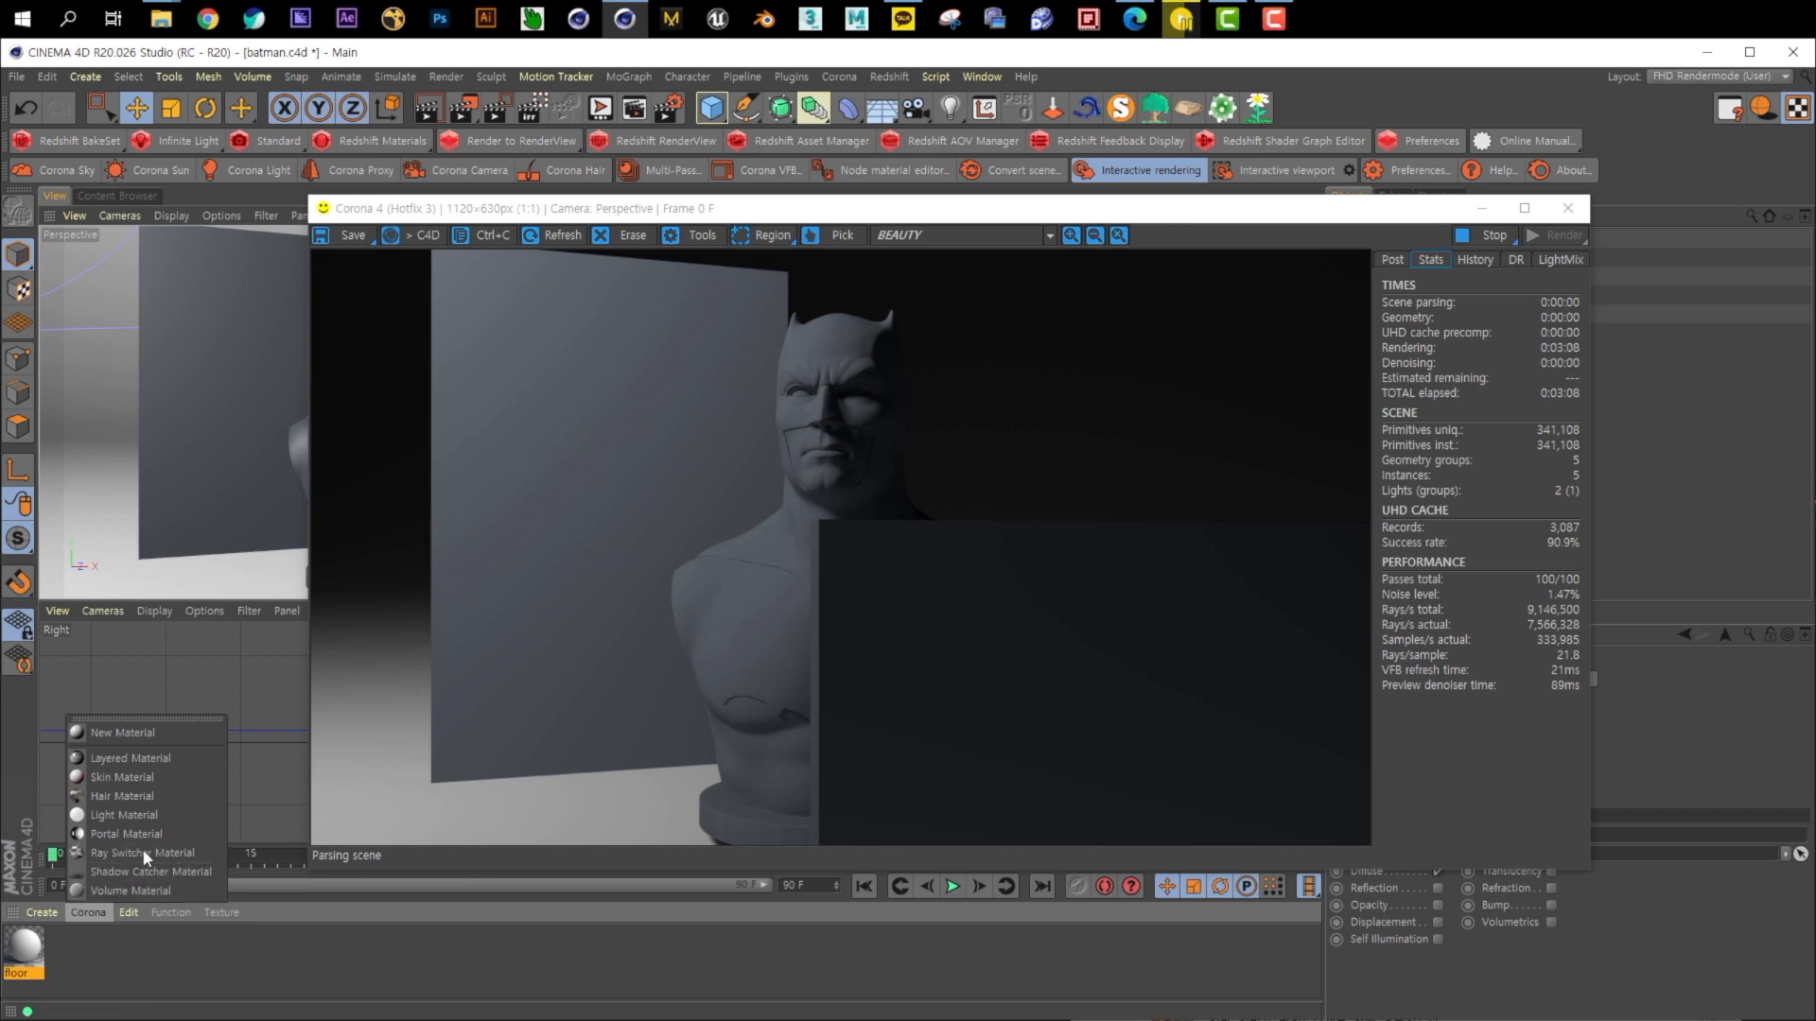
Open the node material editor, enlarge it and arrange it beside the Corona render window
left_click(1136, 647)
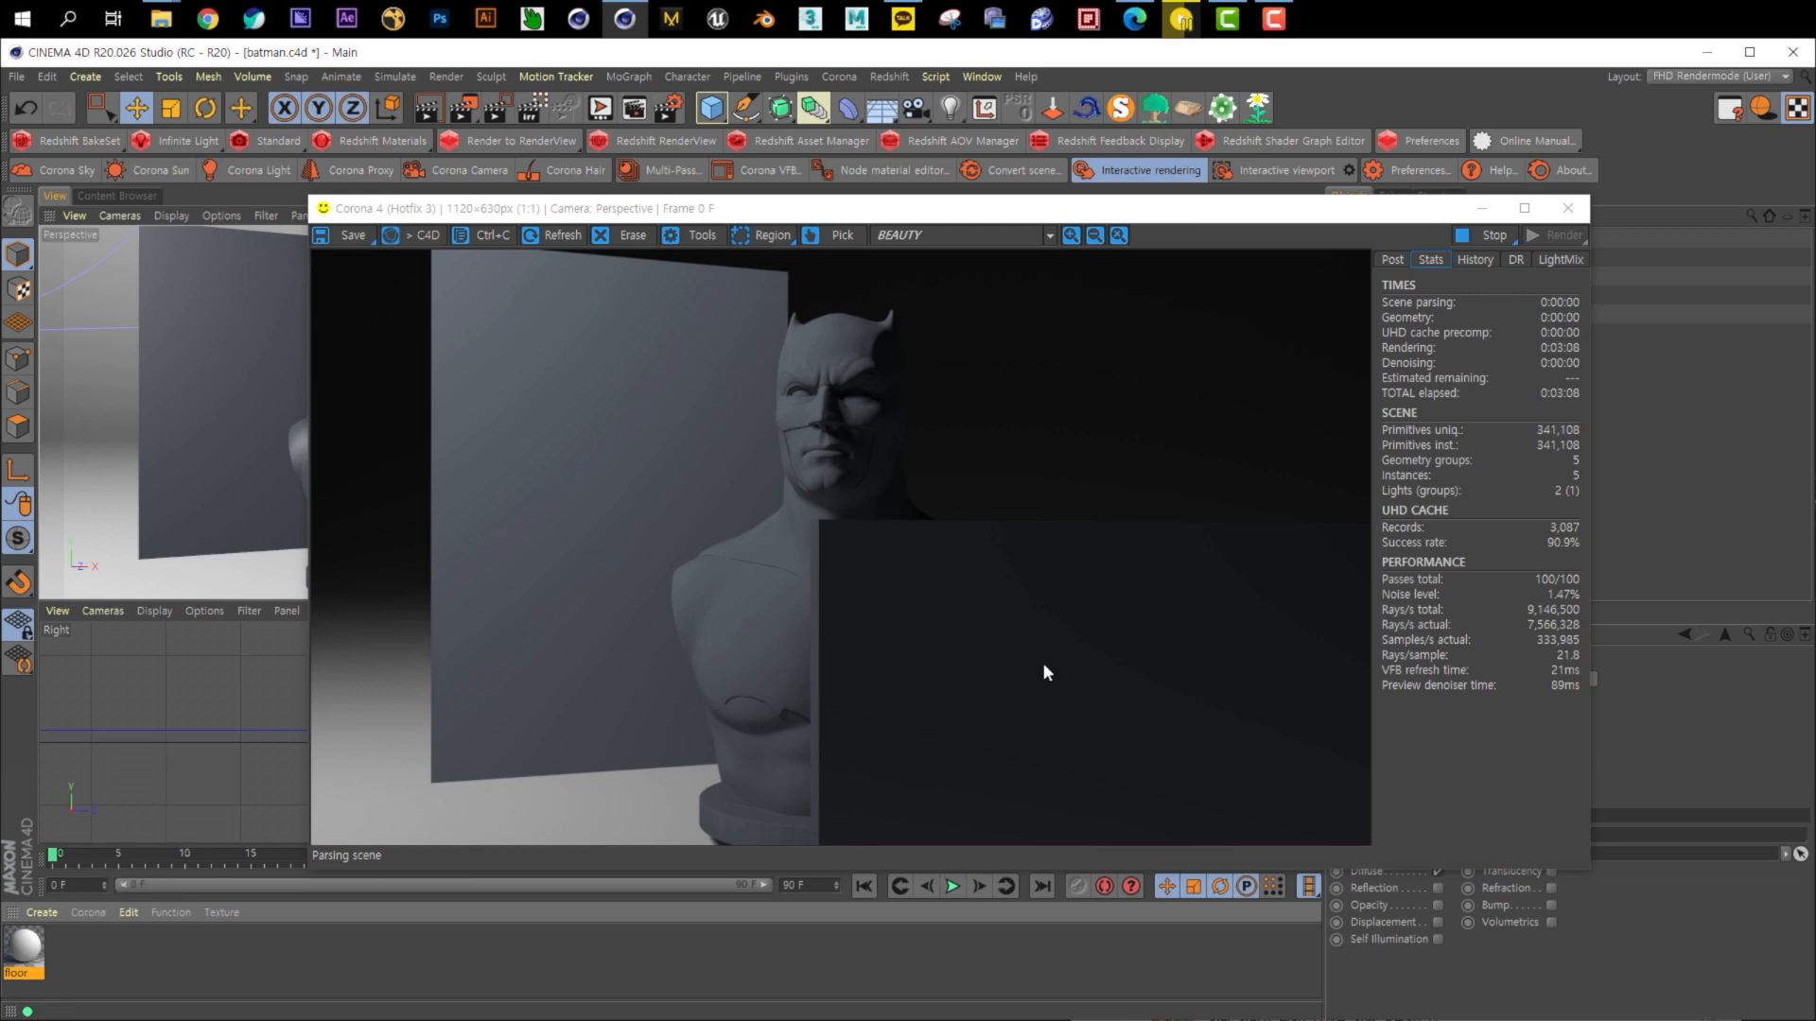
left_click_drag(1095, 215, 1050, 211)
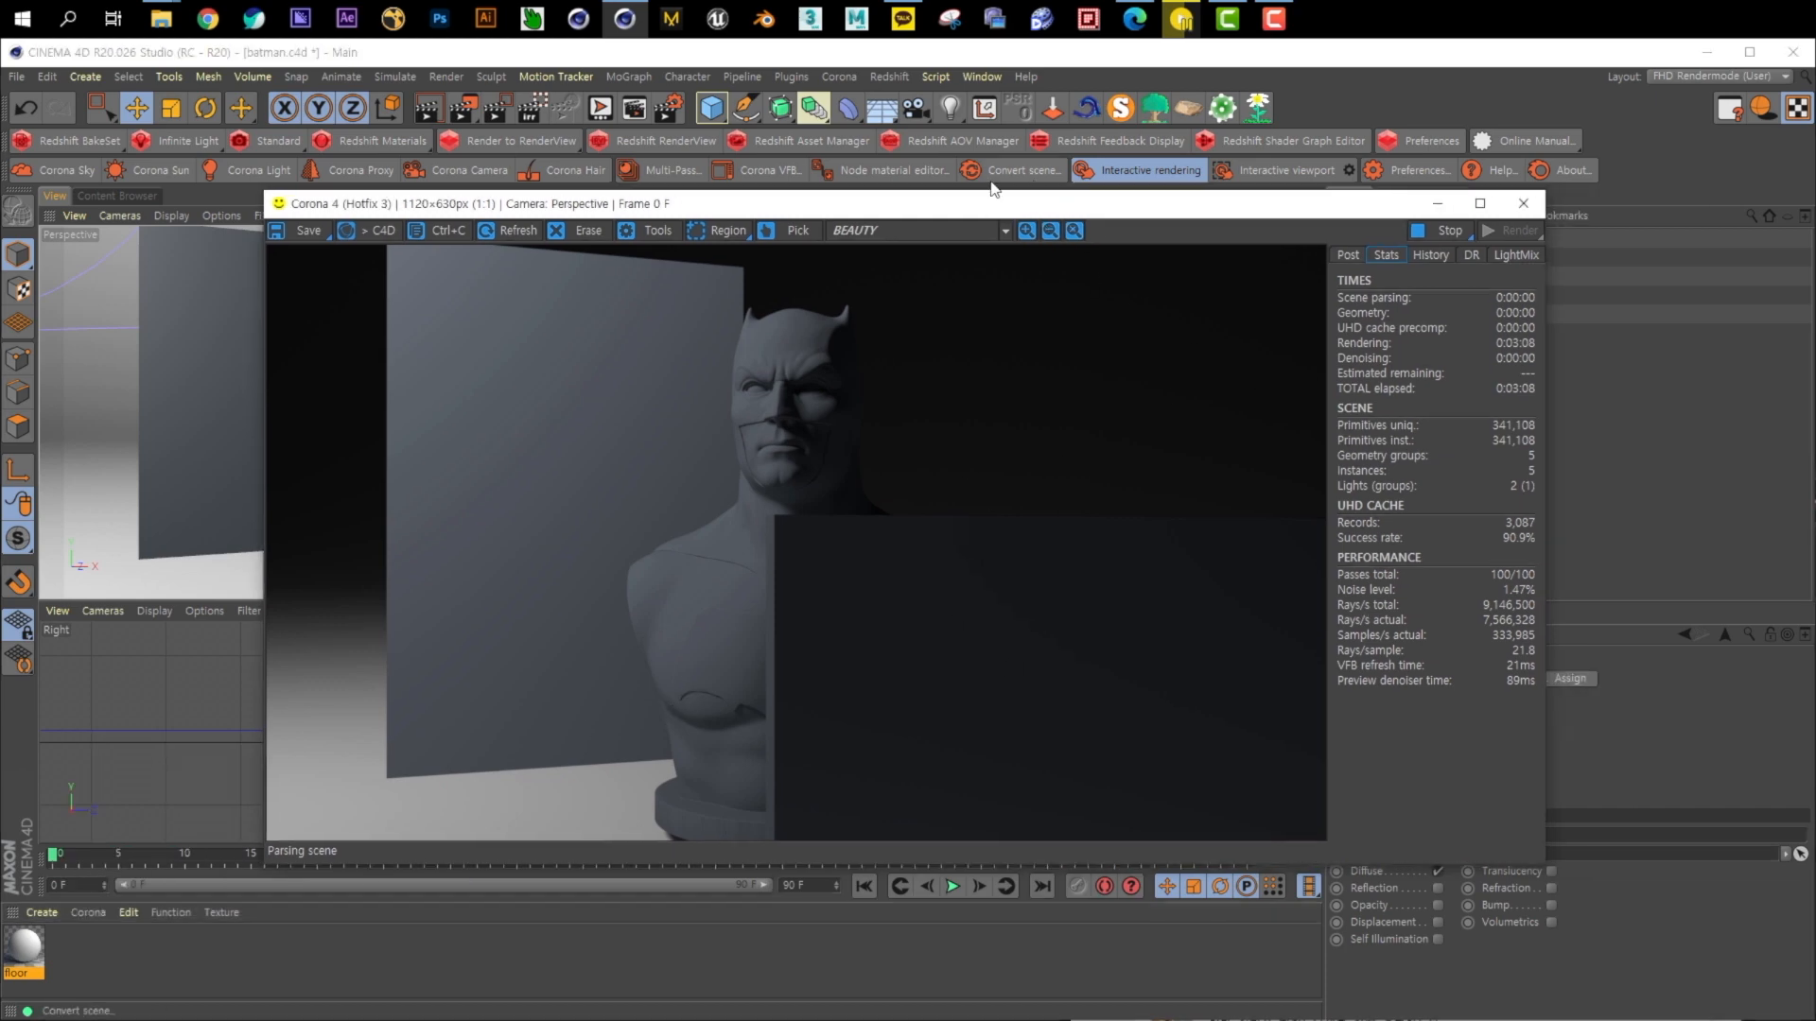
left_click(884, 170)
left_click_drag(887, 59, 1305, 272)
left_click_drag(851, 204, 713, 501)
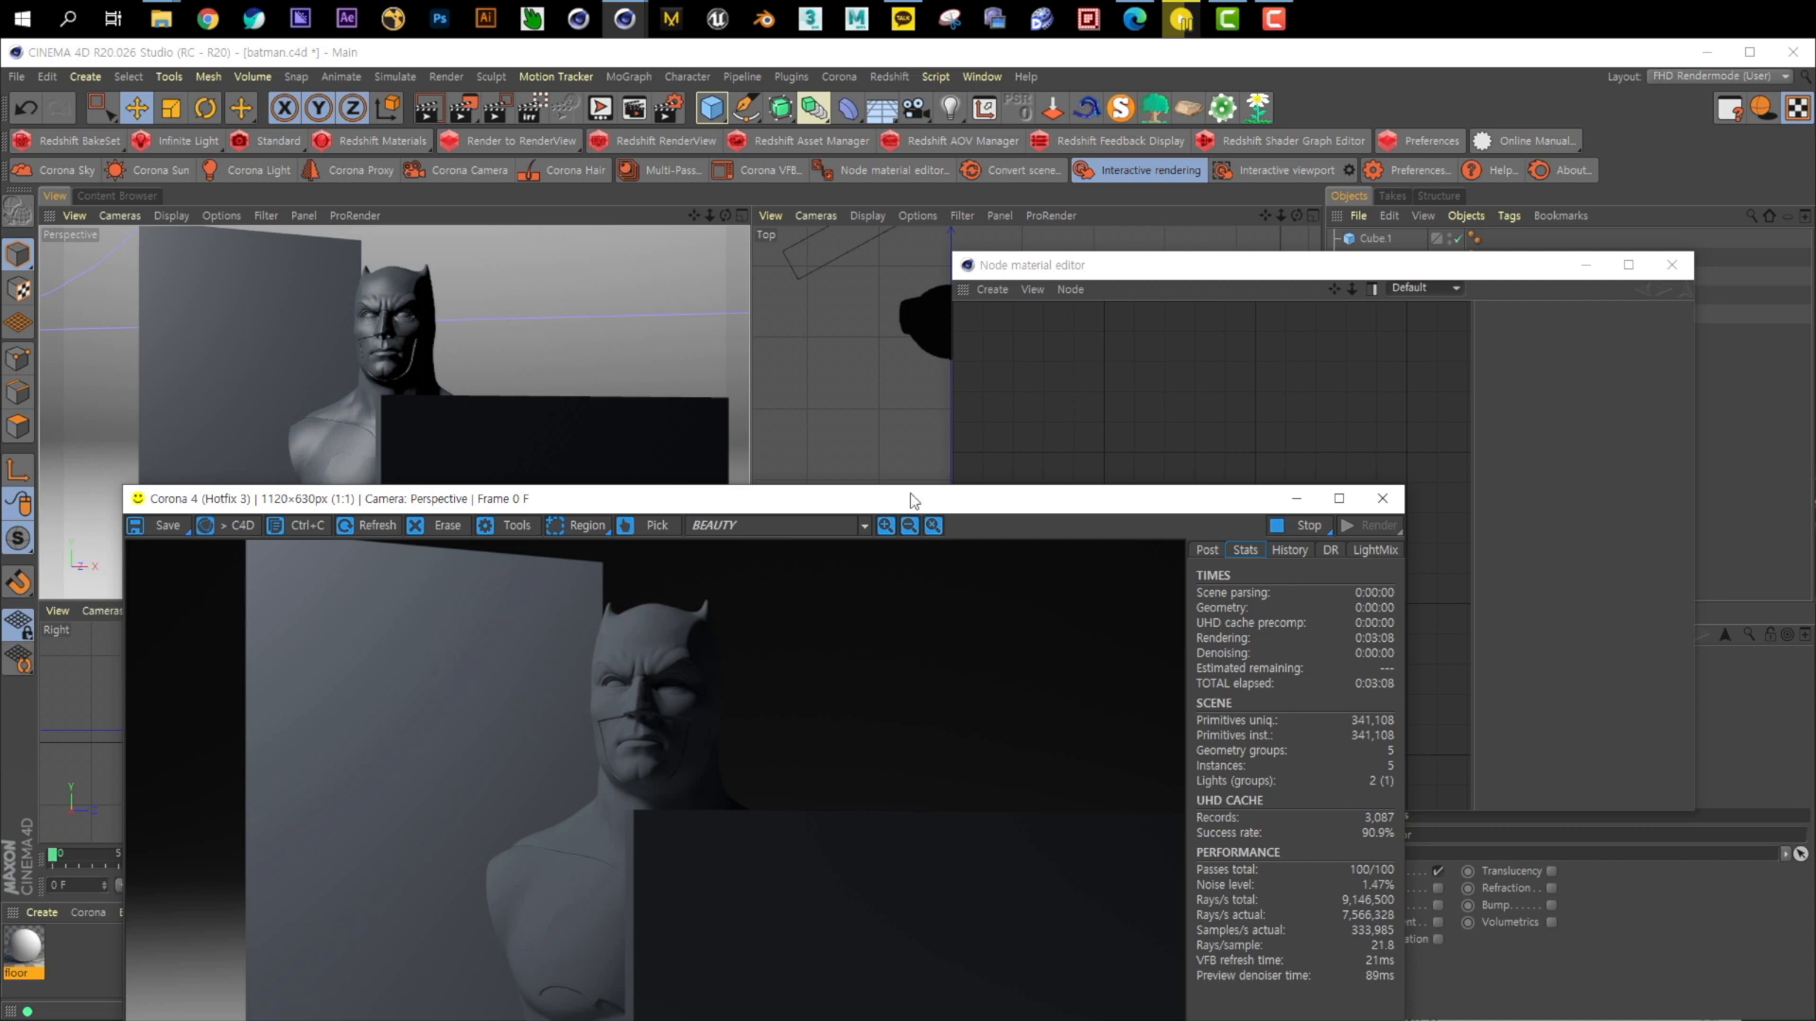
left_click_drag(909, 499, 805, 366)
left_click(1125, 267)
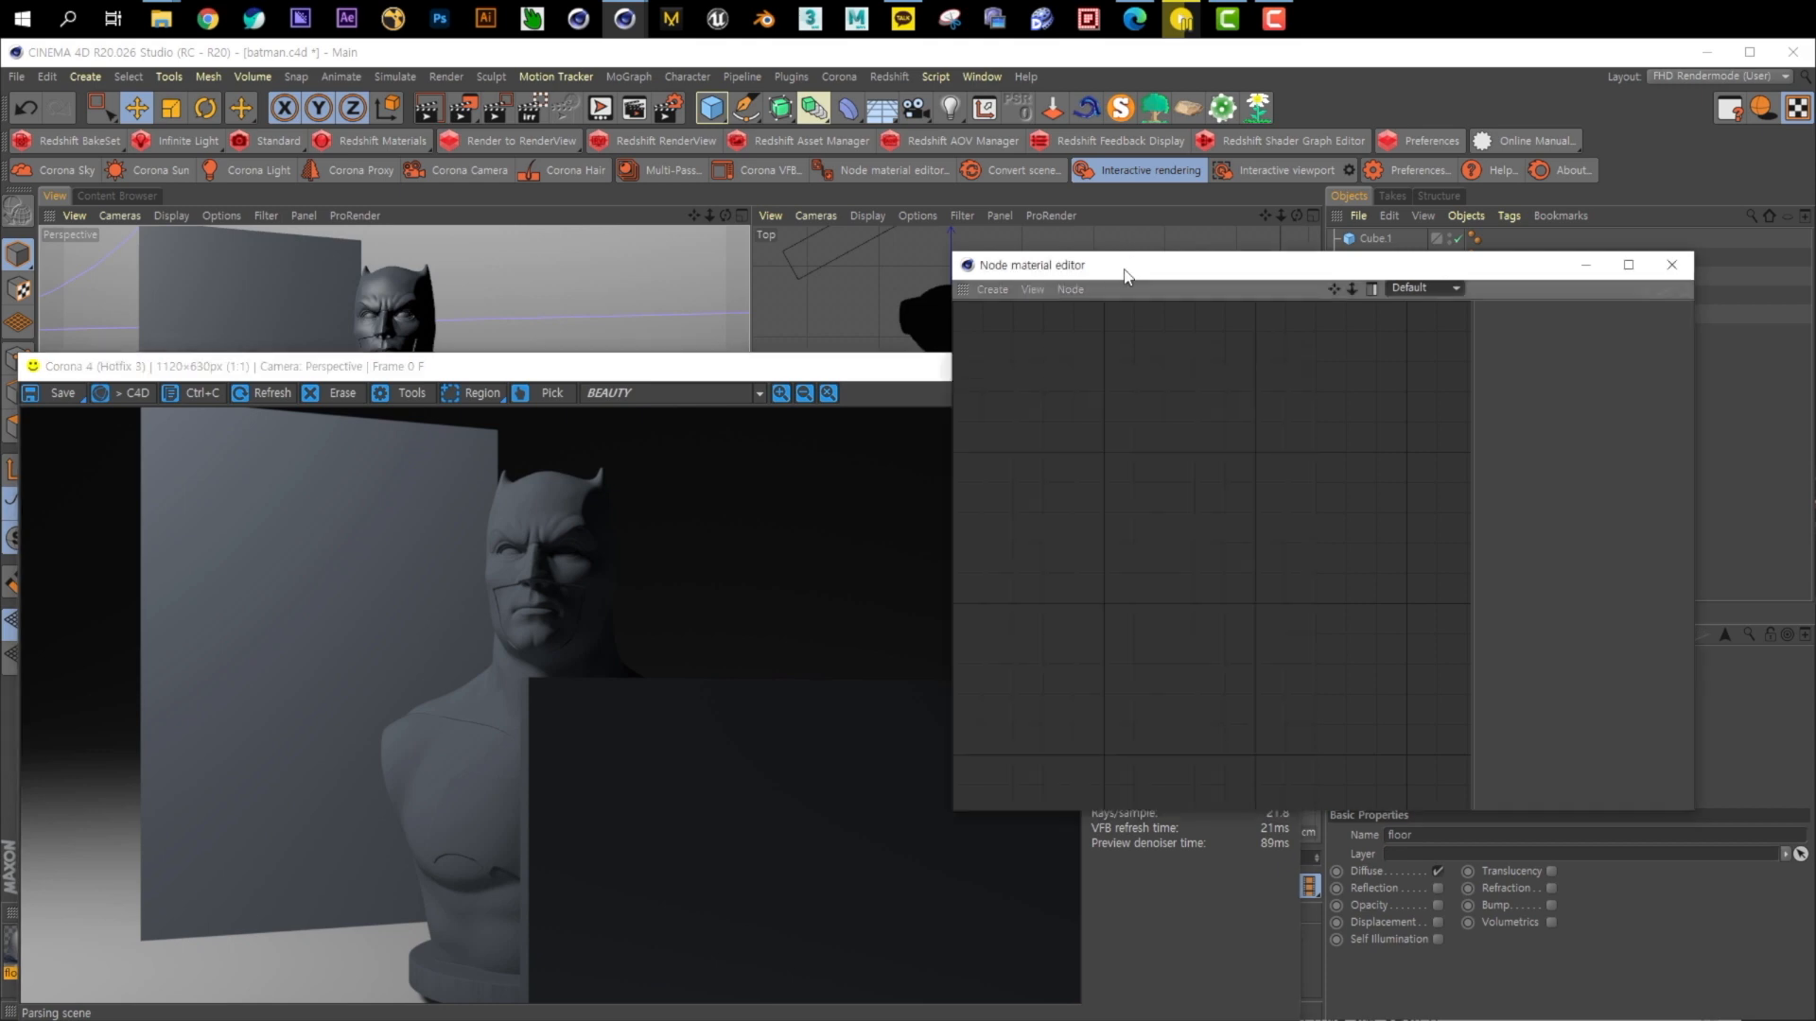
left_click_drag(1144, 267, 1023, 220)
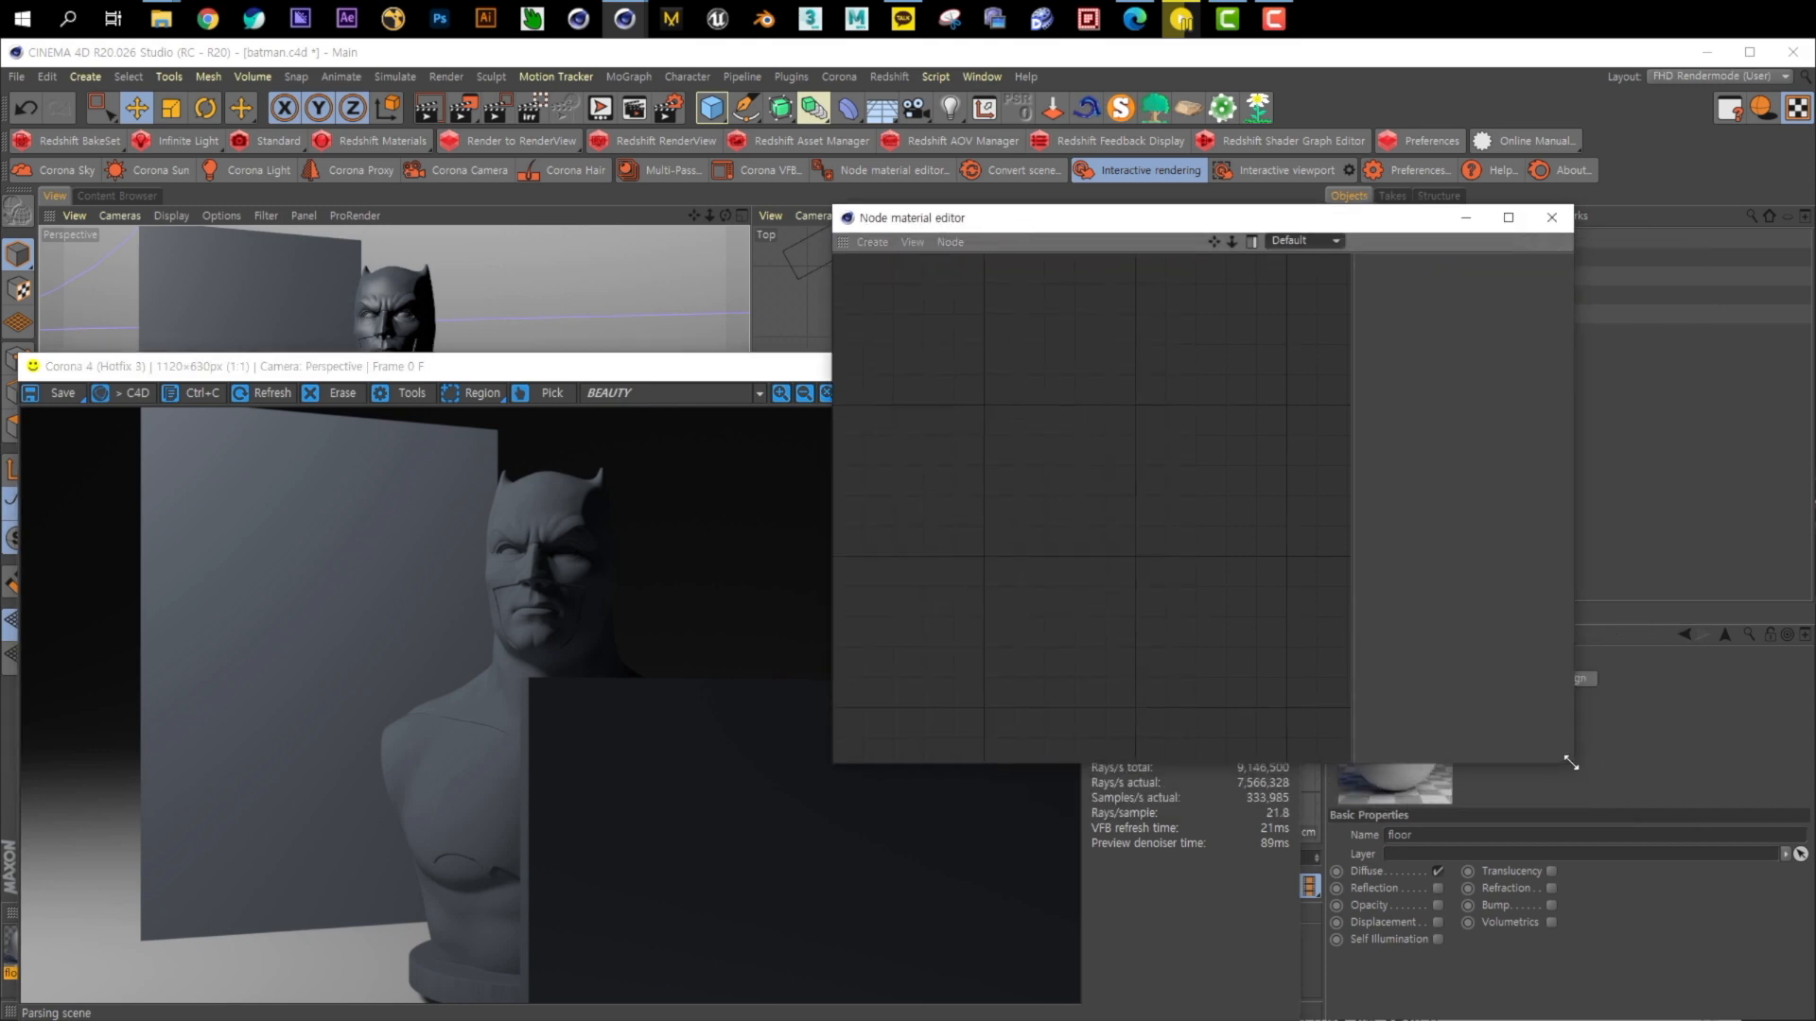
left_click_drag(1603, 794, 1733, 919)
Add a new Ray Switcher material node to the empty node graph and shift it aside
right_click(1075, 466)
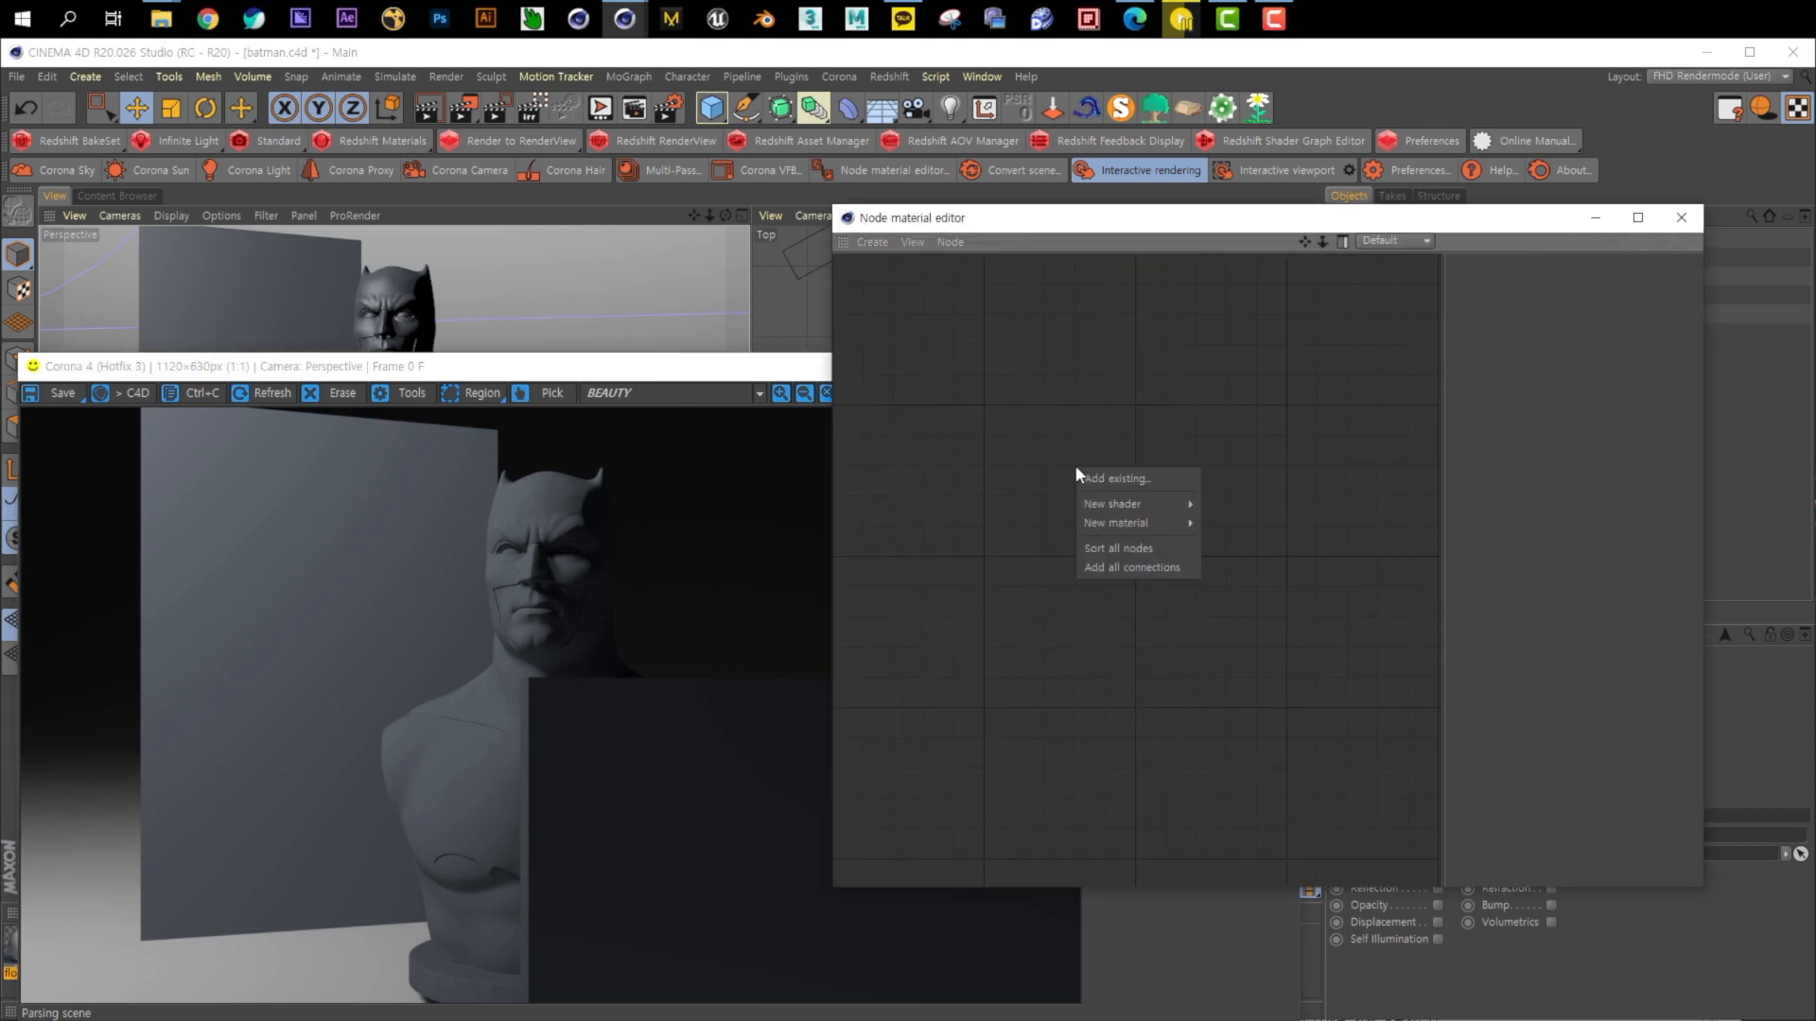
mouse_move(1145, 526)
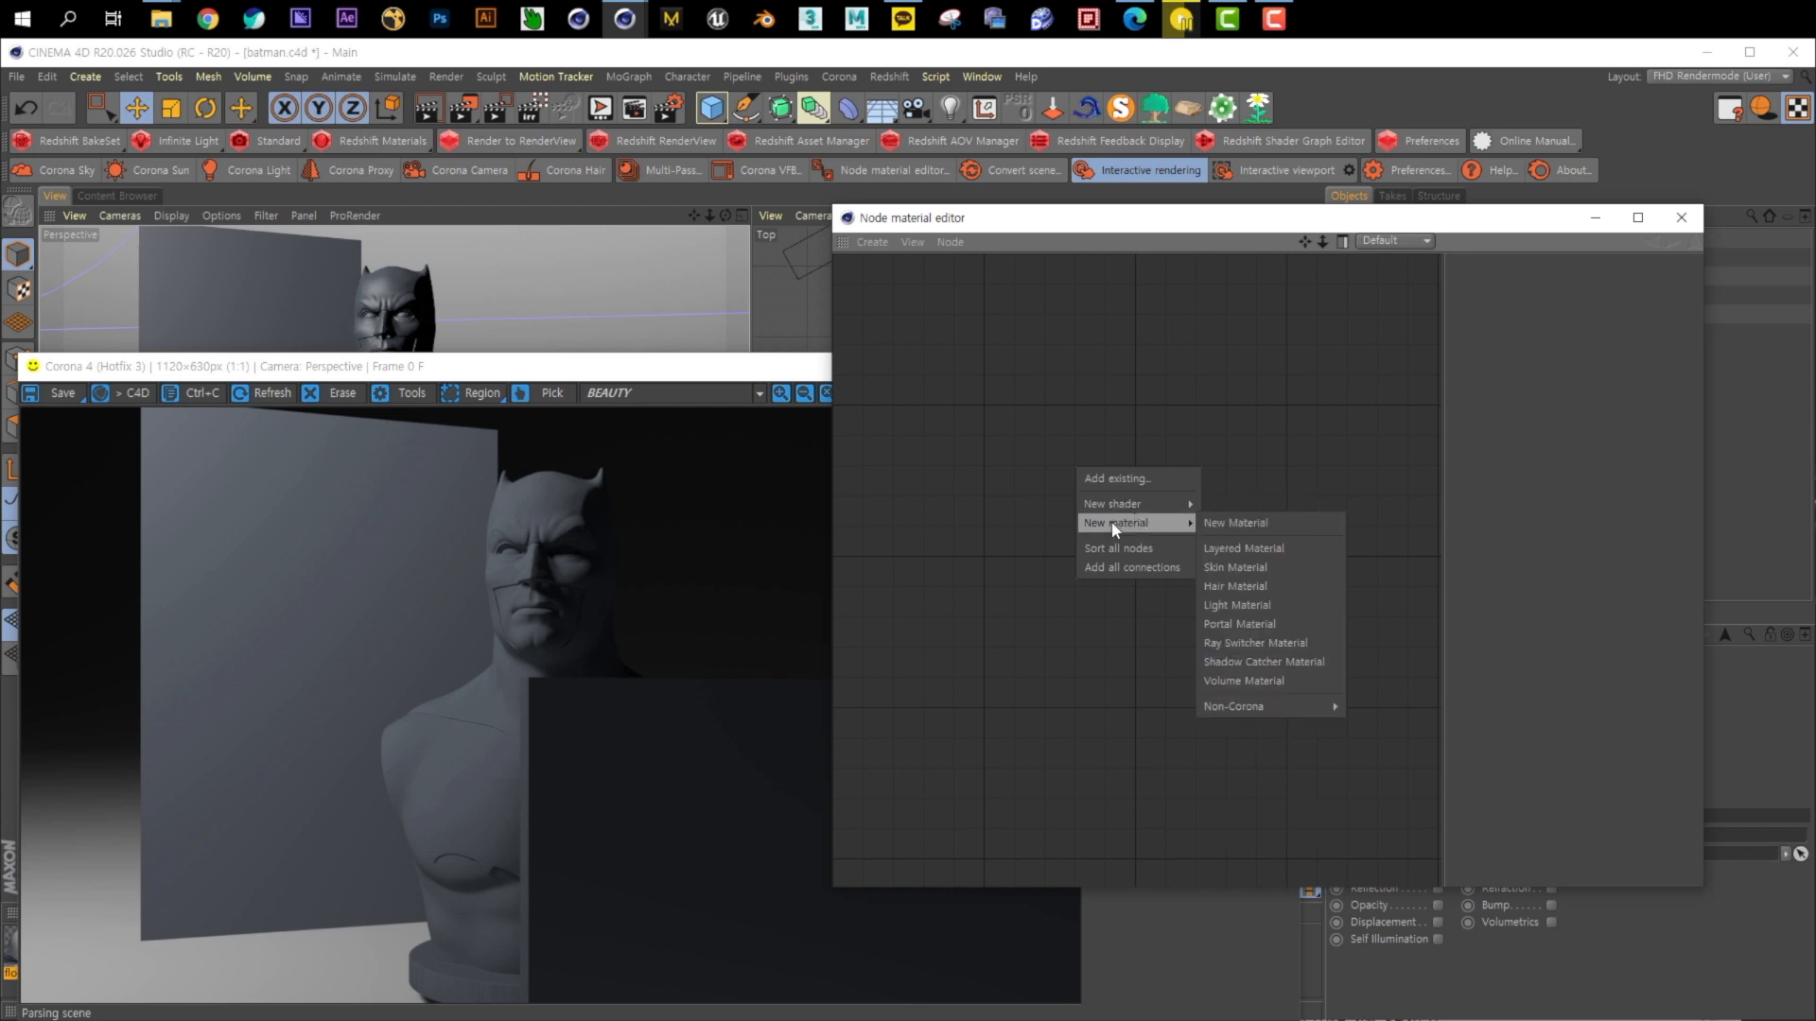
left_click(1256, 643)
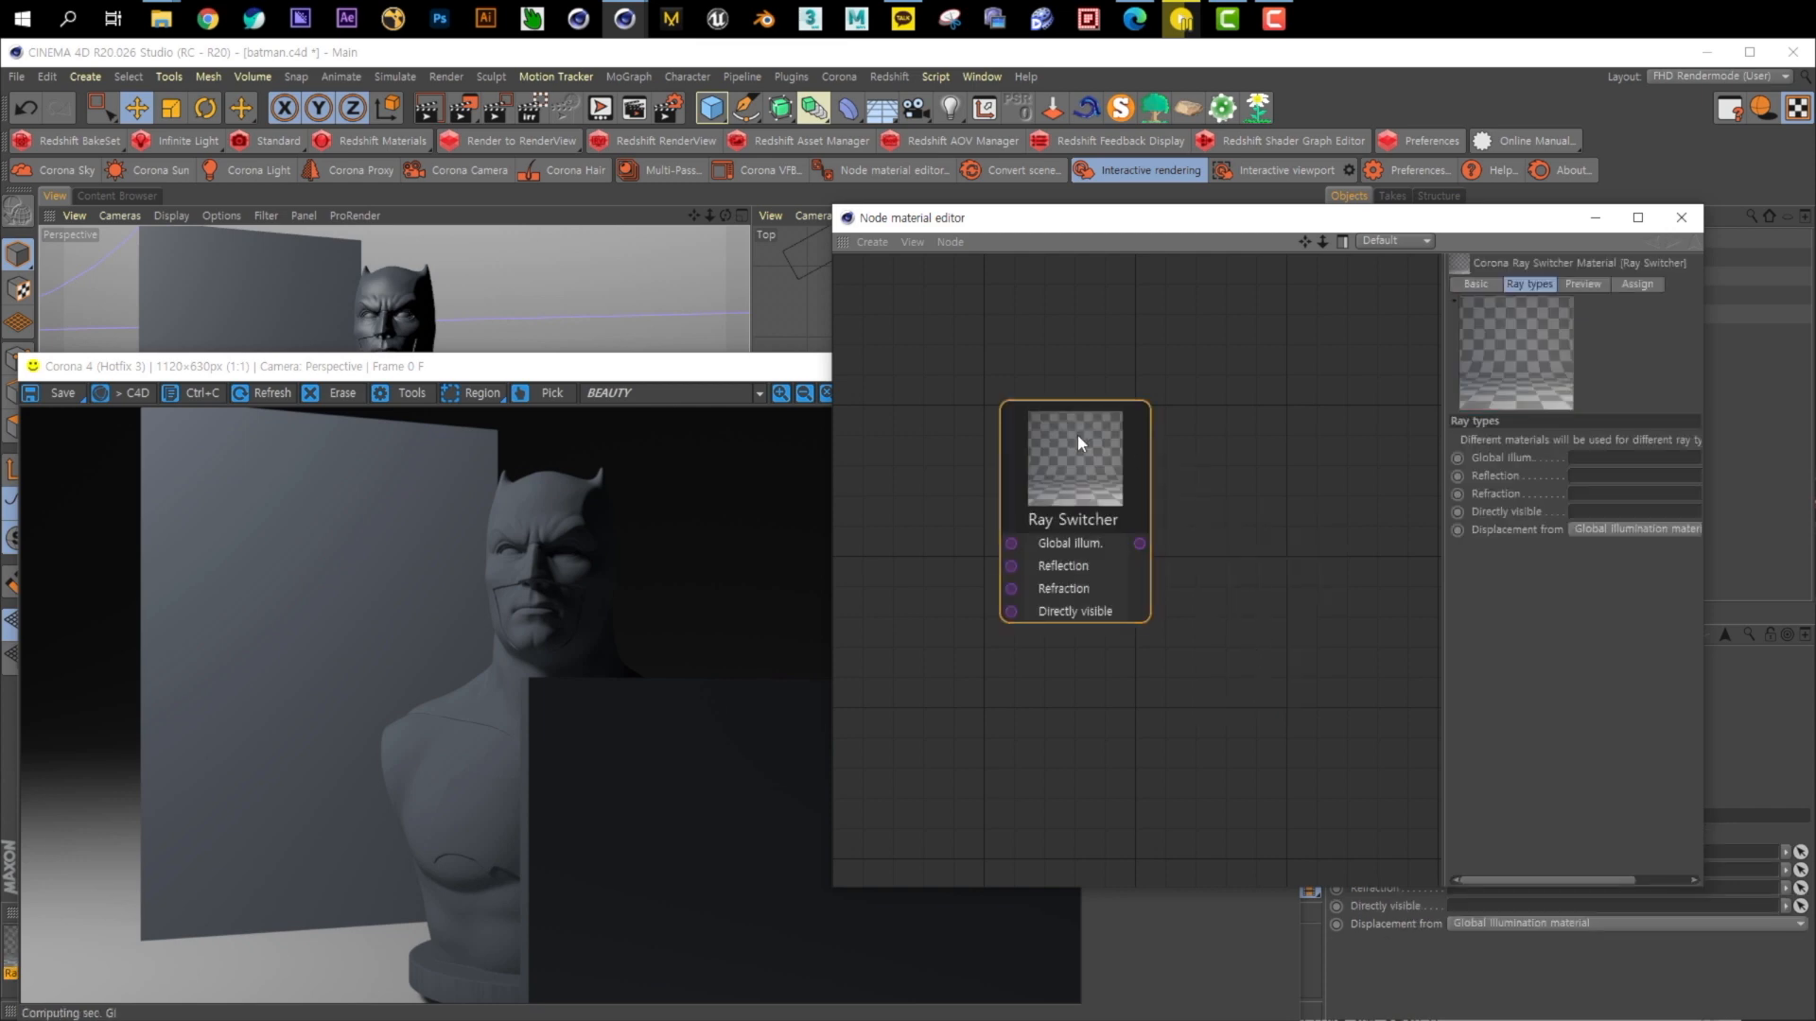
left_click_drag(1081, 434, 1265, 434)
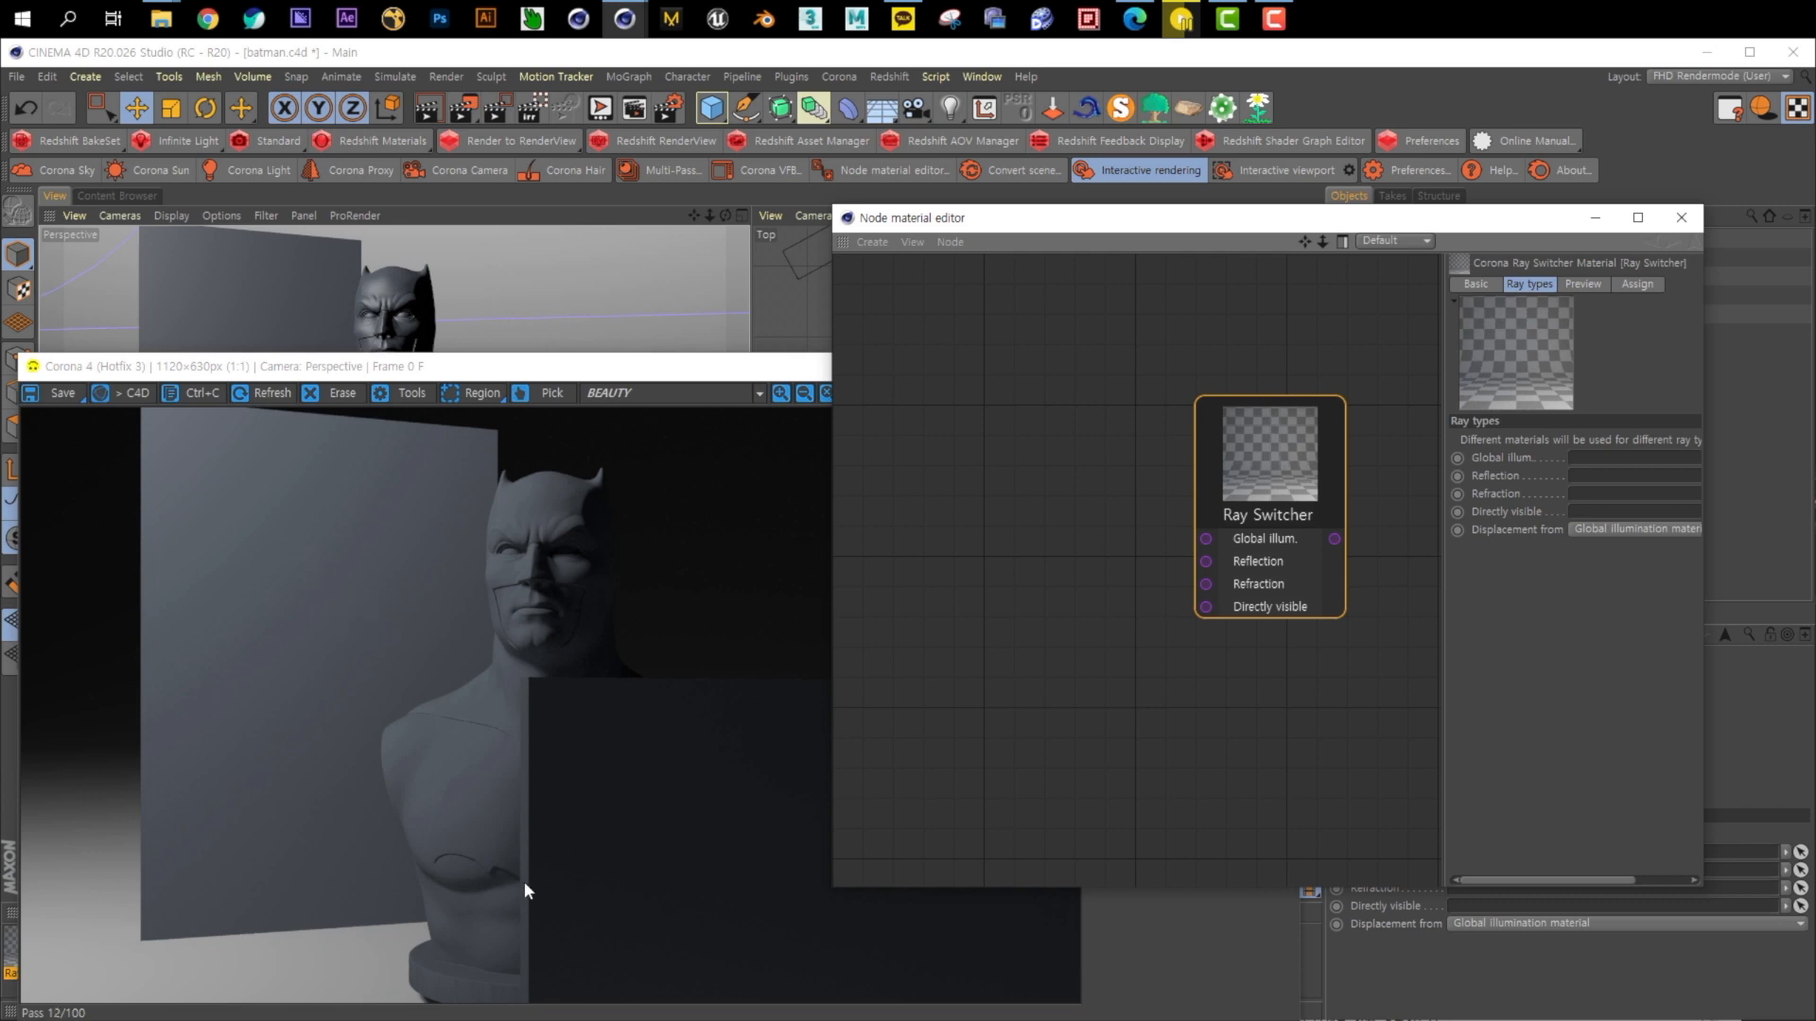
Move the render window clear of the material list and reposition and select the Ray Switcher node
left_click_drag(653, 381, 766, 262)
left_click(1337, 227)
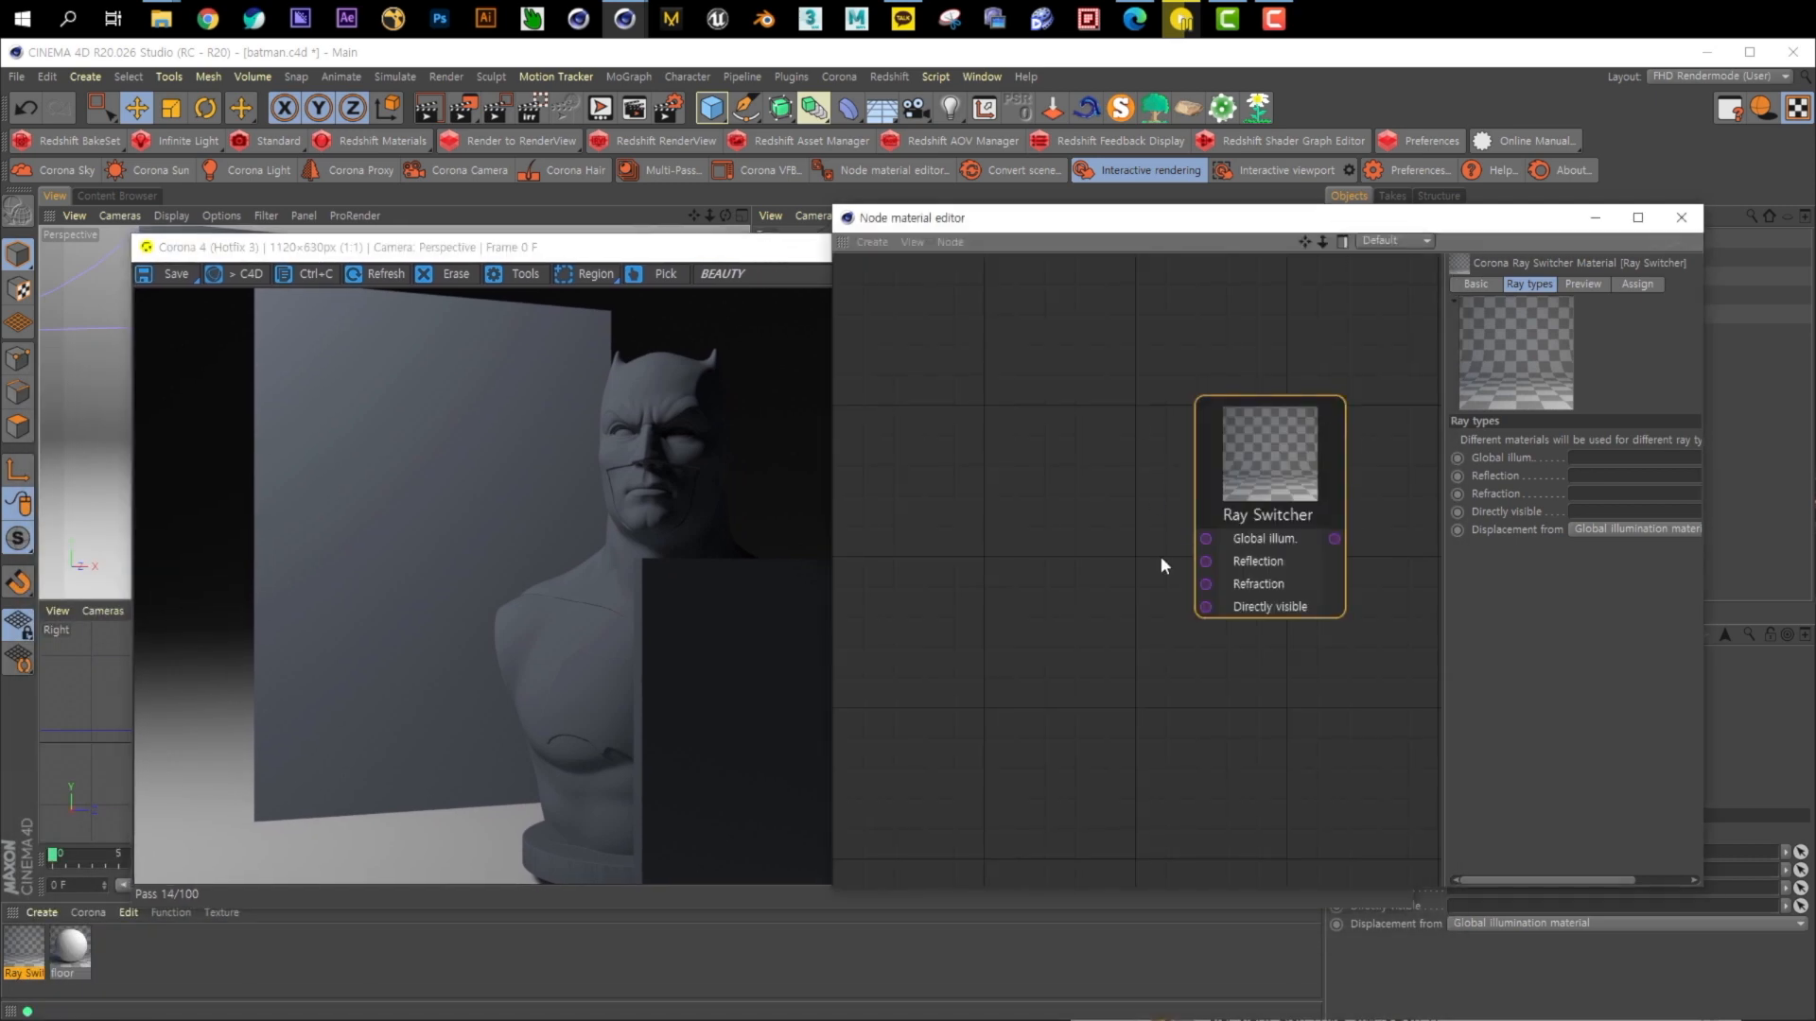
left_click_drag(1280, 456, 1433, 520)
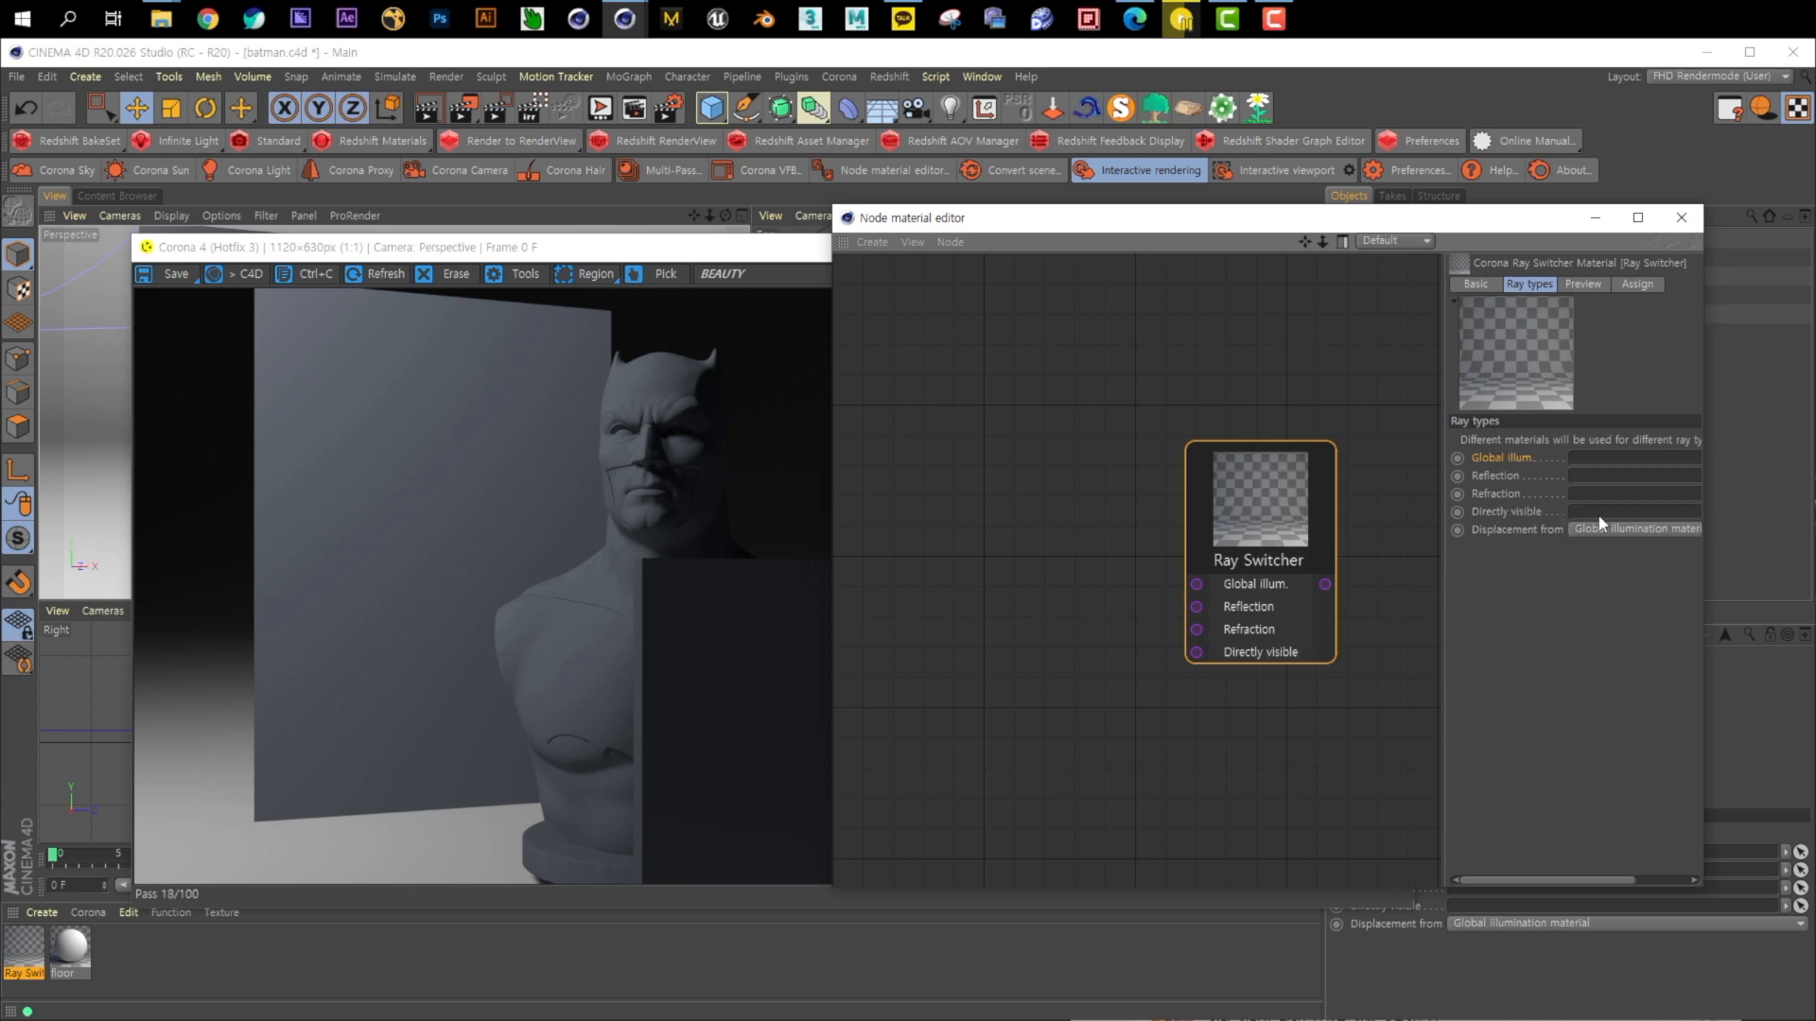
left_click_drag(1247, 512, 1329, 470)
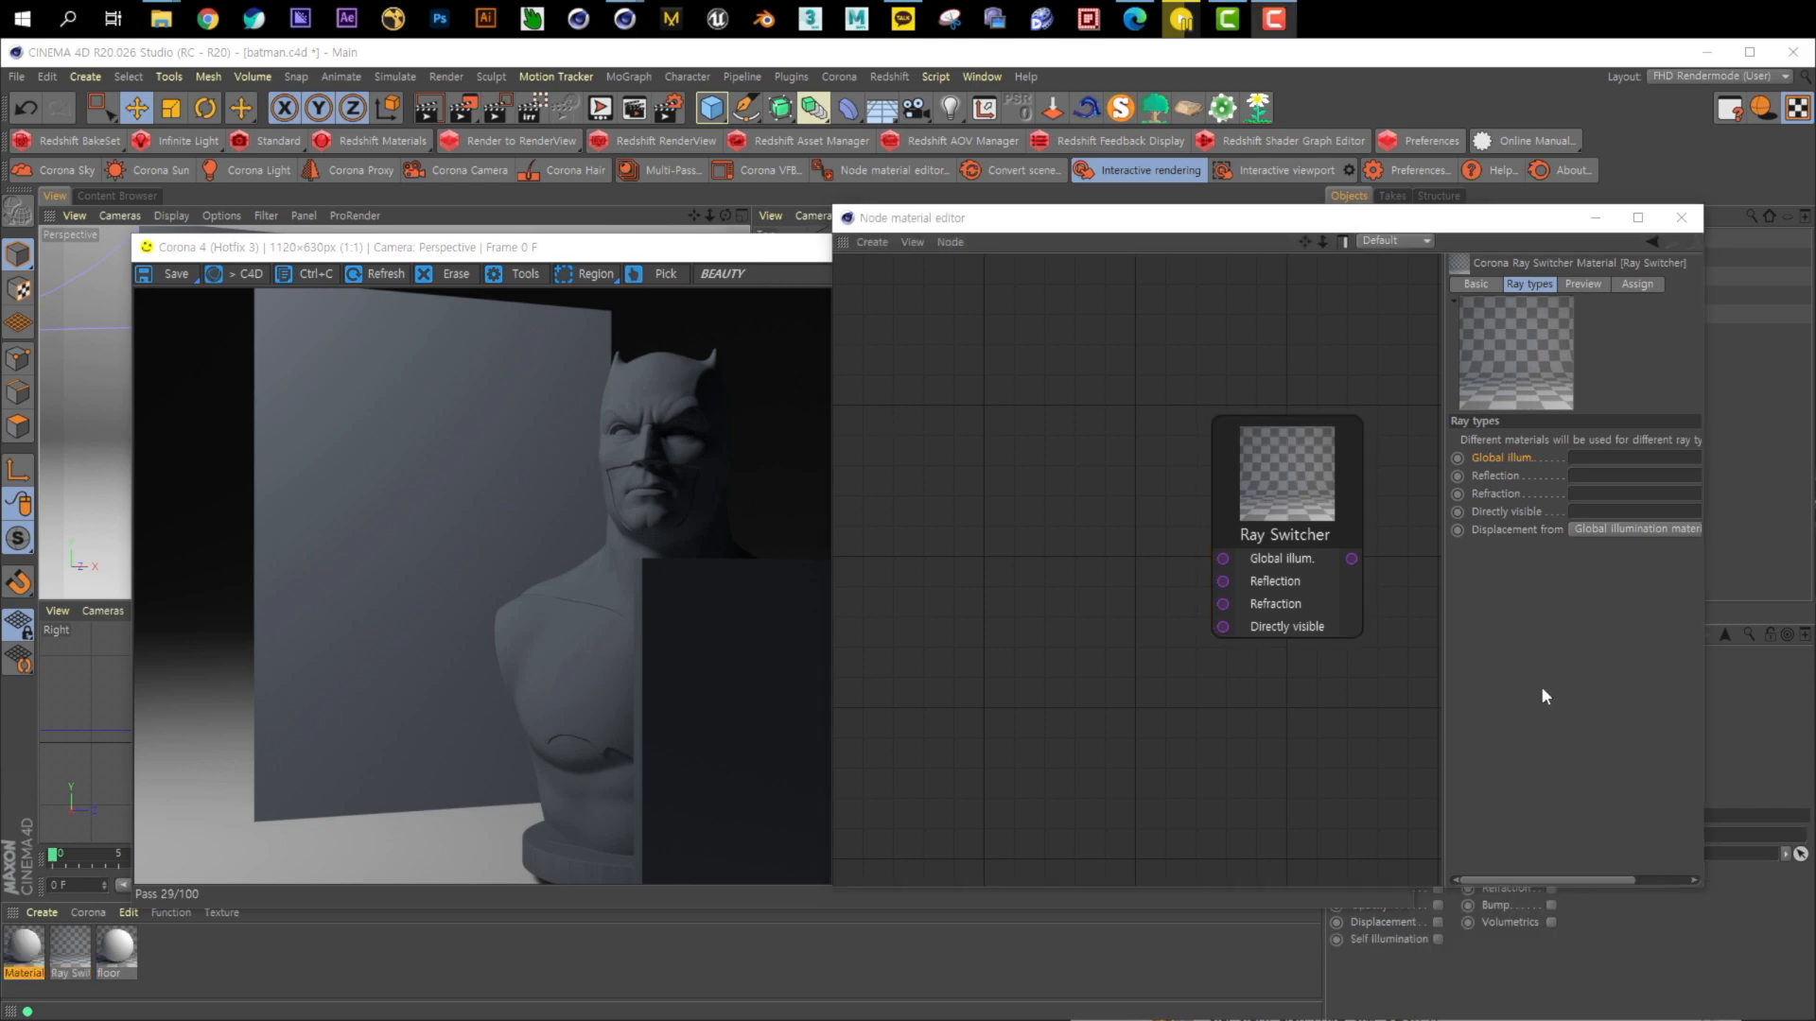
left_click(1271, 579)
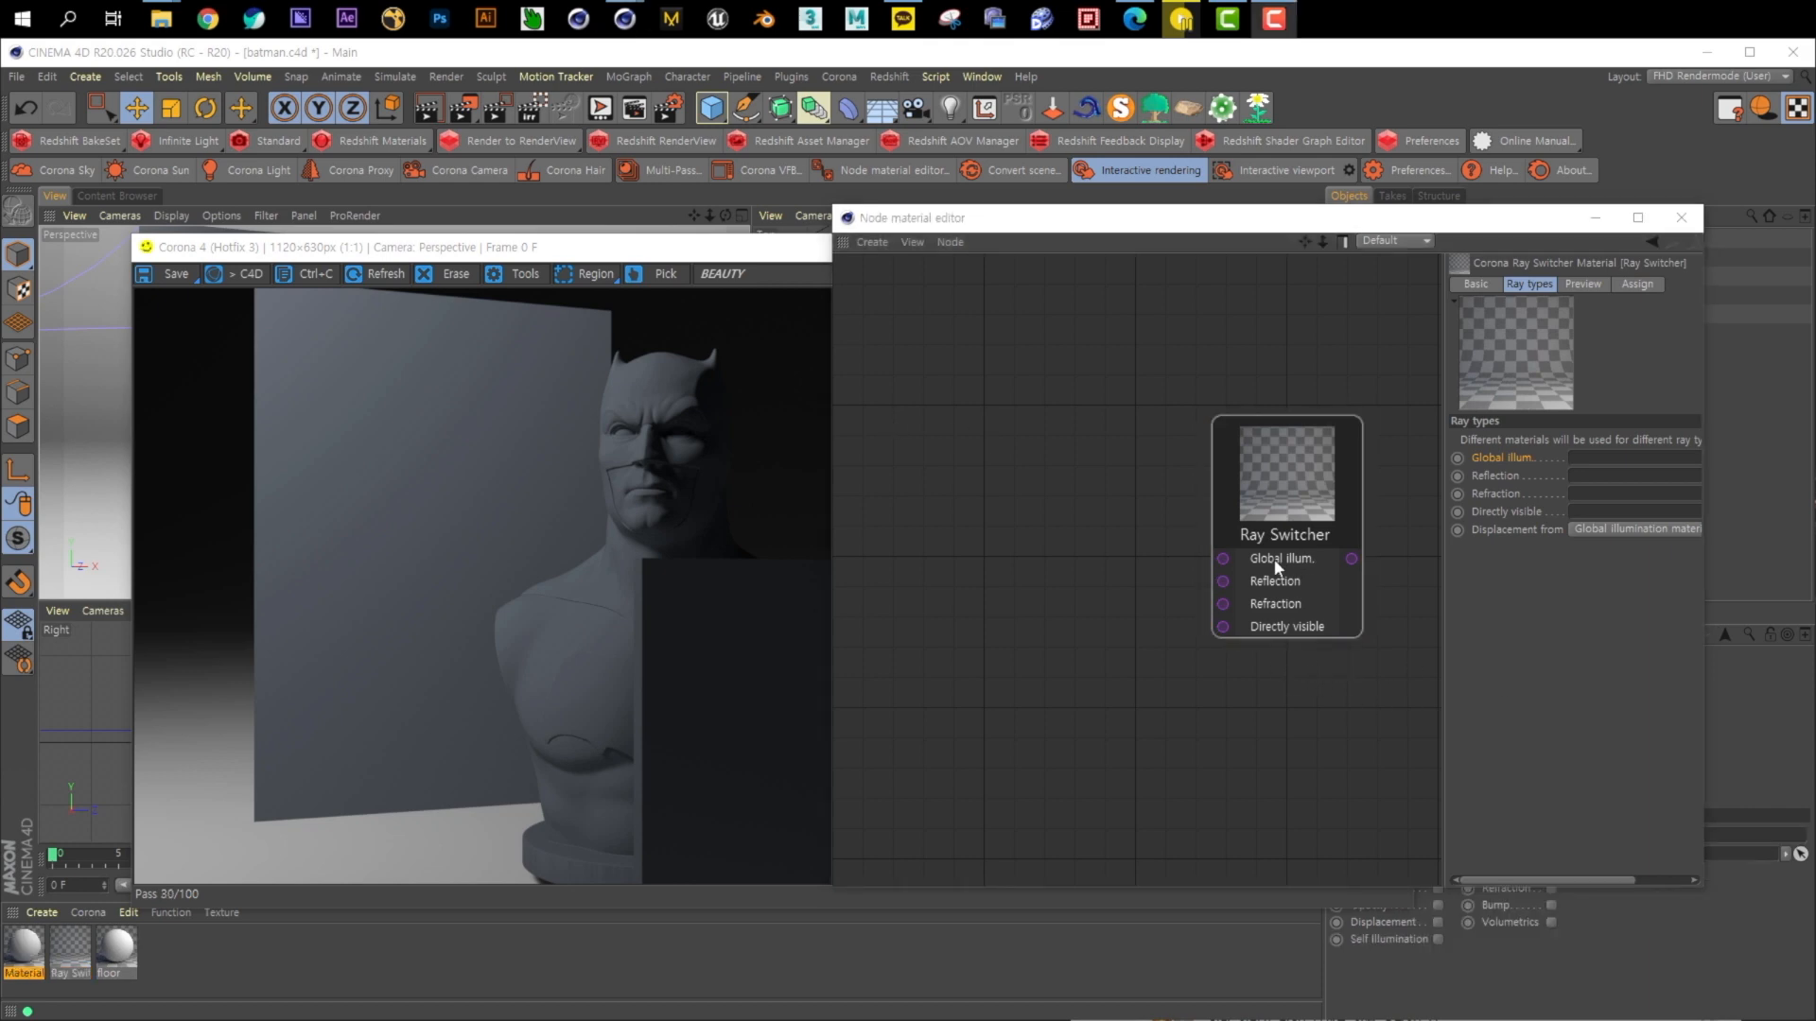
left_click(1277, 586)
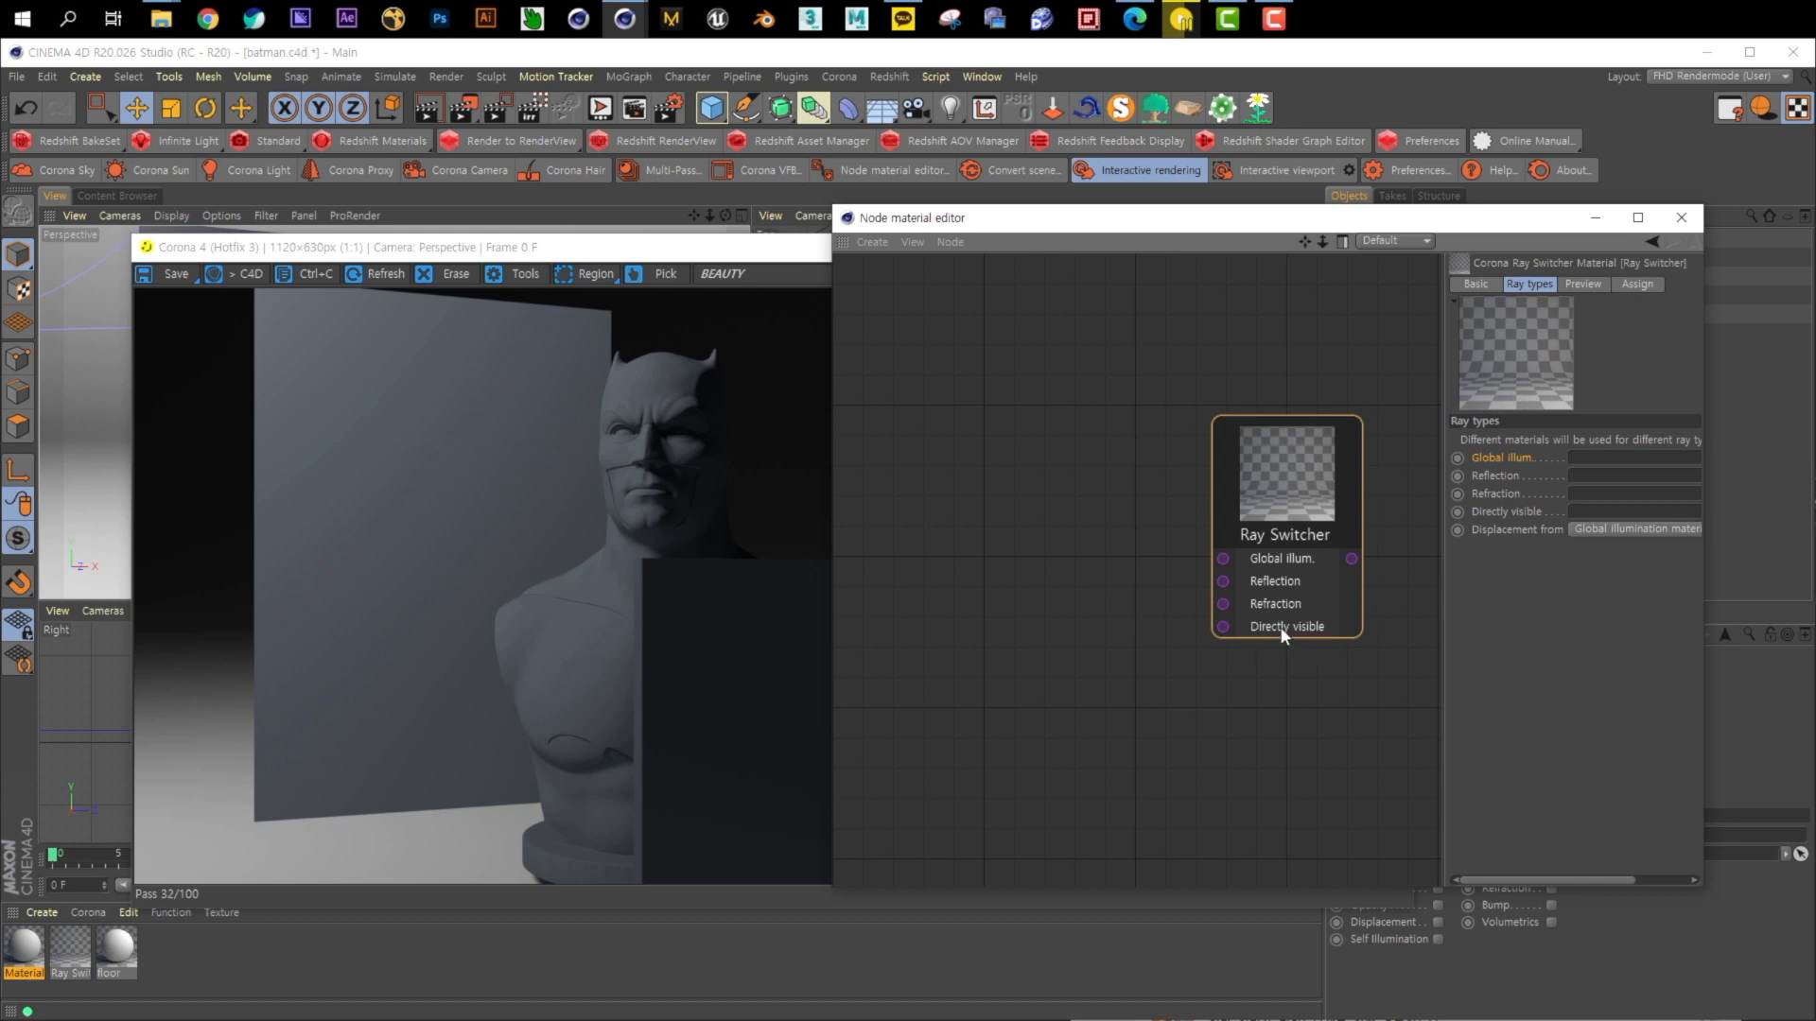
Uncover the object list and rename the Cube object, the panel in front of the bust, as refra
left_click_drag(1203, 218, 1191, 319)
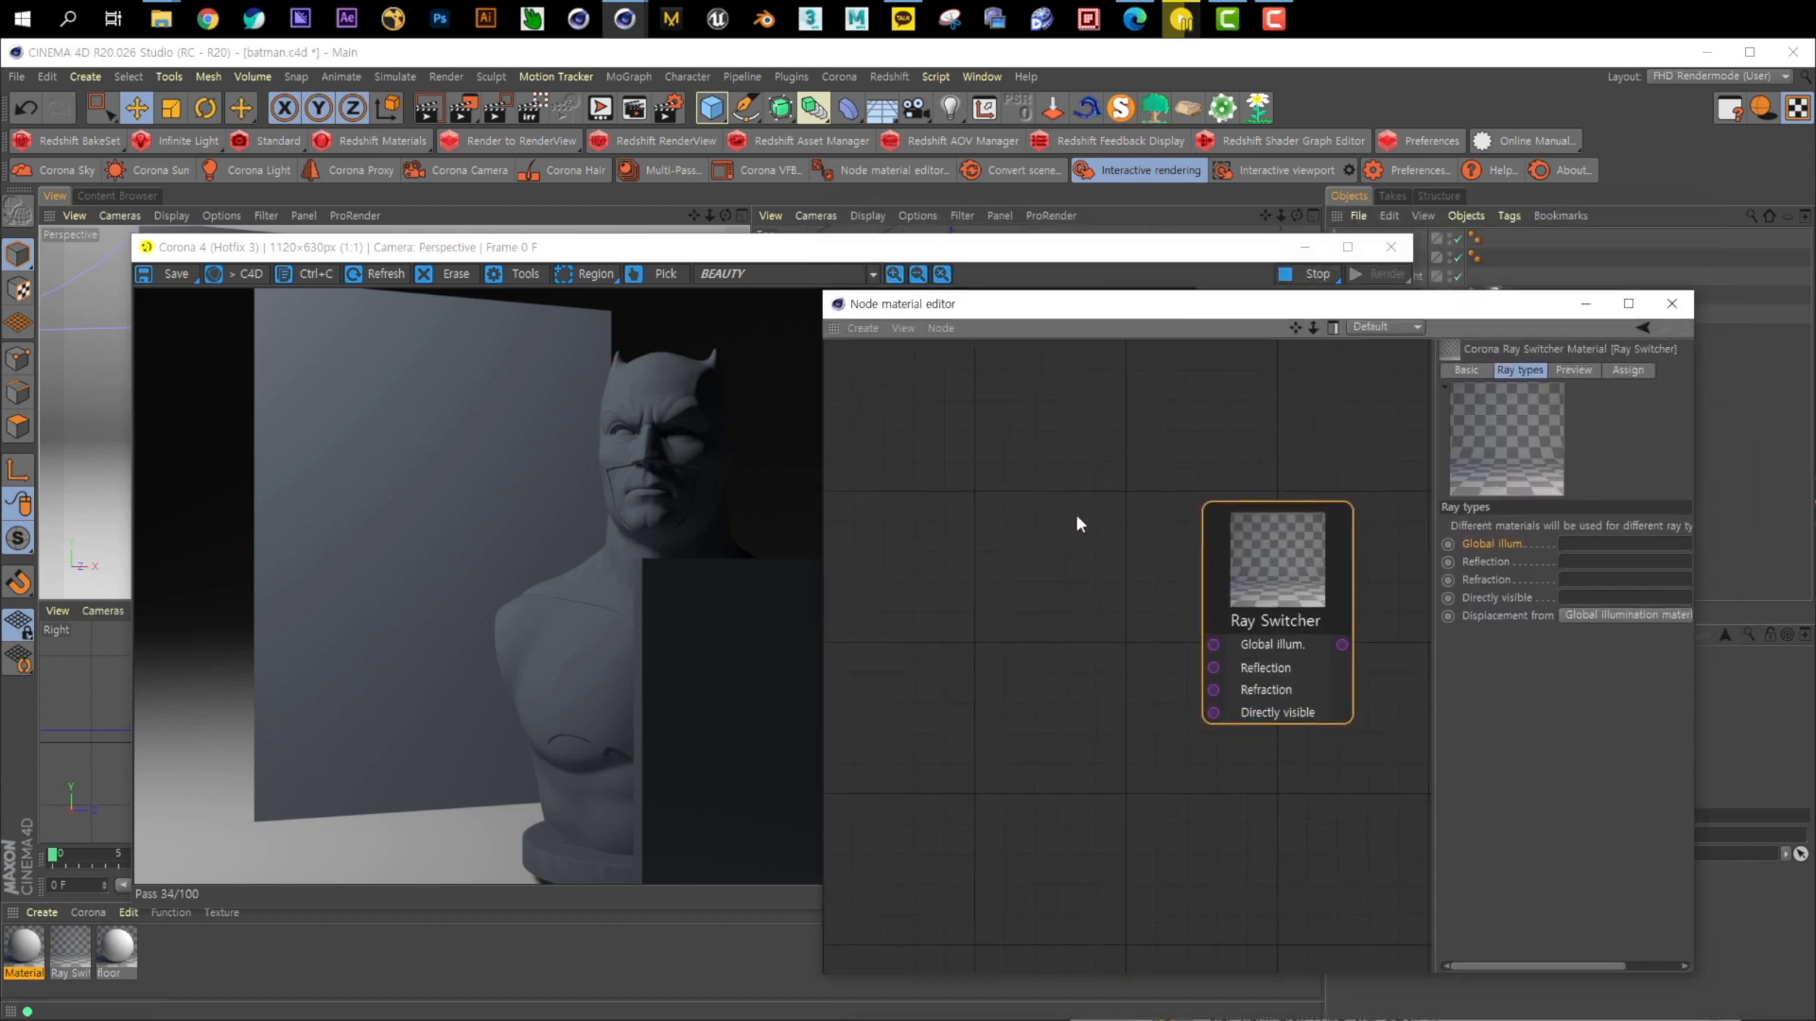
left_click_drag(1312, 314, 1373, 847)
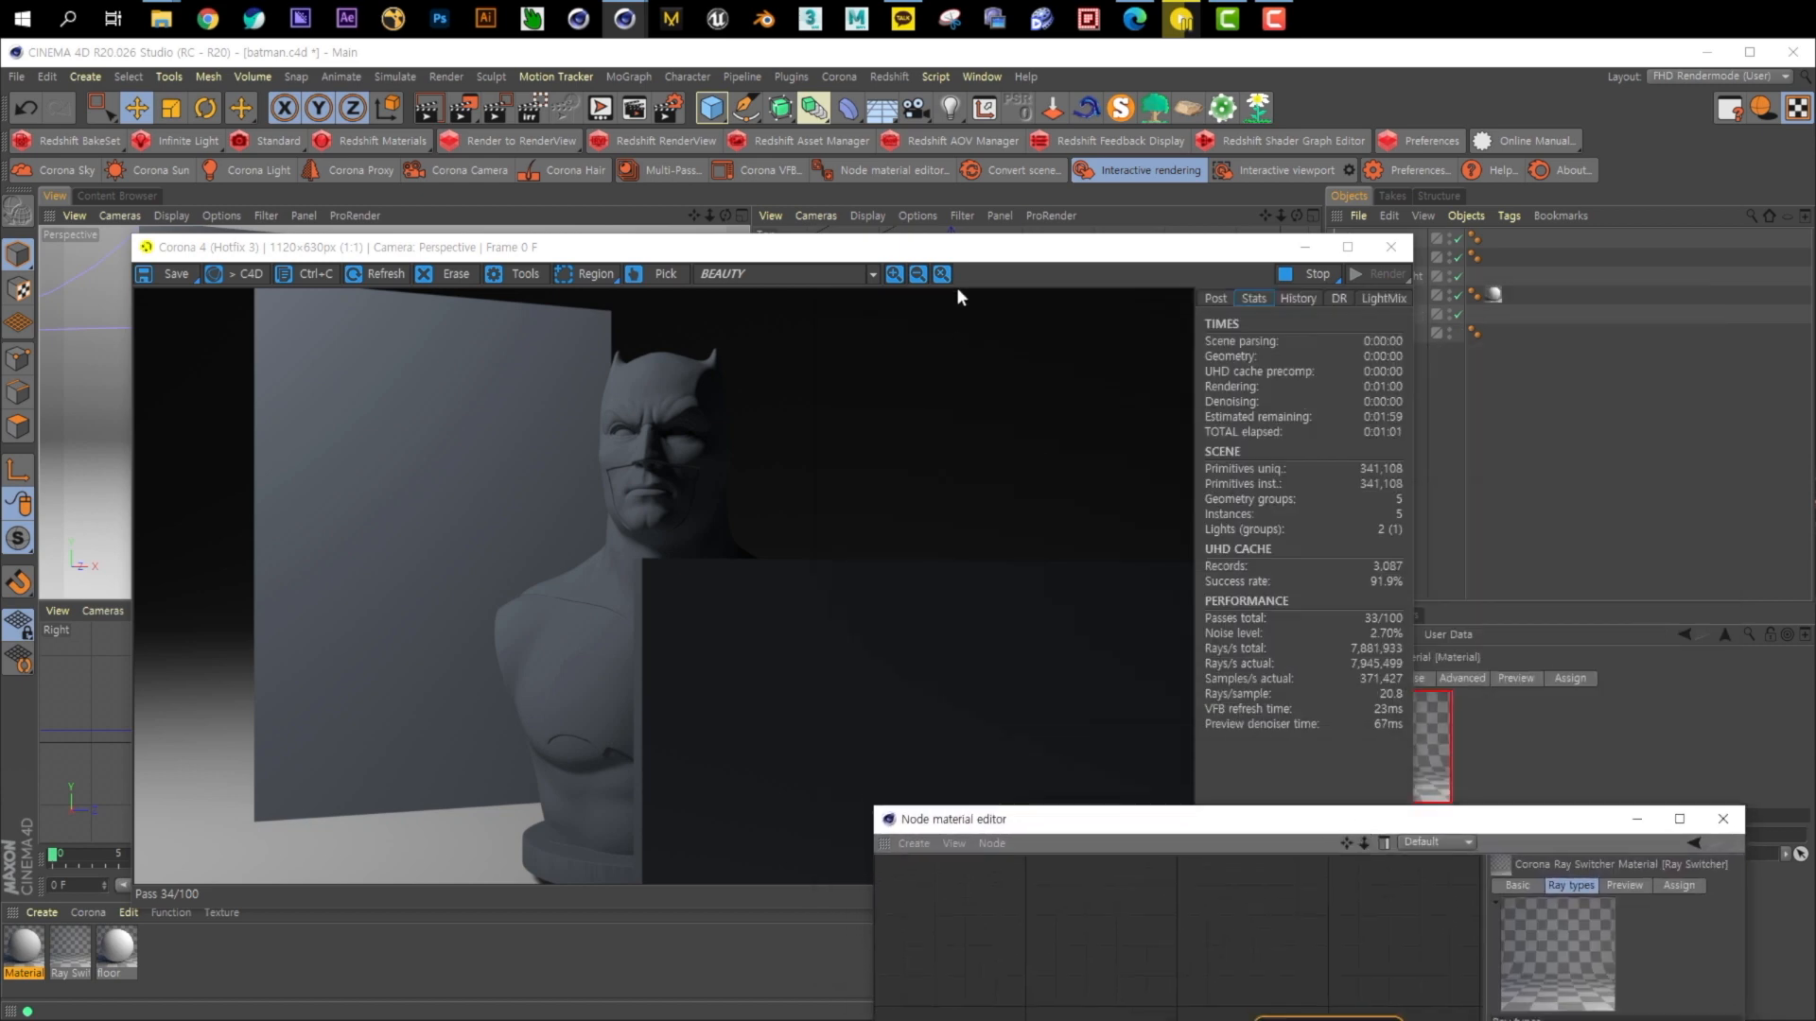
left_click_drag(974, 246, 885, 150)
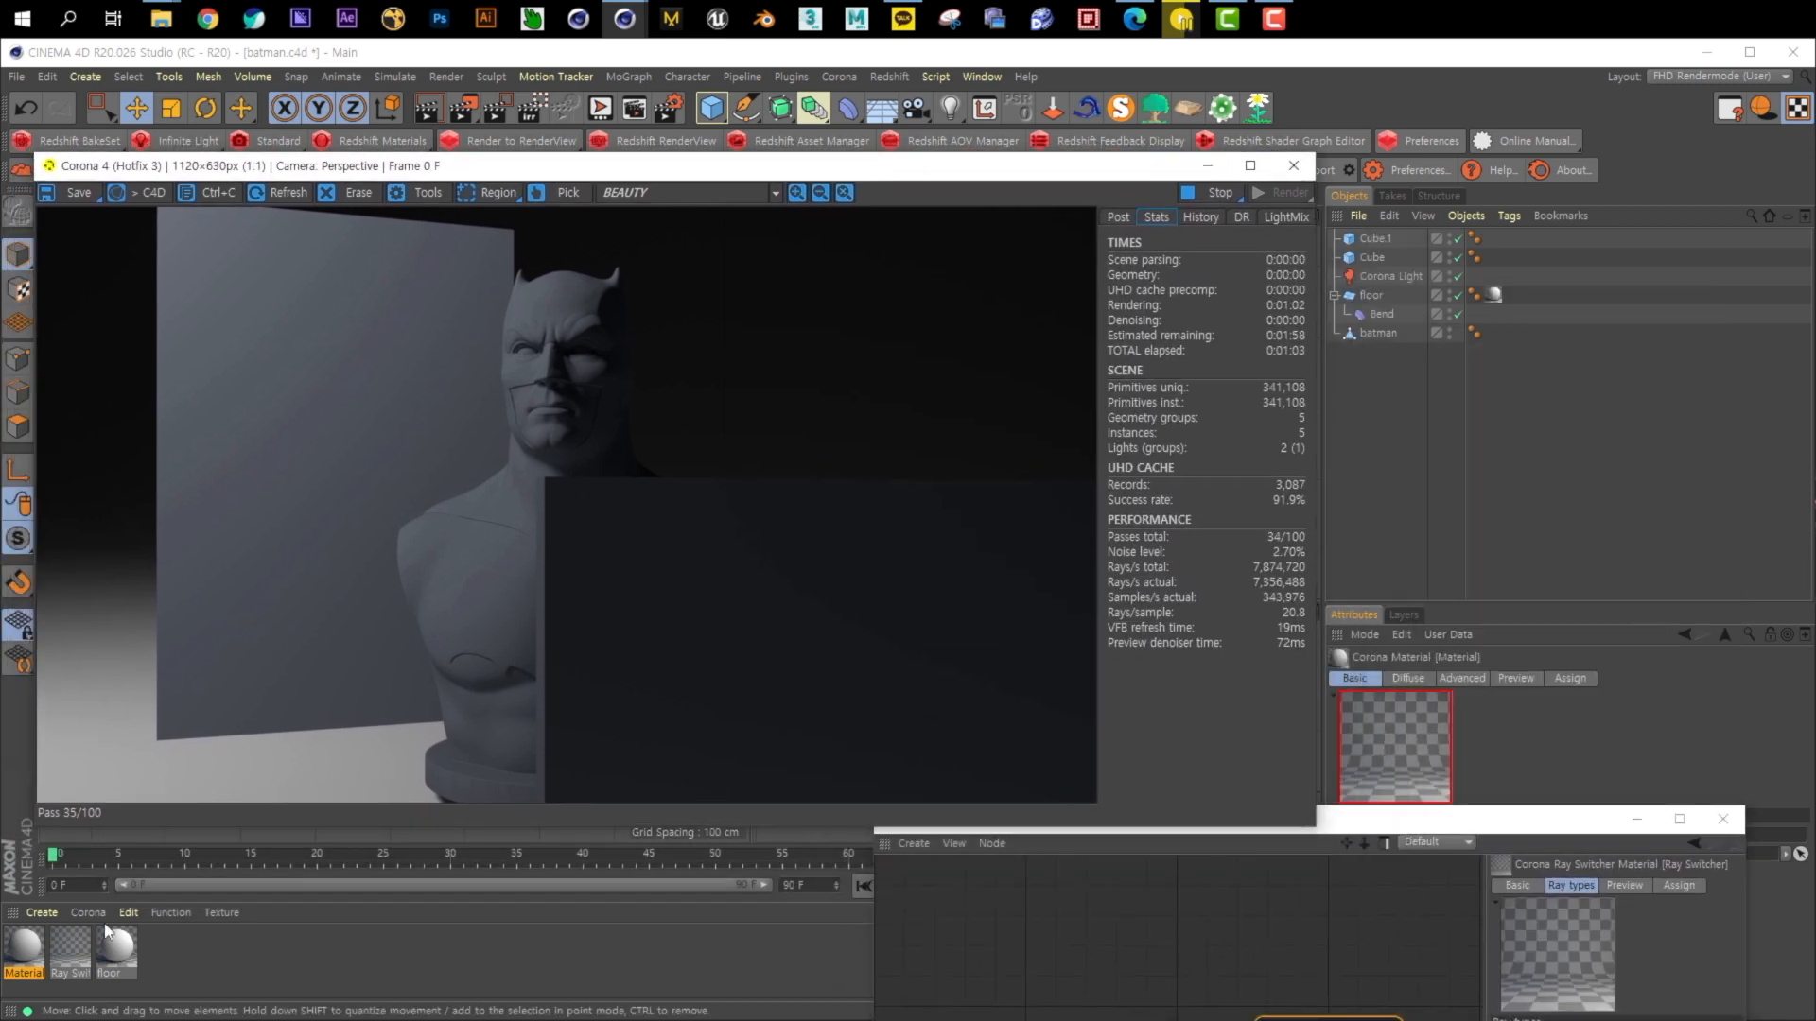
left_click_drag(823, 166, 900, 710)
left_click(1369, 258)
double_click(1371, 257)
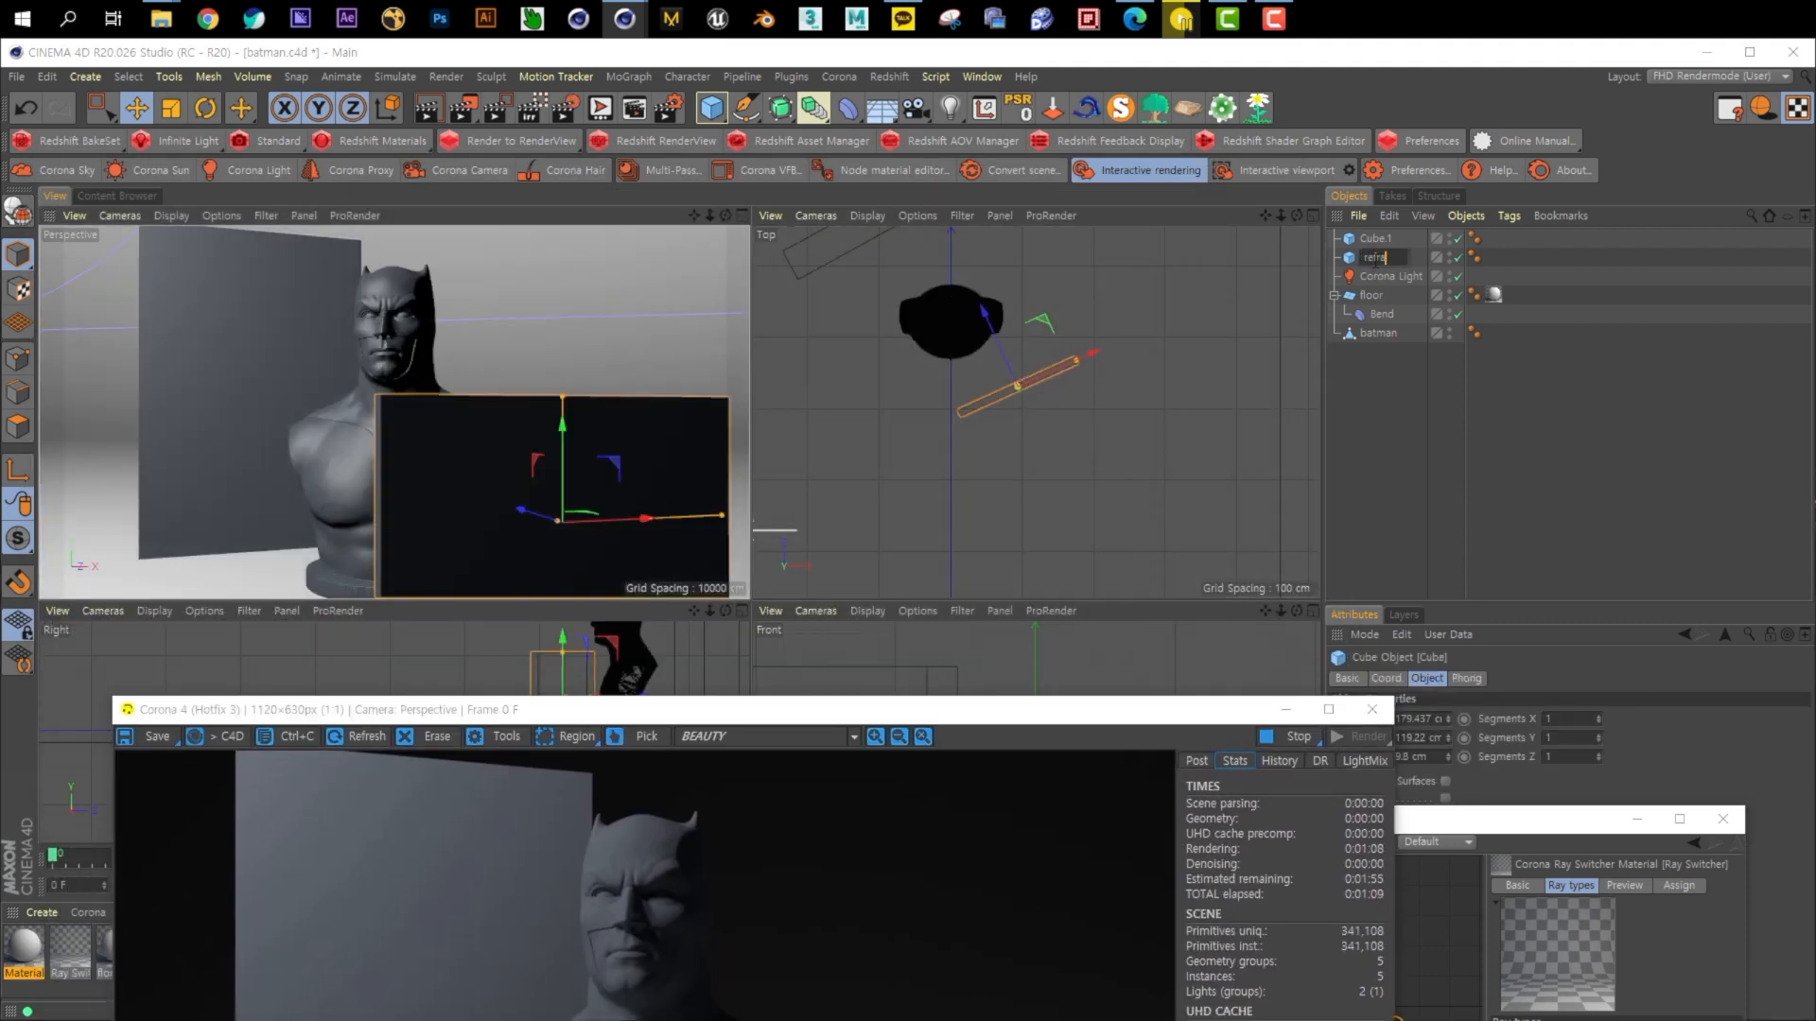
type("refra")
key("Return")
Rename the Cube.1 object, the panel behind the bust, as refle
double_click(1377, 239)
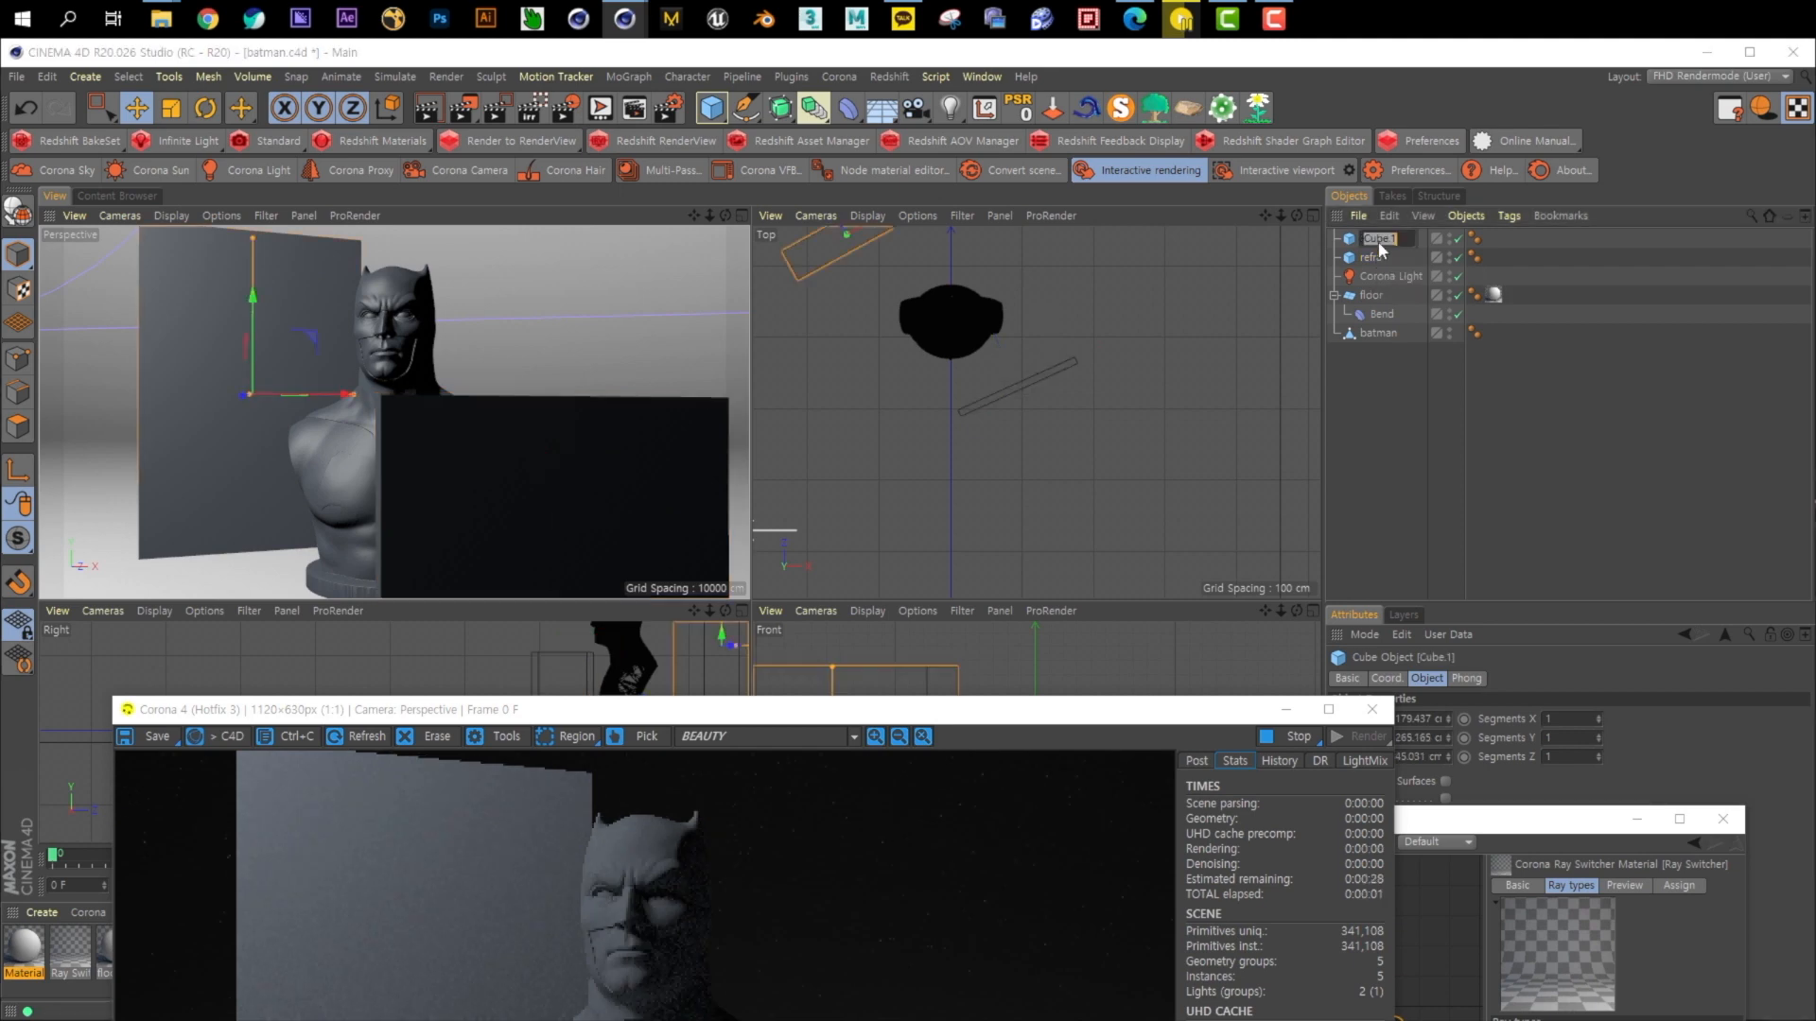
type("refle")
key("Return")
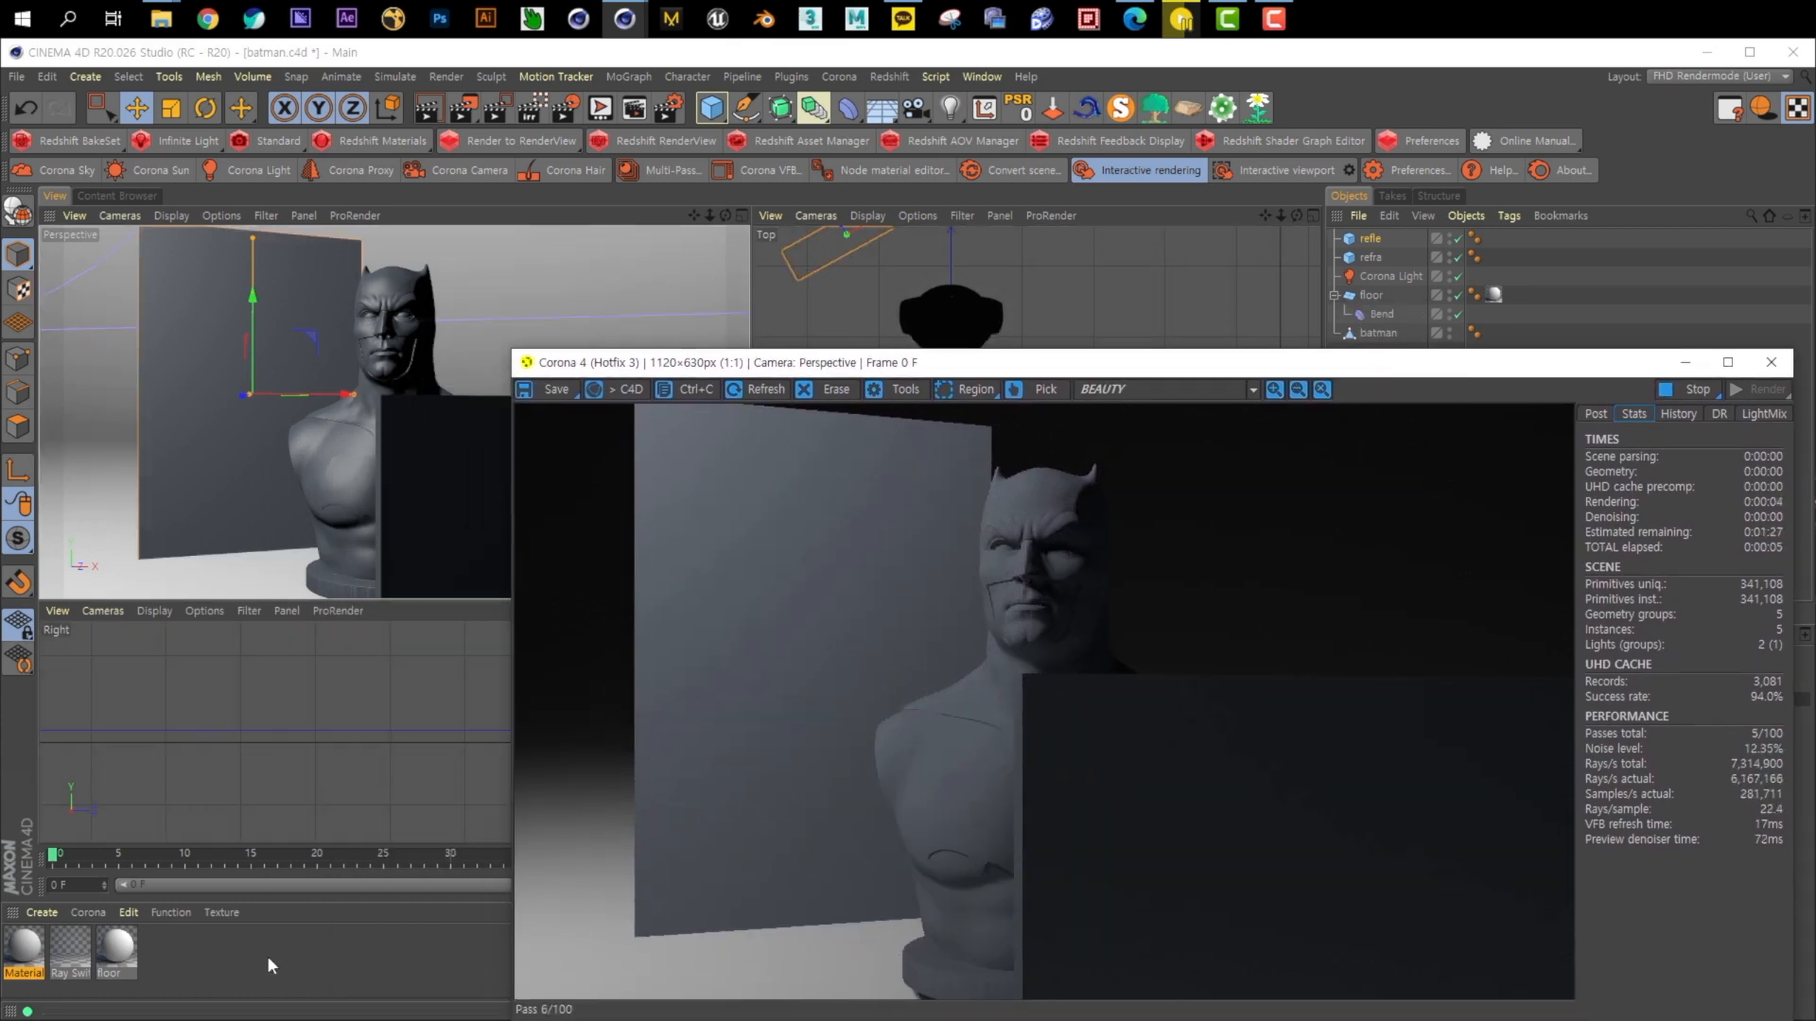
Enable reflection on the new Corona material and set its reflection color brightness to 43%
double_click(28, 947)
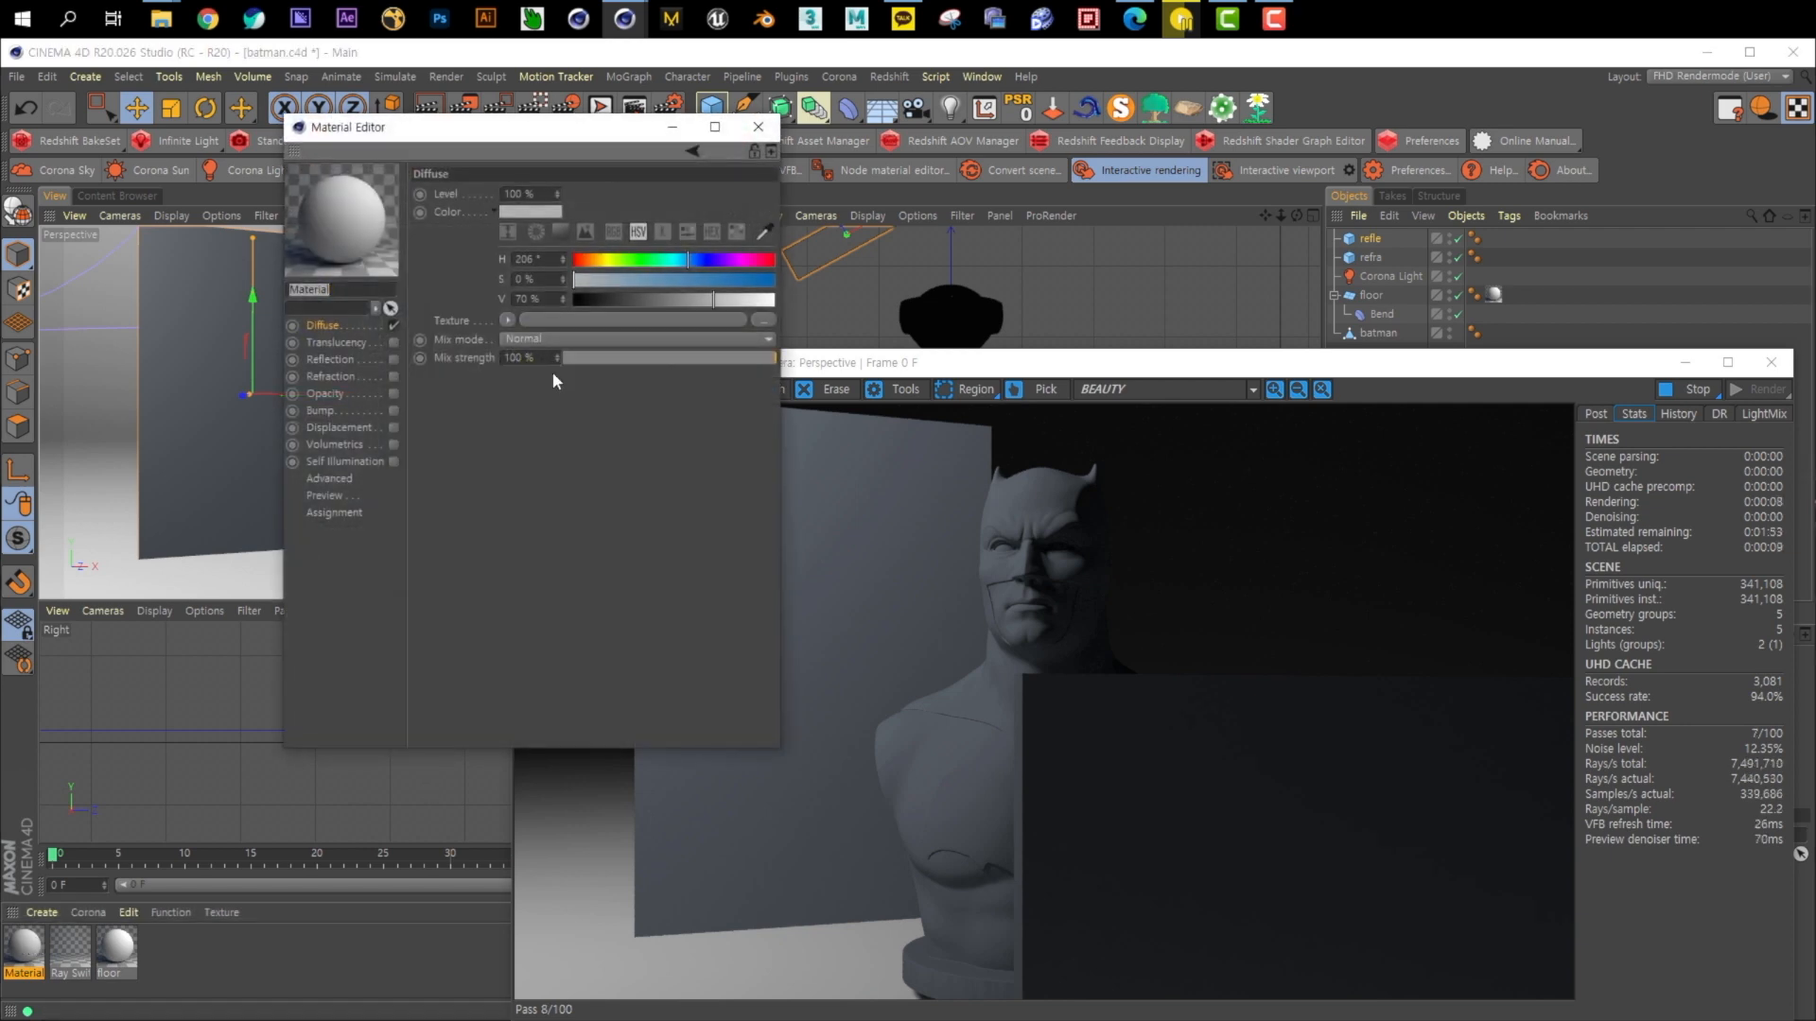
left_click_drag(525, 133, 738, 388)
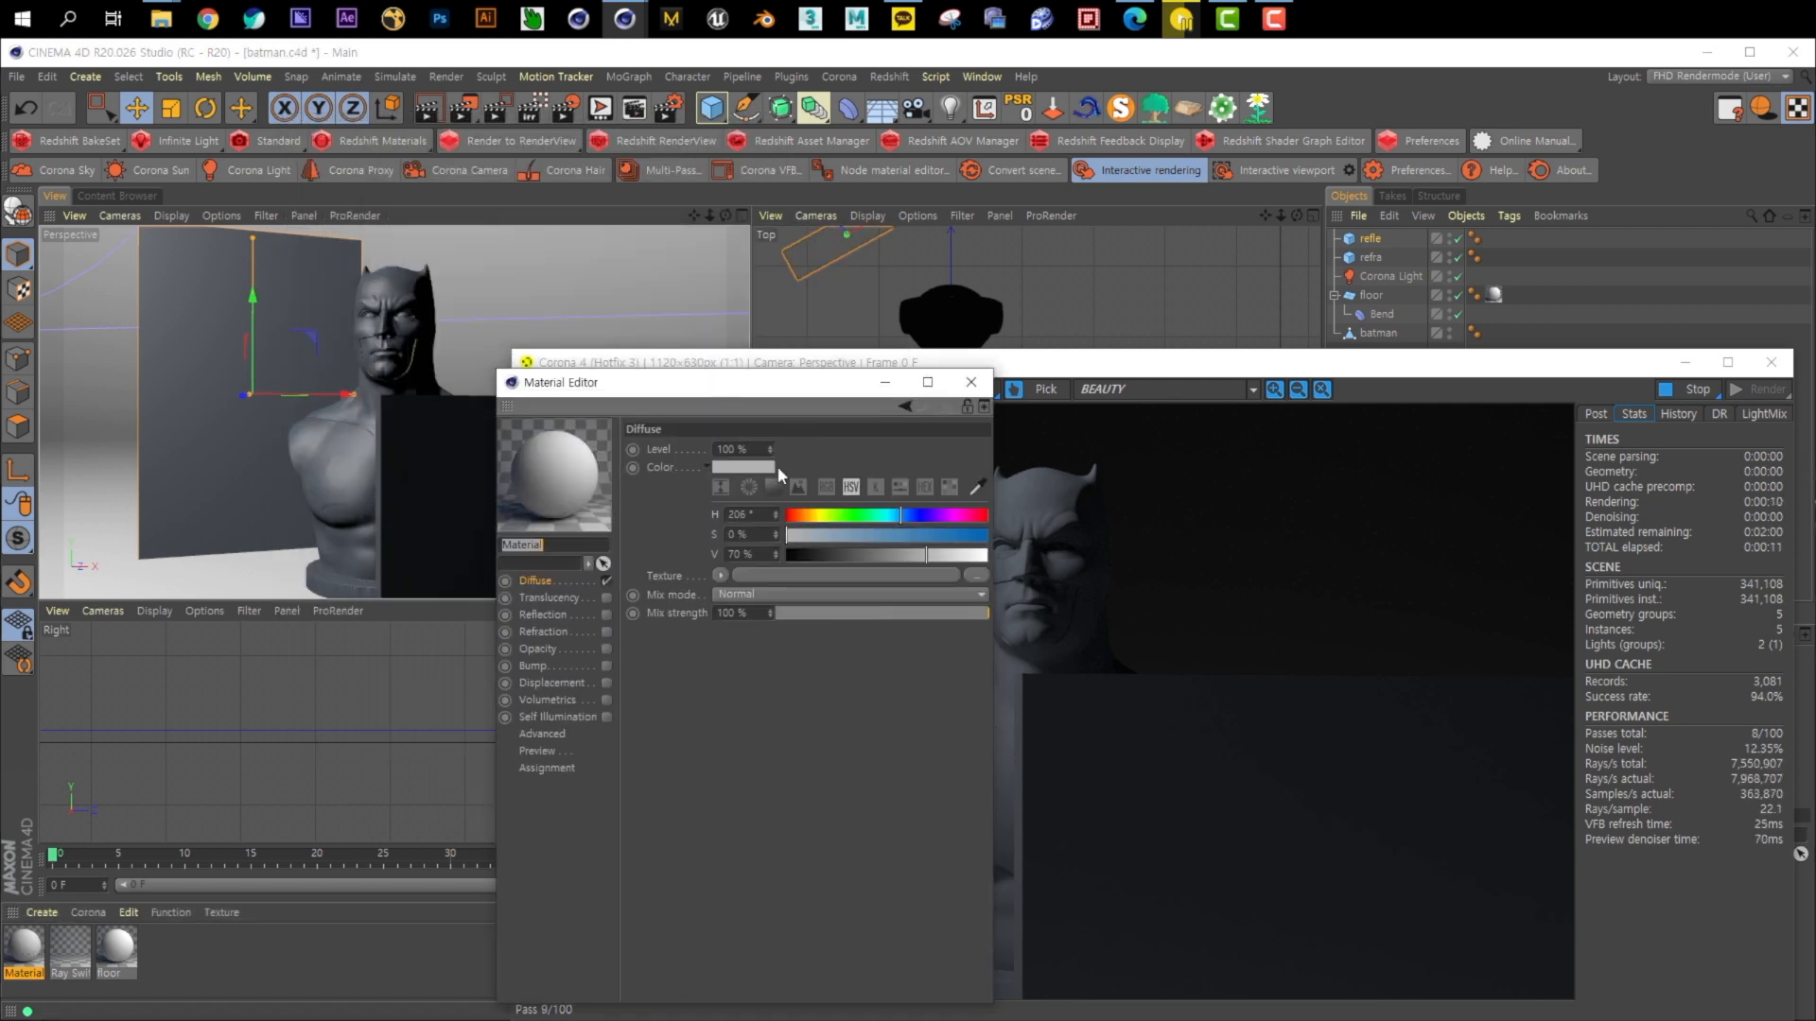
left_click(606, 614)
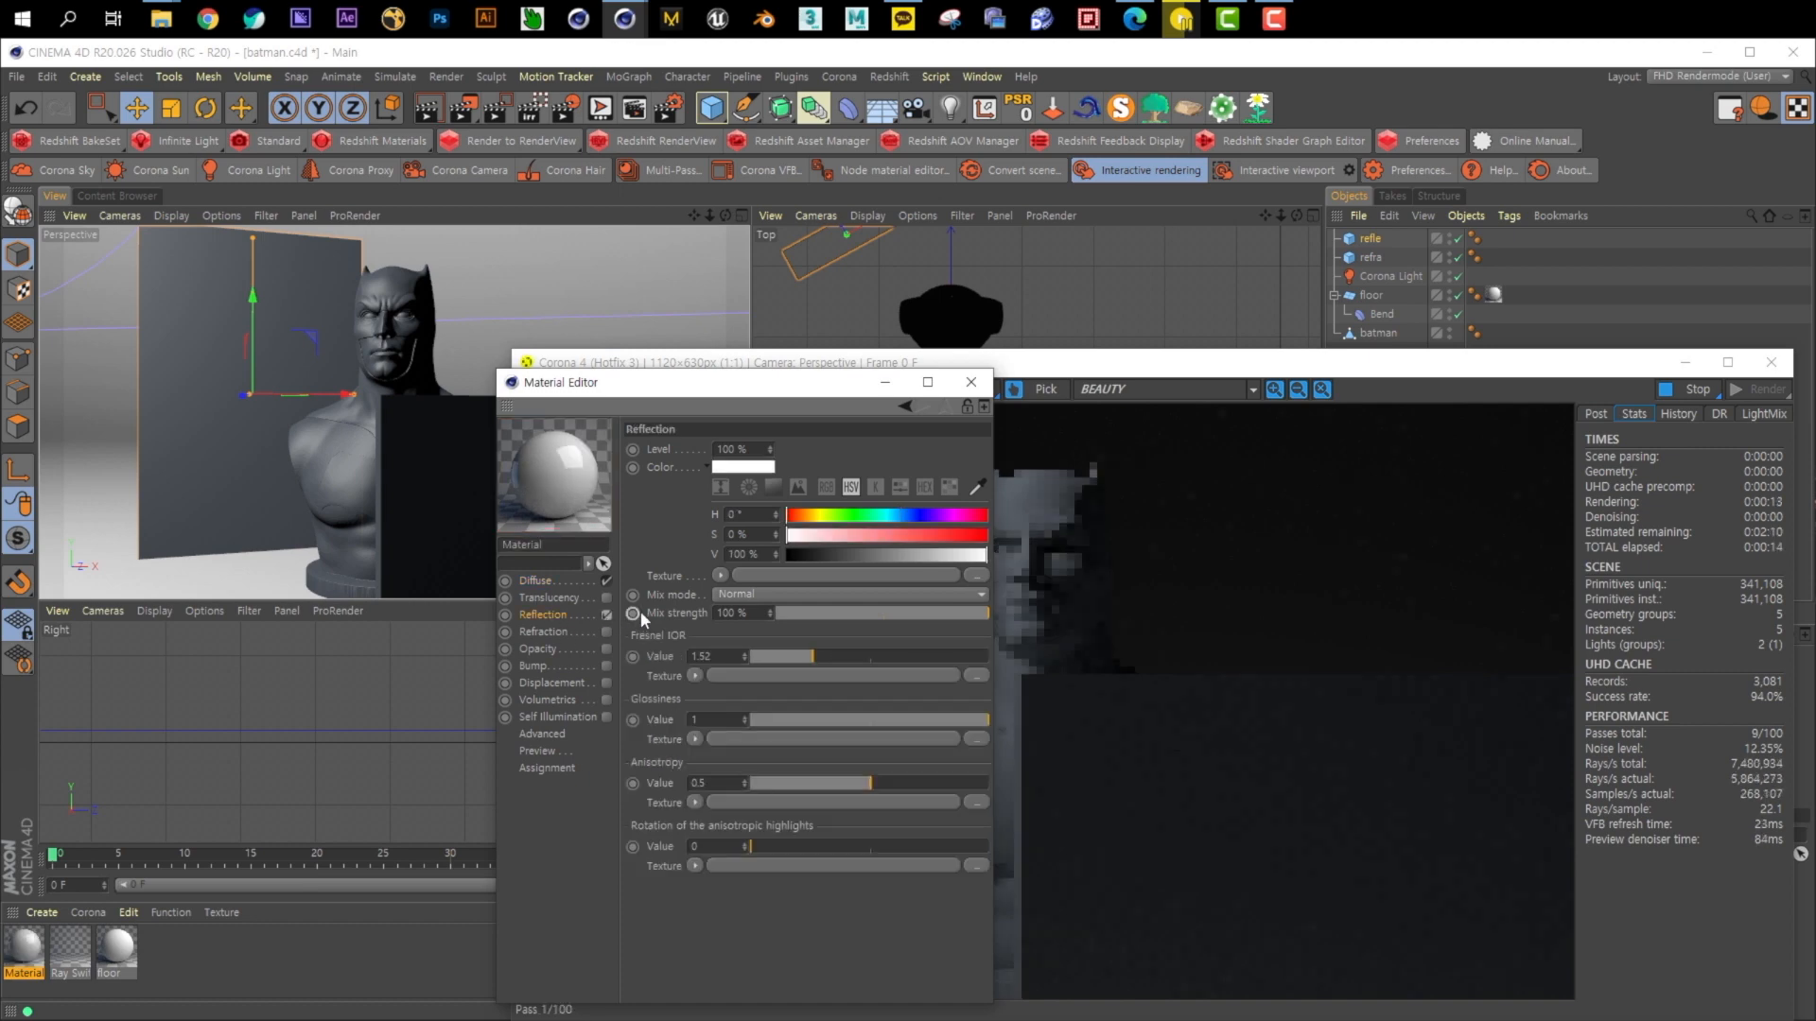
left_click(843, 554)
left_click_drag(844, 554, 873, 553)
left_click_drag(818, 382, 588, 425)
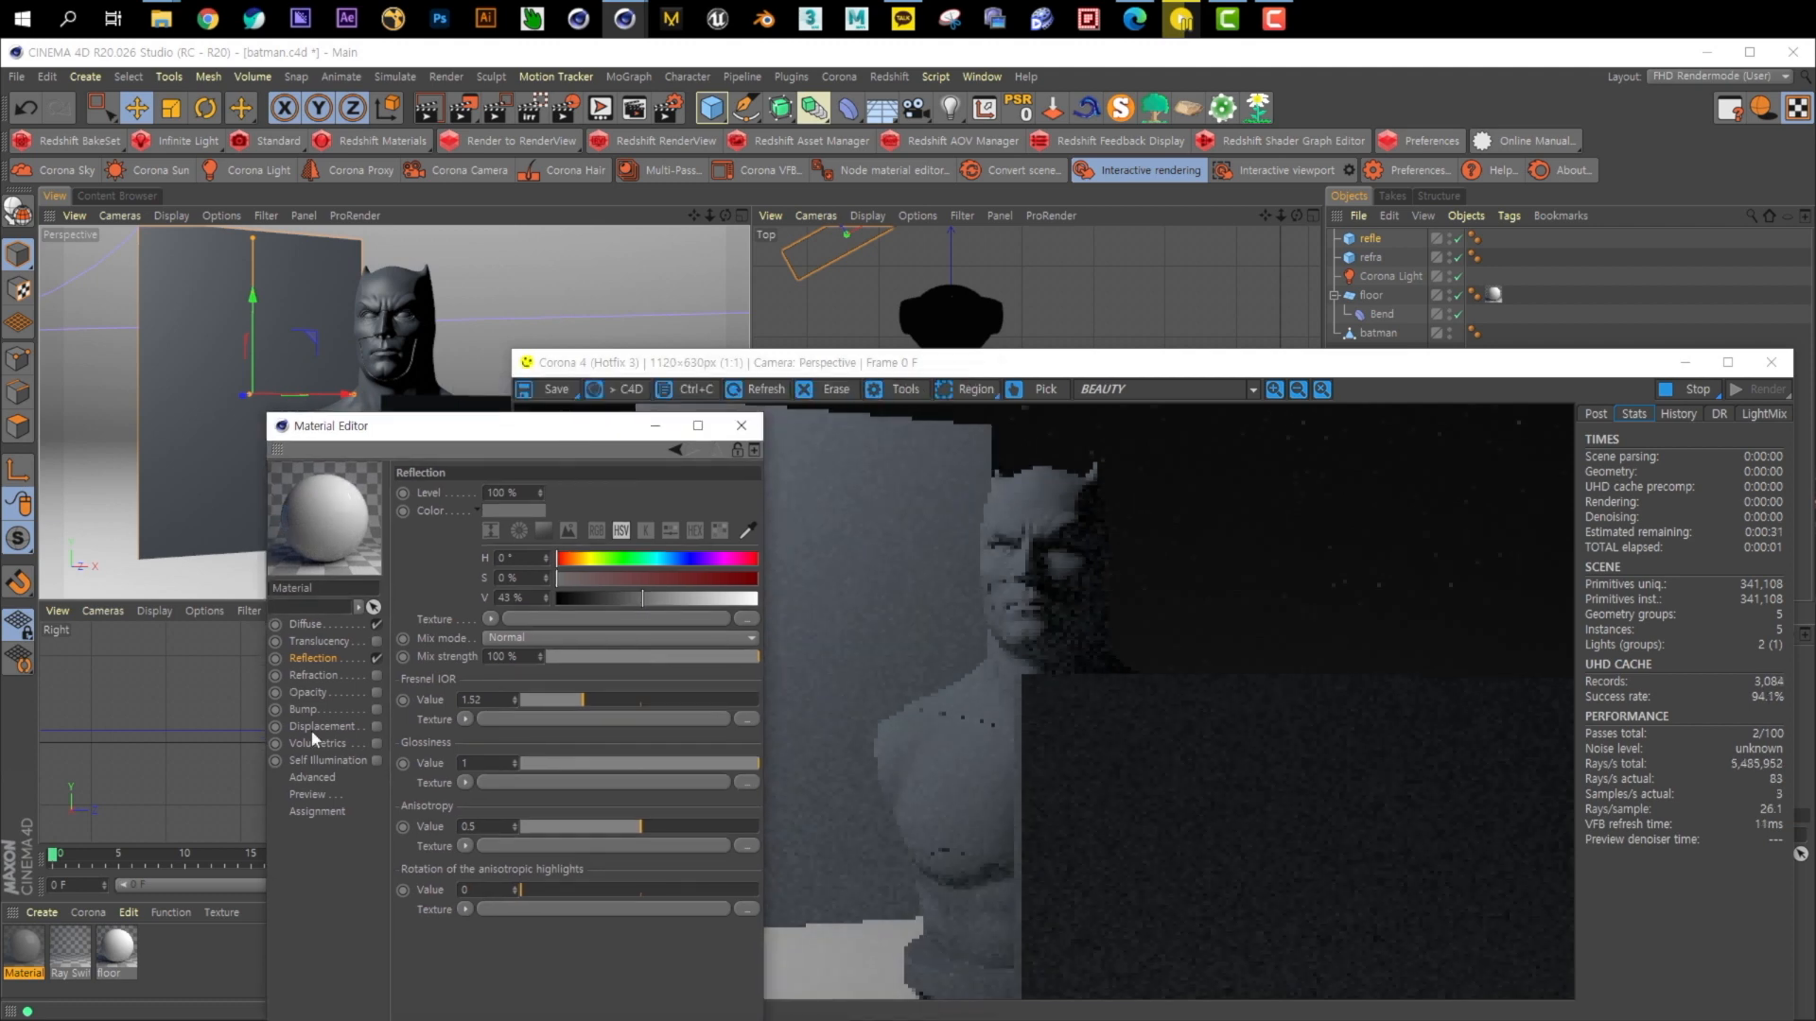
Rename the reflective Corona material as refle
double_click(25, 977)
type("refe")
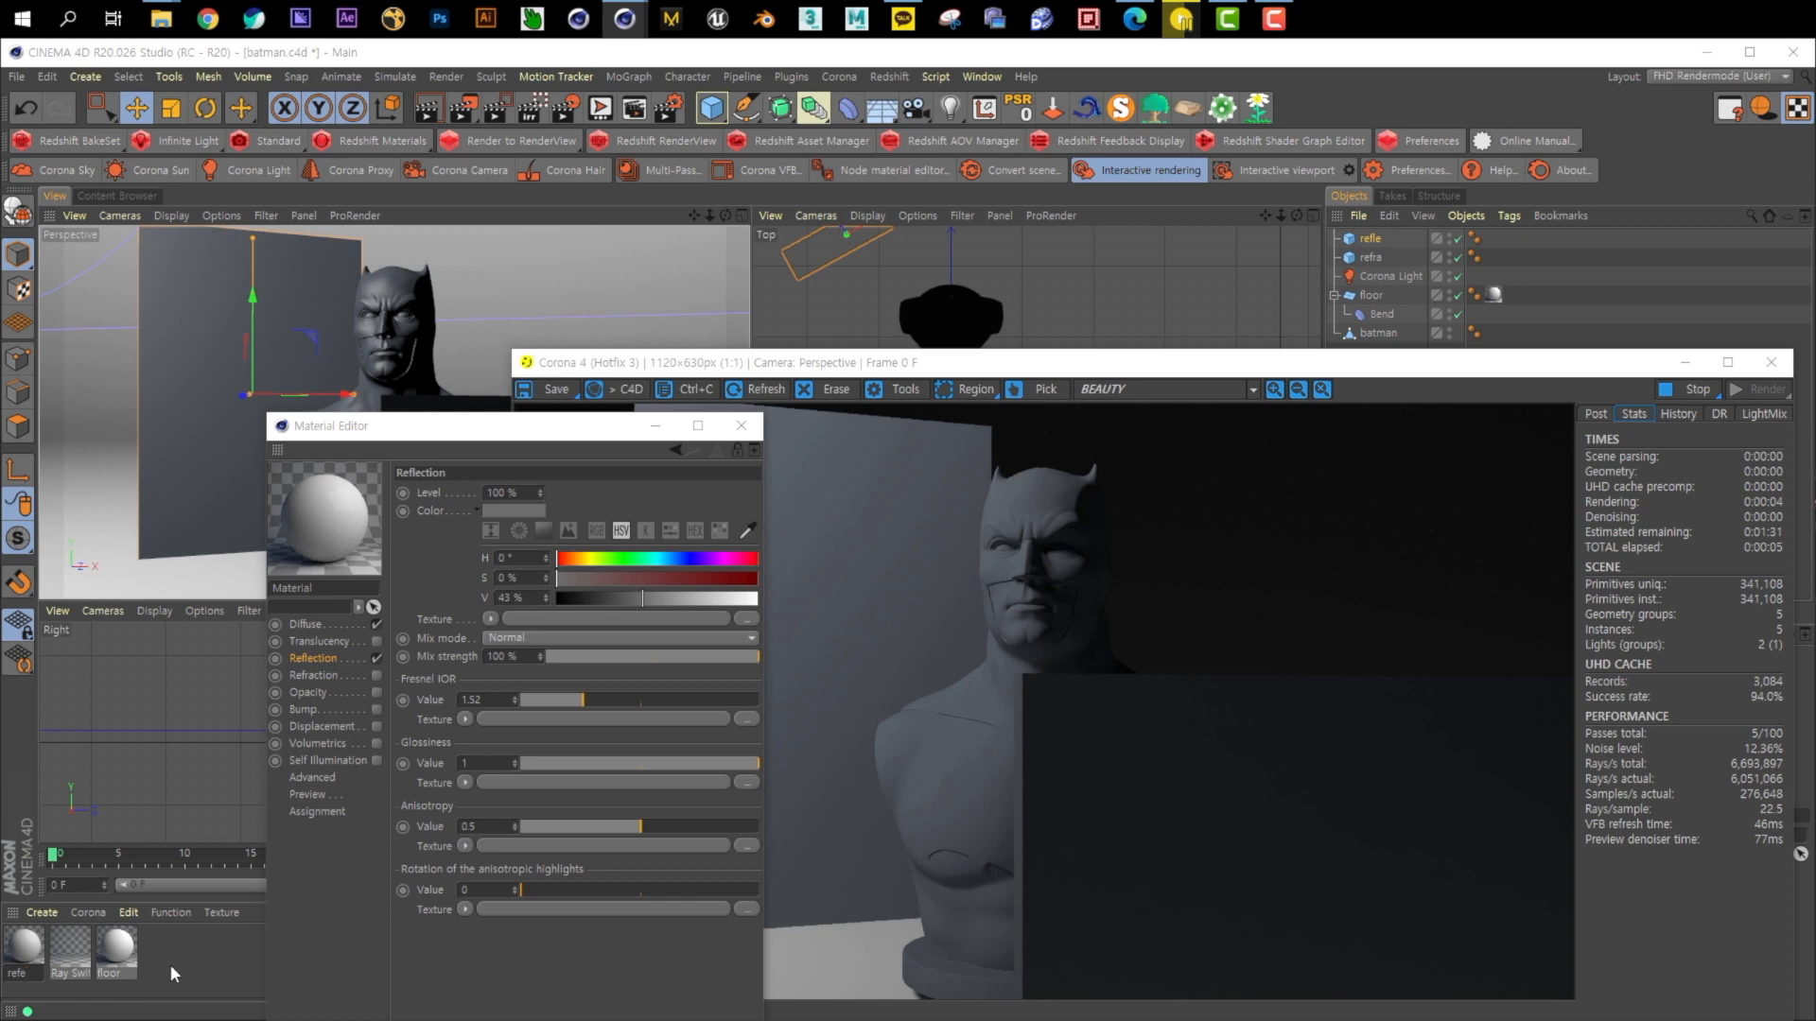
key("BackSpace")
type("l")
key("Return")
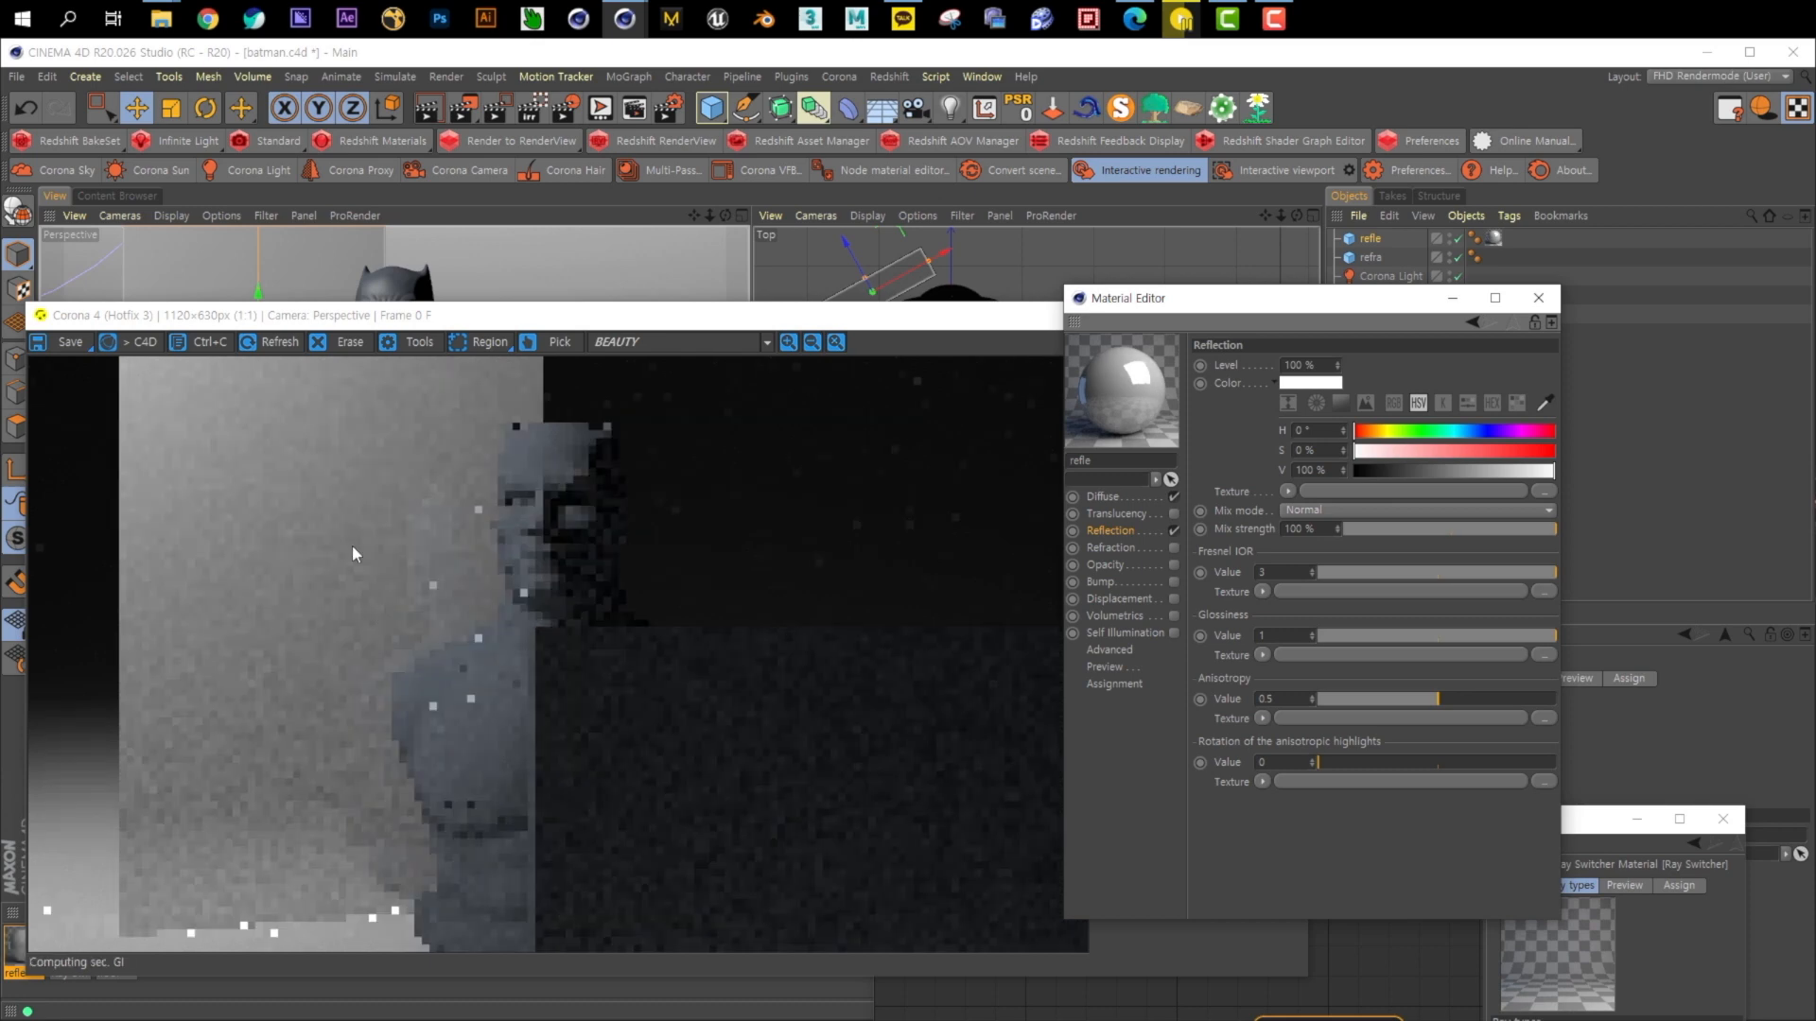
Darken the refle material's diffuse color to a brightness of 12%
left_click(687, 374)
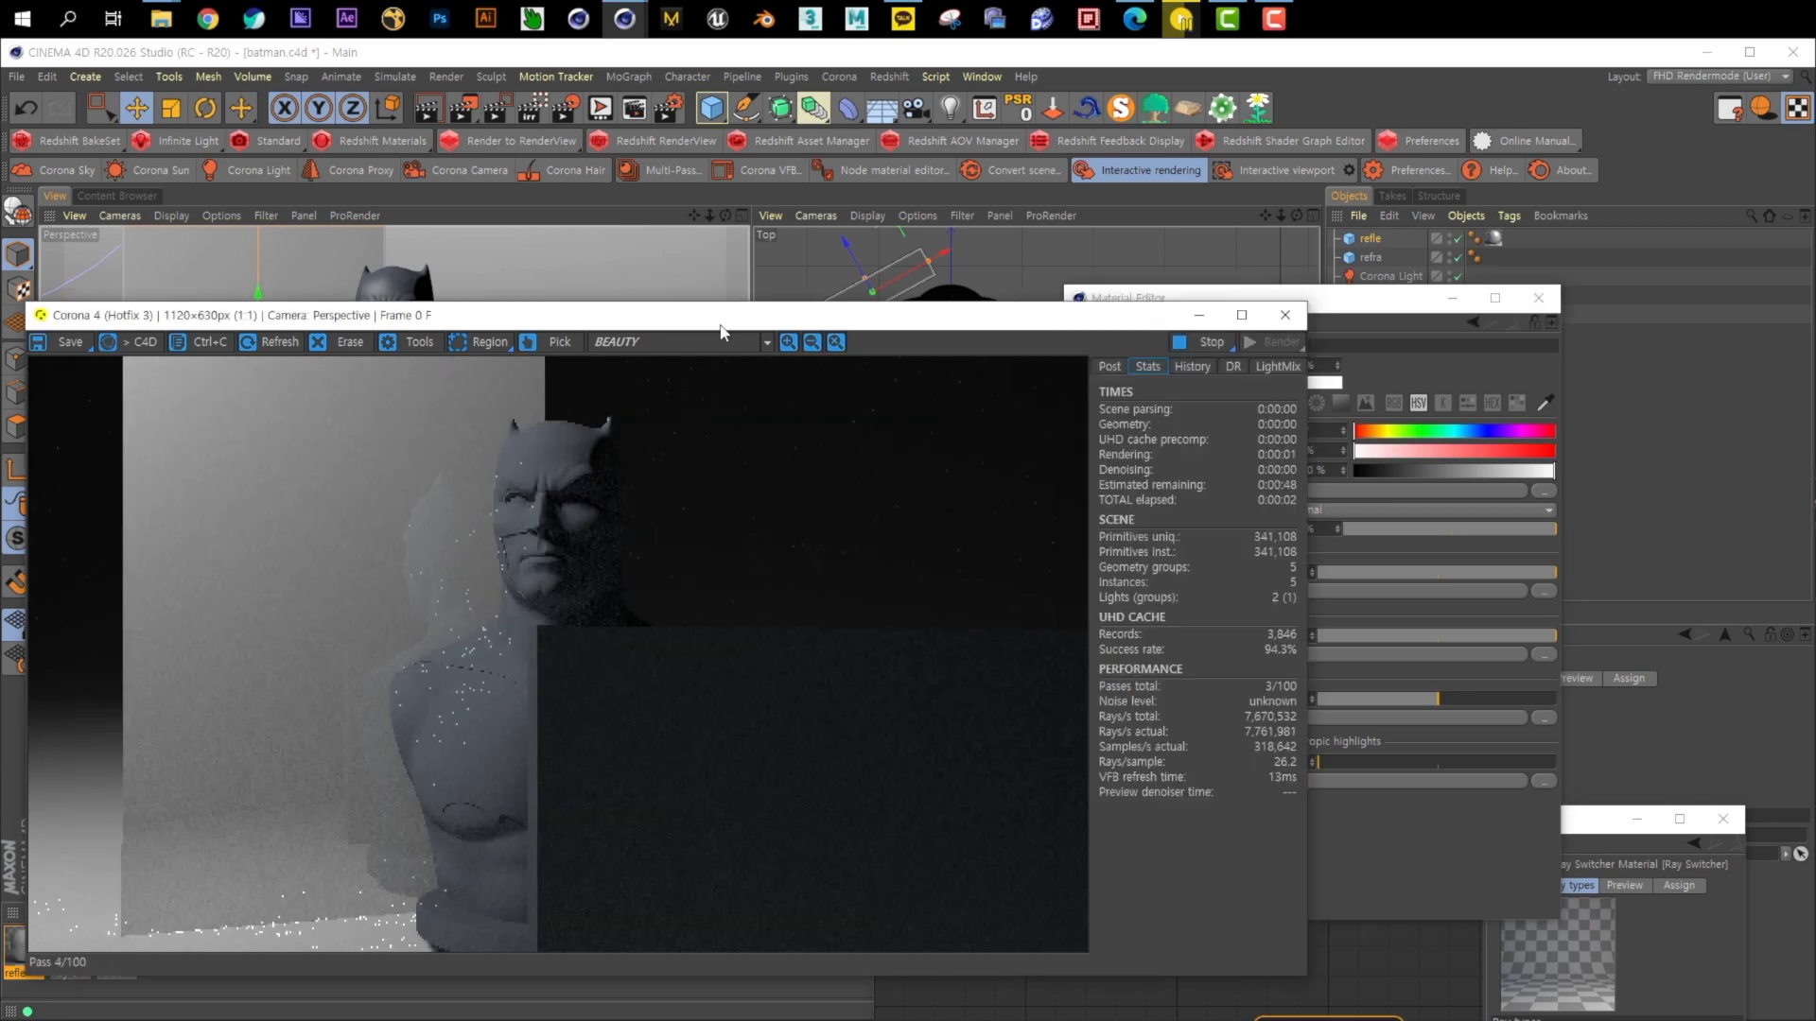
left_click_drag(686, 315, 774, 317)
left_click(1415, 317)
left_click(1323, 395)
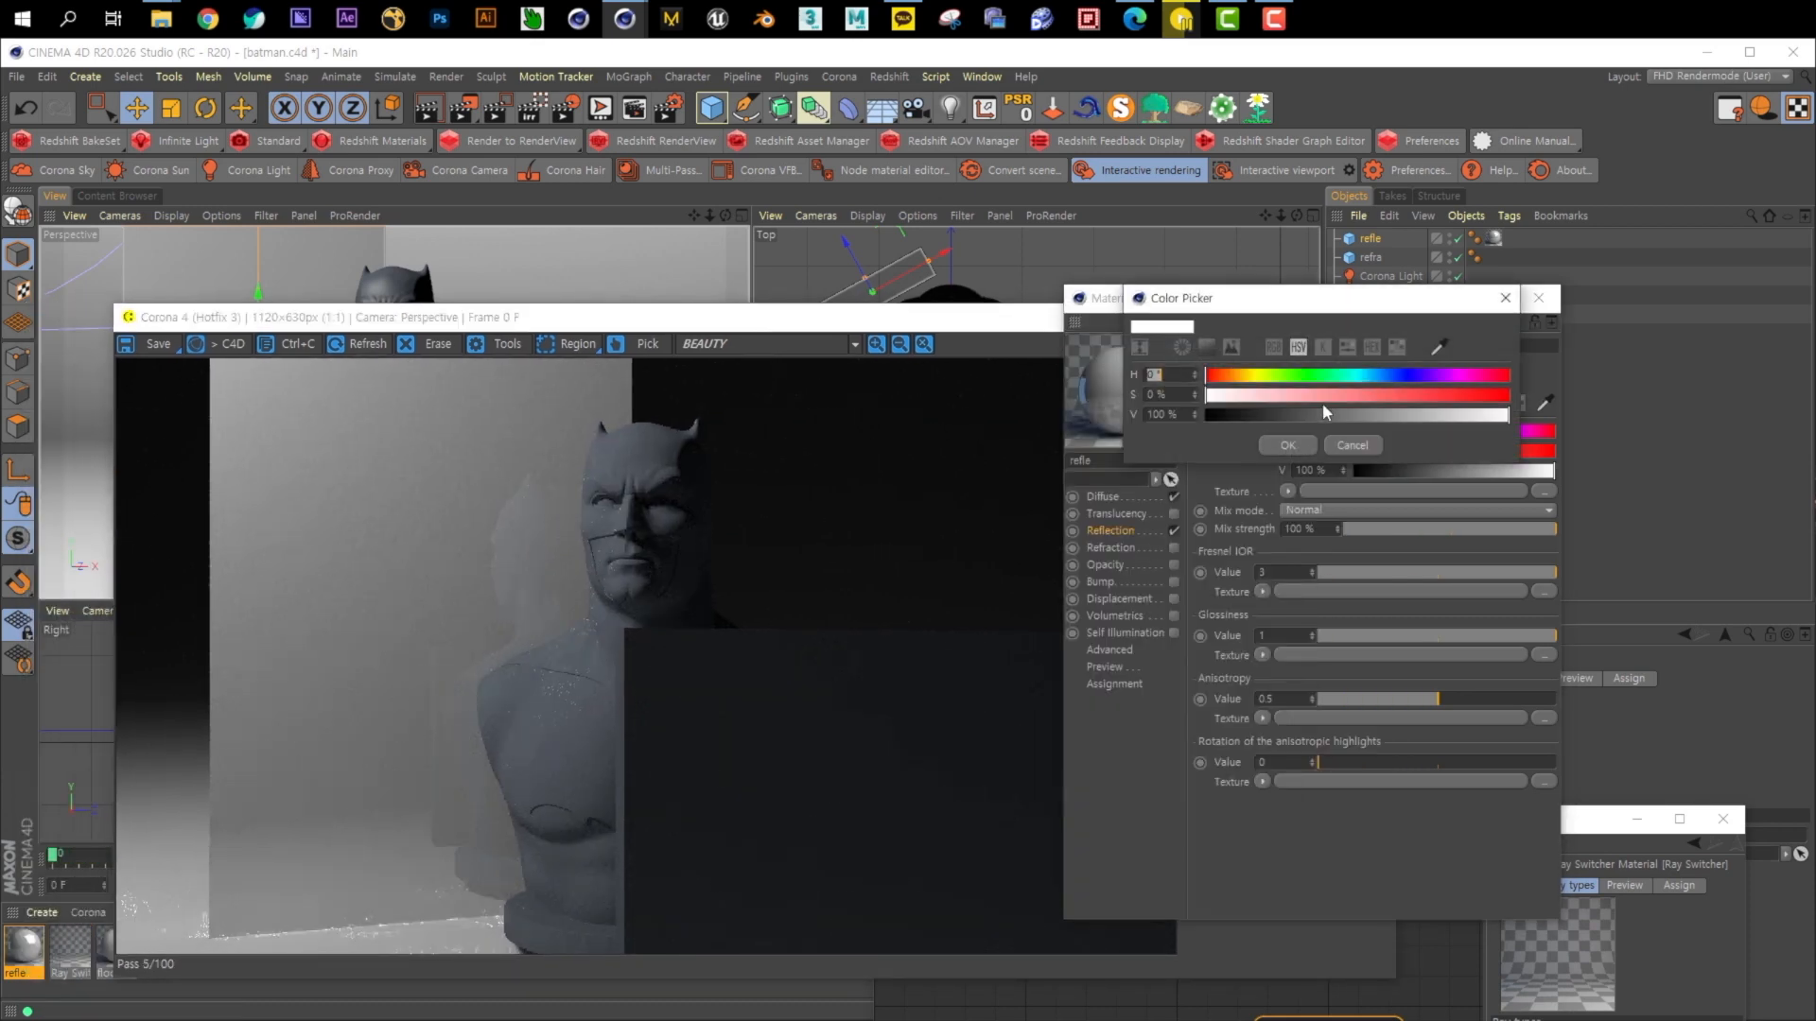
left_click(1288, 444)
left_click(1116, 496)
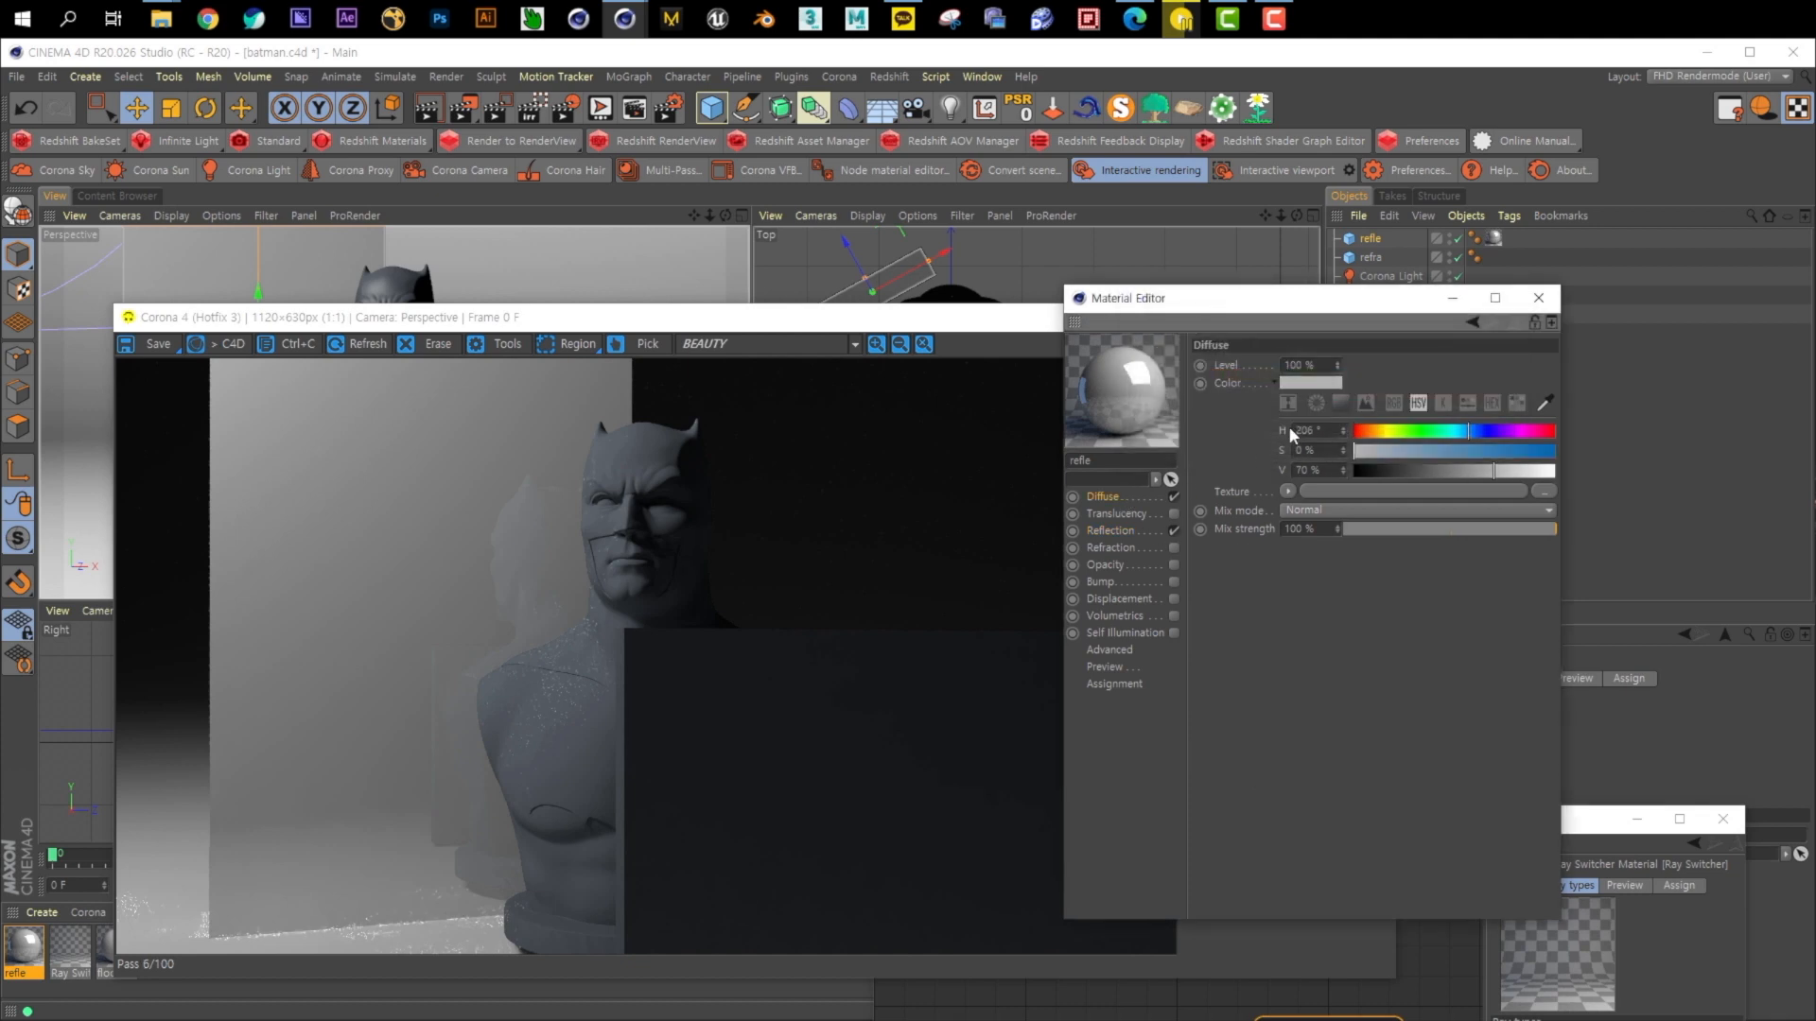
left_click(1370, 470)
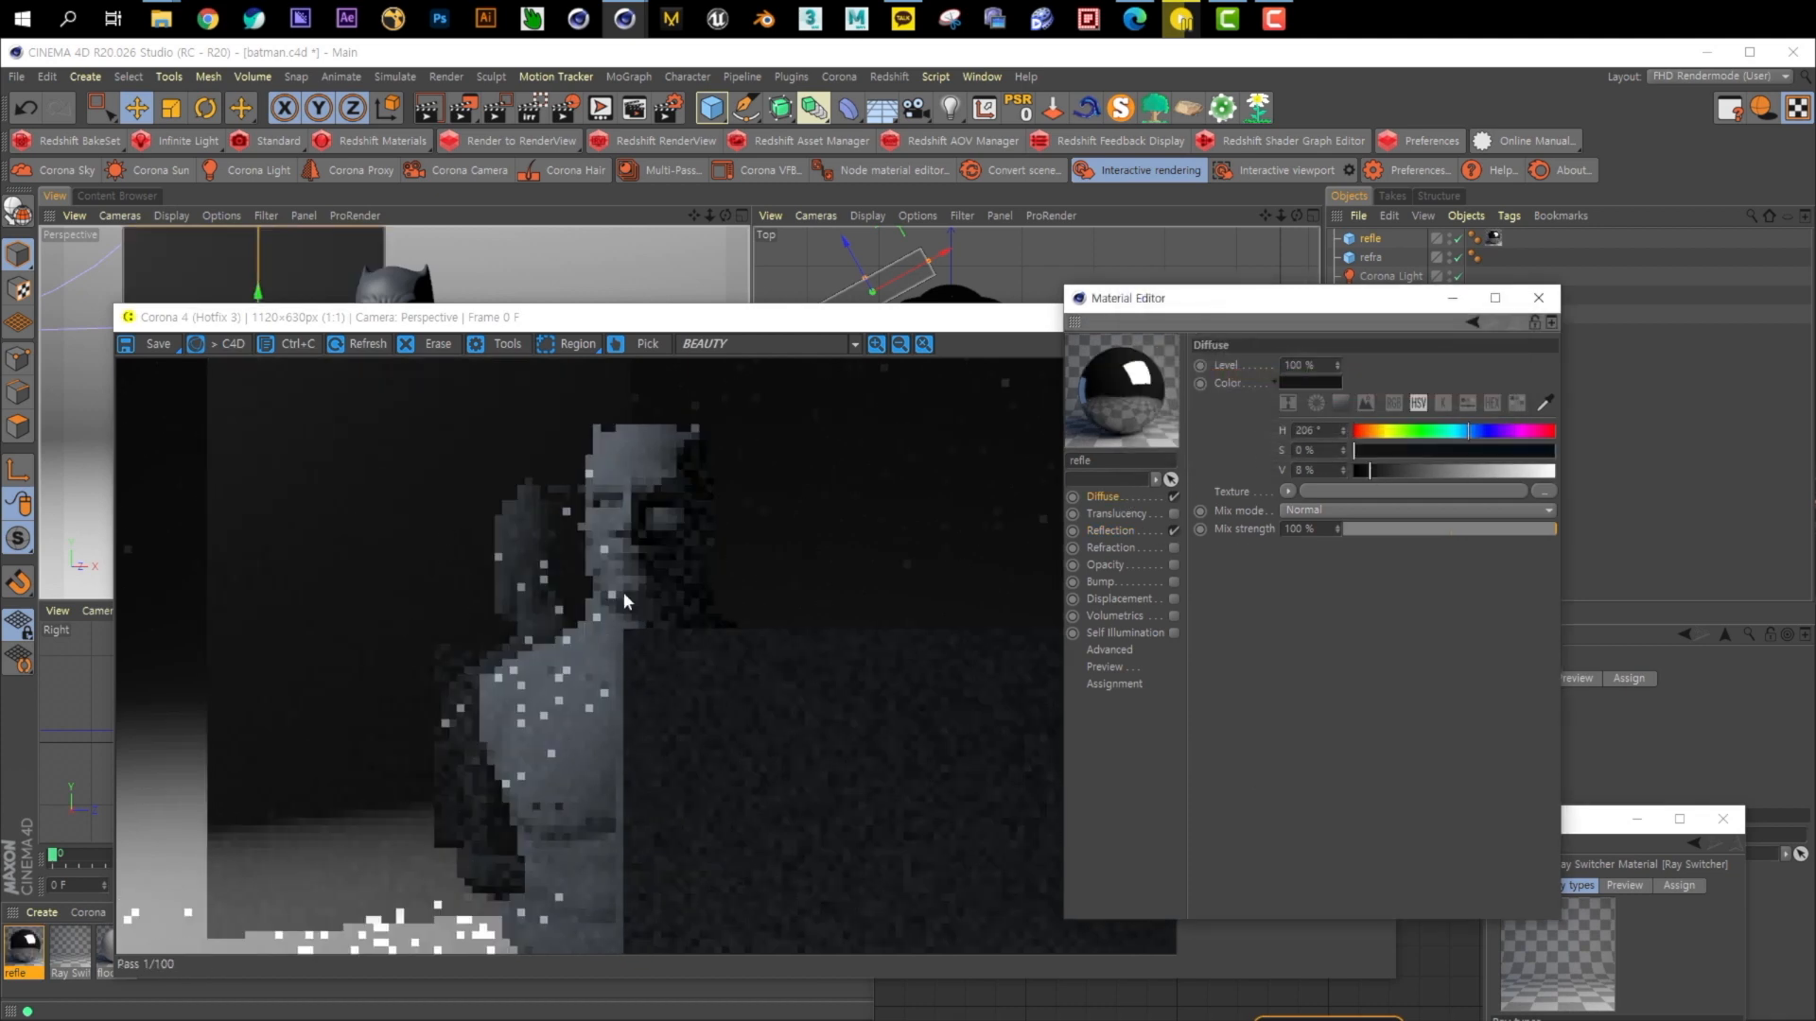
left_click(1393, 470)
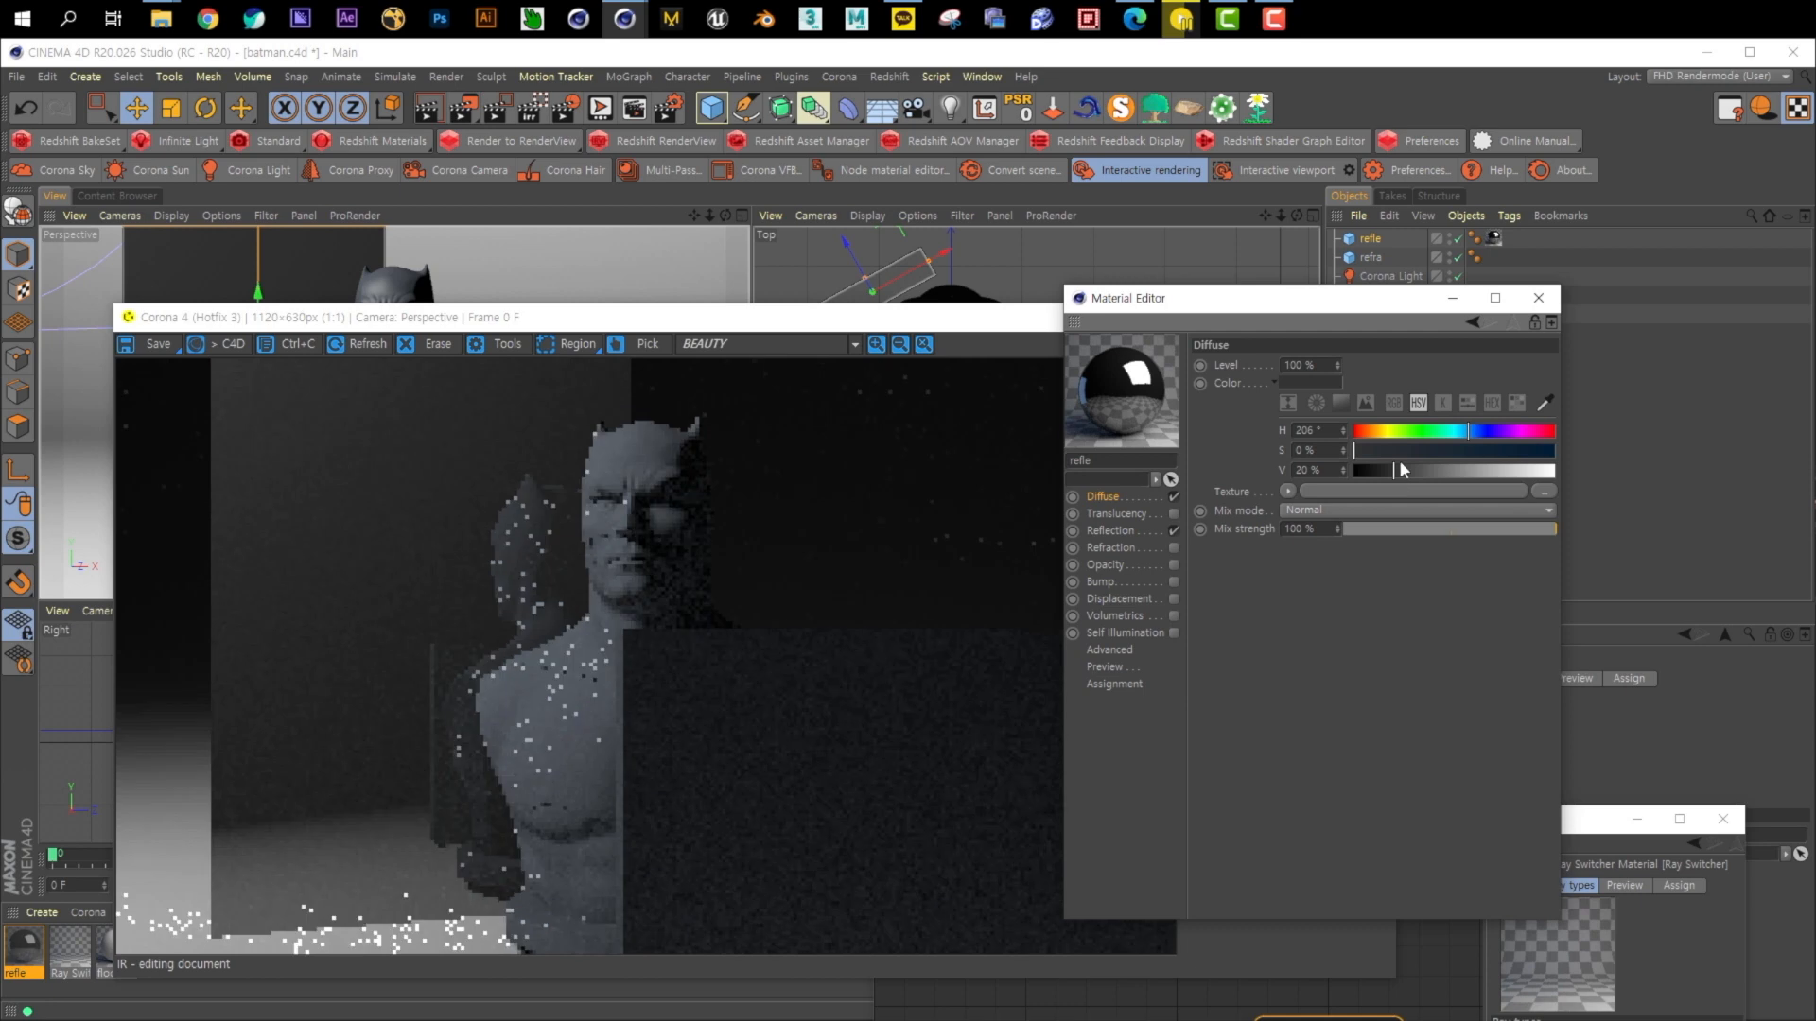
left_click(1379, 465)
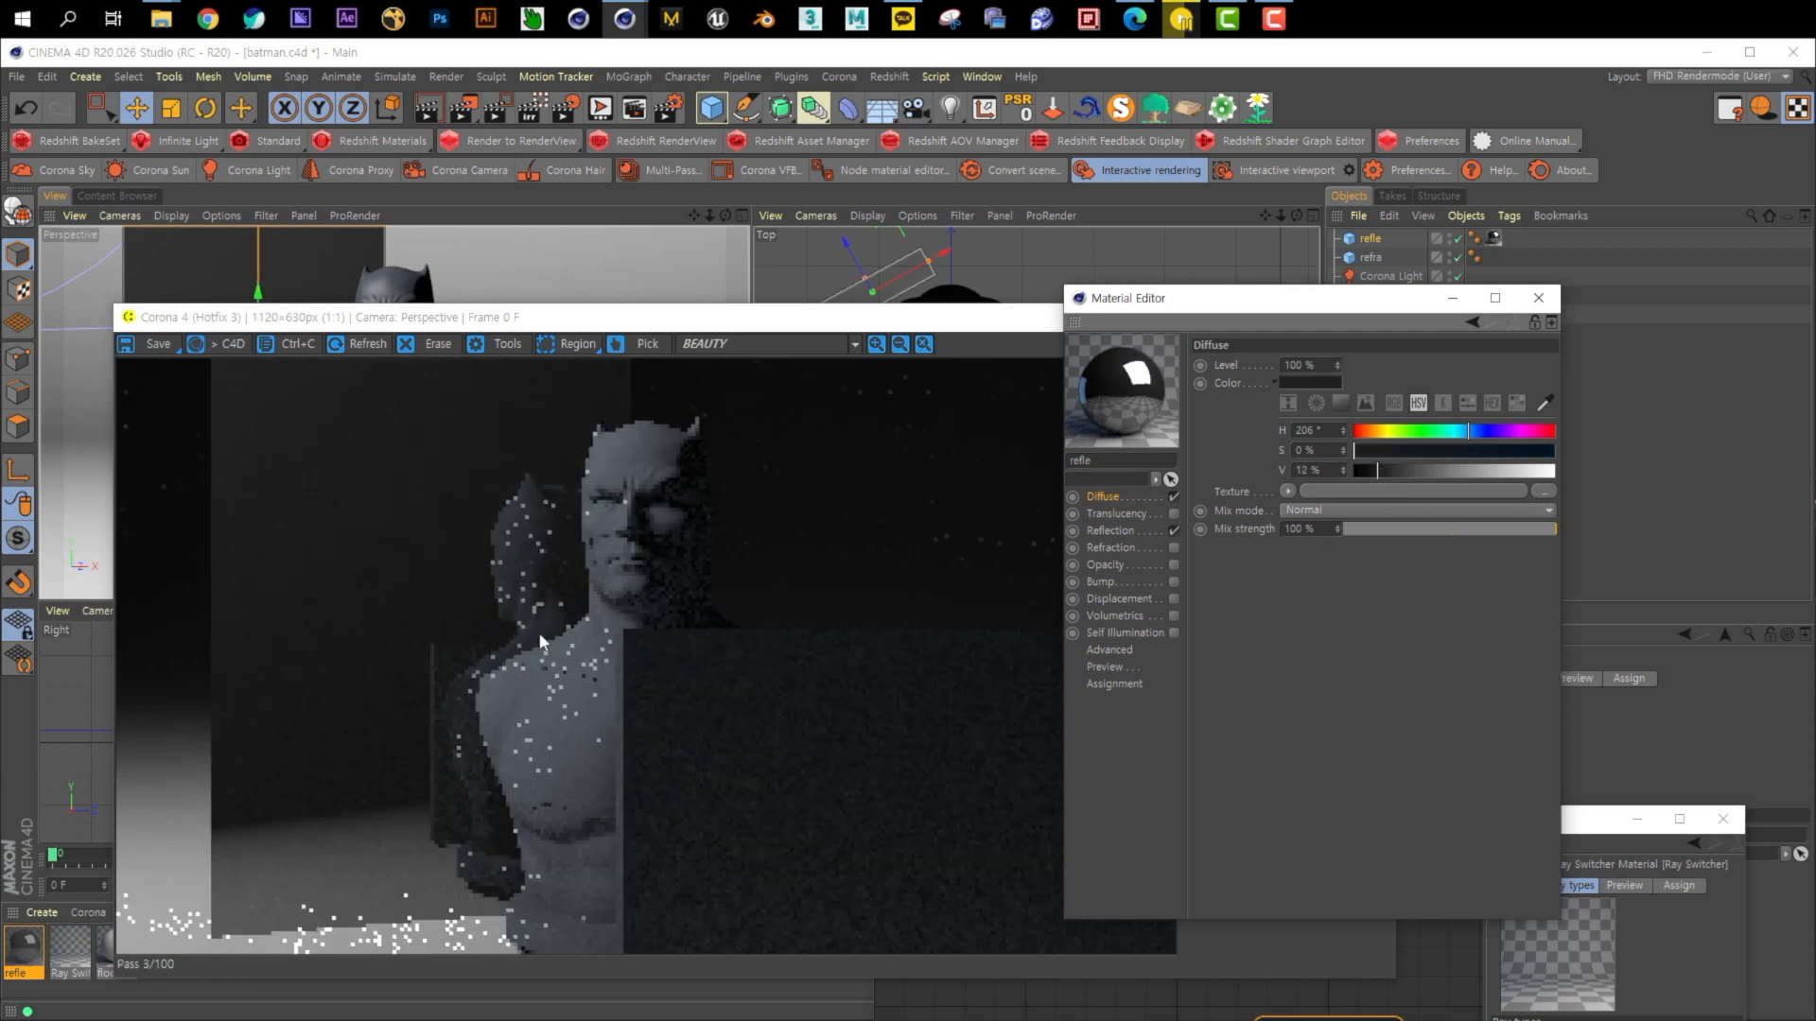
Uncover the perspective view, move the refle panel farther behind the bust and widen it slightly
left_click(484, 637)
left_click_drag(722, 318, 1218, 319)
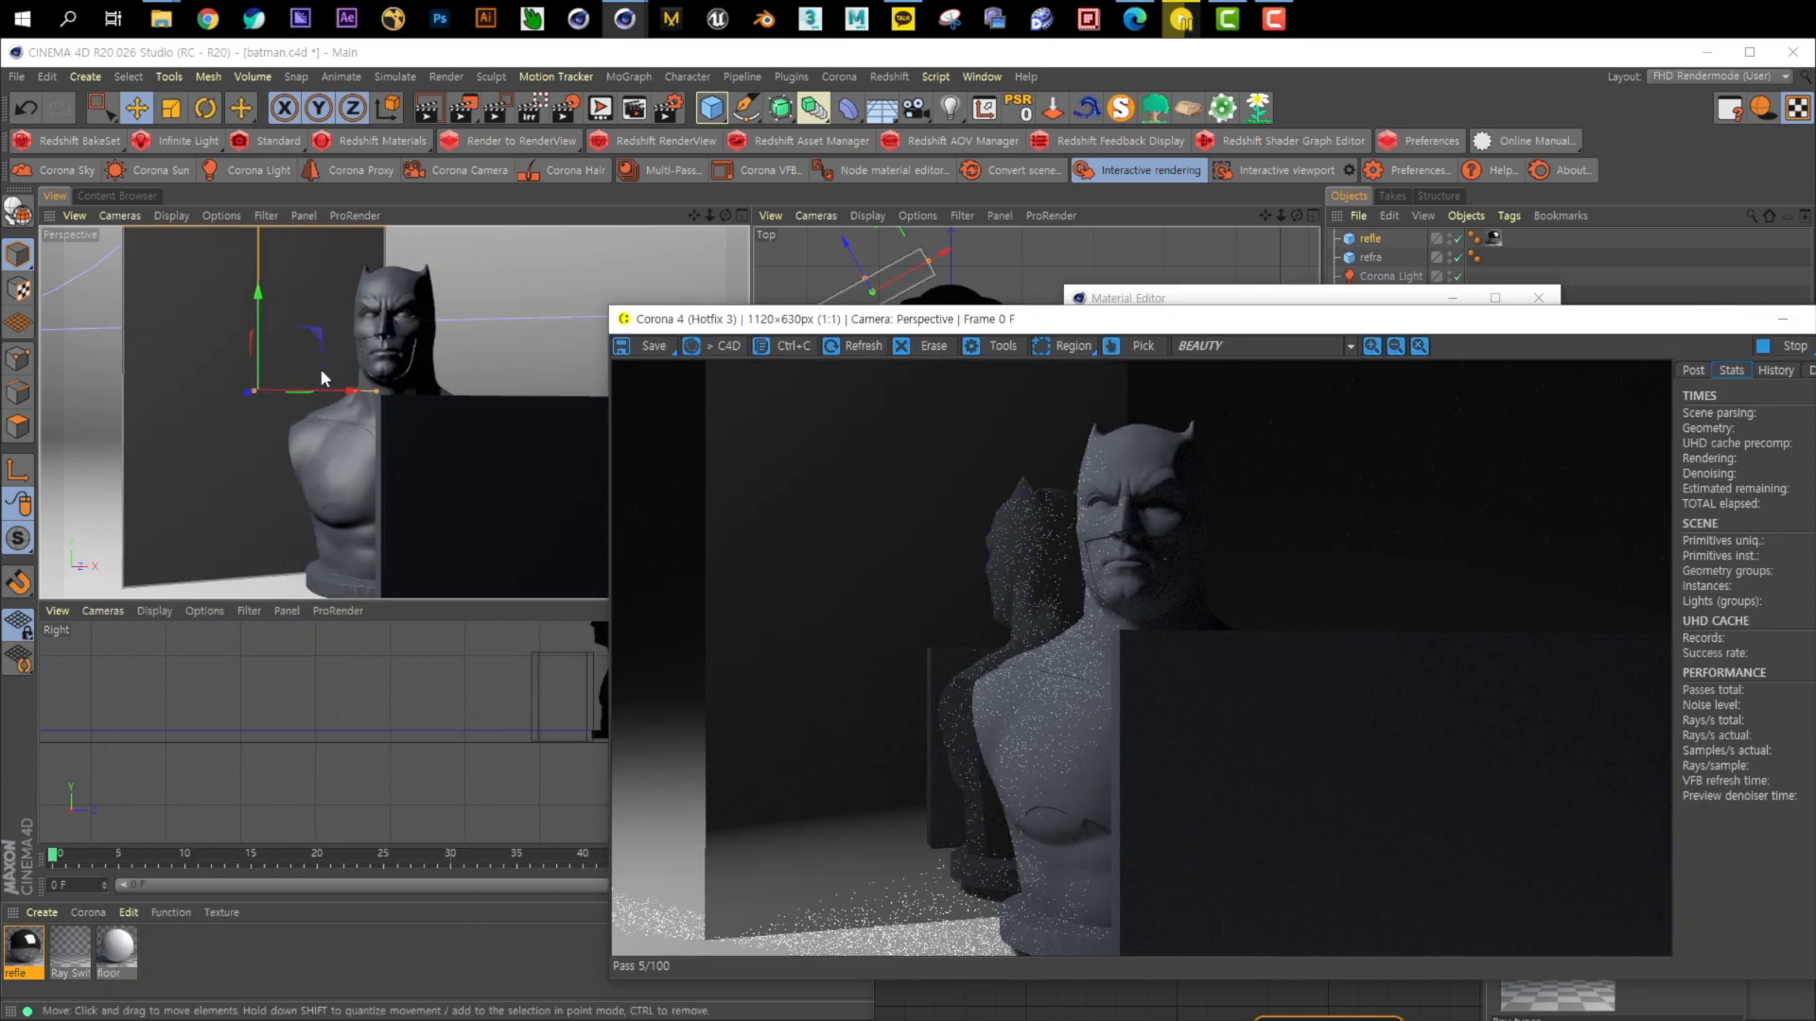
left_click_drag(266, 390, 332, 401)
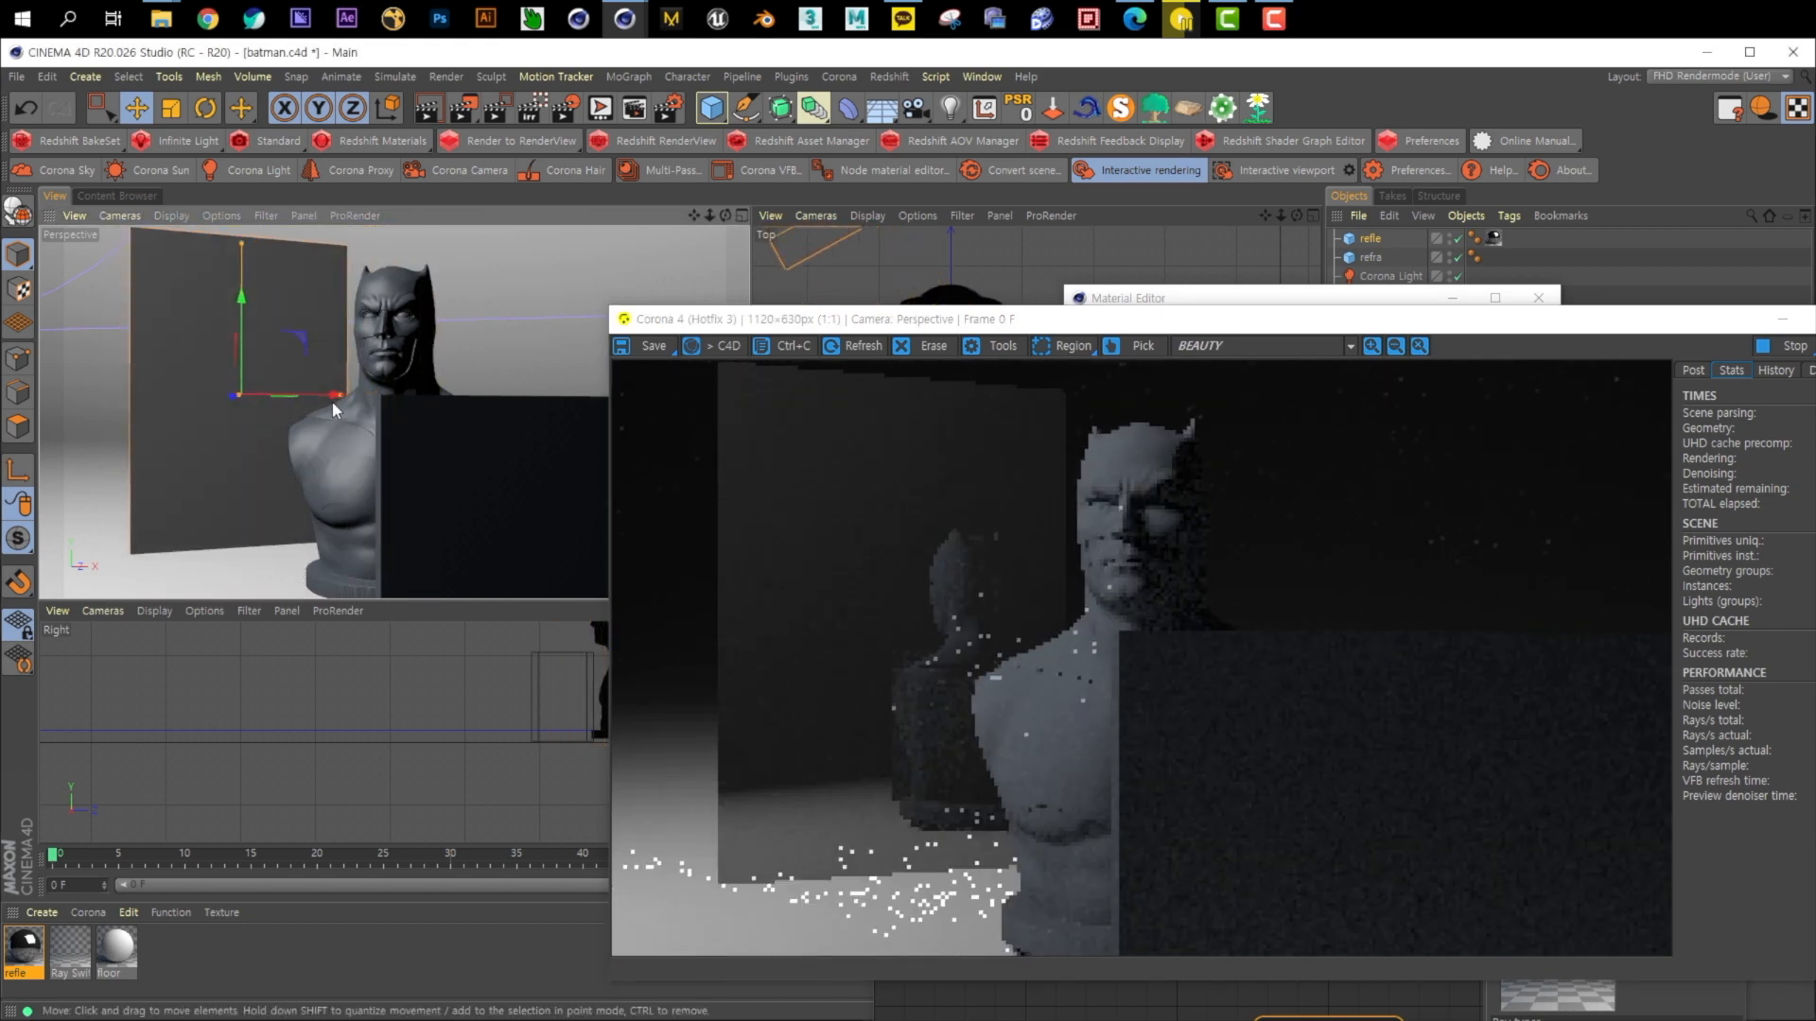
left_click_drag(344, 393, 348, 394)
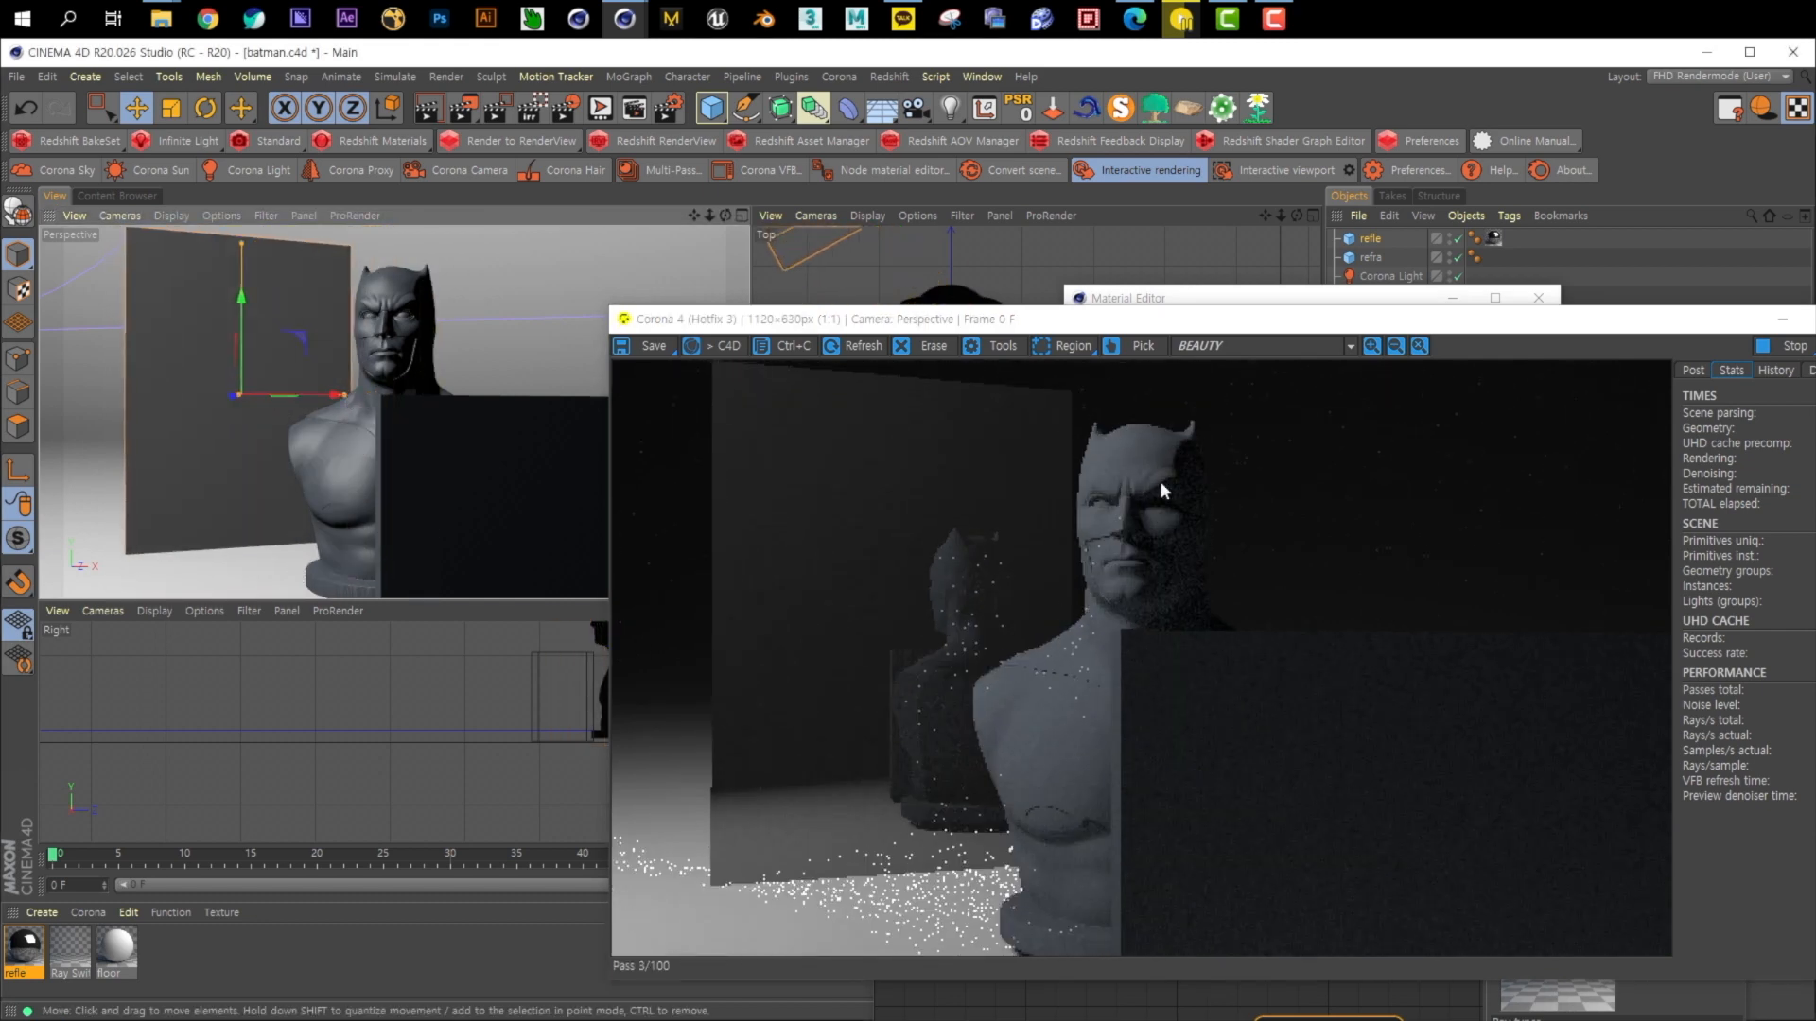
Create a new Corona material and name it refra
left_click_drag(1090, 322, 886, 229)
left_click_drag(996, 239, 805, 244)
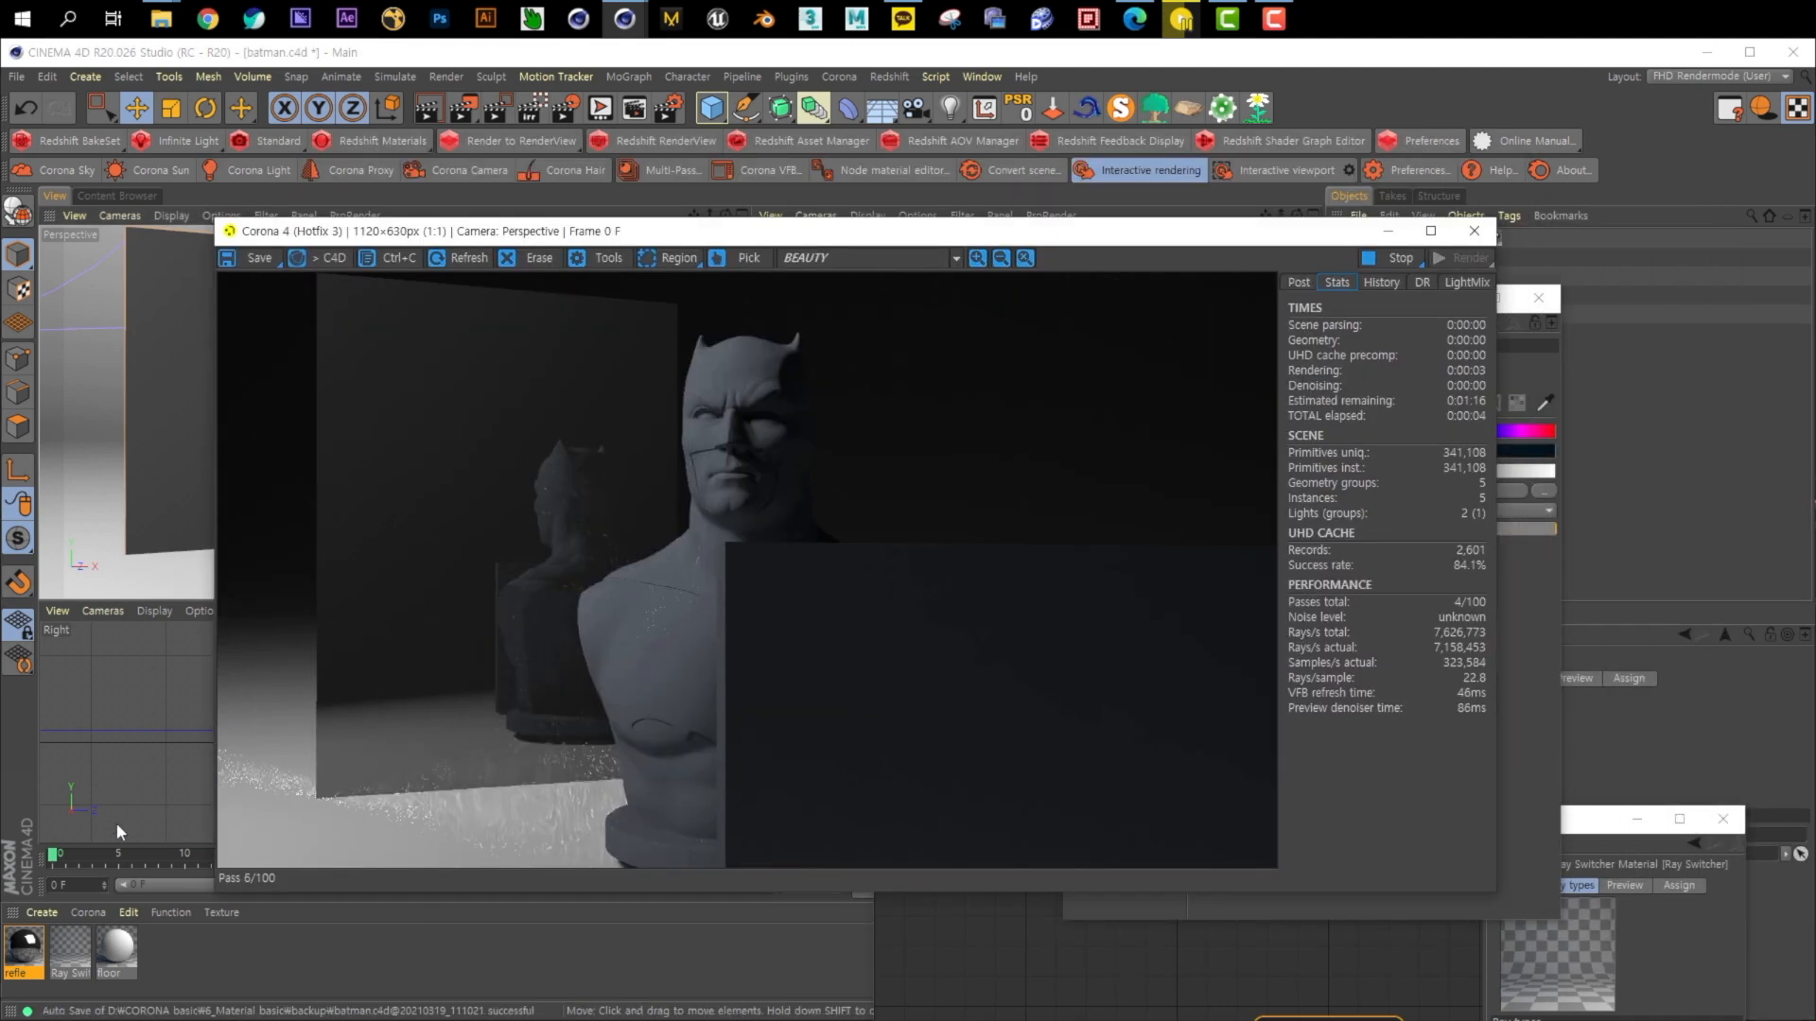
left_click(48, 914)
mouse_move(82, 915)
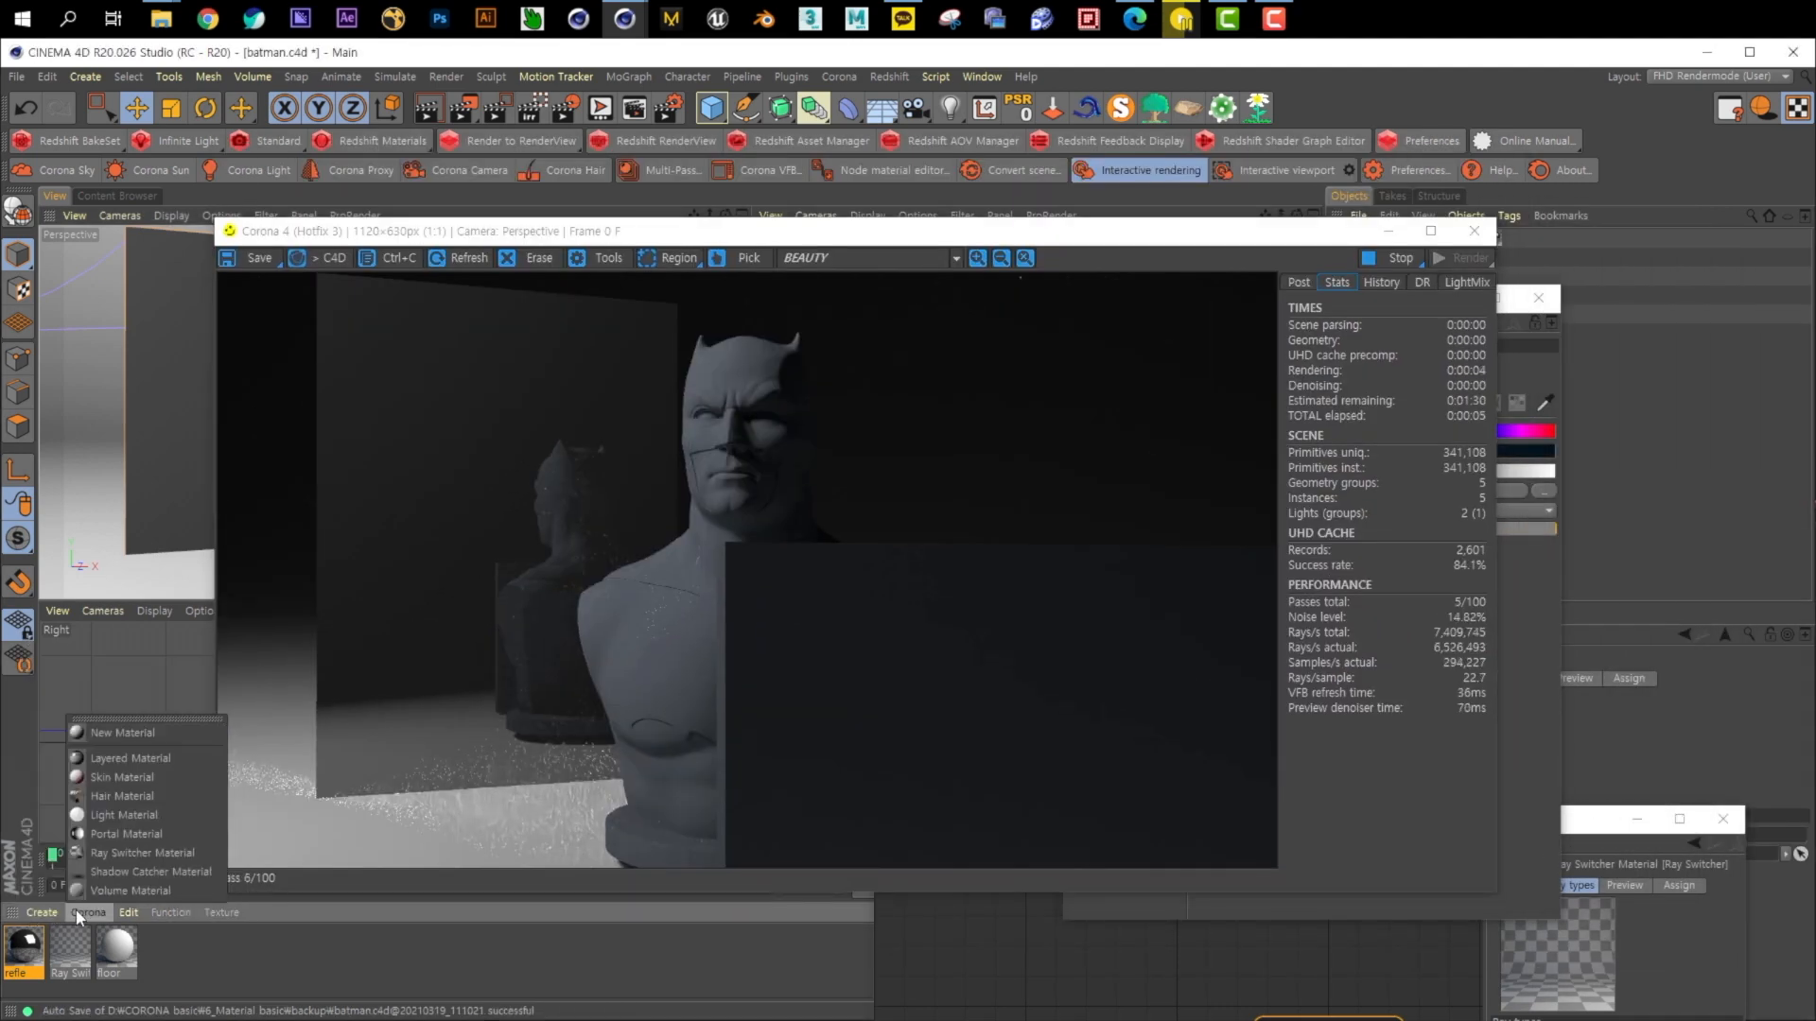
left_click(128, 737)
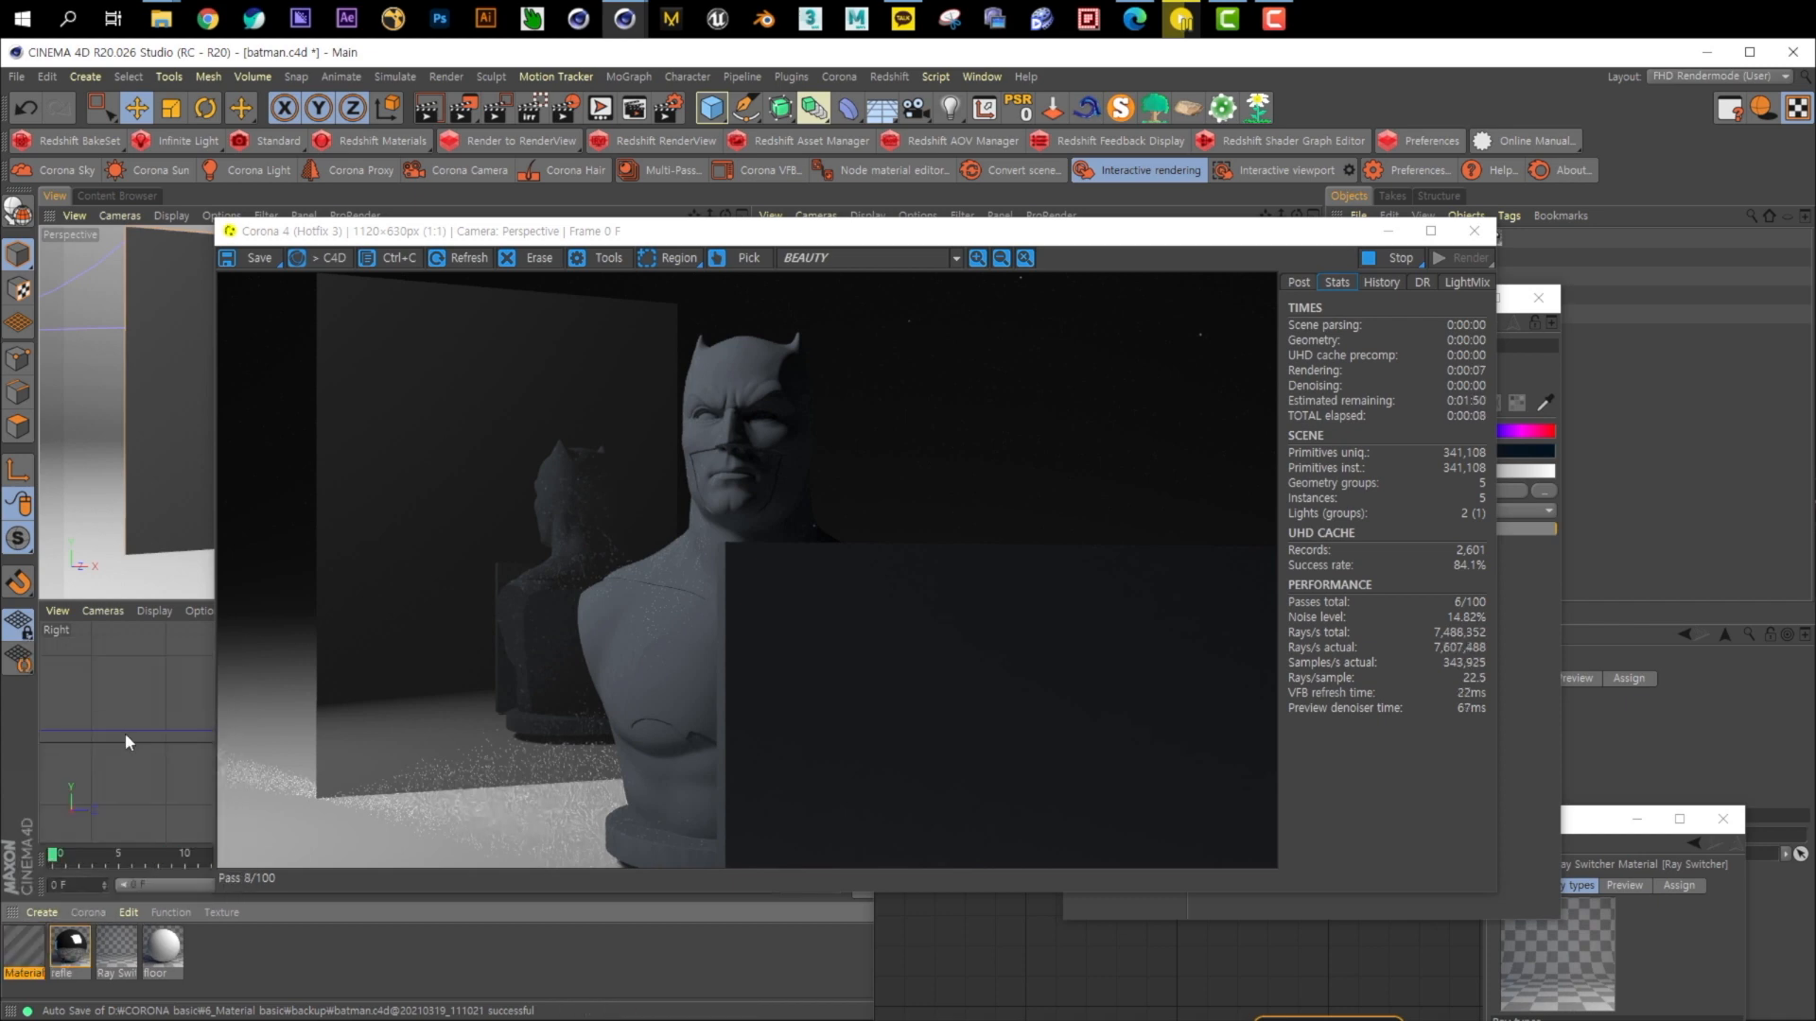
double_click(25, 974)
type("re")
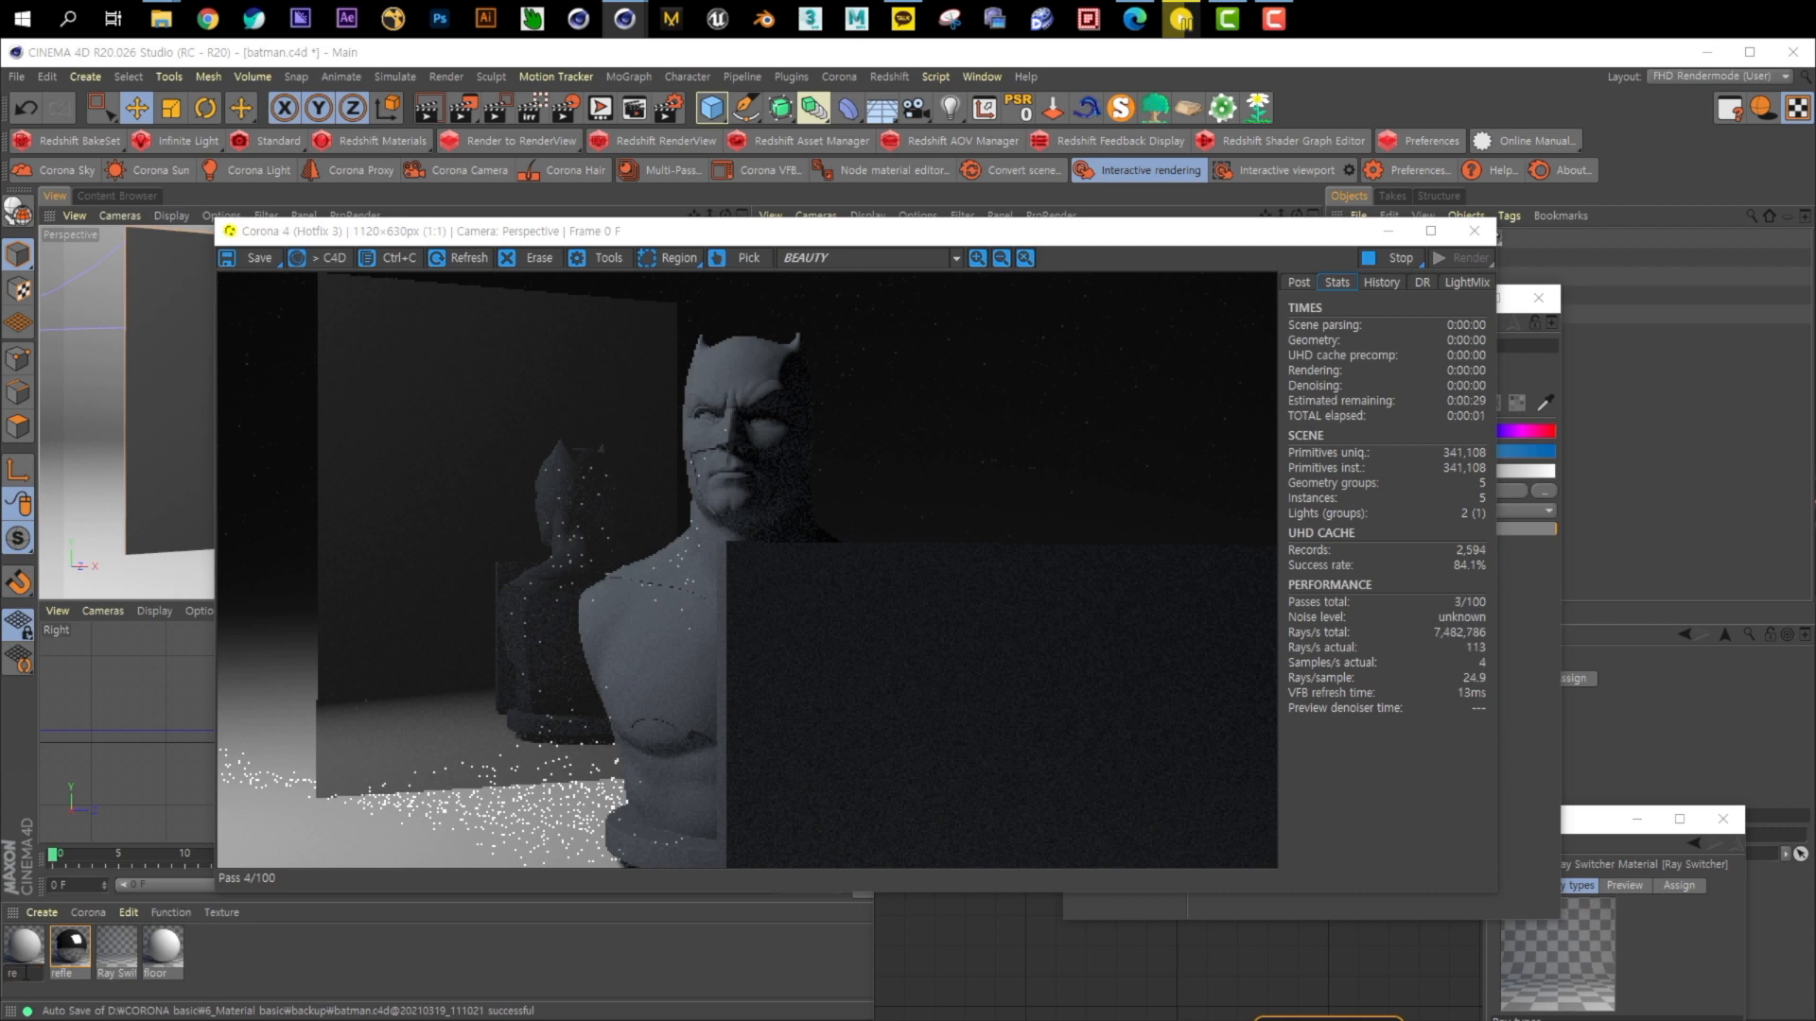
type("f")
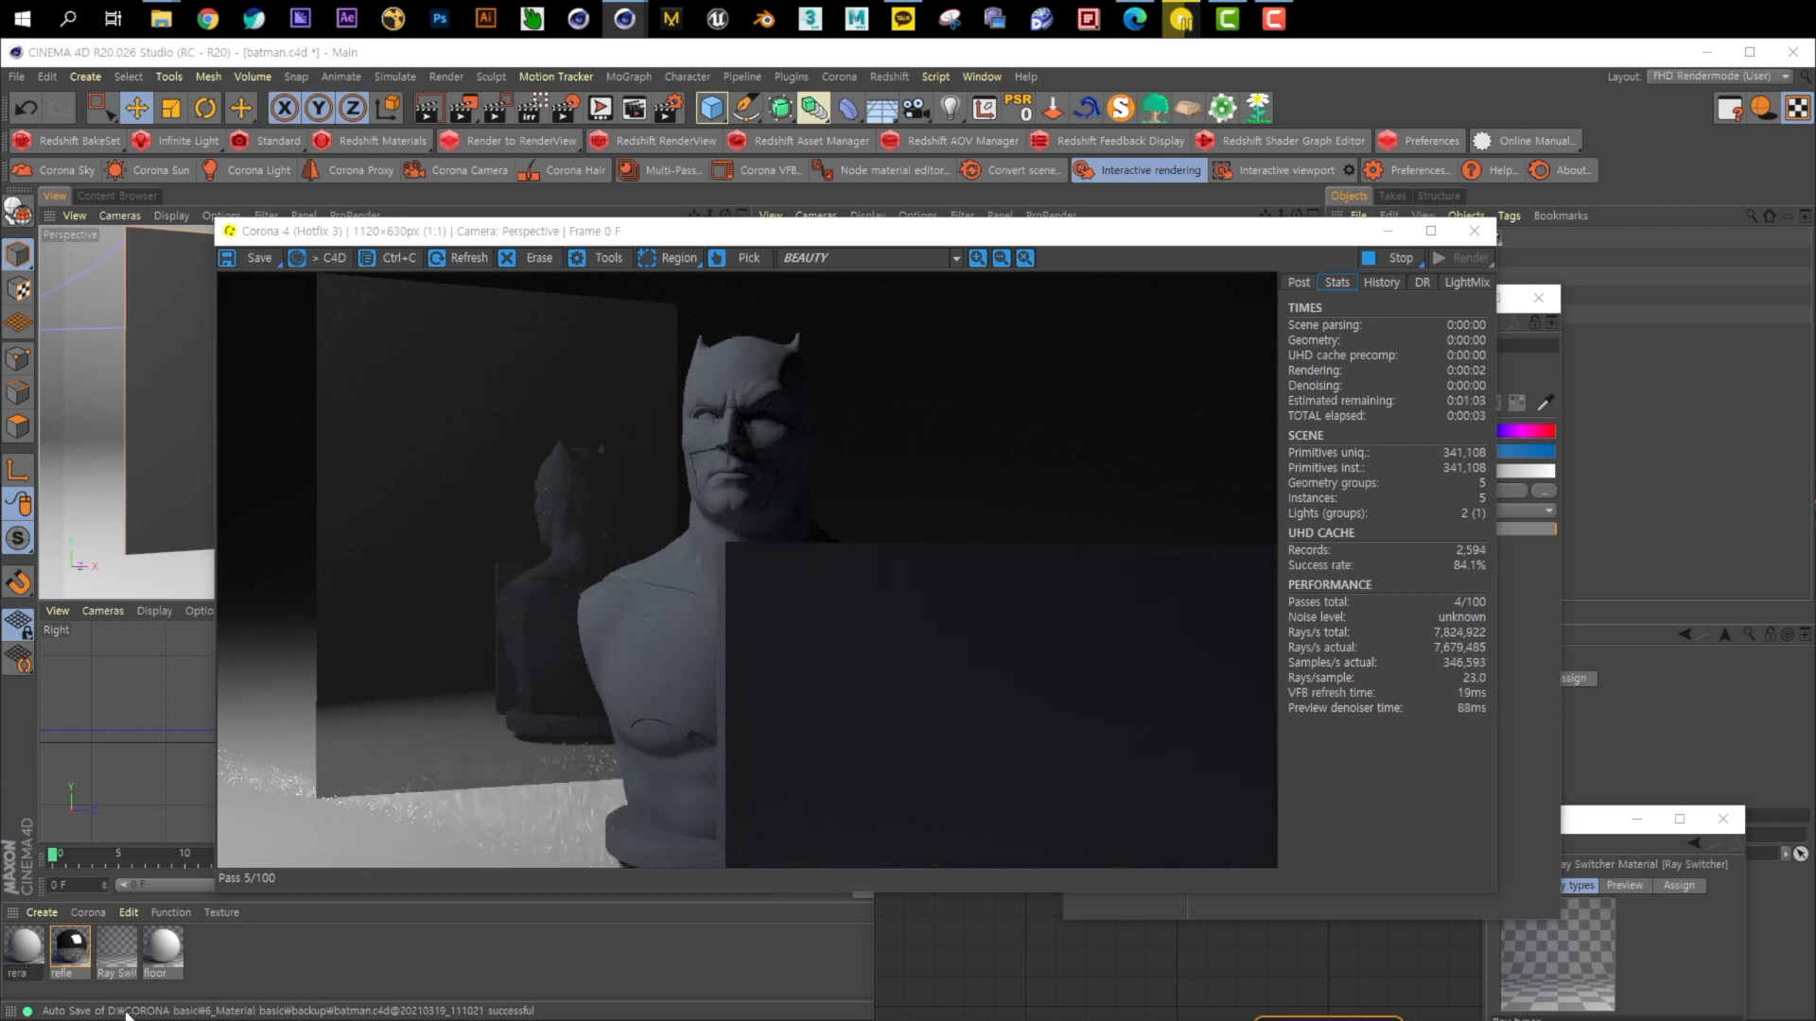
type("ra")
key("Return")
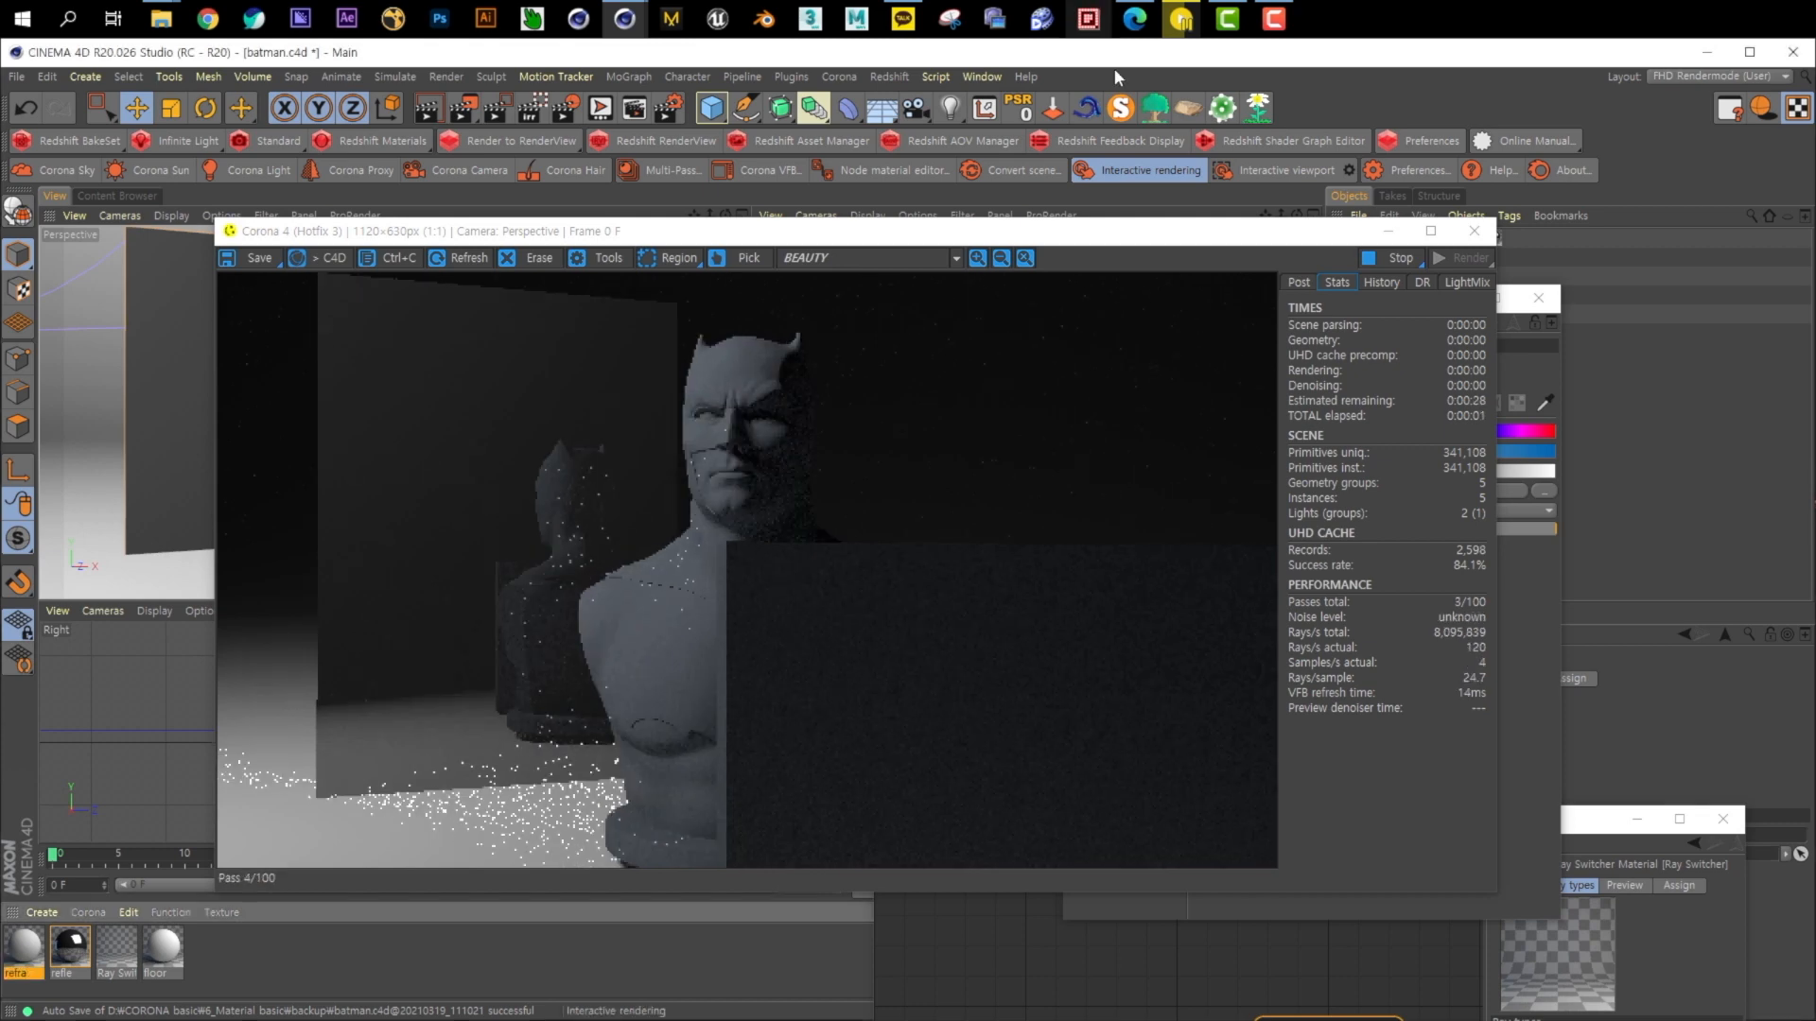
Open the refra material for editing and enable its refraction channel
left_click_drag(1169, 234, 1092, 255)
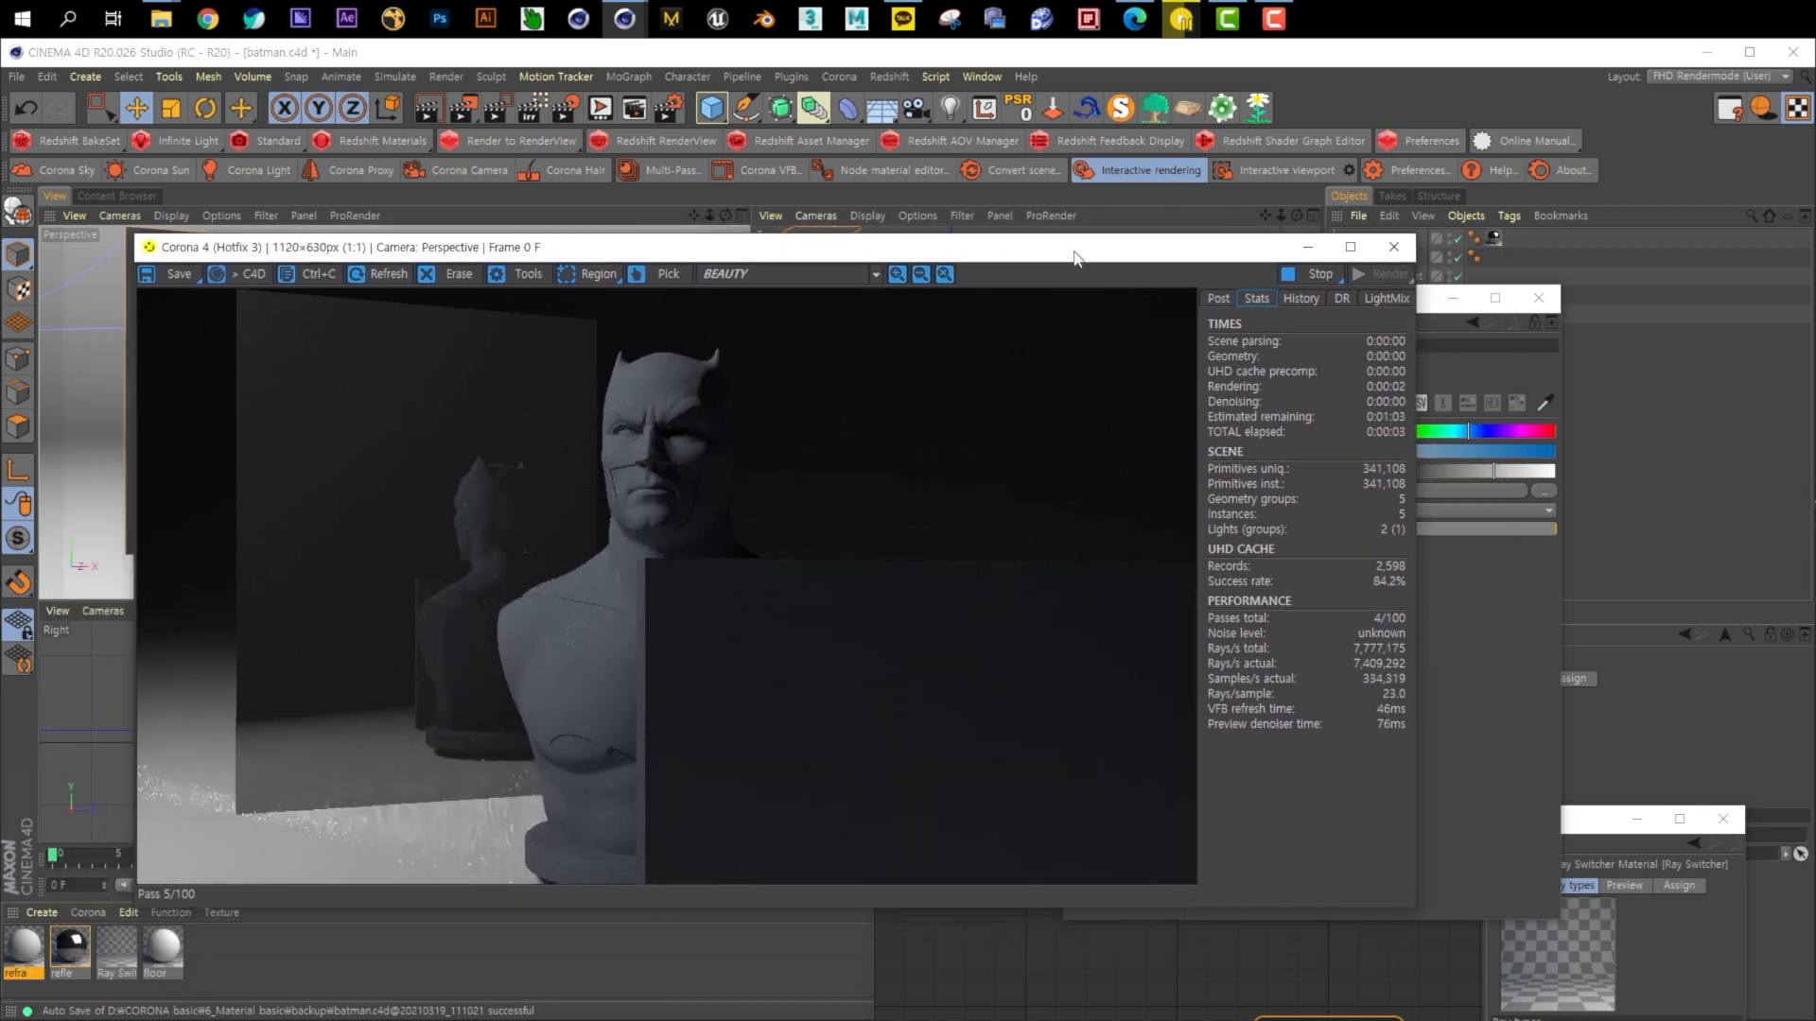
double_click(27, 953)
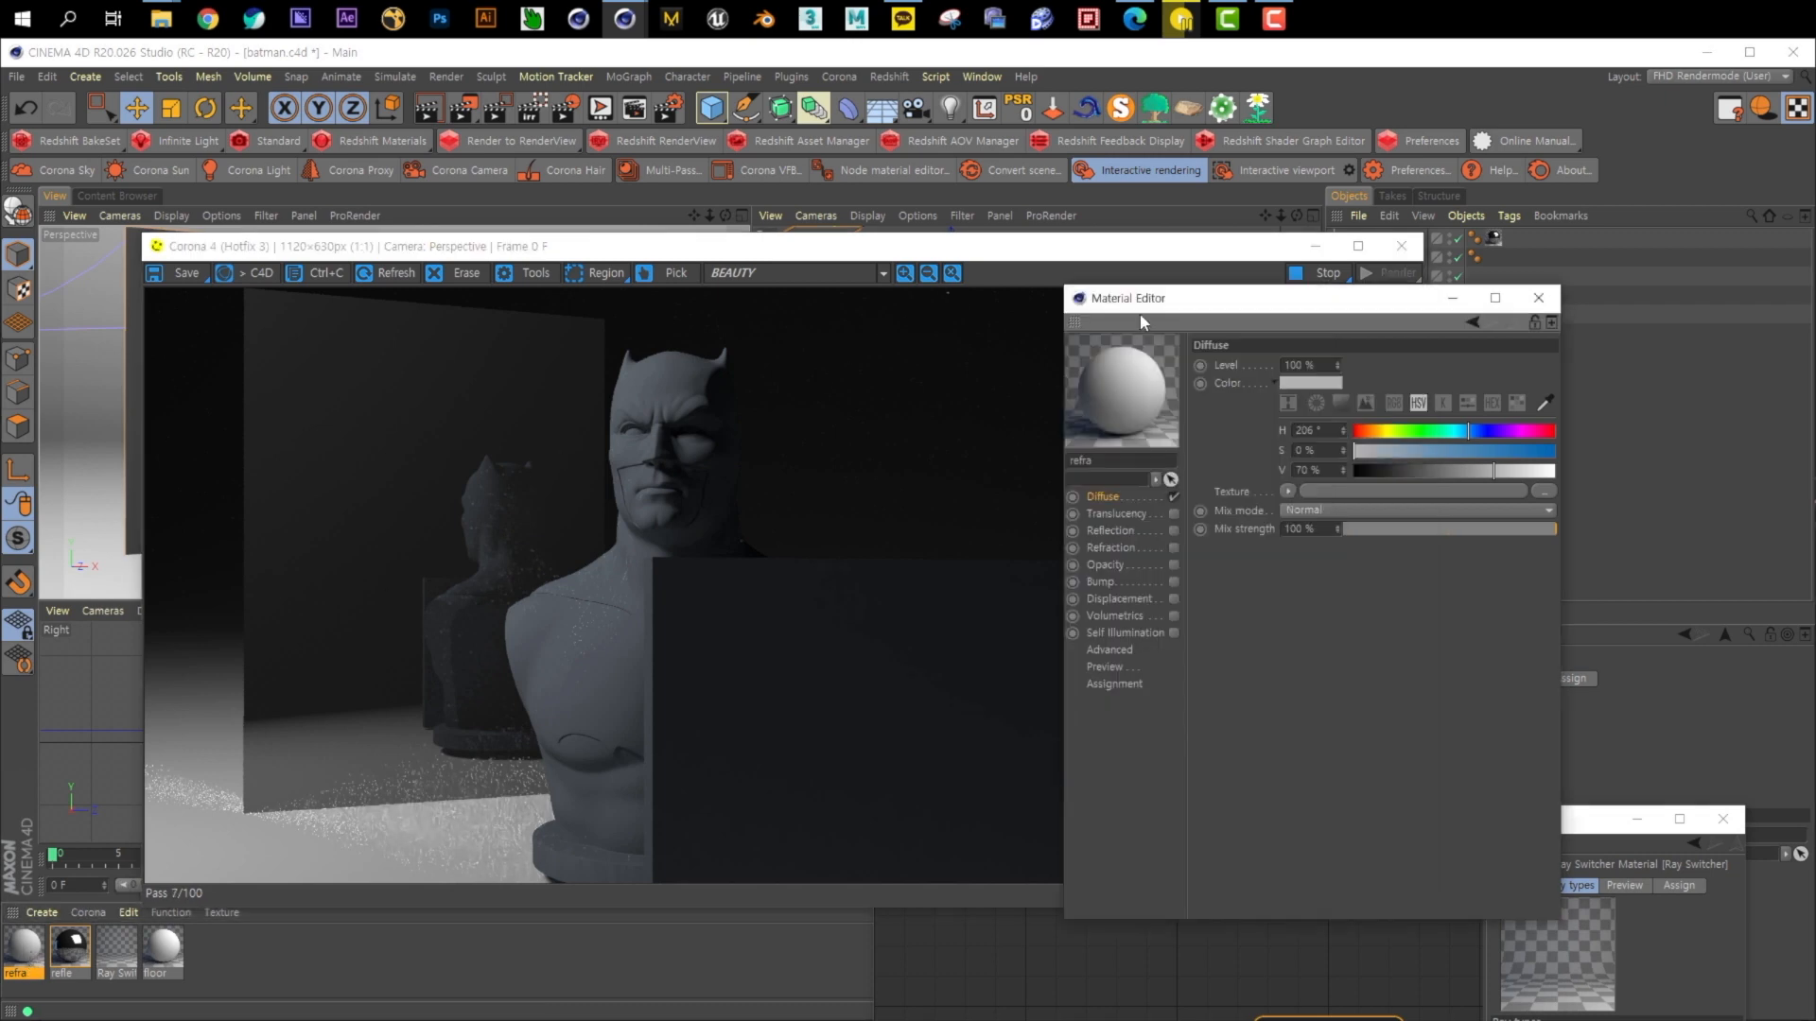
left_click(874, 564)
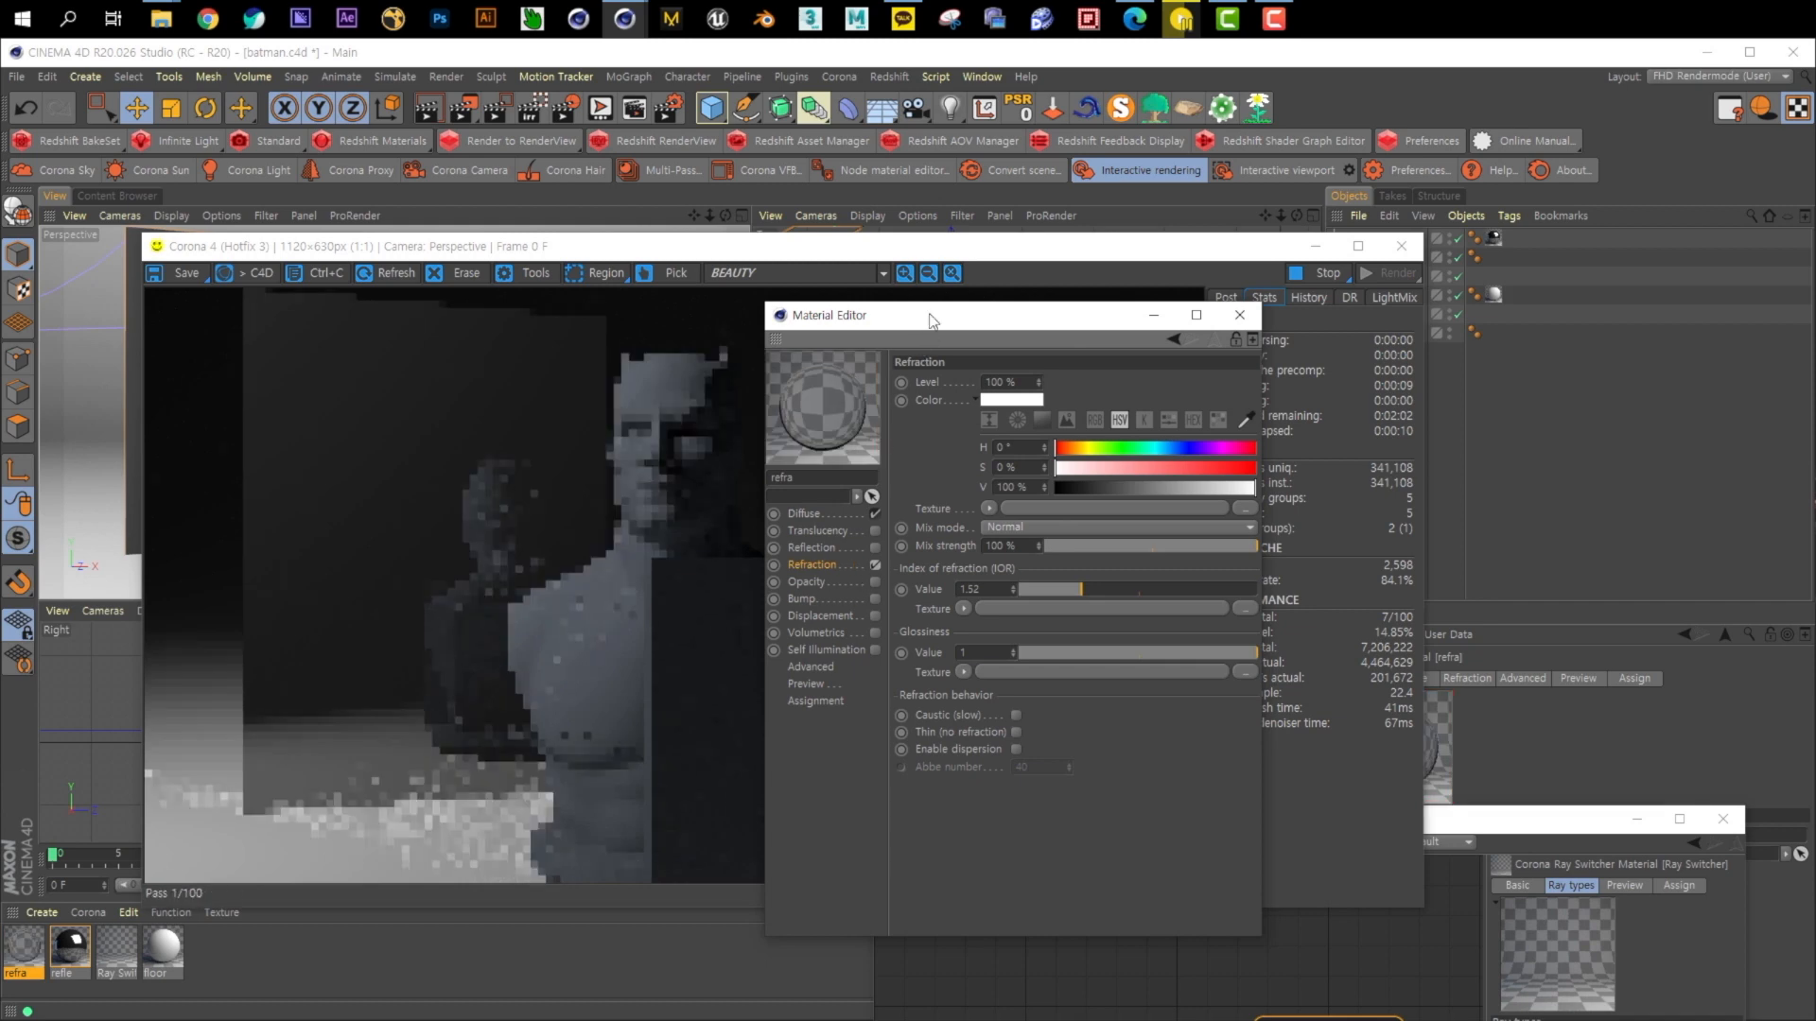
left_click_drag(928, 326, 851, 611)
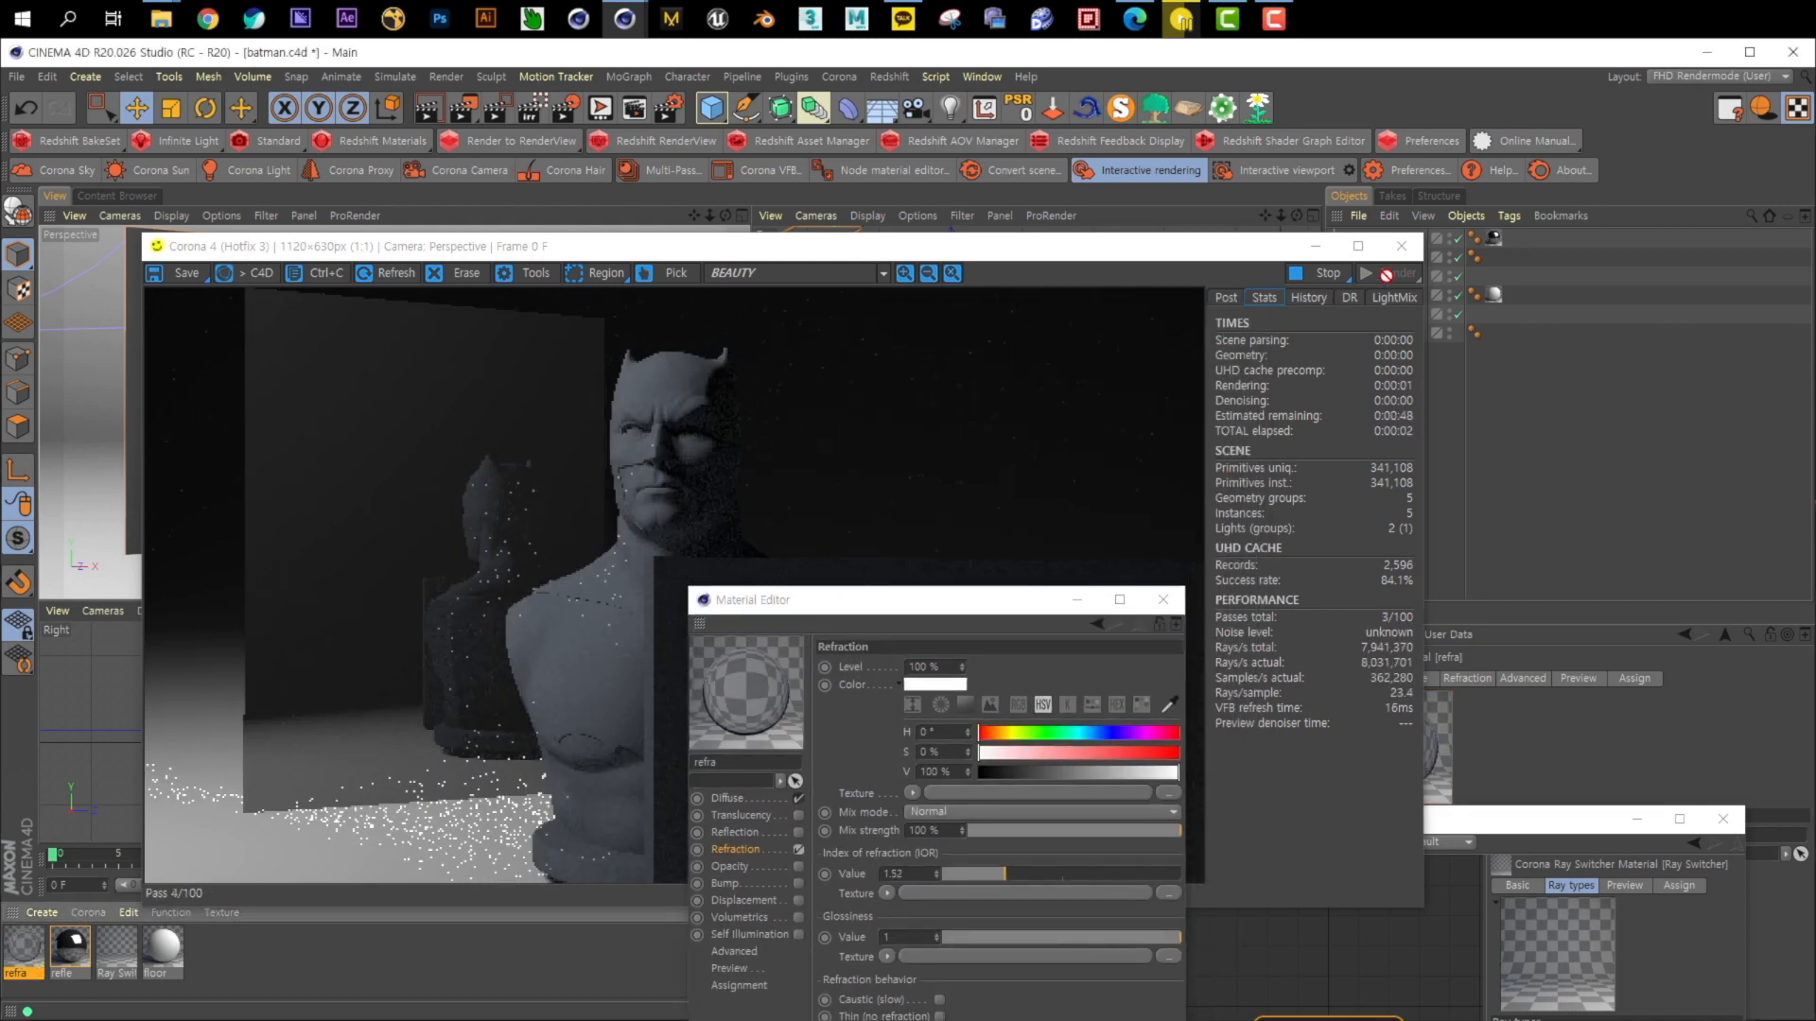
Apply the refra material to the refra panel in front of the bust
left_click_drag(1192, 239, 1062, 224)
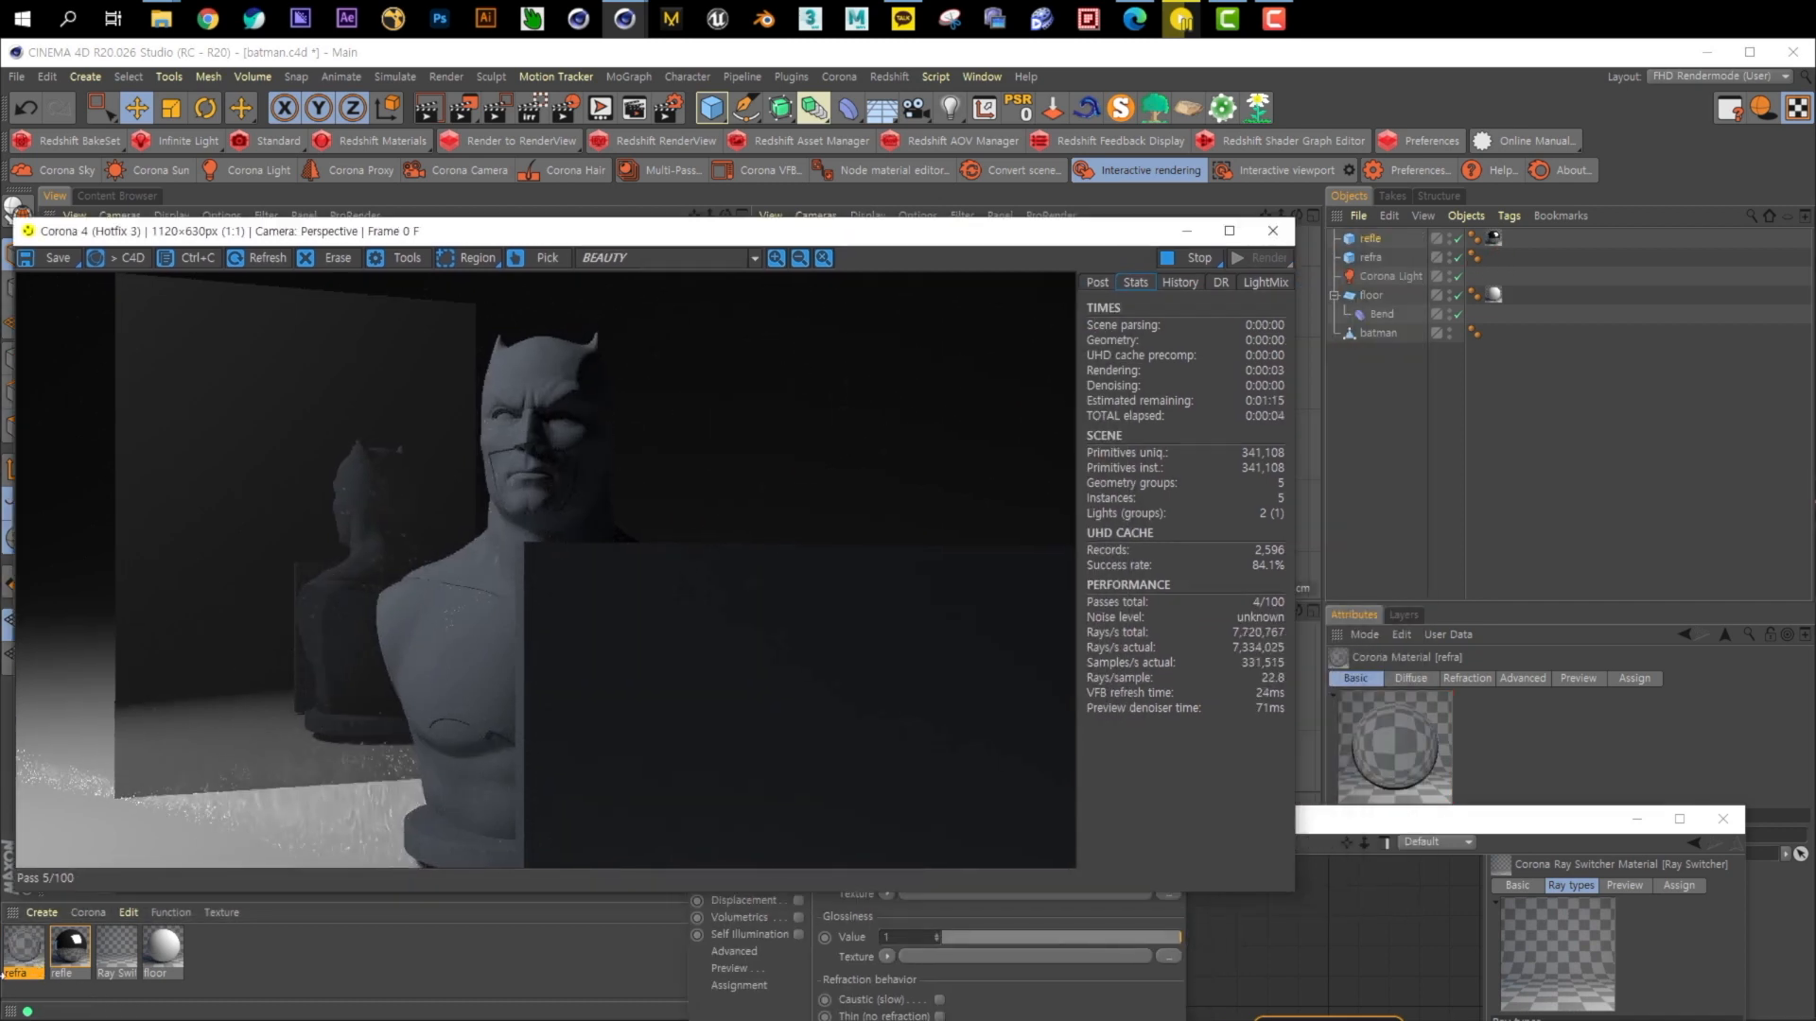
left_click_drag(717, 620, 1393, 257)
left_click_drag(1041, 238, 1228, 213)
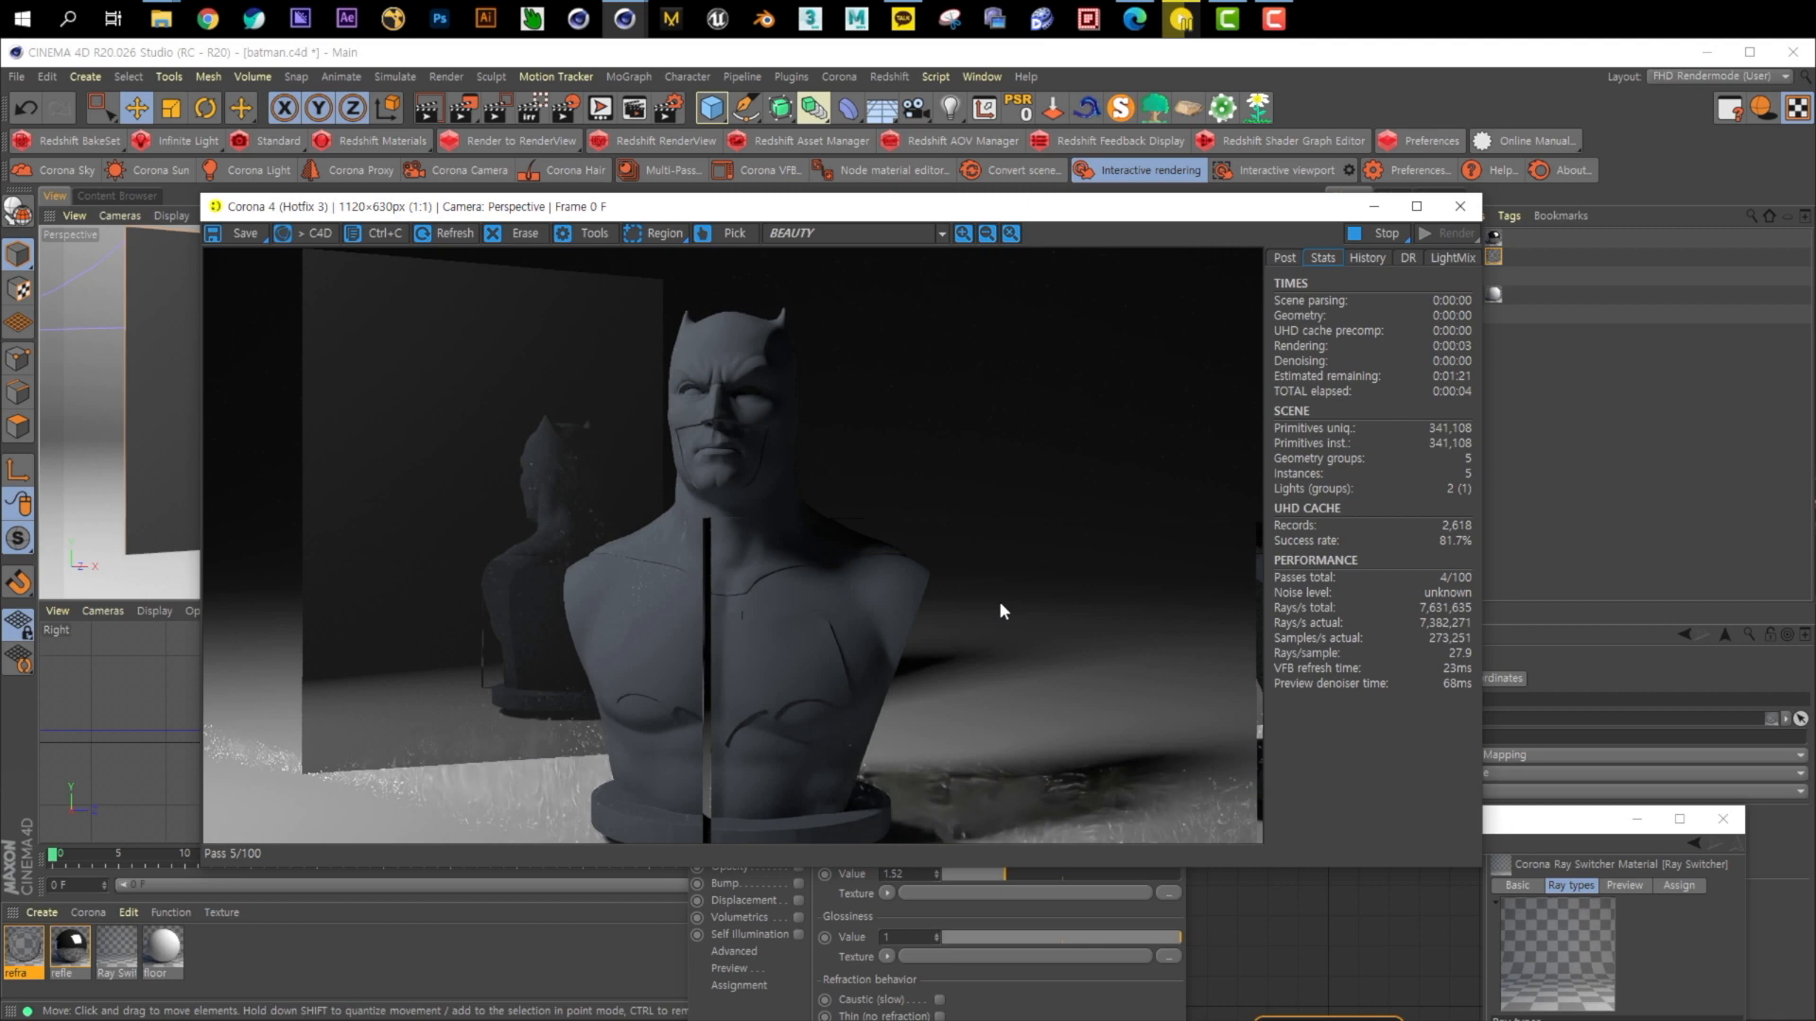
Narrow the refra panel to about 43 cm wide so it covers only part of the bust
left_click_drag(828, 206, 824, 569)
left_click(539, 428)
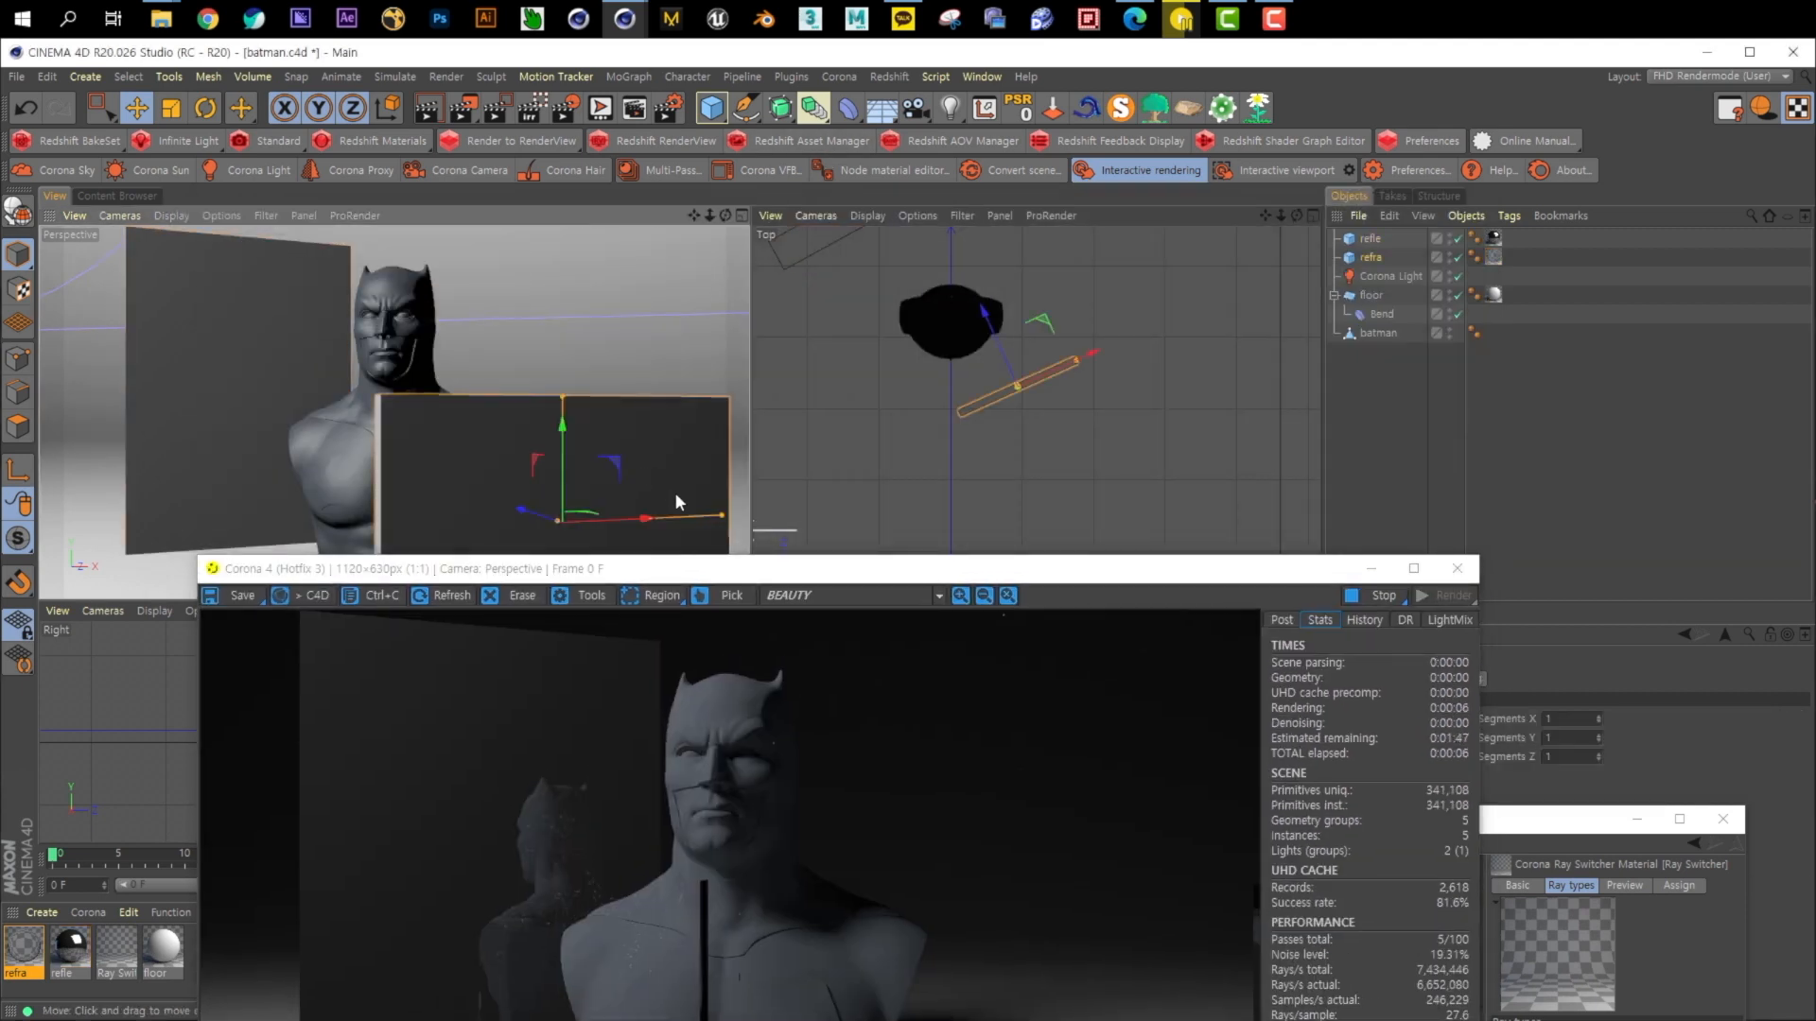
left_click_drag(729, 523, 496, 526)
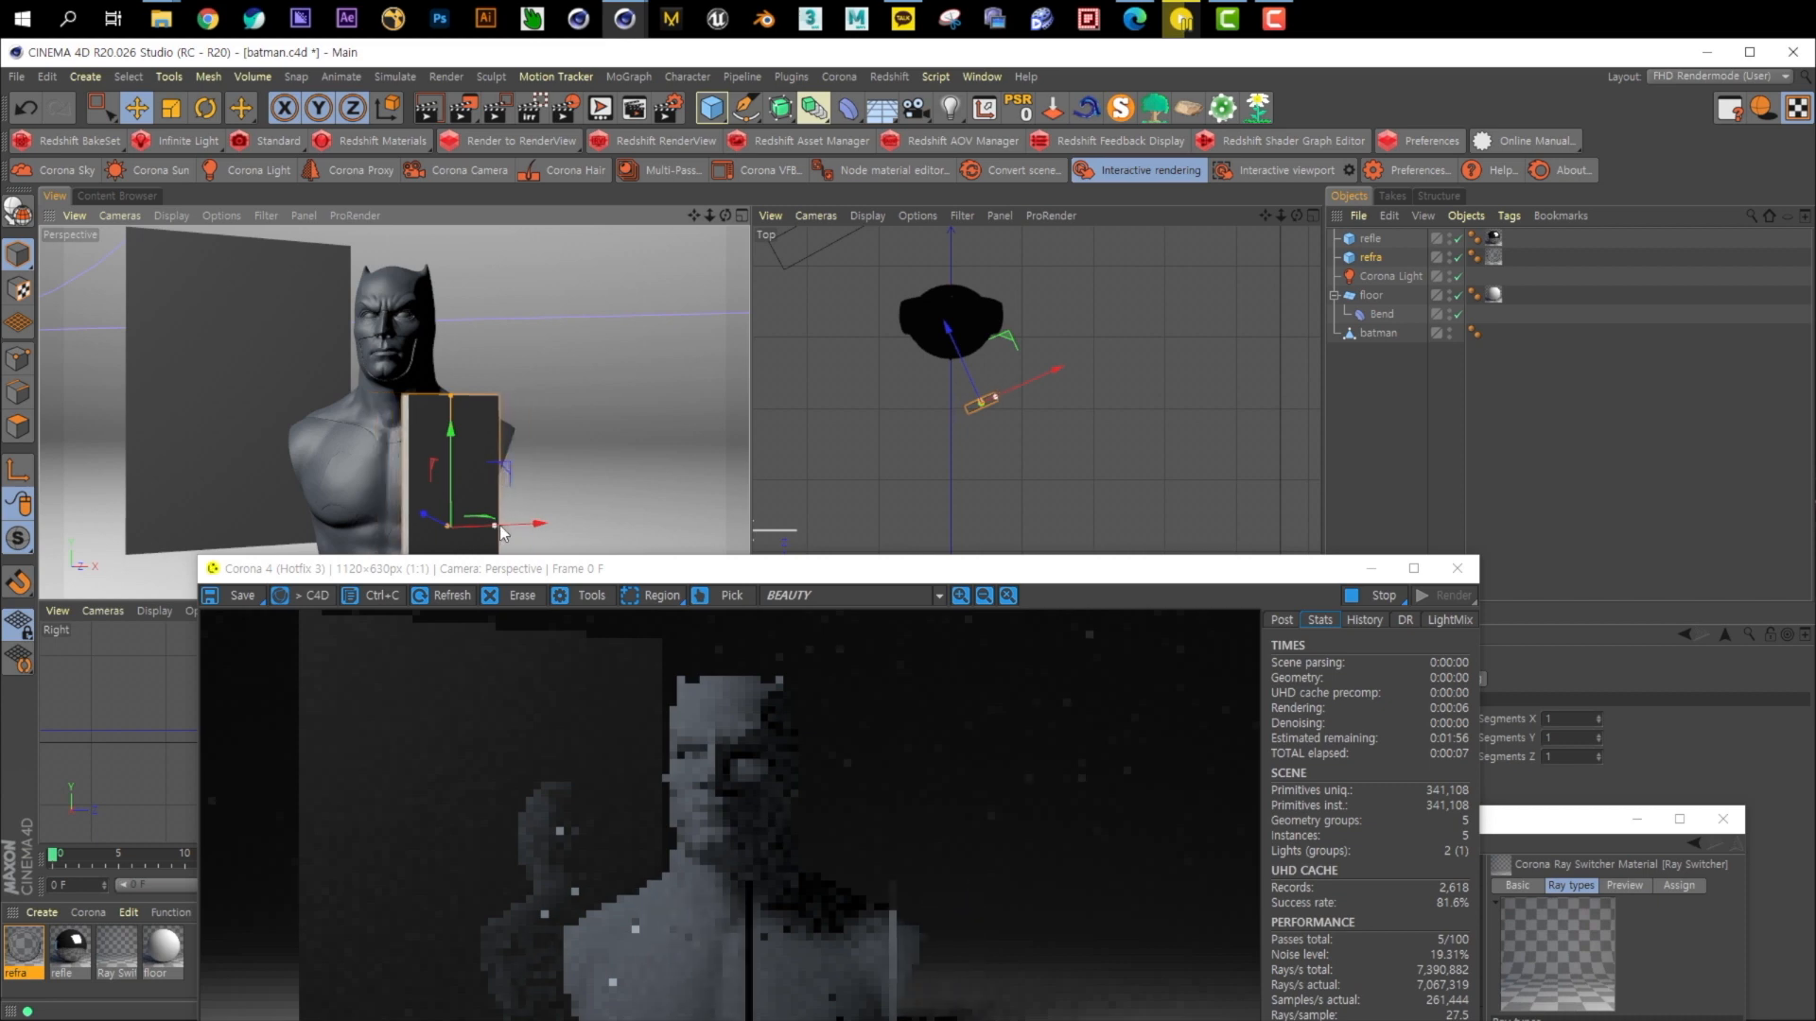
middle_click_drag(537, 469, 564, 460, "alt")
left_click_drag(555, 457, 496, 462, "alt")
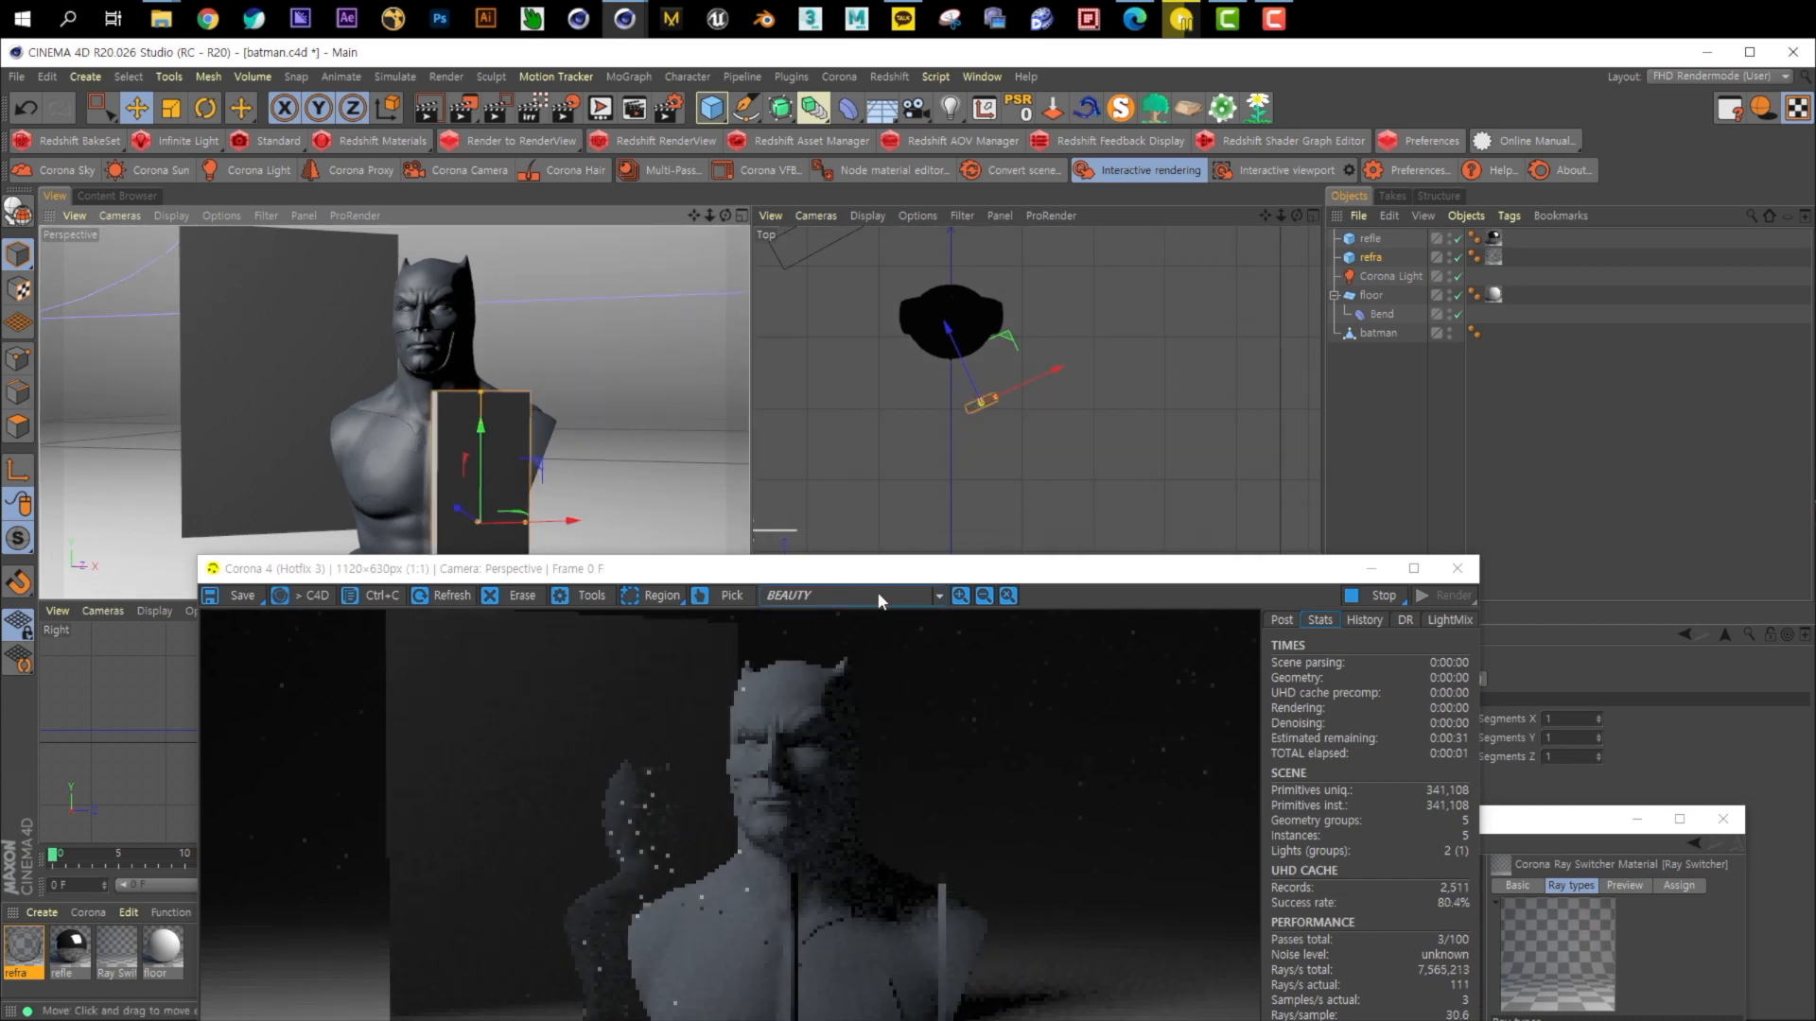
Increase the refra panel's height so that it extends above the bust's head
left_click_drag(893, 579, 1169, 764)
left_click_drag(480, 392, 484, 331)
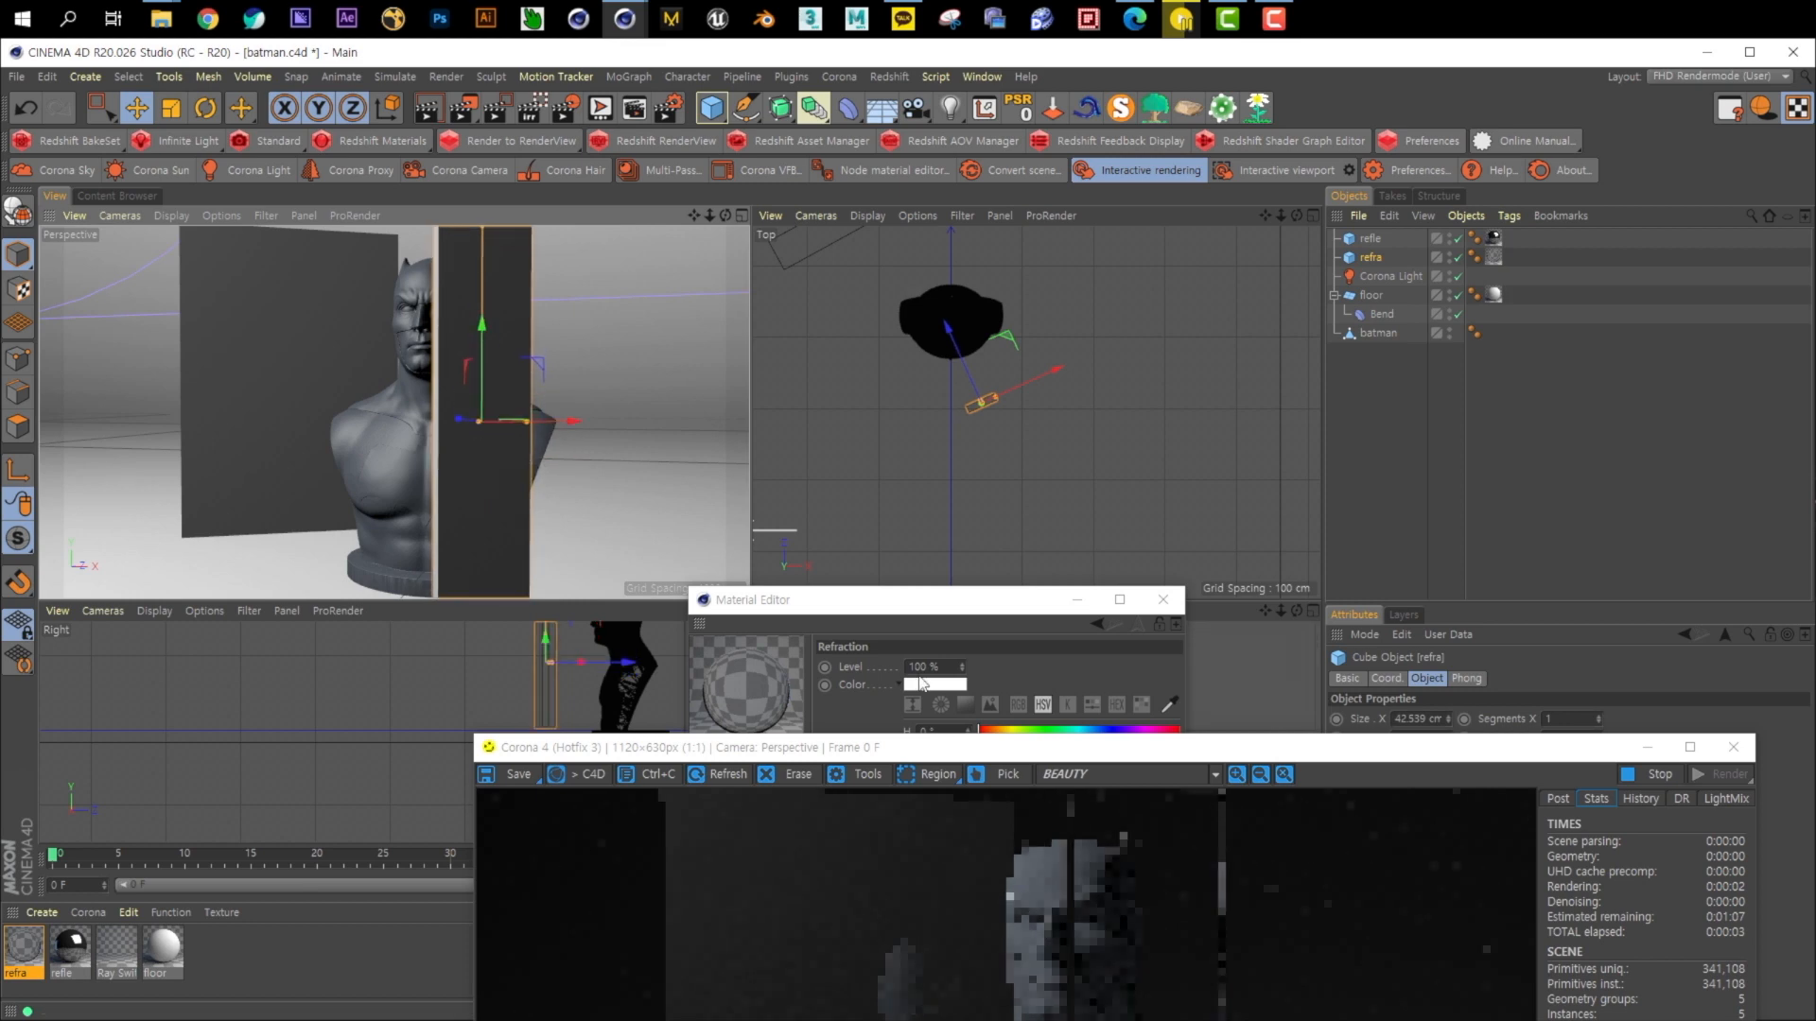
left_click_drag(957, 760, 683, 320)
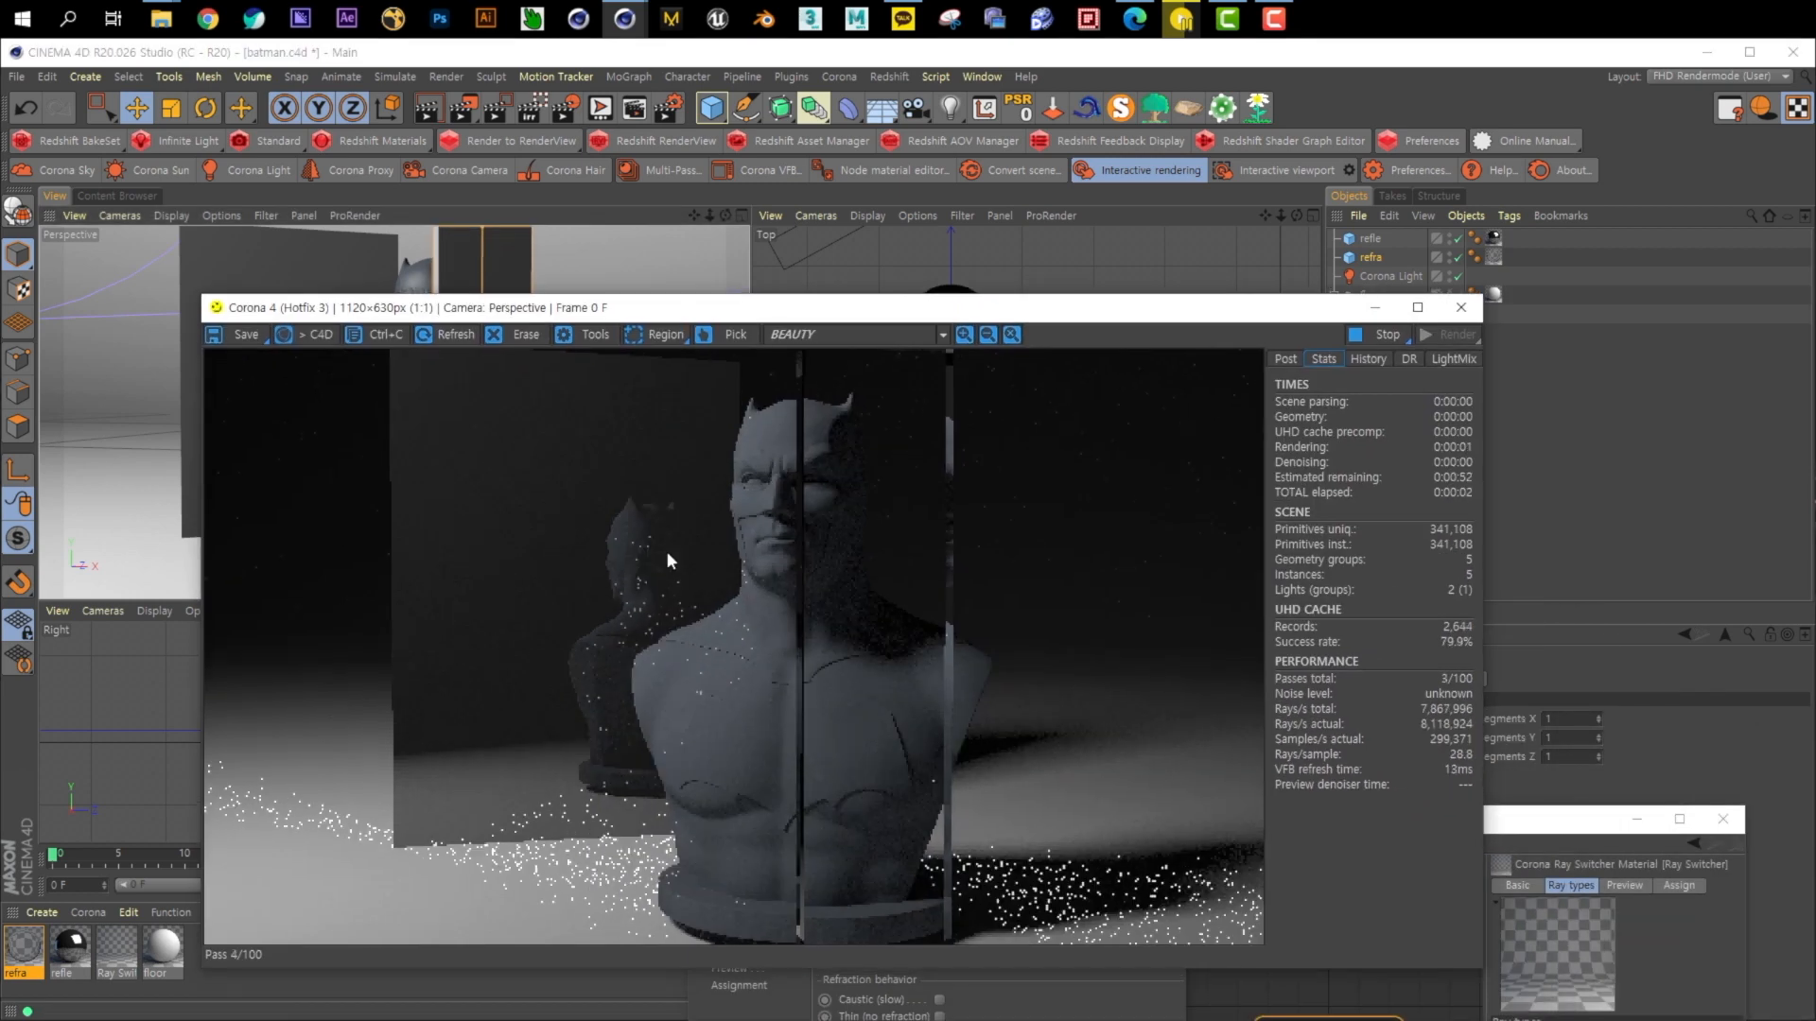
Set the refra material's index of refraction to 1.75 and close its editor
double_click(26, 945)
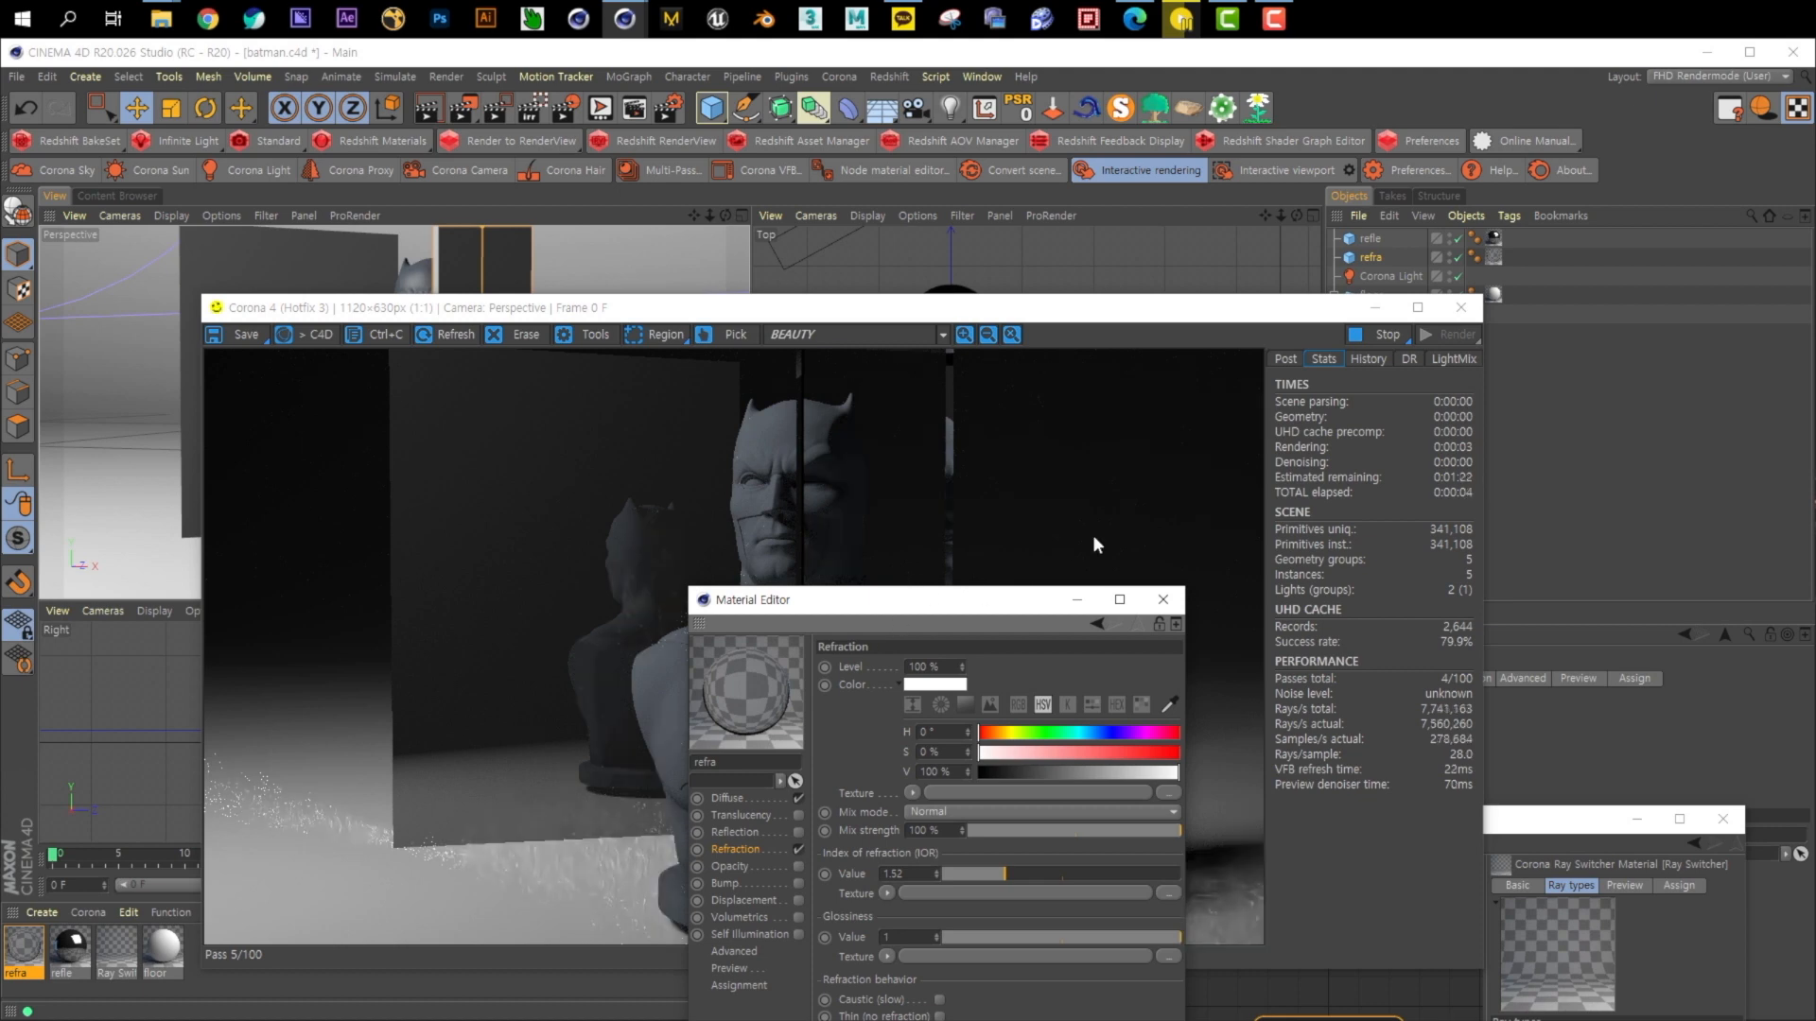
left_click_drag(908, 600, 1283, 360)
left_click_drag(1383, 633, 1460, 627)
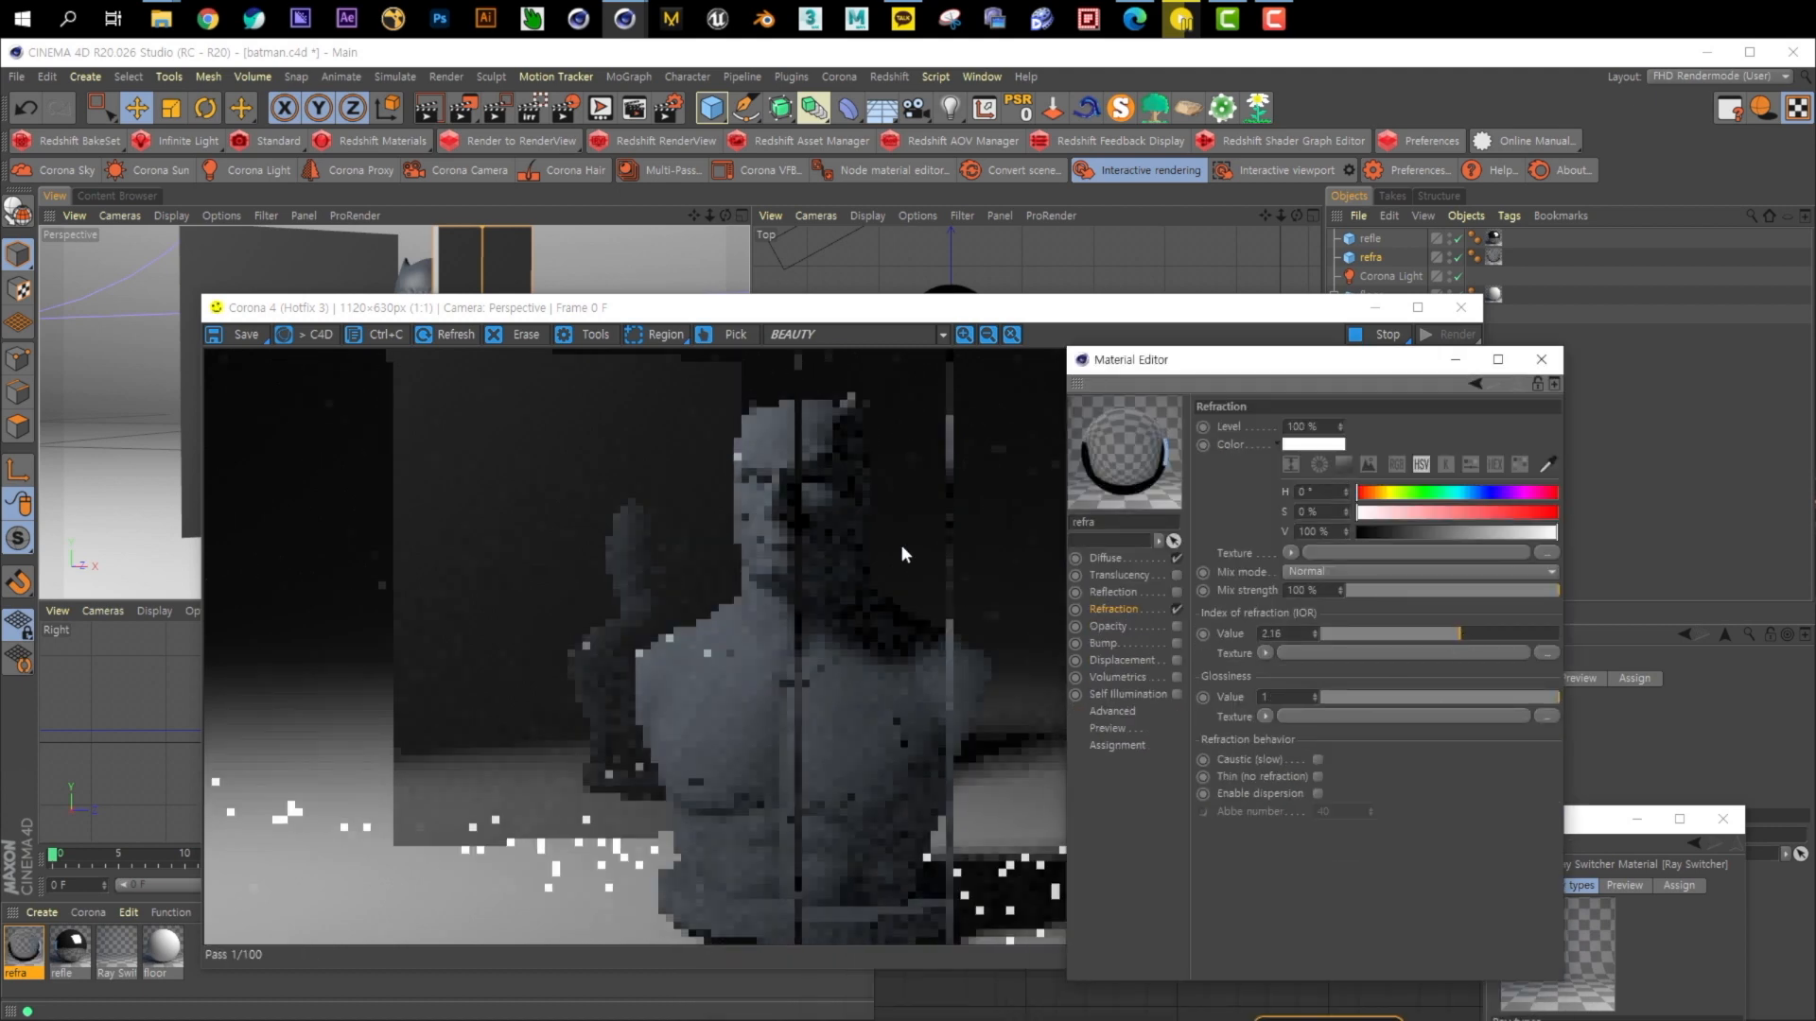
left_click(1398, 633)
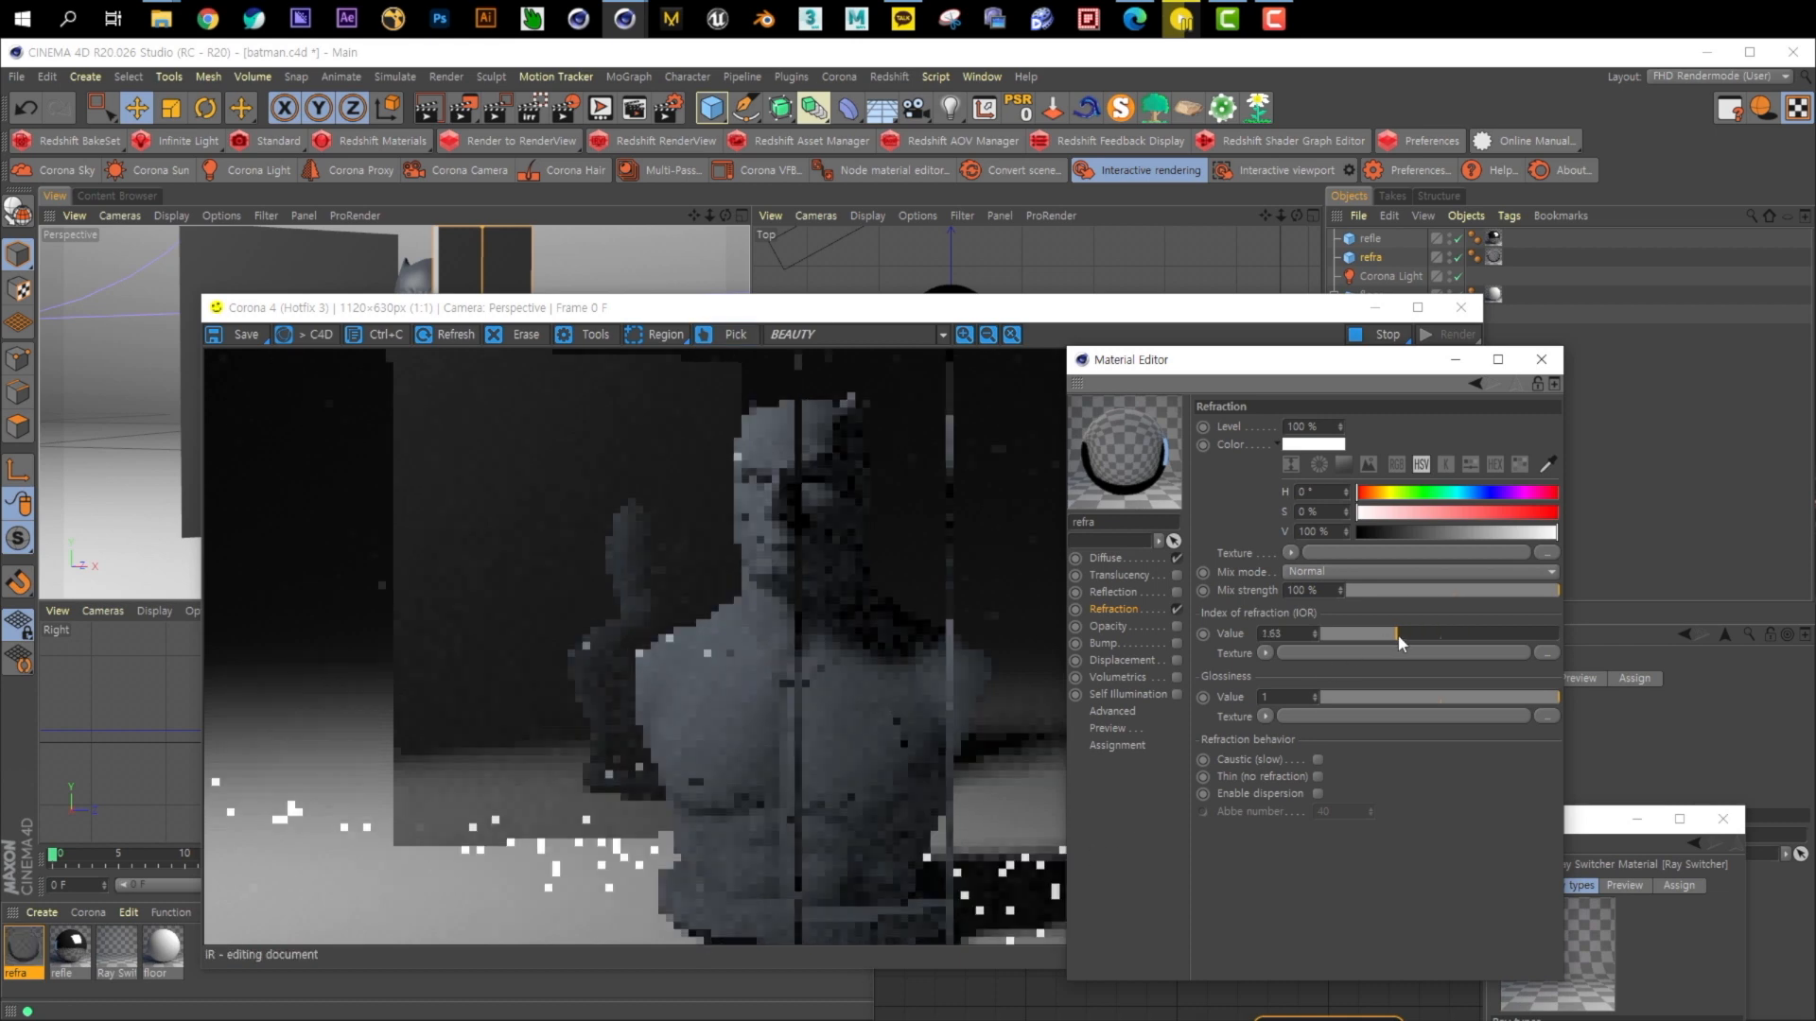
left_click(1410, 632)
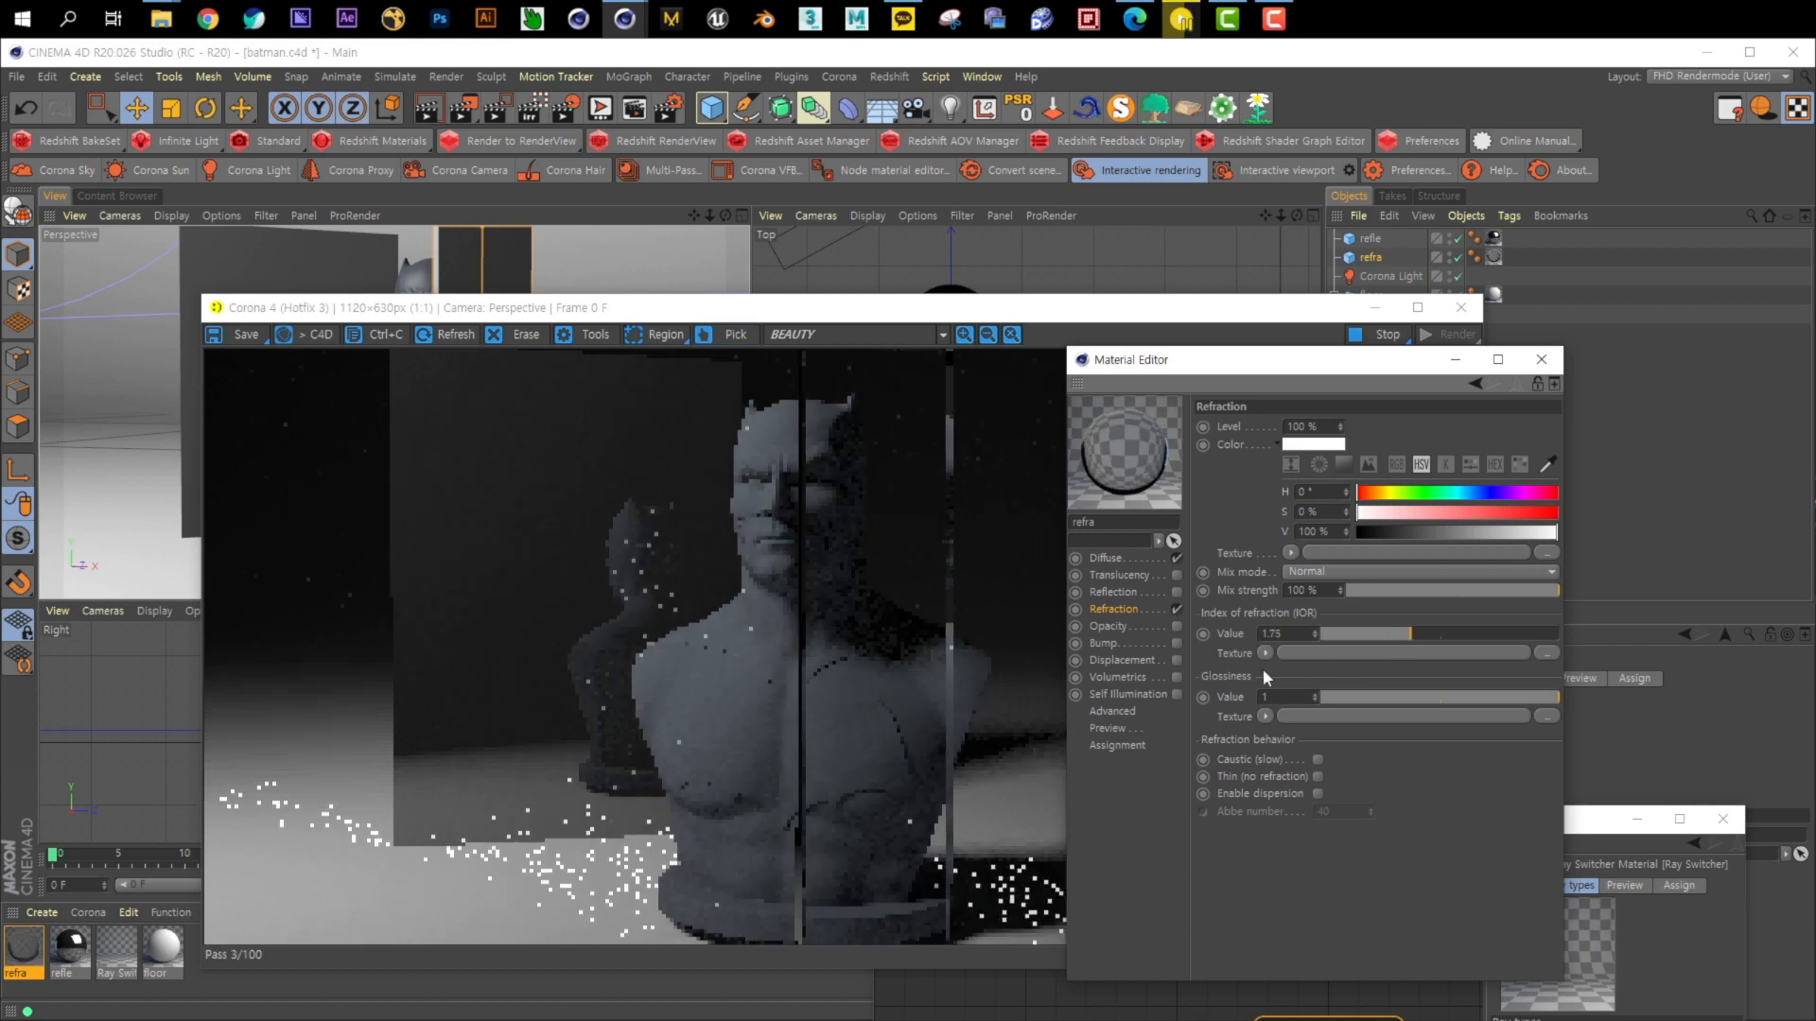
left_click(1541, 360)
Add a new Corona material node beside the Ray Switcher node and name it refra_swit
left_click_drag(865, 310, 741, 236)
left_click_drag(1469, 822, 1426, 277)
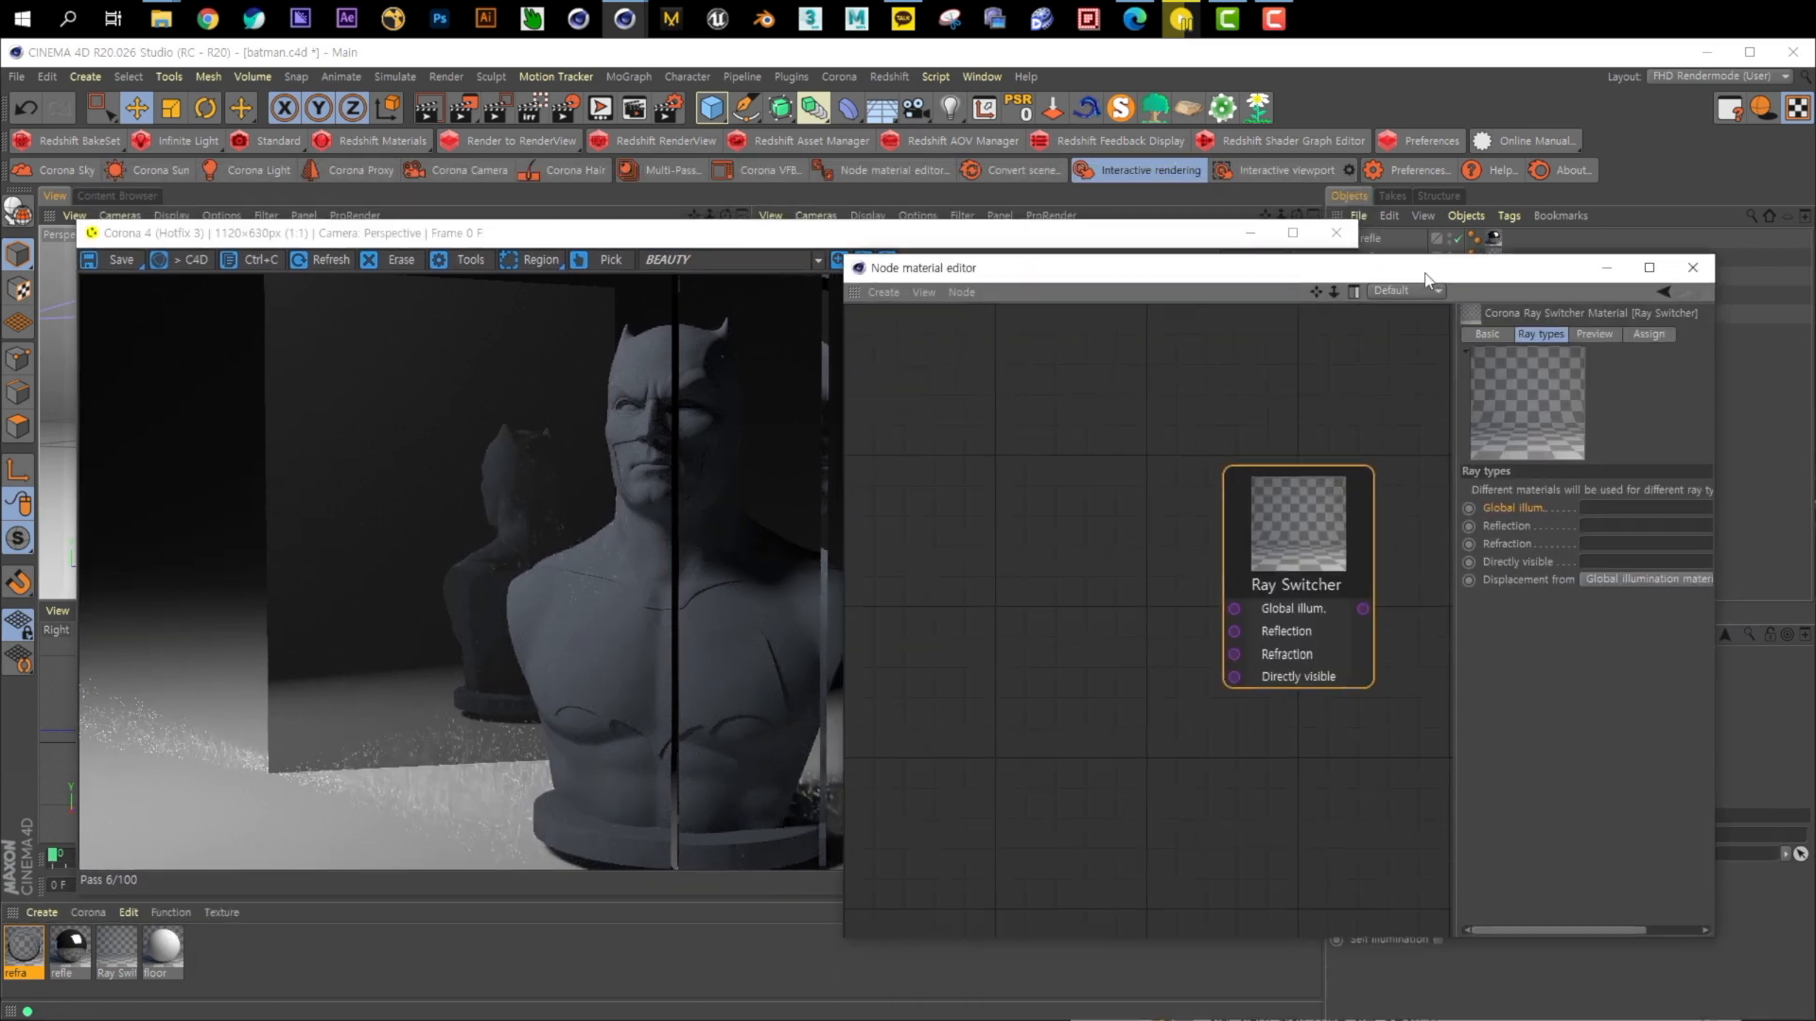
right_click(877, 452)
mouse_move(942, 511)
left_click(1061, 511)
left_click_drag(898, 455, 964, 492)
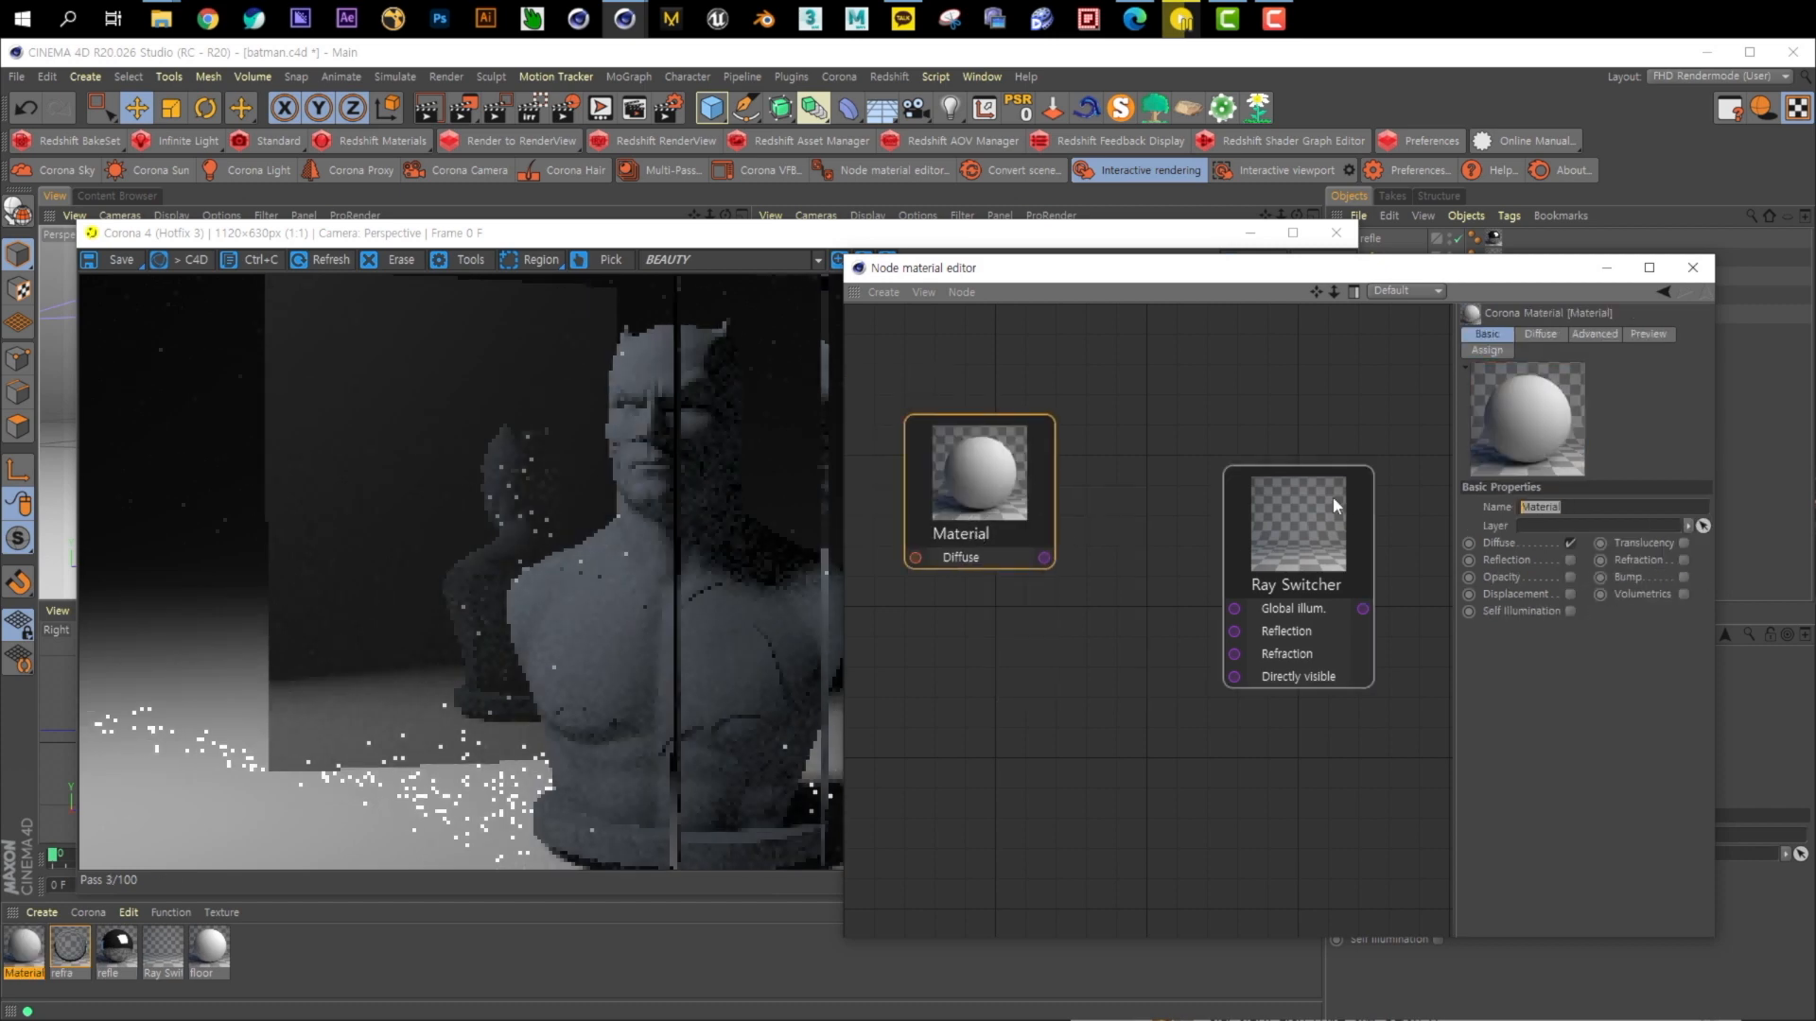
type("refra")
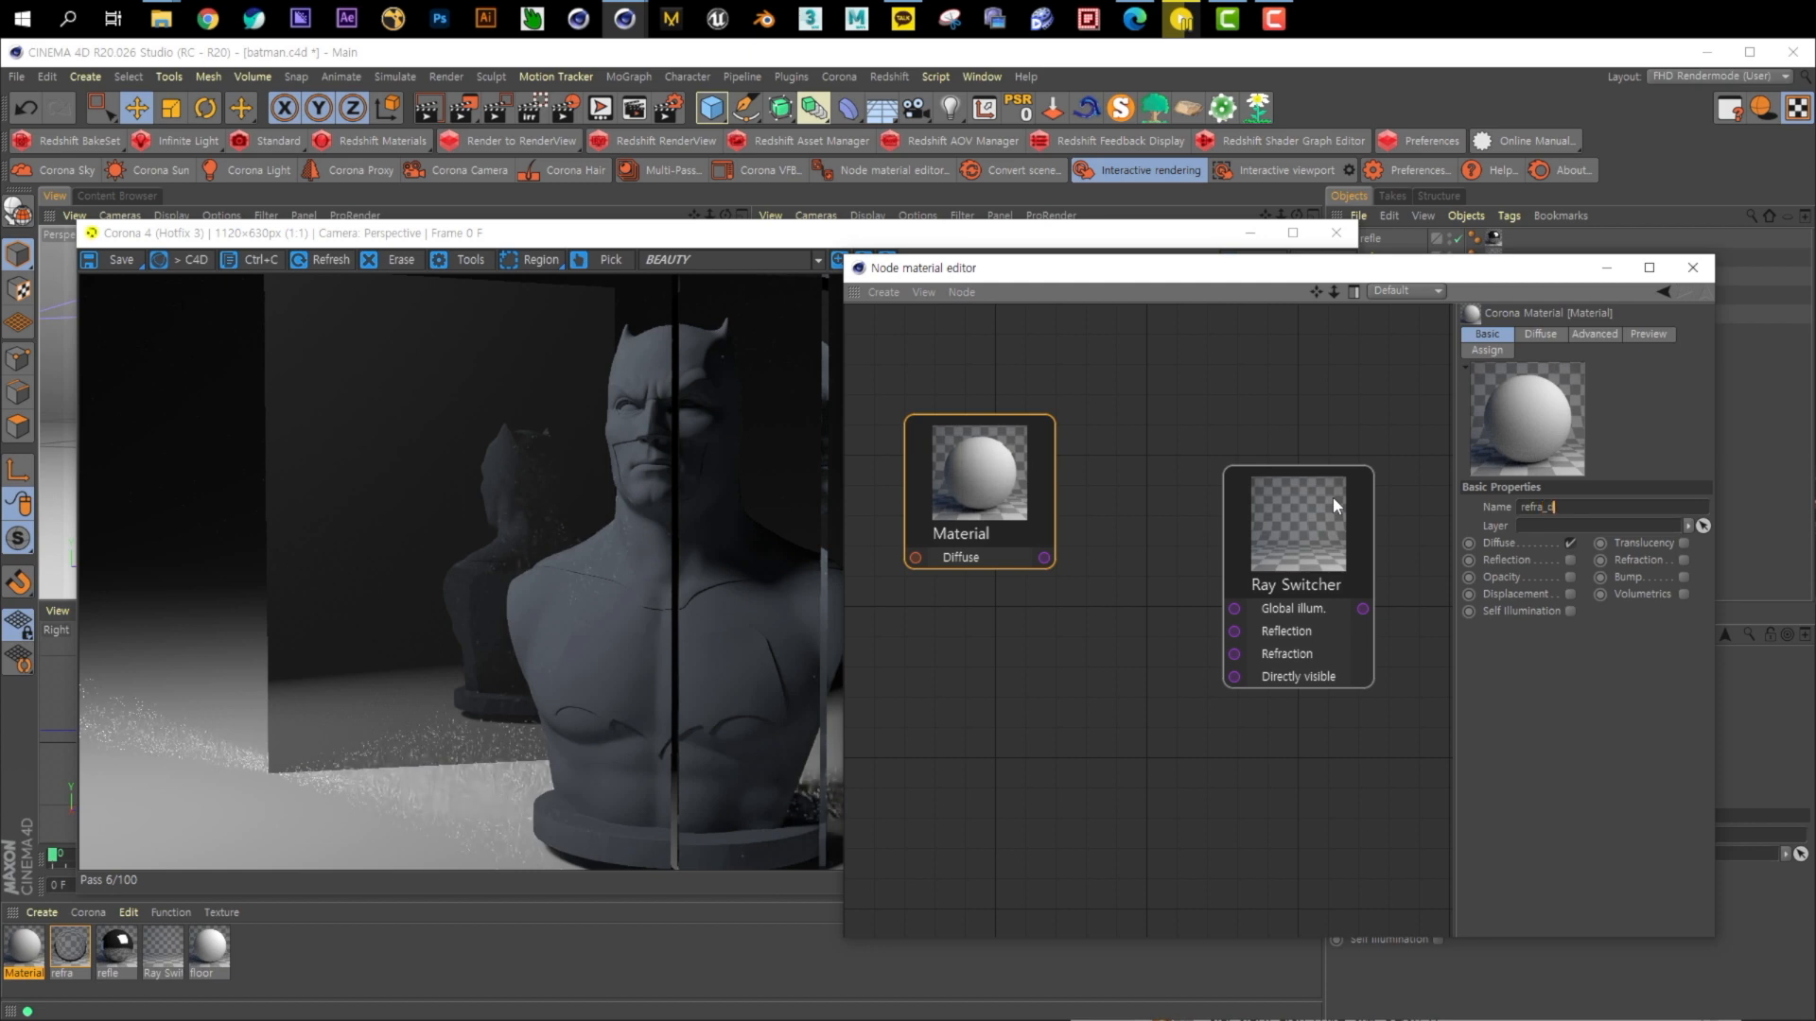
type("_swit")
key("Return")
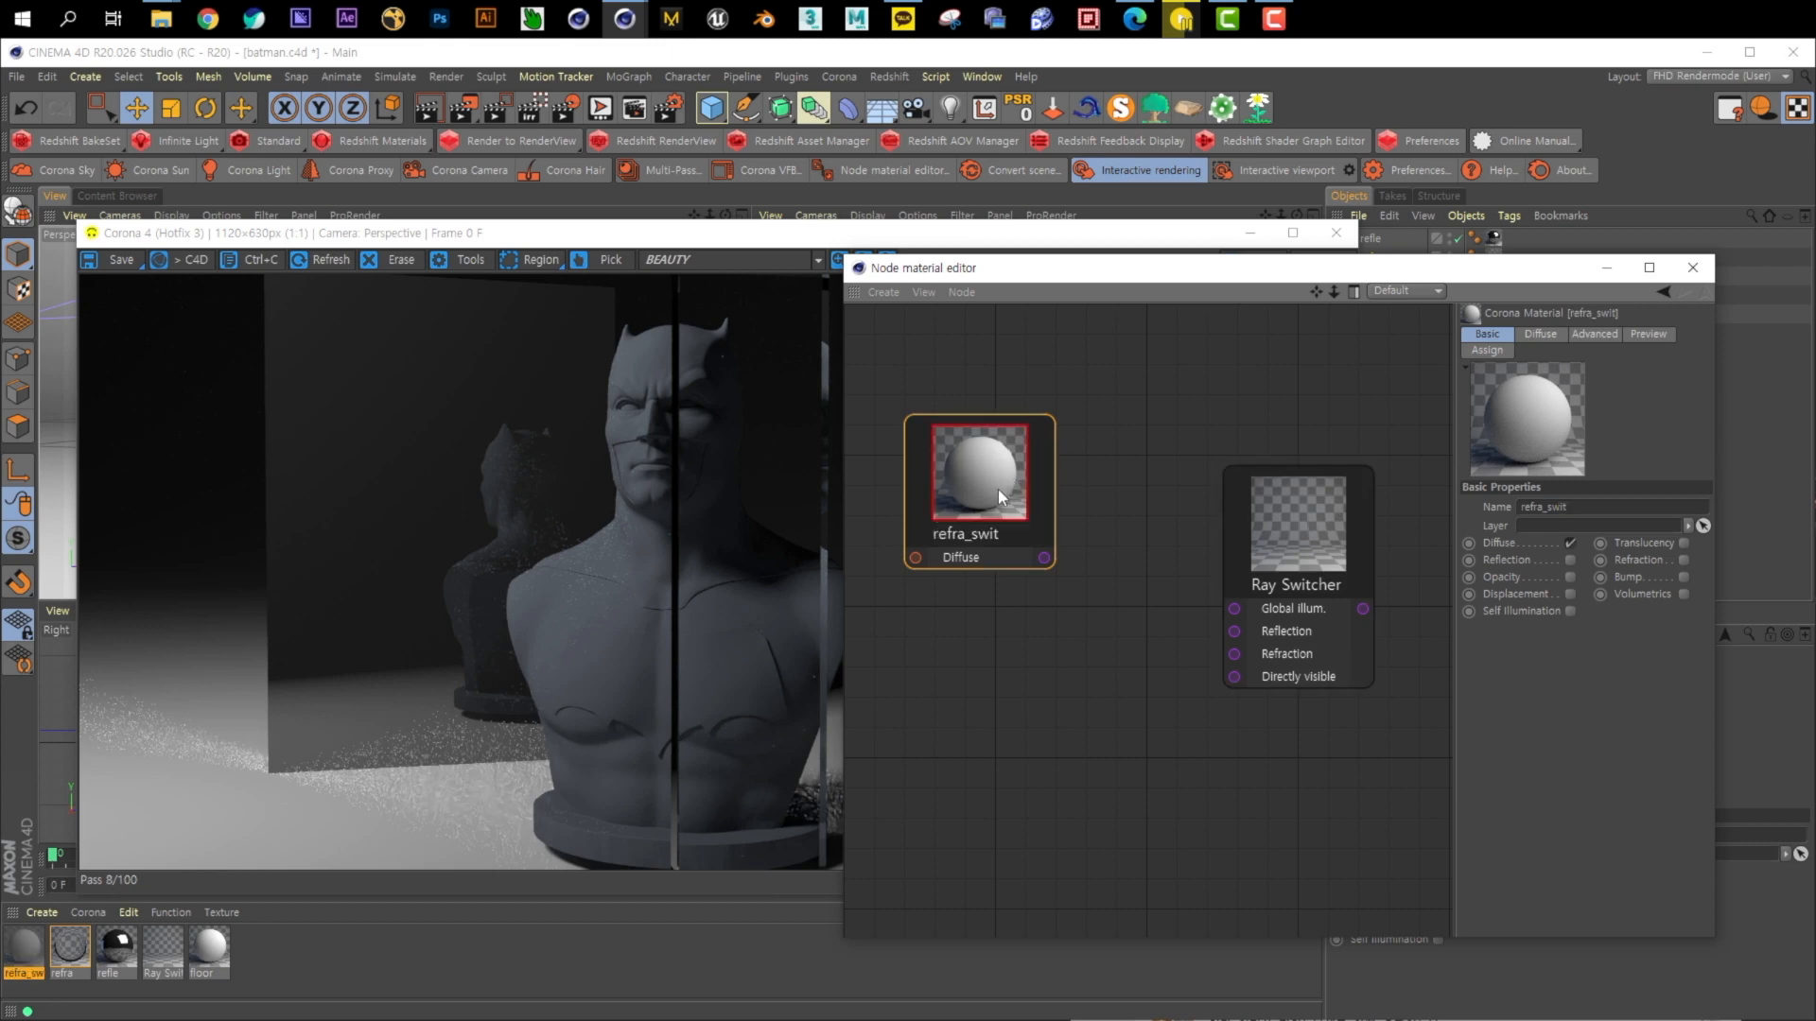
Add a second Corona material node below refra_swit and name it refl_swit
right_click(925, 626)
mouse_move(1010, 679)
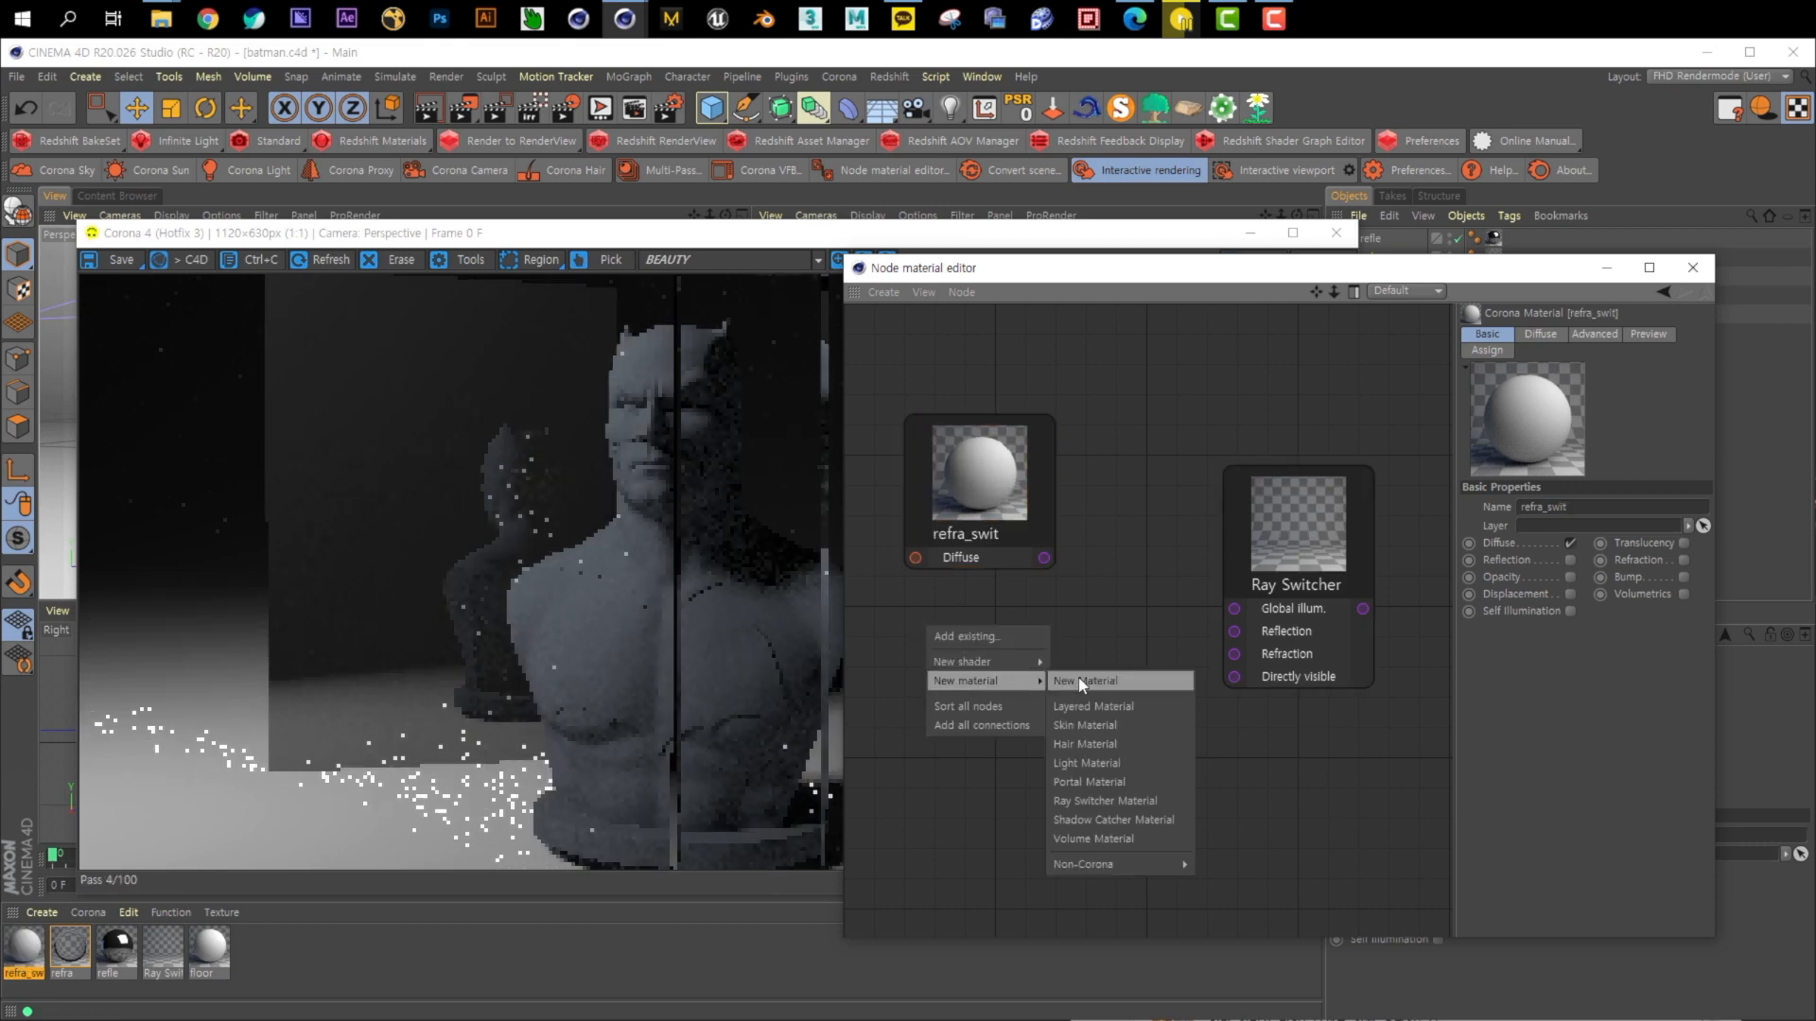
left_click(1097, 681)
left_click_drag(949, 636, 1003, 671)
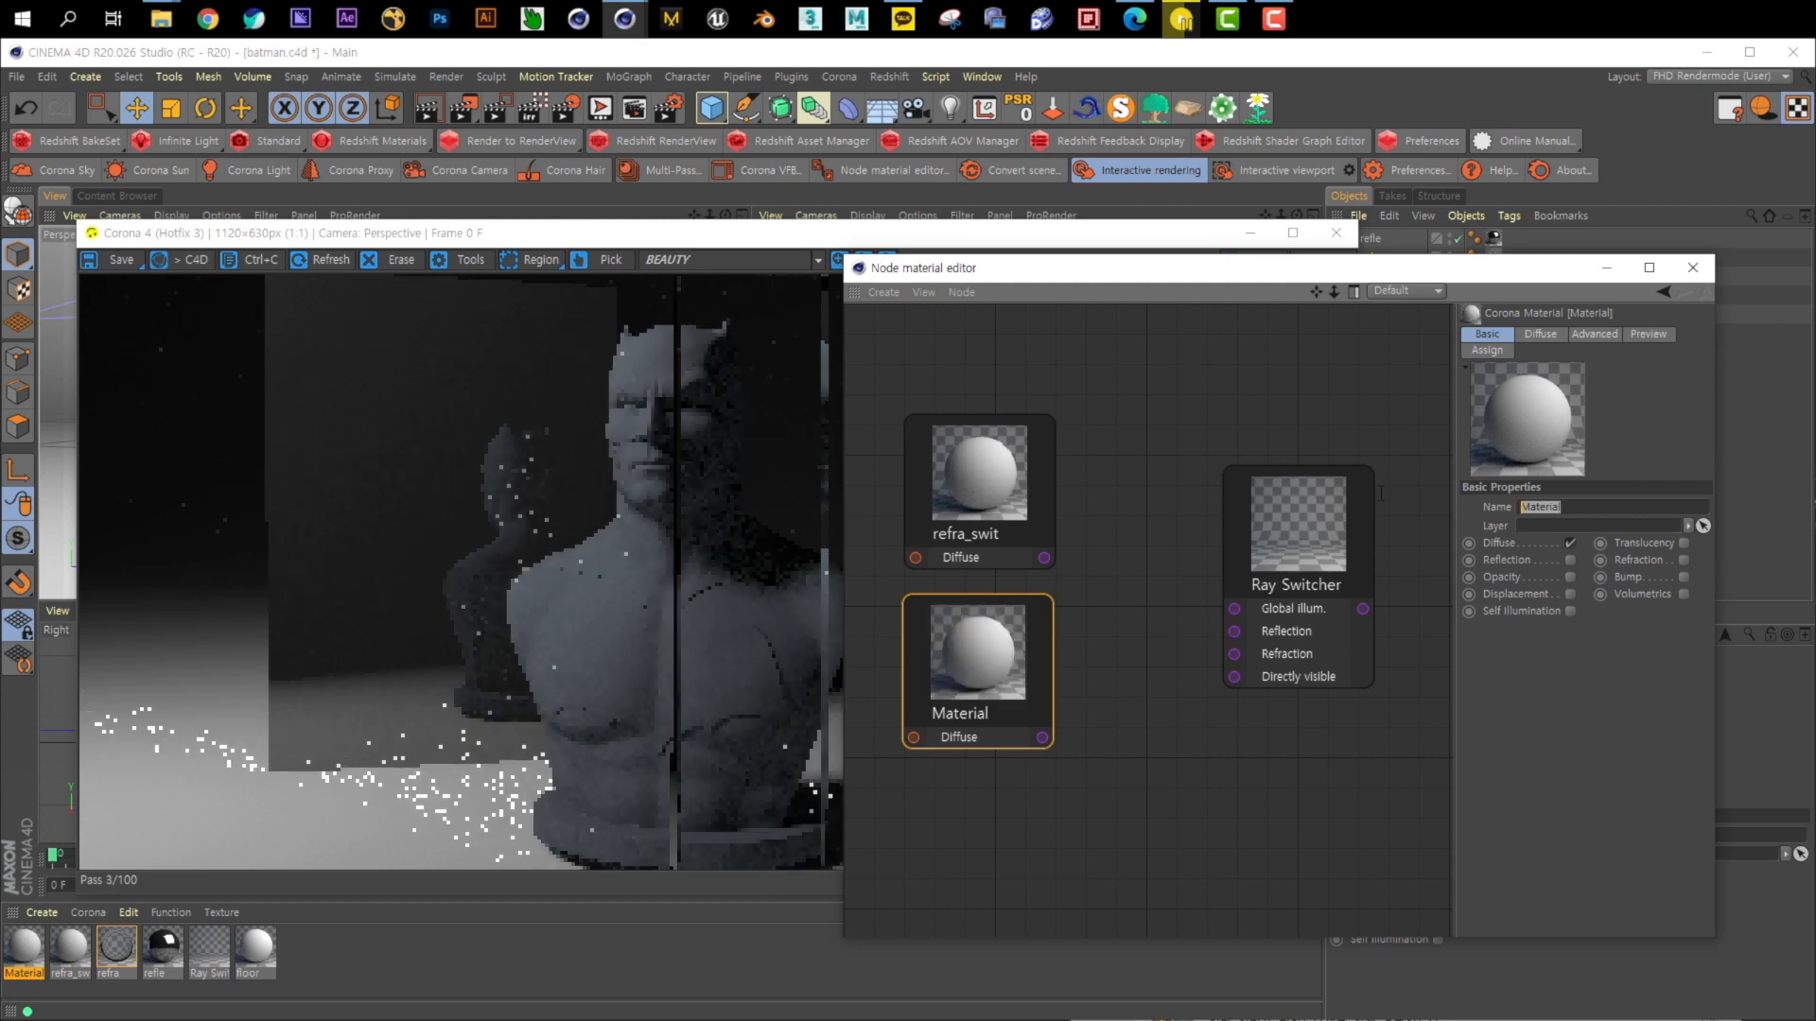
key("BackSpace")
type("refl_swit")
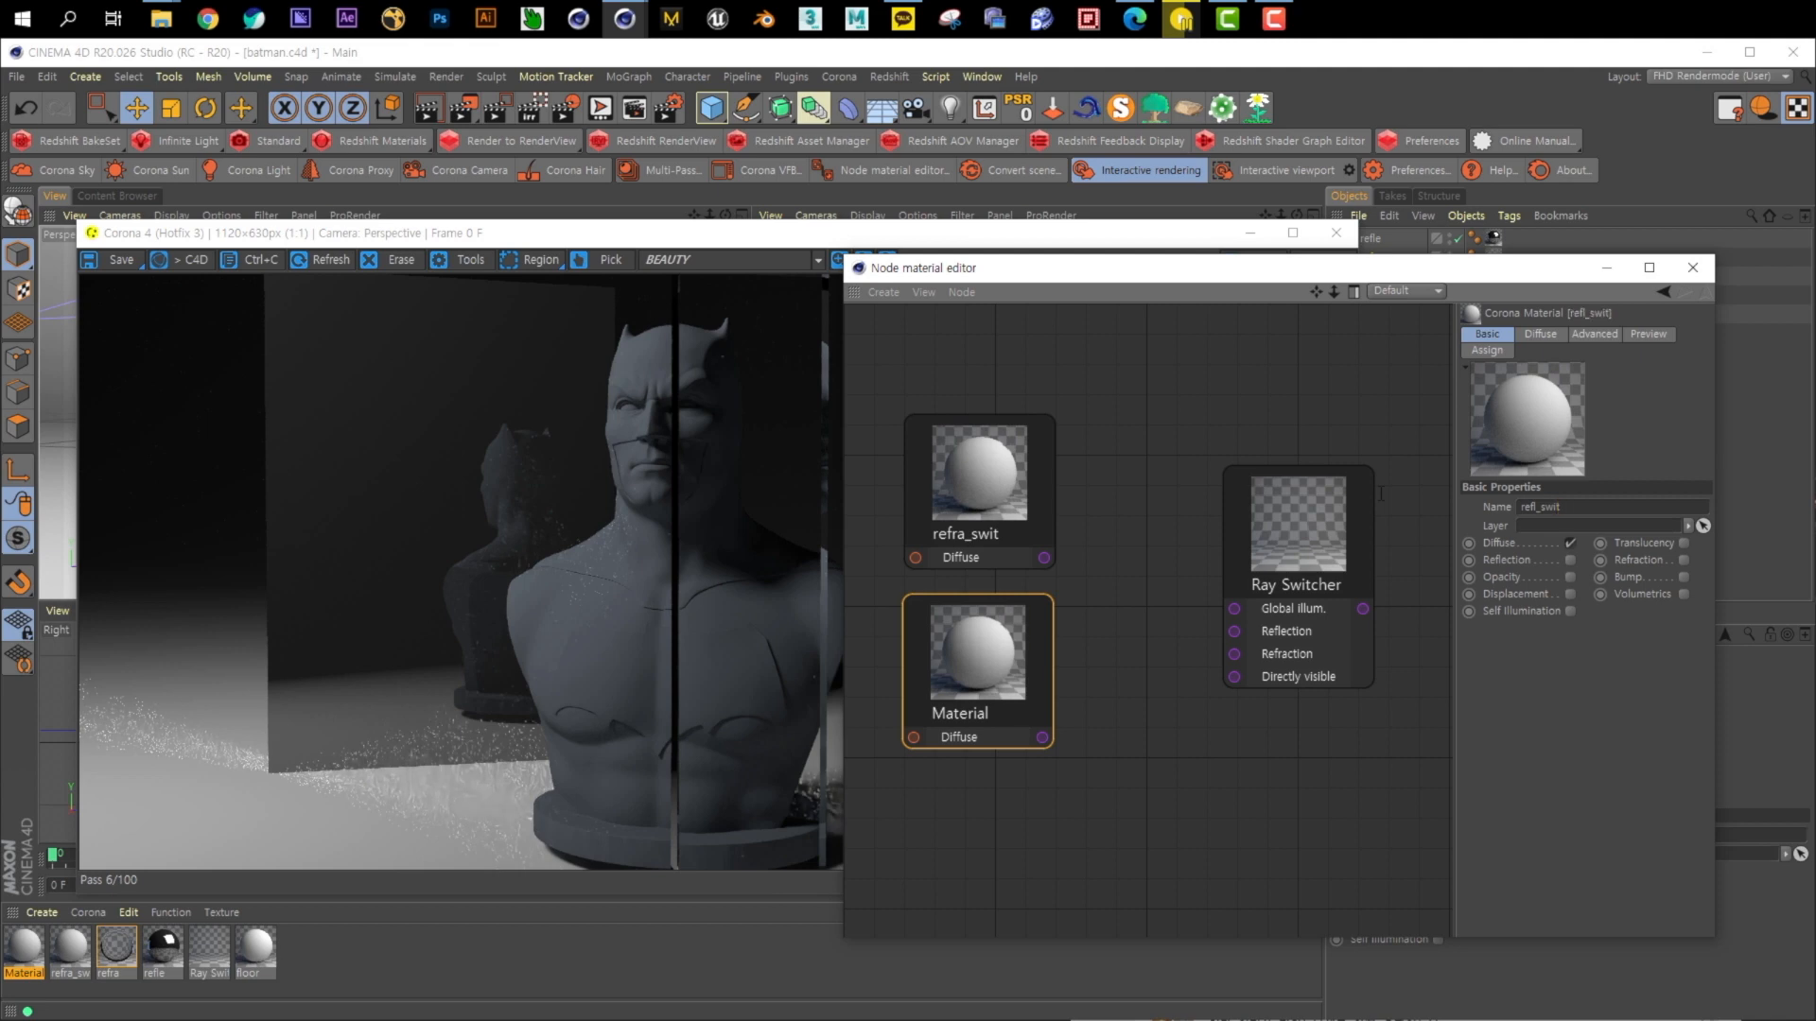
key("Return")
Move the two switch material nodes up and add a third Corona material node named GI_swit below them
left_click_drag(990, 467, 1001, 405)
left_click_drag(1004, 695, 1018, 594)
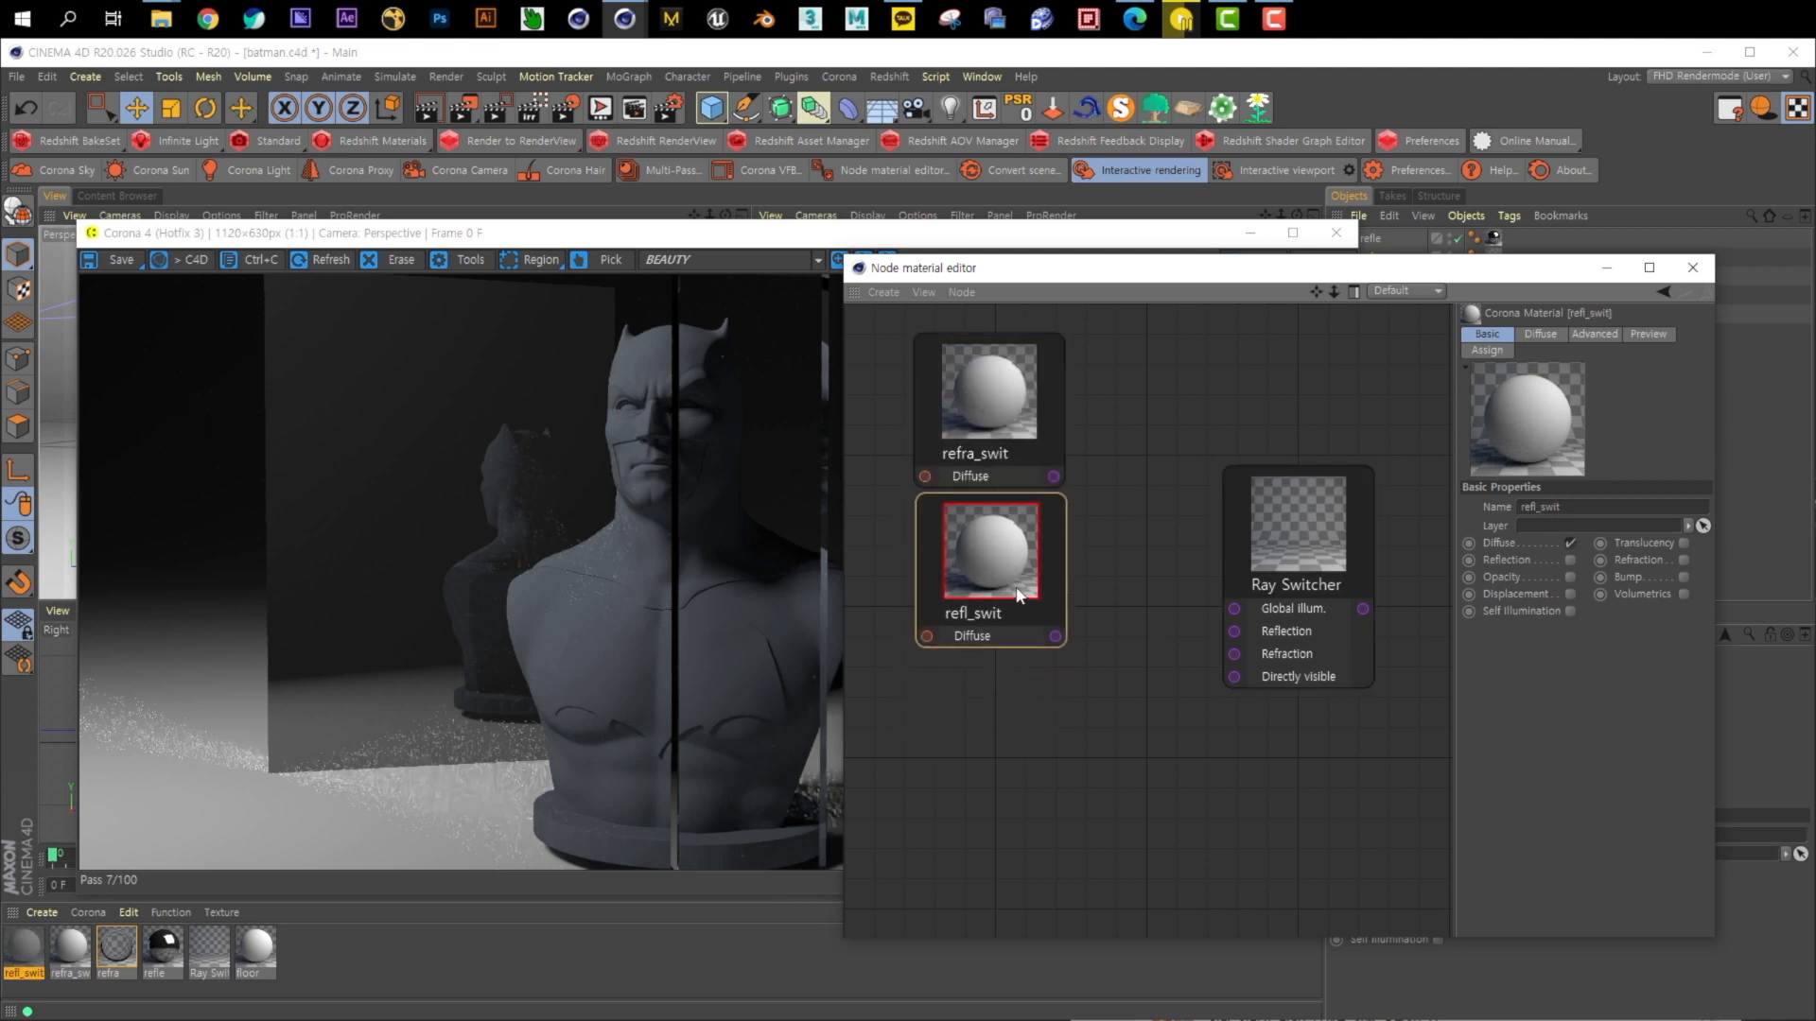
right_click(963, 694)
left_click(1098, 748)
left_click_drag(963, 700, 996, 728)
left_click_drag(1569, 507, 1443, 515)
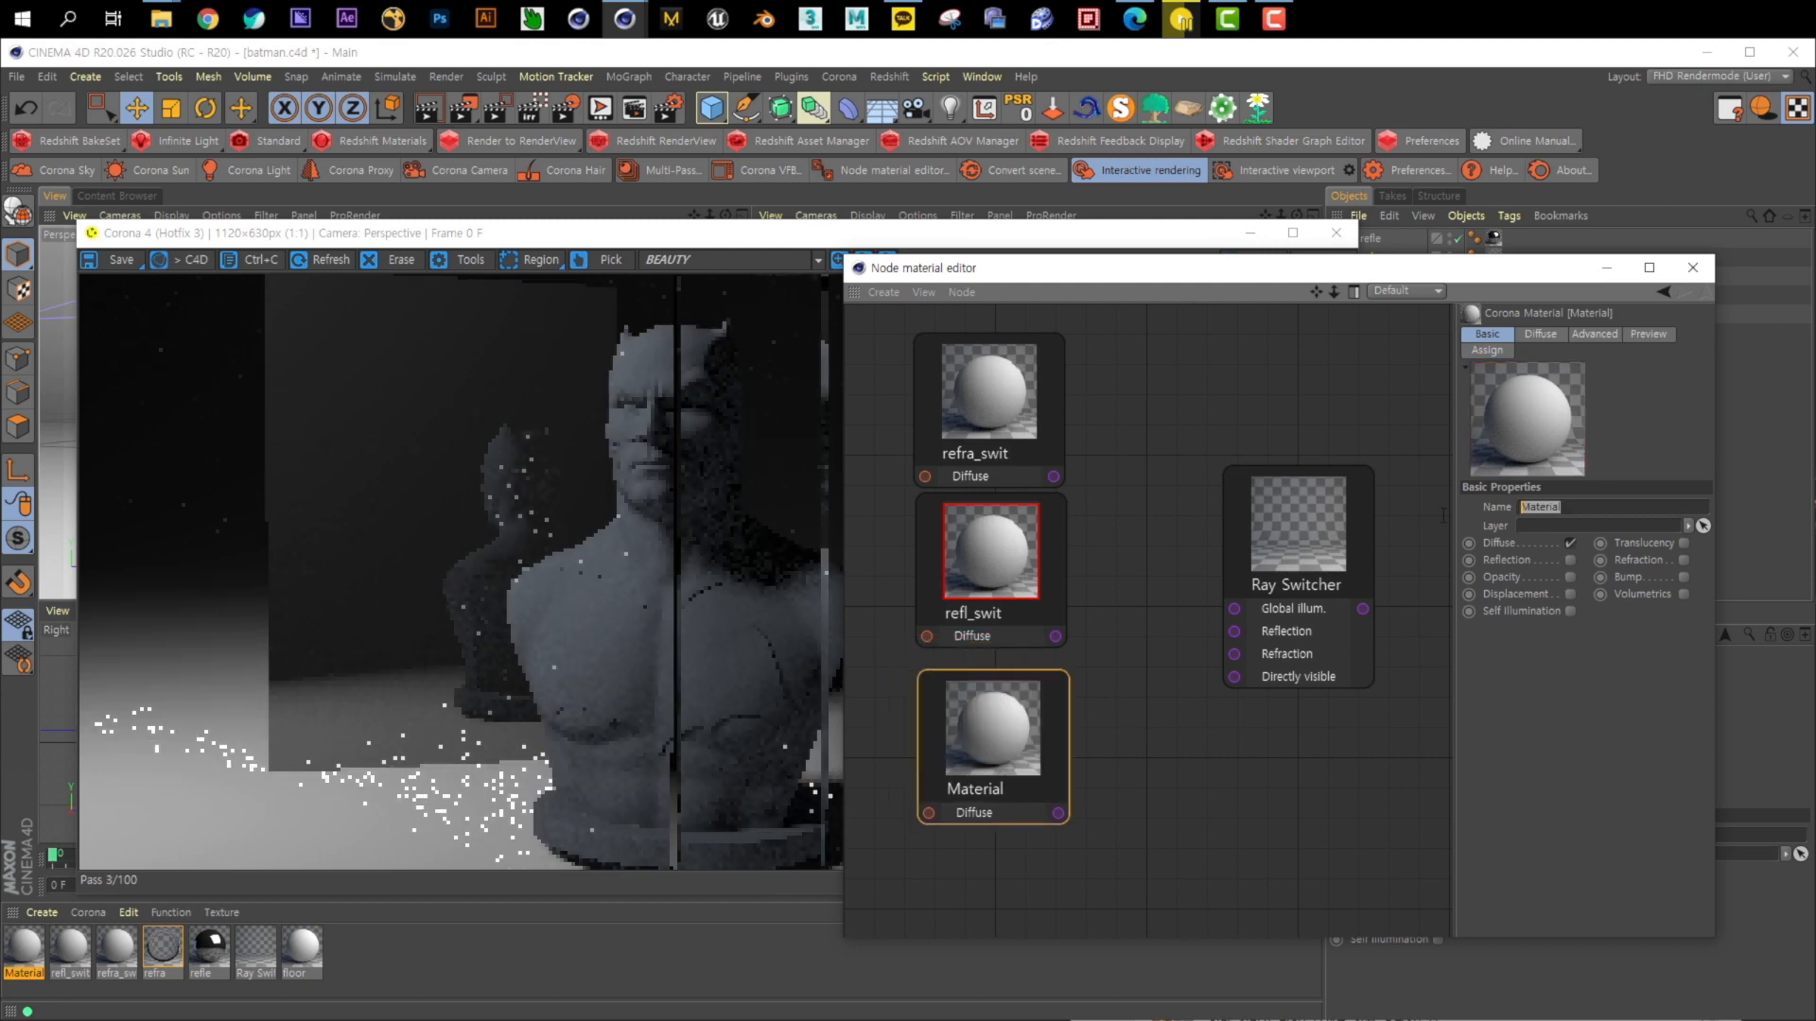
type("GI_swit")
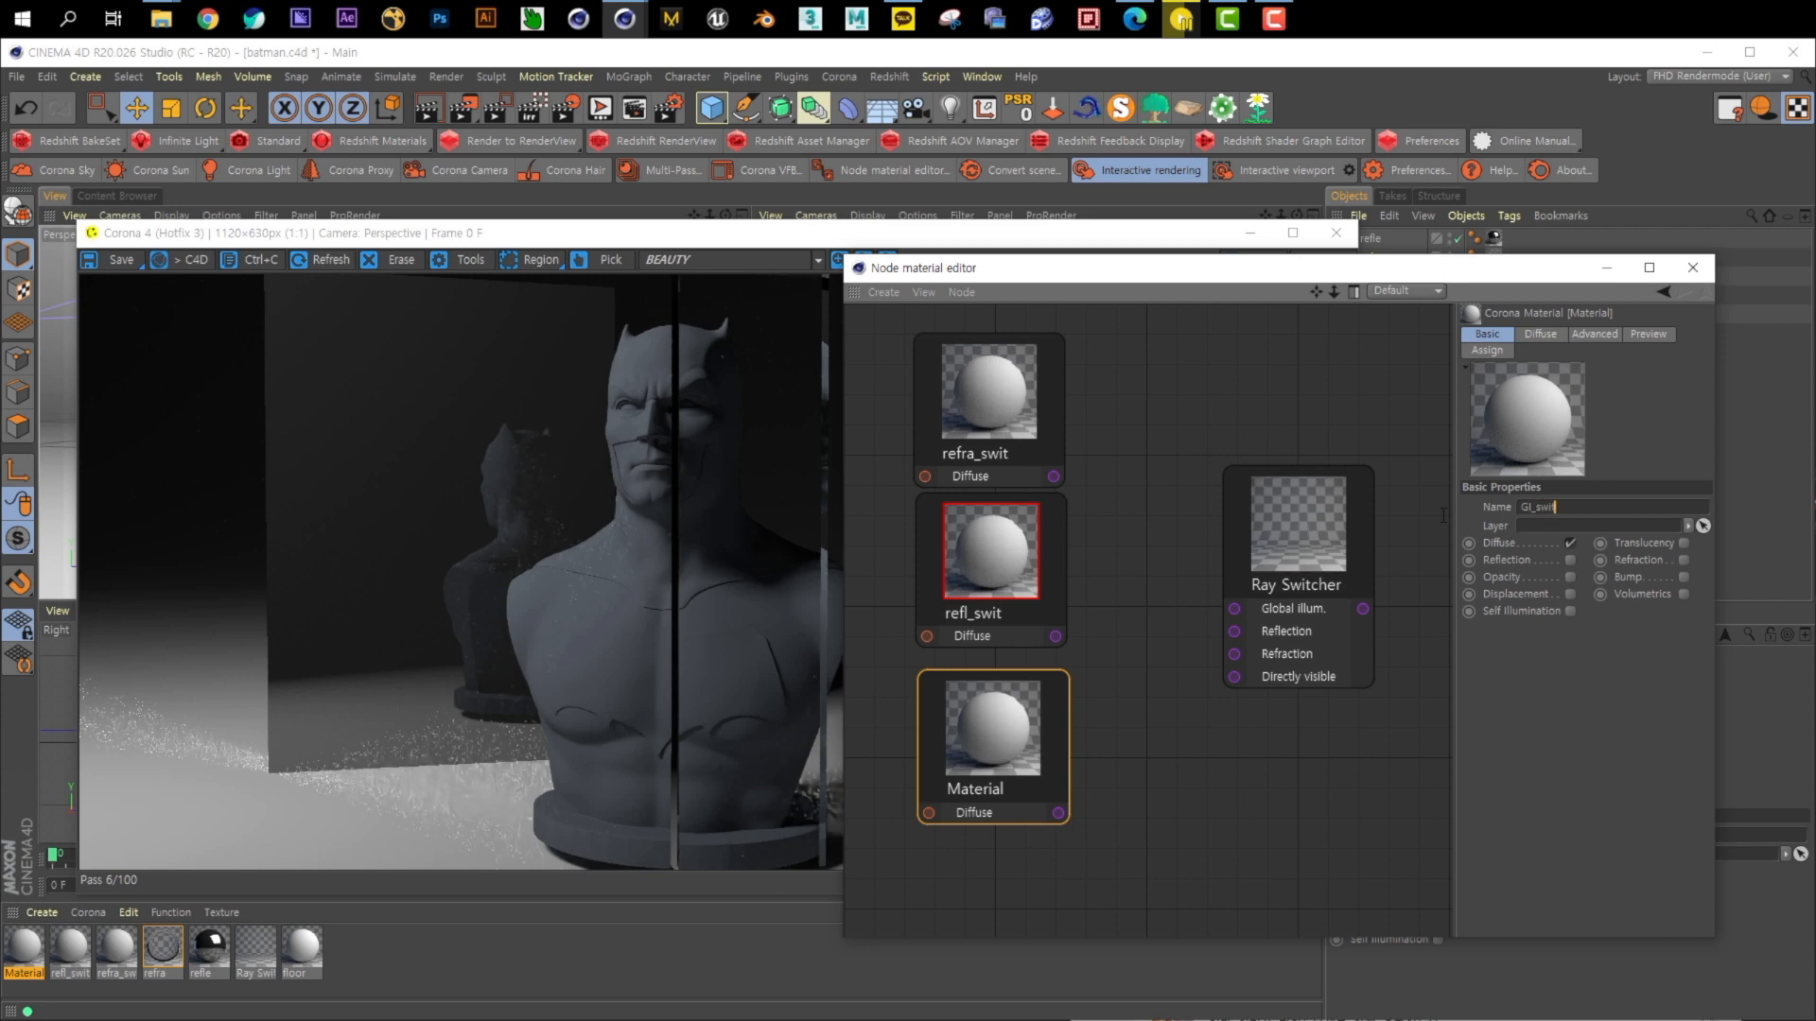
key("Return")
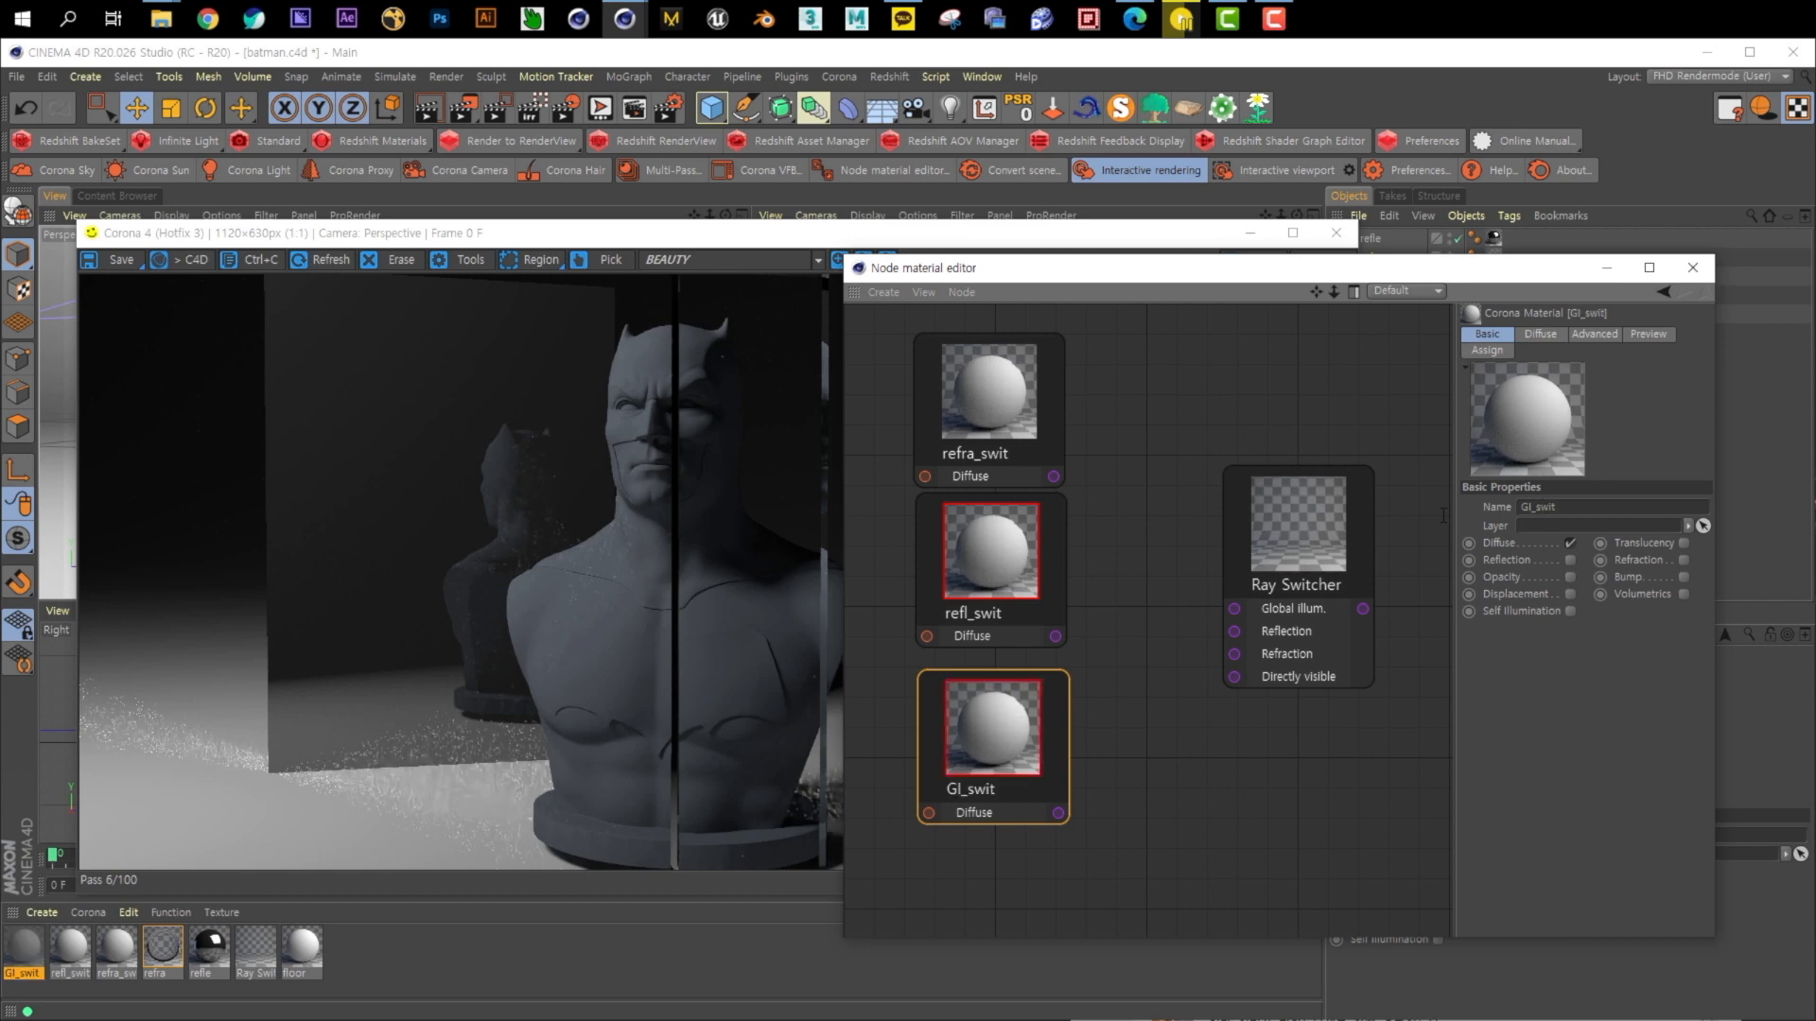
Select the three switch material nodes and shift them together beside the Ray Switcher node
left_click_drag(1116, 795, 914, 324)
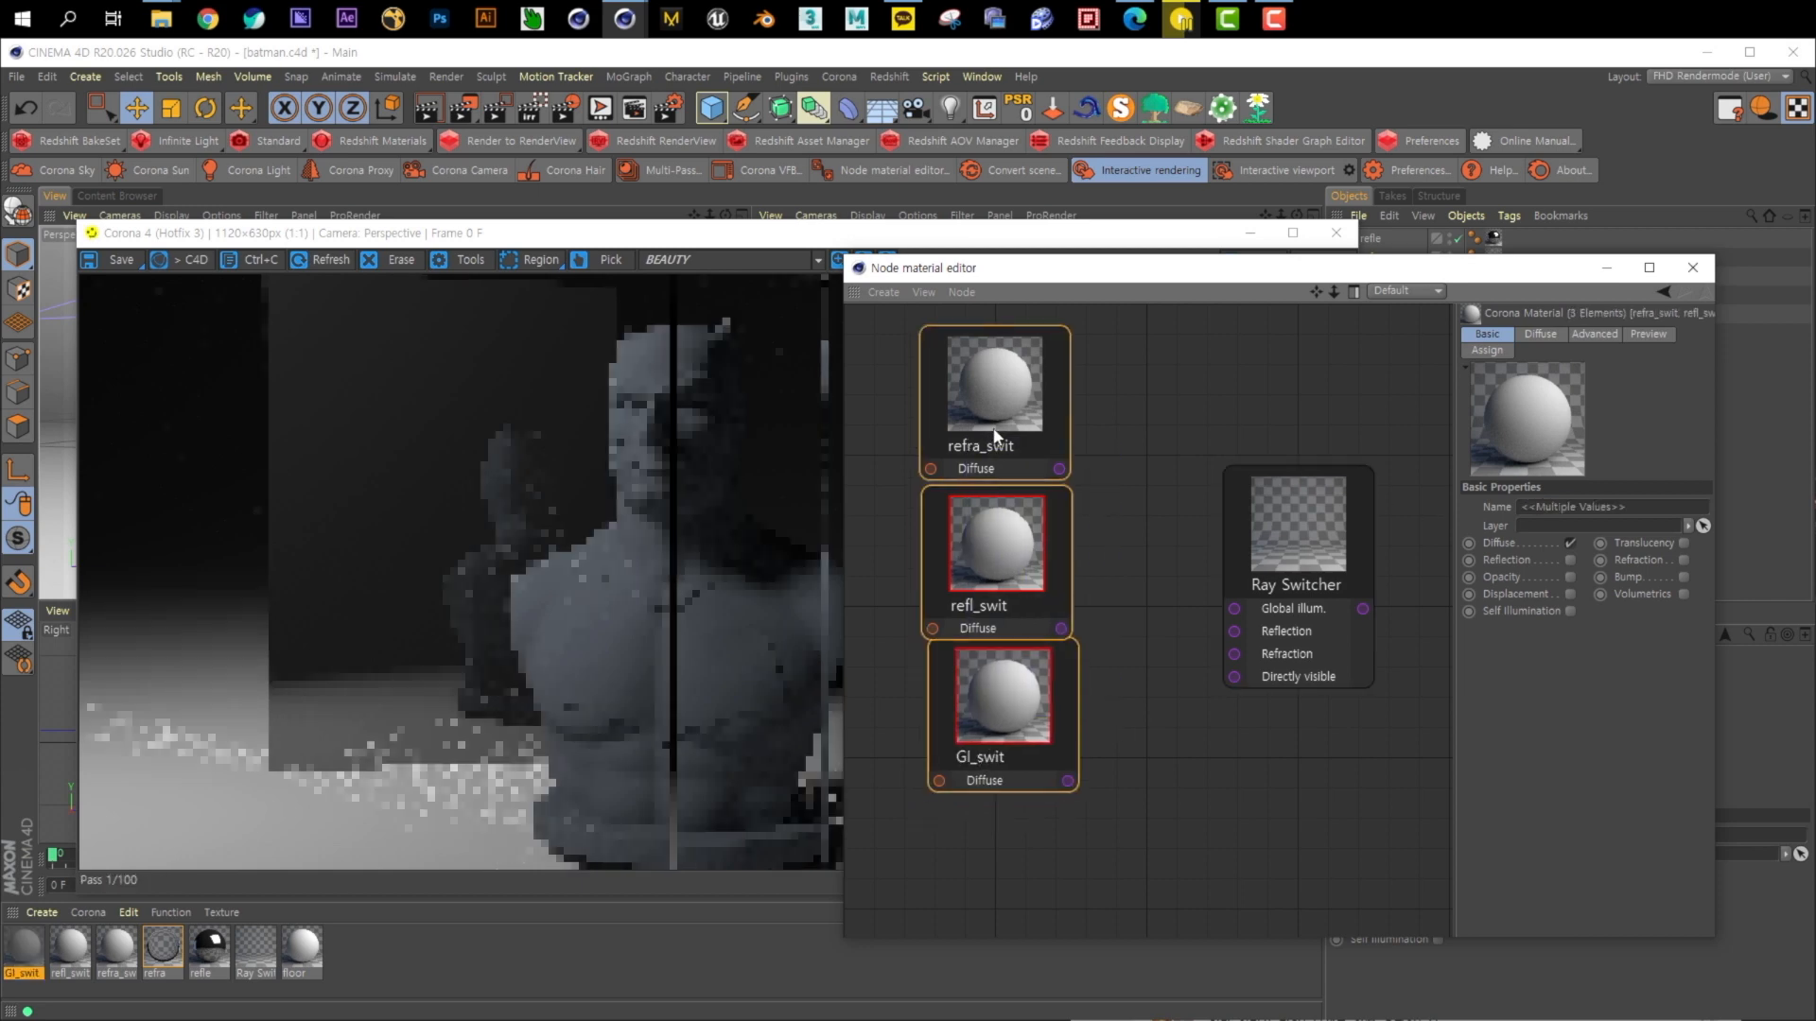
scroll(1138, 559, "down", 1)
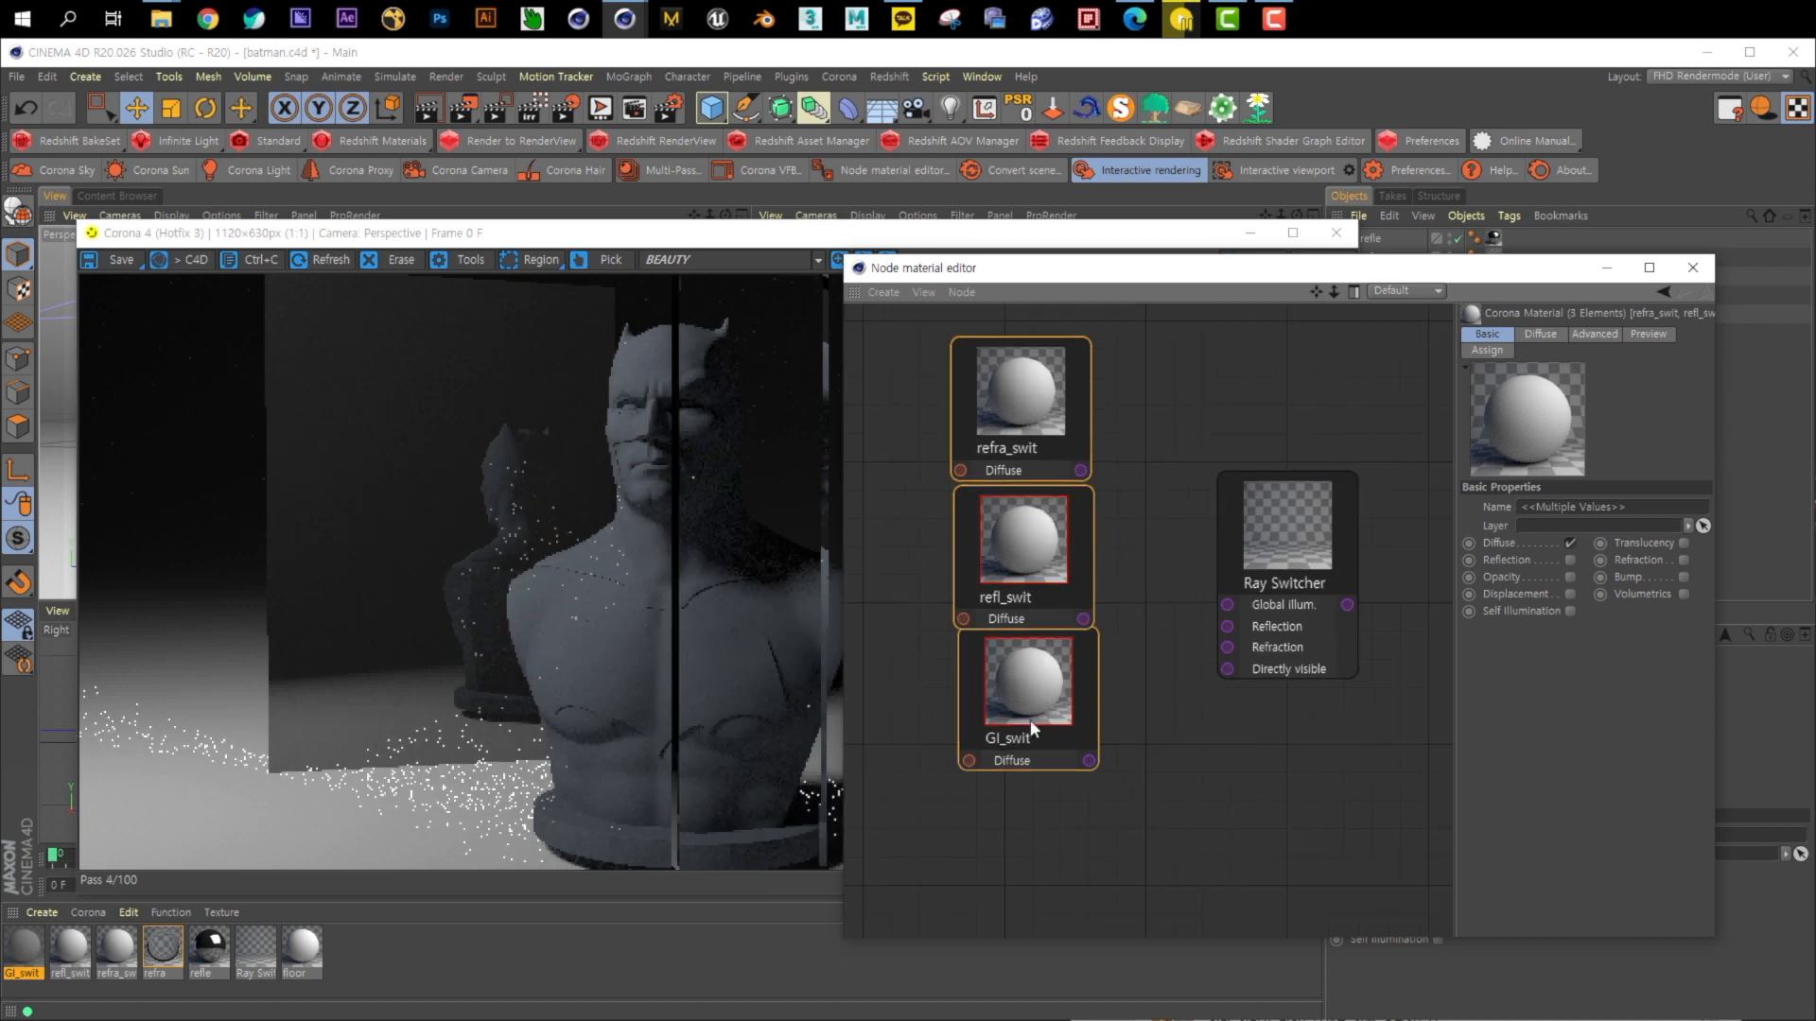
right_click(1008, 826)
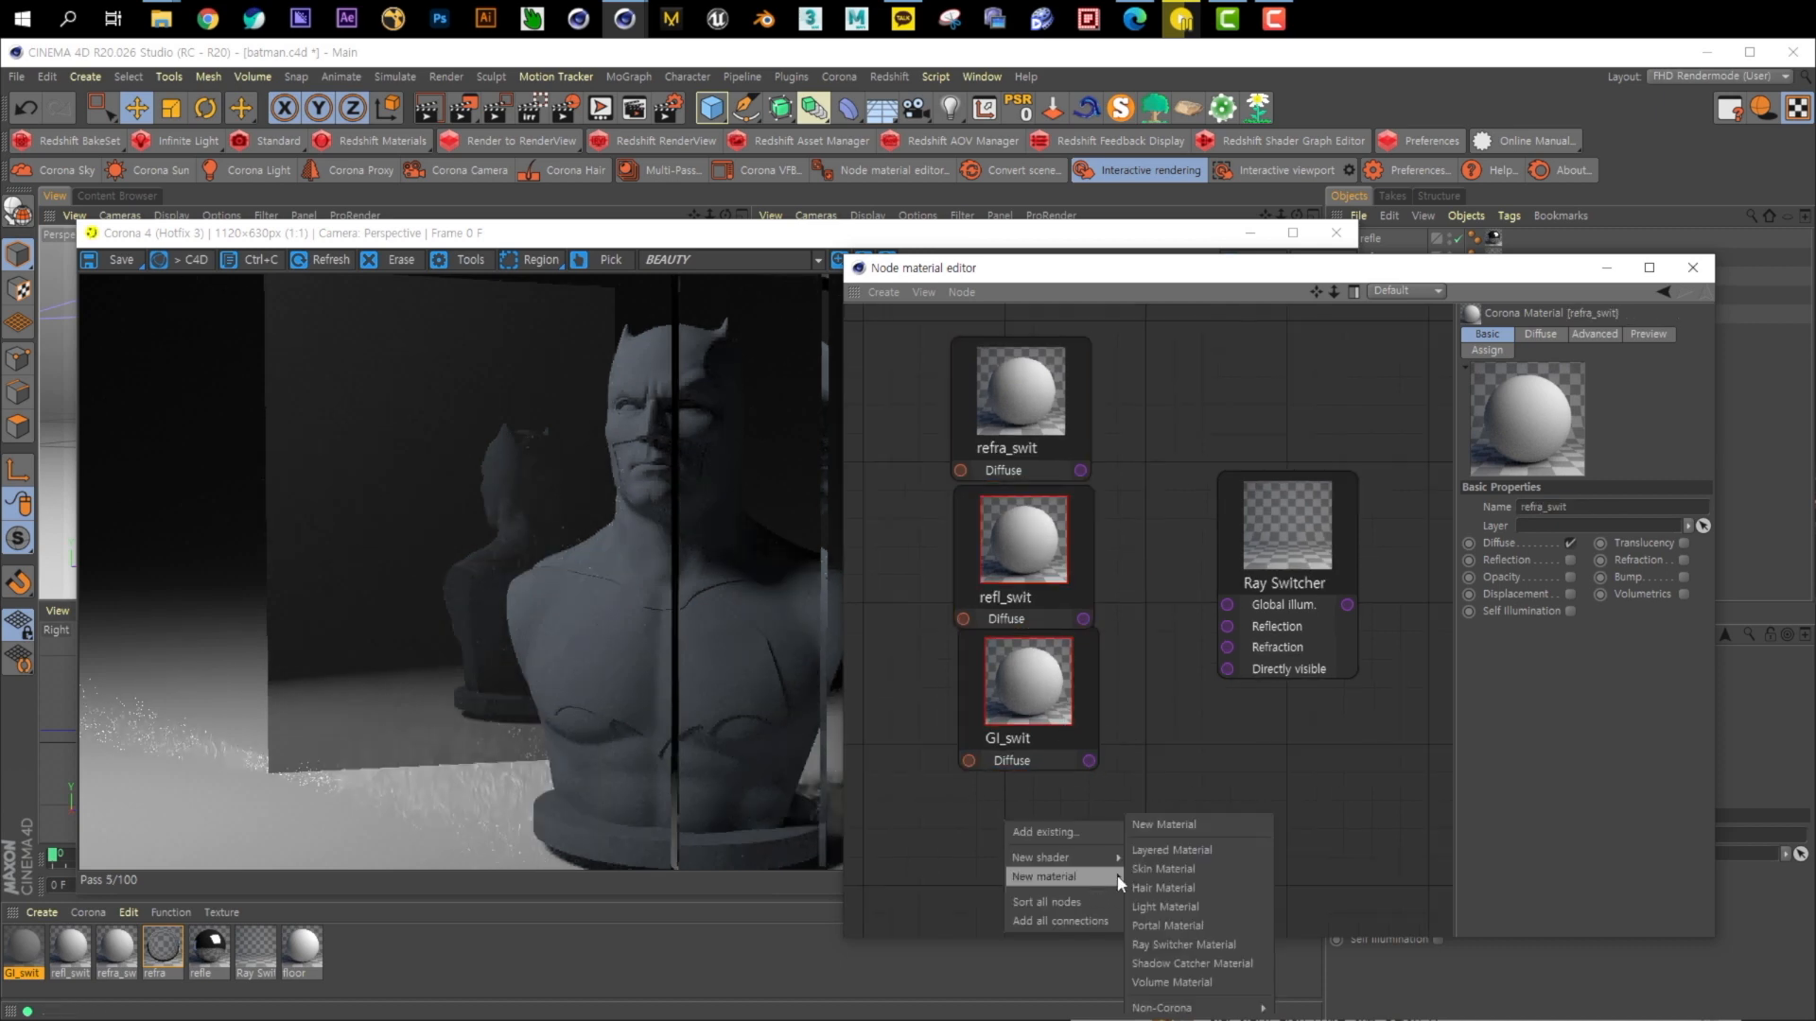
left_click(1155, 876)
key("Delete")
Add a fourth Corona material node below GI_swit and name it direc_swit
right_click(1015, 806)
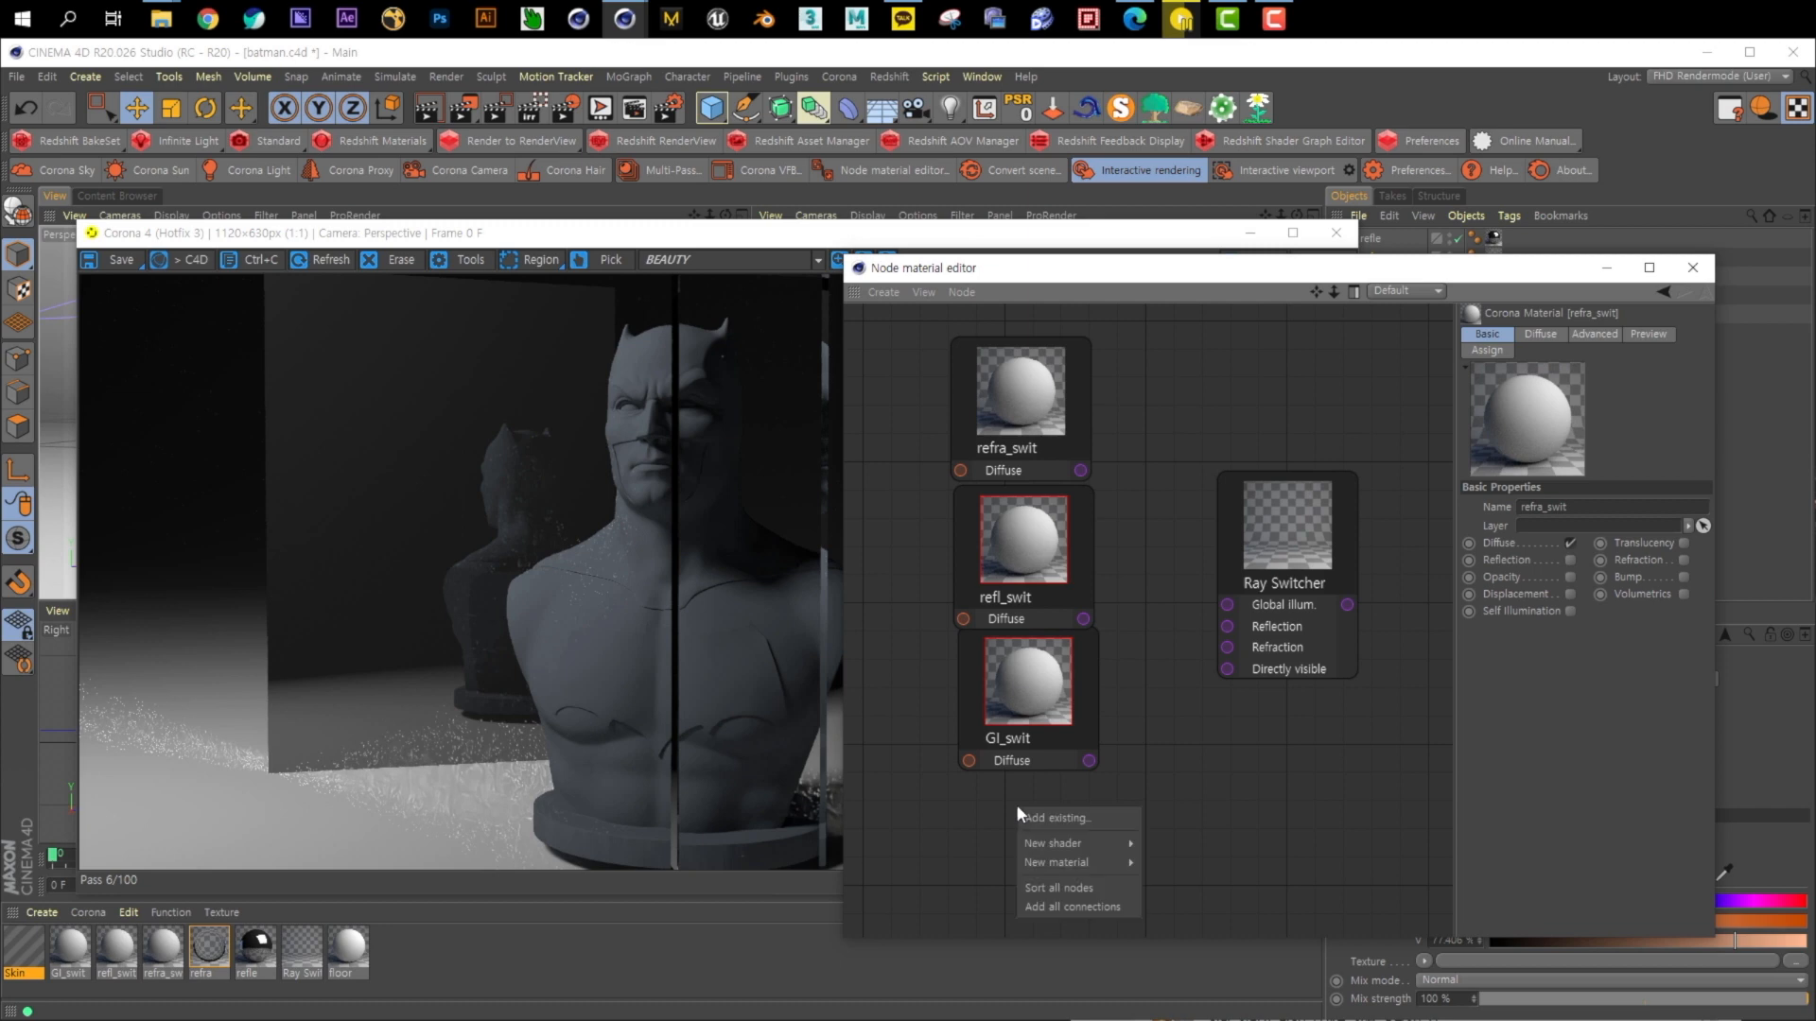
mouse_move(1082, 863)
left_click(1177, 824)
left_click_drag(1008, 864, 1013, 906)
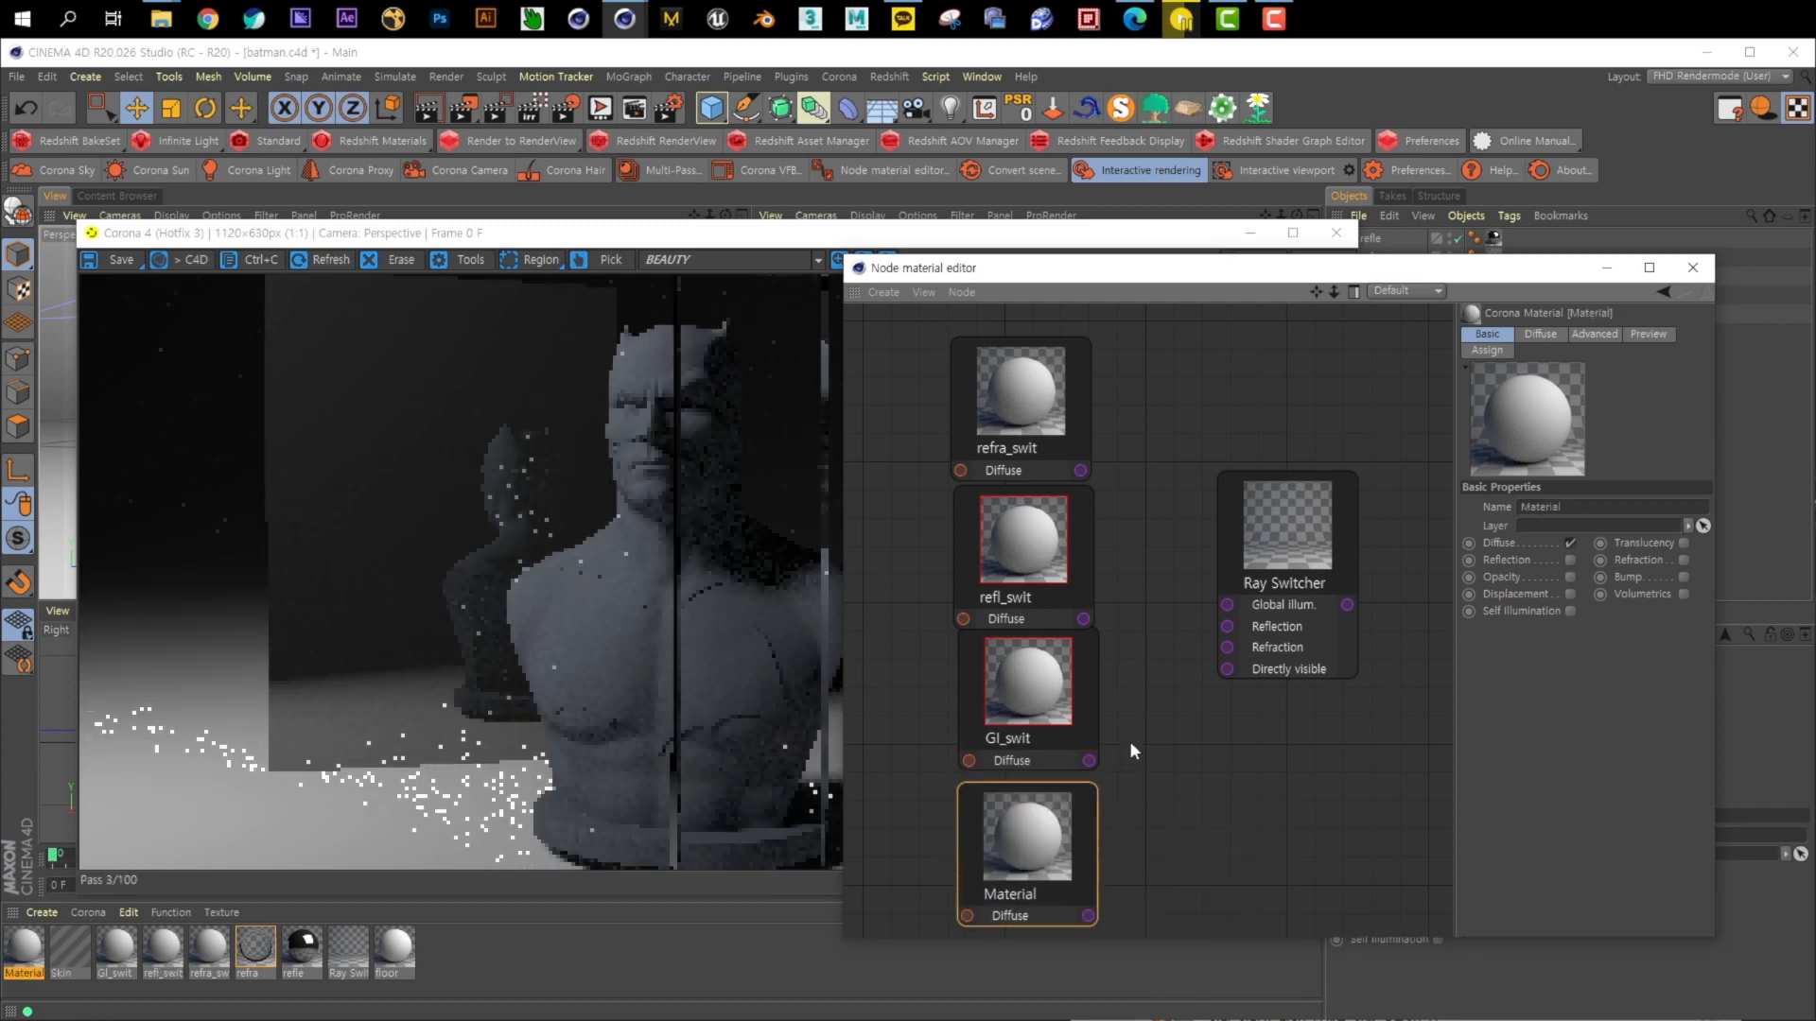
right_click(1142, 709)
mouse_move(1197, 764)
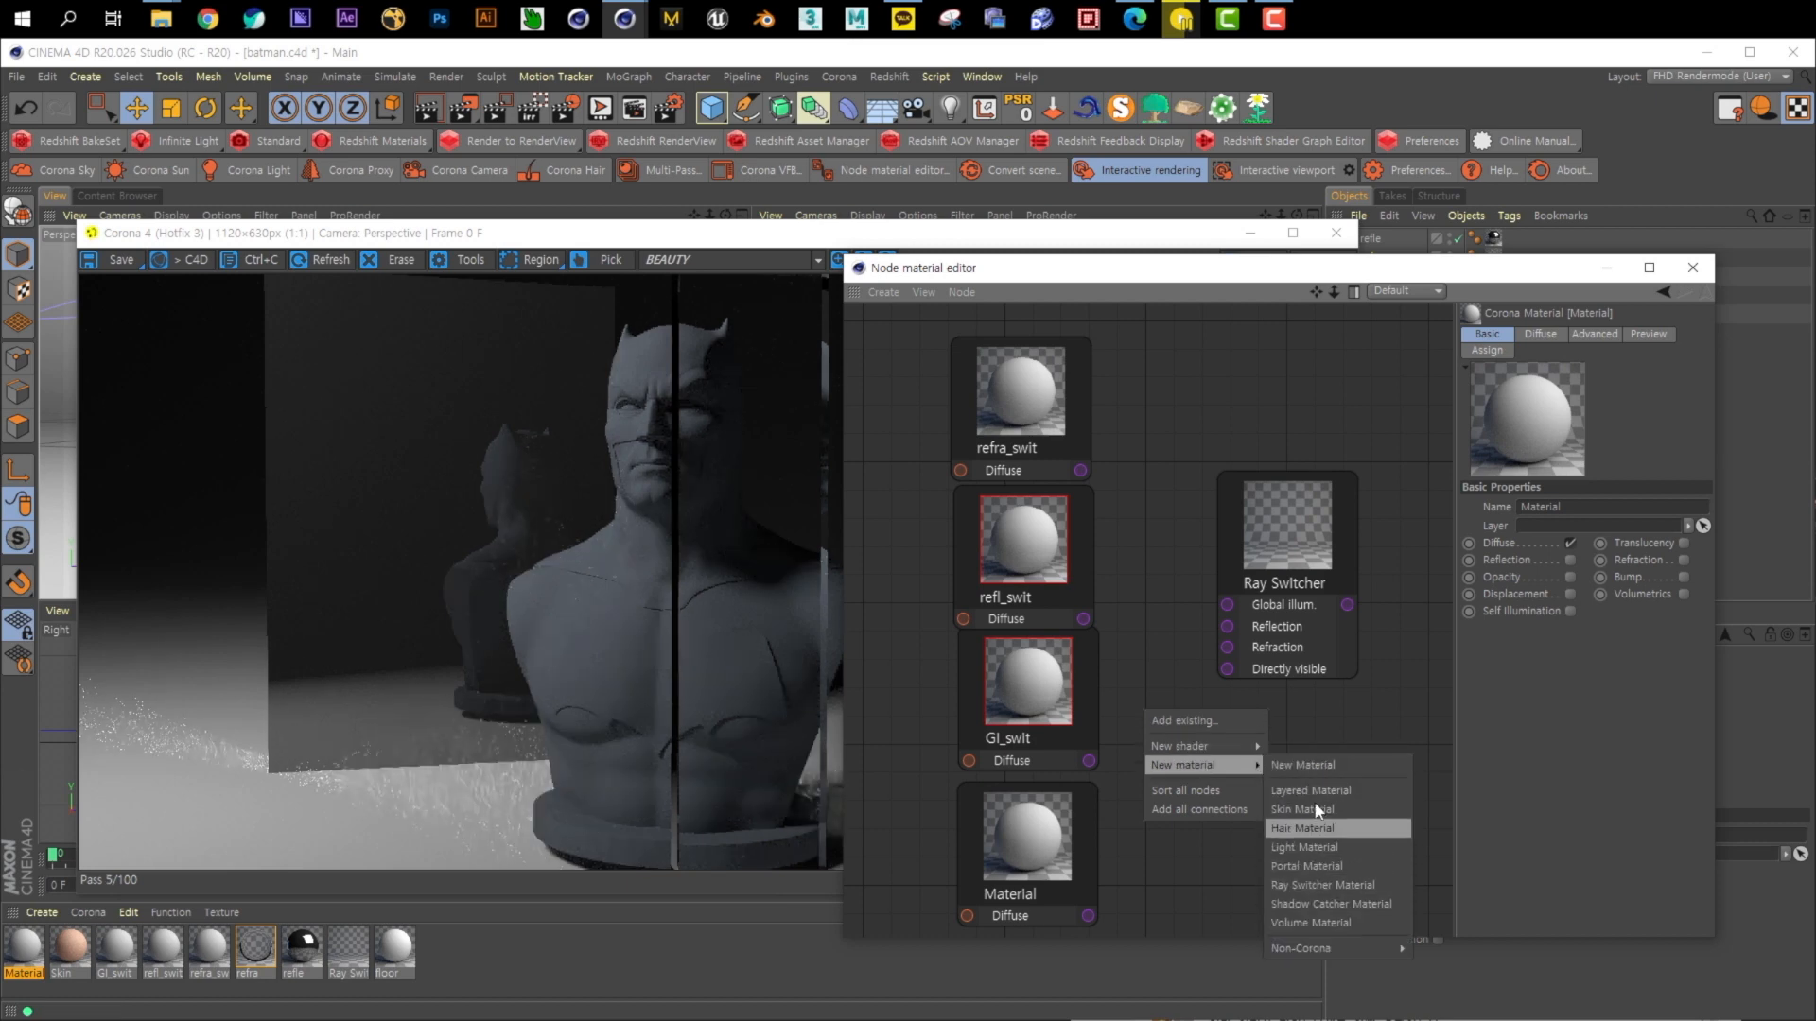
left_click(1133, 630)
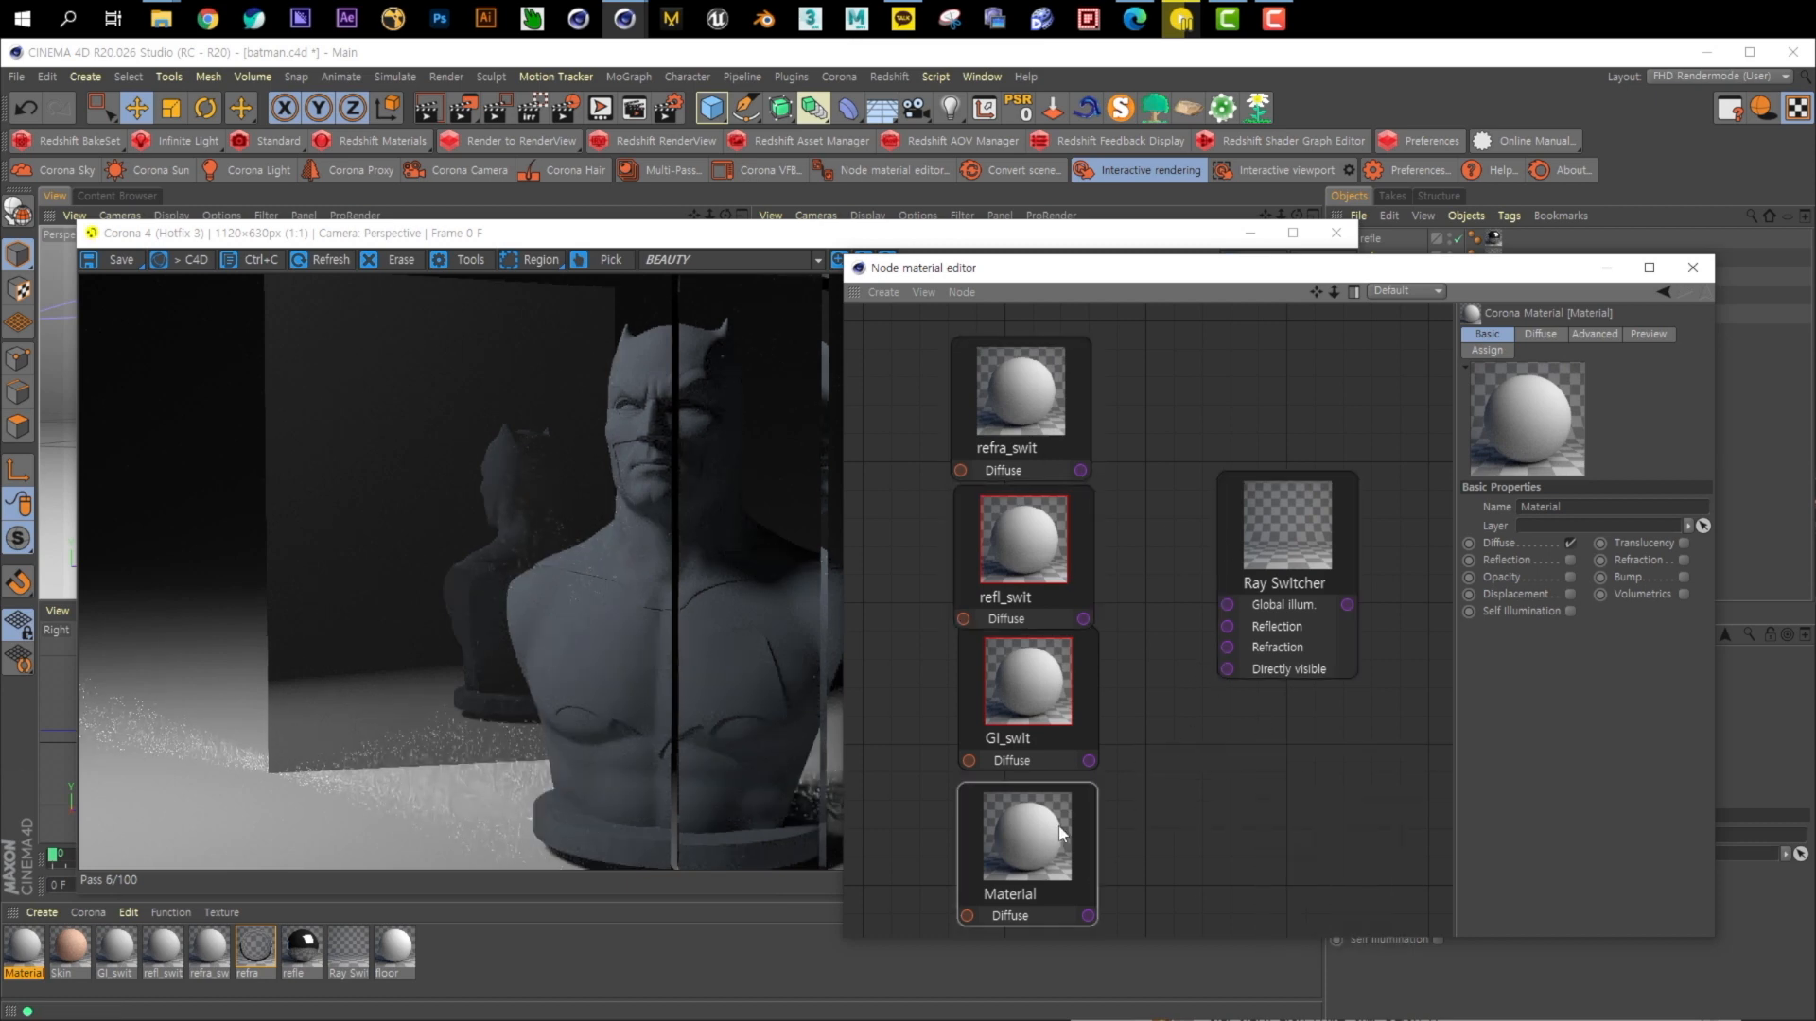
left_click_drag(1022, 852, 1017, 845)
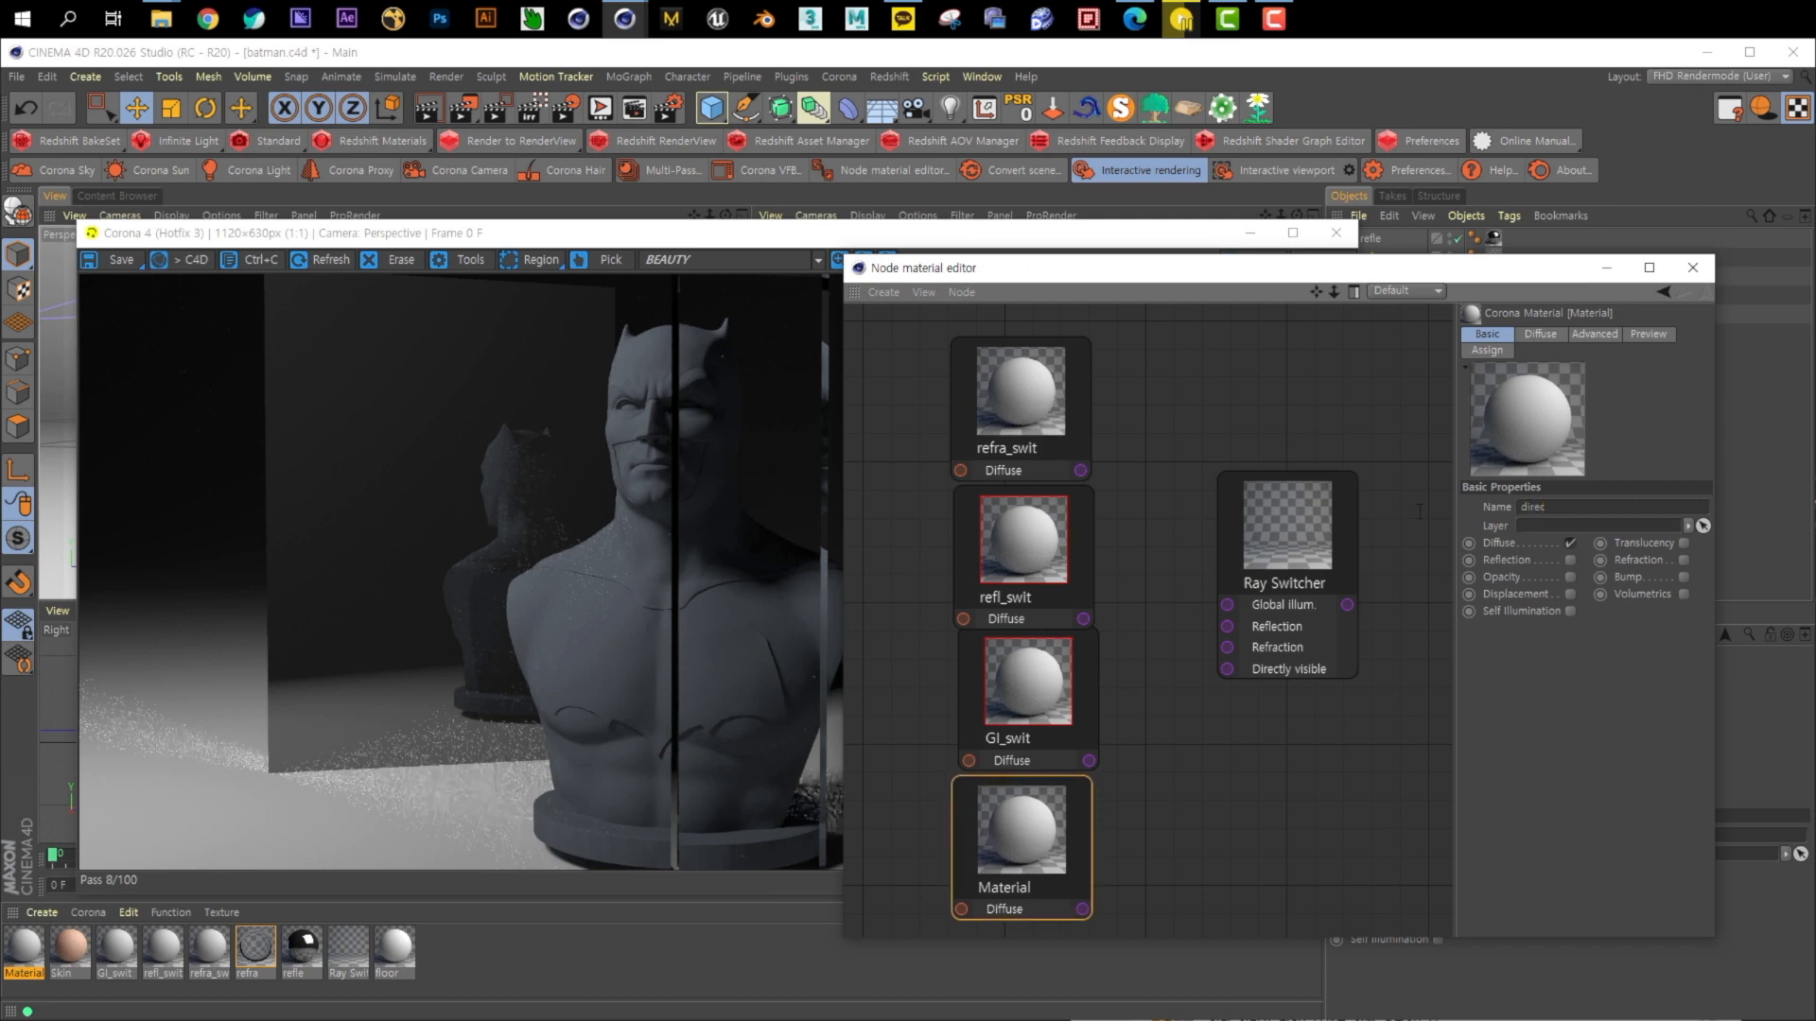
key("Return")
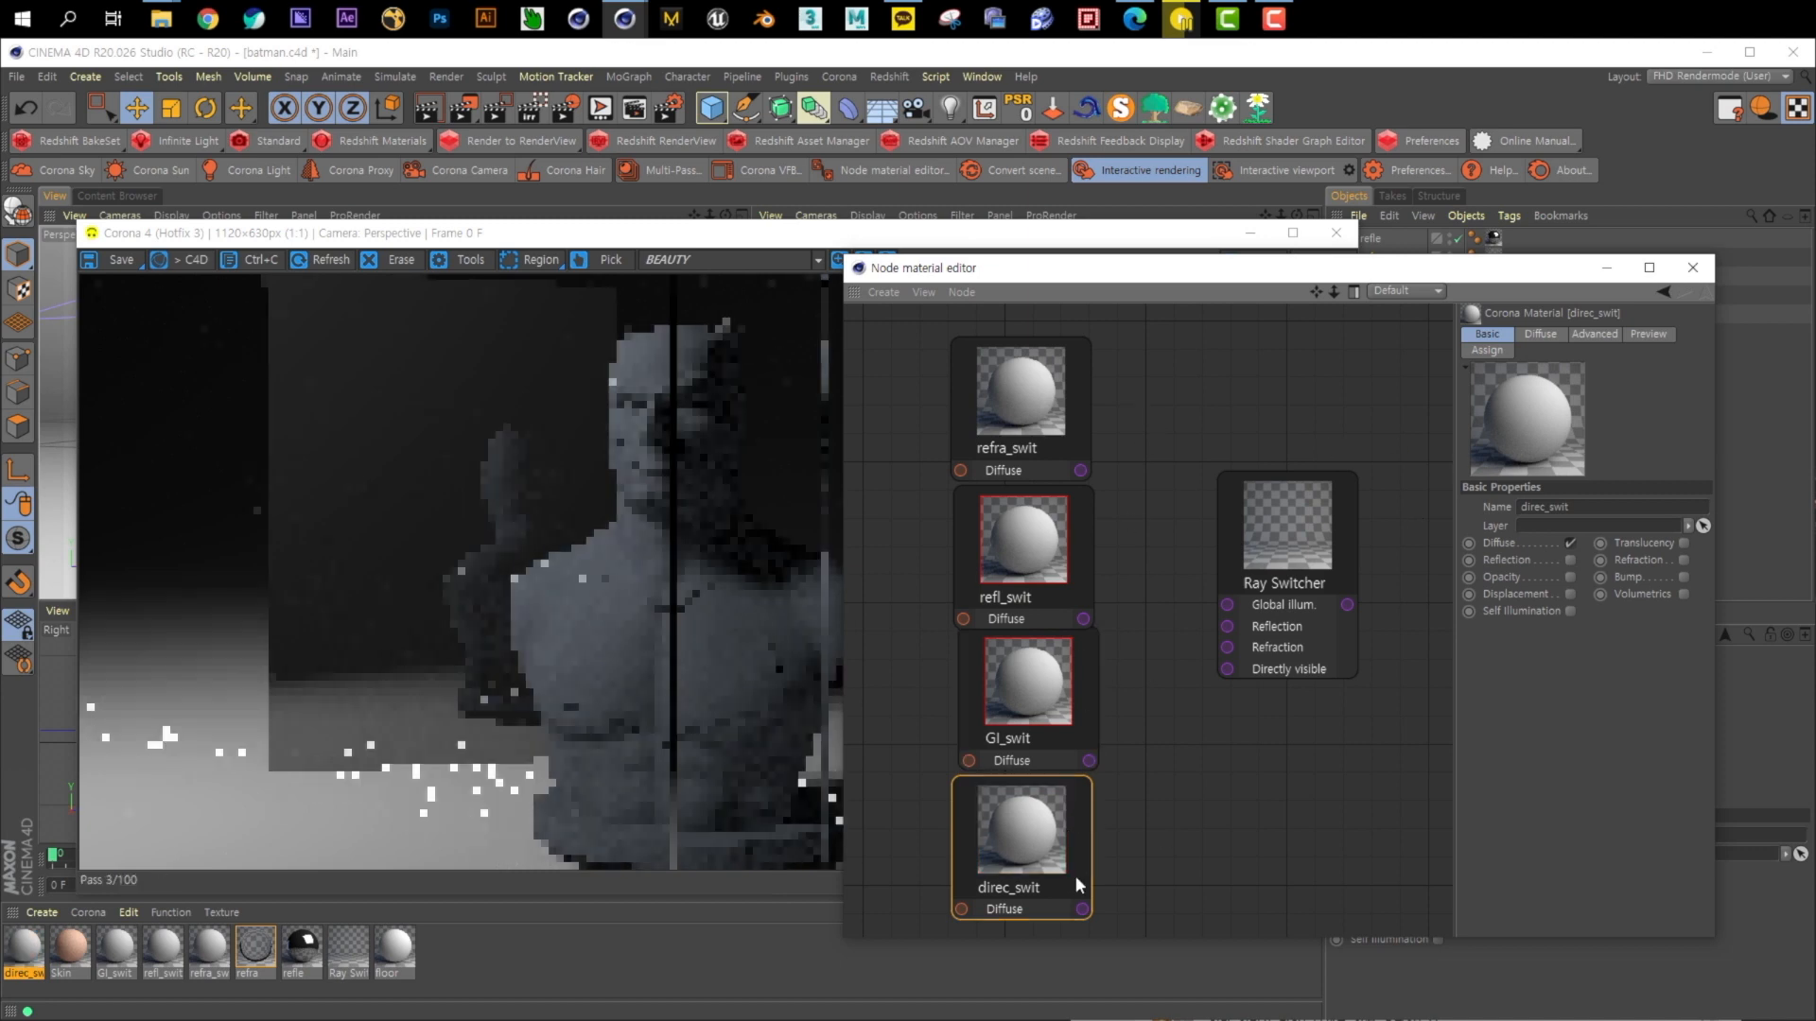
Line up the direc_swit node directly beneath GI_swit with its preview expanded
double_click(1041, 883)
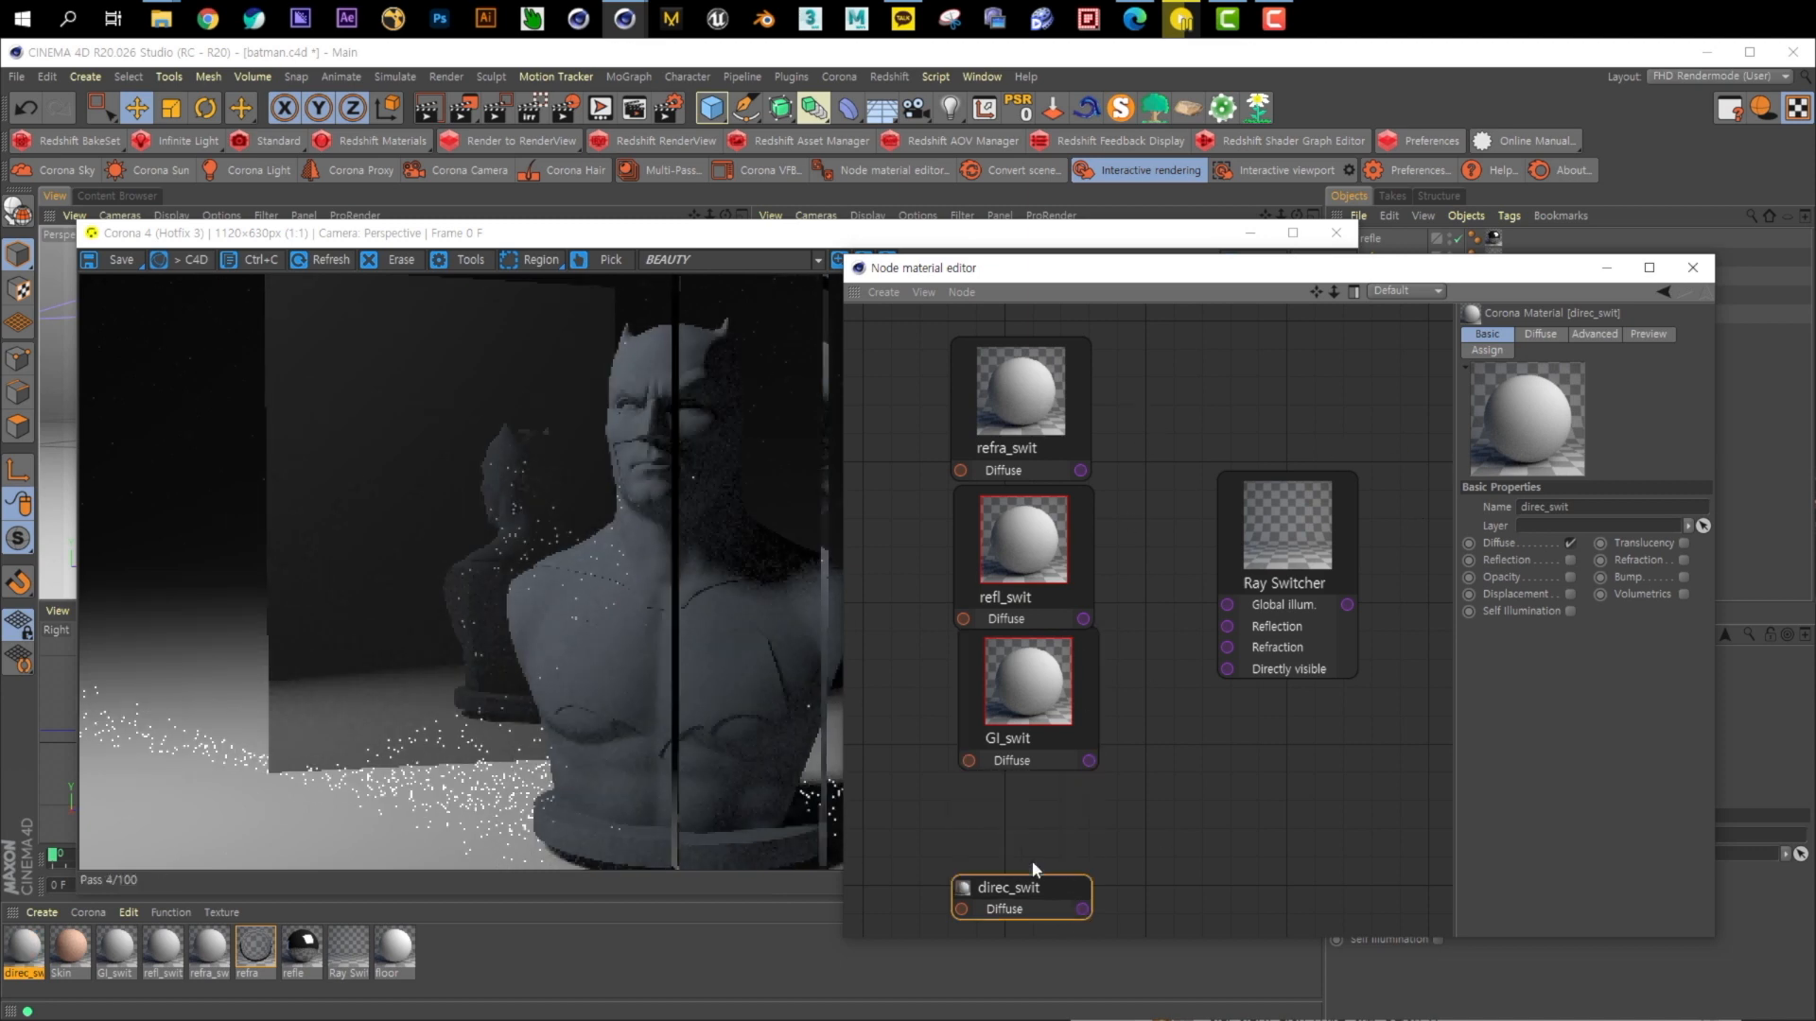
double_click(962, 888)
left_click_drag(1040, 847, 1048, 849)
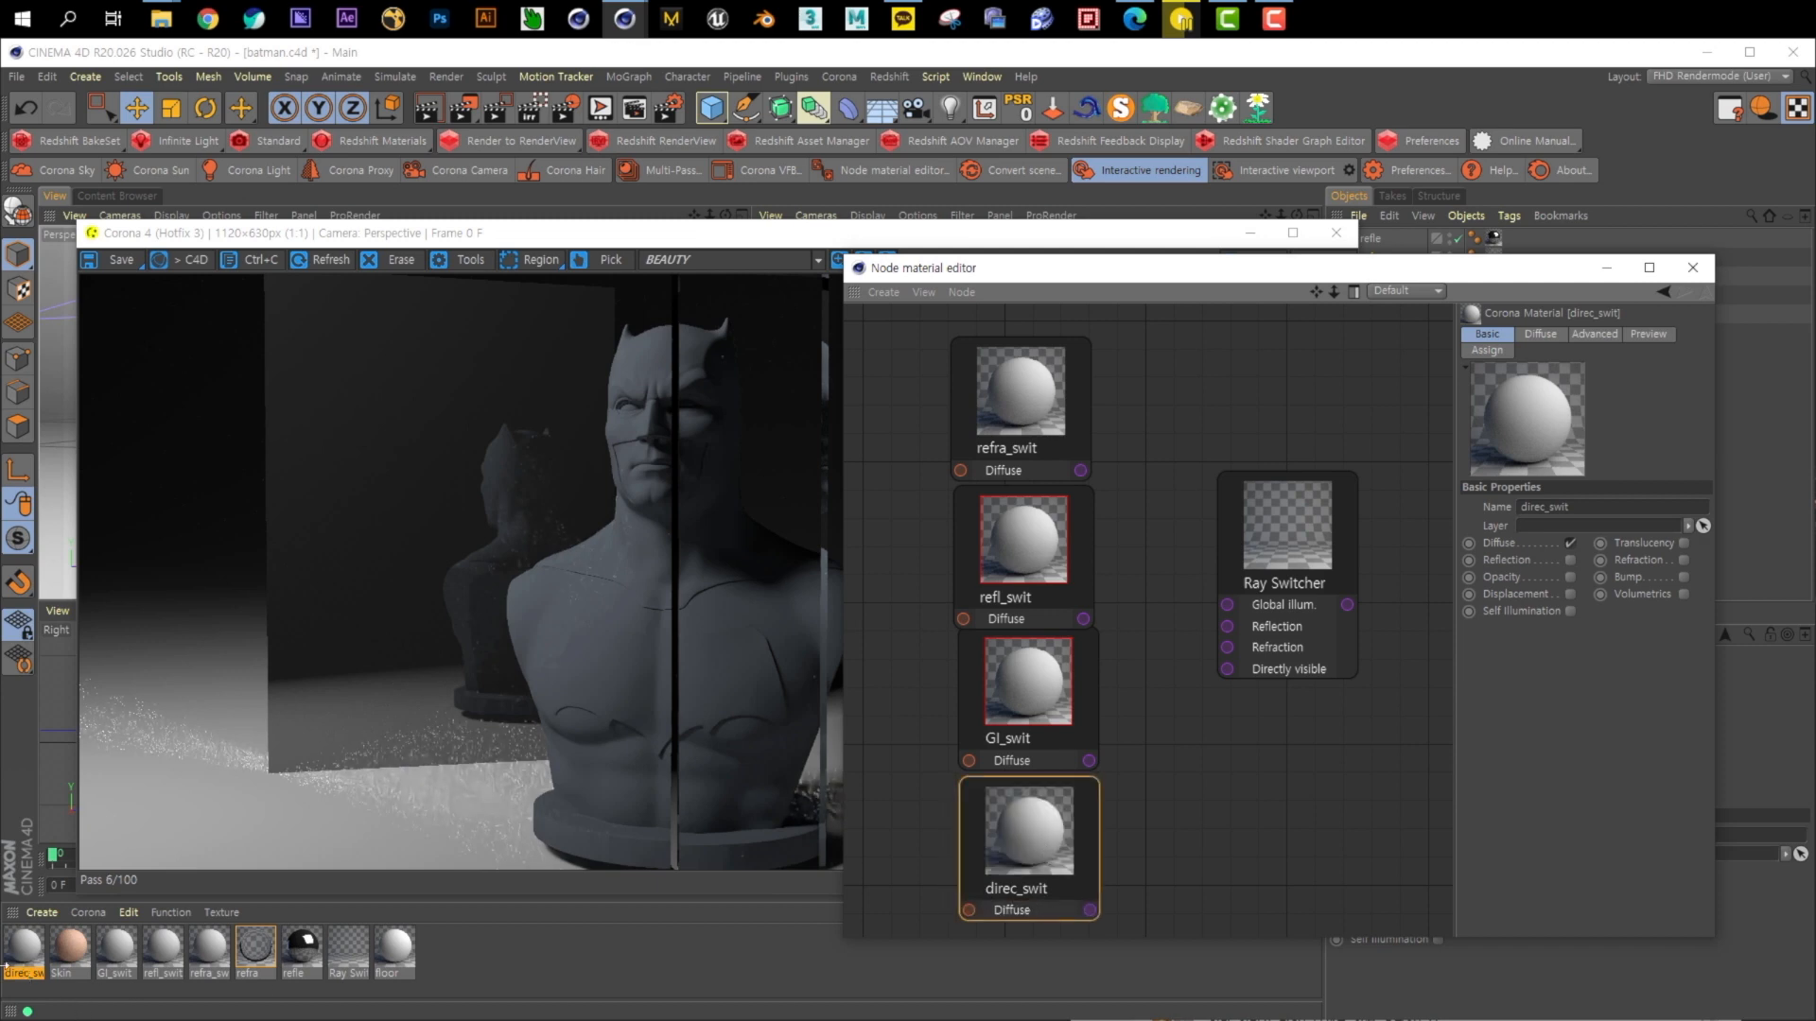
double_click(25, 945)
left_click(761, 129)
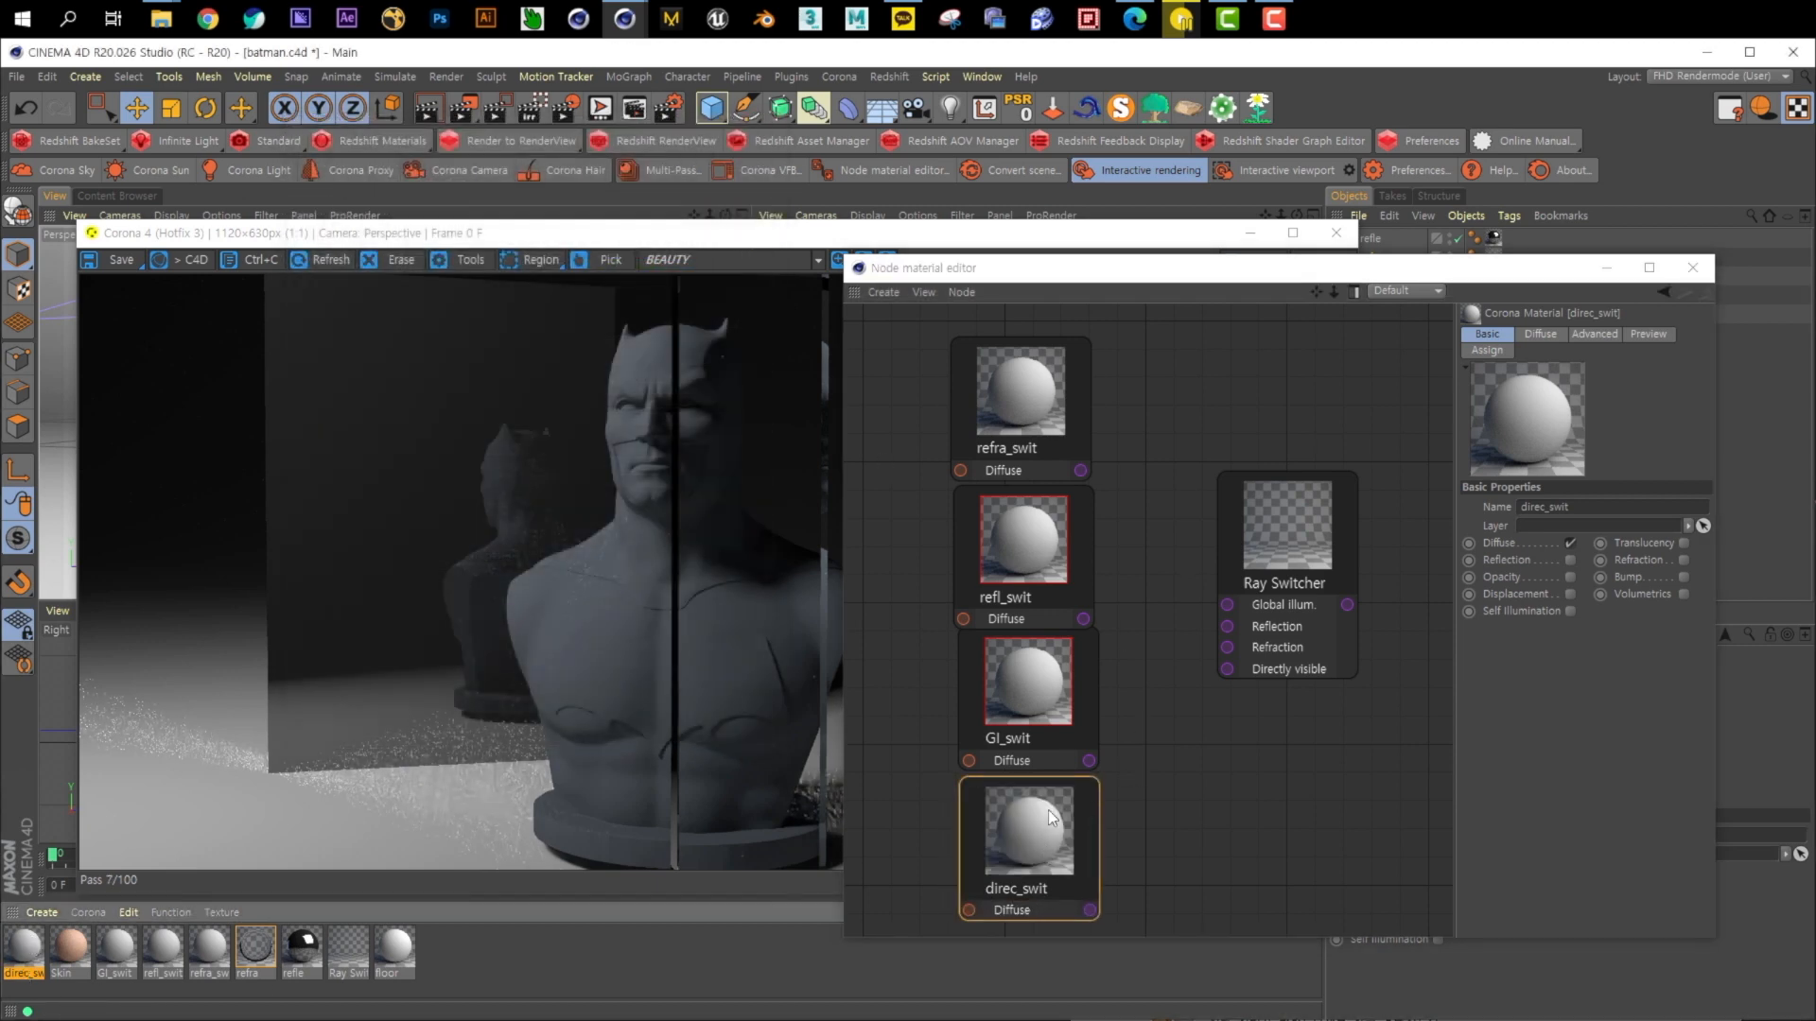
Set direc_swit's diffuse color to dark blue (H 214°, S 86%, V 24%) and connect it to the Ray Switcher's Directly visible input
left_click(1541, 334)
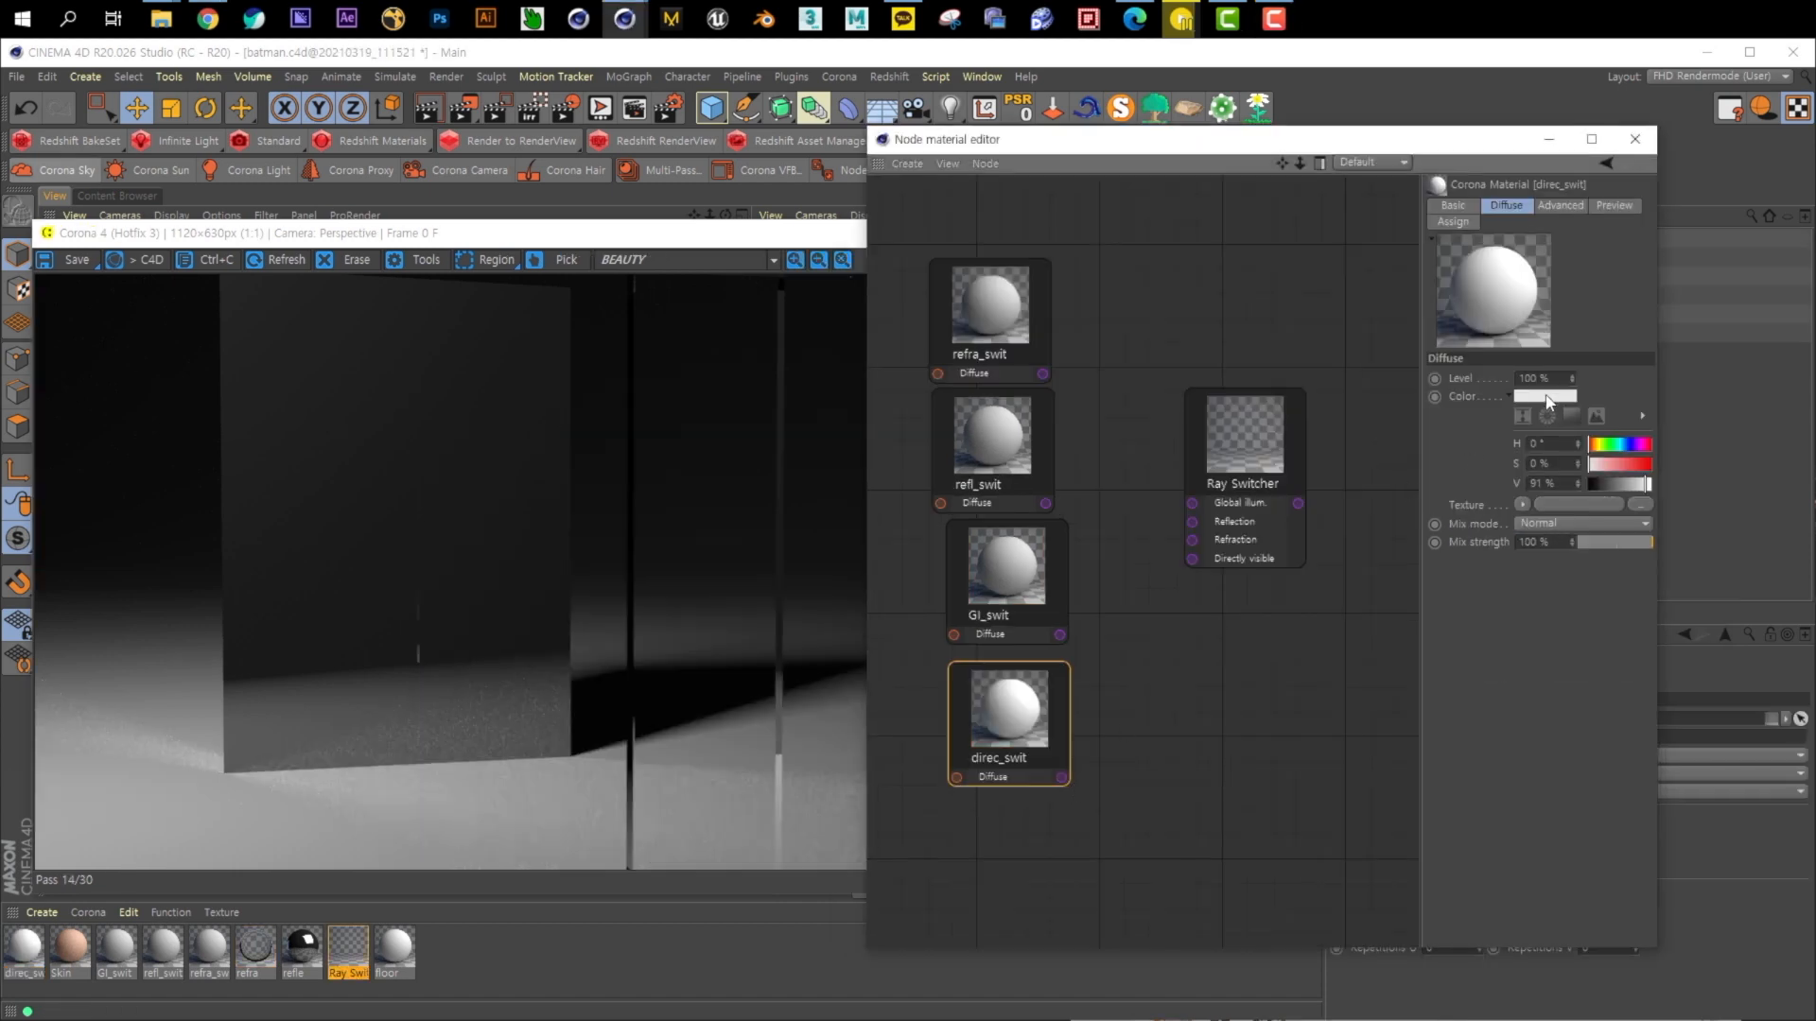
left_click(1552, 395)
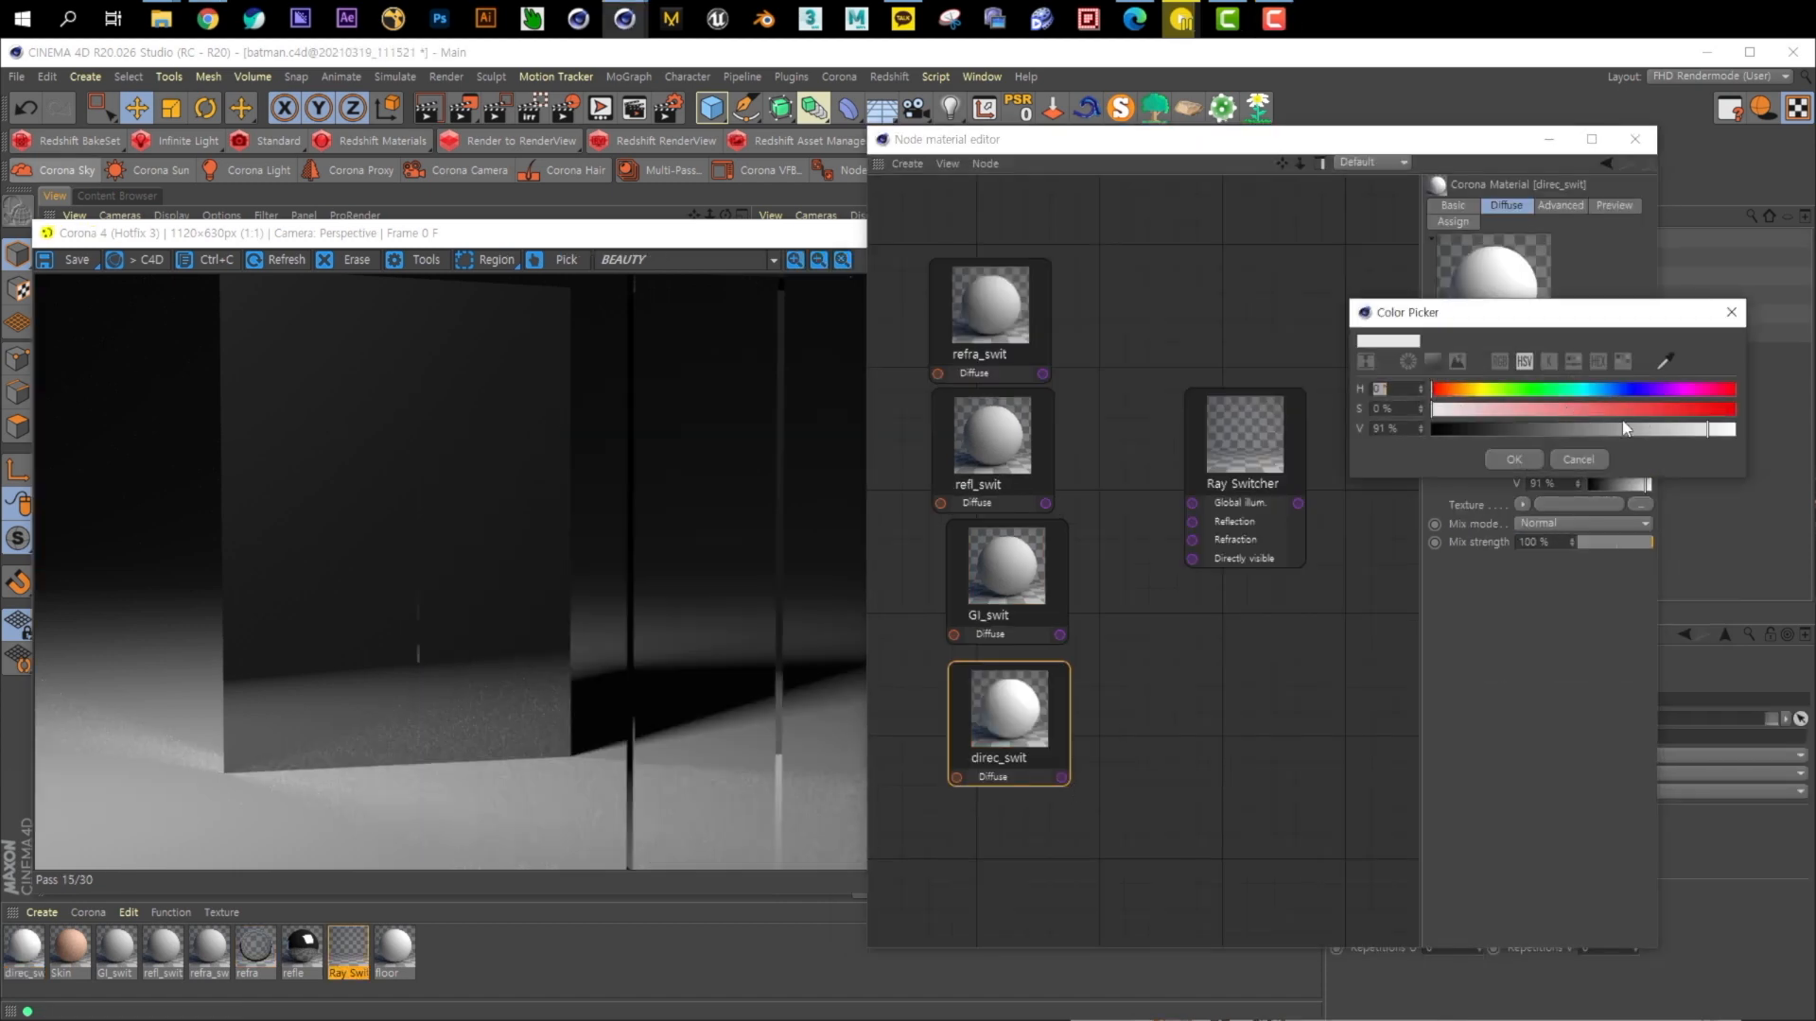
left_click_drag(1471, 395, 1692, 409)
mouse_move(1487, 433)
left_mouse_down()
mouse_move(1471, 431)
mouse_move(1518, 432)
left_mouse_up()
left_click(1514, 459)
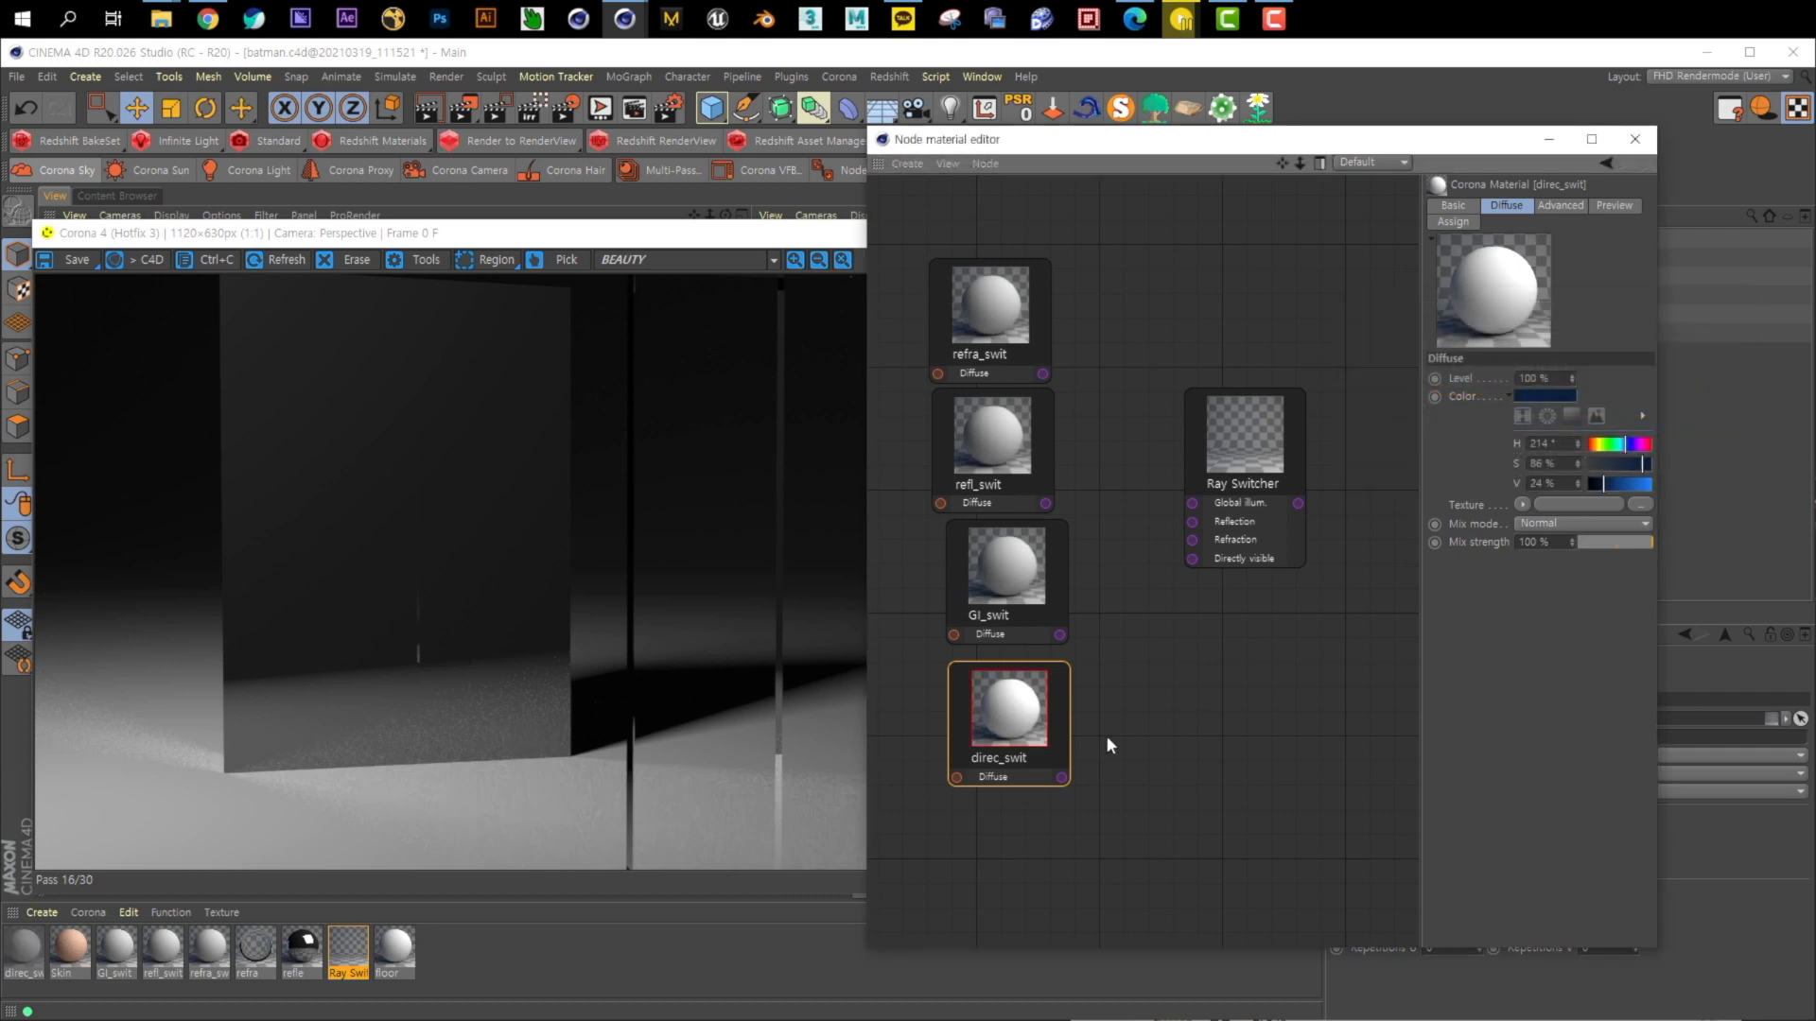
left_click_drag(1060, 774, 1190, 559)
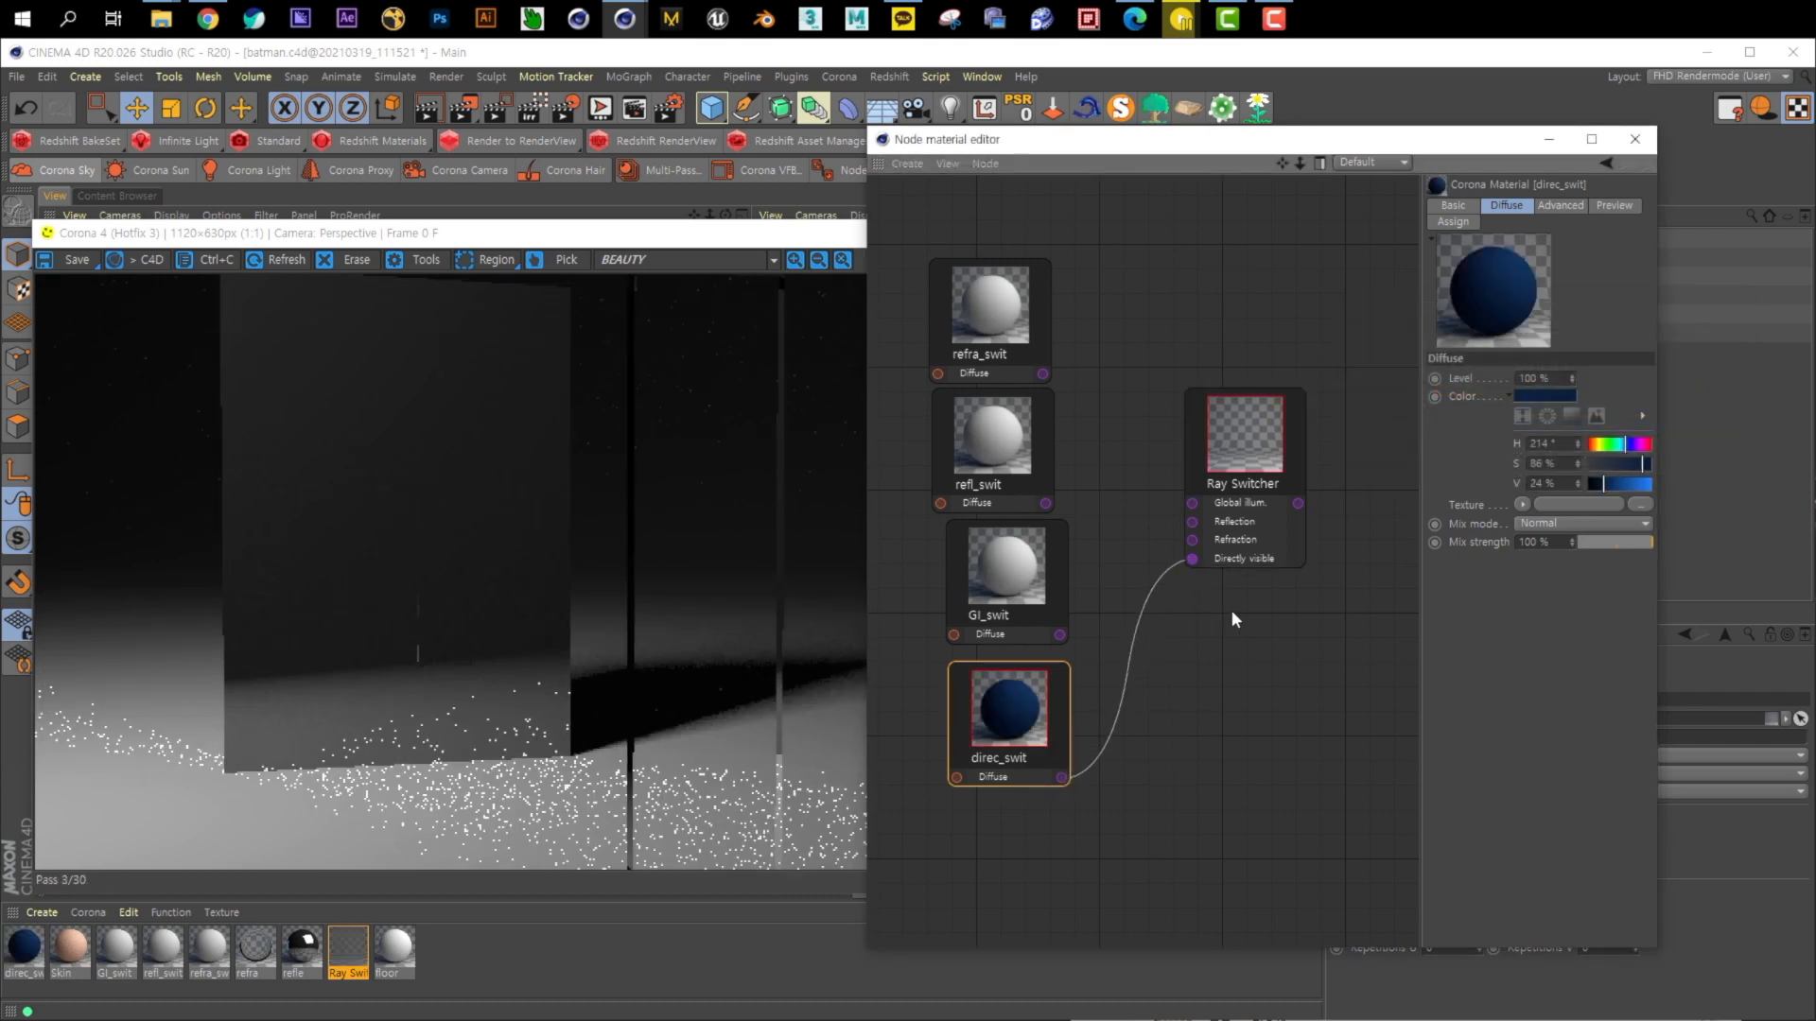
Reapply the Ray Switcher material to the batman object's material tag
left_click_drag(1226, 143, 1237, 603)
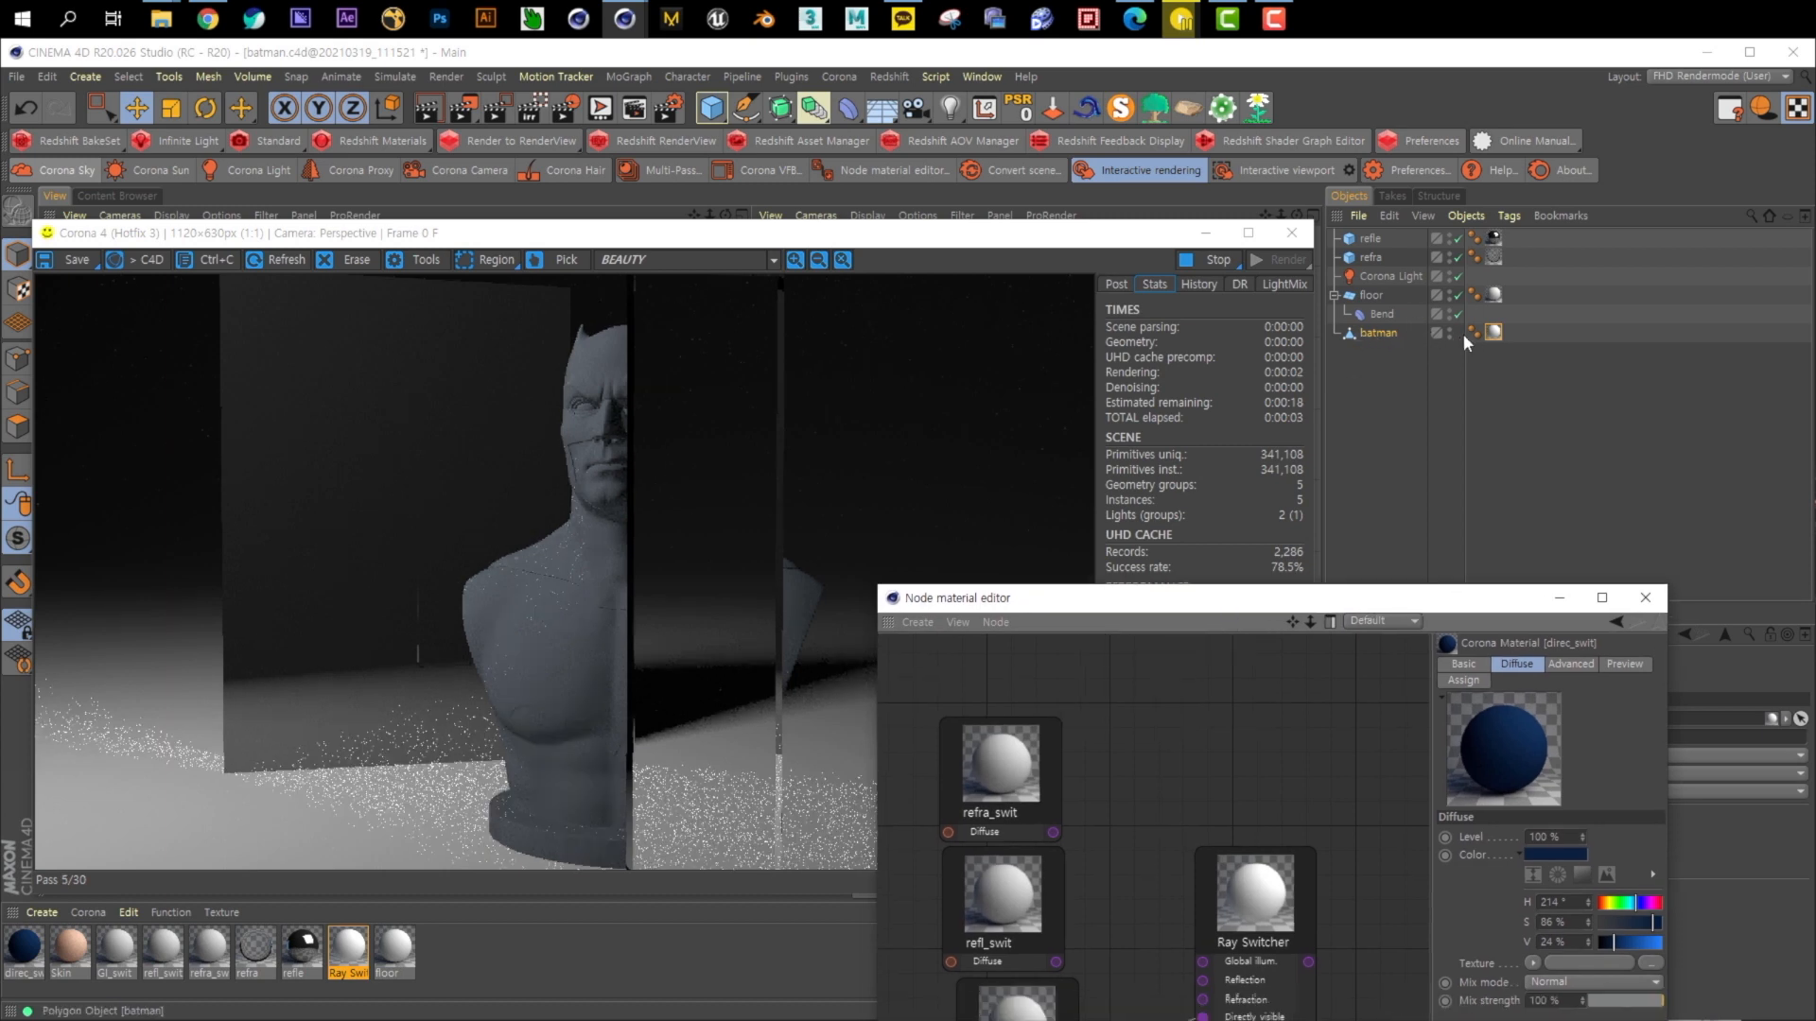
left_click(346, 946)
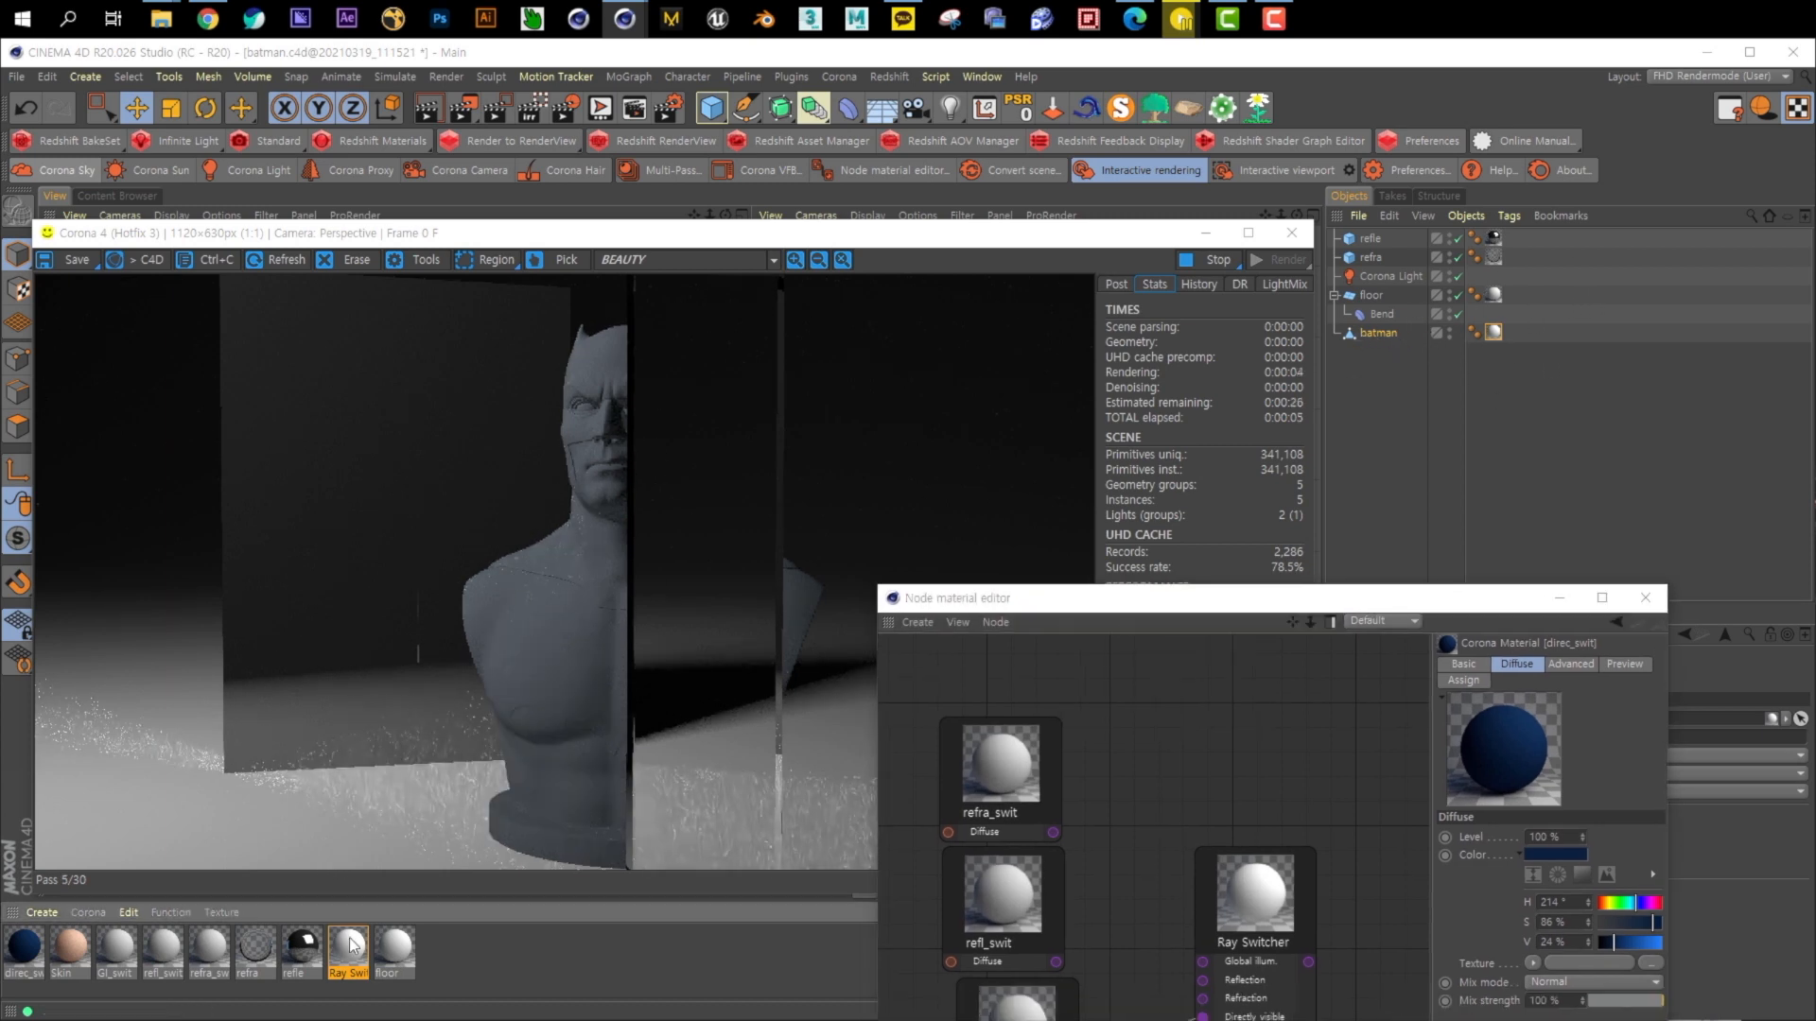
left_click_drag(1497, 338, 1497, 338)
left_click_drag(1371, 598, 978, 243)
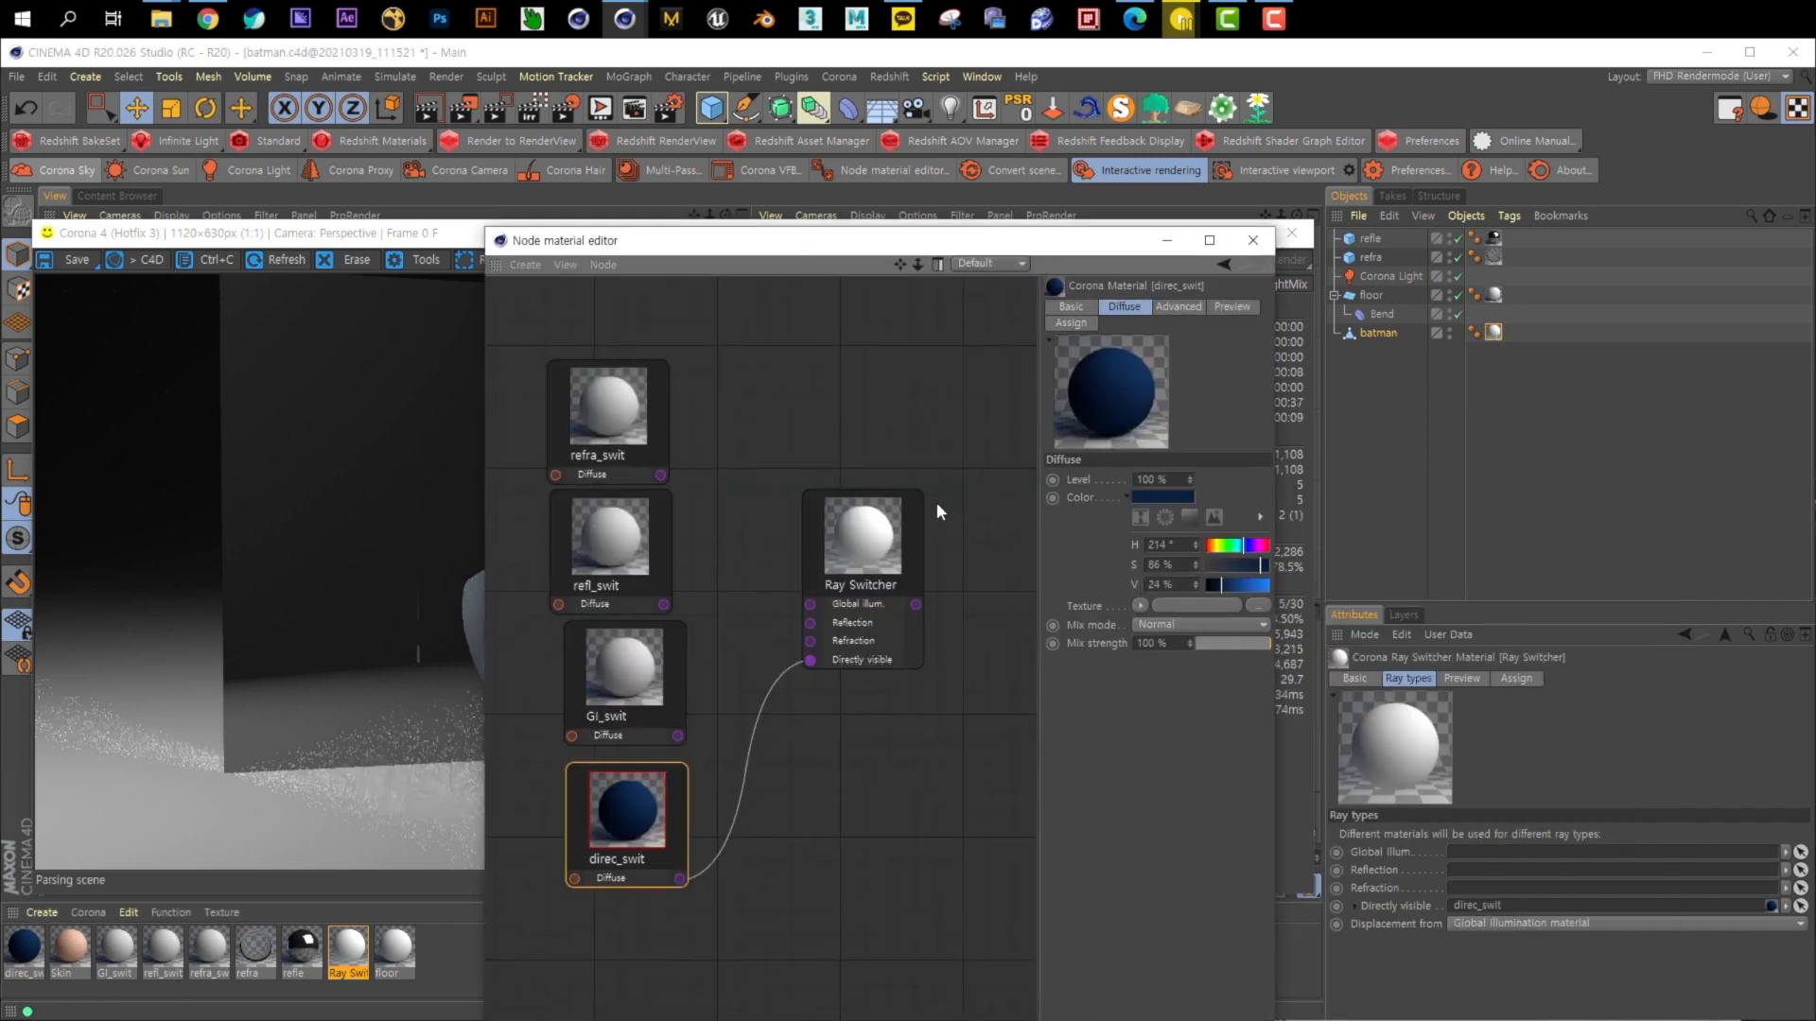
left_click(880, 517)
left_click_drag(1125, 392, 1496, 337)
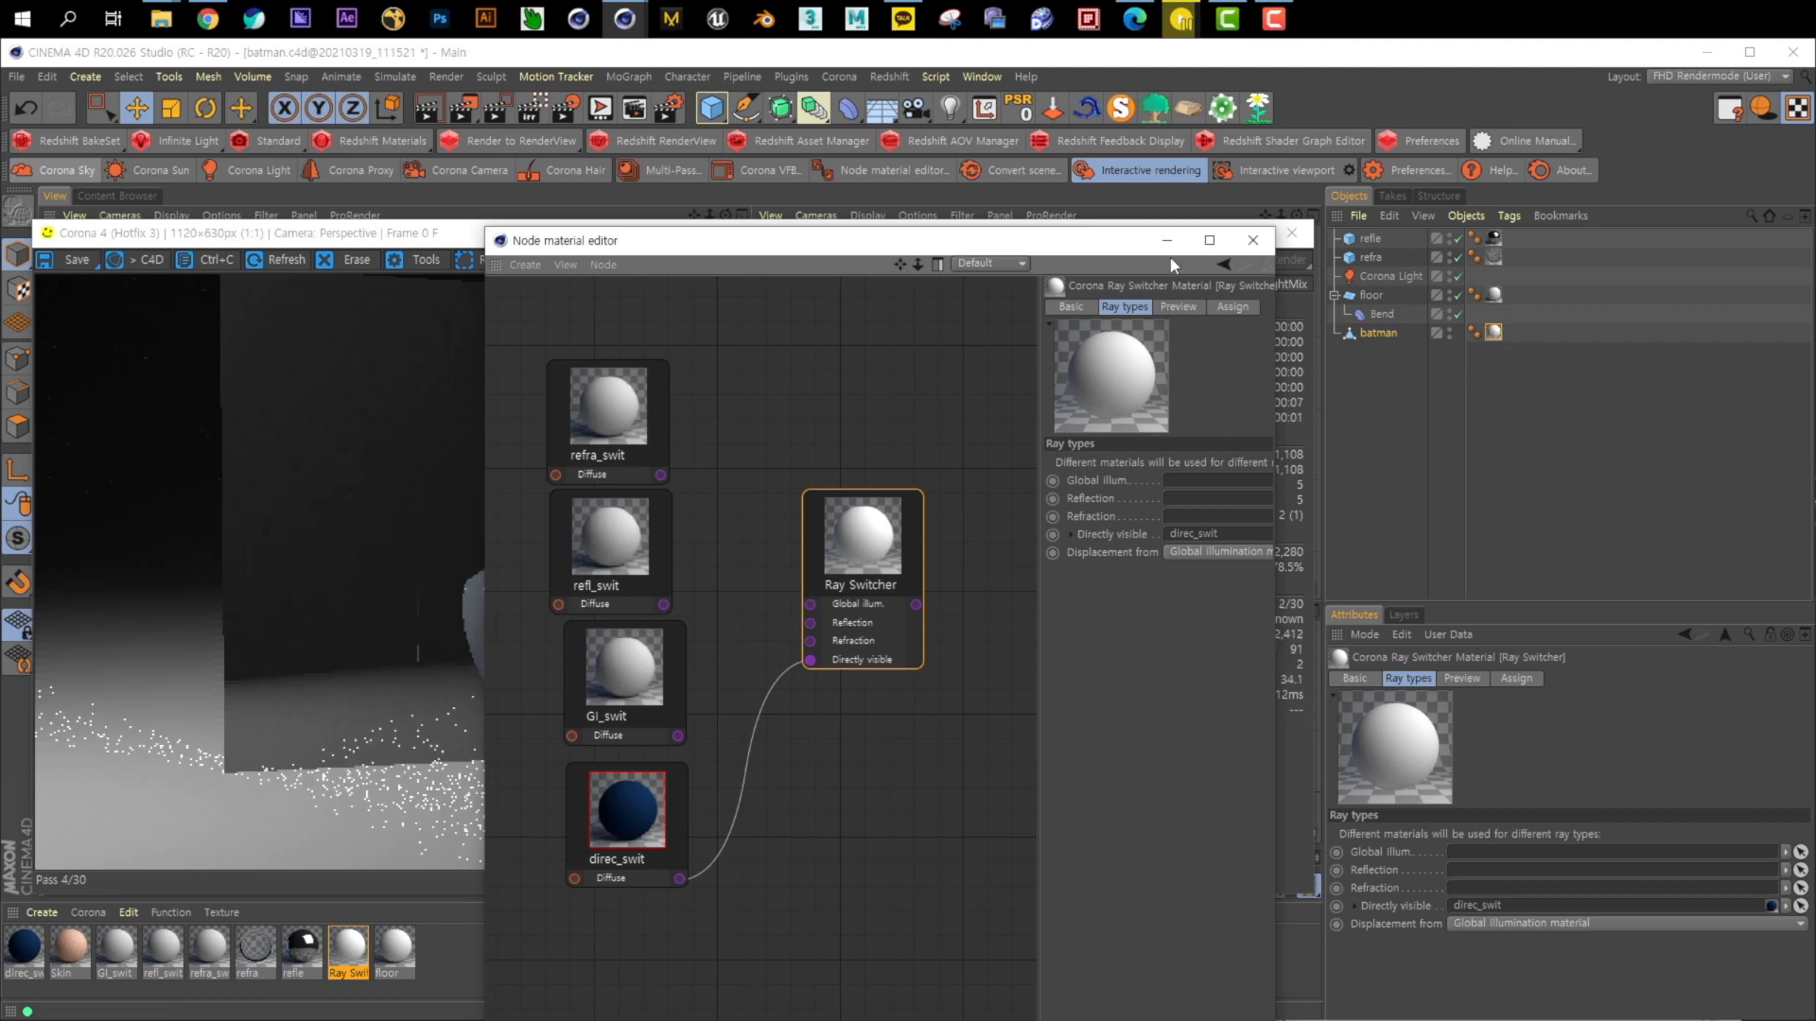
left_click_drag(1012, 251, 1421, 219)
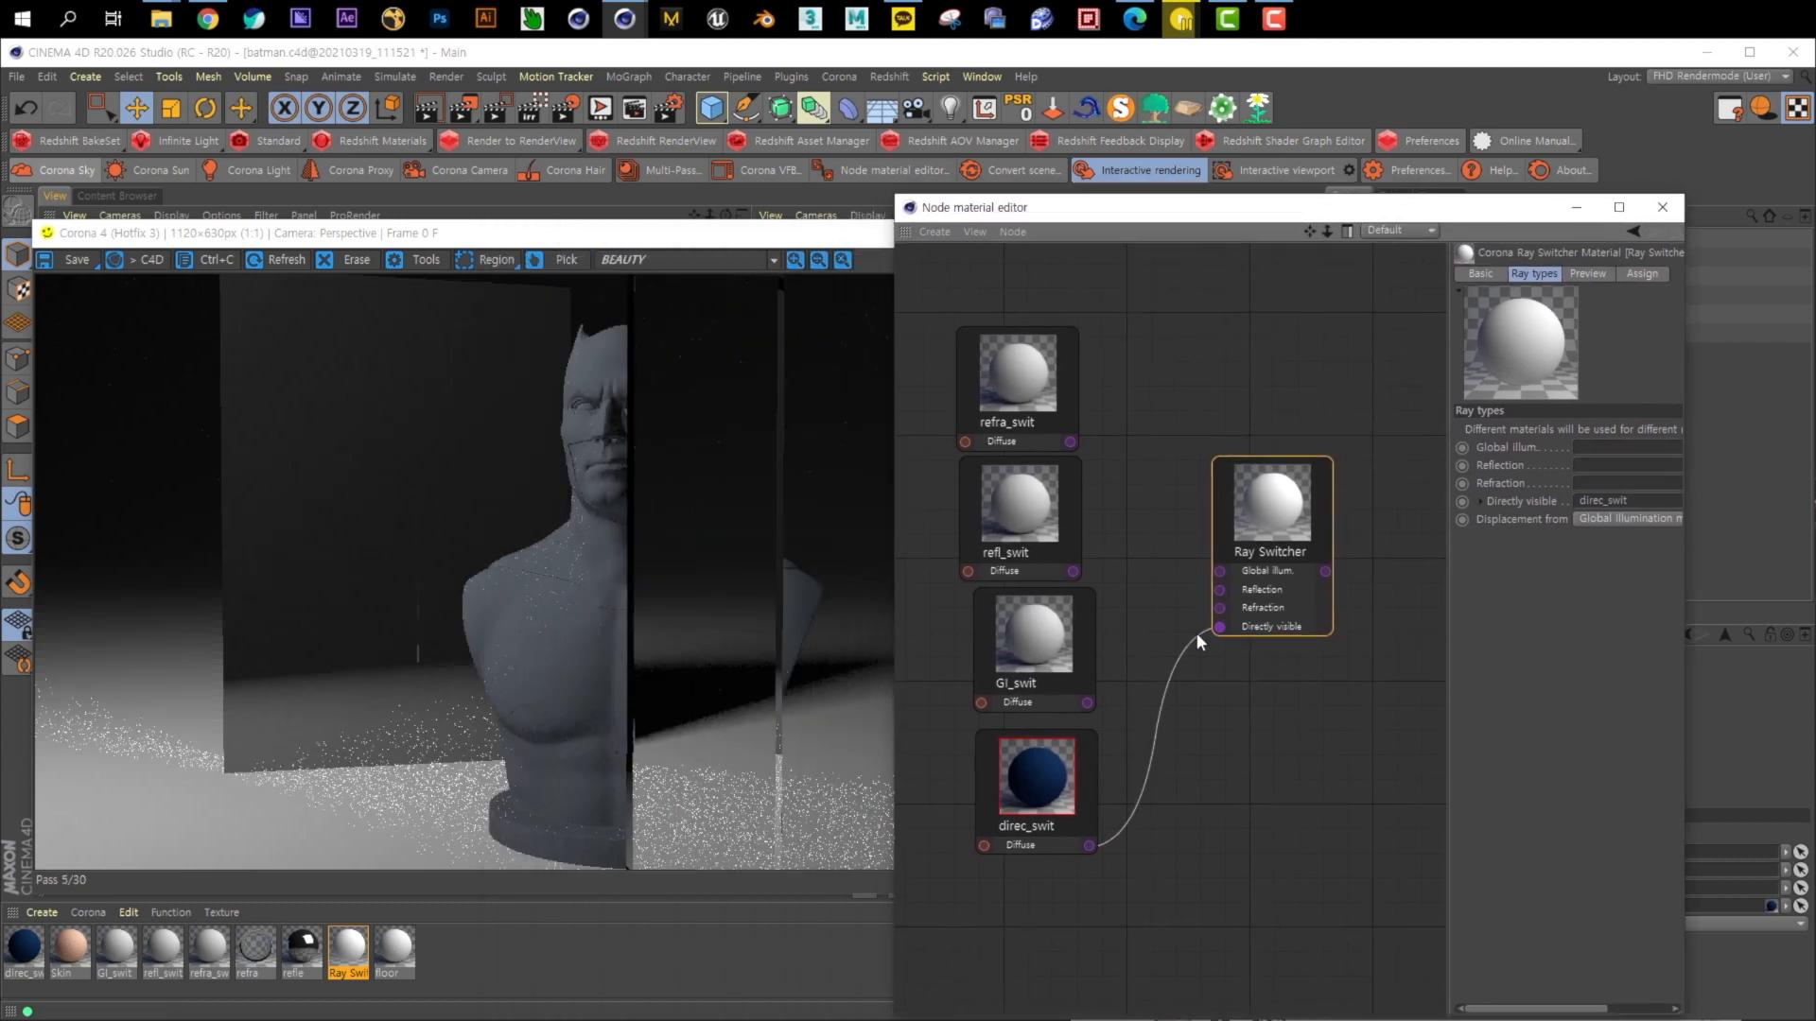
Disconnect direc_swit from the Ray Switcher's Directly visible input and reconnect it
left_click(1195, 633)
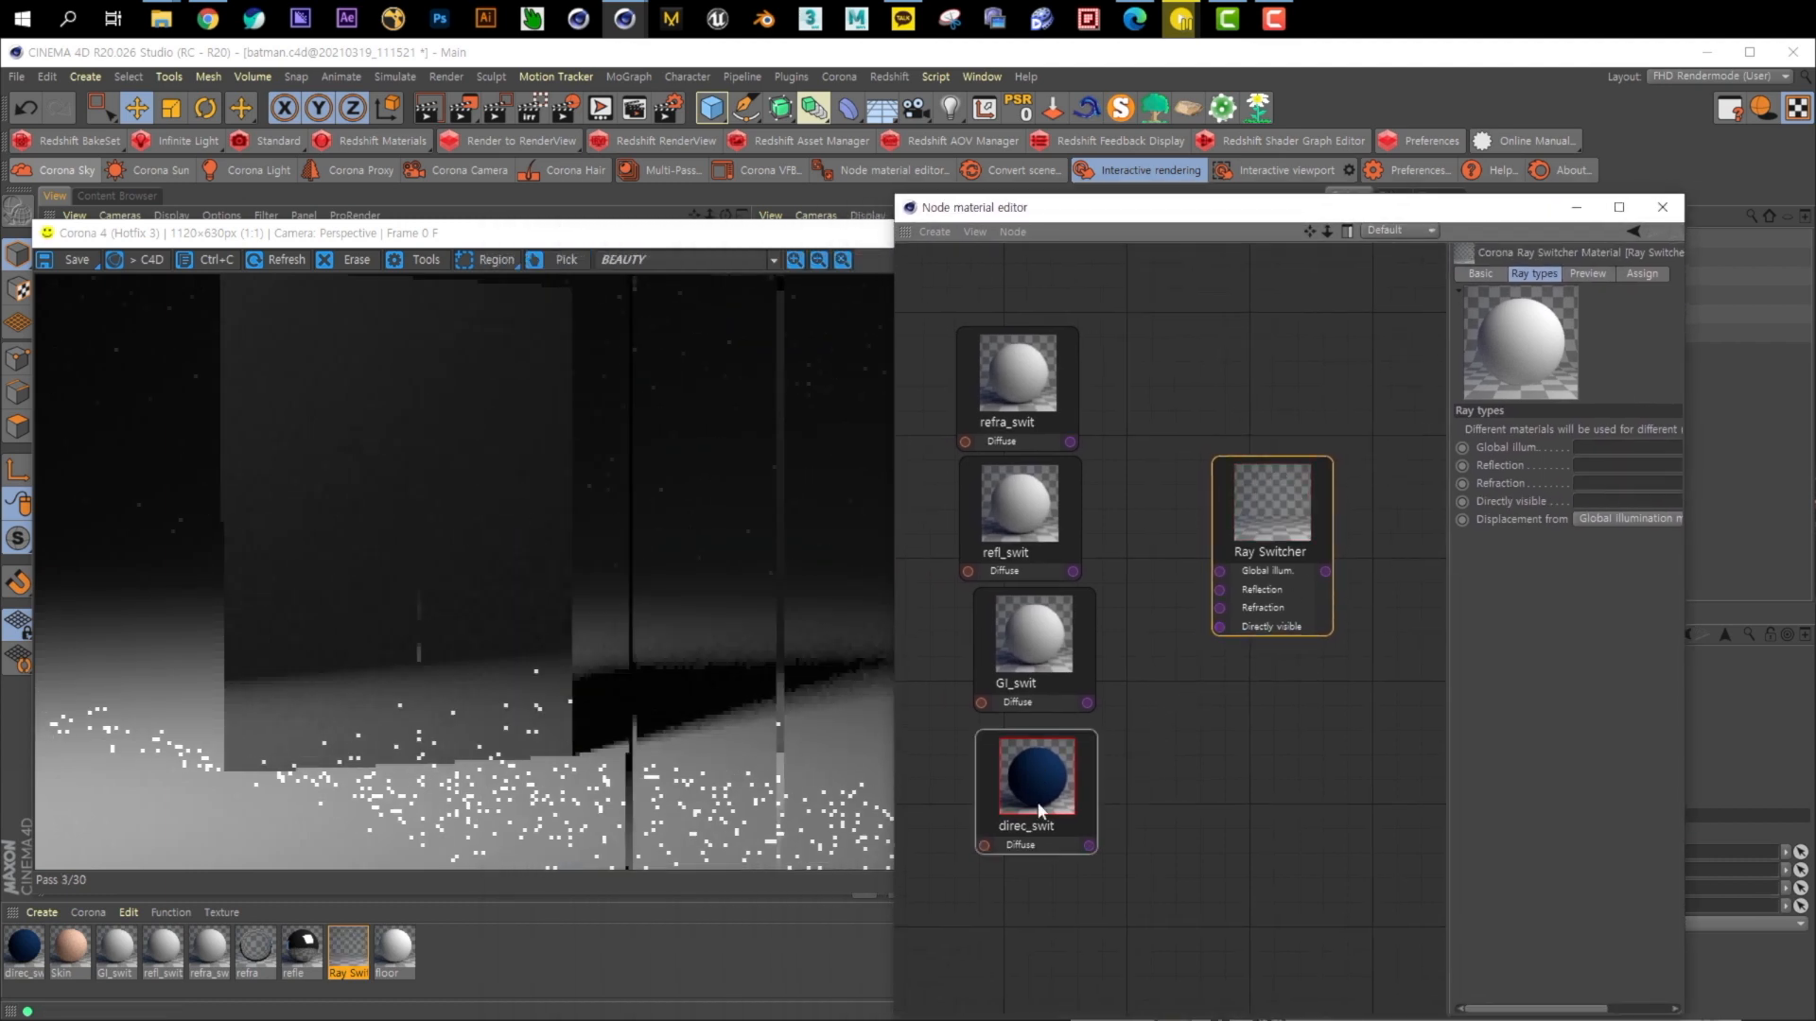
left_click_drag(1089, 844, 1217, 628)
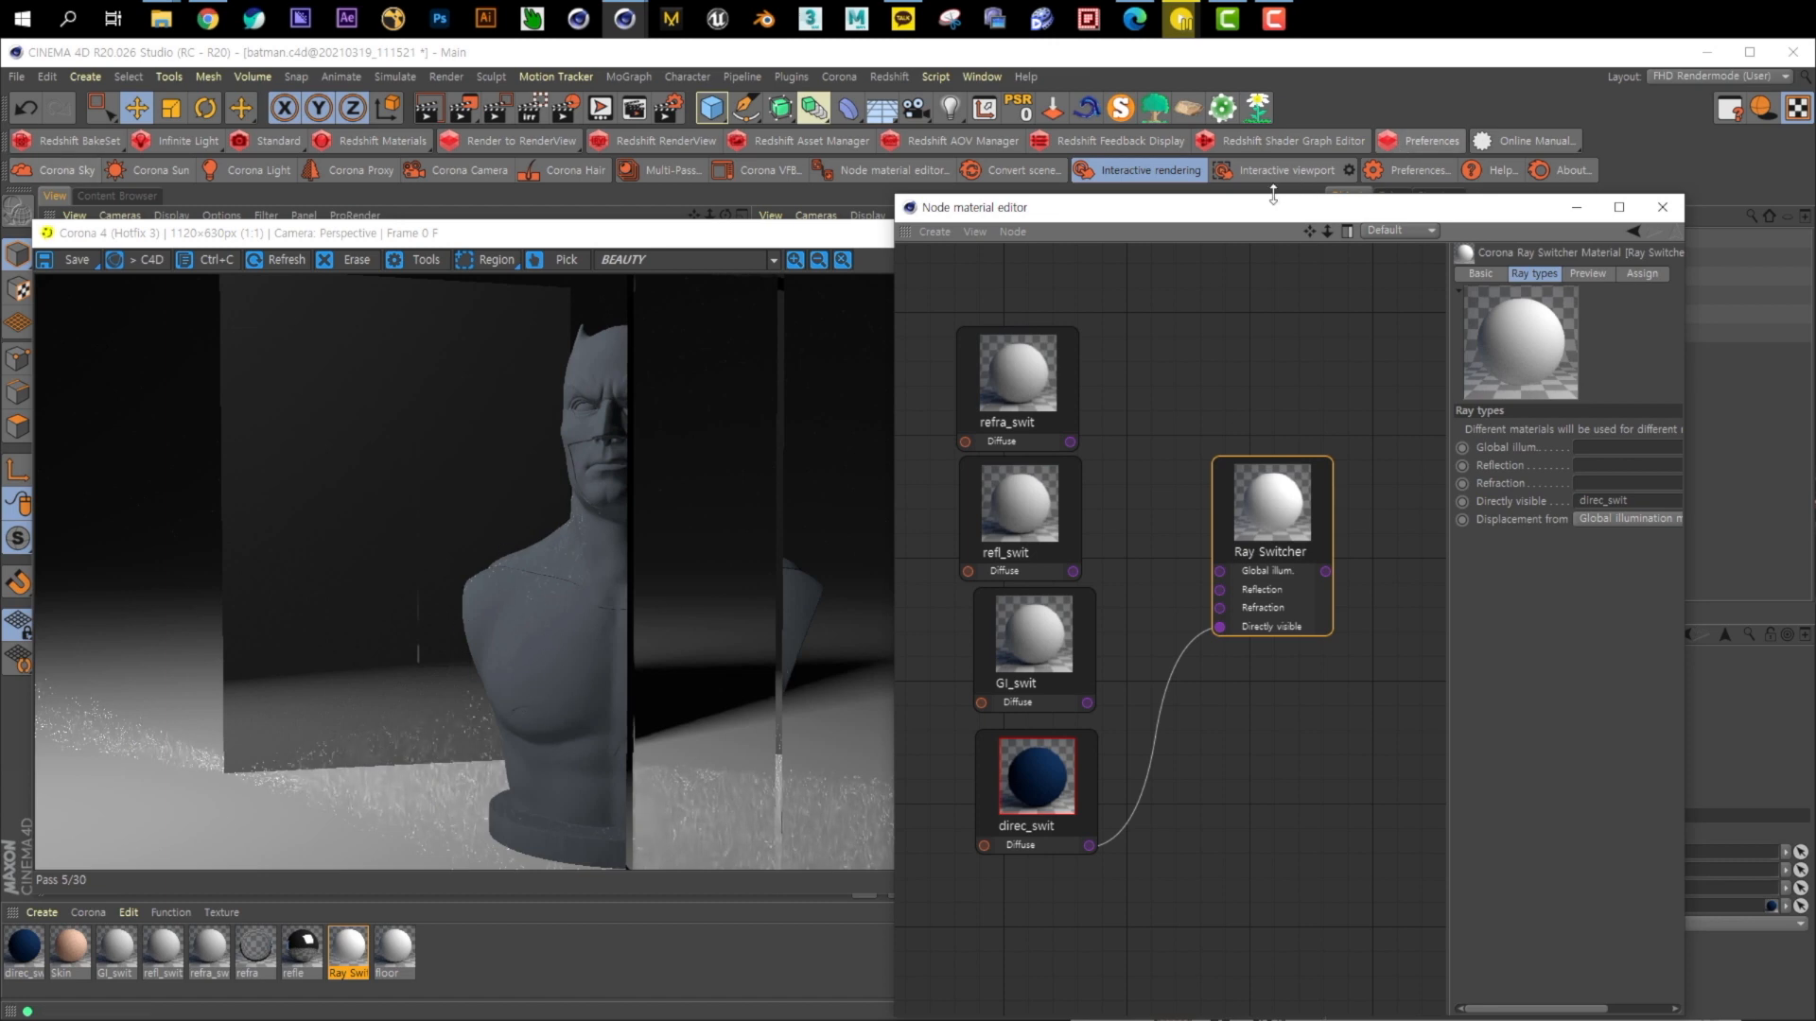
Set GI_swit's diffuse color to turquoise (H 176°, S 100%, V 77%) and connect it to the Ray Switcher's Global illum. input
left_click_drag(1245, 210, 1276, 145)
left_click(1064, 567)
left_click(1050, 438)
left_click(1049, 317)
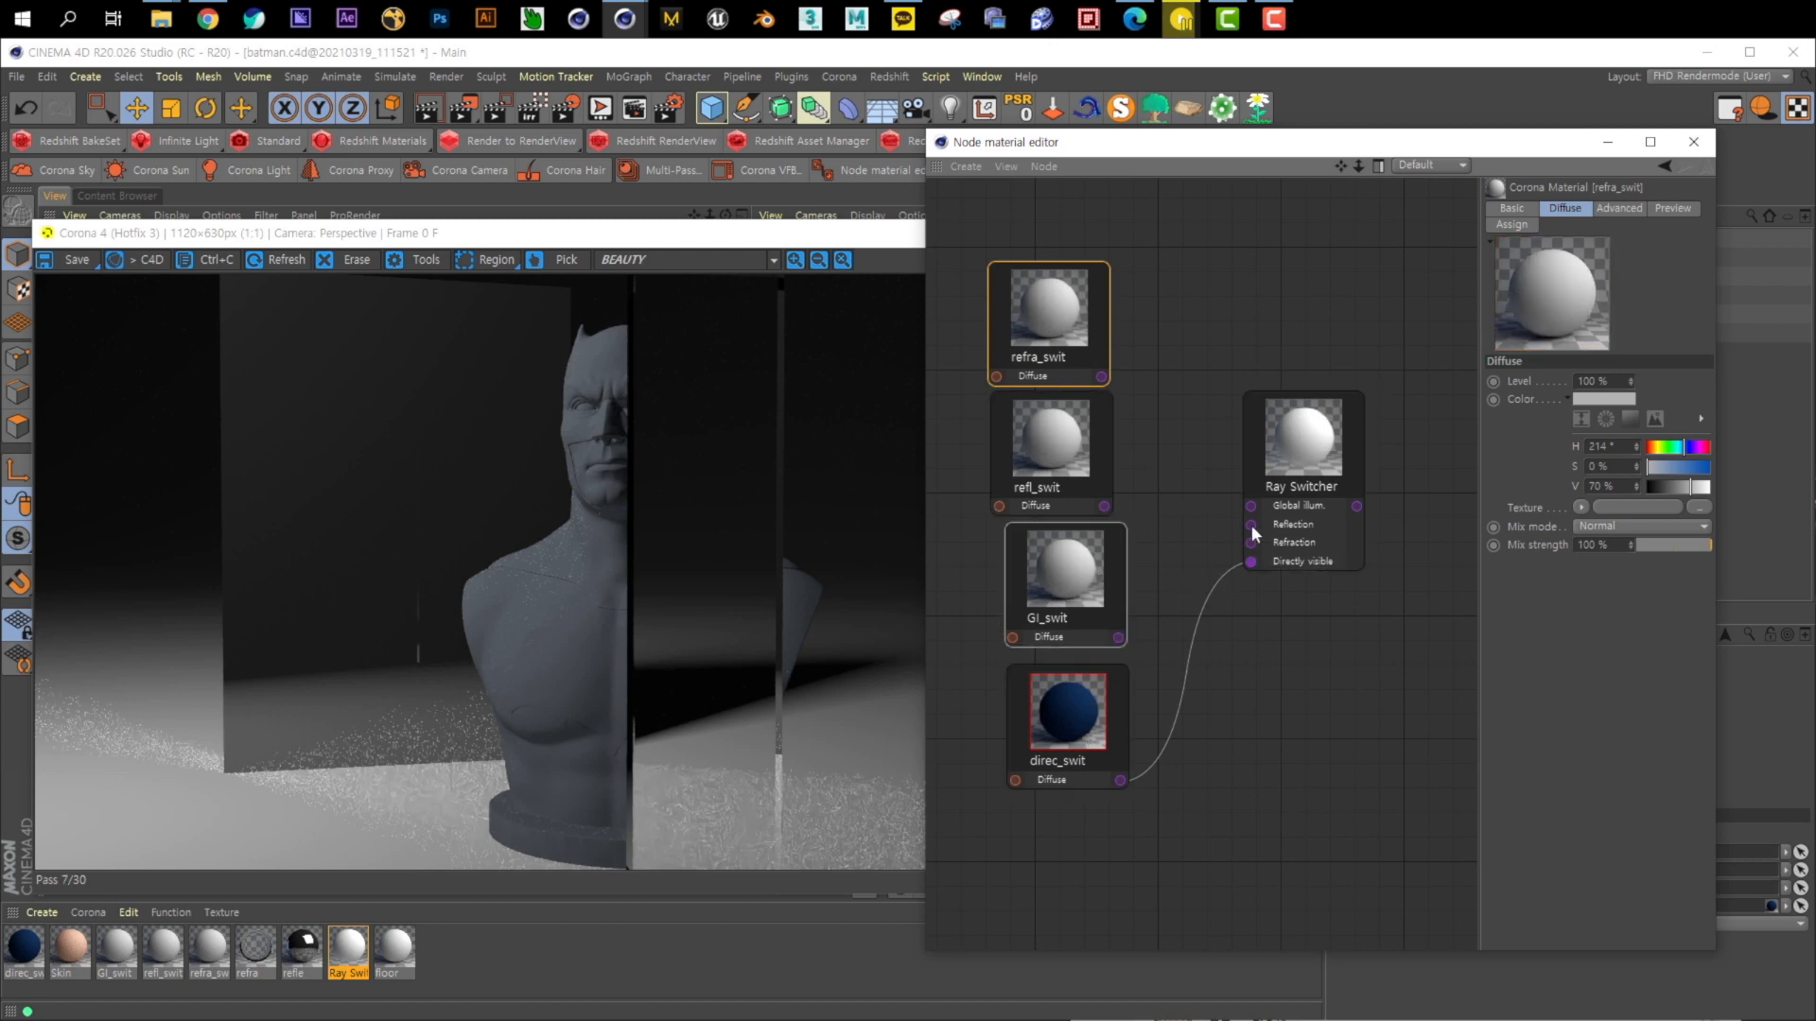
left_click(1079, 605)
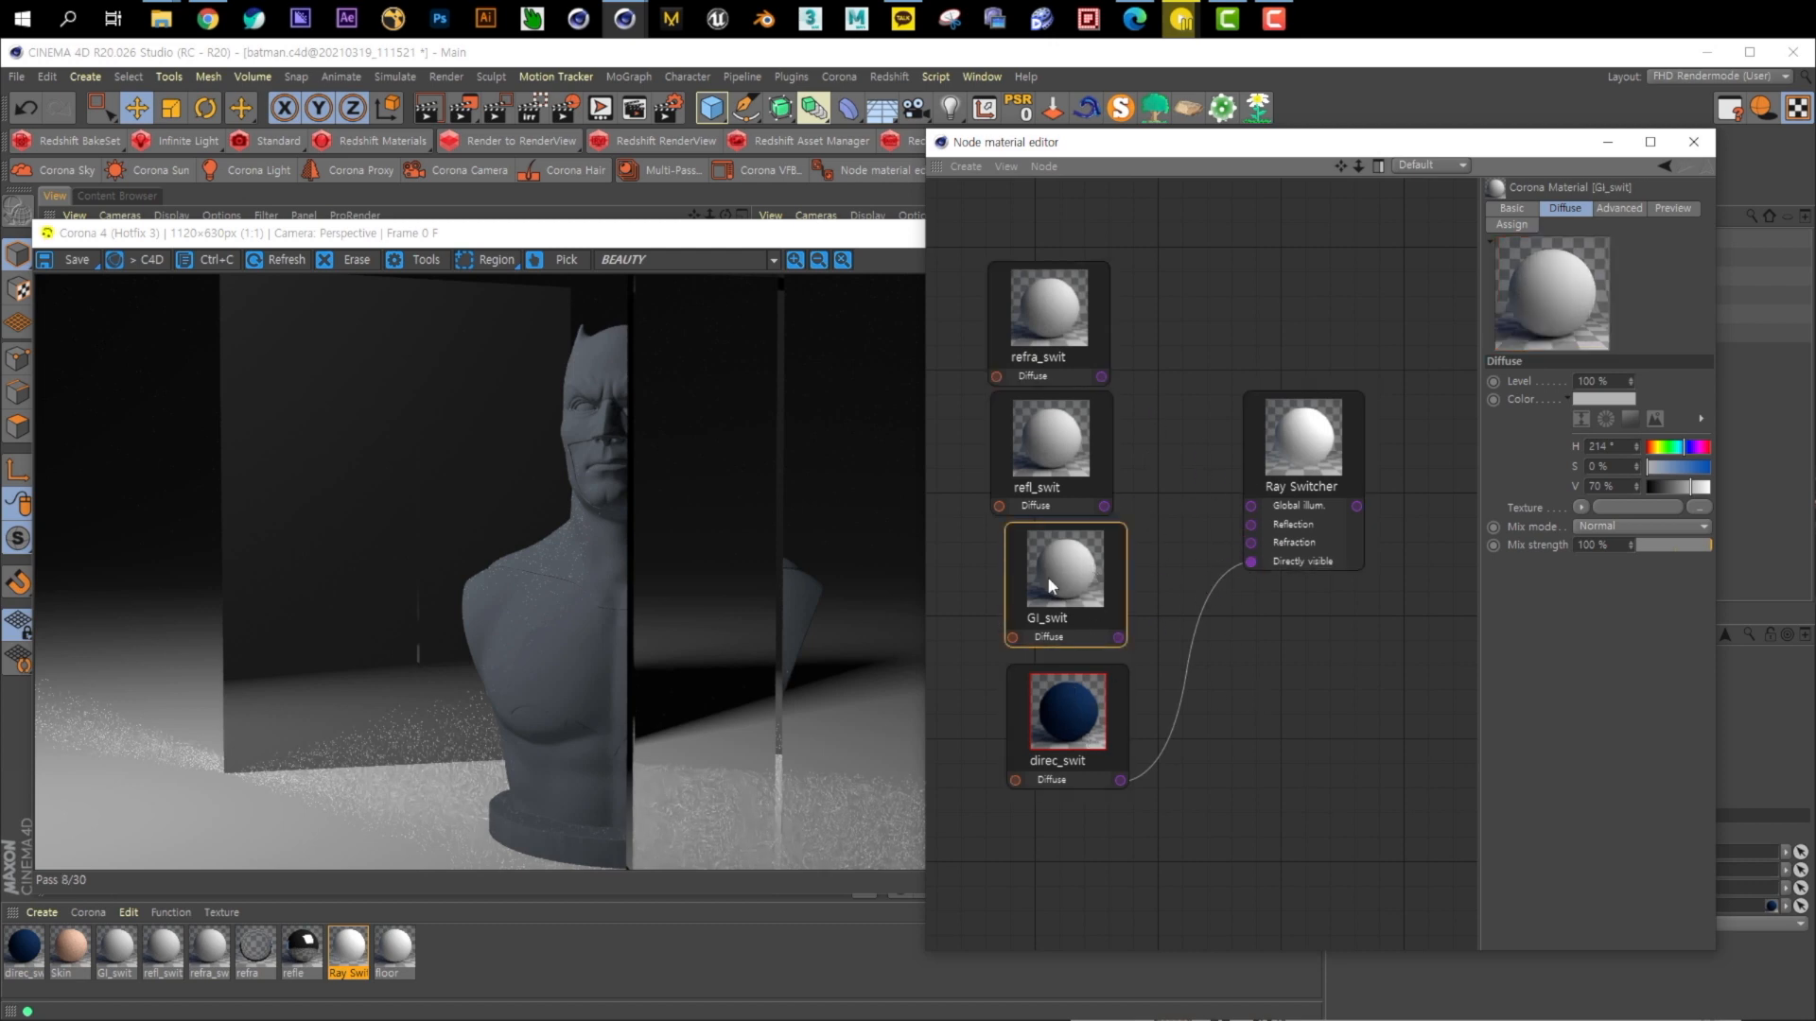
left_click_drag(1687, 450, 1656, 446)
left_click(1704, 467)
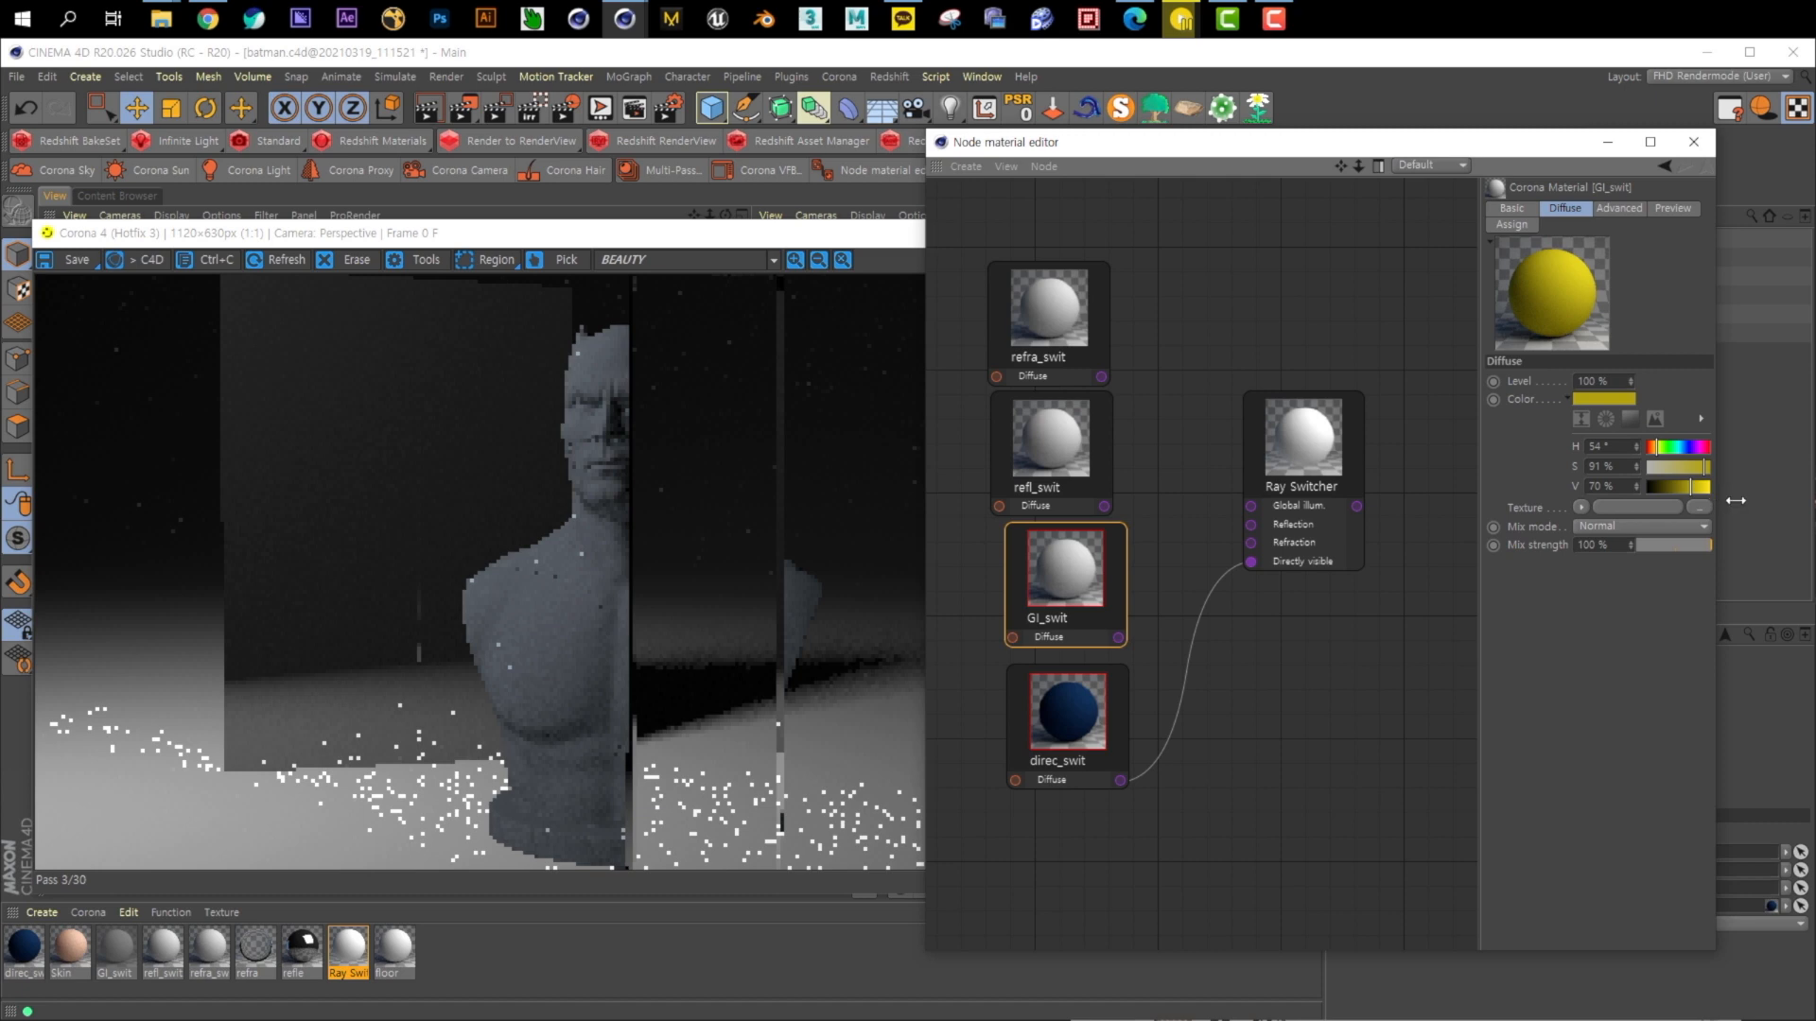
left_click_drag(1735, 500, 1804, 501)
left_click(1736, 449)
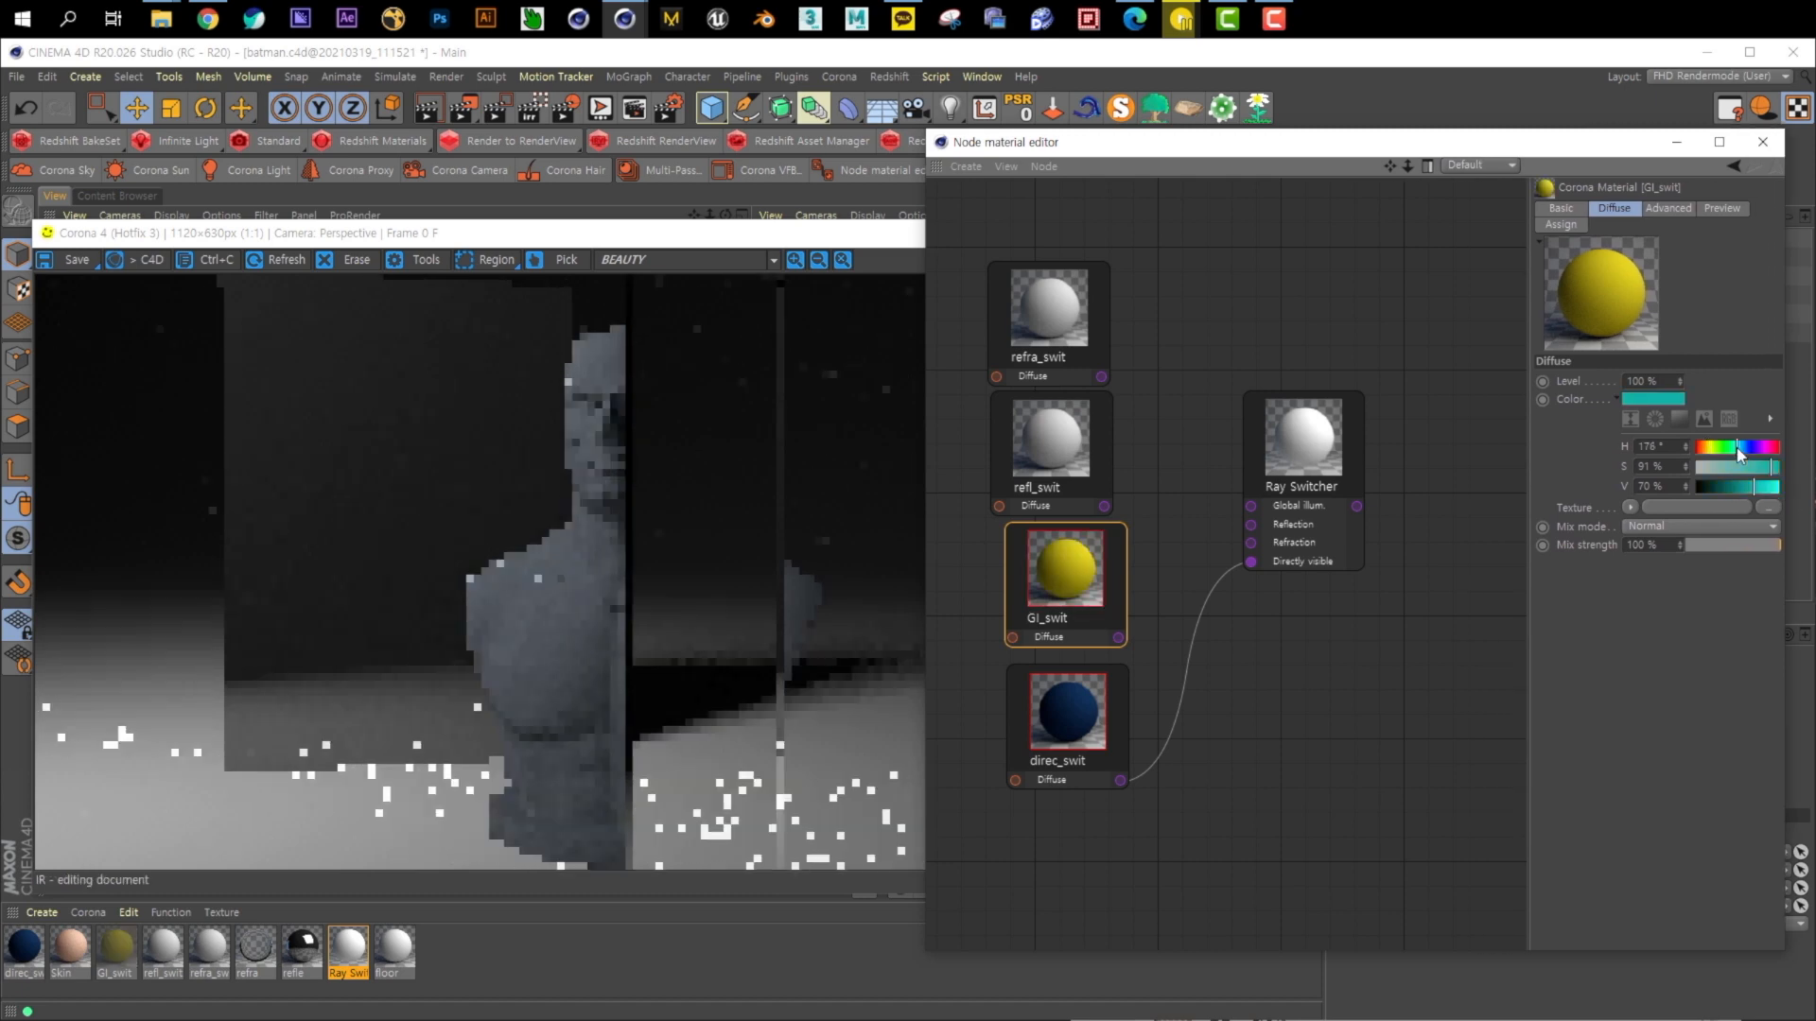
left_click(1776, 468)
left_click(1761, 490)
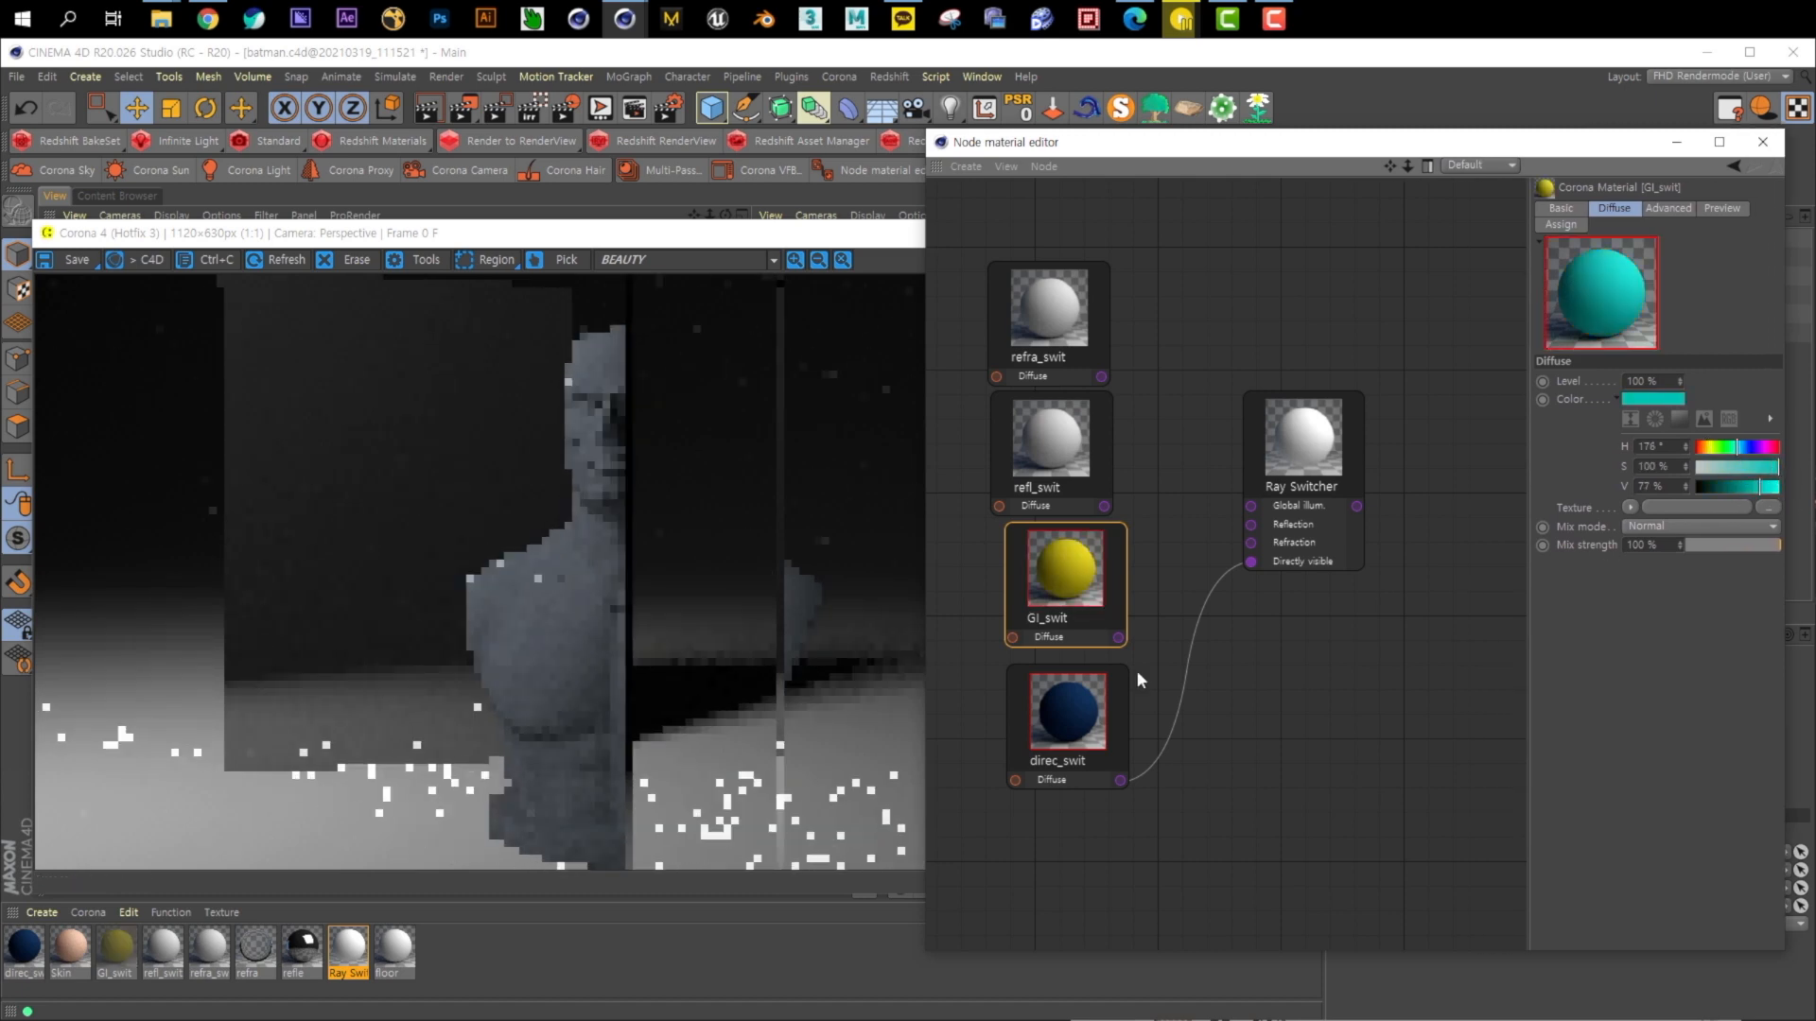
left_click_drag(1119, 637, 1250, 506)
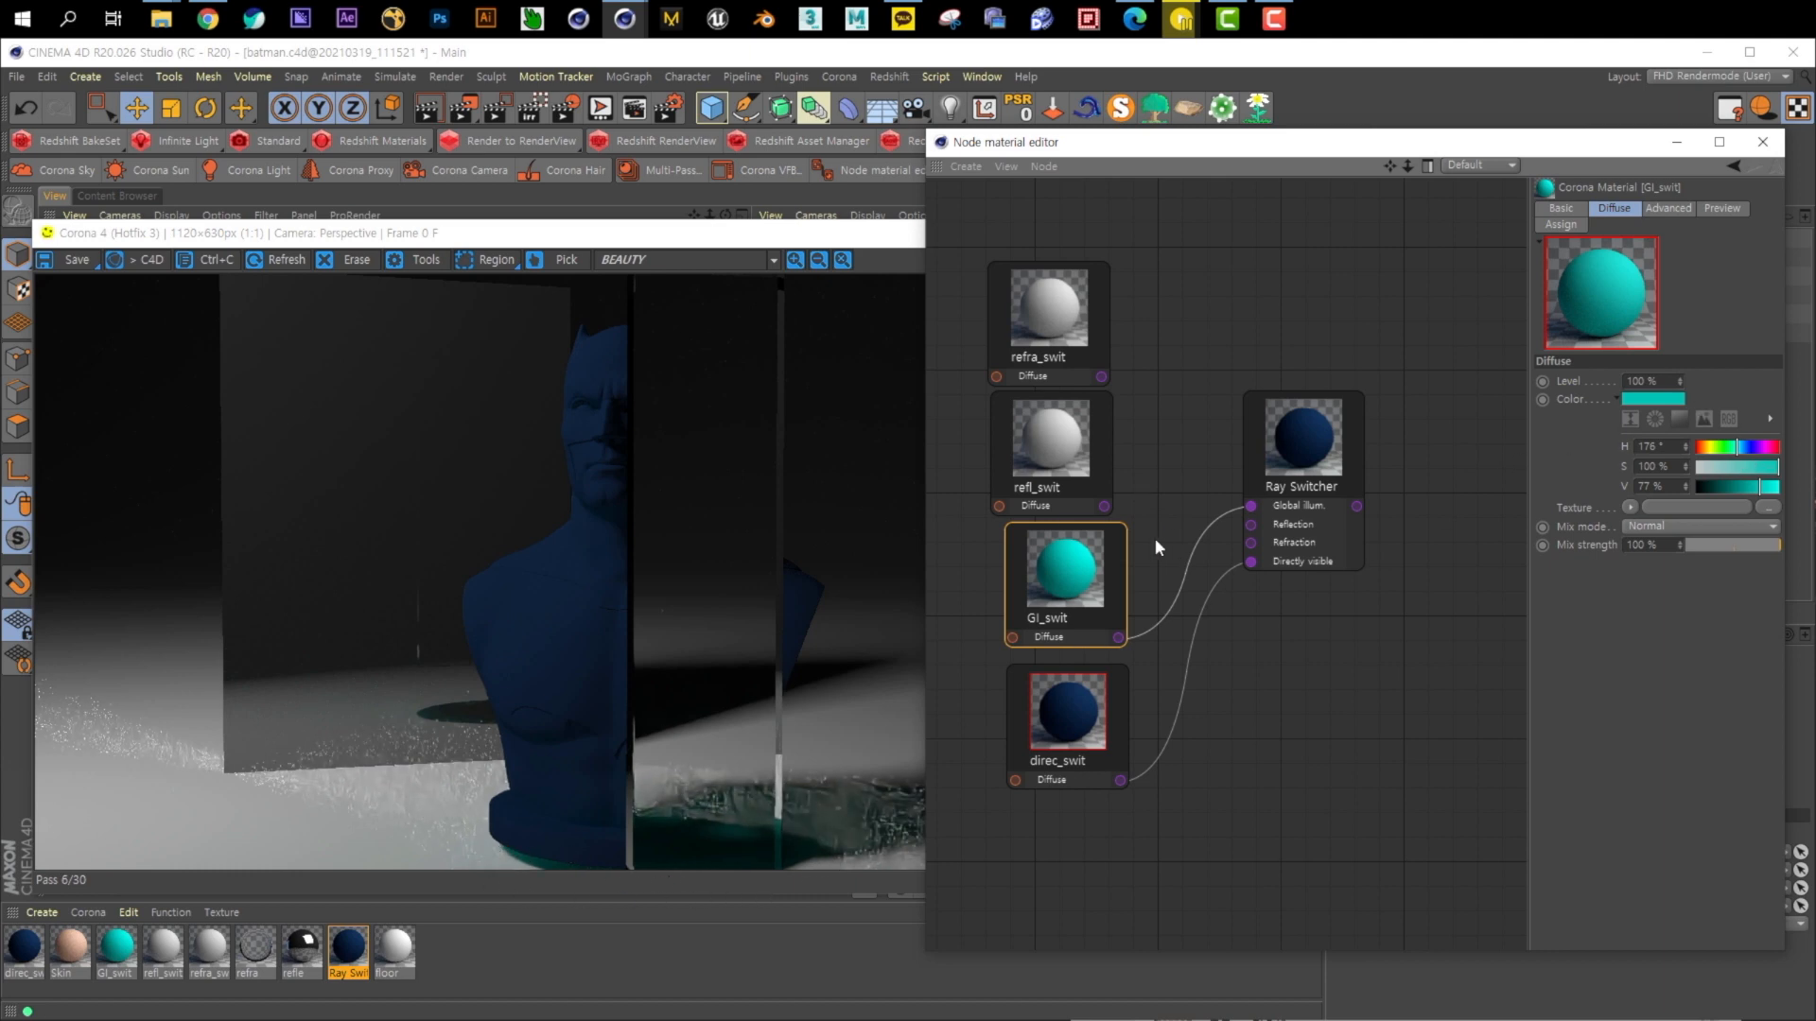
Connect refl_swit to the Ray Switcher's Reflection input and swap the positions of the GI_swit and refra_swit nodes
left_click_drag(1105, 506, 1250, 524)
left_click_drag(1088, 578, 1195, 308)
left_click_drag(1041, 342, 1048, 609)
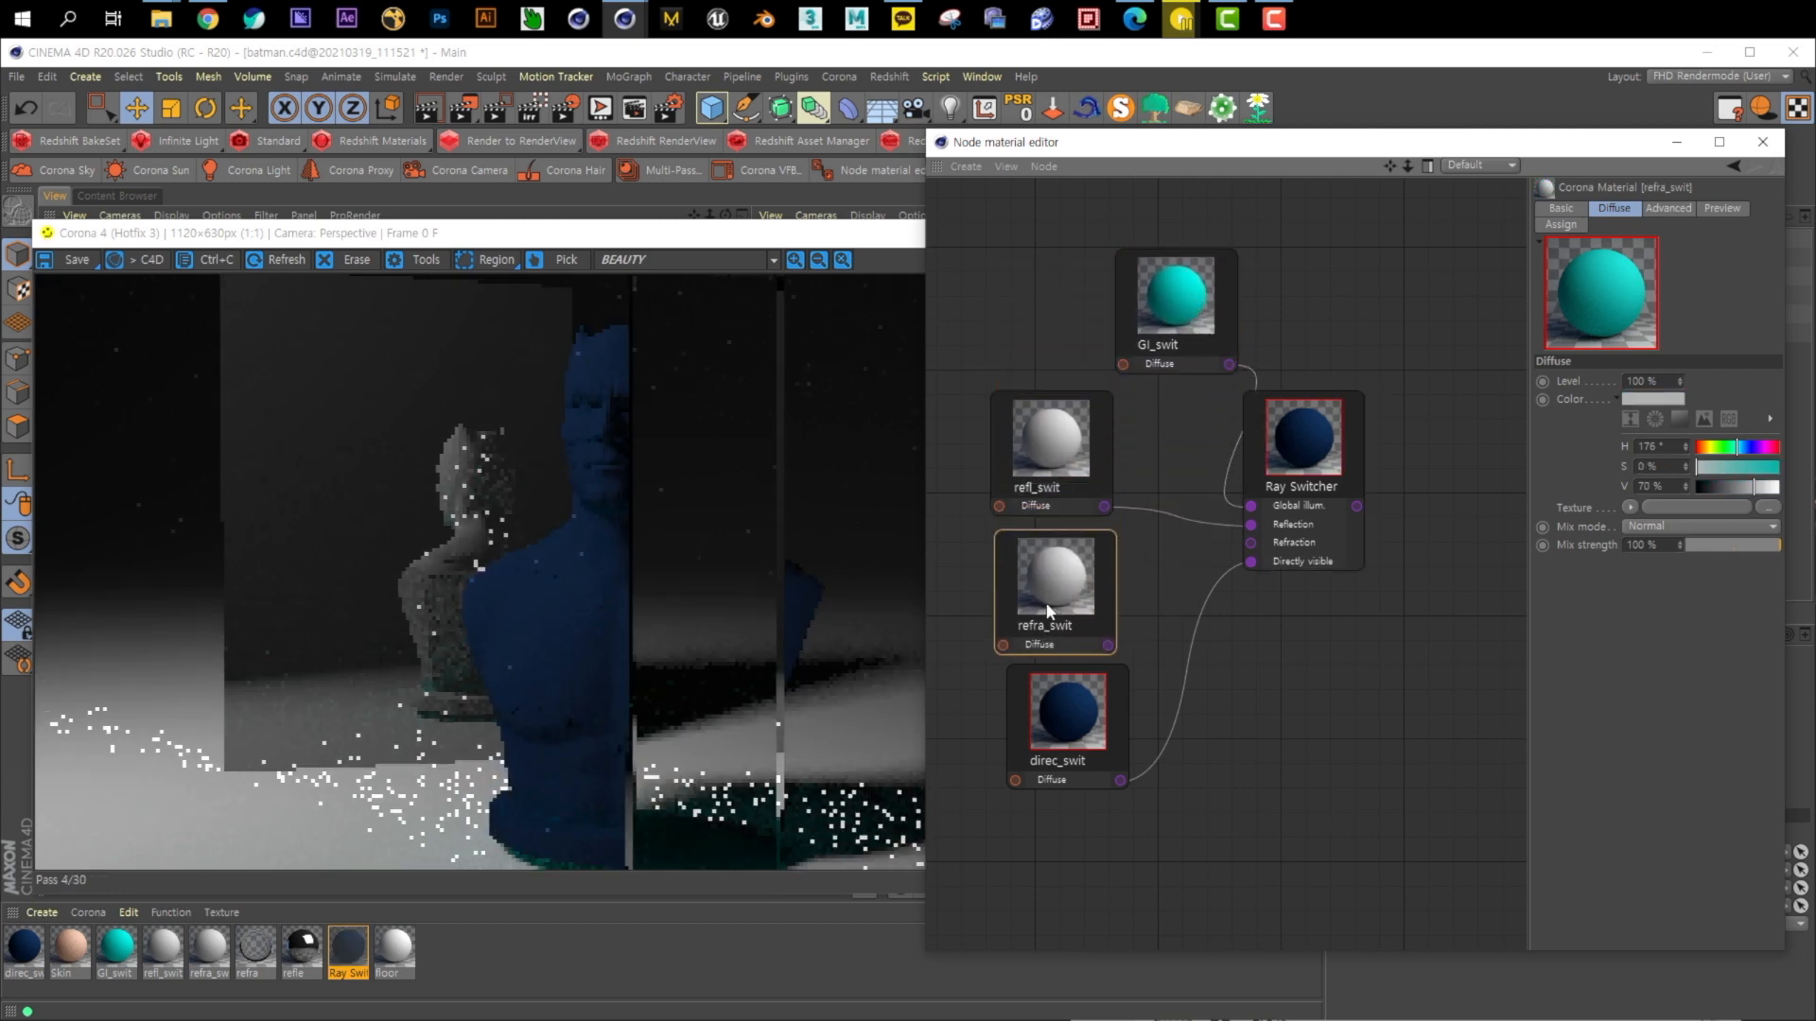
left_click_drag(1172, 324, 1052, 329)
left_click_drag(1051, 548, 1063, 542)
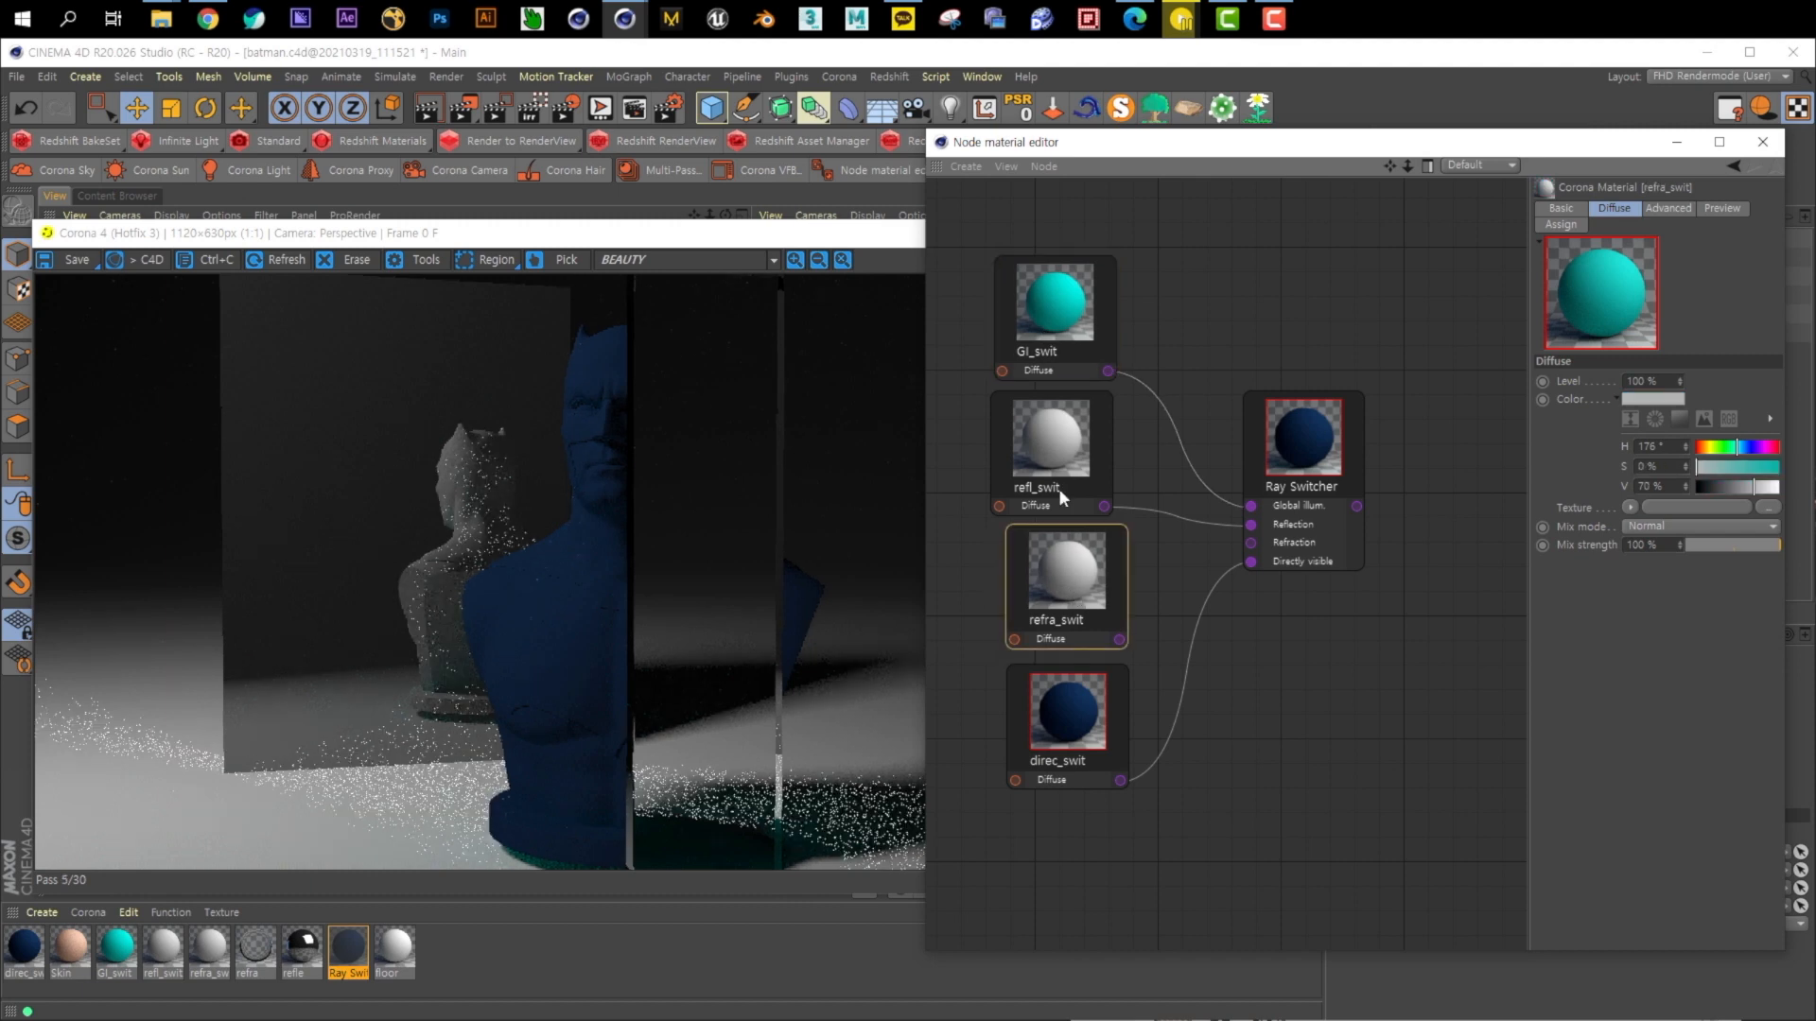
Set refl_swit's diffuse color to crimson (H 335°, S 100%) and align the refra_swit node beneath it
left_click(1049, 445)
left_click(1772, 448)
left_click(1777, 468)
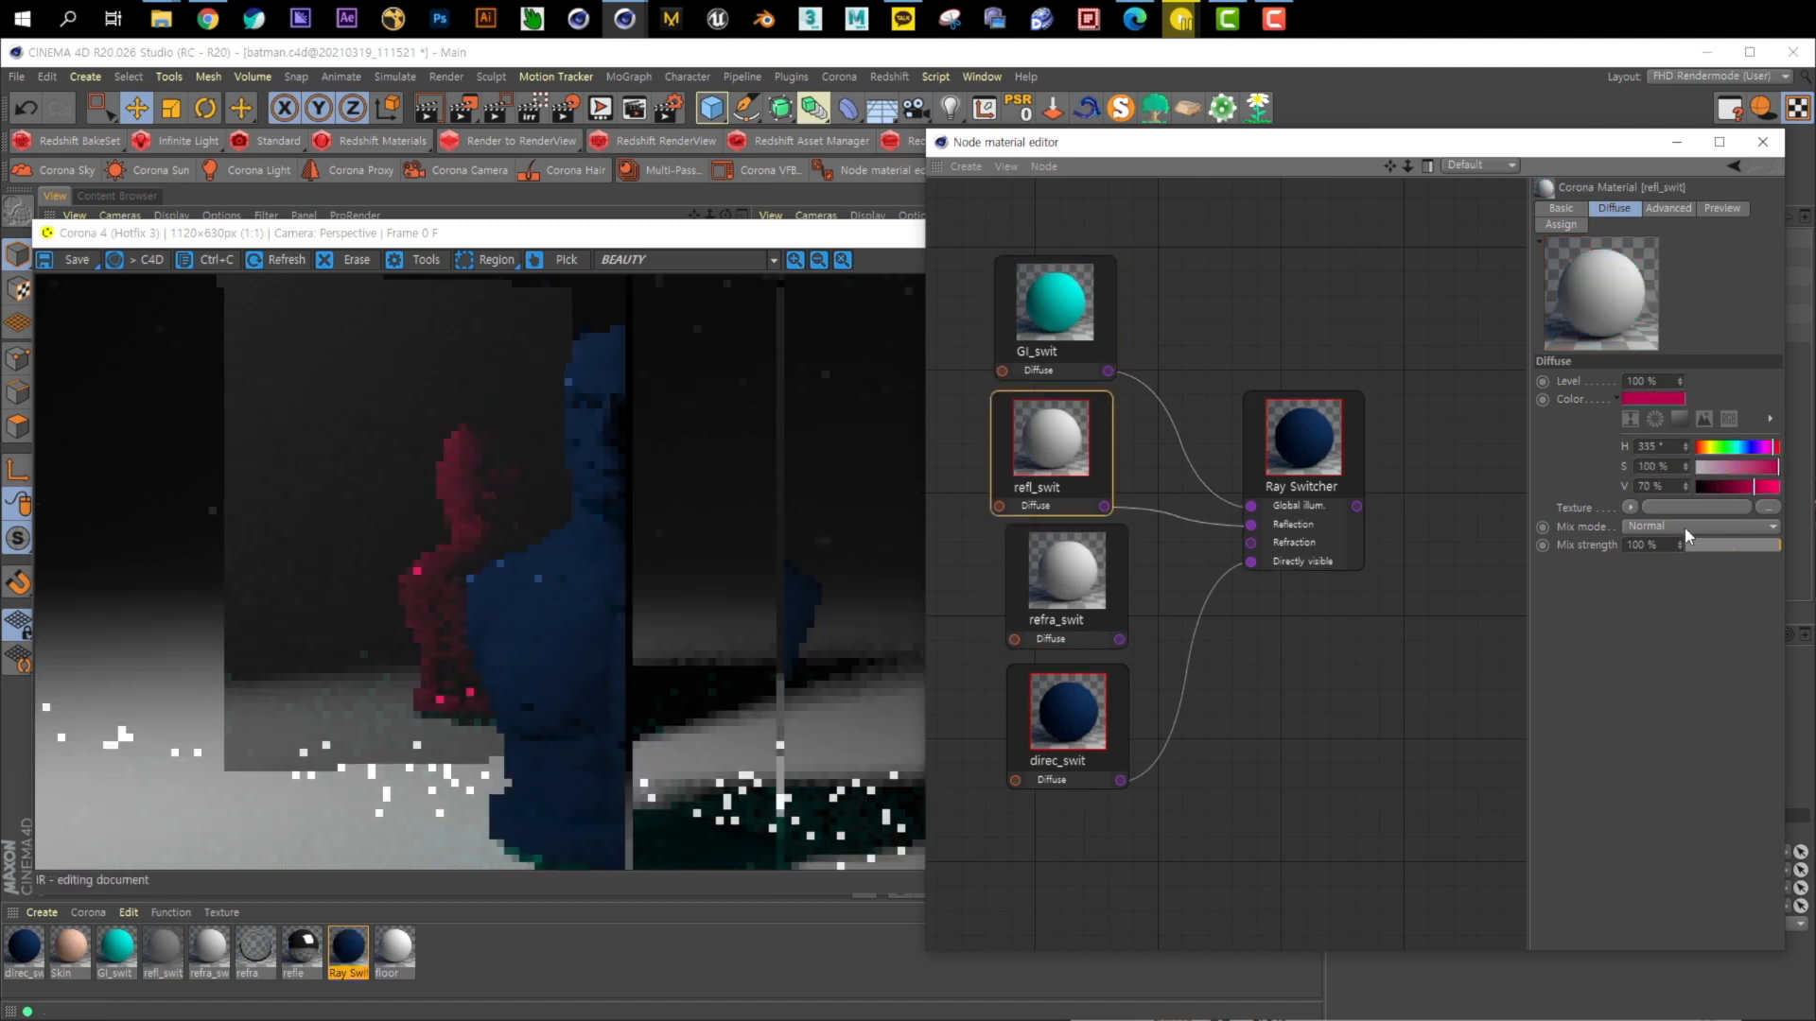
left_click(1079, 614)
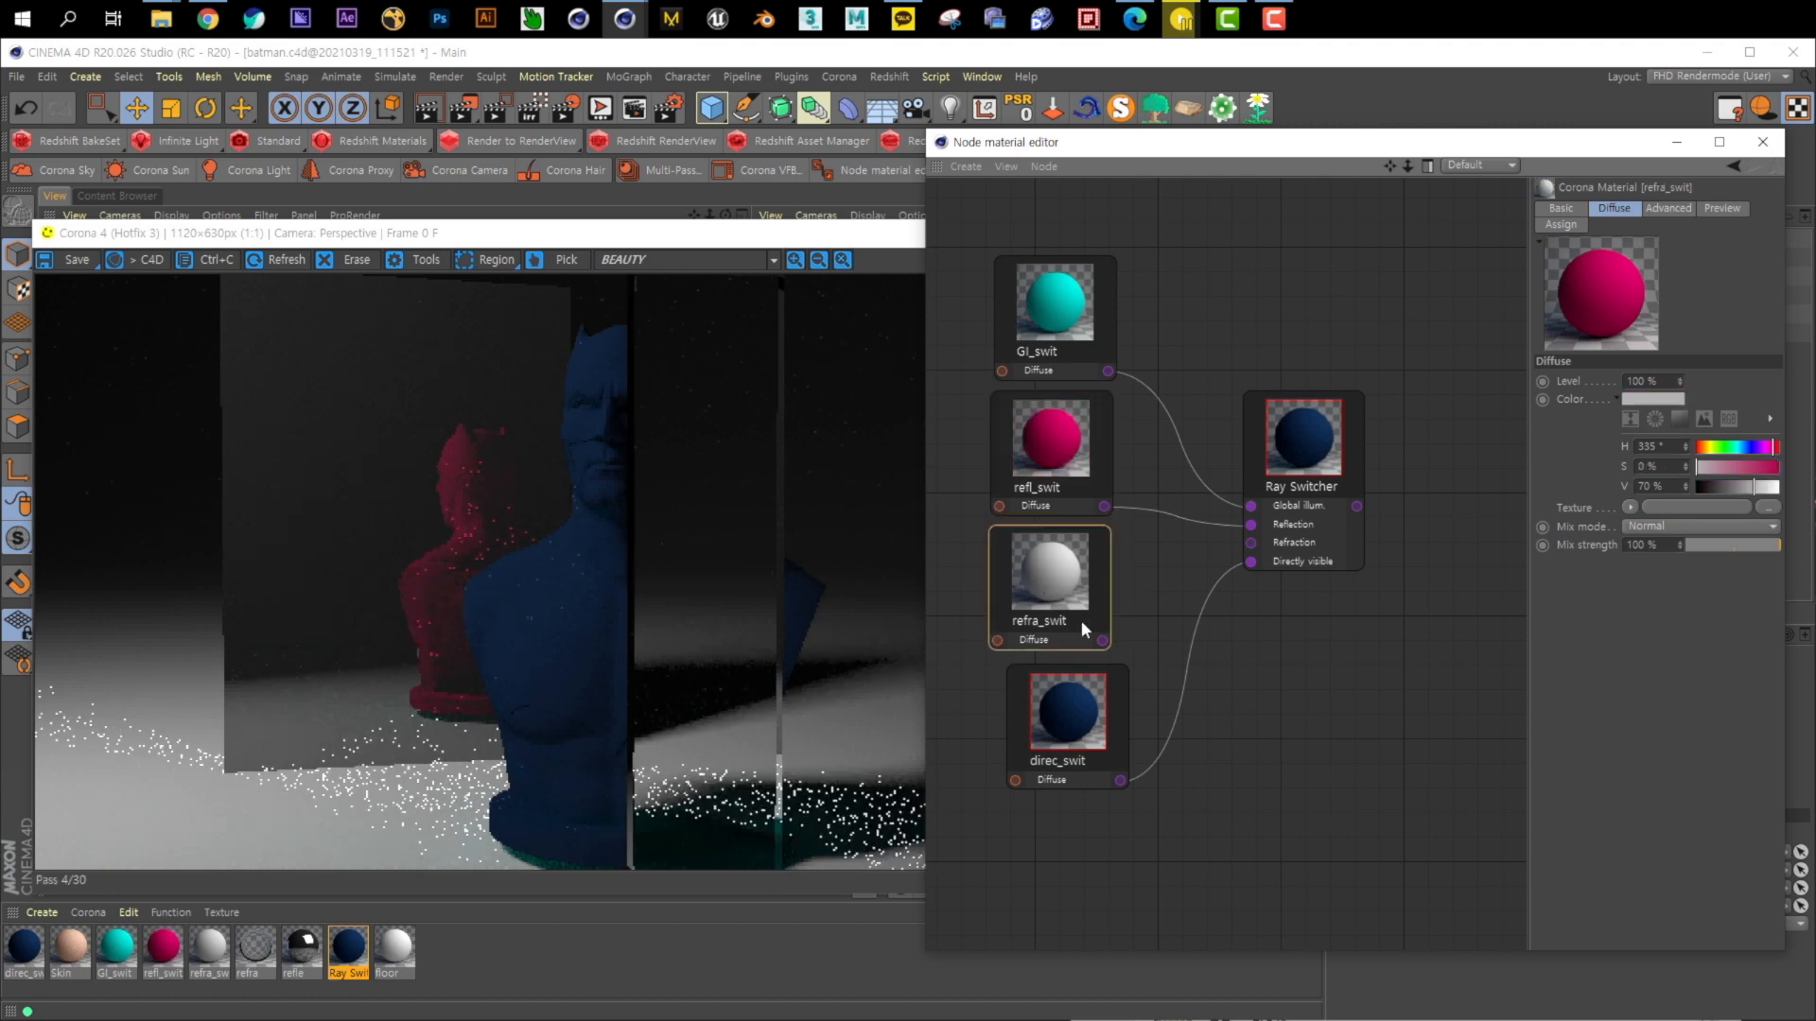
Enable reflection on the refl_swit material with Fresnel IOR 2.39 and glossiness 0.91
left_click(1052, 445)
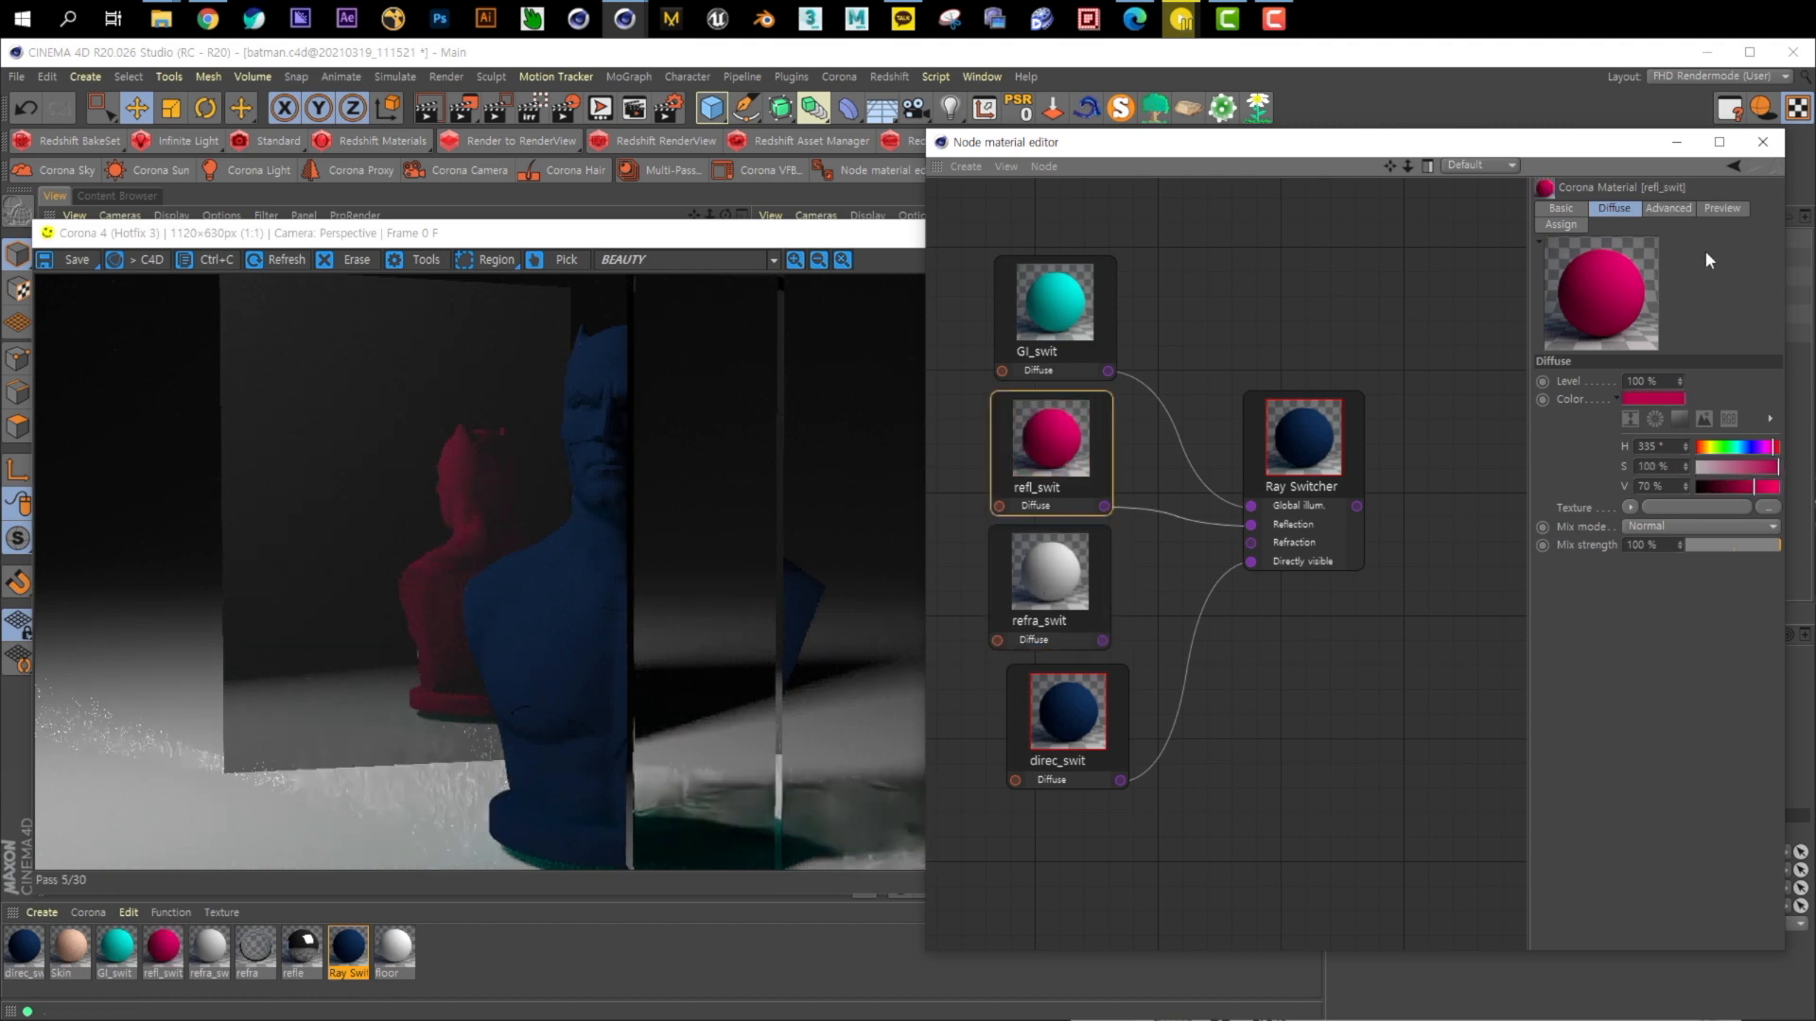
left_click(1581, 210)
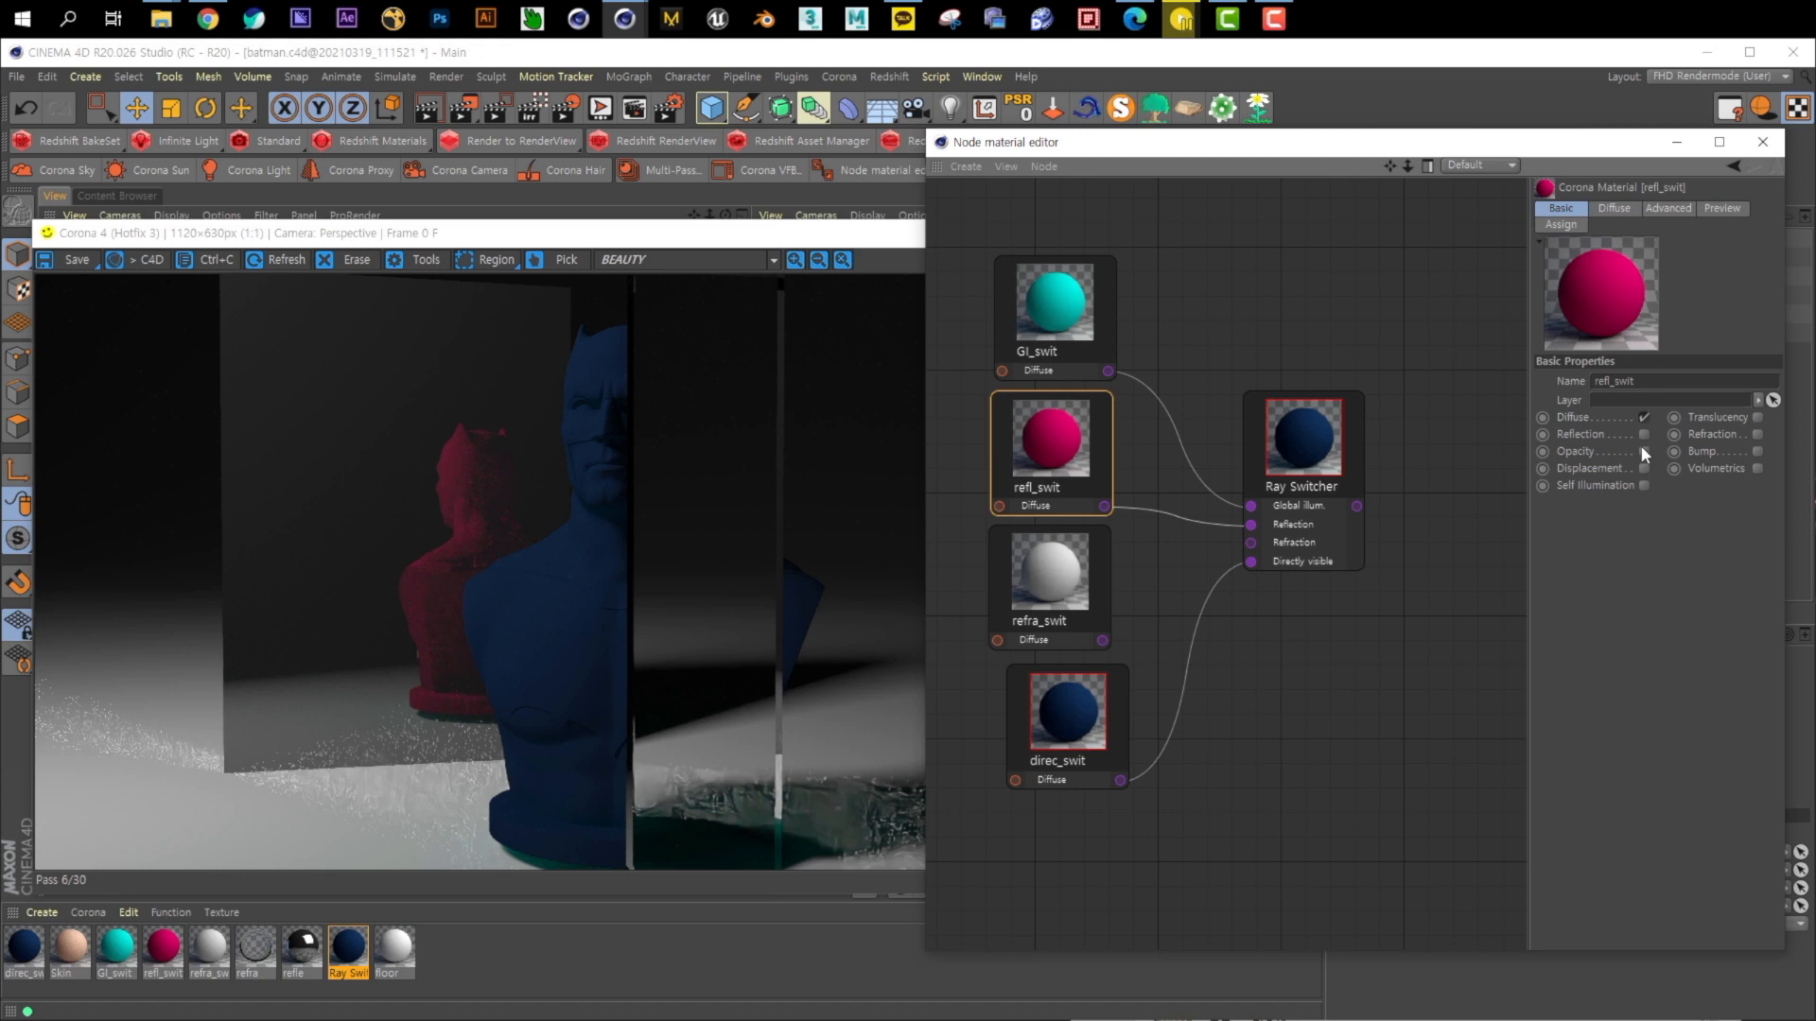
left_click(1644, 434)
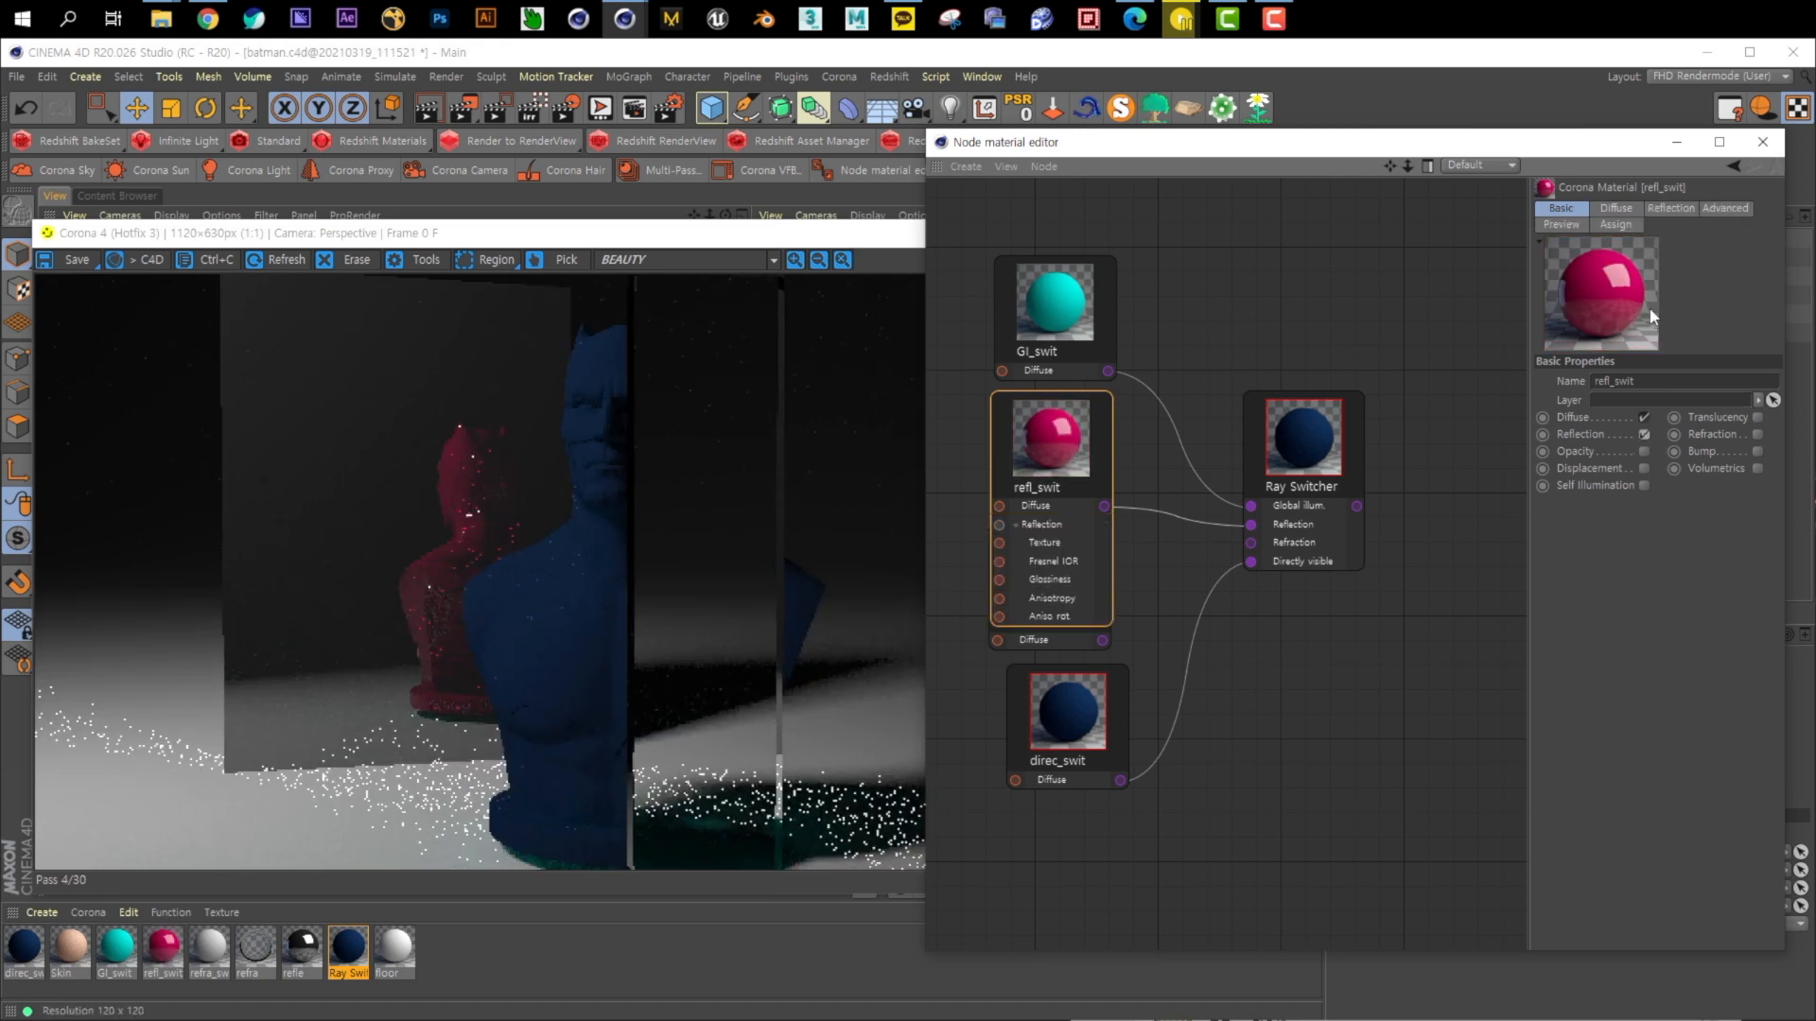
left_click(1680, 207)
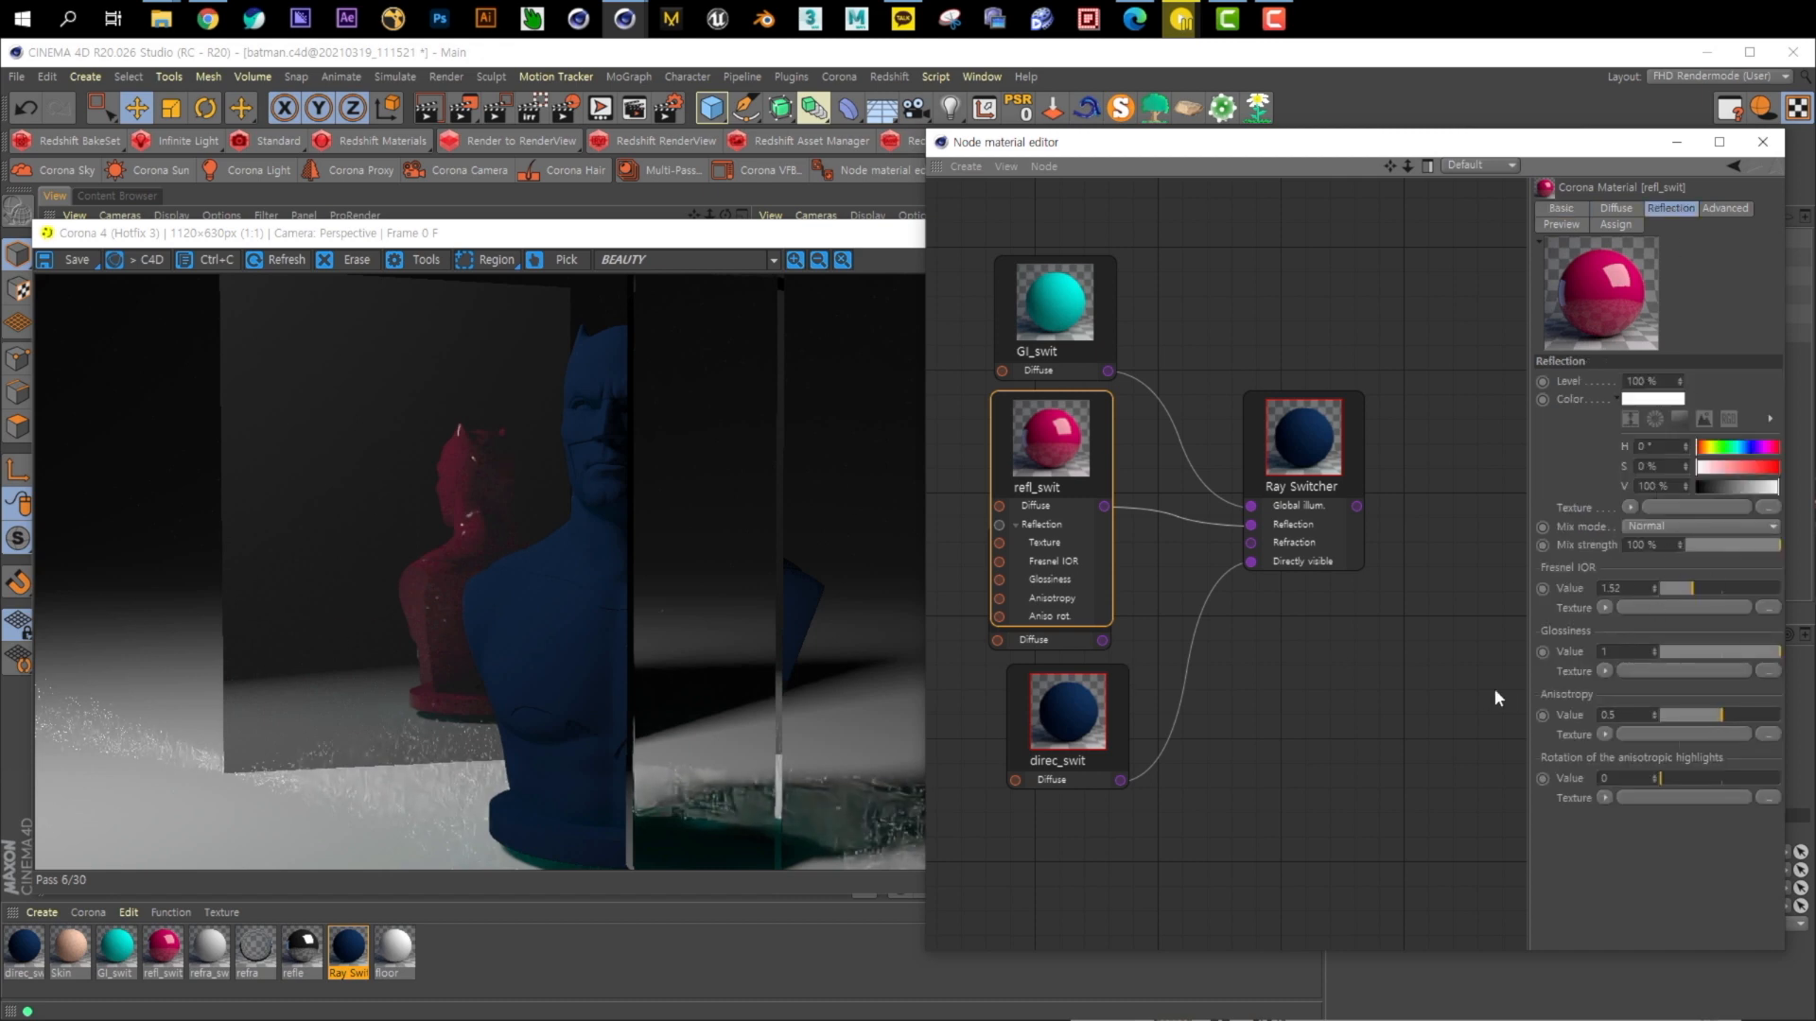
left_click(1744, 587)
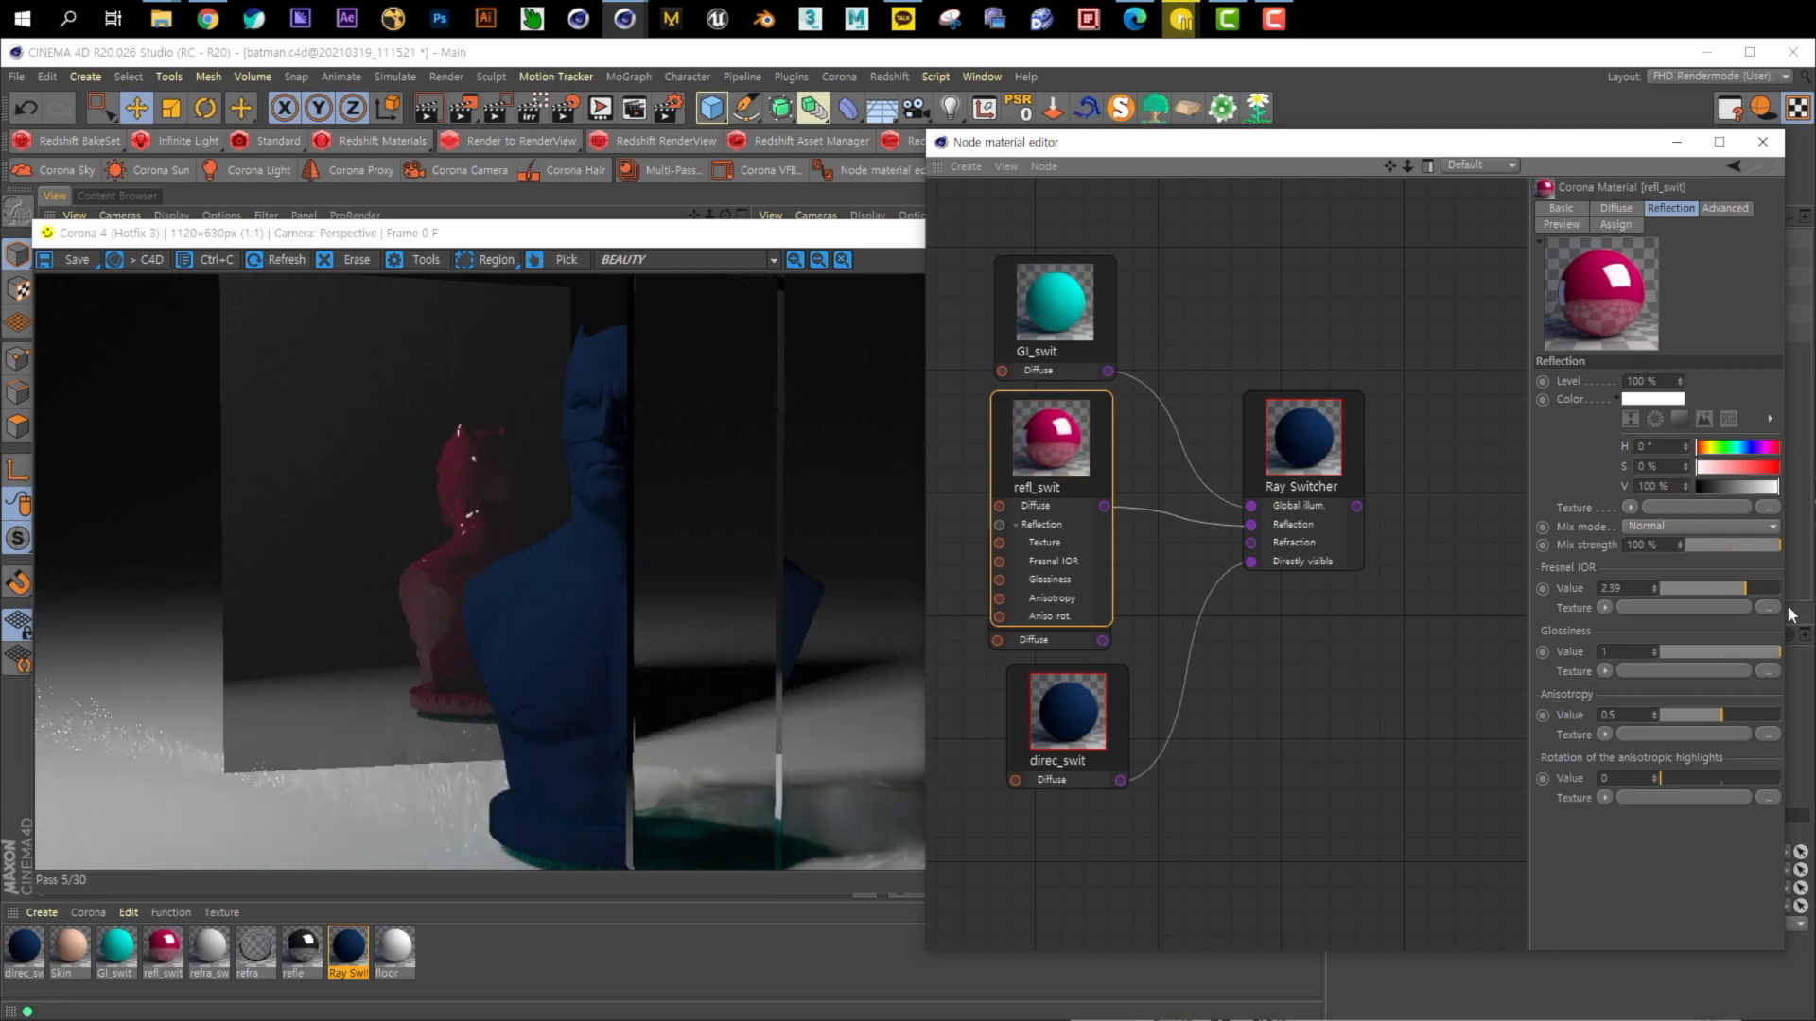
left_click(1770, 652)
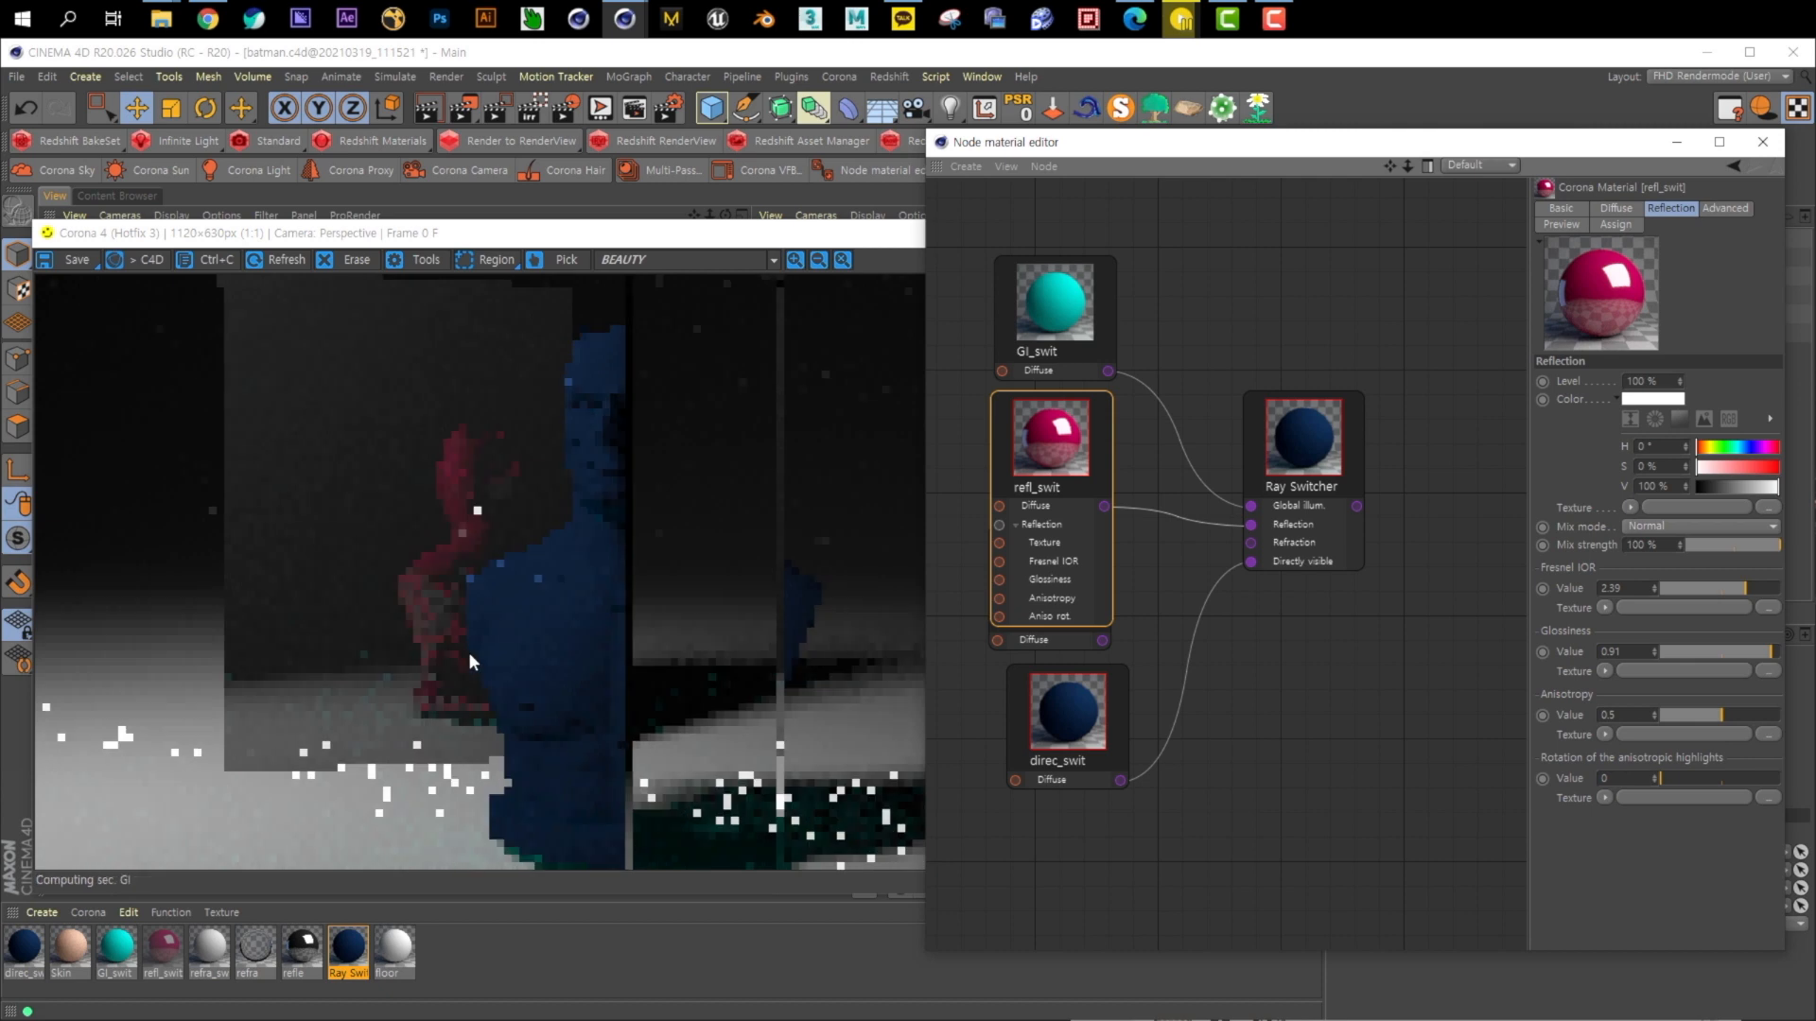
Space out the refl_swit, refra_swit and direc_swit nodes and connect refra_swit to the Ray Switcher's Refraction input
left_click_drag(1080, 466, 1090, 466)
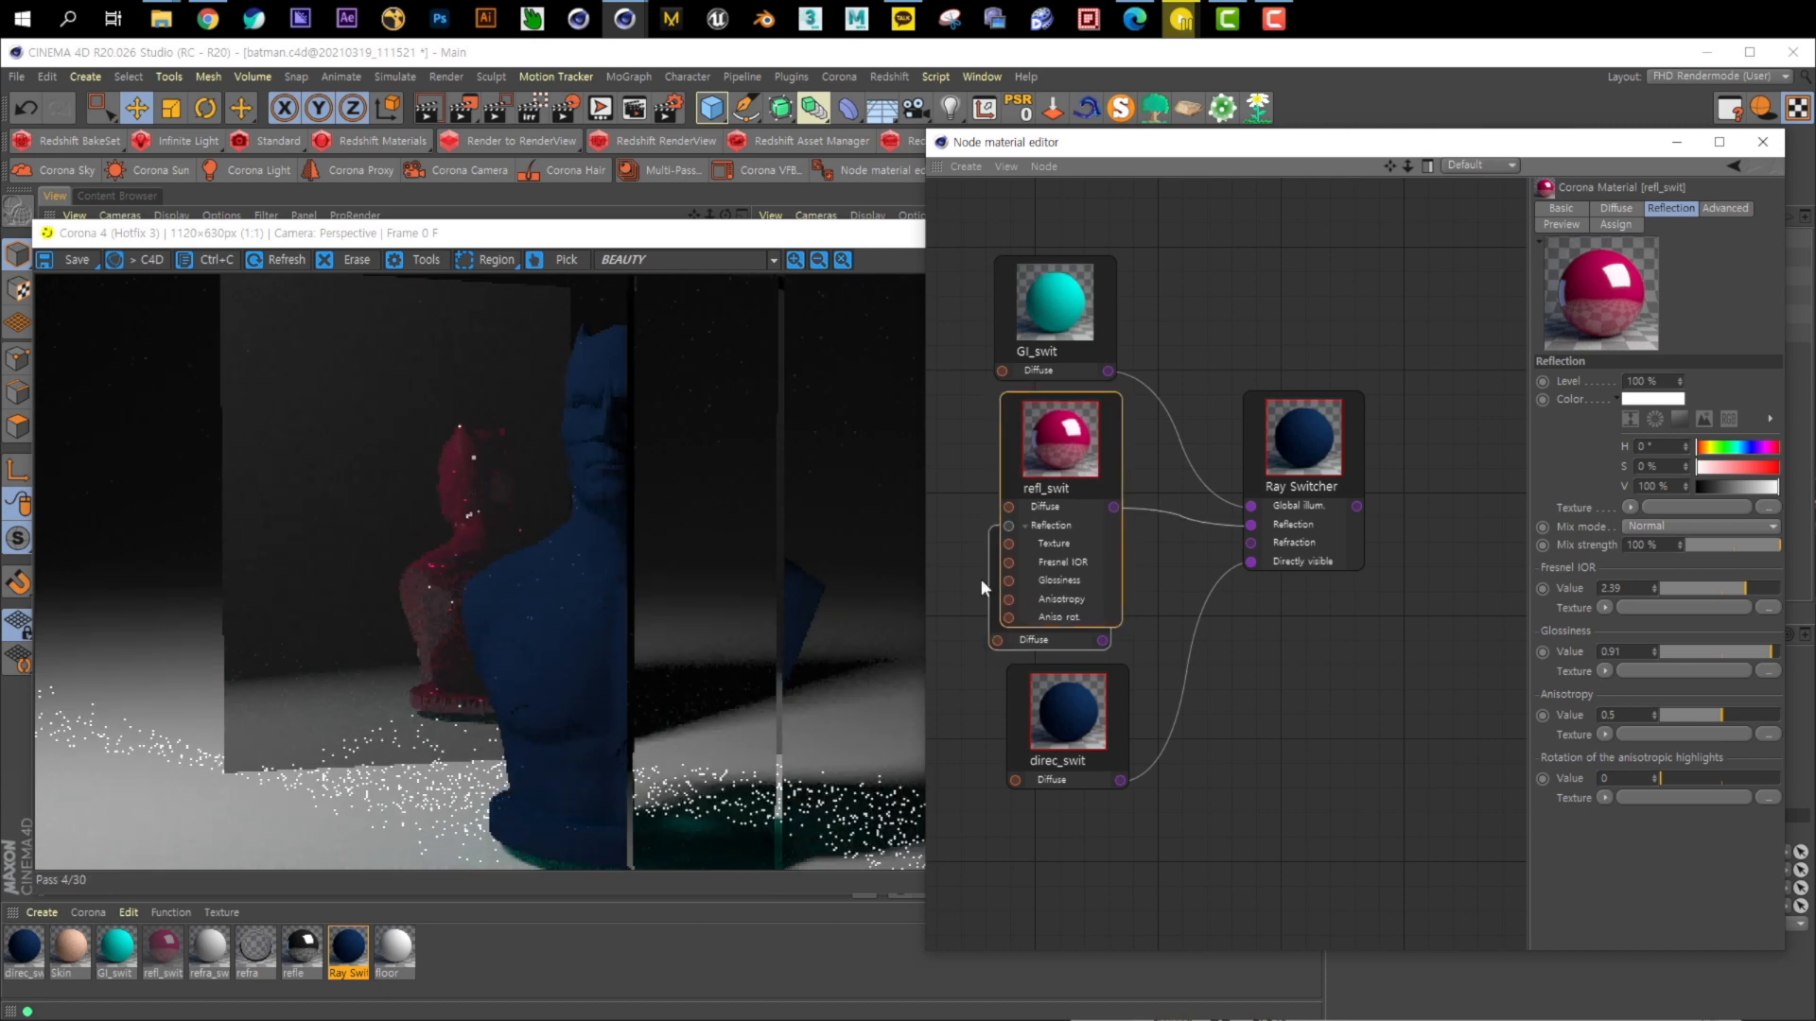
left_click(991, 604)
left_click_drag(1061, 674, 1058, 823)
left_click_drag(1060, 596, 1250, 542)
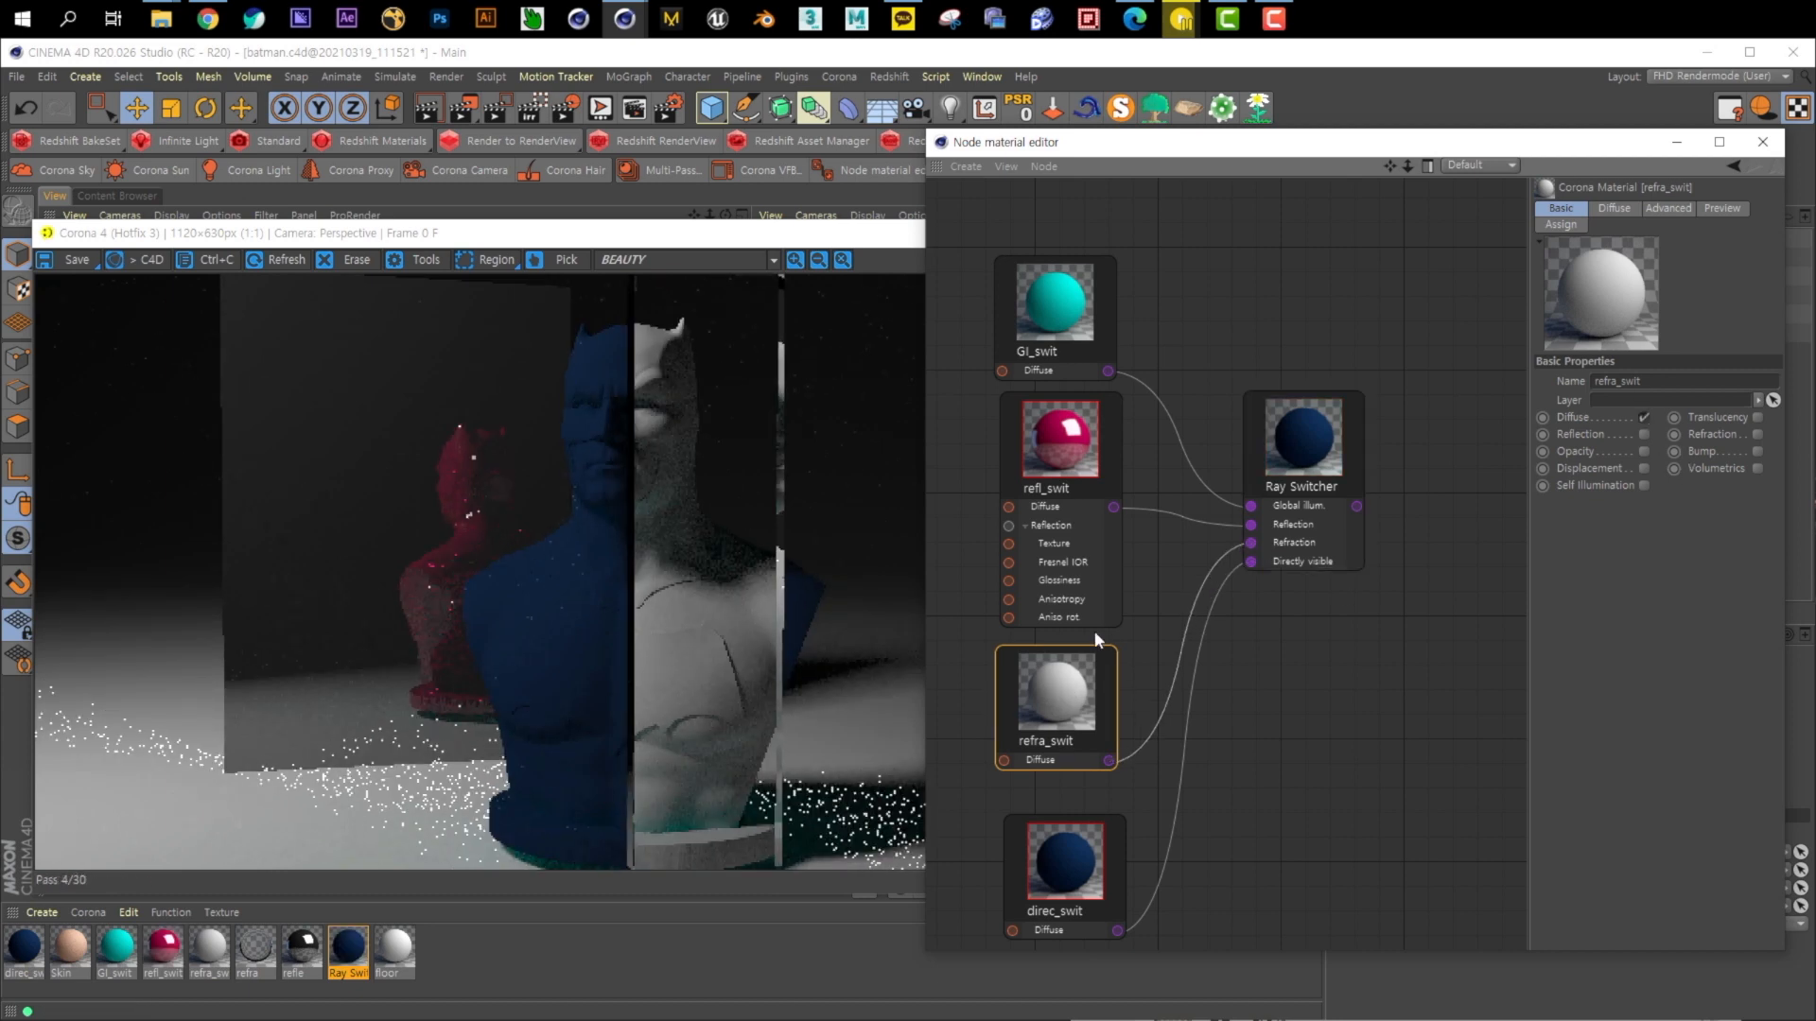
Set refra_swit's diffuse color to purple (H 299°, S 100%, V 70%)
left_click(1626, 209)
left_click(1651, 399)
left_click_drag(1711, 399, 1787, 398)
left_click(1610, 467)
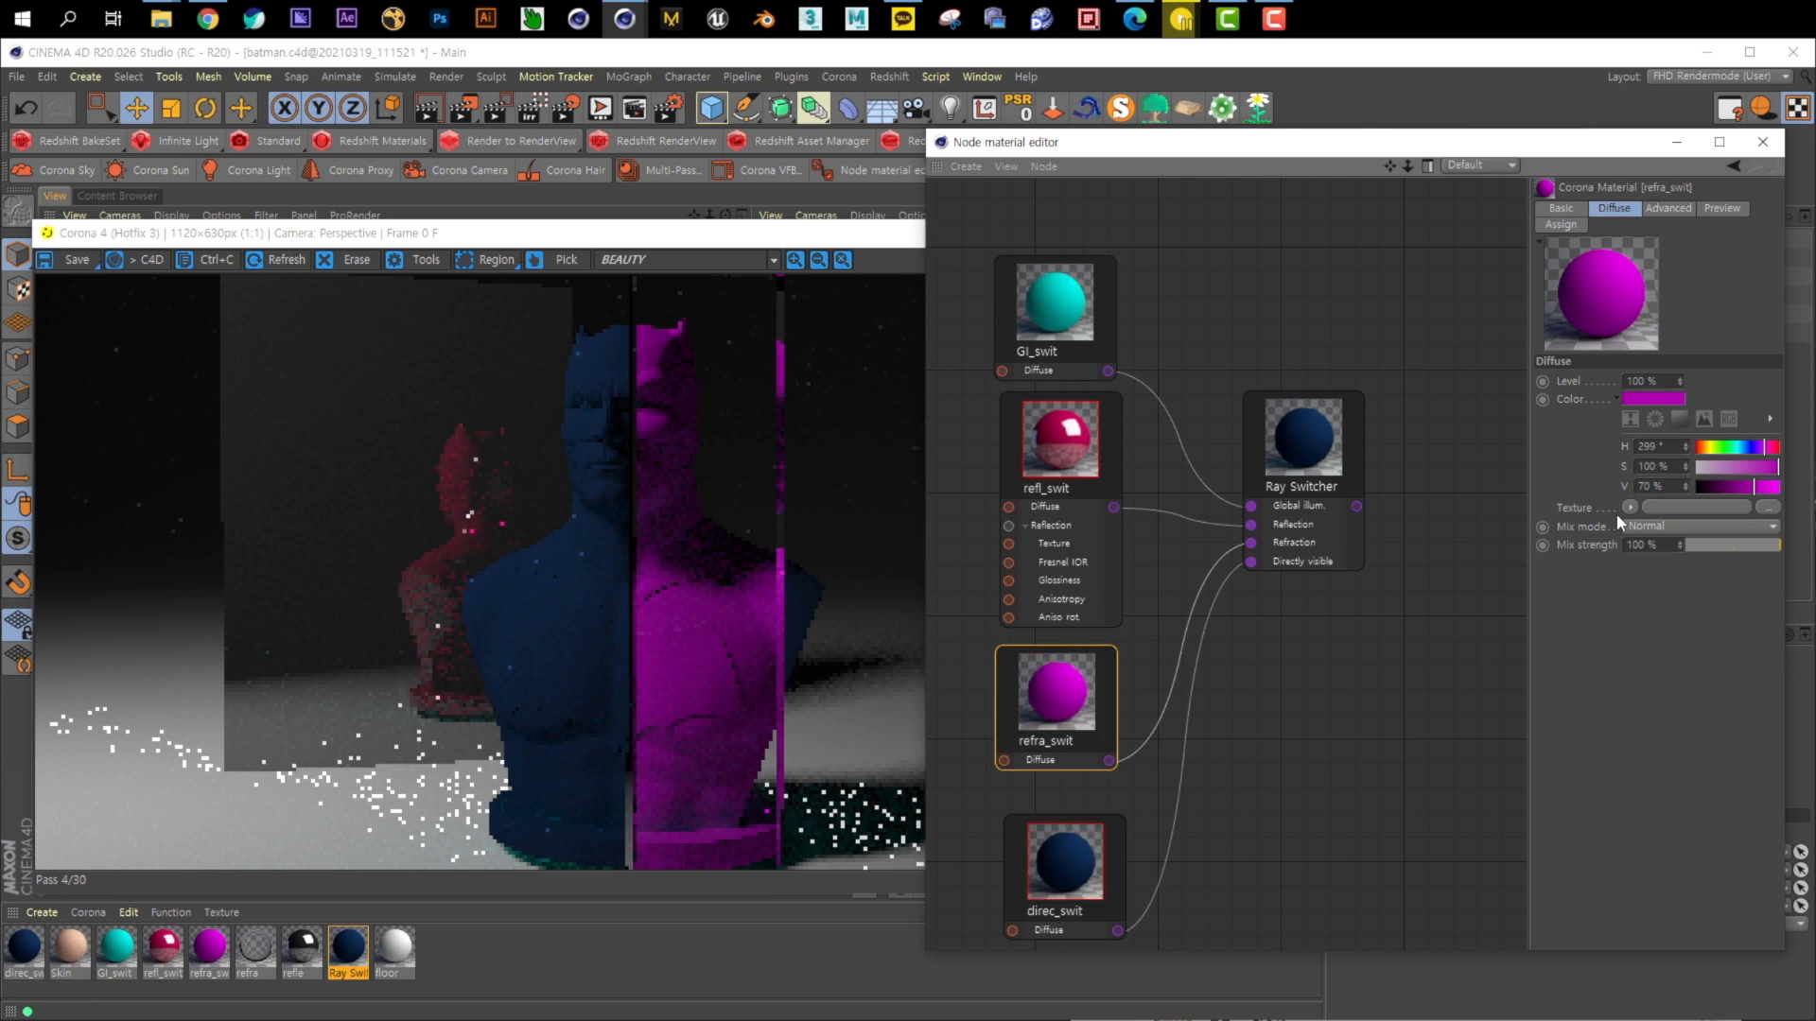
Enable reflection on the direc_swit material with Fresnel IOR 3 and glossiness 0.81
left_click(1063, 875)
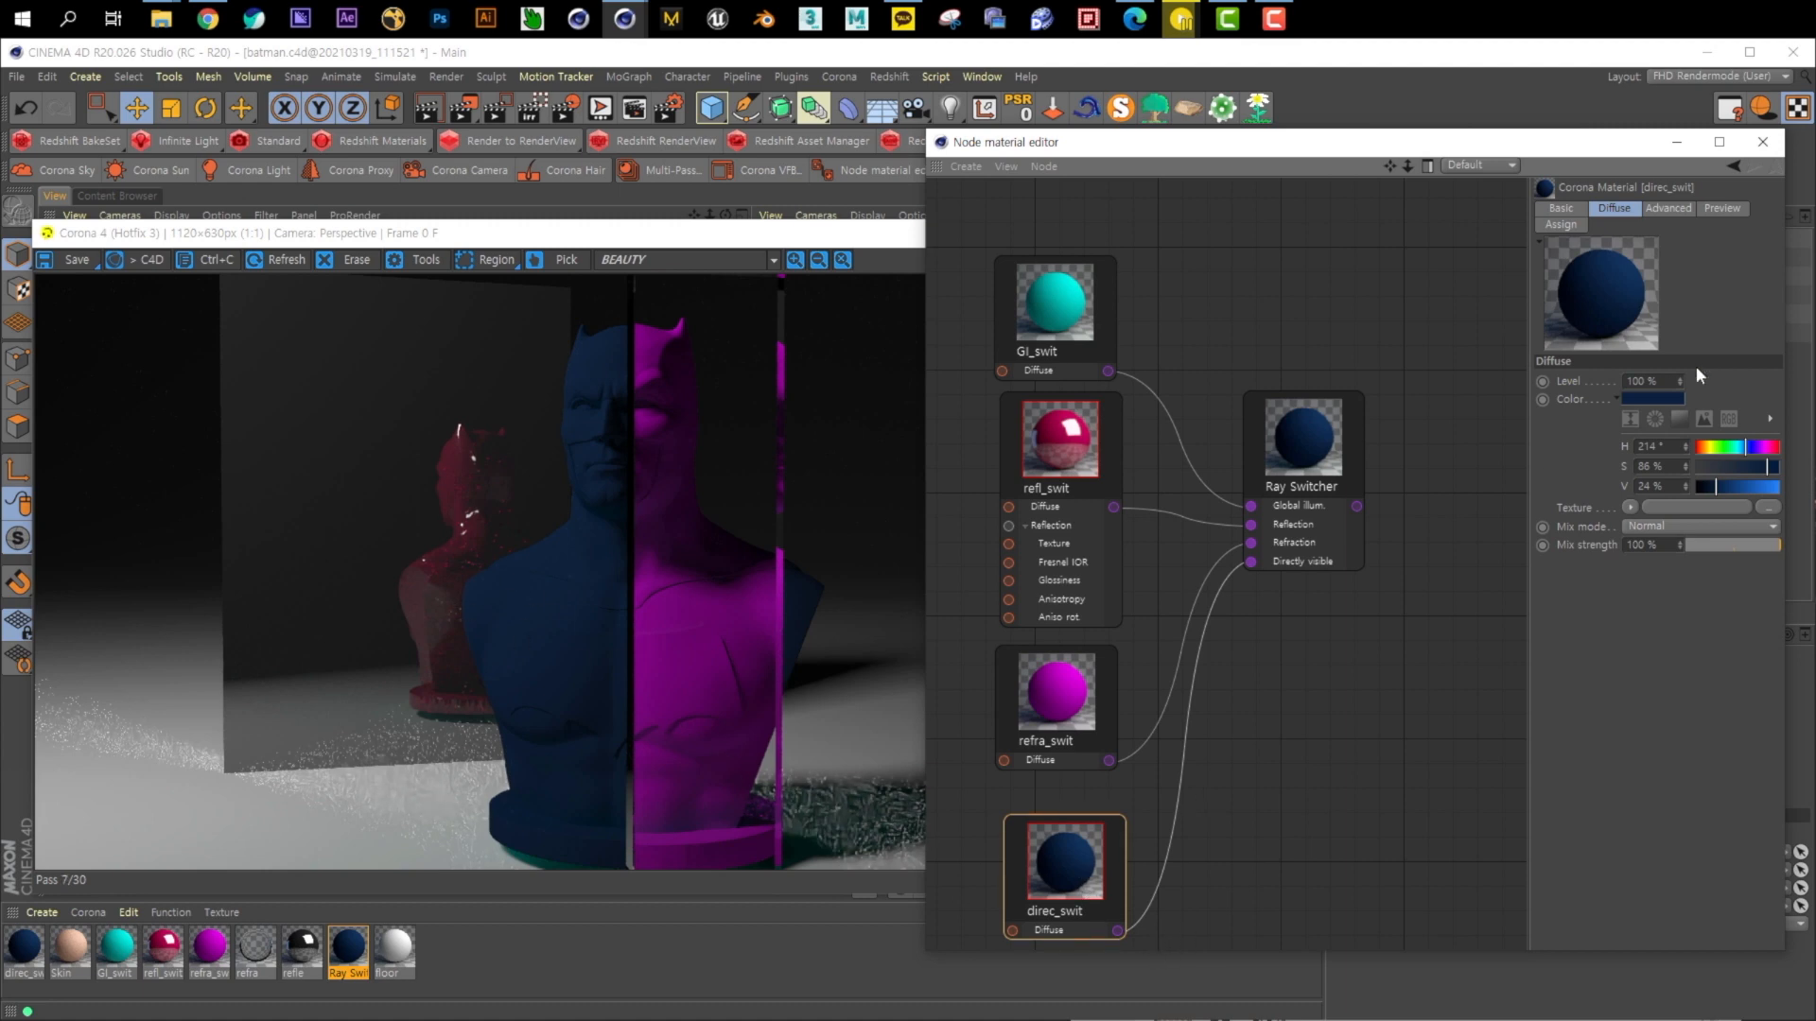
left_click(1571, 208)
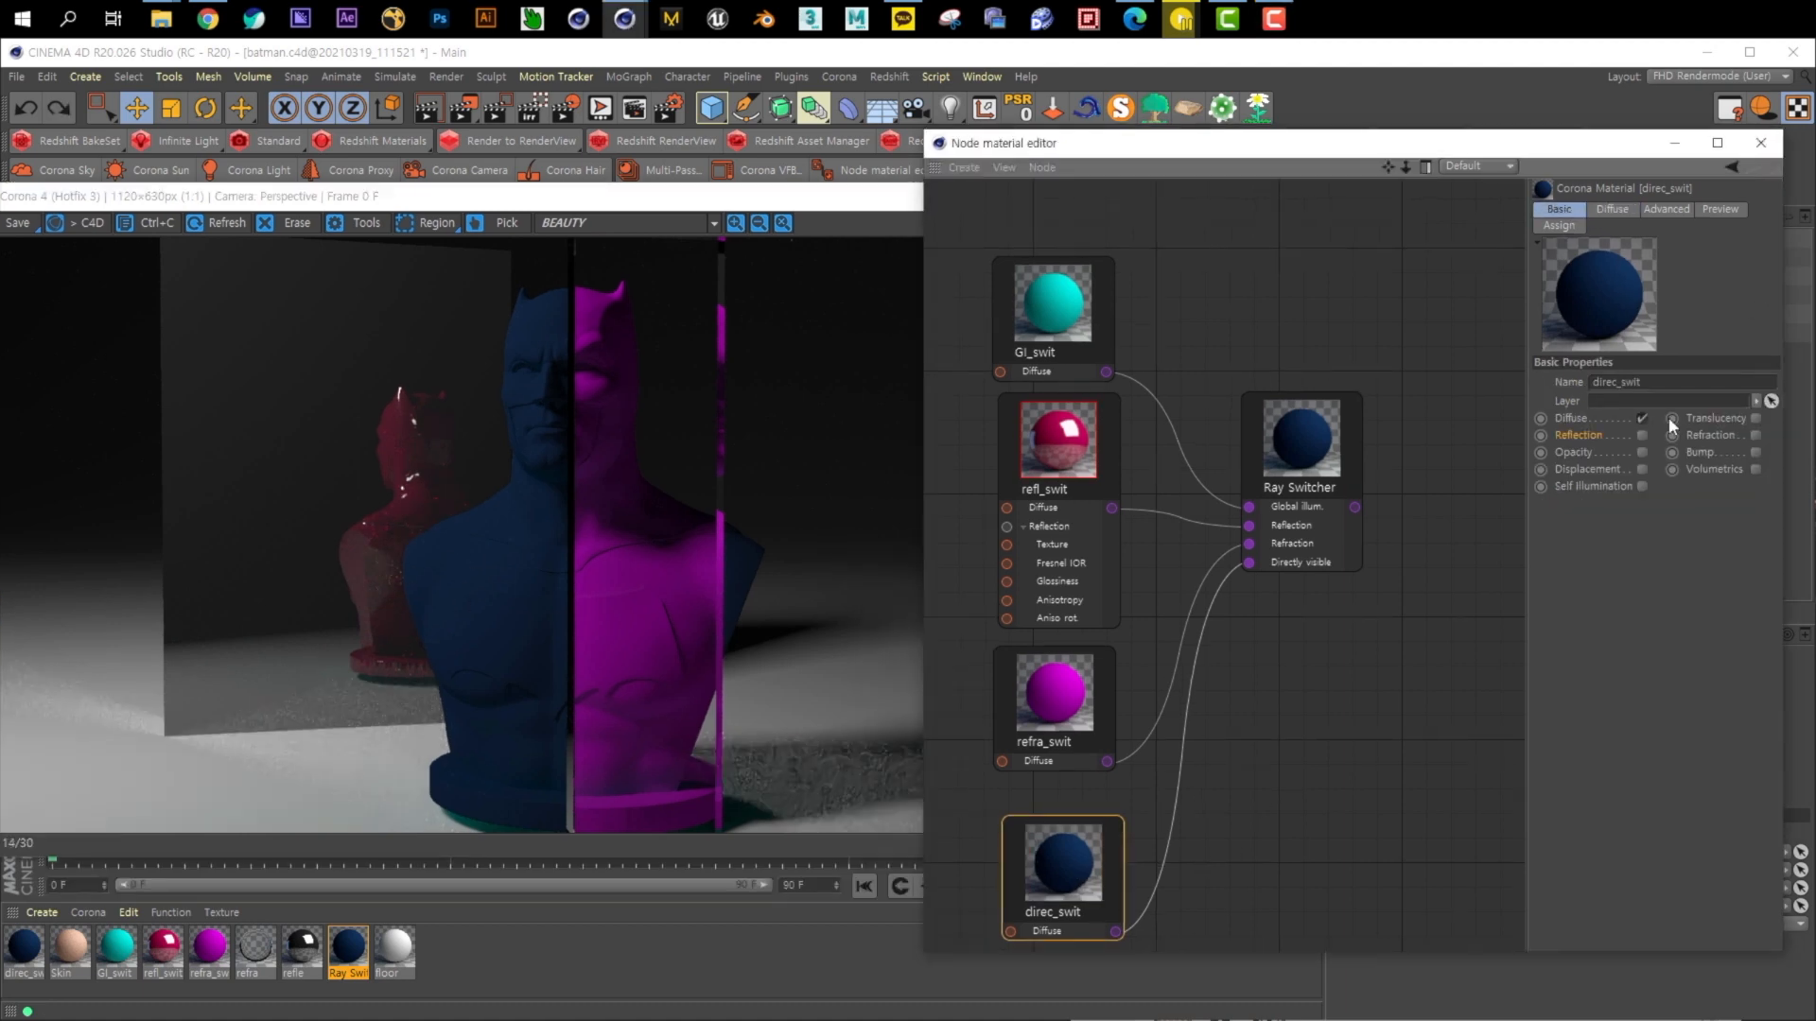
left_click(1642, 435)
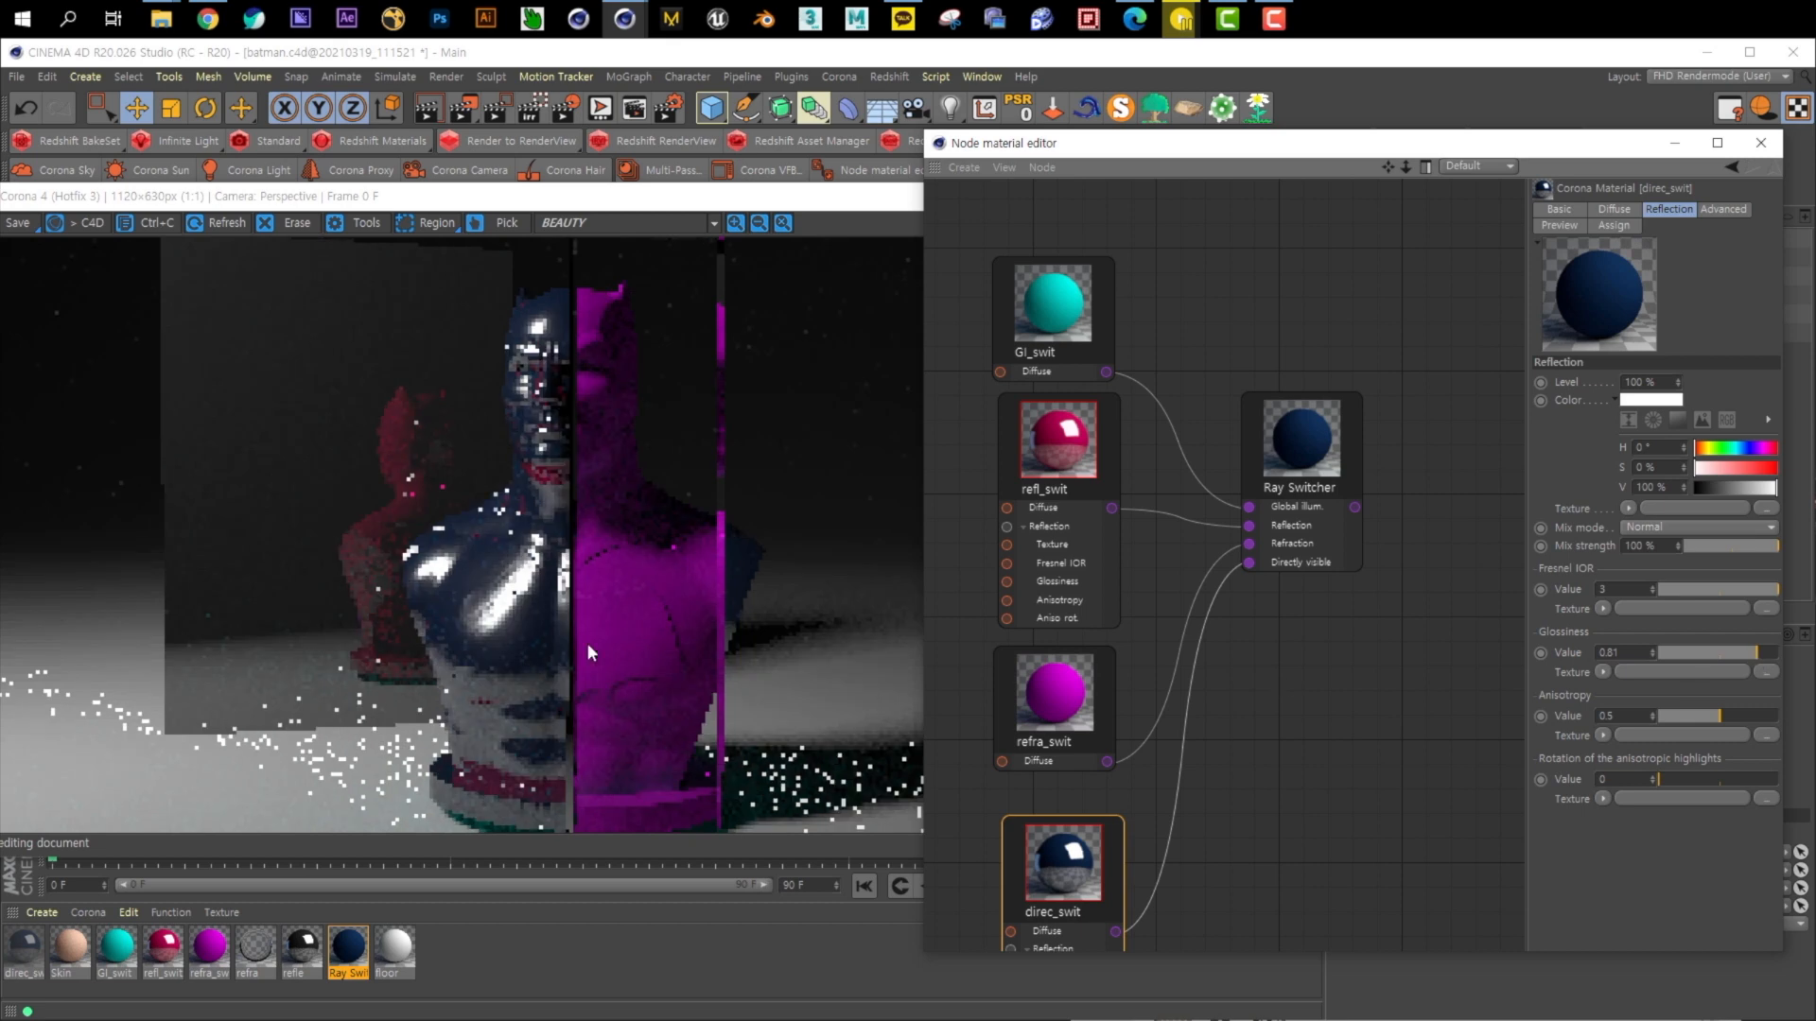
Enable refraction on refra_swit and set its refraction color to magenta (H 305°, S 100%, V 100%)
left_click(1051, 667)
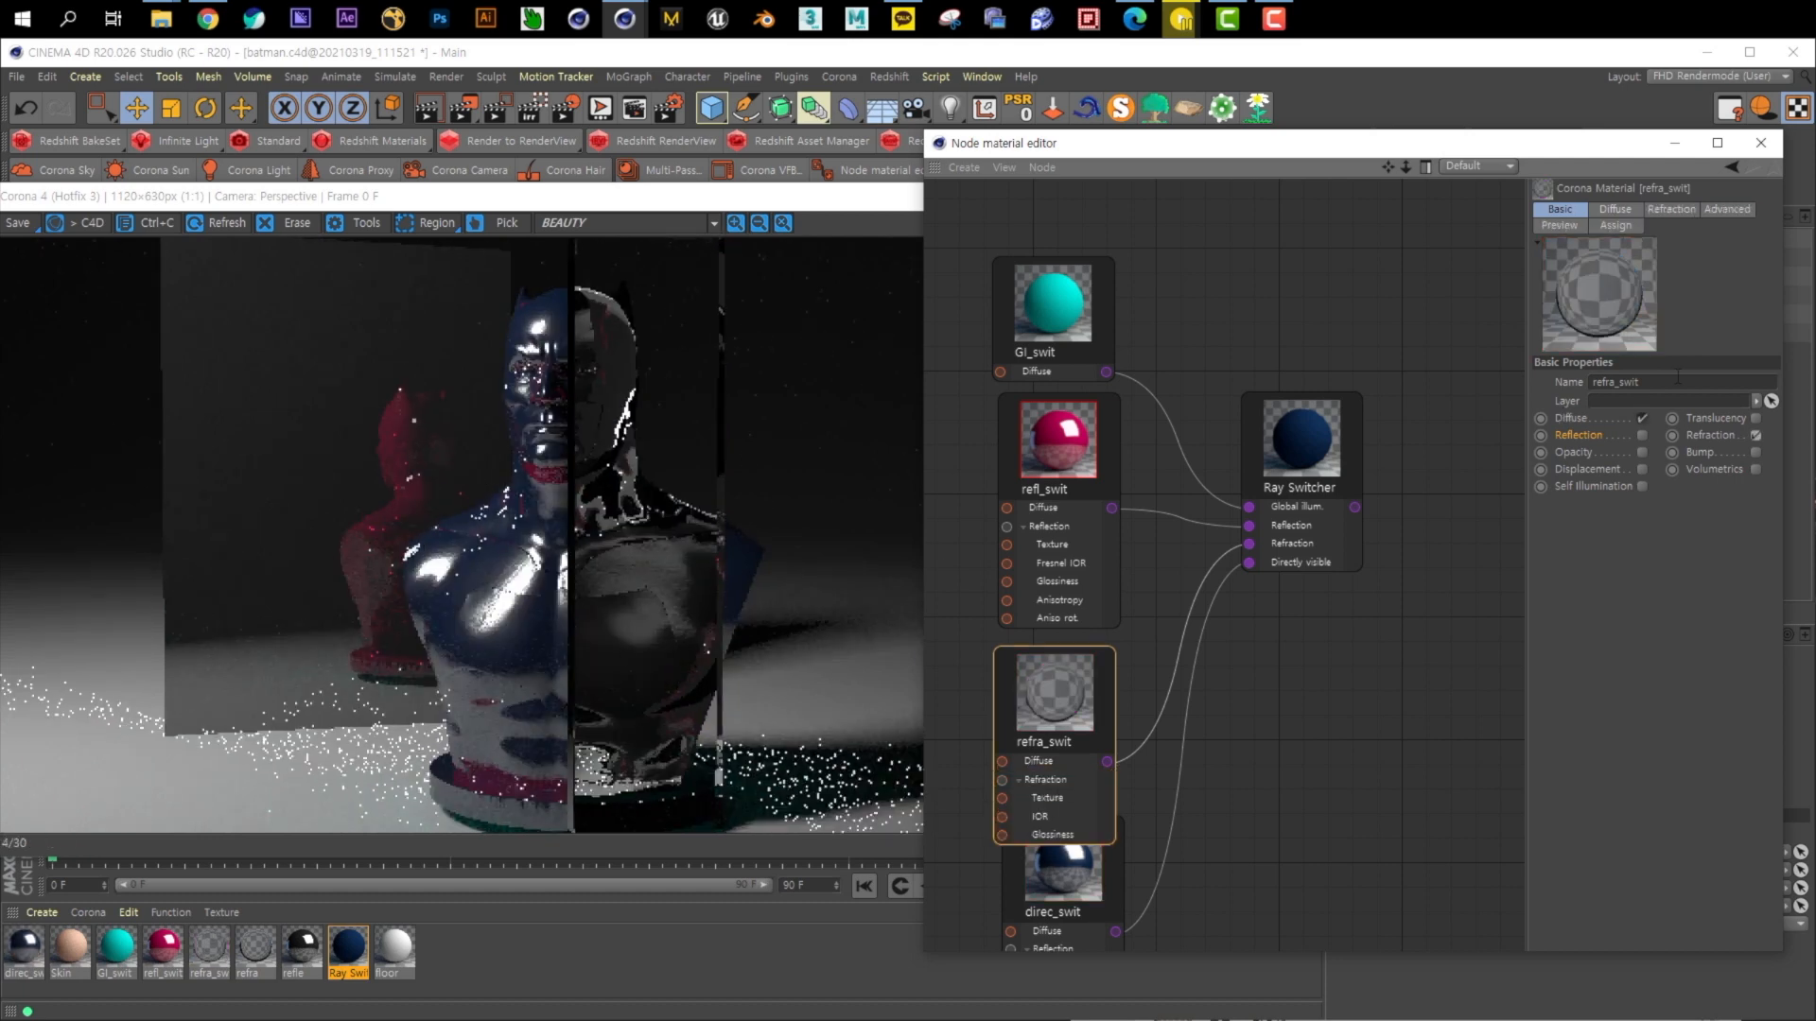
left_click(1683, 210)
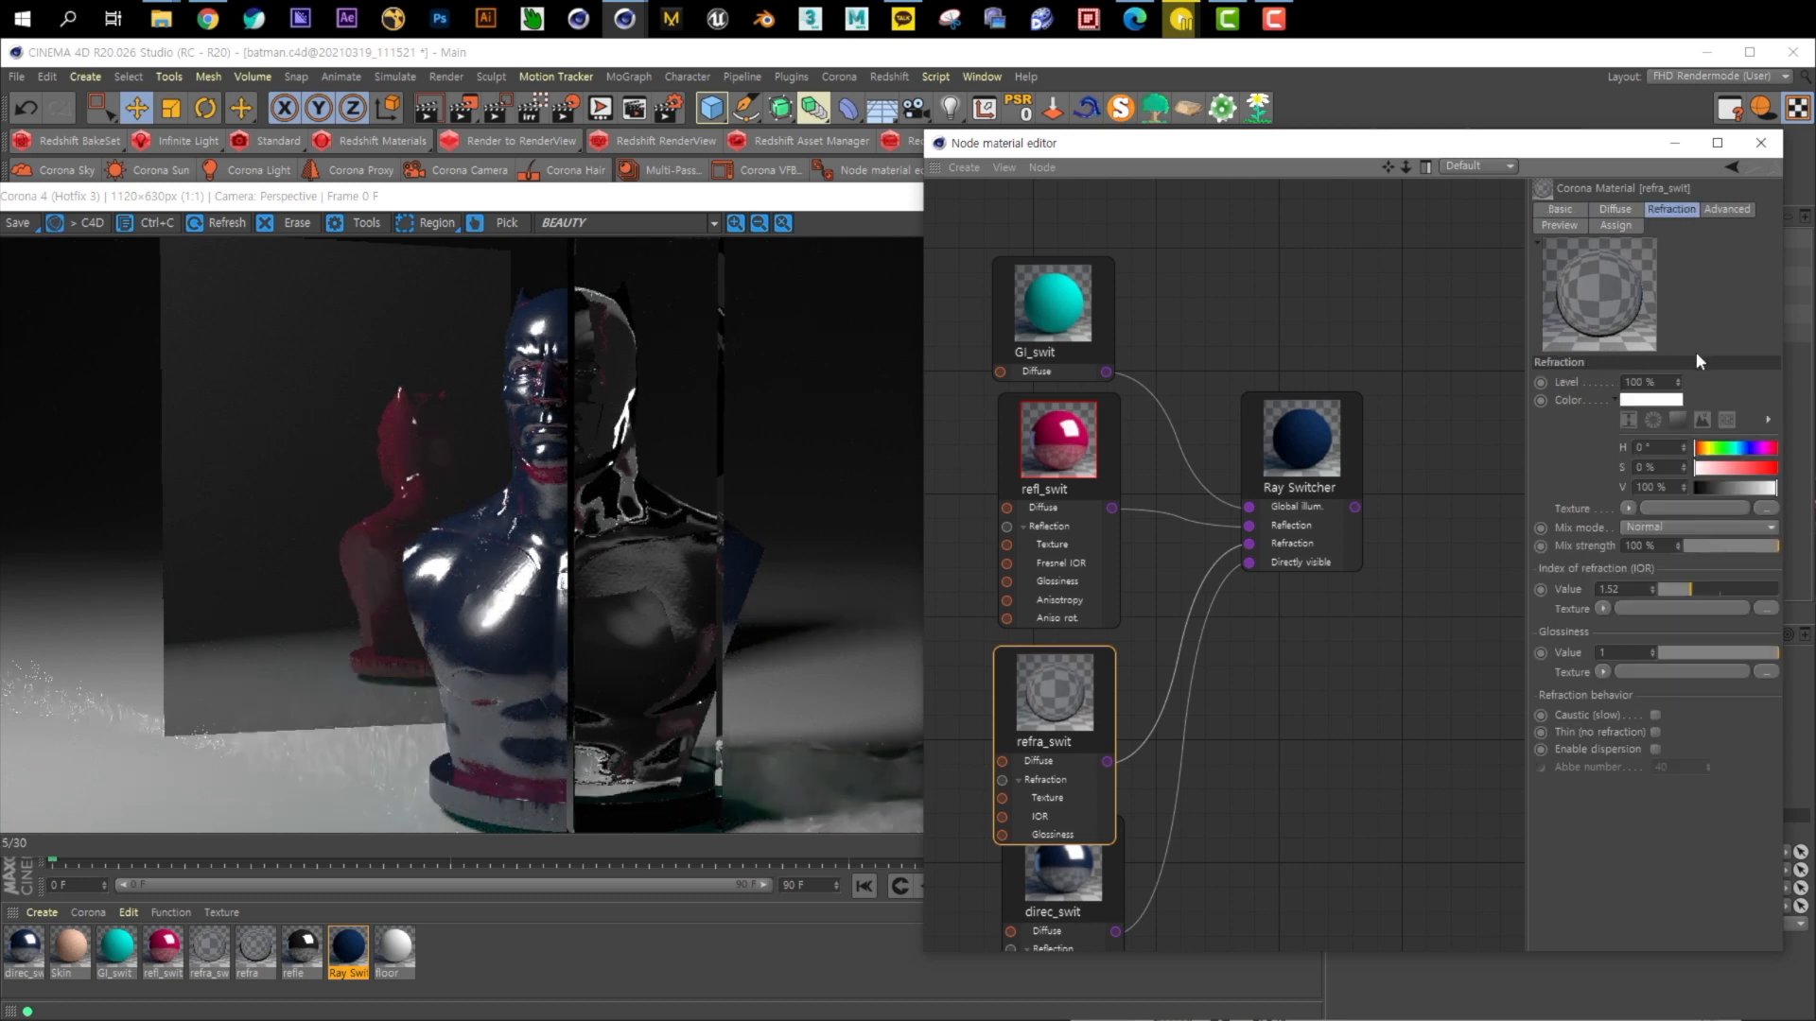
left_click(1664, 400)
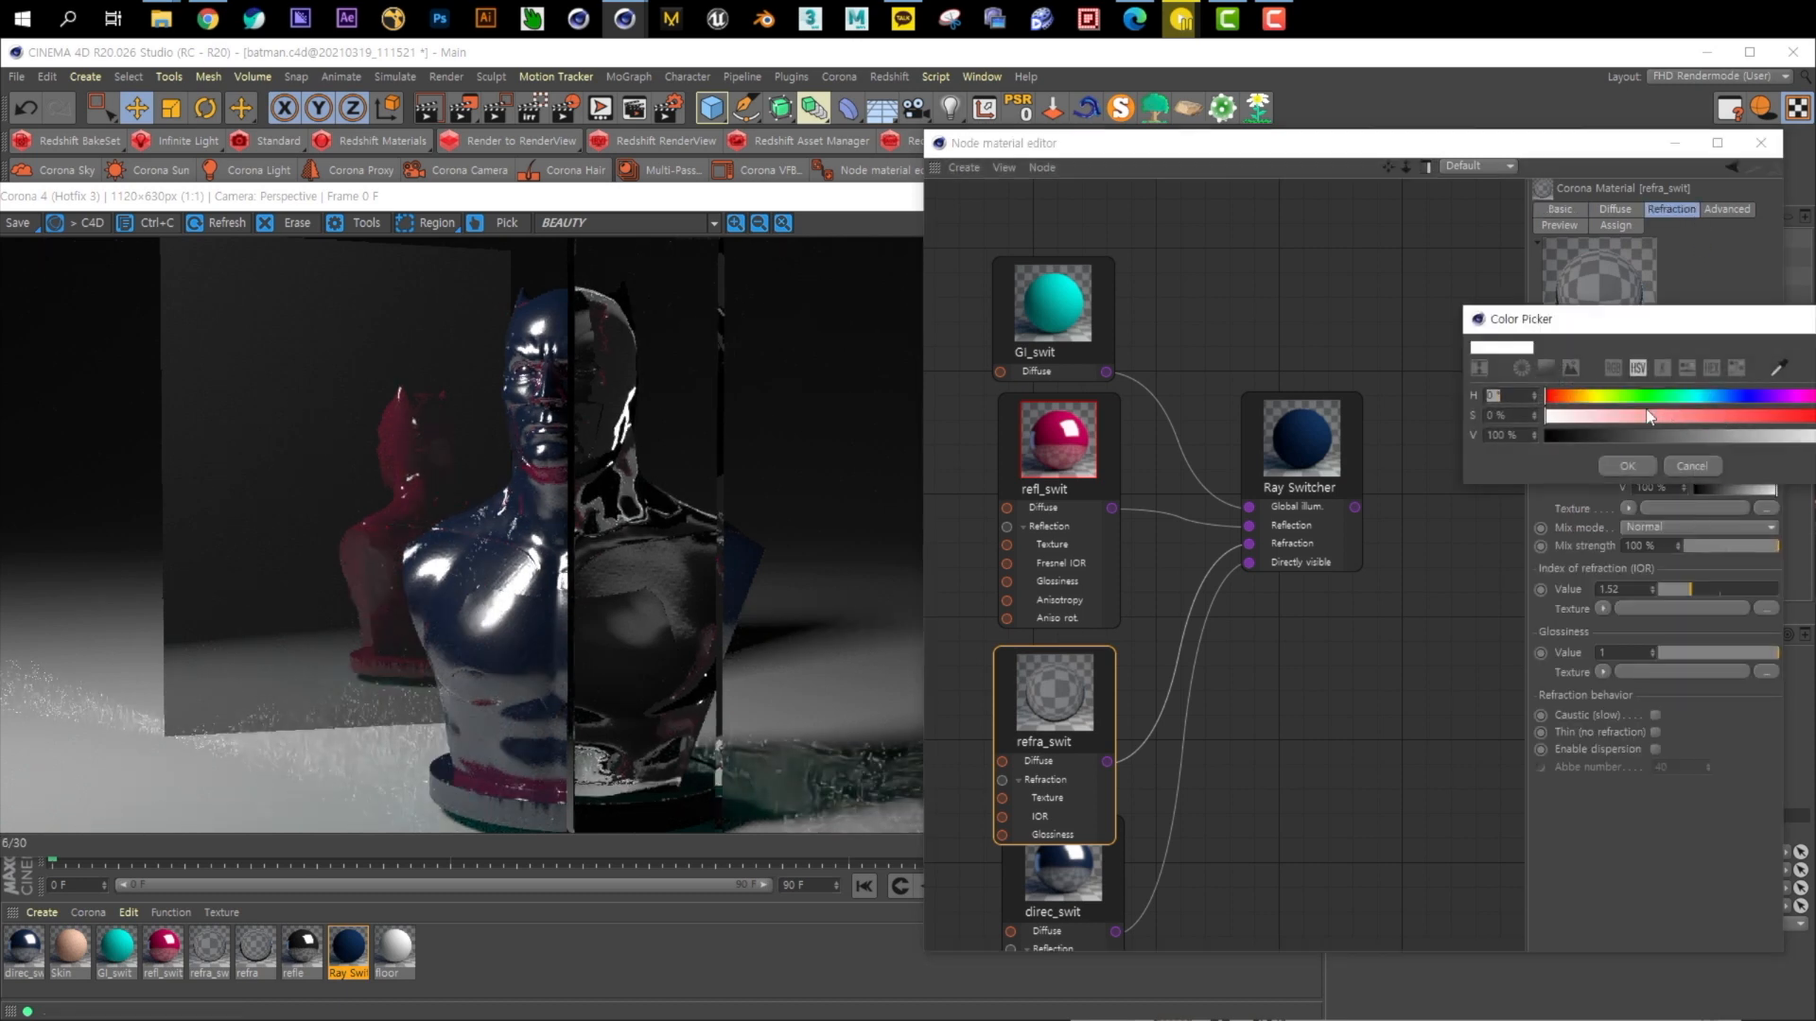
left_click_drag(1732, 423, 1811, 417)
left_click(1804, 397)
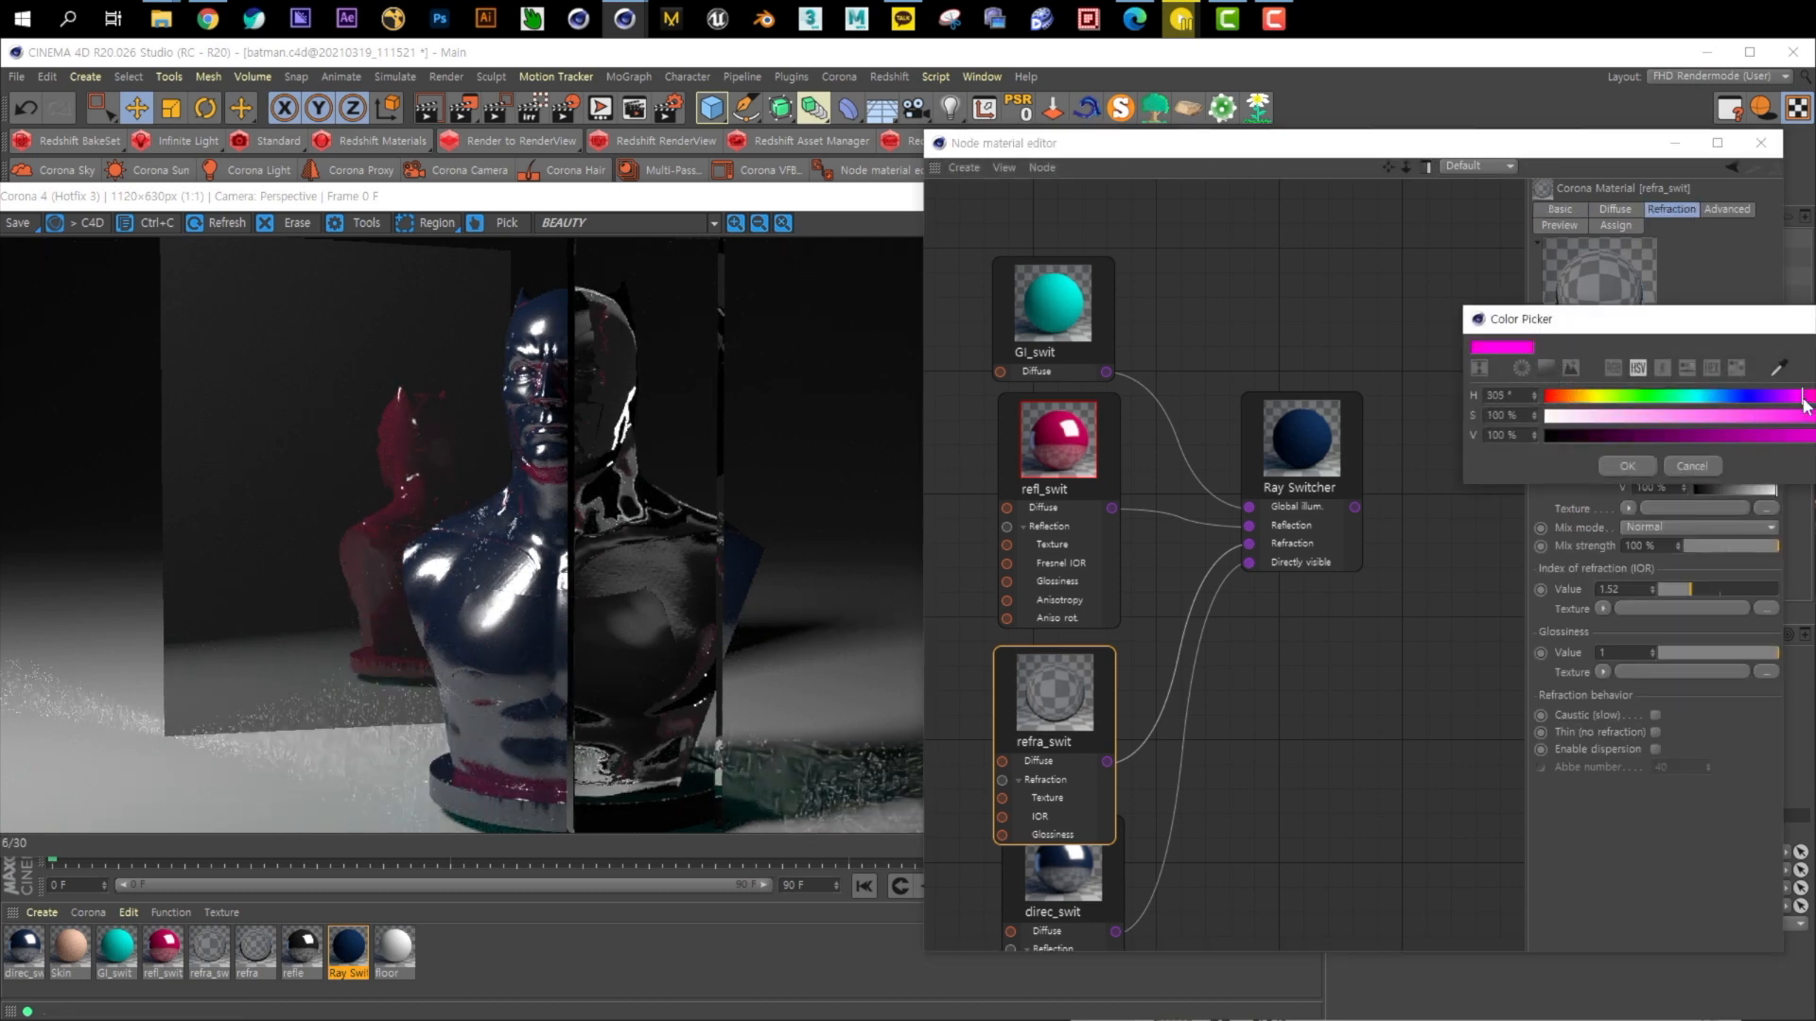
left_click(1623, 466)
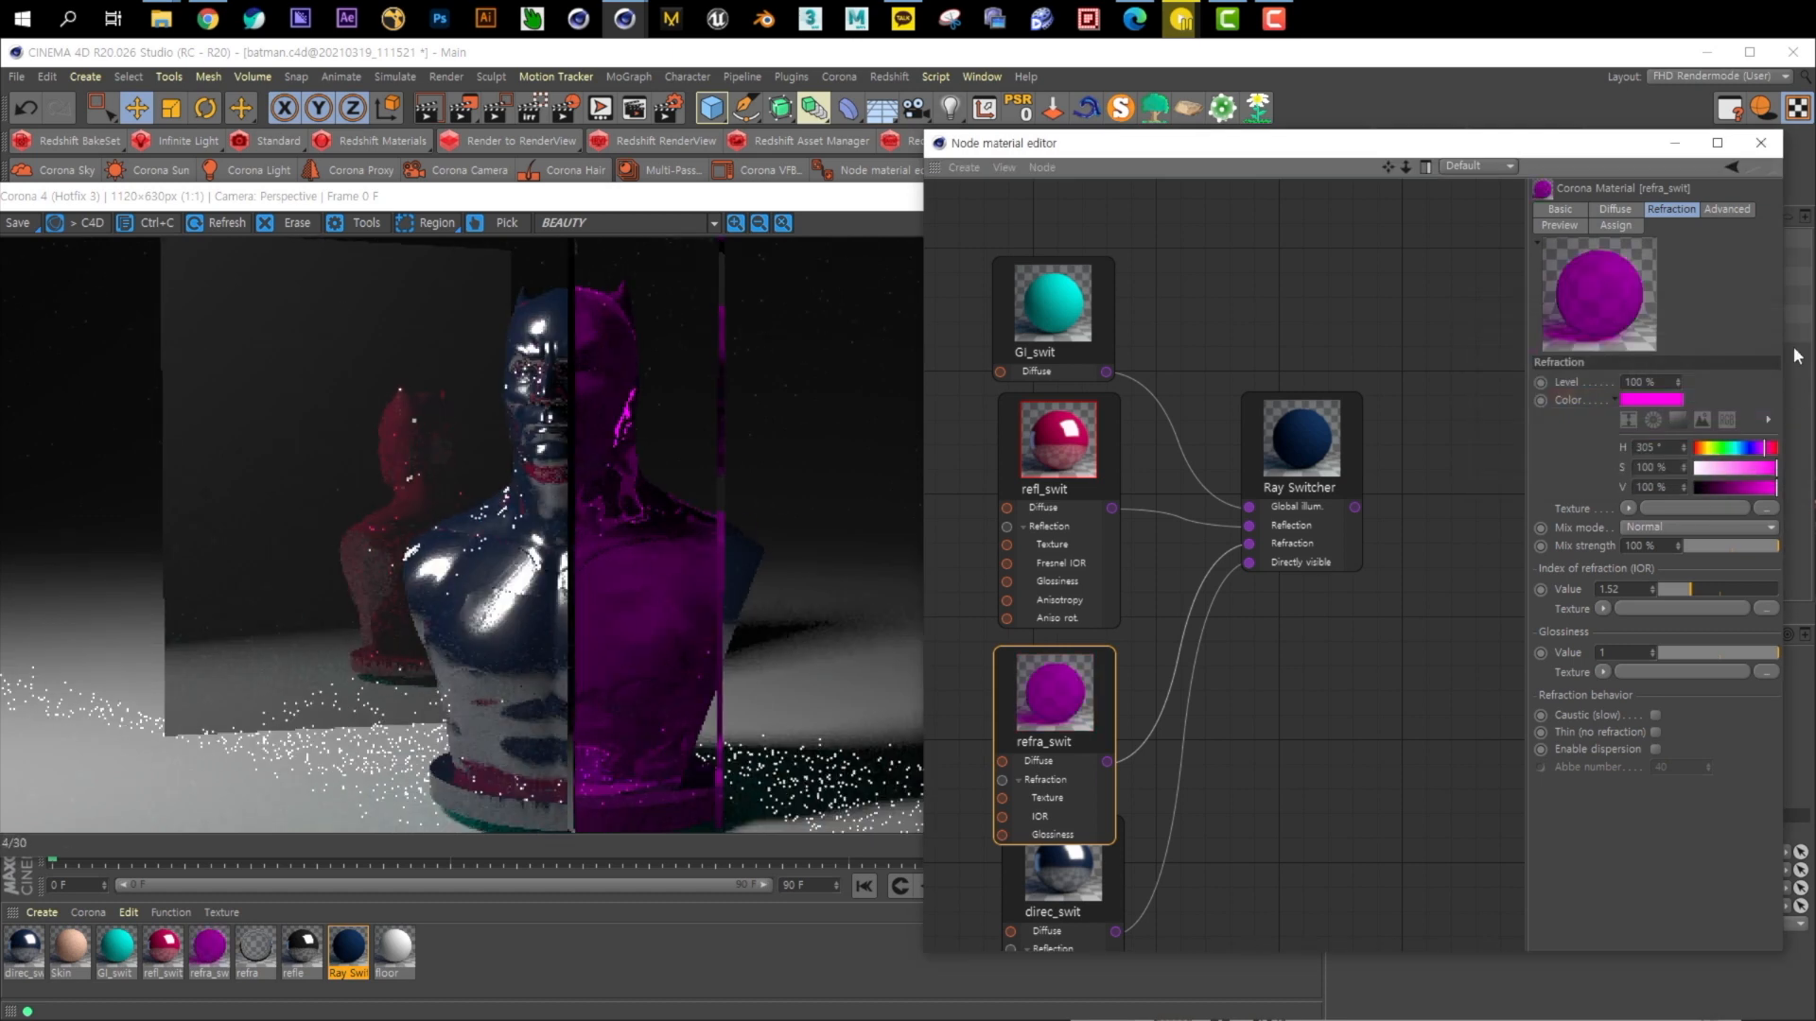
Set refra_swit's refraction glossiness to 0.87 and its refraction level to 80%
left_click(1750, 652)
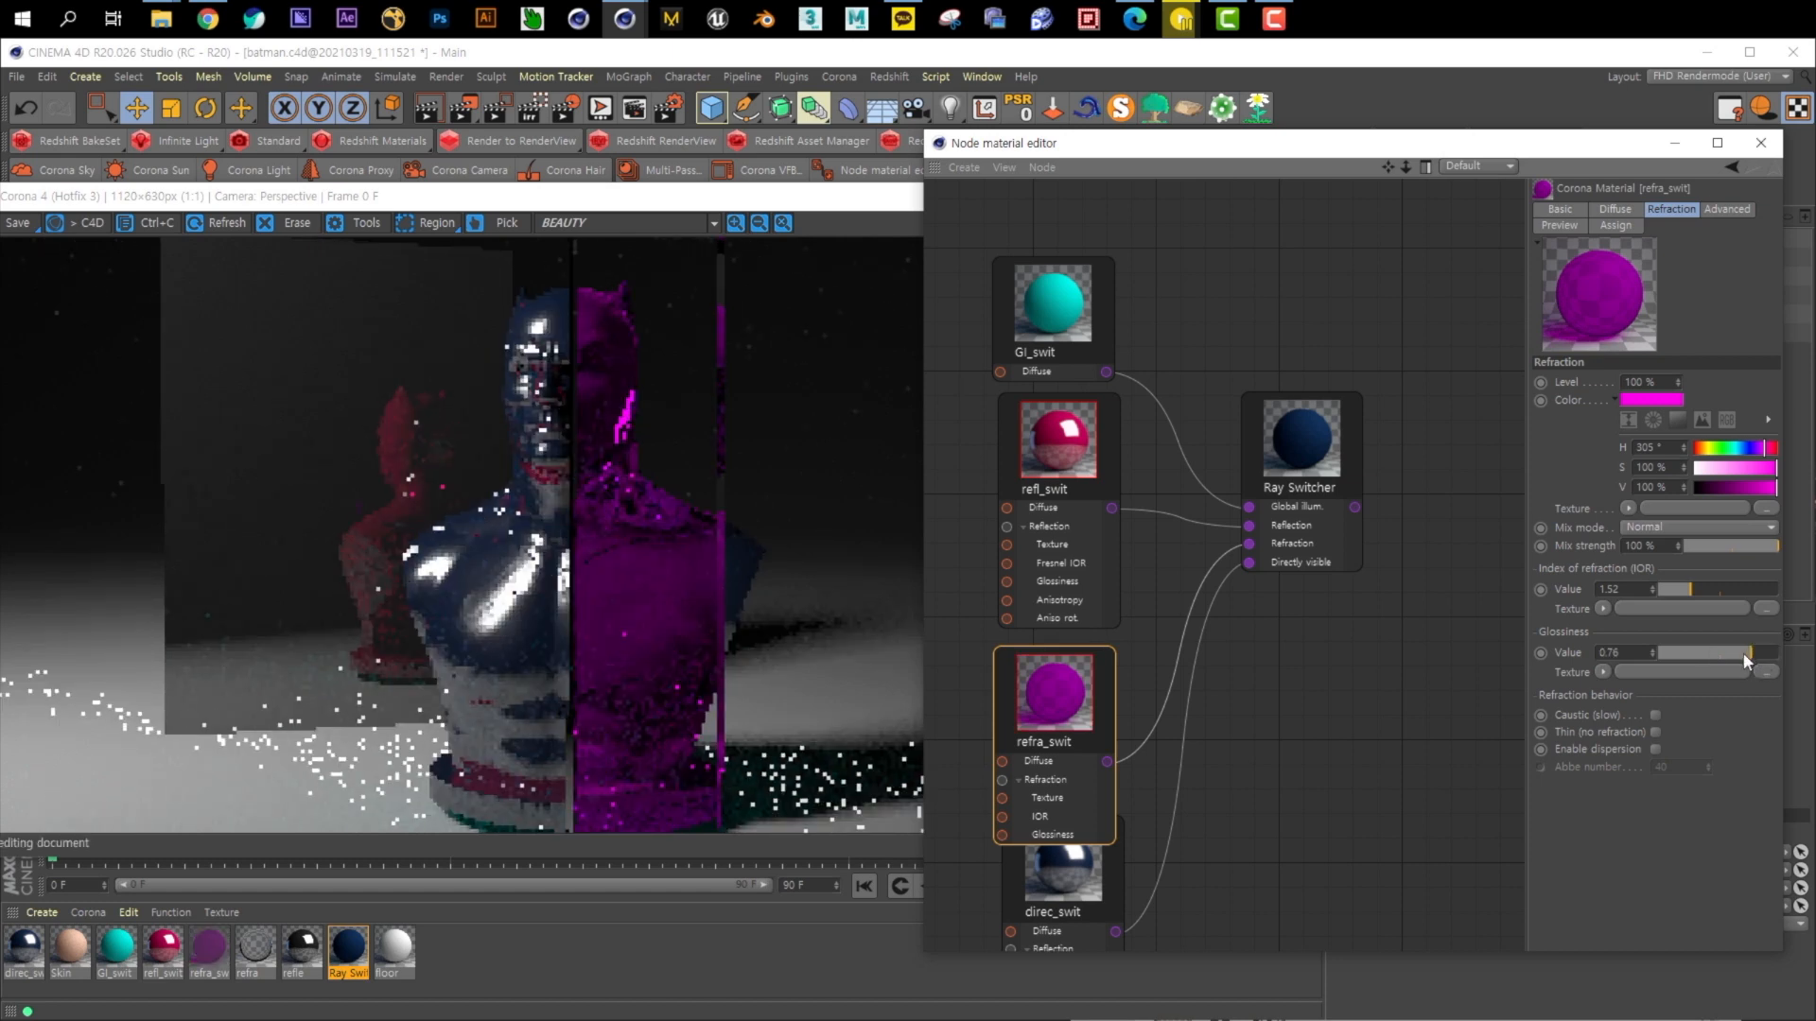
left_click(1739, 652)
left_click(1641, 382)
type("80")
key("Return")
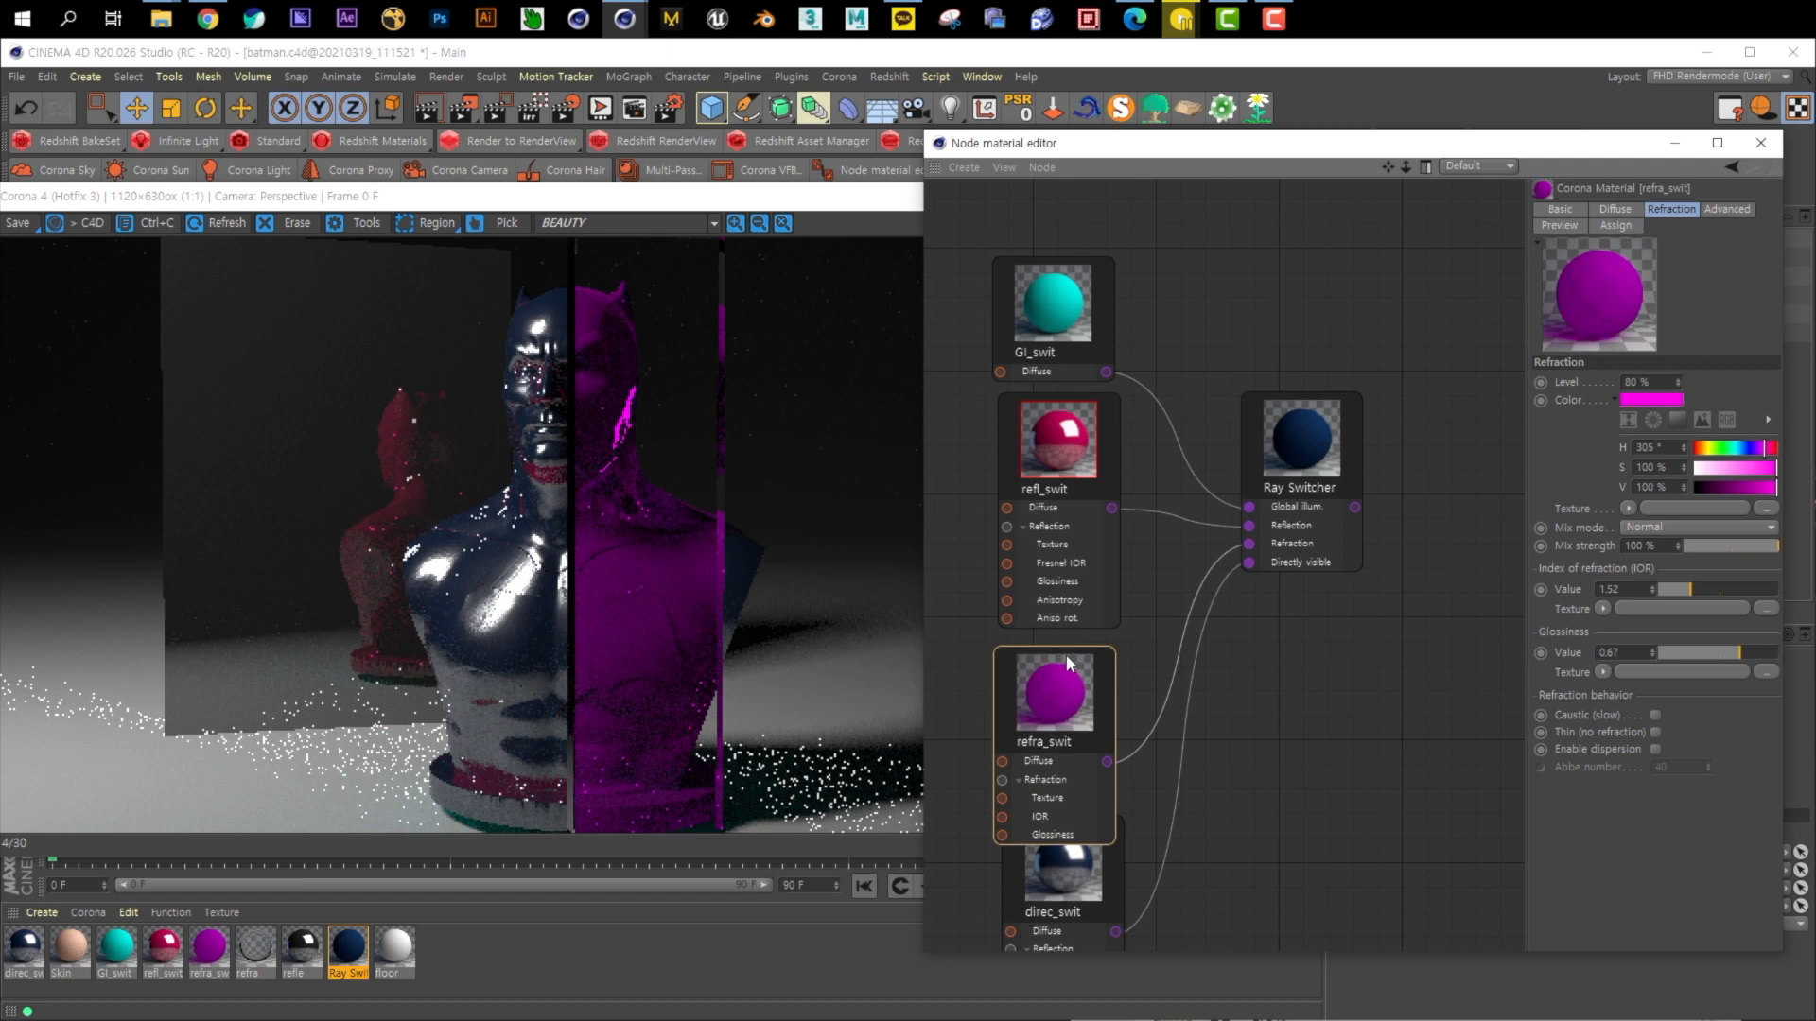
Rearrange the refra_swit, refl_swit and GI_swit nodes vertically so the four material nodes are separated
left_click(1087, 856)
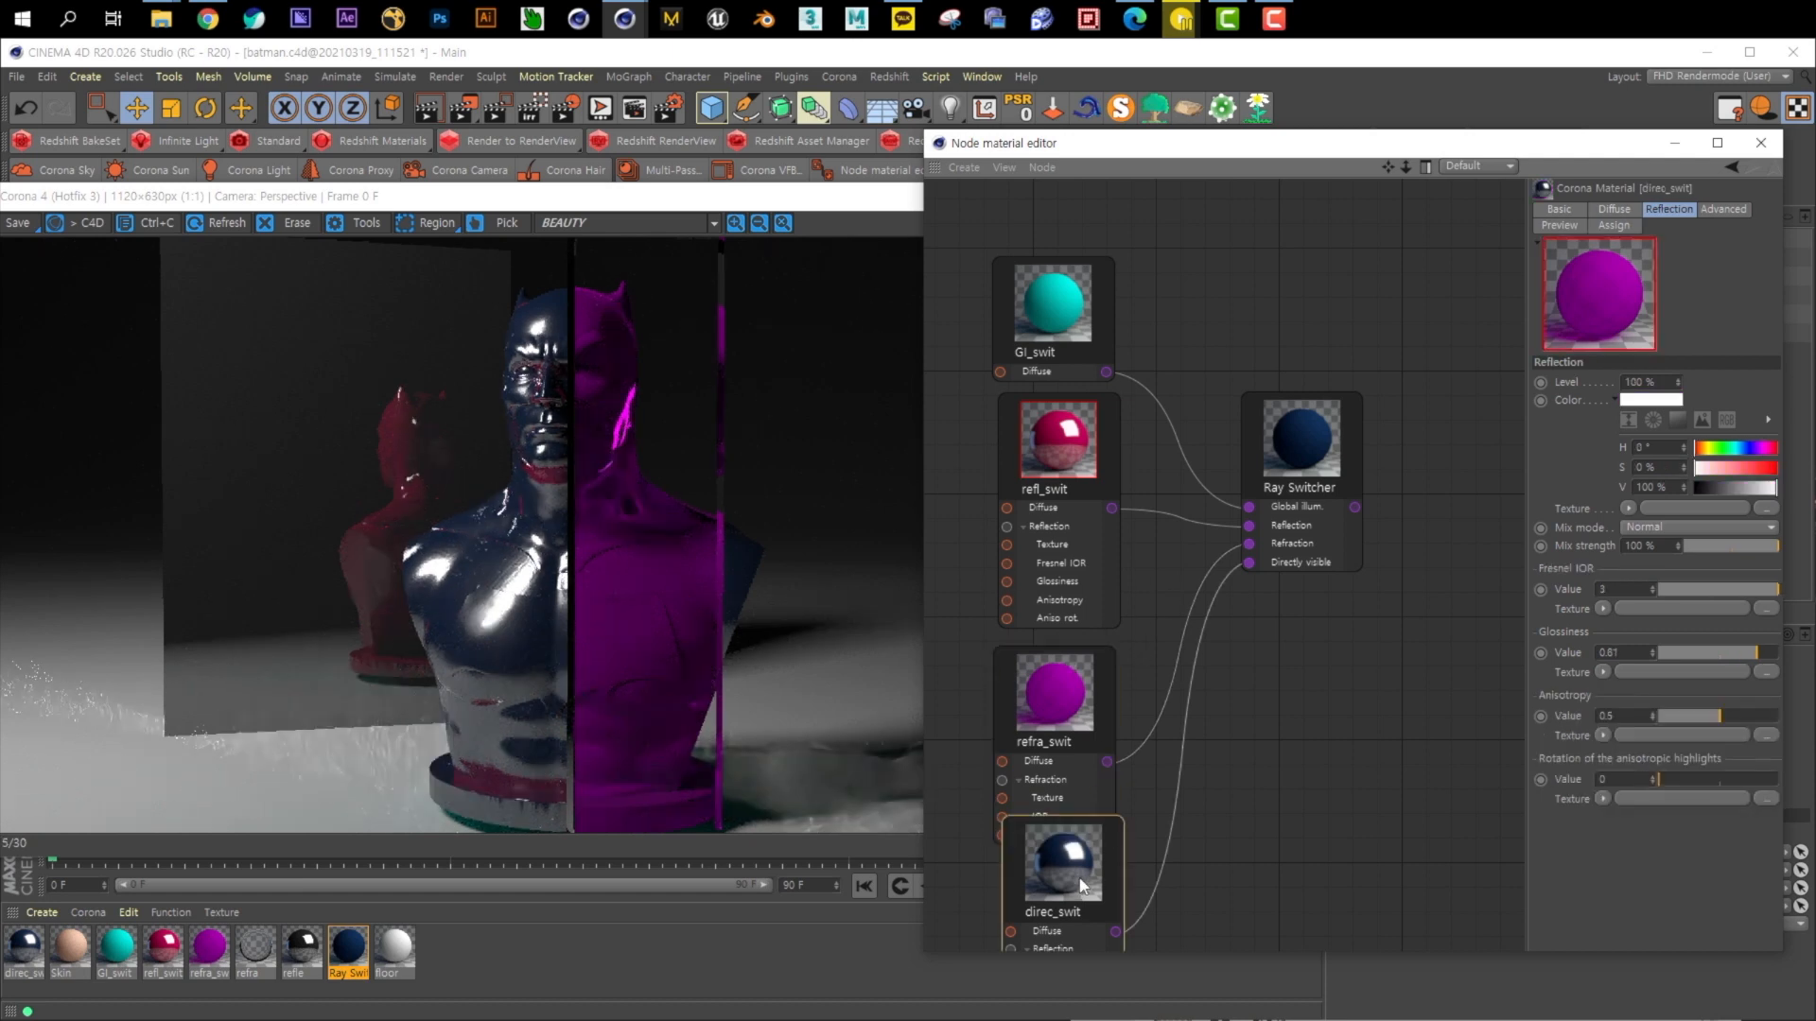
left_click(1061, 738)
left_click(1047, 554)
left_click_drag(1032, 729, 1038, 700)
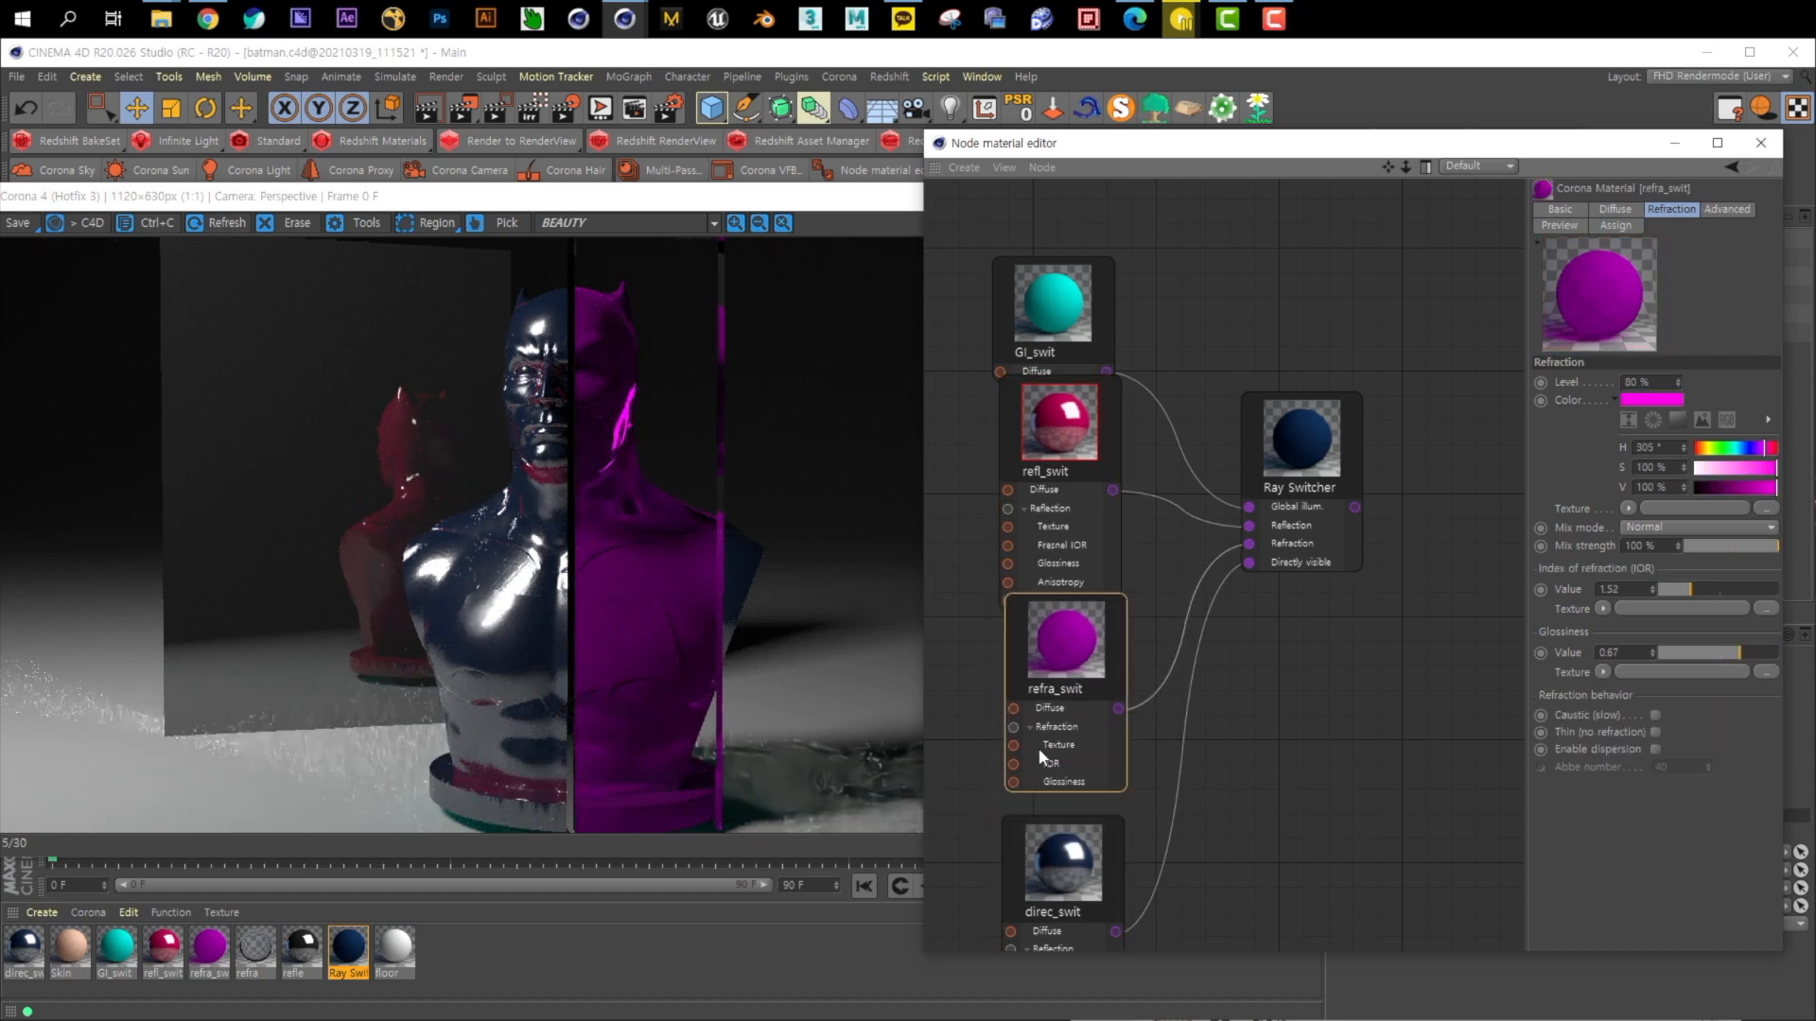
left_click(1054, 509)
left_click(1053, 288)
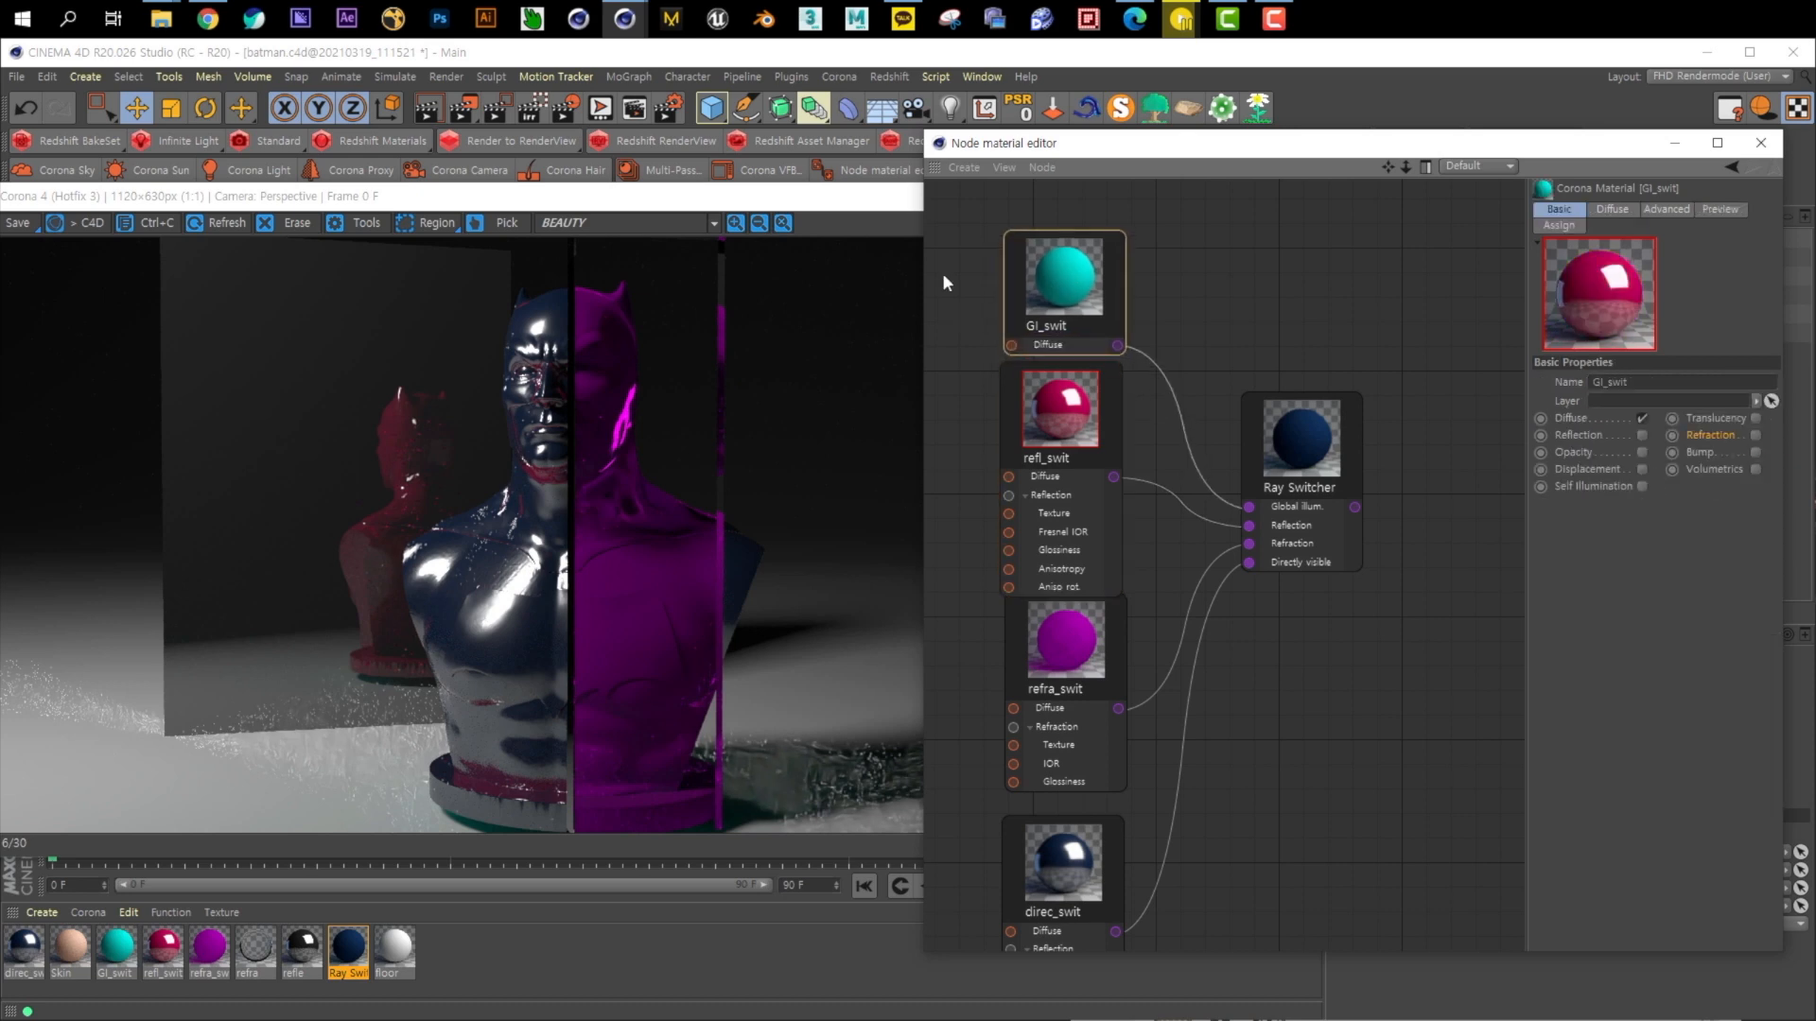
Reposition the Corona render window to examine the whole bust render, and close it
left_click_drag(780, 200, 915, 93)
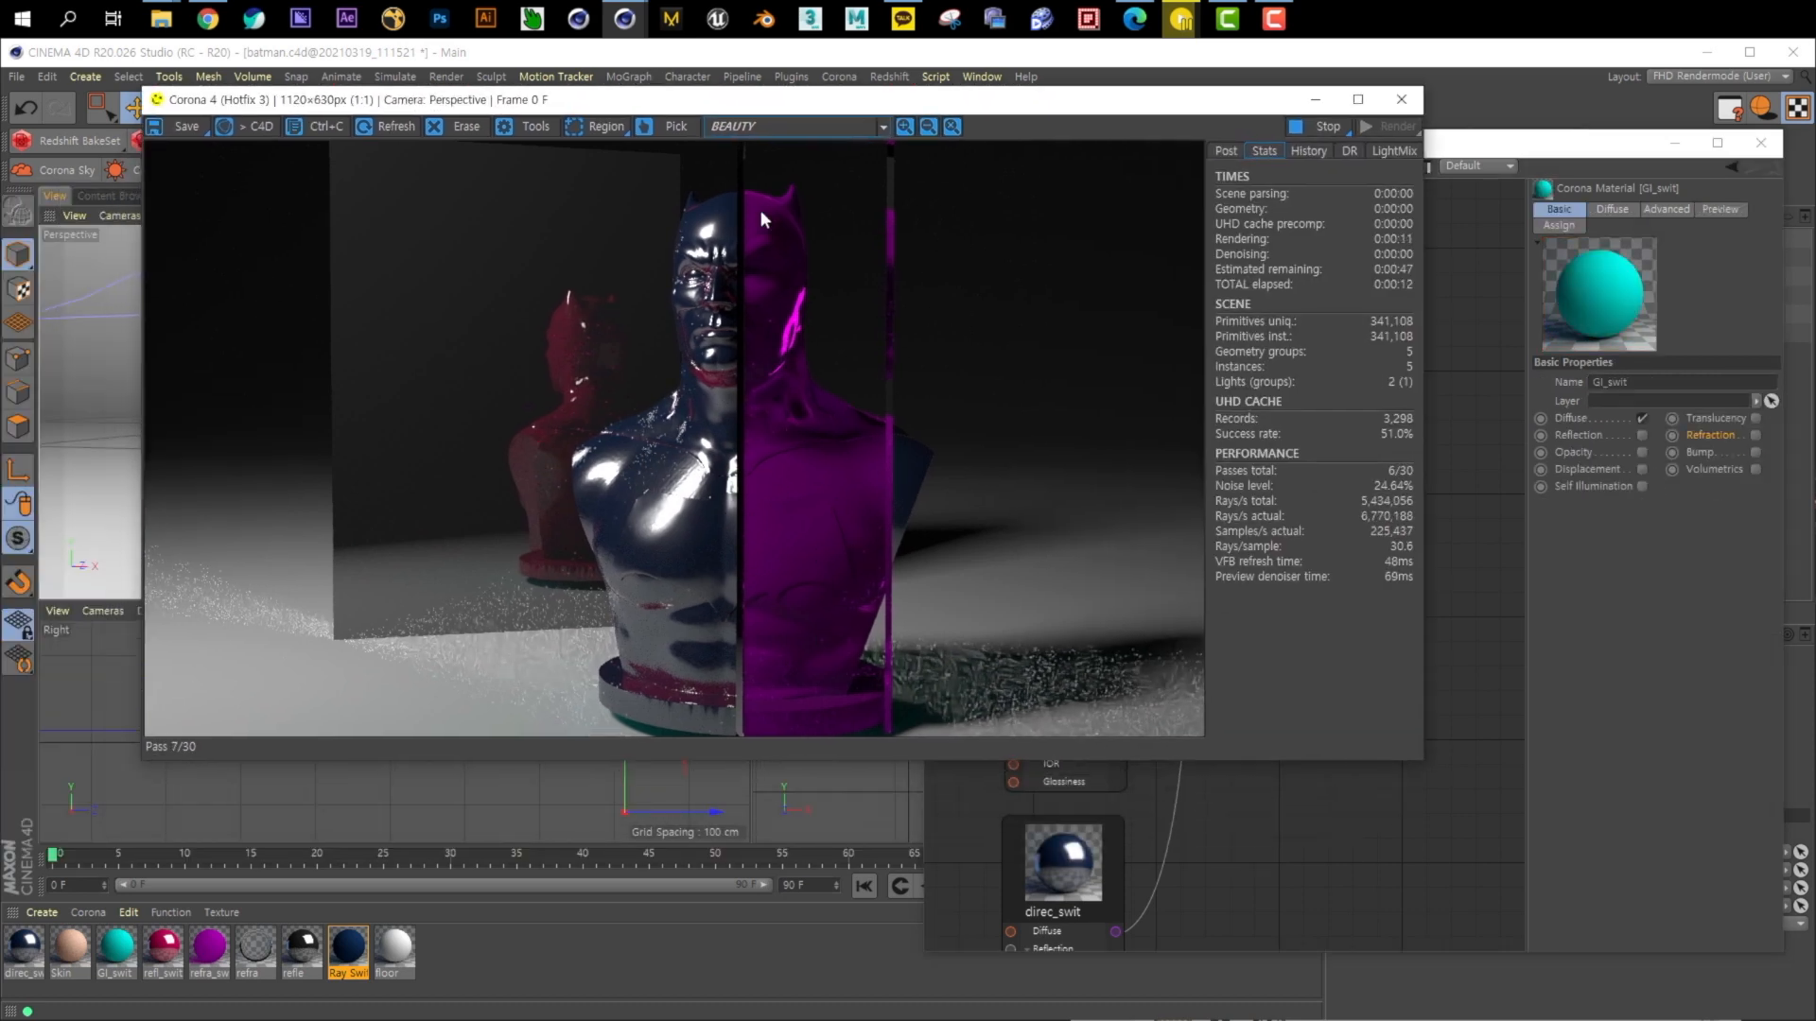
left_click_drag(662, 99, 902, 222)
left_click_drag(1228, 213, 1051, 202)
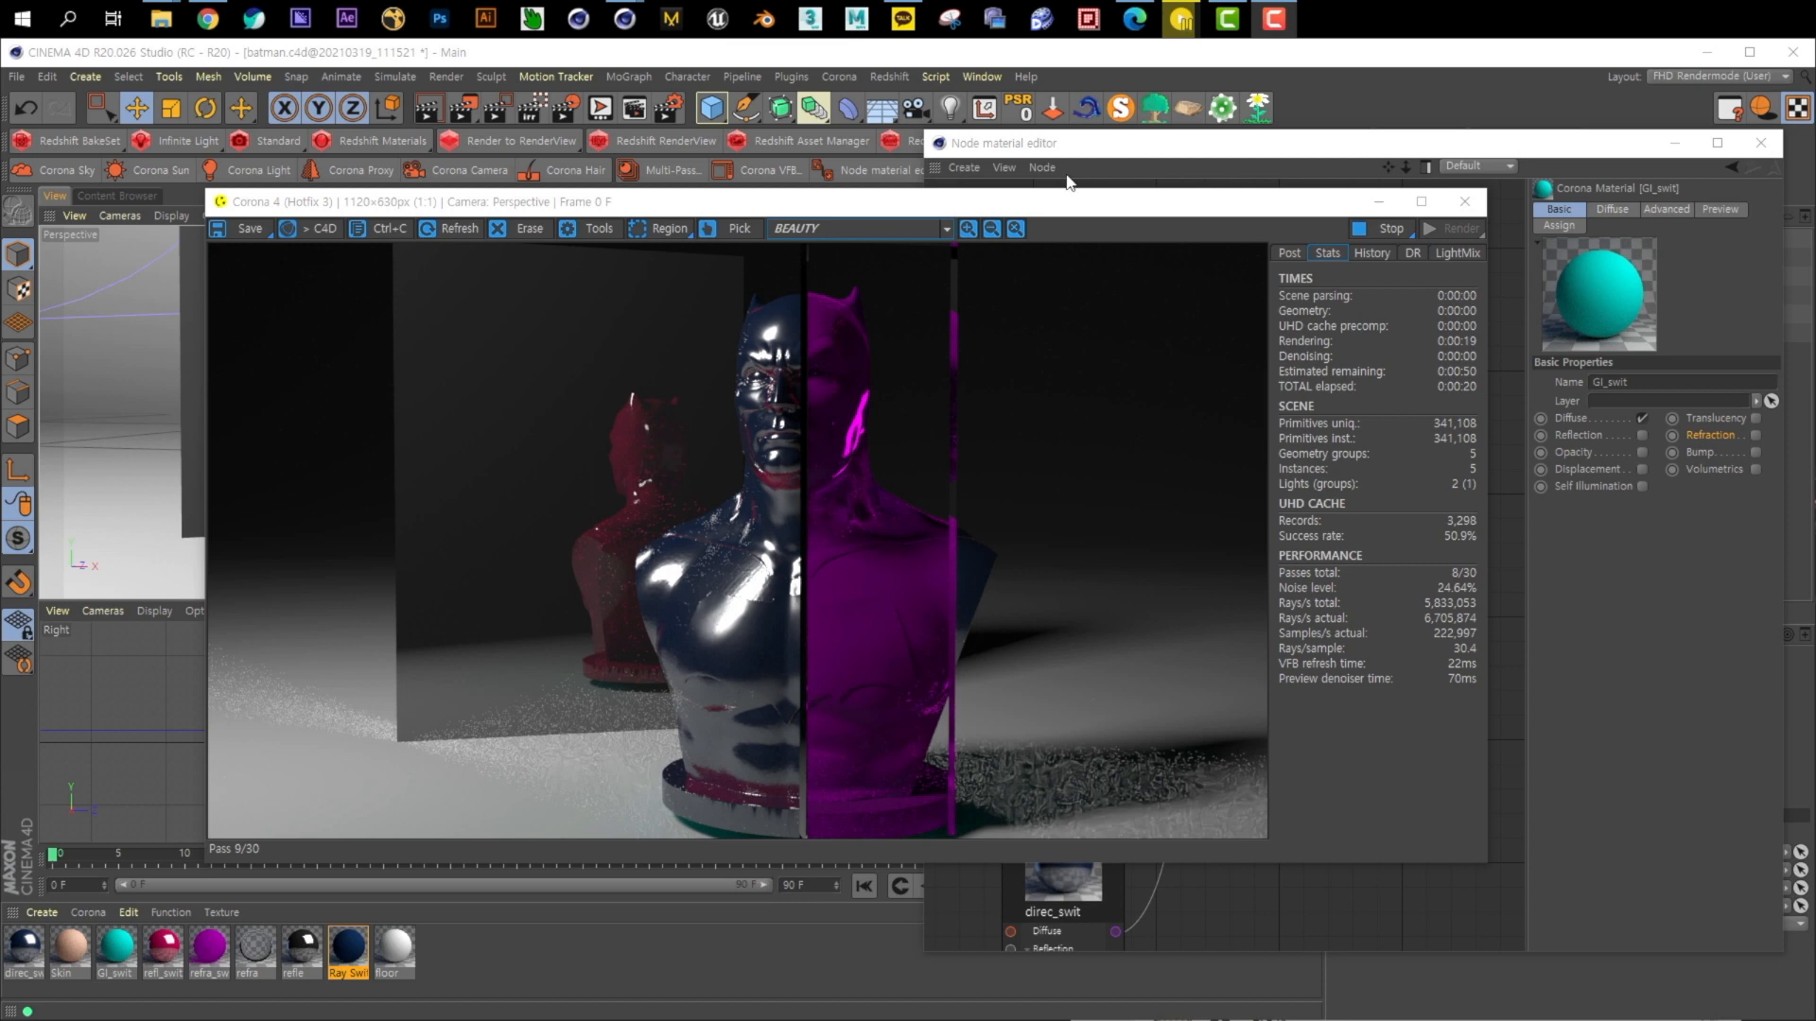
left_click_drag(1111, 210, 829, 209)
left_click(1097, 228)
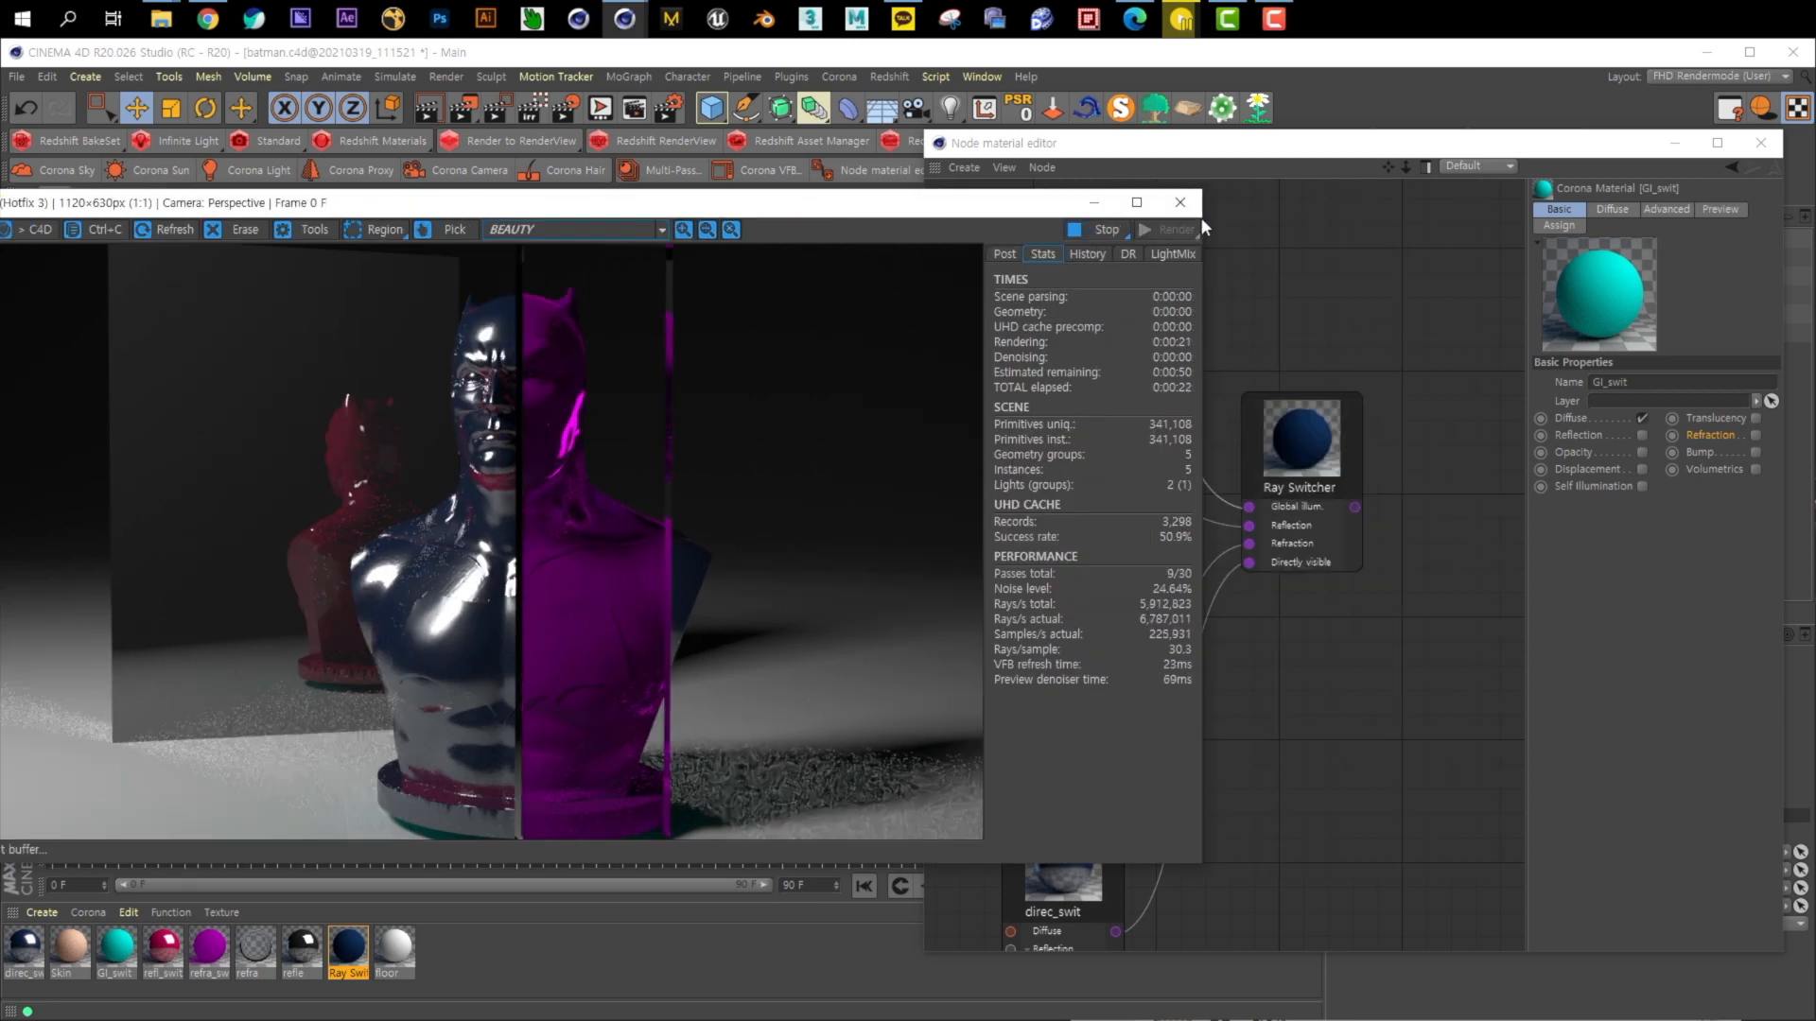
left_click(1184, 201)
Delete the four switch material nodes and the Ray Switcher node from the node material editor
left_click_drag(1192, 242, 1064, 903)
key("Delete")
left_click(1303, 466)
key("Delete")
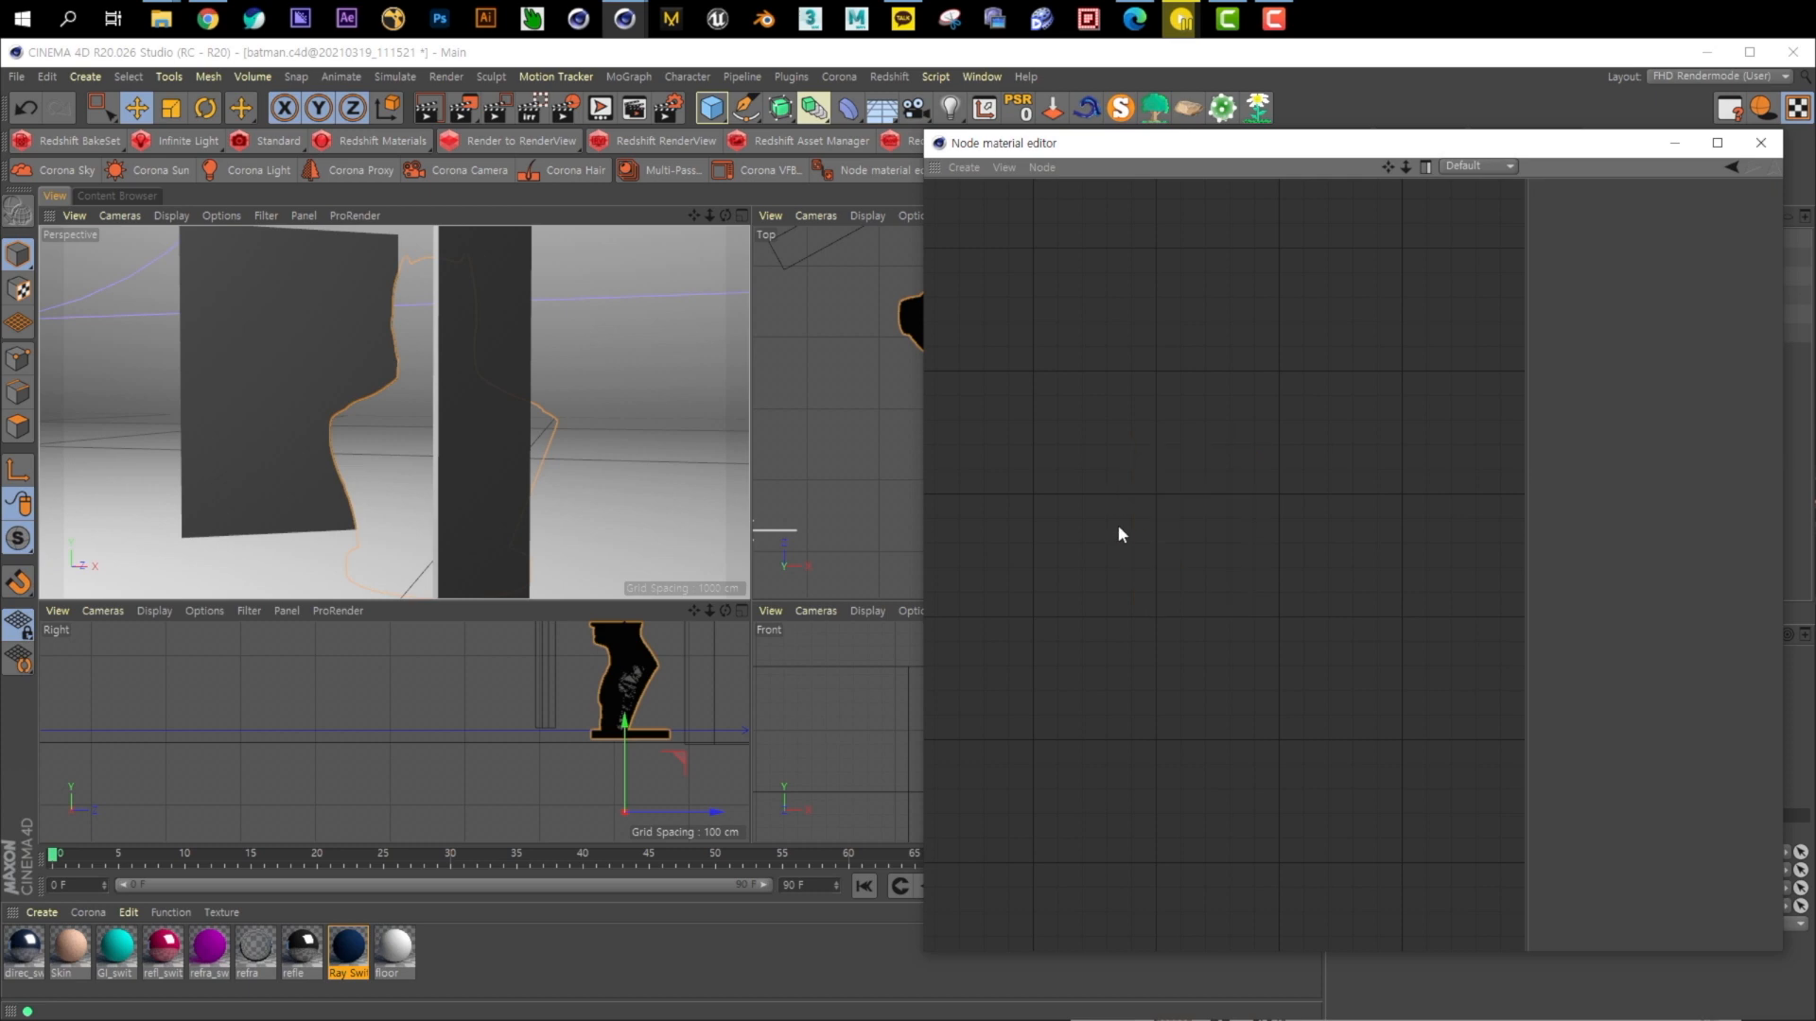
Move the node editor off the object list and delete the Ray Switcher material tag from the batman object
left_click_drag(1336, 143, 1329, 441)
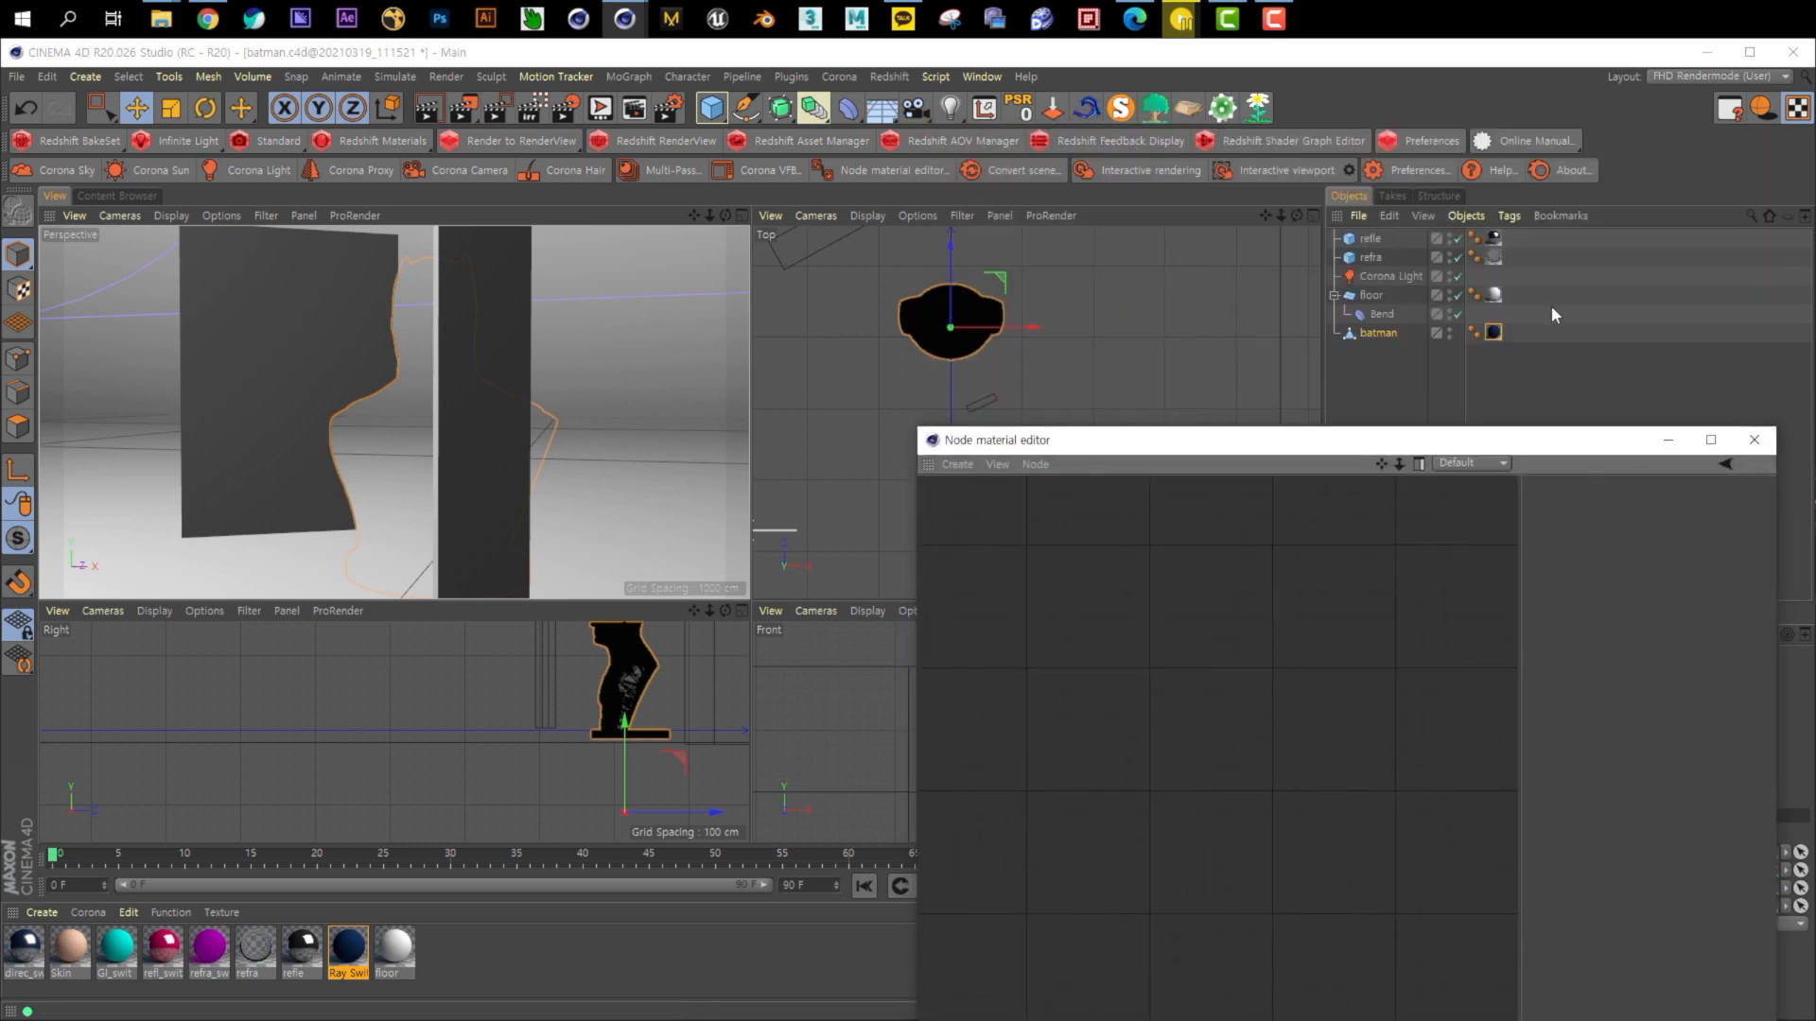
left_click(1552, 303)
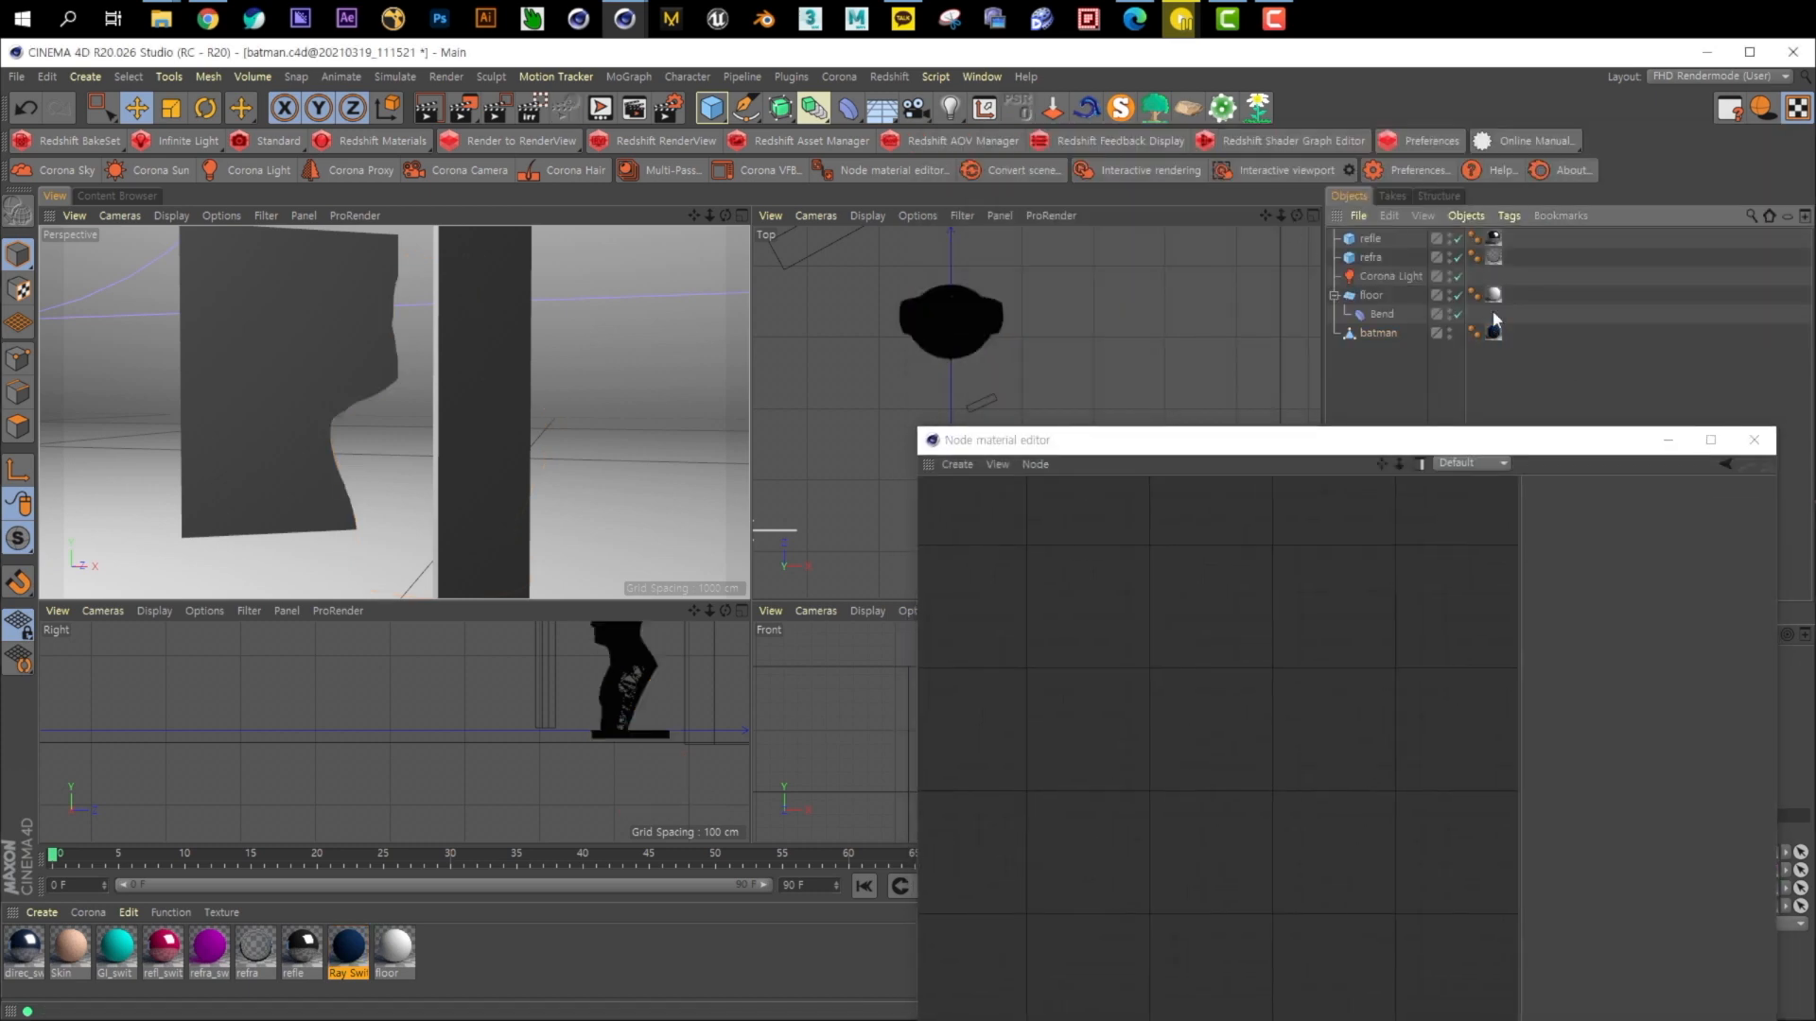
left_click(1494, 332)
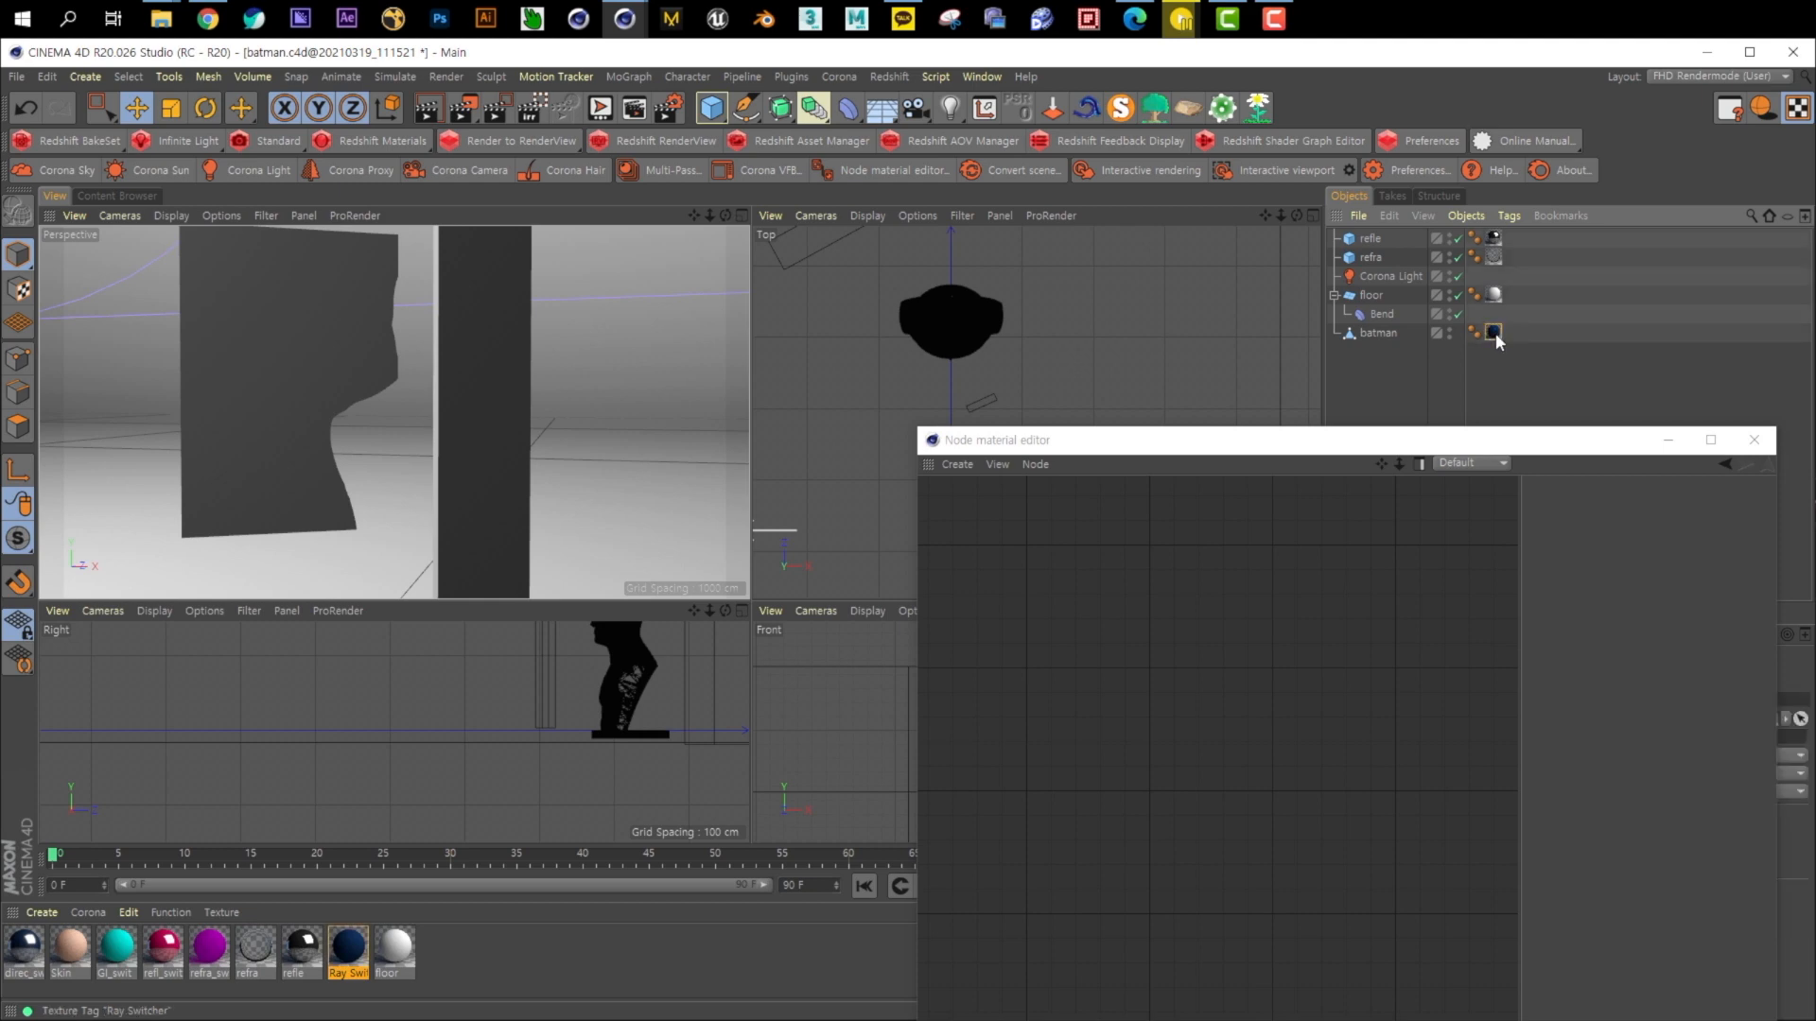
key("Delete")
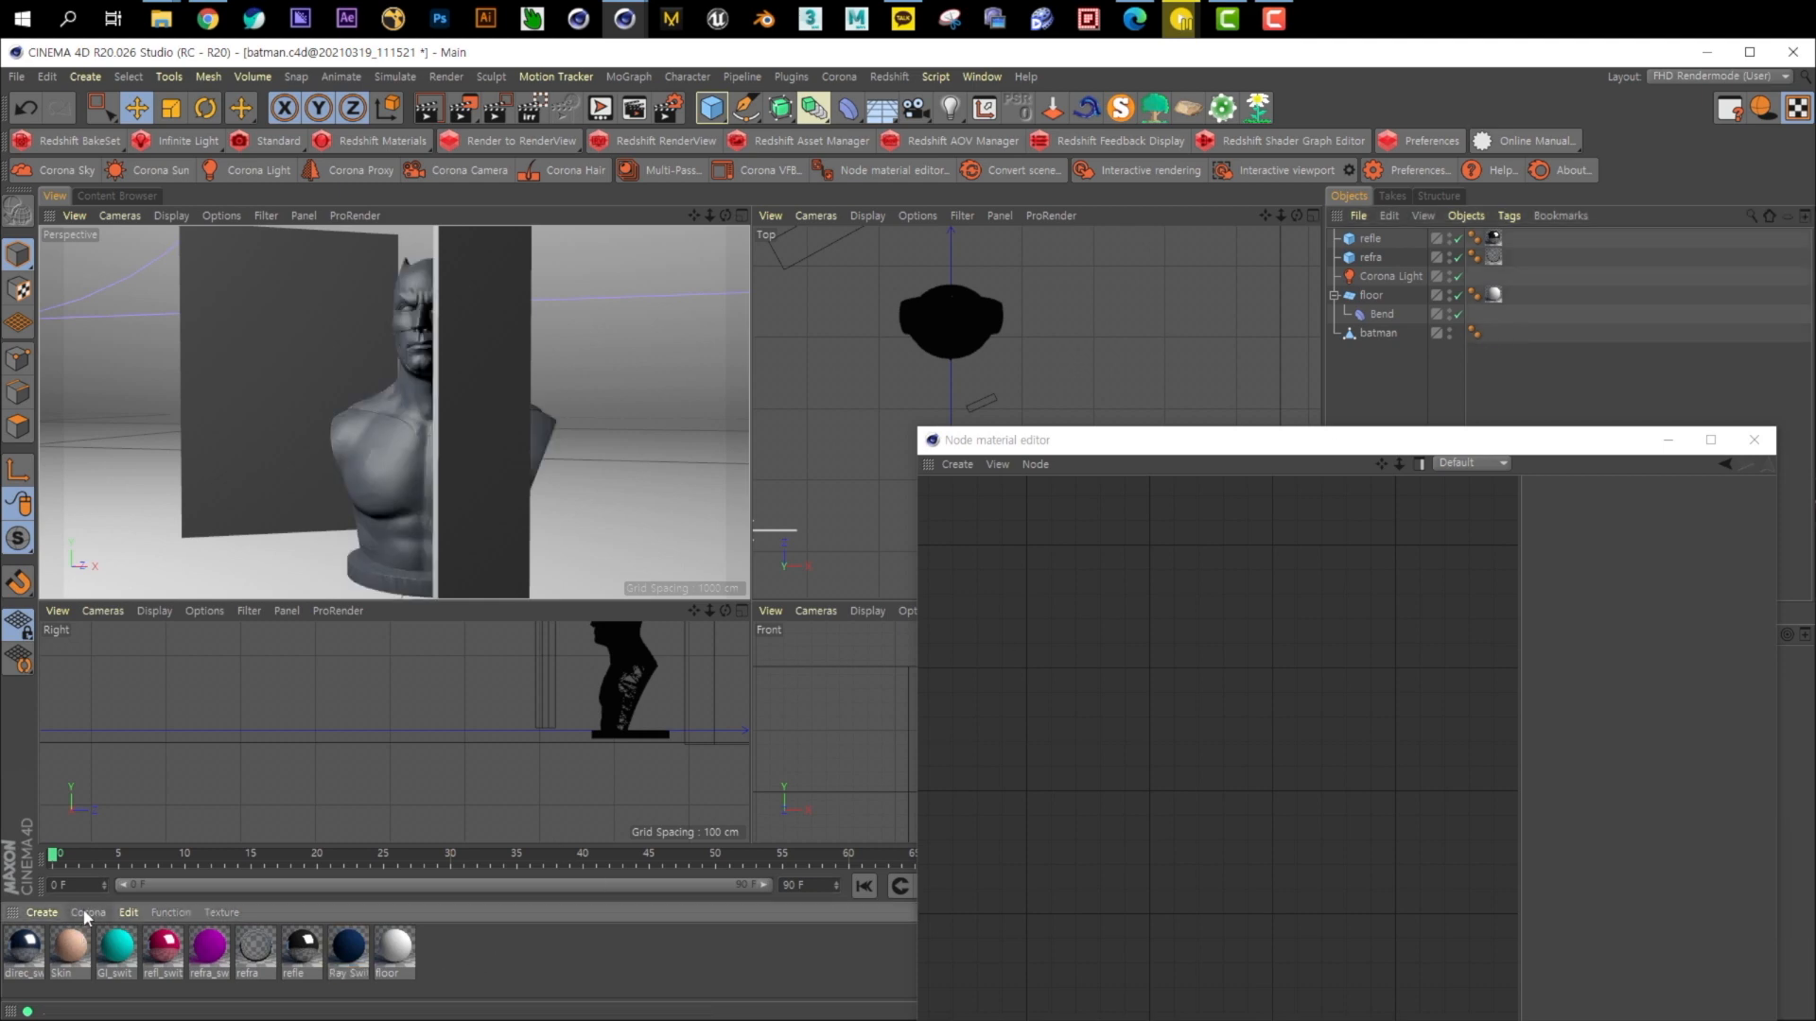
Create a new Corona material and name it bat
left_click(88, 912)
left_click(109, 730)
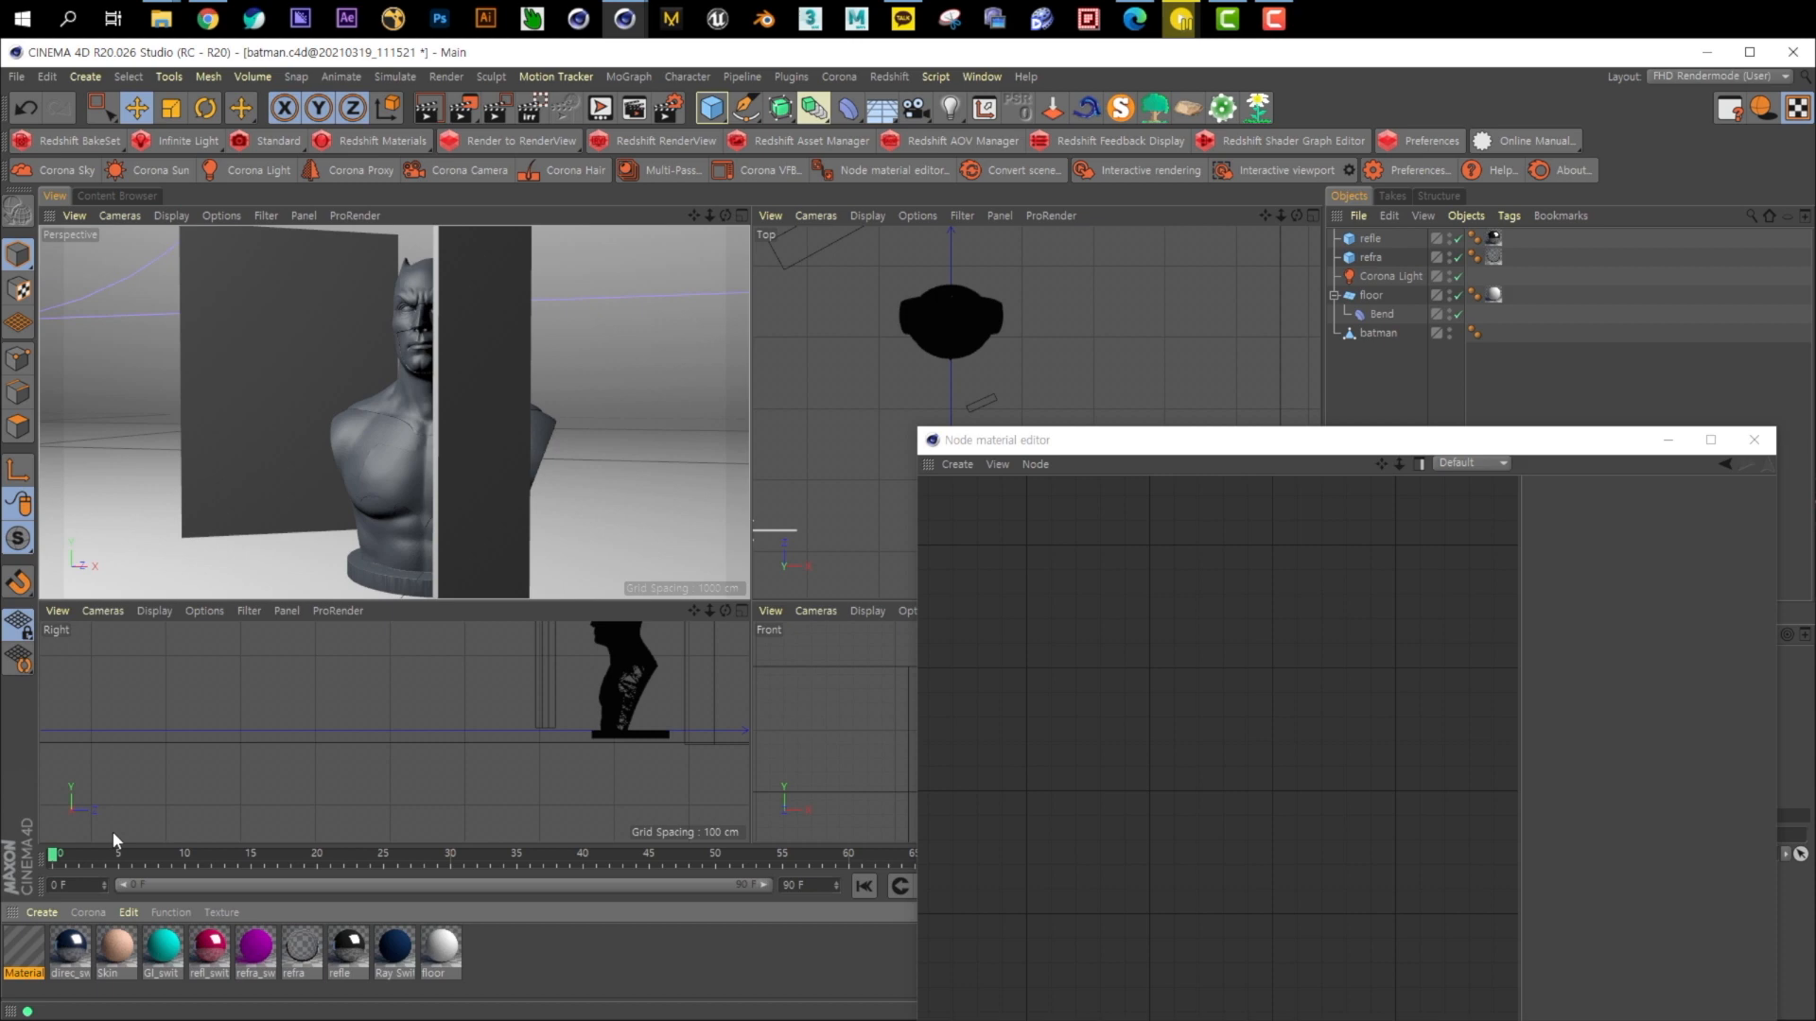
double_click(32, 977)
type("bat")
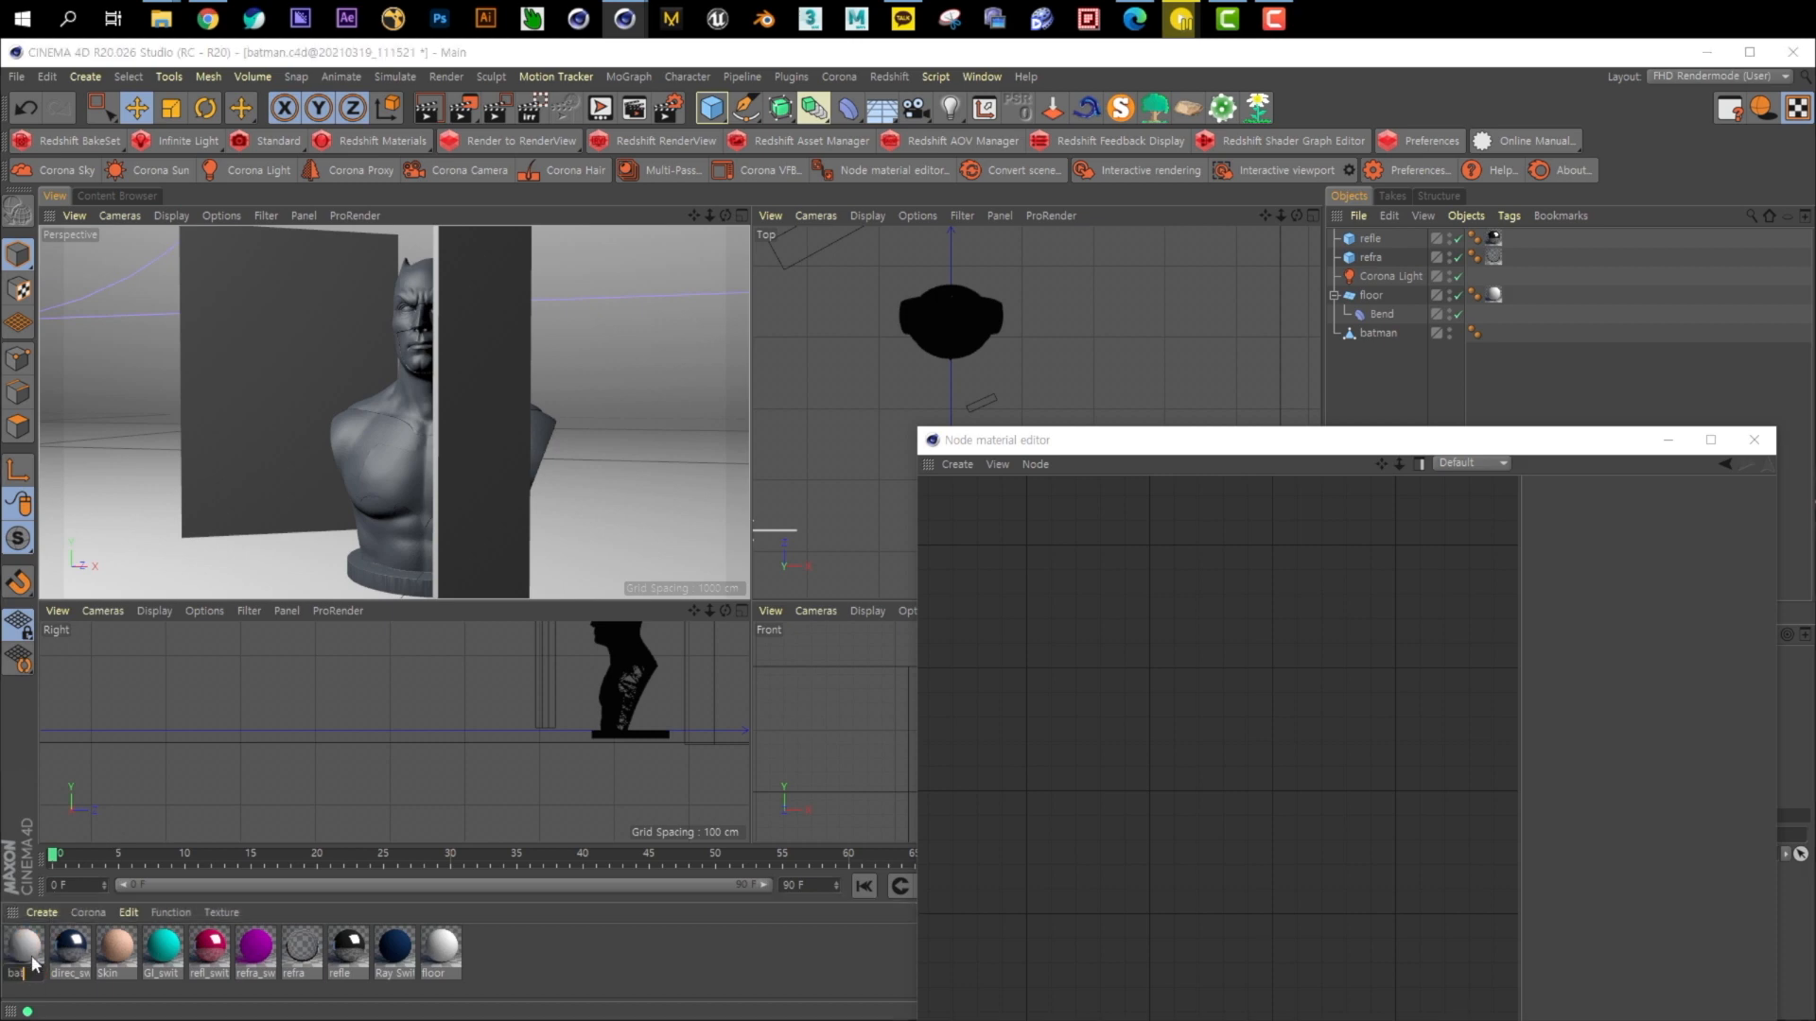
key("Return")
Add the bat material to the node material editor and reposition its node and the editor window
left_click_drag(29, 955, 1250, 668)
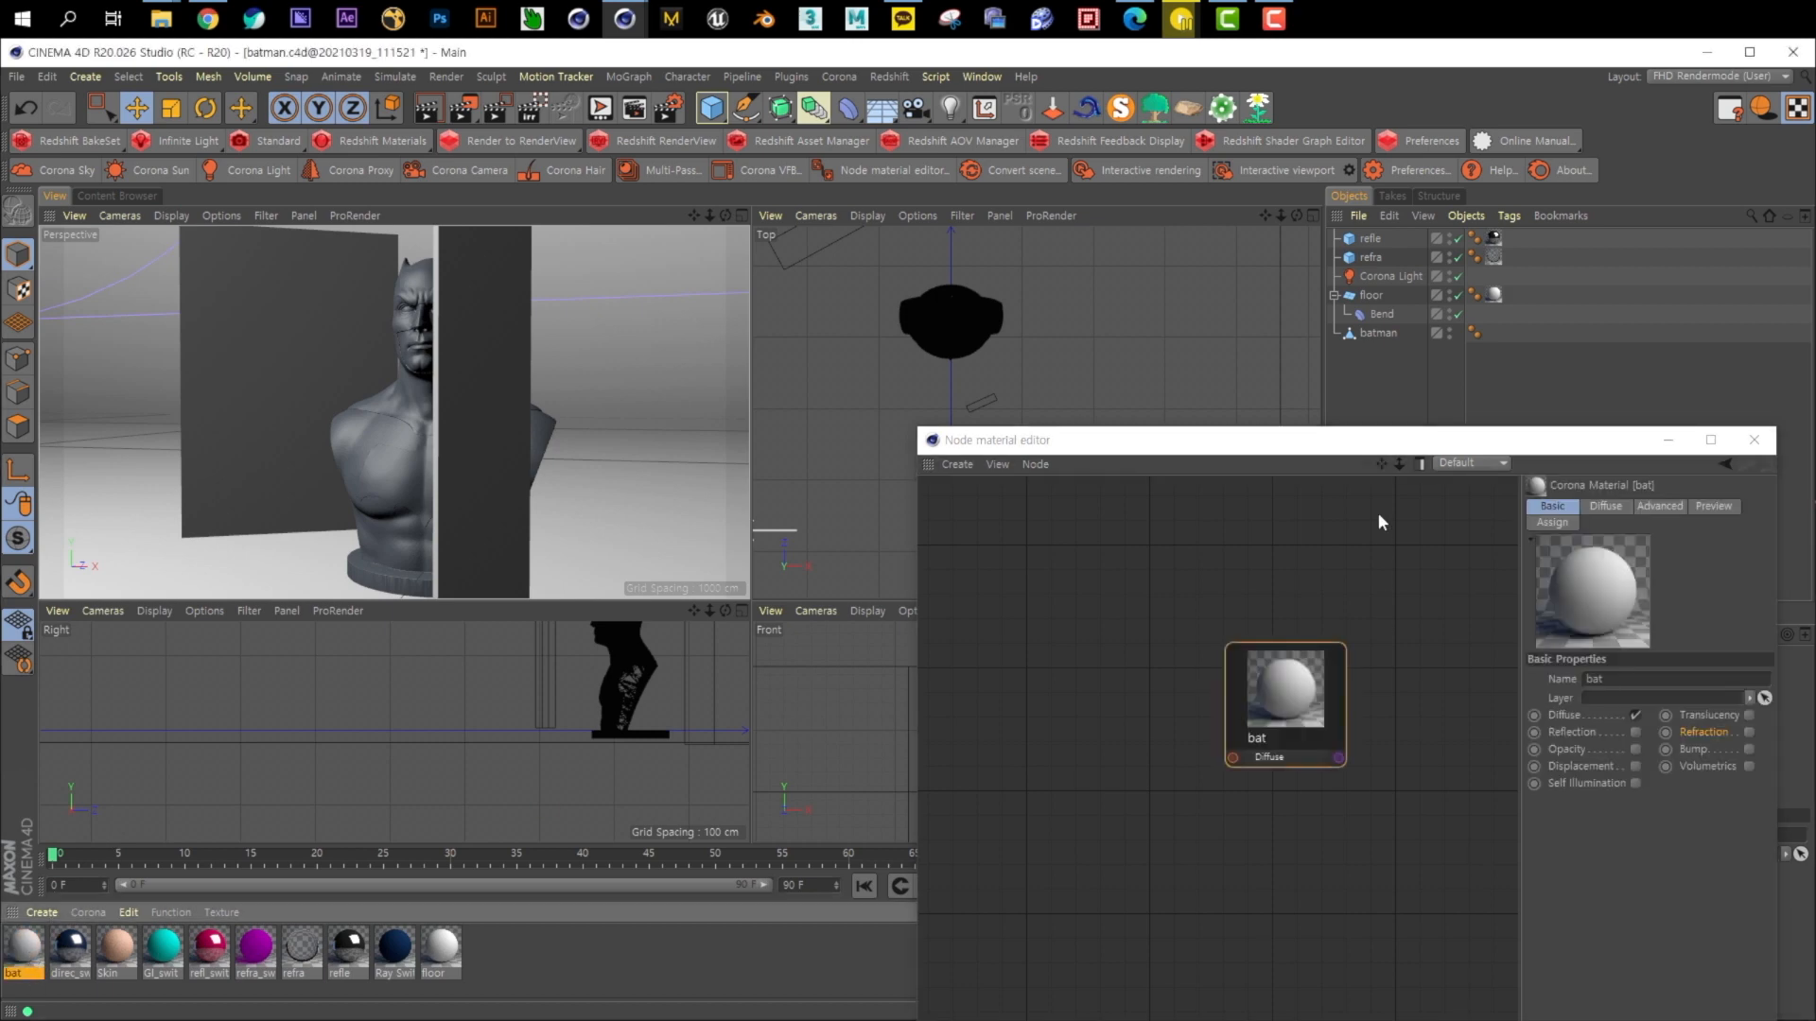
left_click_drag(1349, 451, 921, 220)
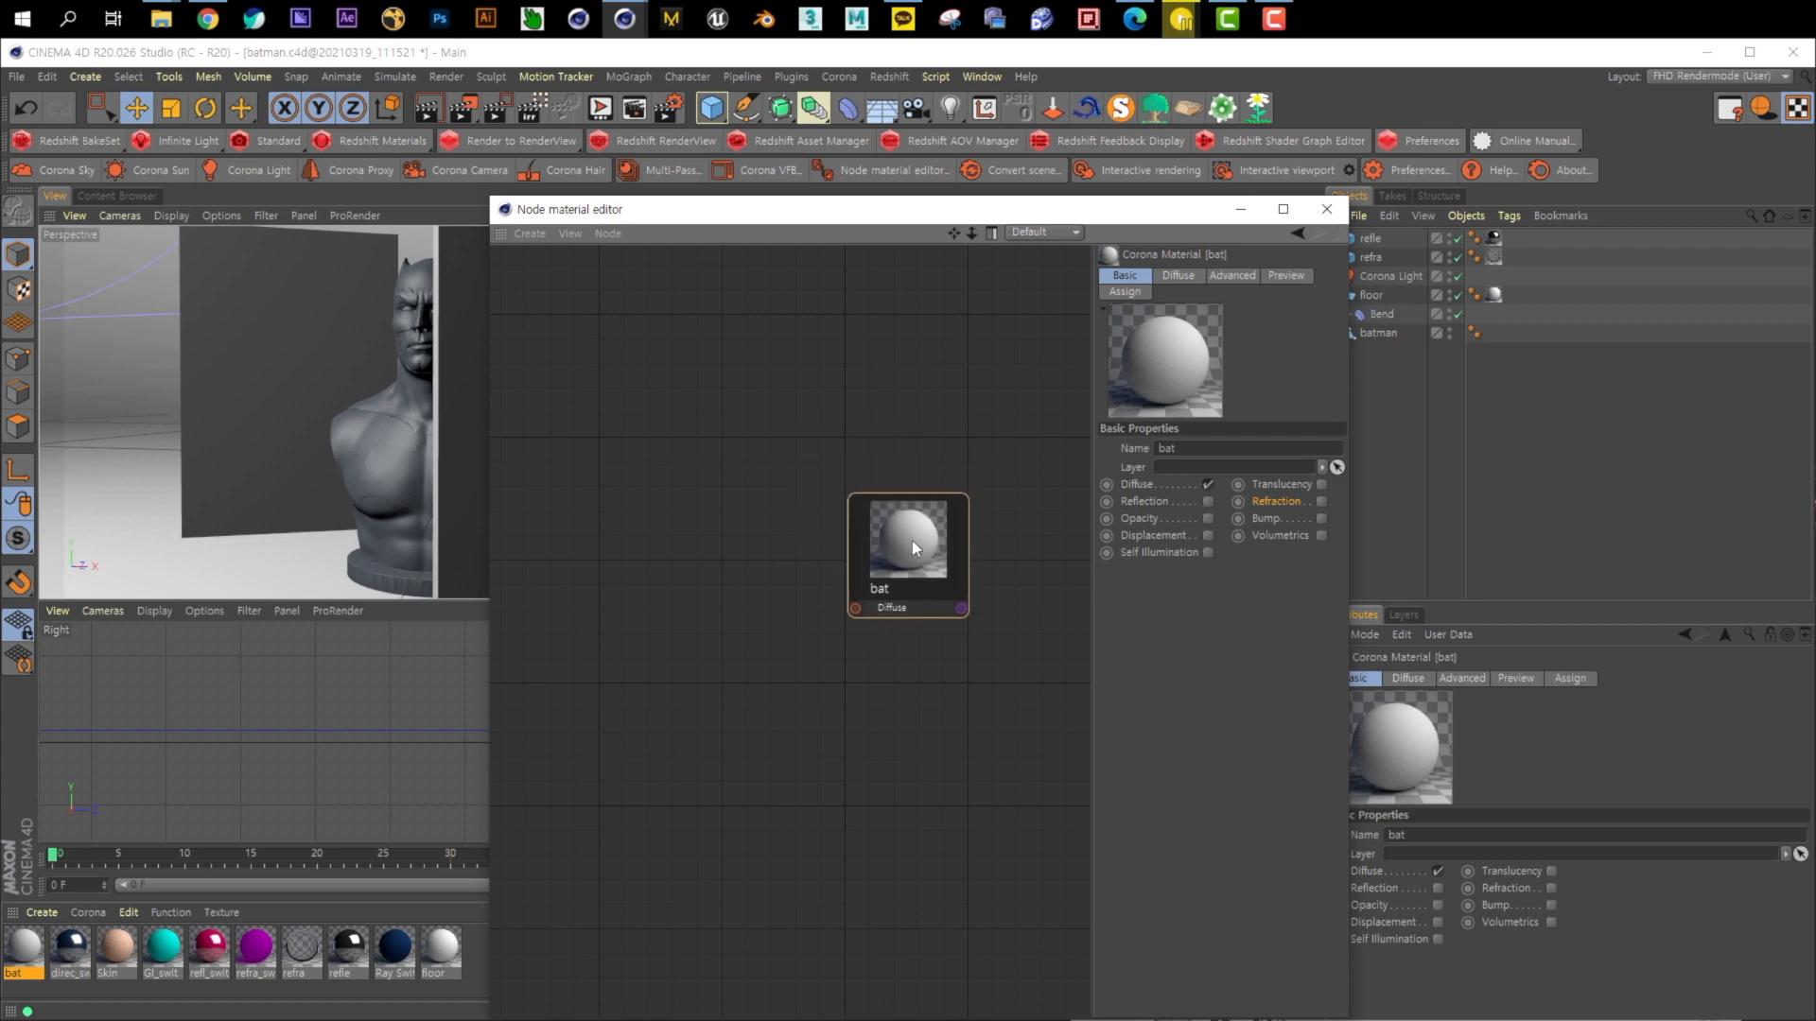
left_click_drag(912, 601, 953, 670)
left_click_drag(917, 225, 1084, 193)
mouse_move(1112, 571)
left_mouse_down()
mouse_move(1108, 513)
mouse_move(1110, 592)
left_mouse_up()
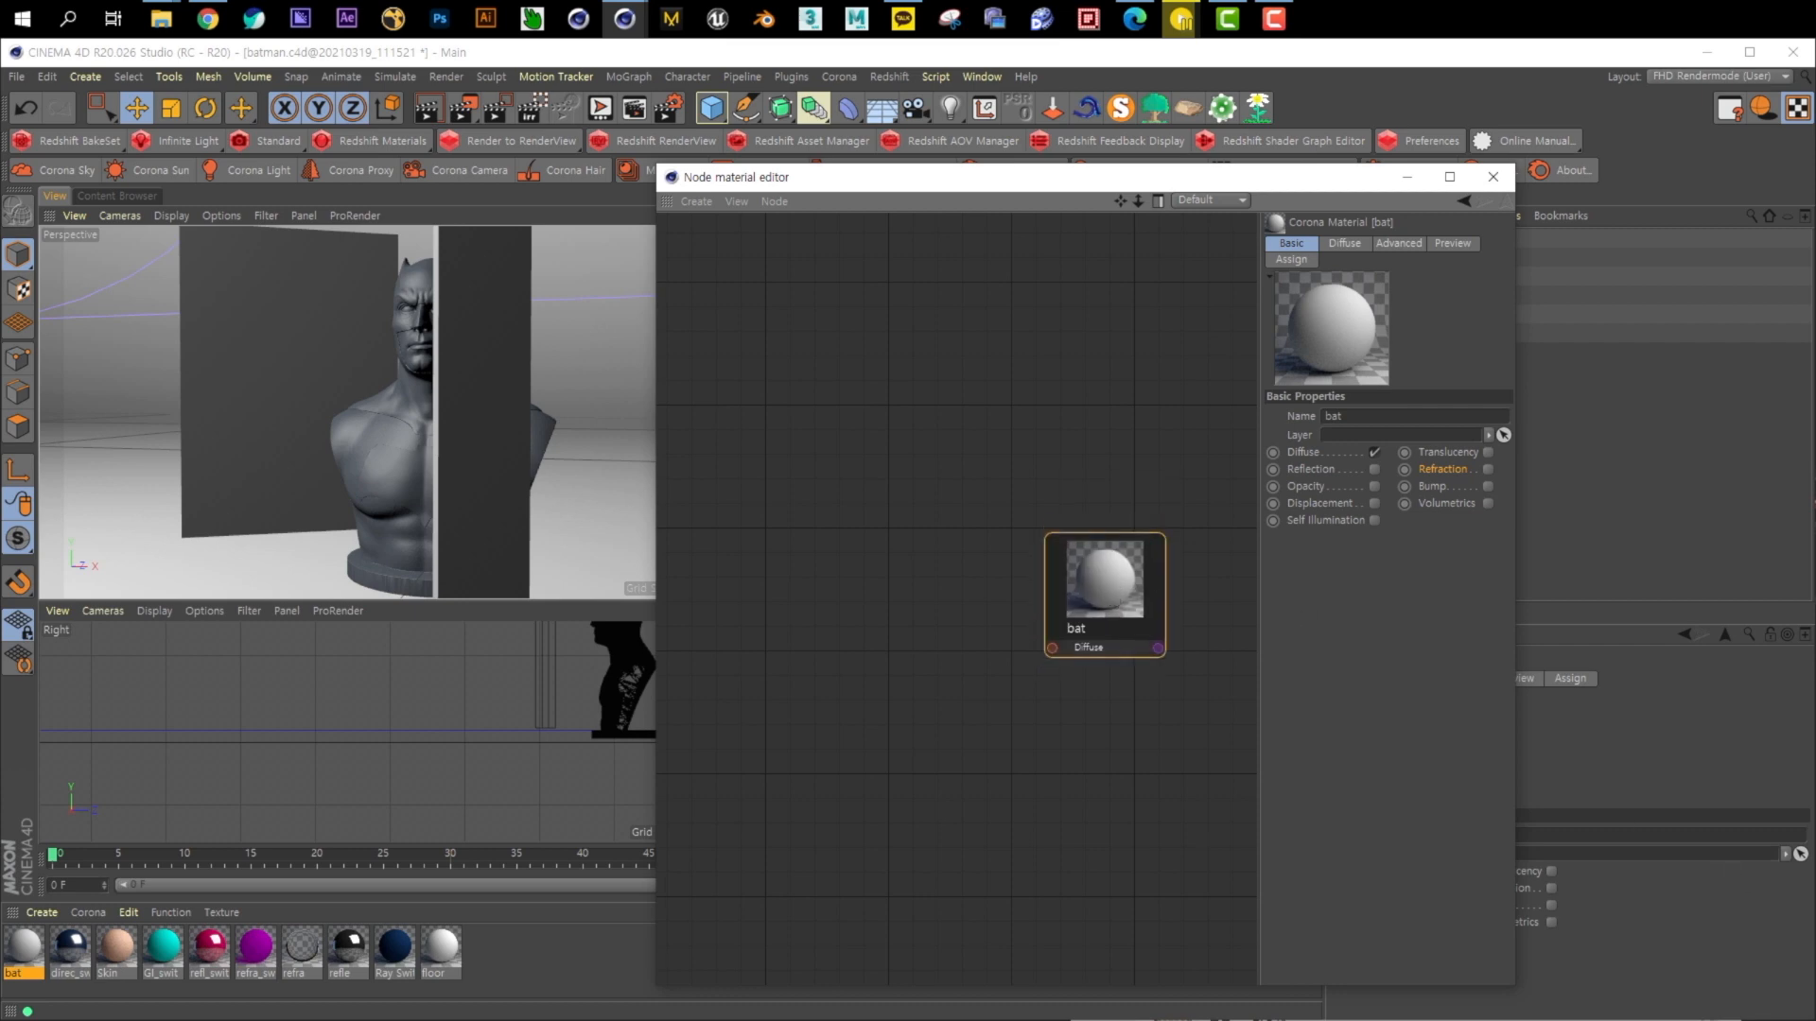
Add a Corona Ray Switch shader node and connect its output to the Diffuse input of the bat material
mouse_move(1097, 585)
left_mouse_down()
mouse_move(1045, 546)
mouse_move(1098, 586)
left_mouse_up()
right_click(769, 565)
mouse_move(860, 626)
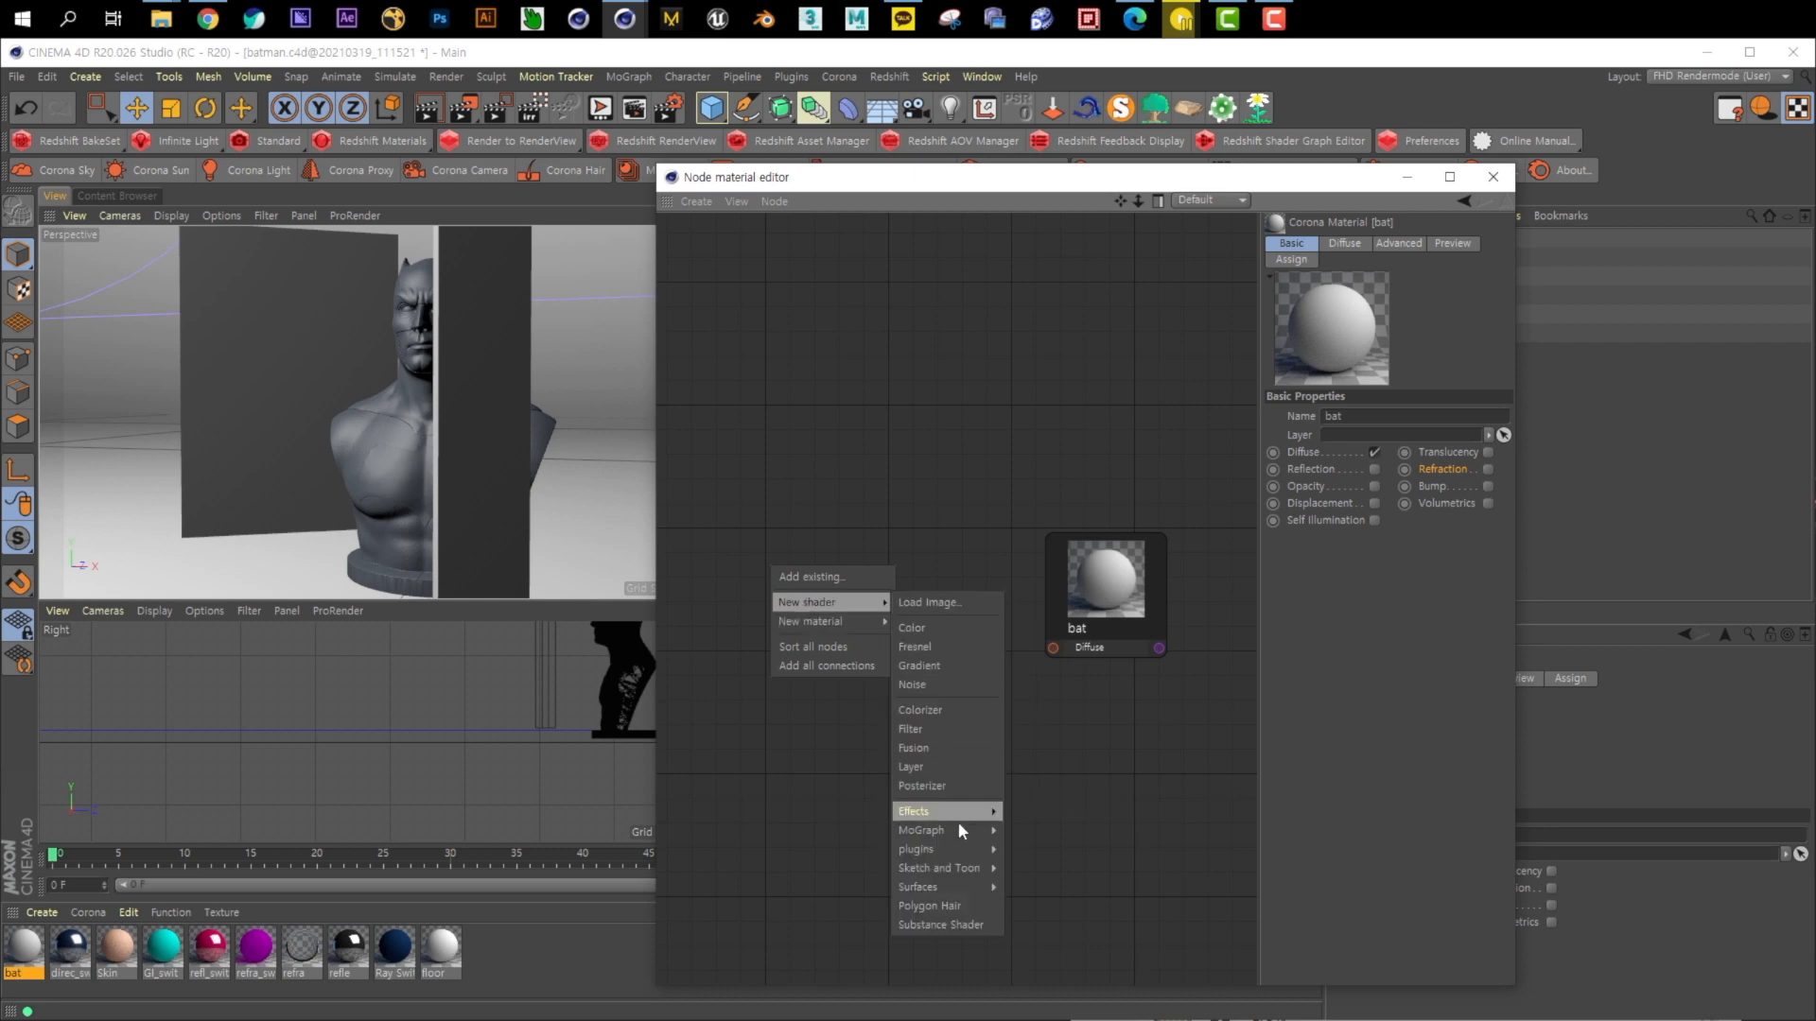
mouse_move(916, 849)
mouse_move(1031, 849)
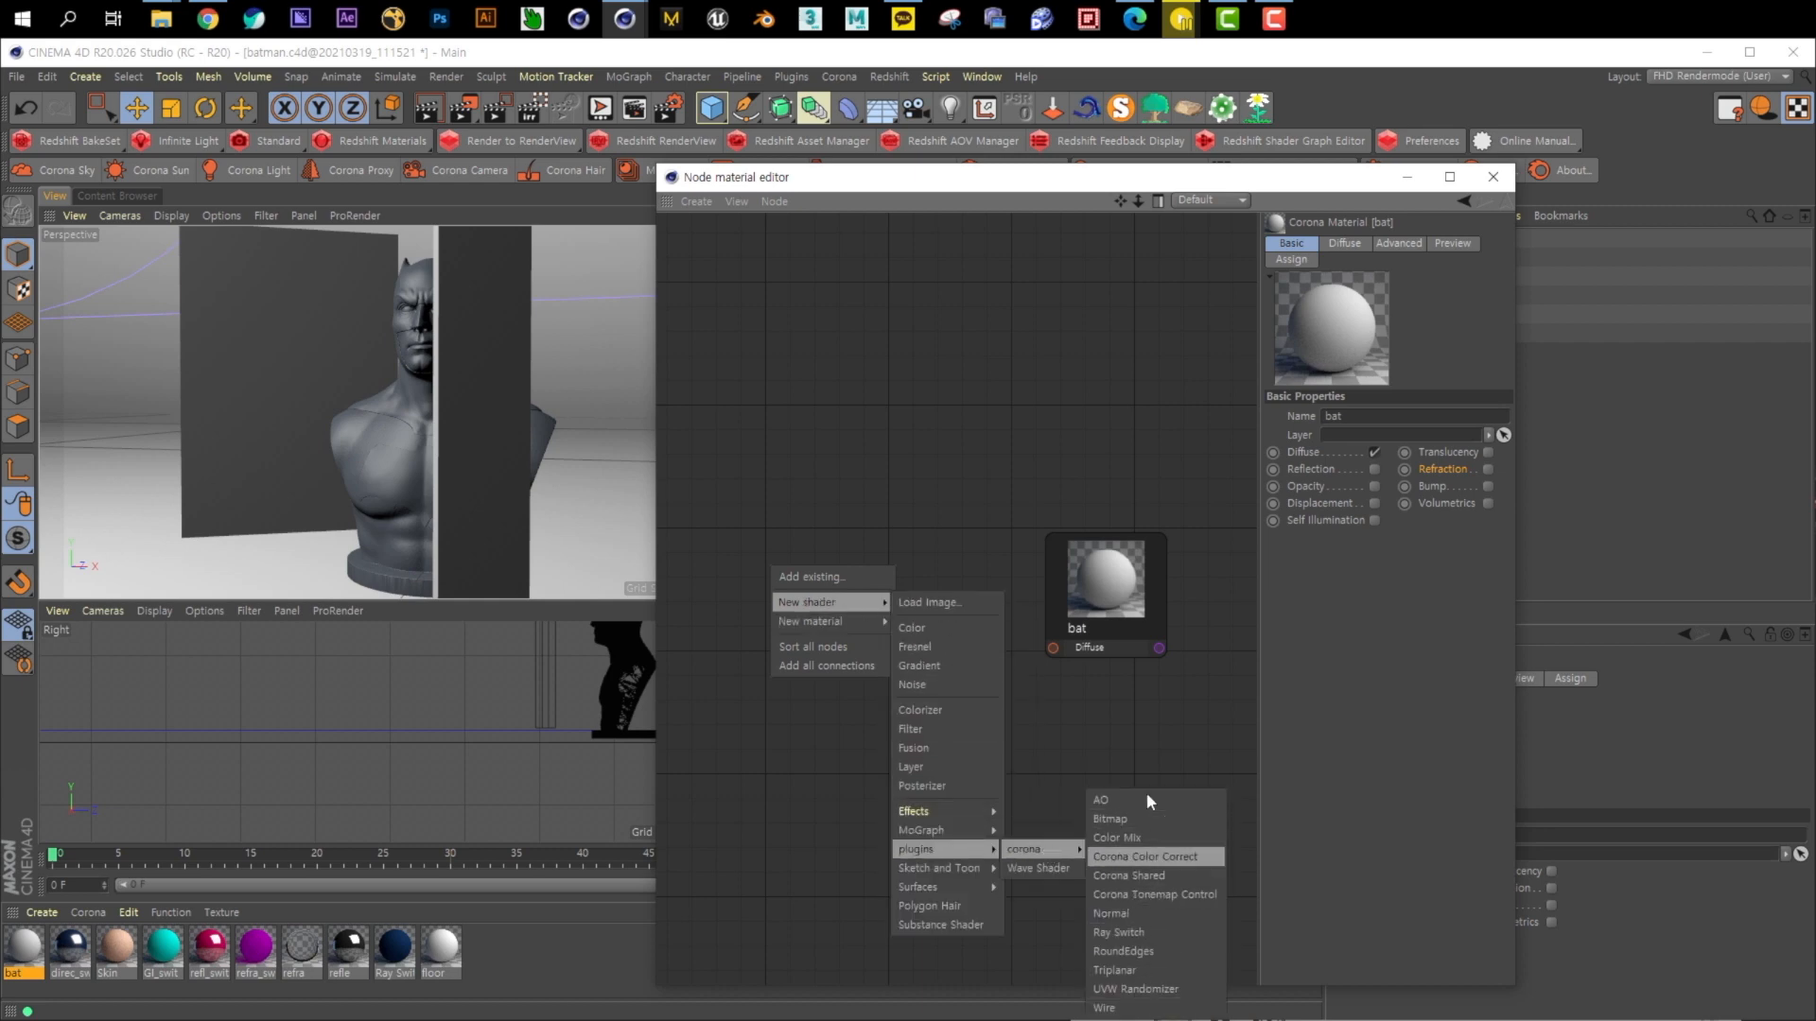
left_click(1154, 934)
left_click_drag(766, 572, 1053, 648)
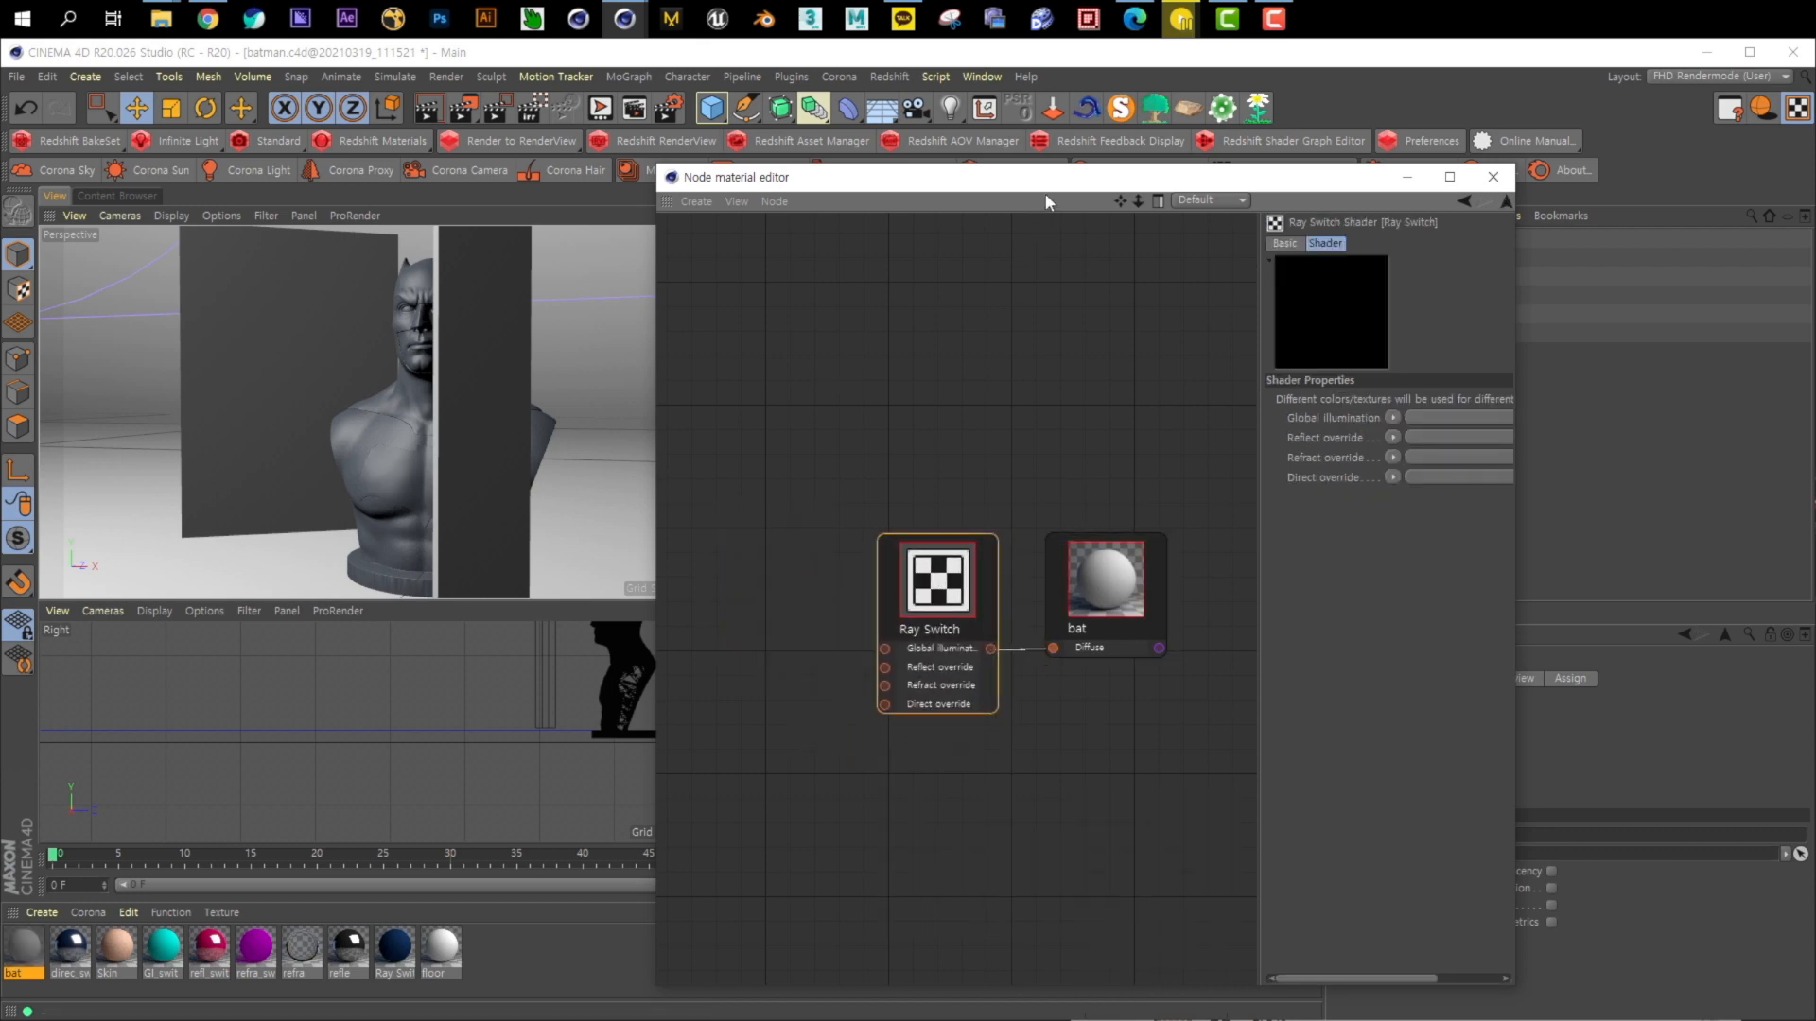
Apply the bat material to the batman object, moving the node material editor clear of the object list and back
left_click_drag(1059, 180, 1133, 431)
left_click_drag(1127, 520, 1154, 425)
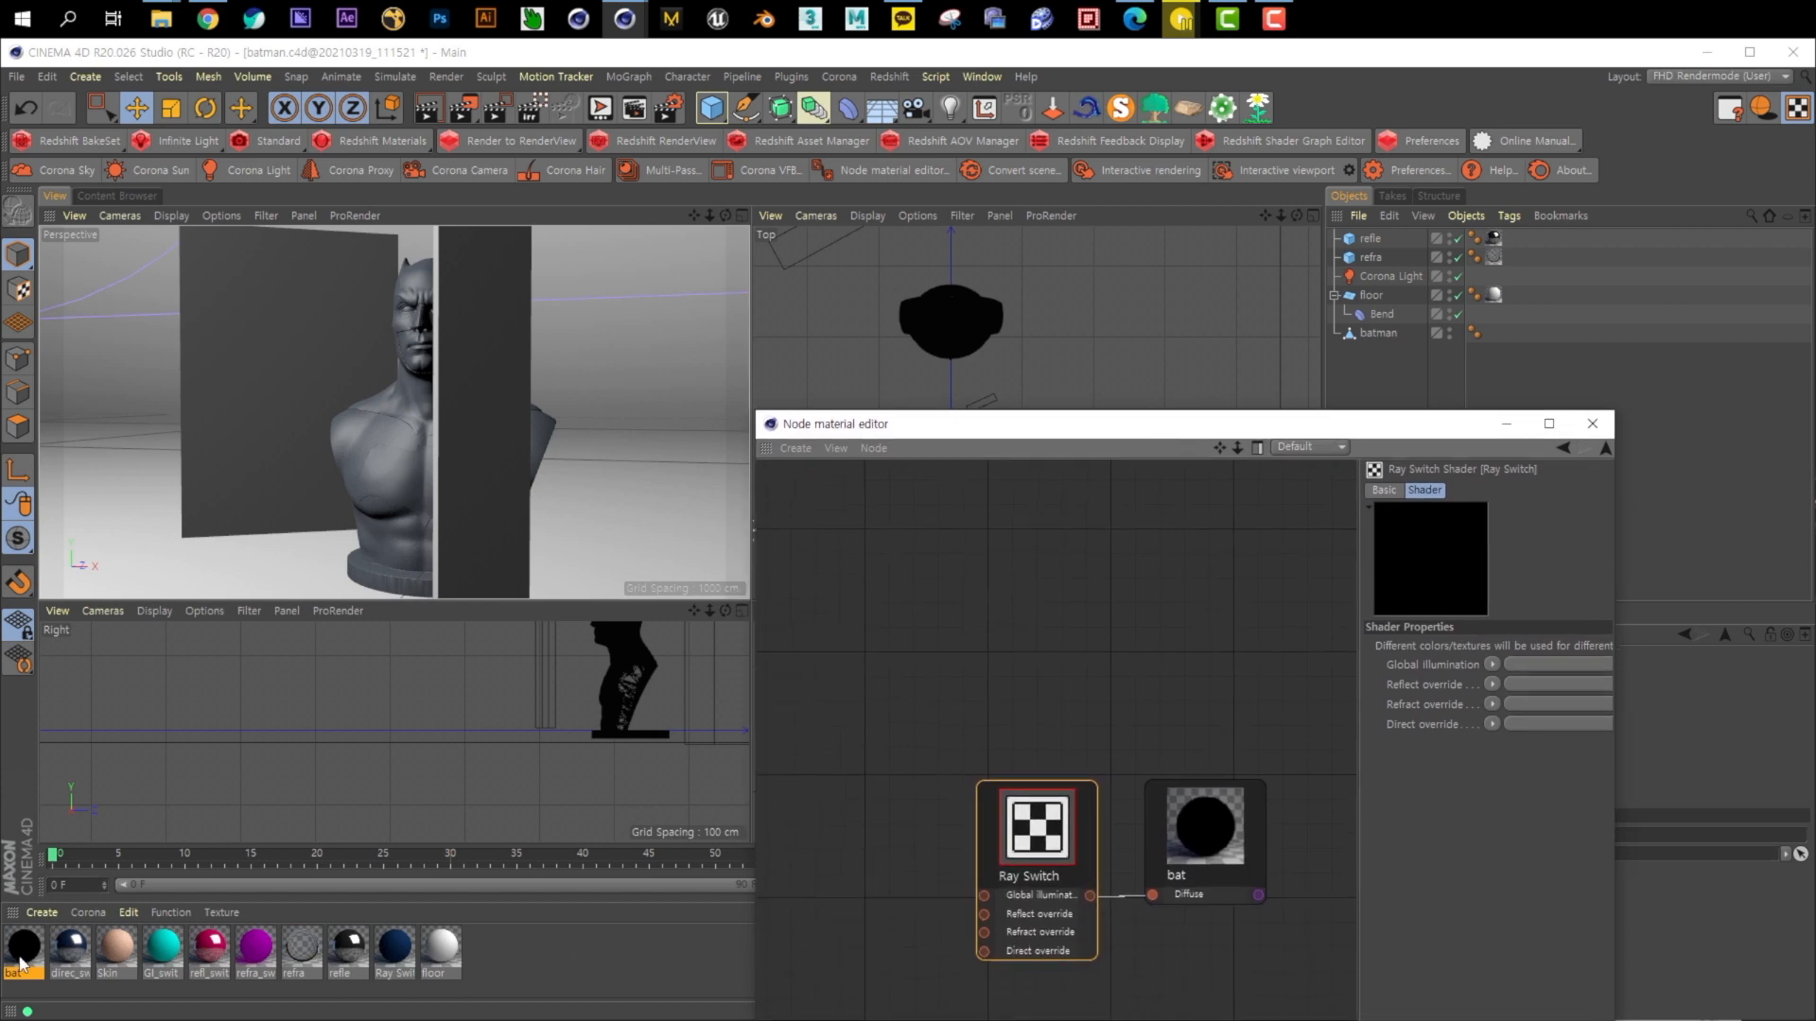
left_click_drag(1212, 436, 1085, 158)
left_click_drag(880, 393, 1120, 612)
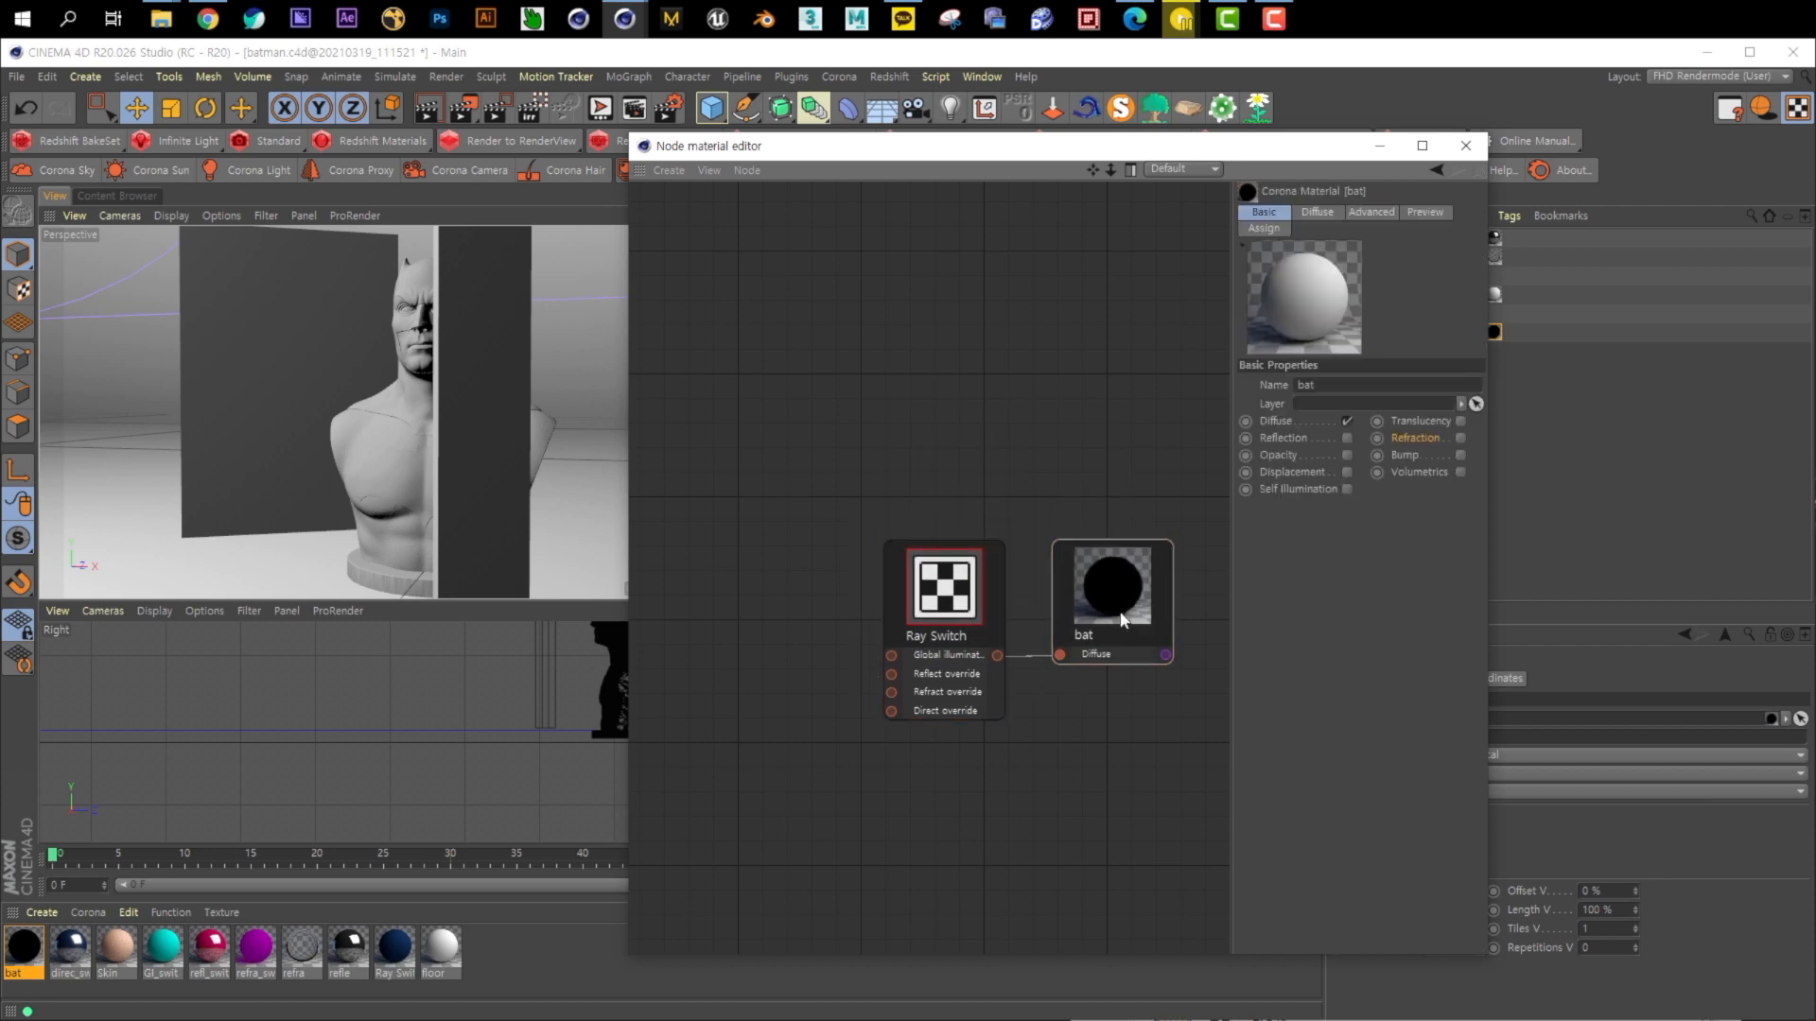
Start interactive rendering, place the node material editor beside the render, and move the Ray Switch node away from bat
left_click_drag(1026, 147, 1144, 259)
left_click(1101, 170)
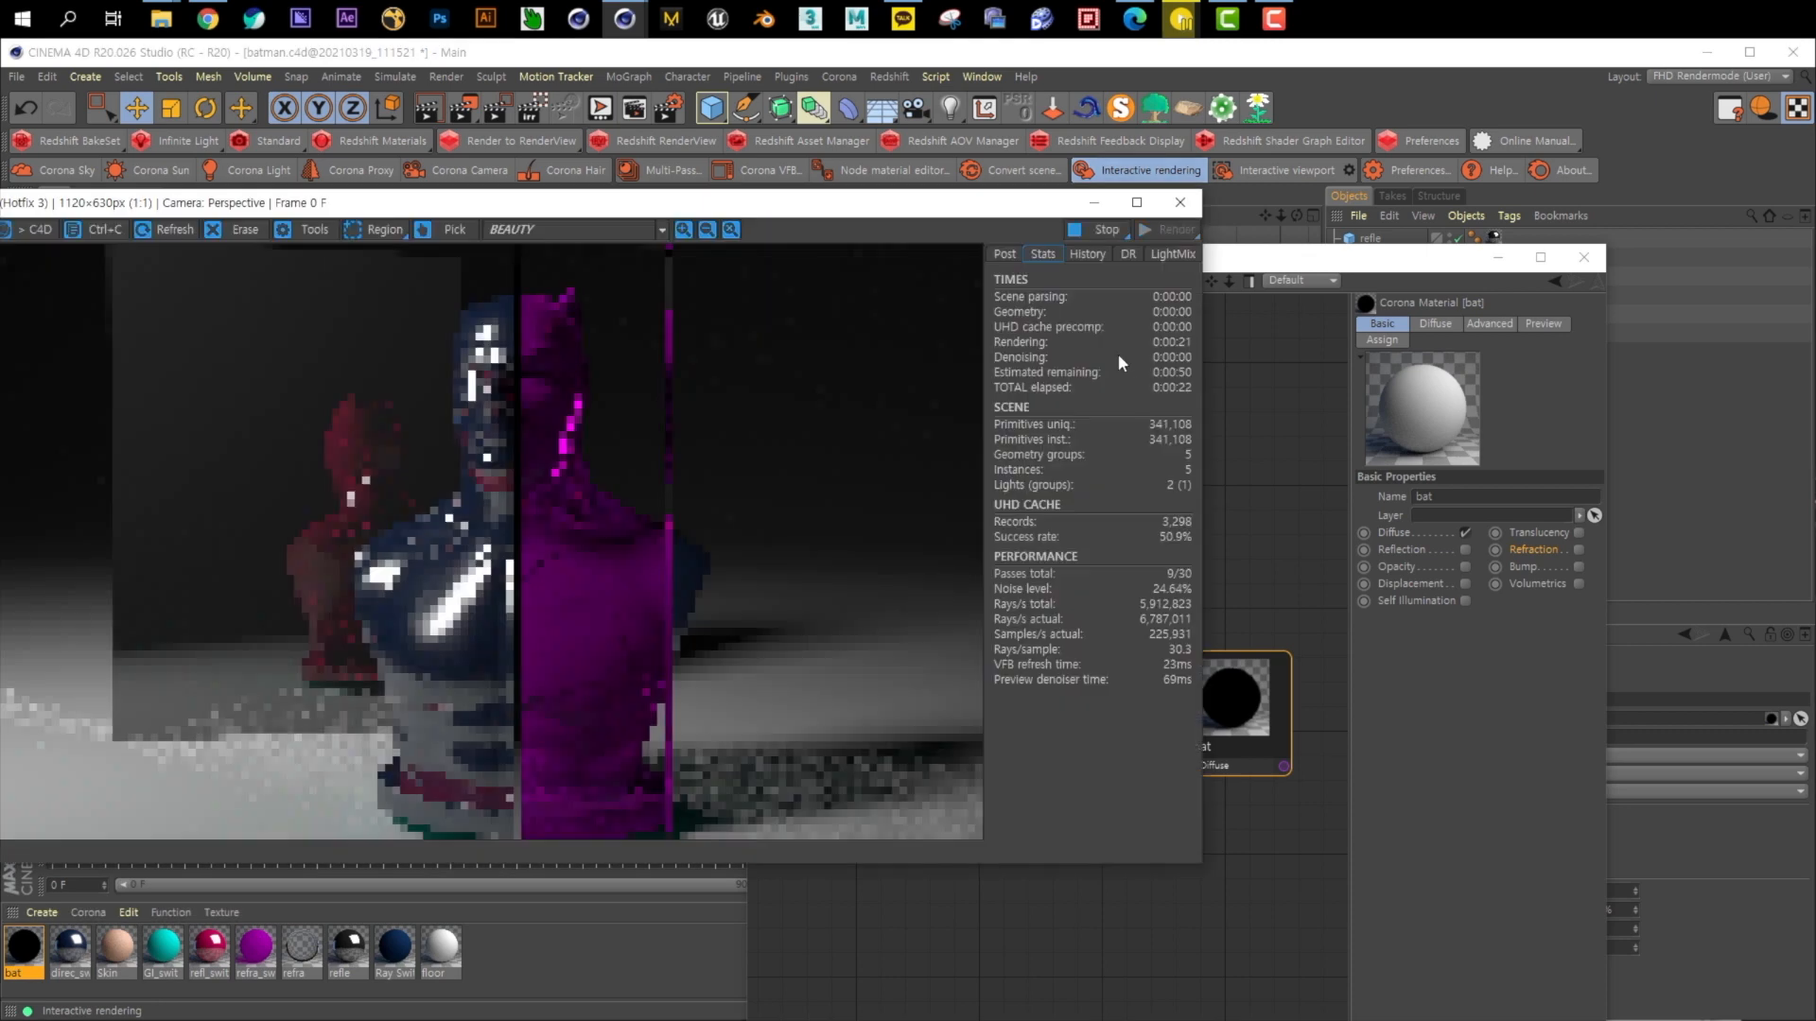
left_click_drag(1228, 261, 1333, 129)
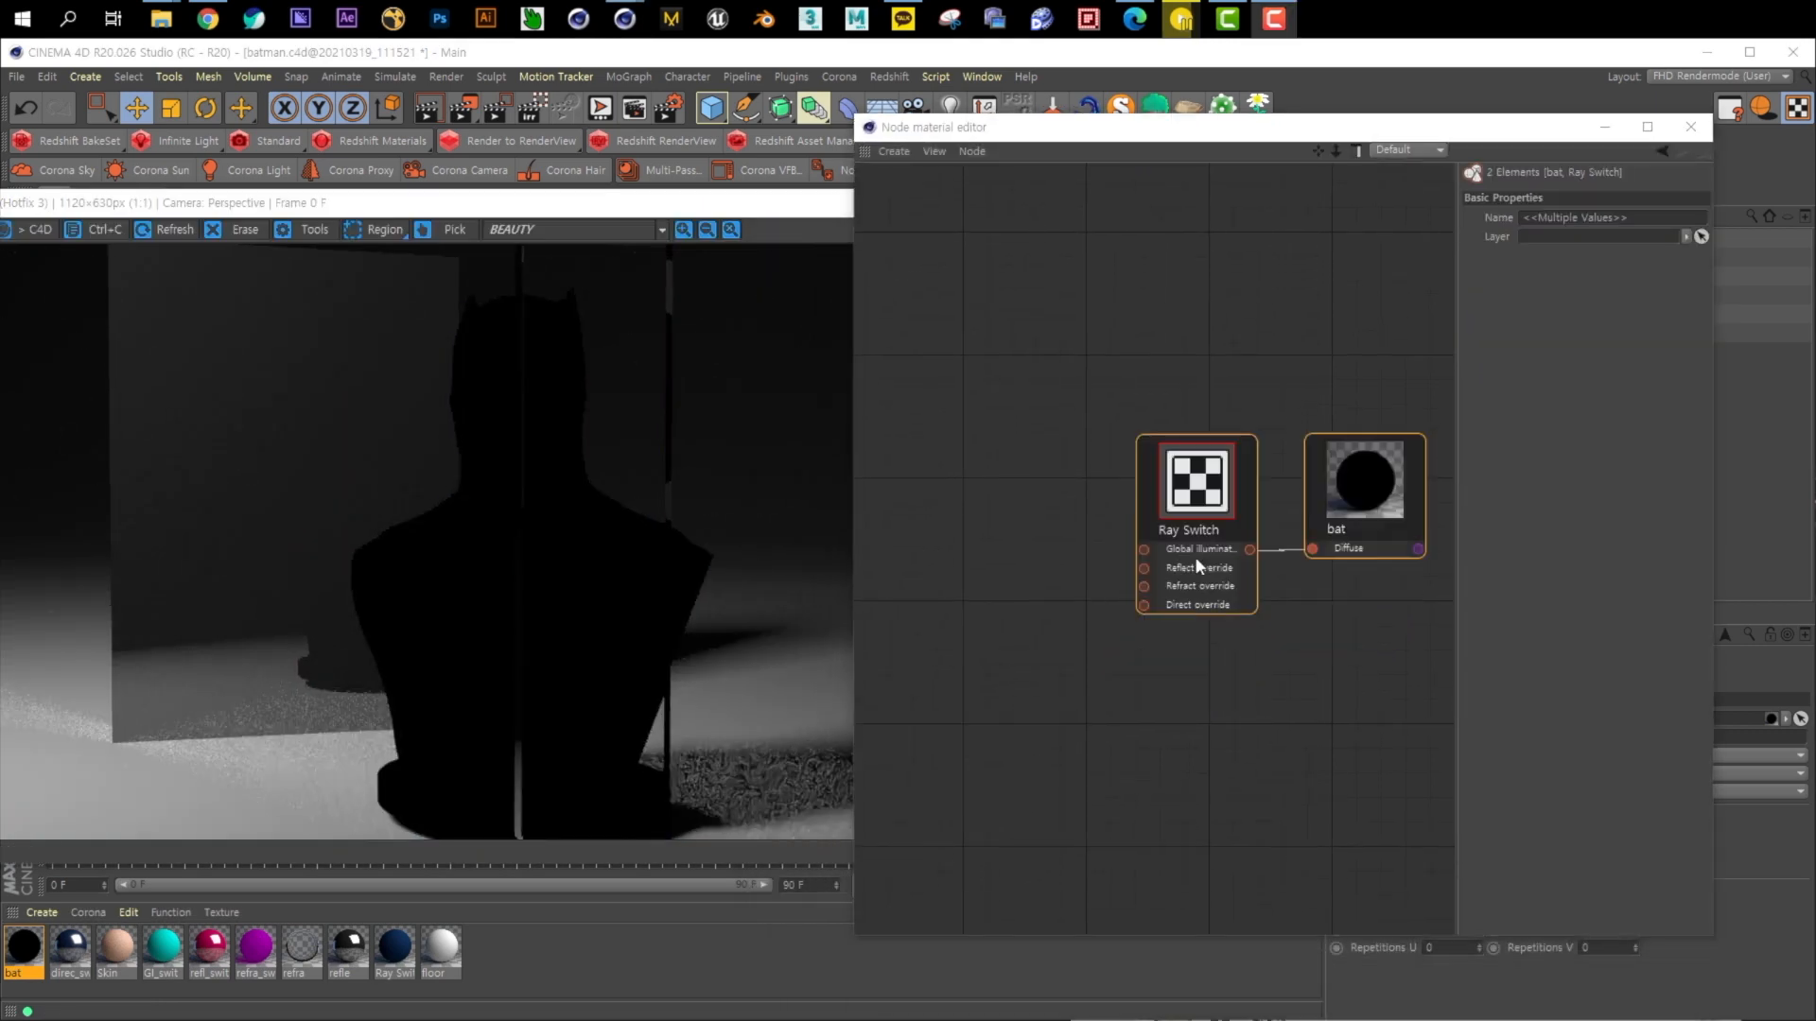
left_click(1016, 594)
left_click(1322, 544)
left_click(1184, 548)
left_click(755, 527)
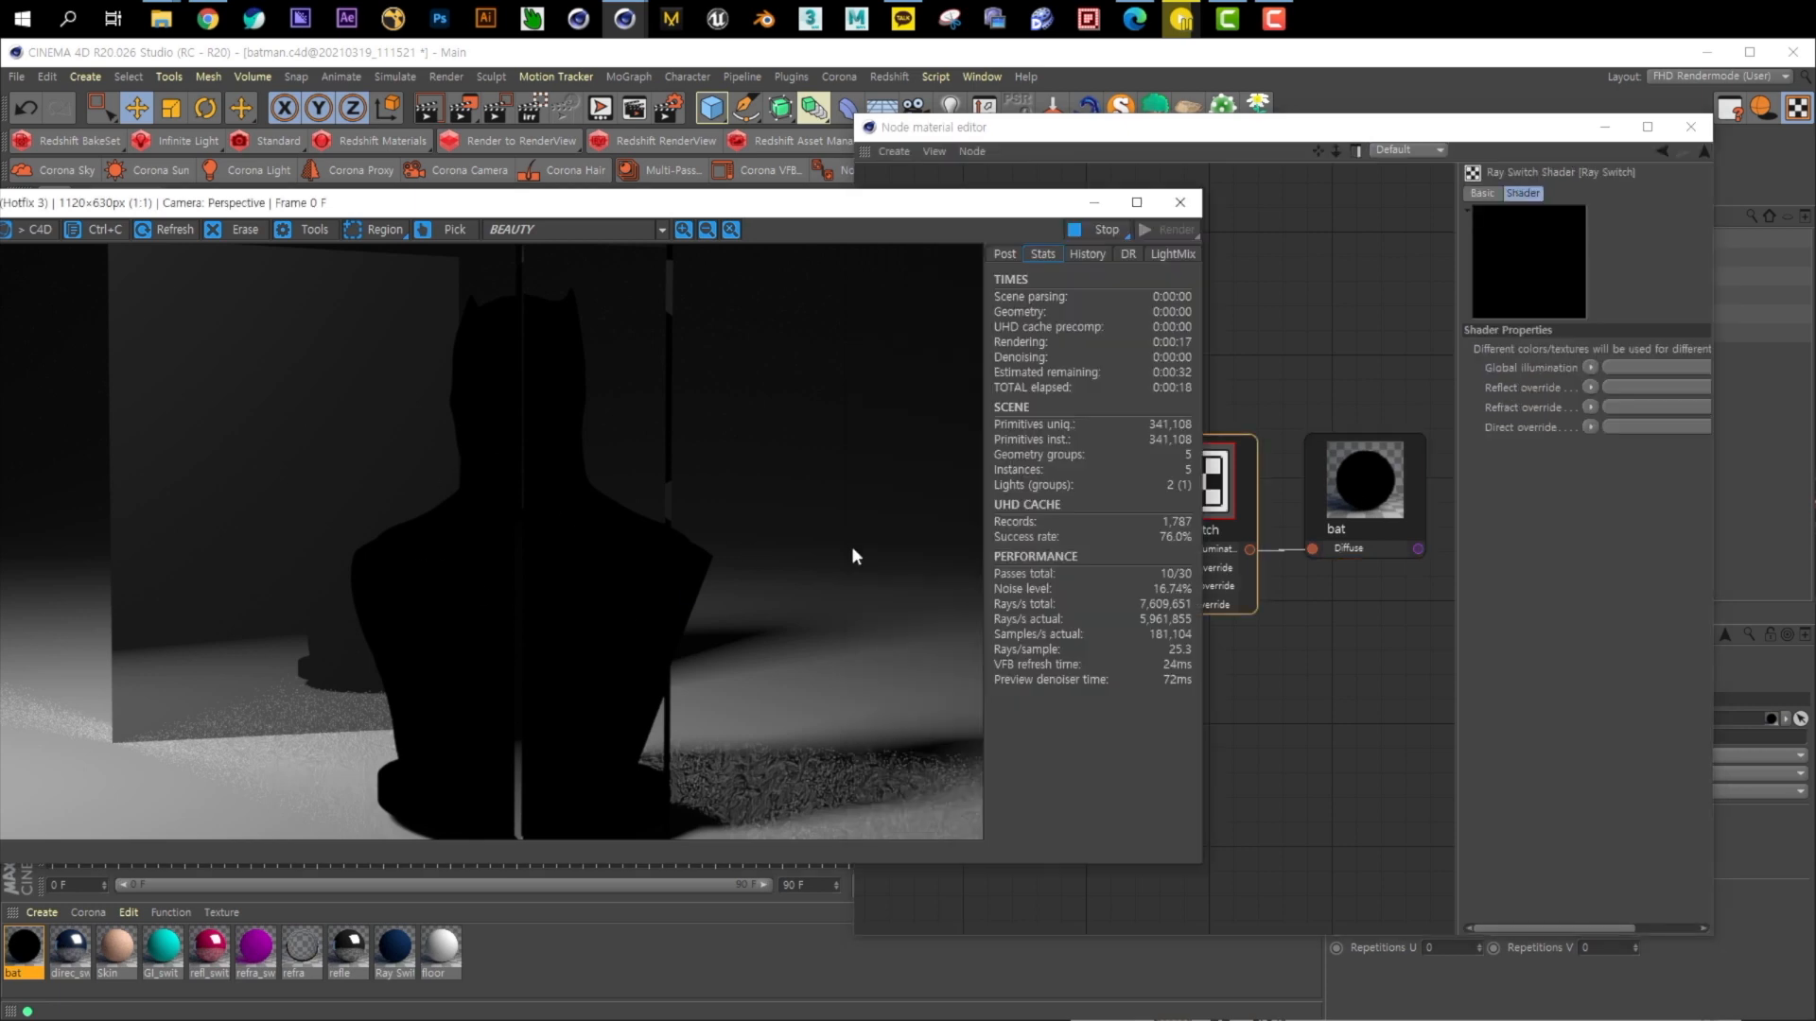
left_click(1257, 482)
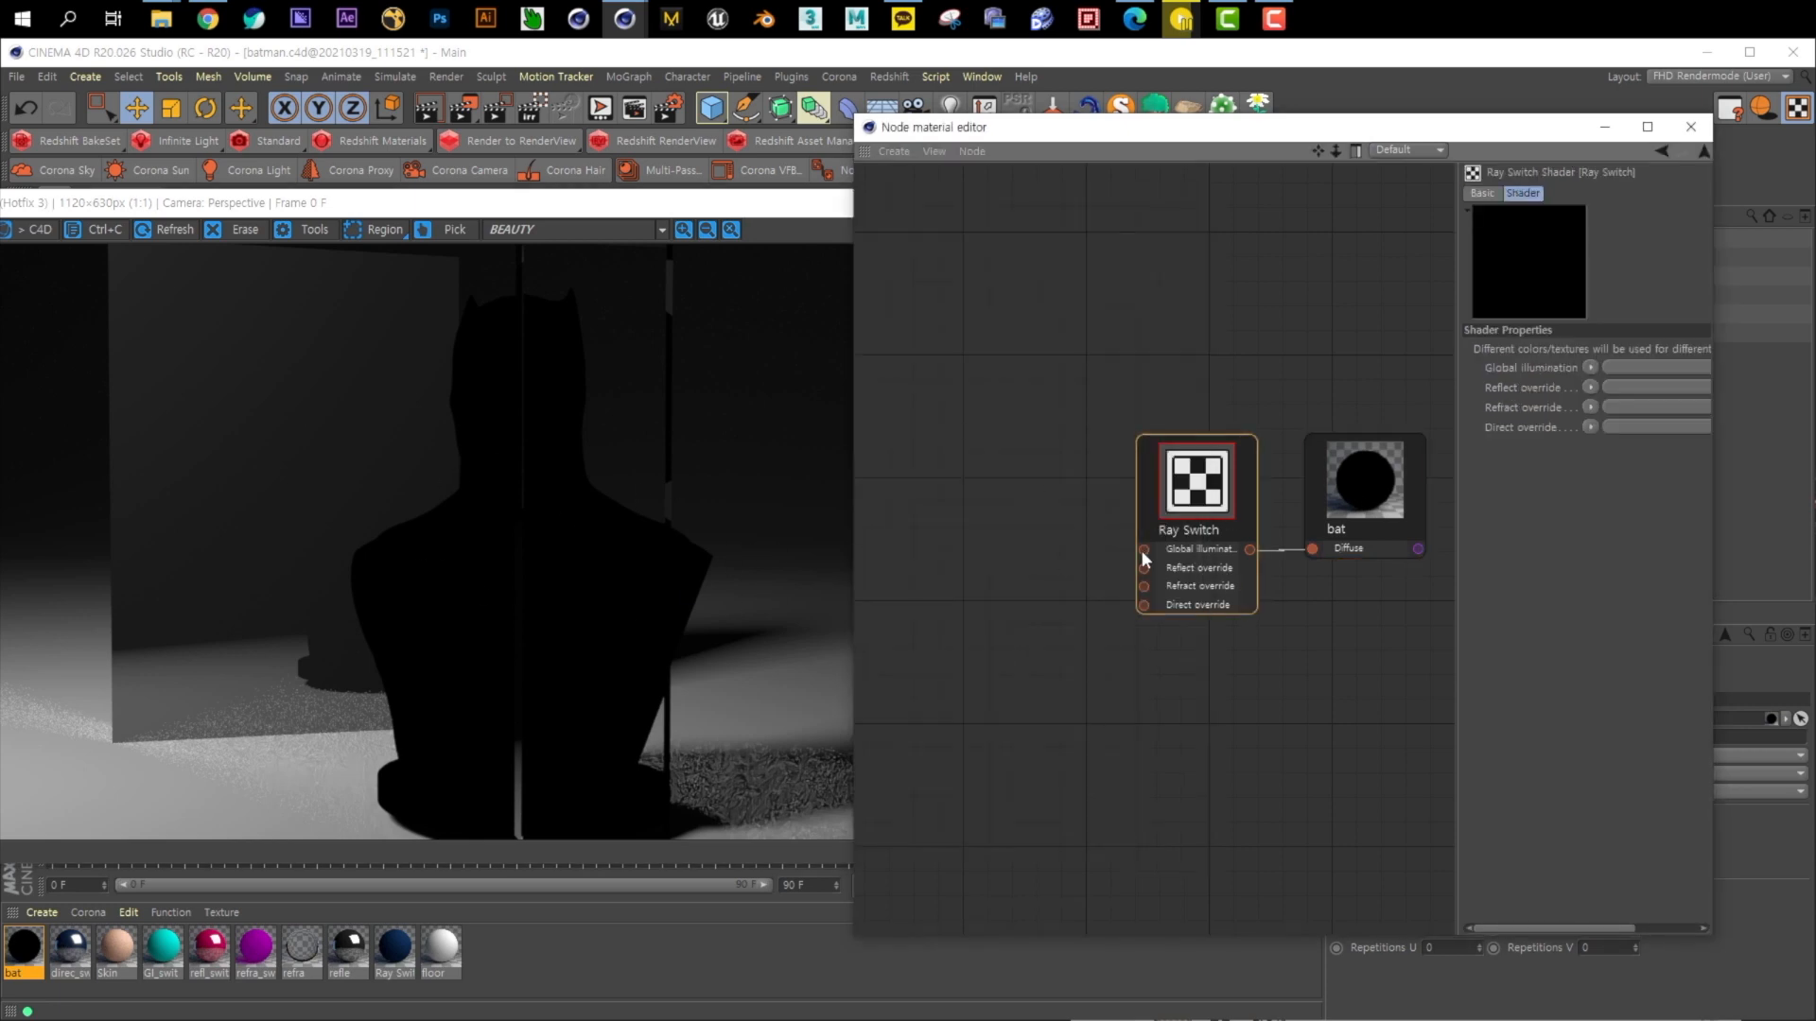
left_click_drag(1188, 501, 1151, 468)
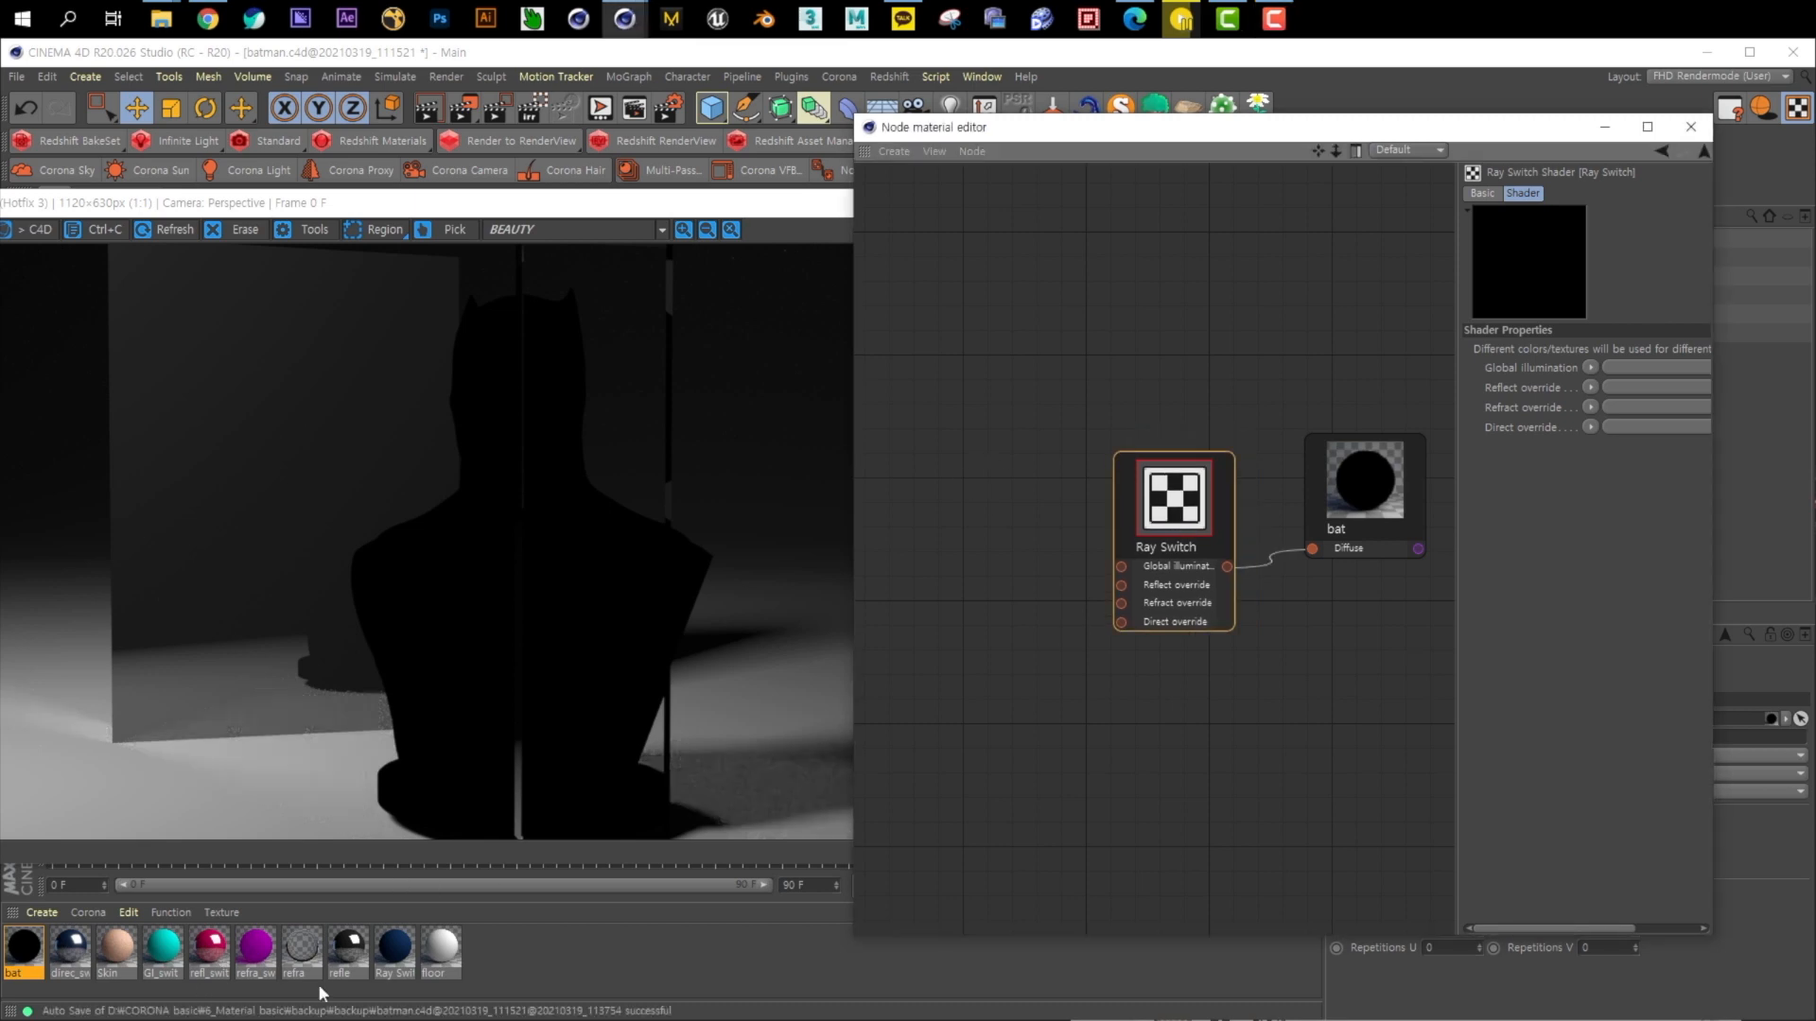
Try adding the GI_swit and Ray Switcher materials to the node material editor, and undo the Ray Switcher addition
left_click_drag(169, 965, 1123, 499)
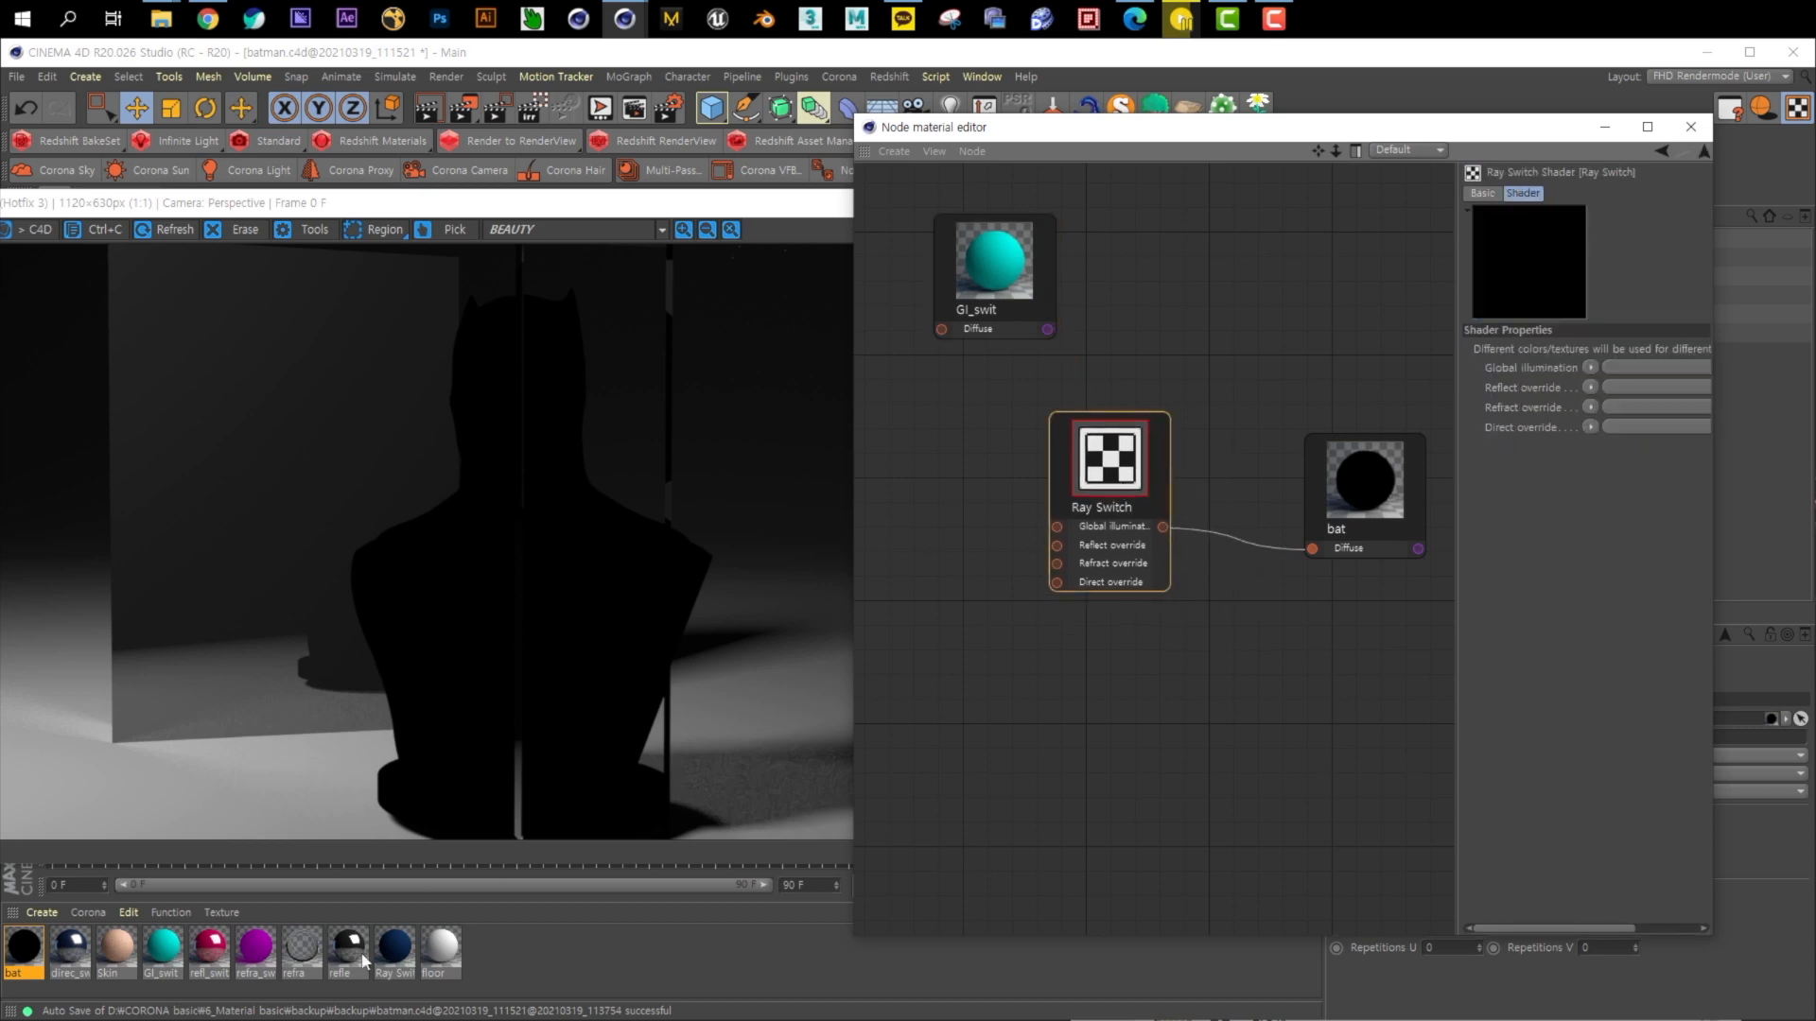
left_click_drag(397, 960, 1111, 464)
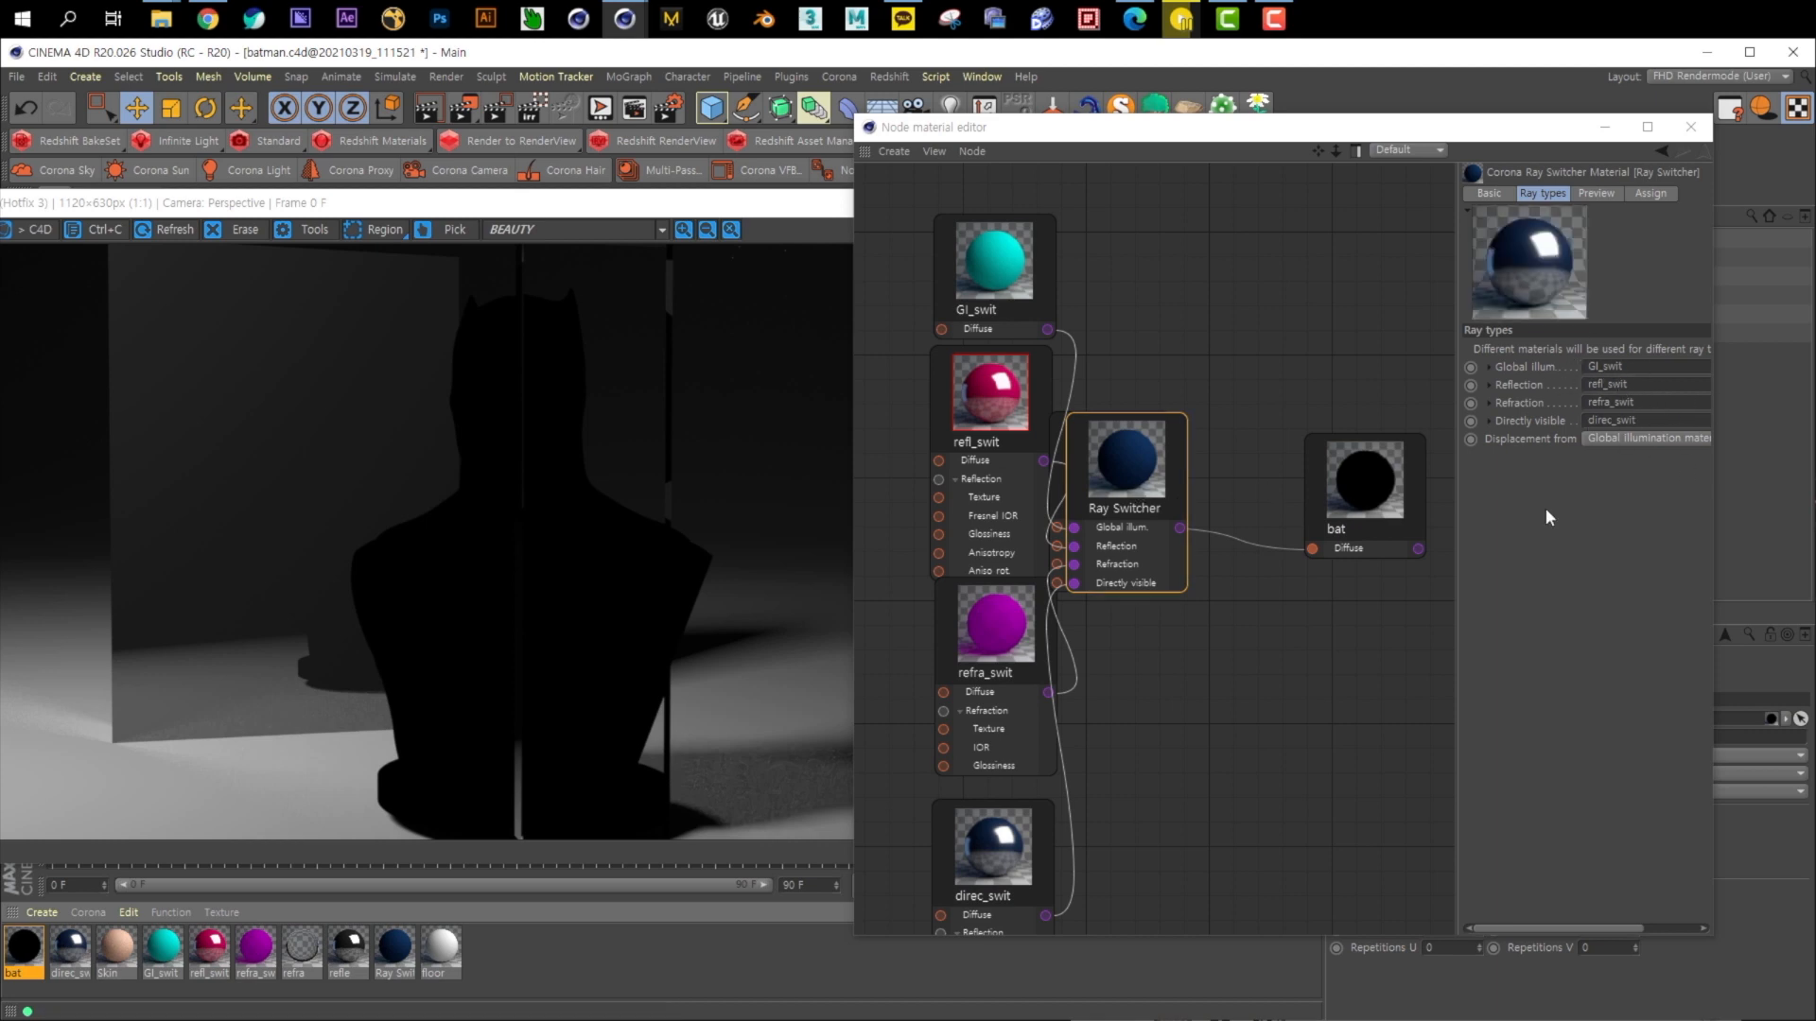
key("ctrl+z")
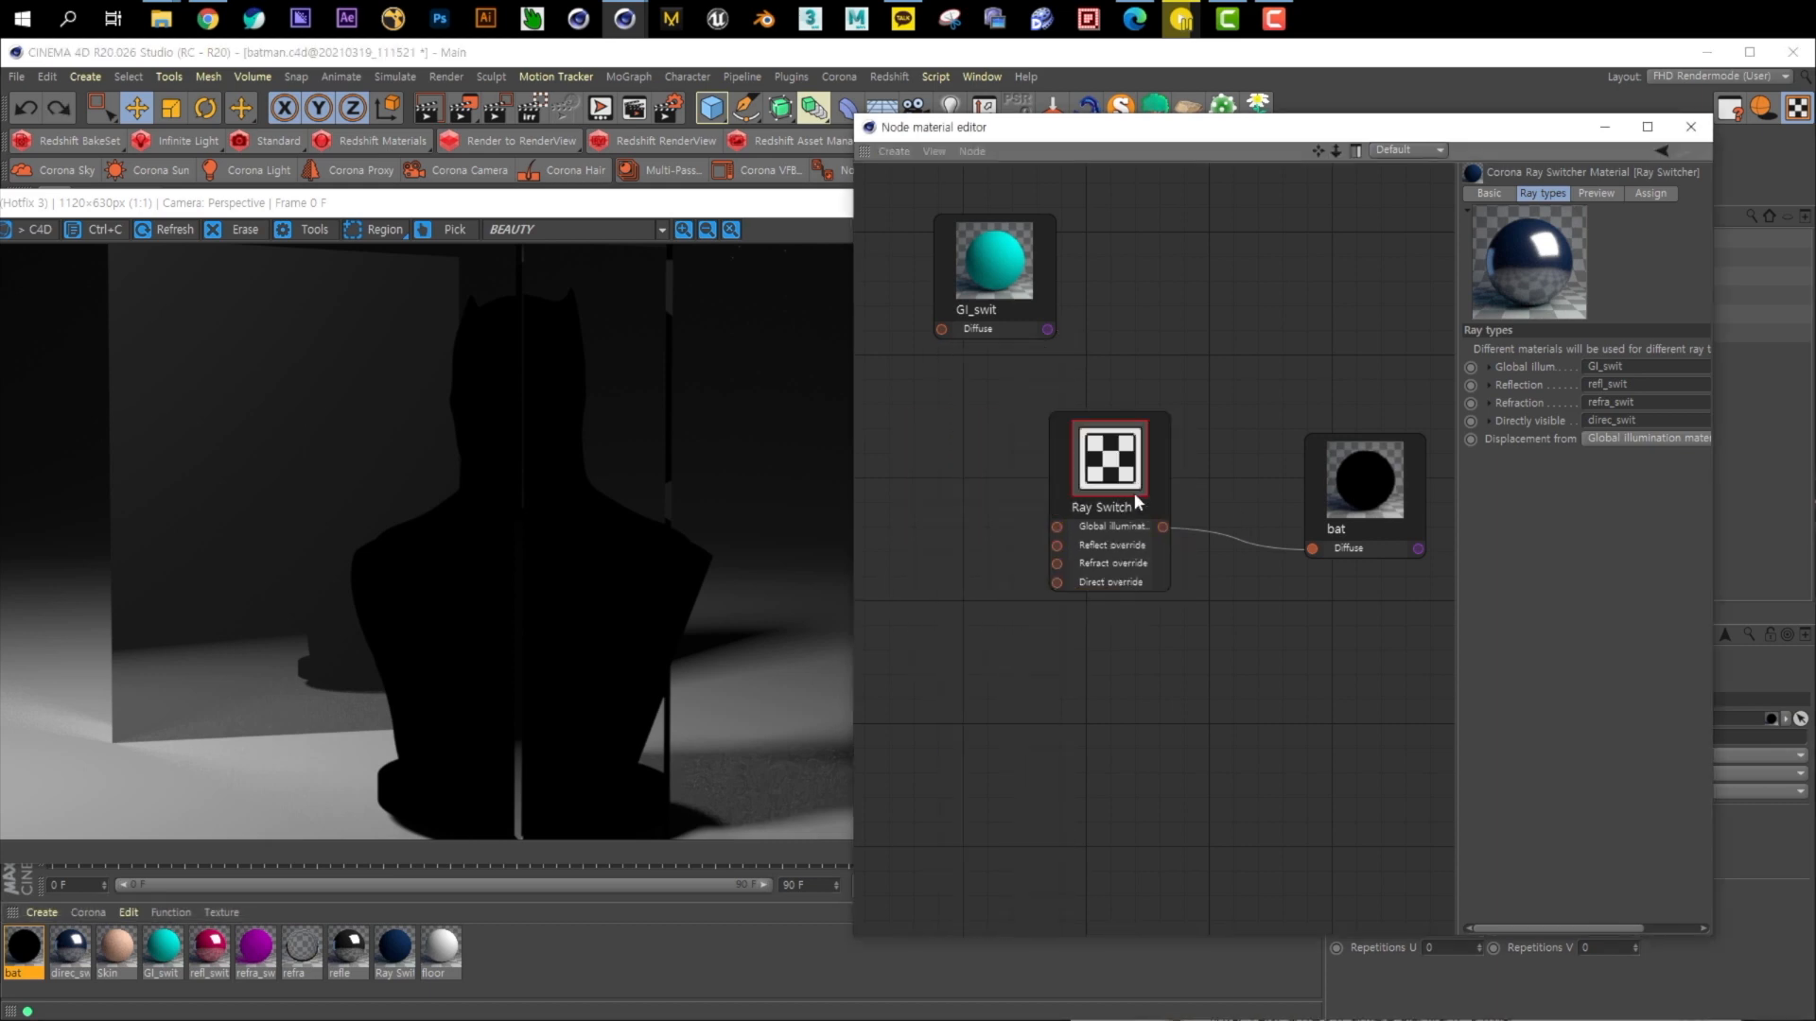
Remove the GI_swit material node from the node material editor
left_click(1134, 488)
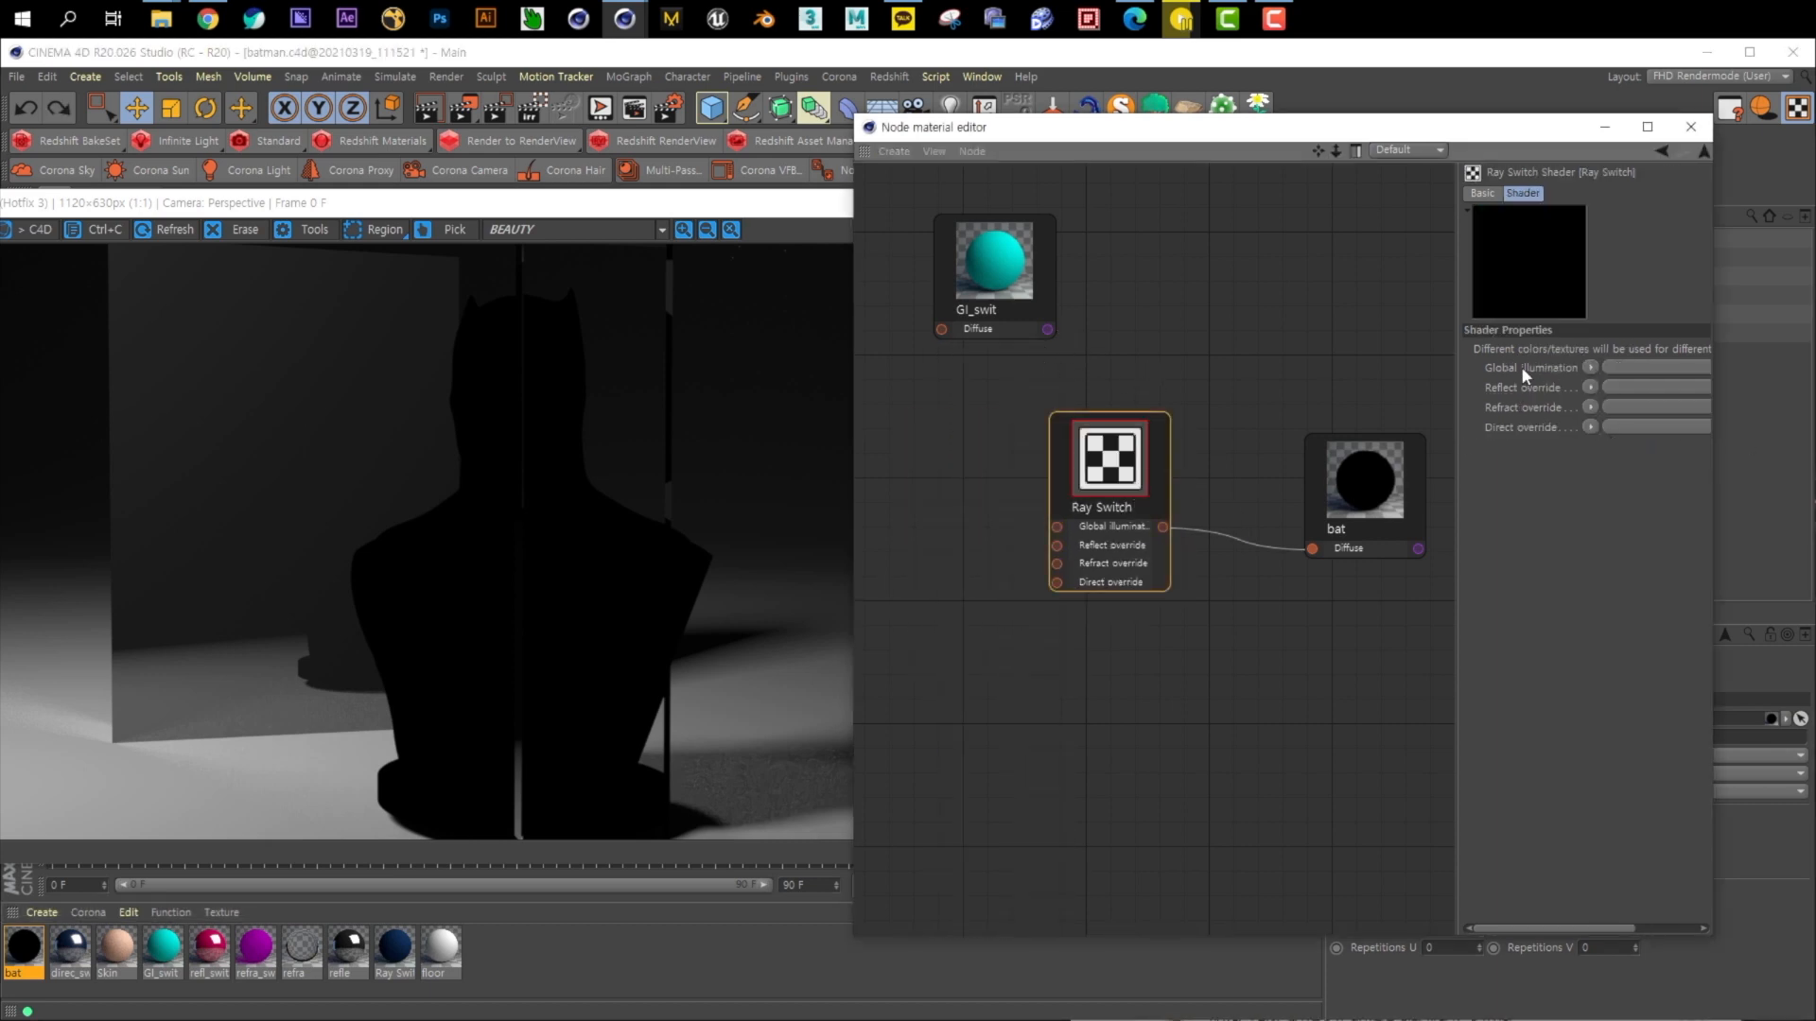
left_click(1589, 368)
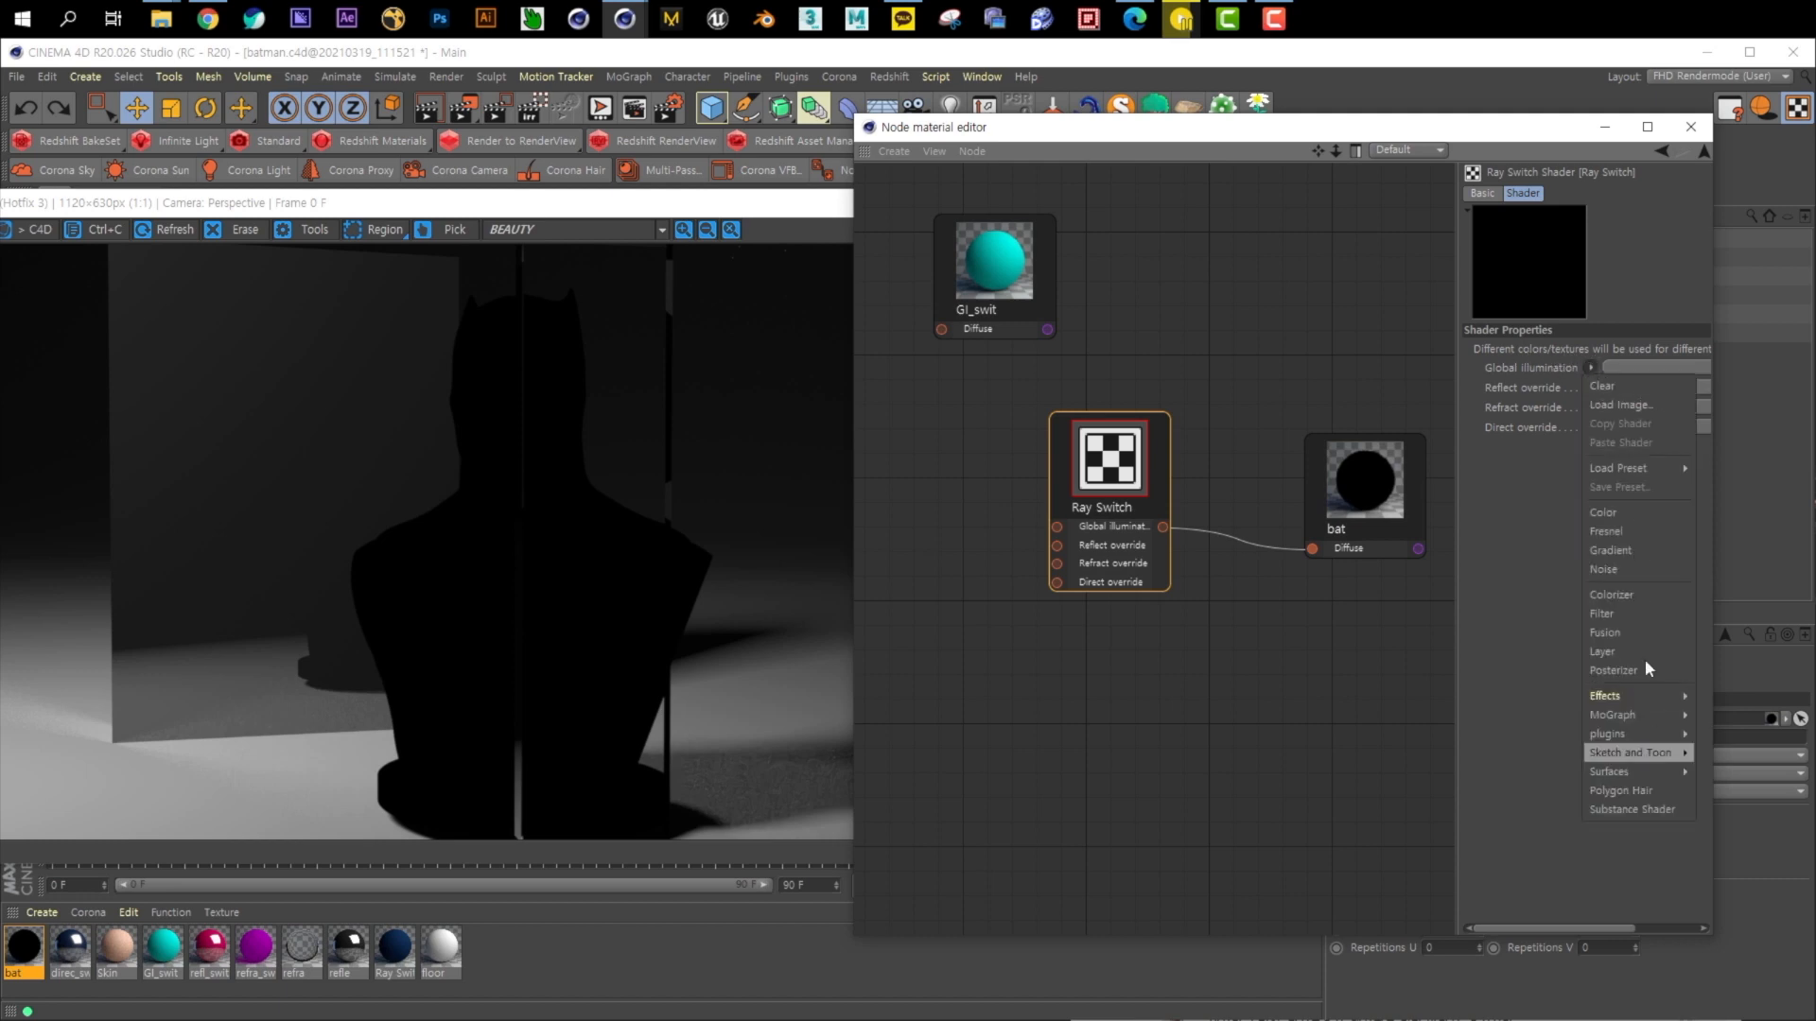
left_click(1030, 274)
left_click(999, 274)
key("Delete")
Load a Color shader into the Ray Switch's Global illumination slot and set it to red with 100% saturation
left_click(1591, 367)
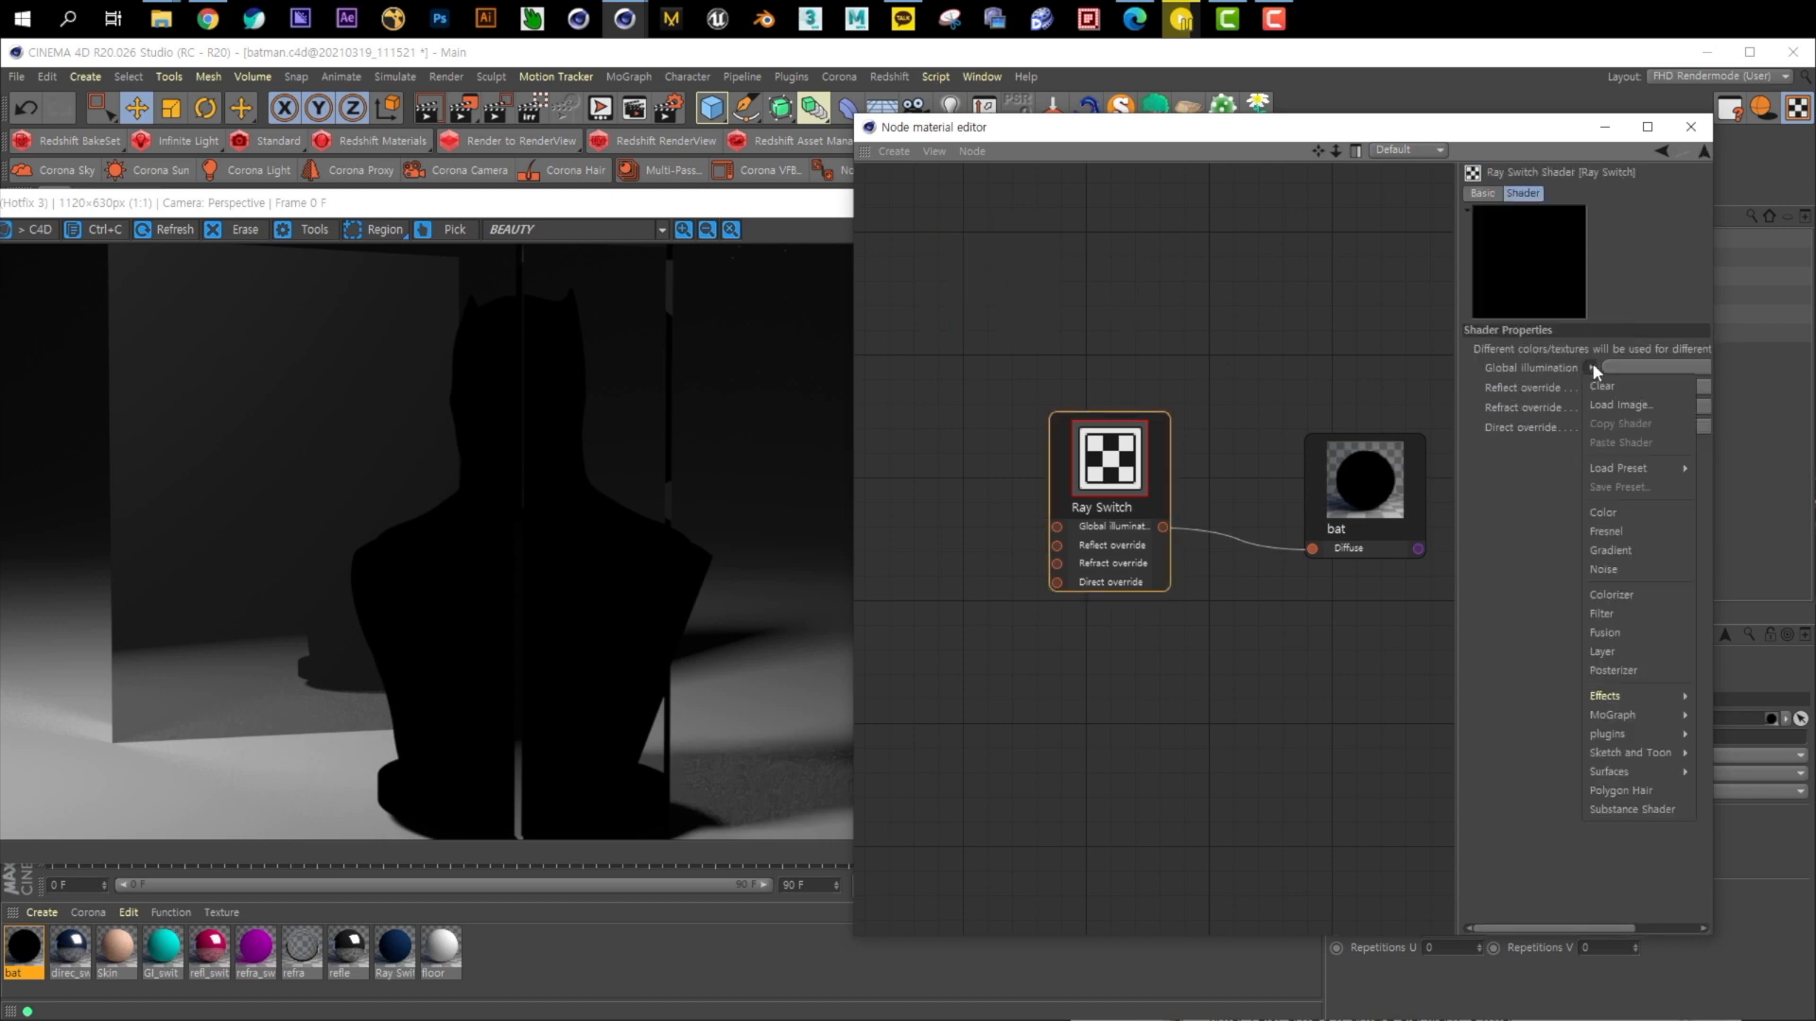
left_click(1653, 512)
left_click_drag(909, 495, 977, 381)
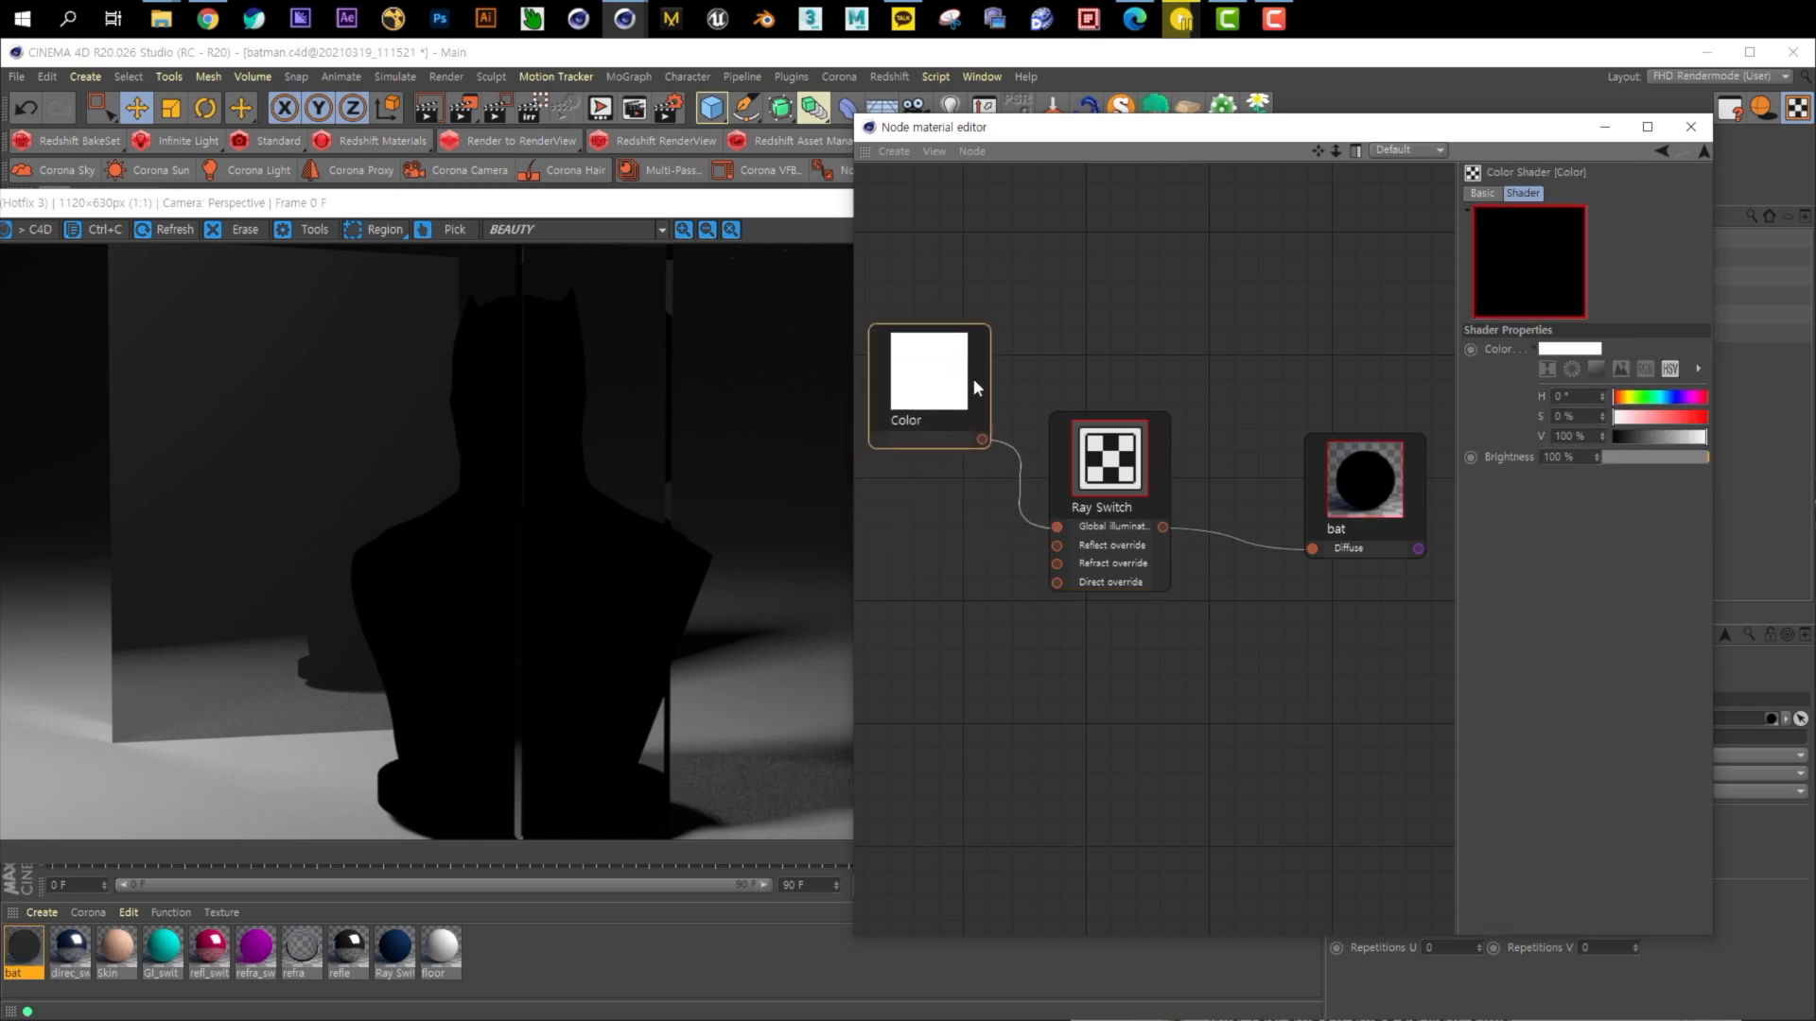
left_click_drag(1656, 421, 1710, 416)
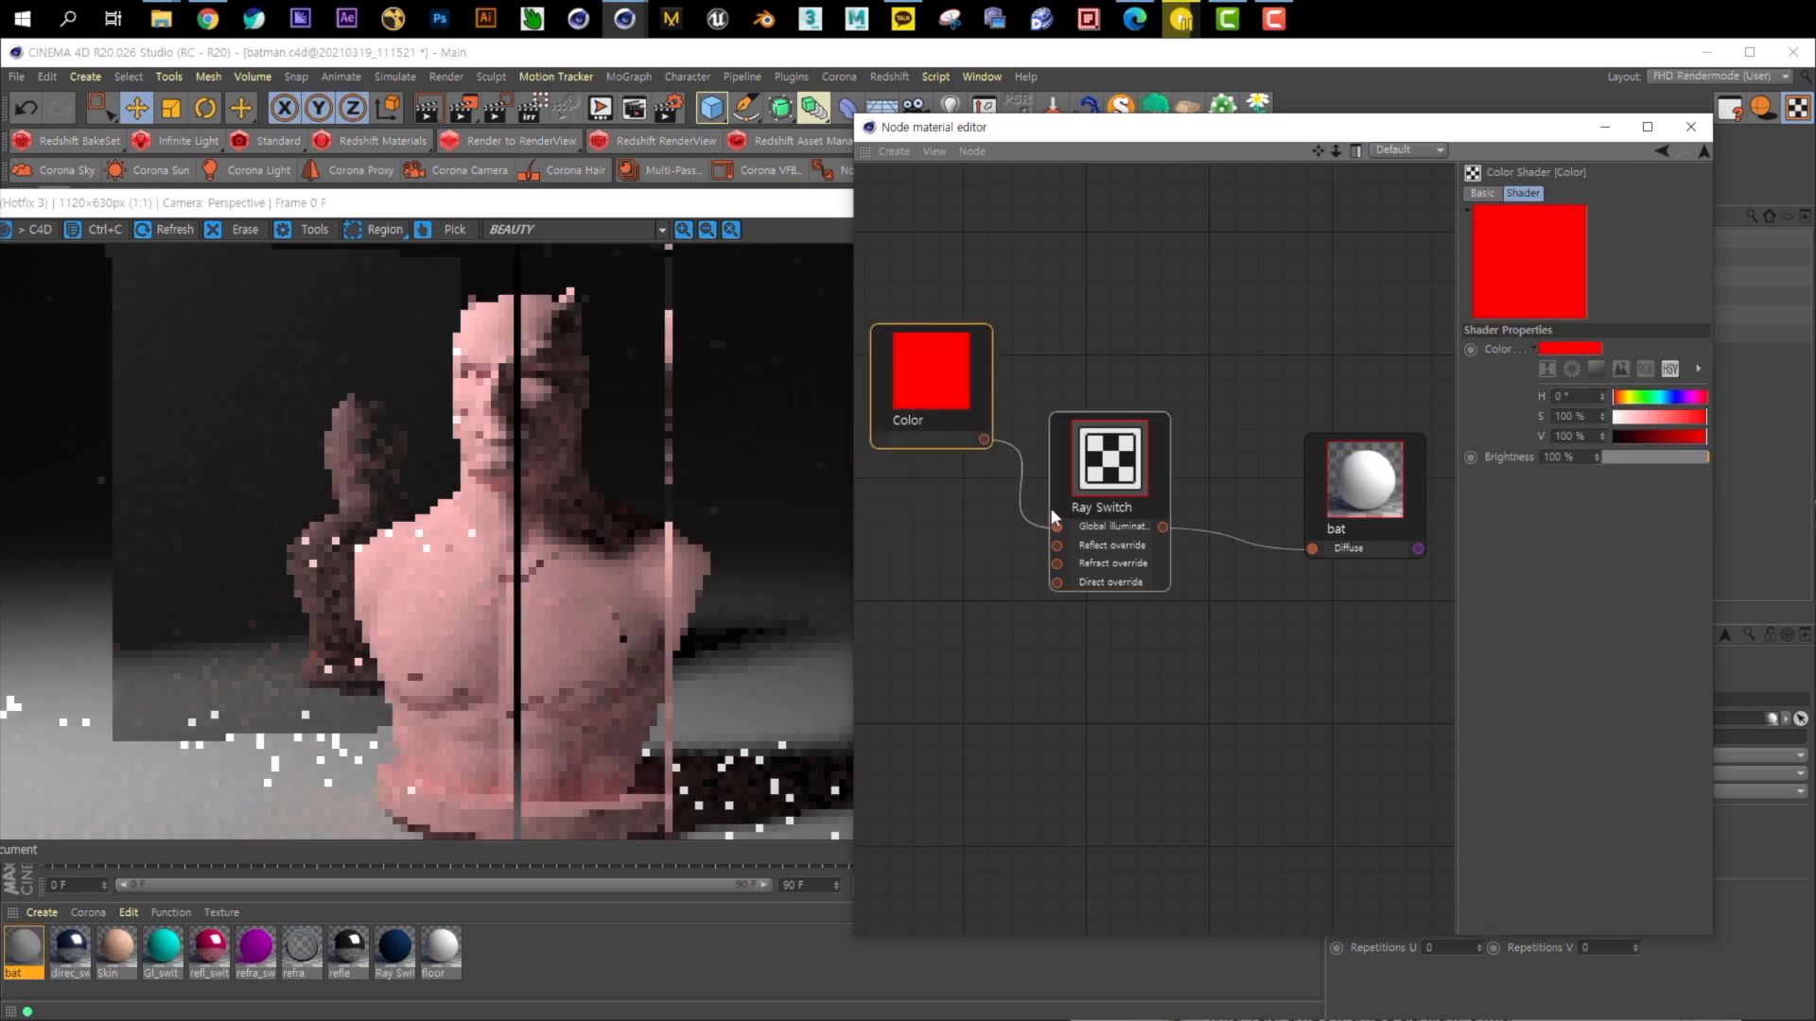
Load a Color shader into the Ray Switch's Reflect override and set it to light blue, hue 202° and saturation 61%
right_click(902, 514)
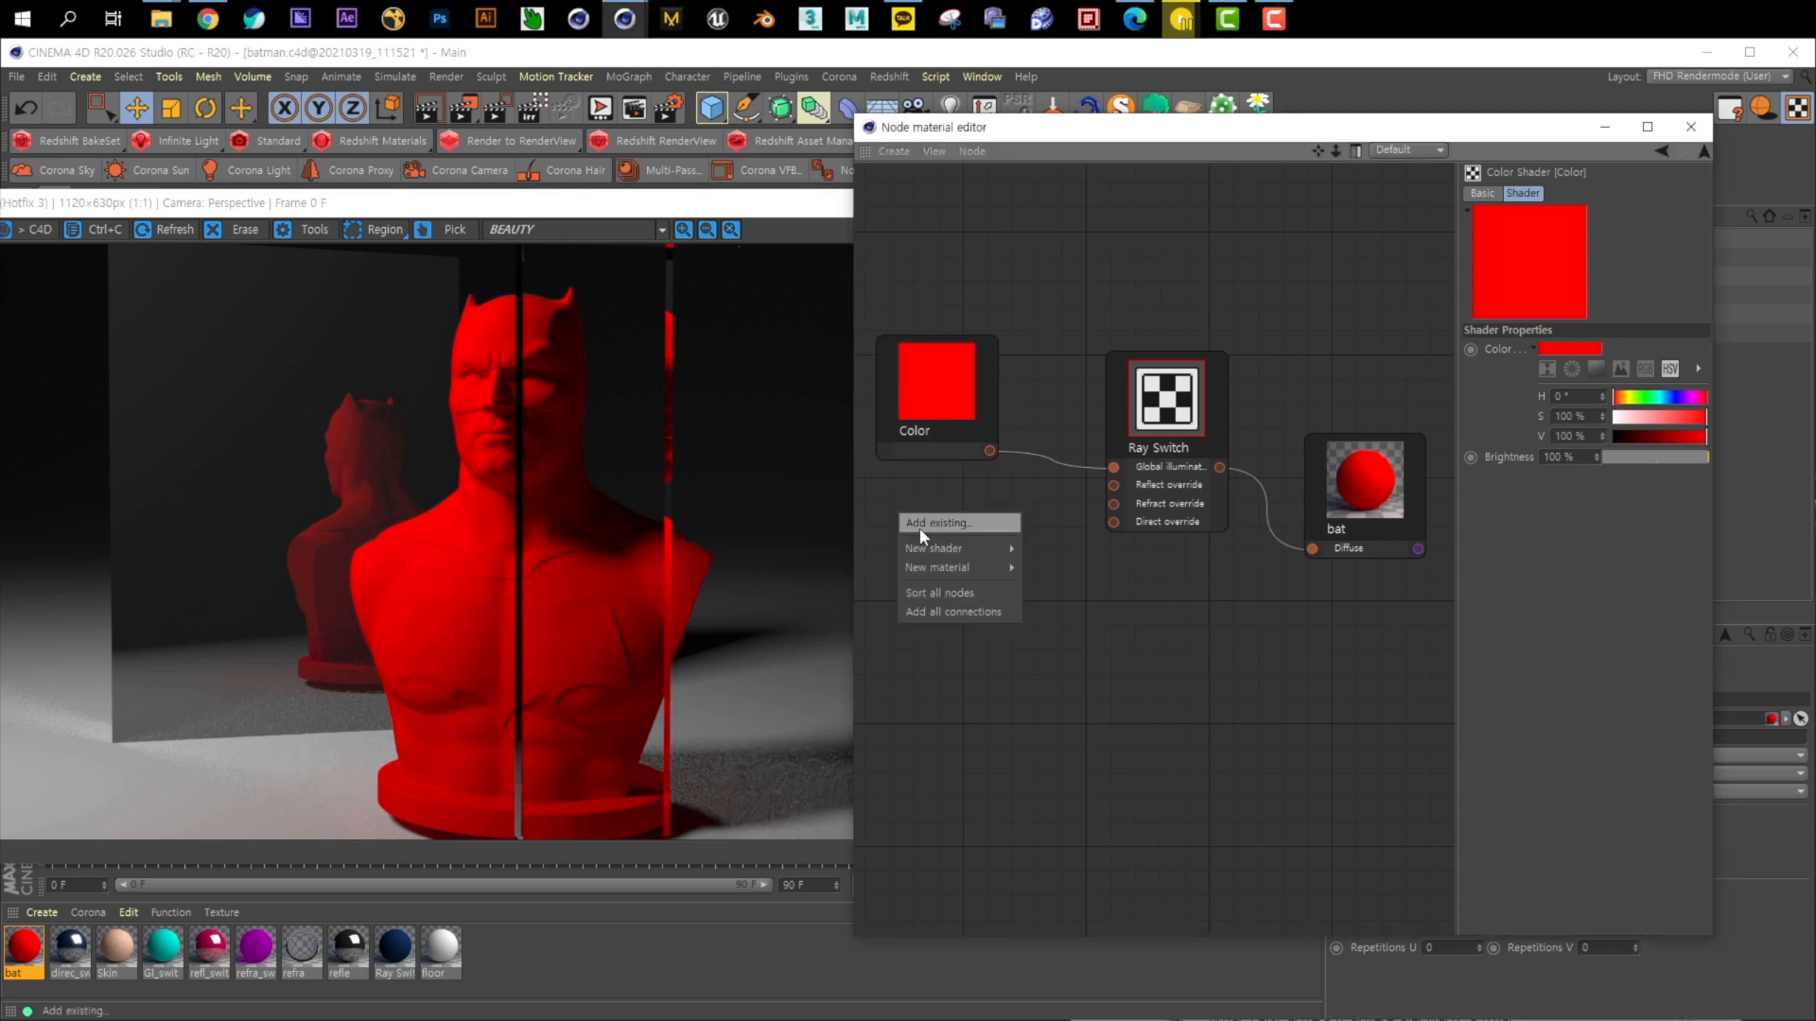
left_click(1196, 421)
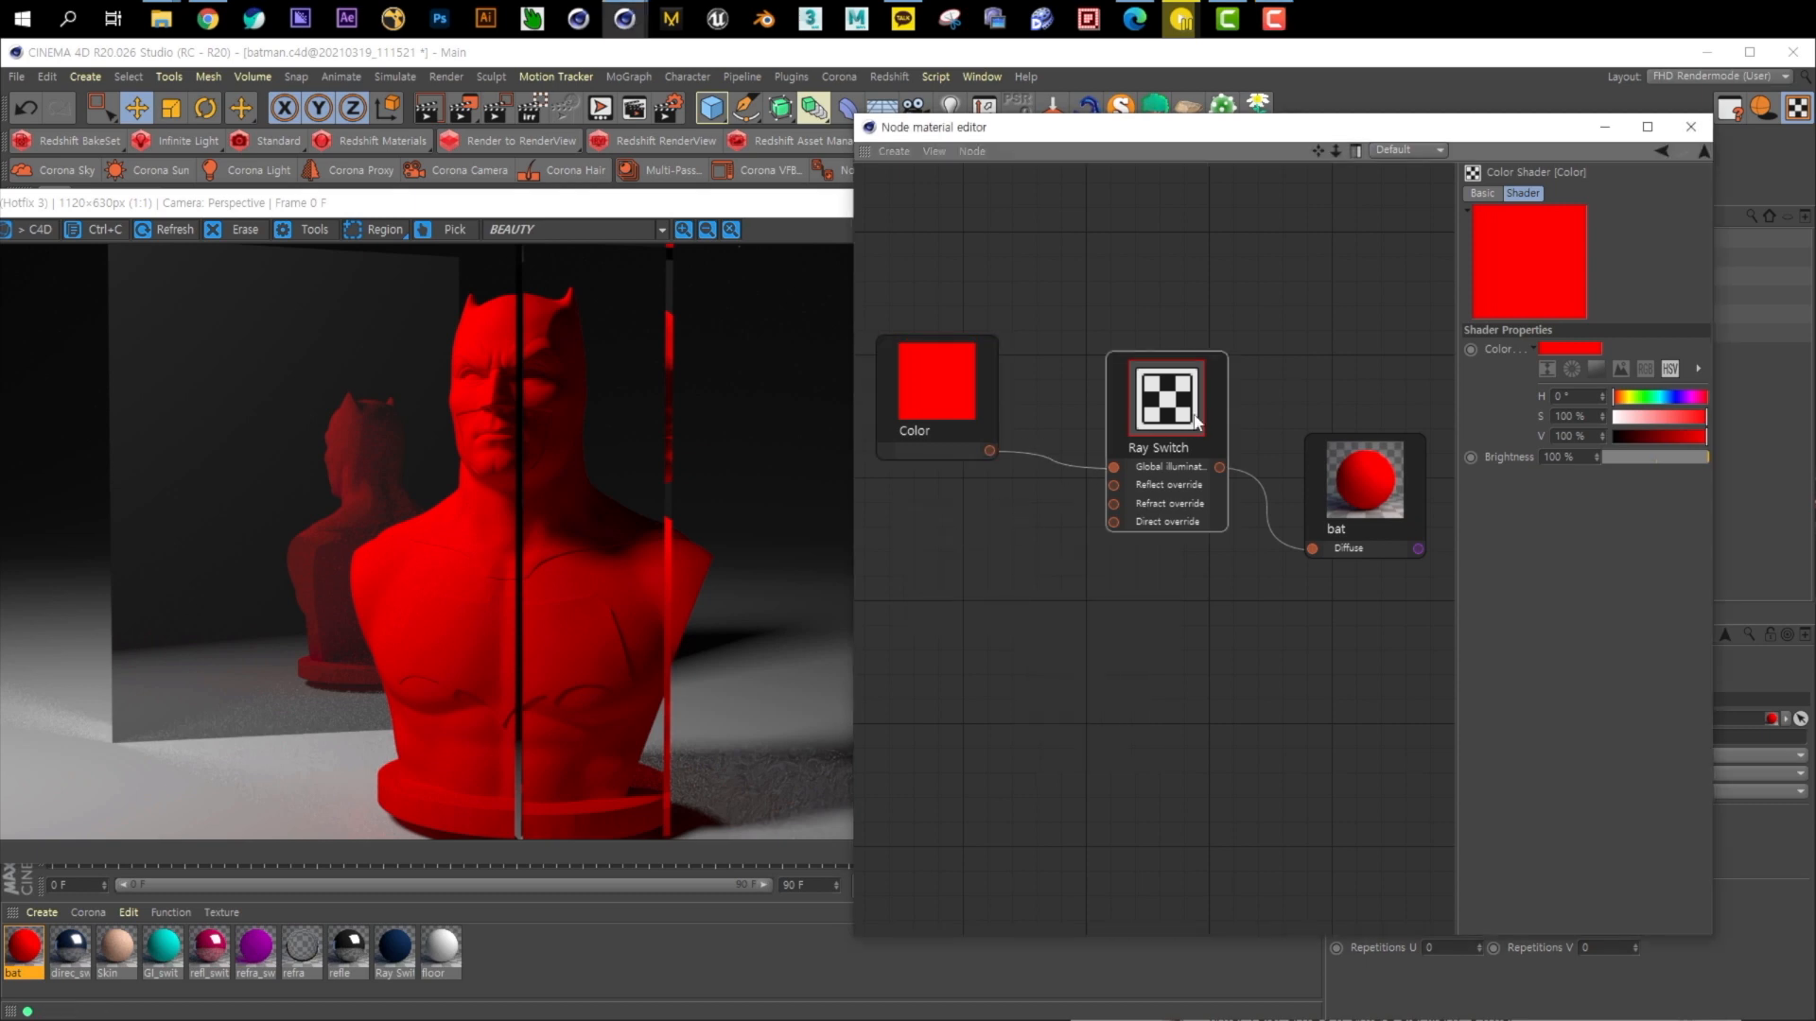
left_click(1592, 448)
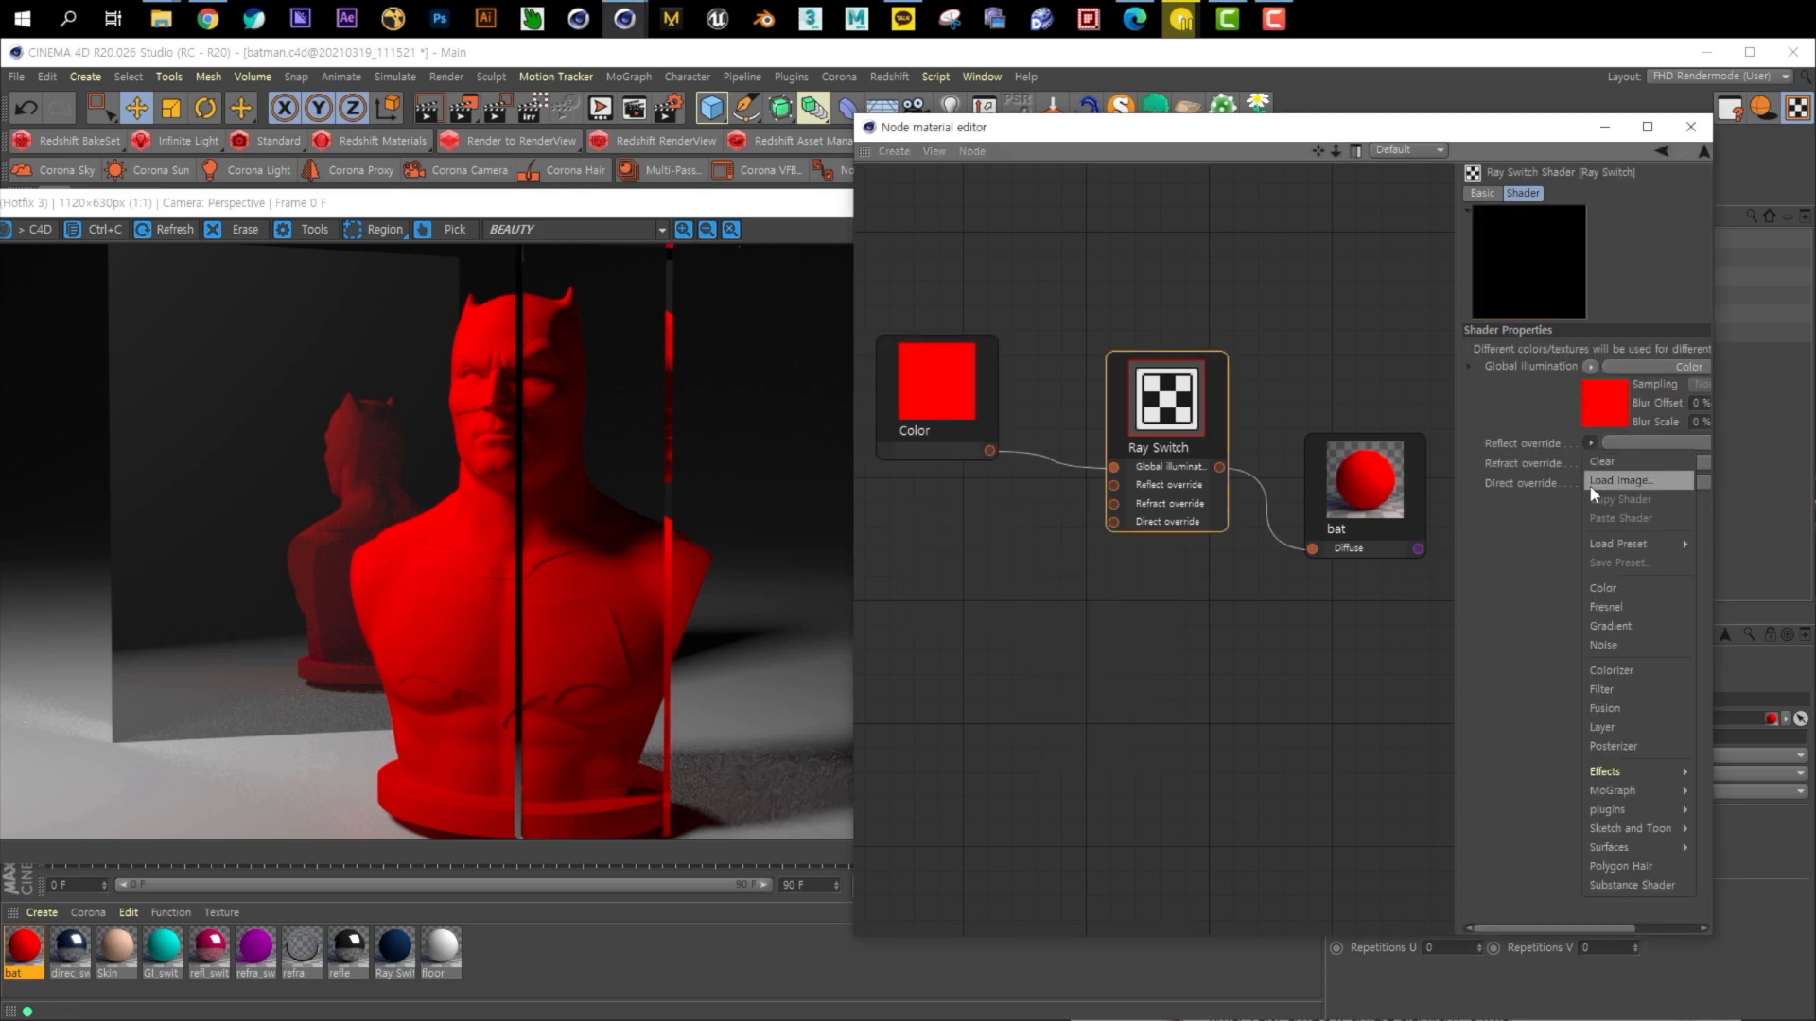
left_click(1621, 583)
left_click_drag(927, 556, 959, 604)
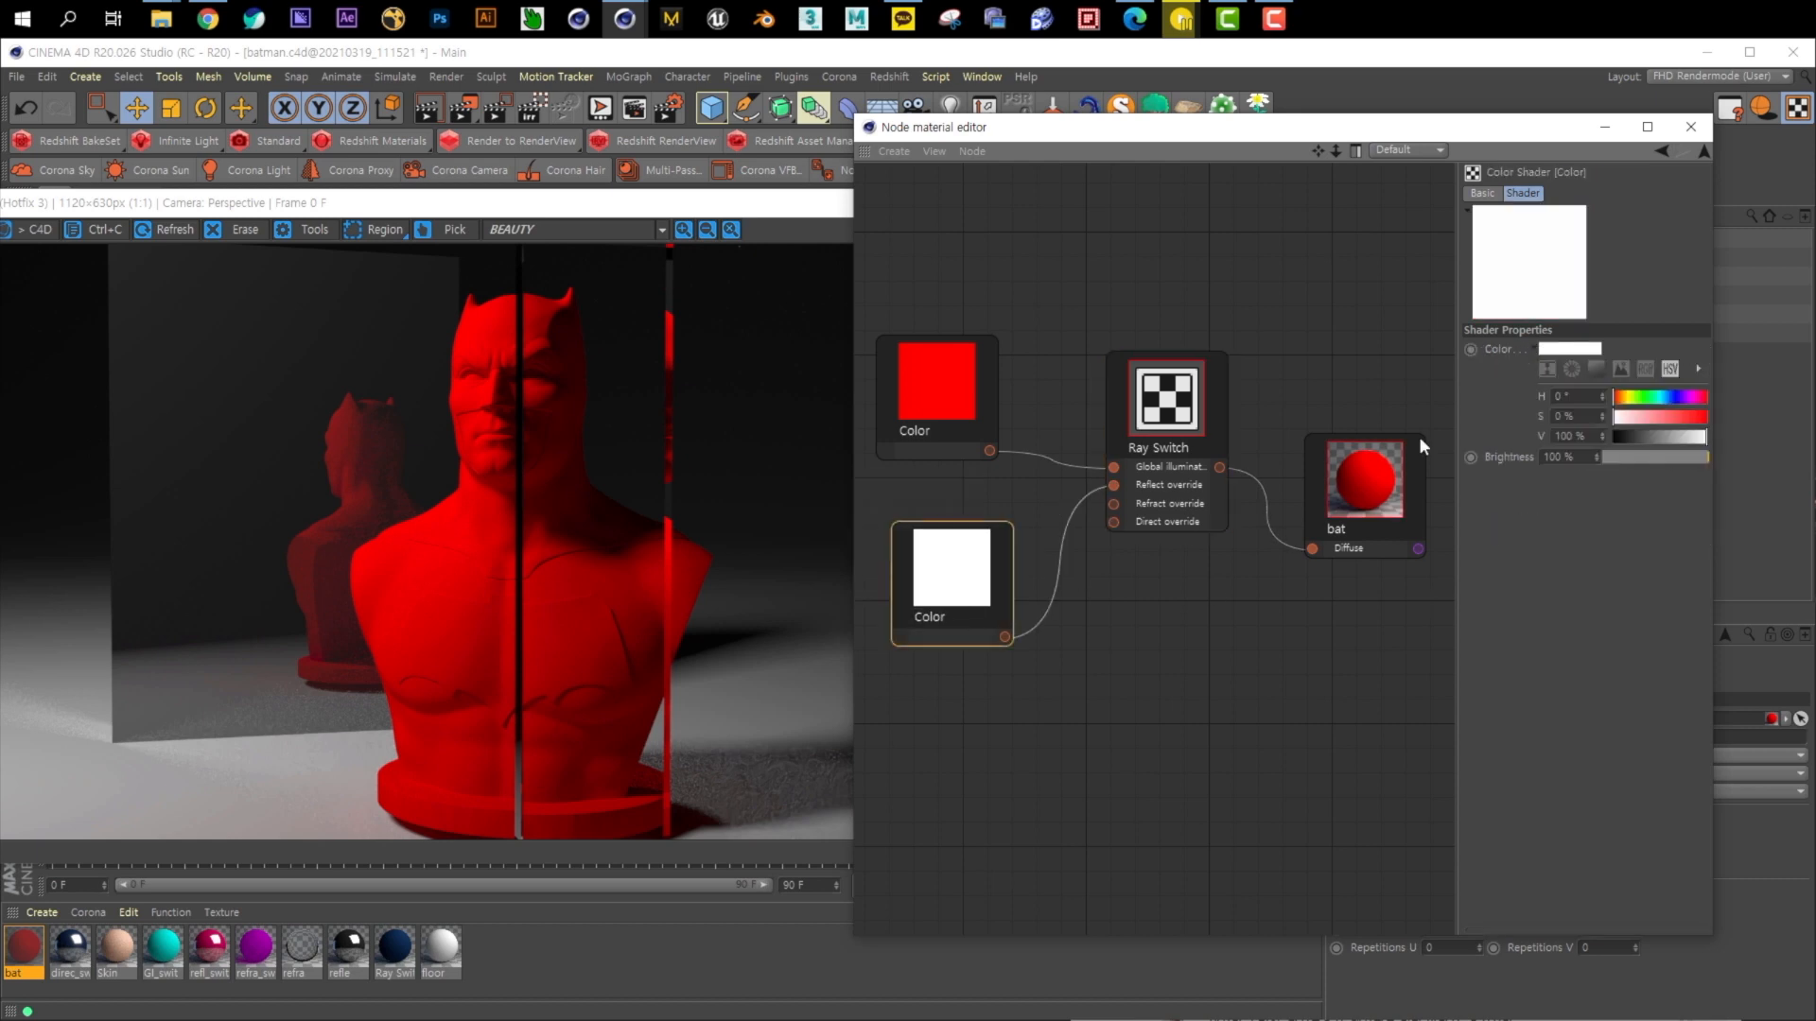
left_click(1666, 397)
left_click(1670, 417)
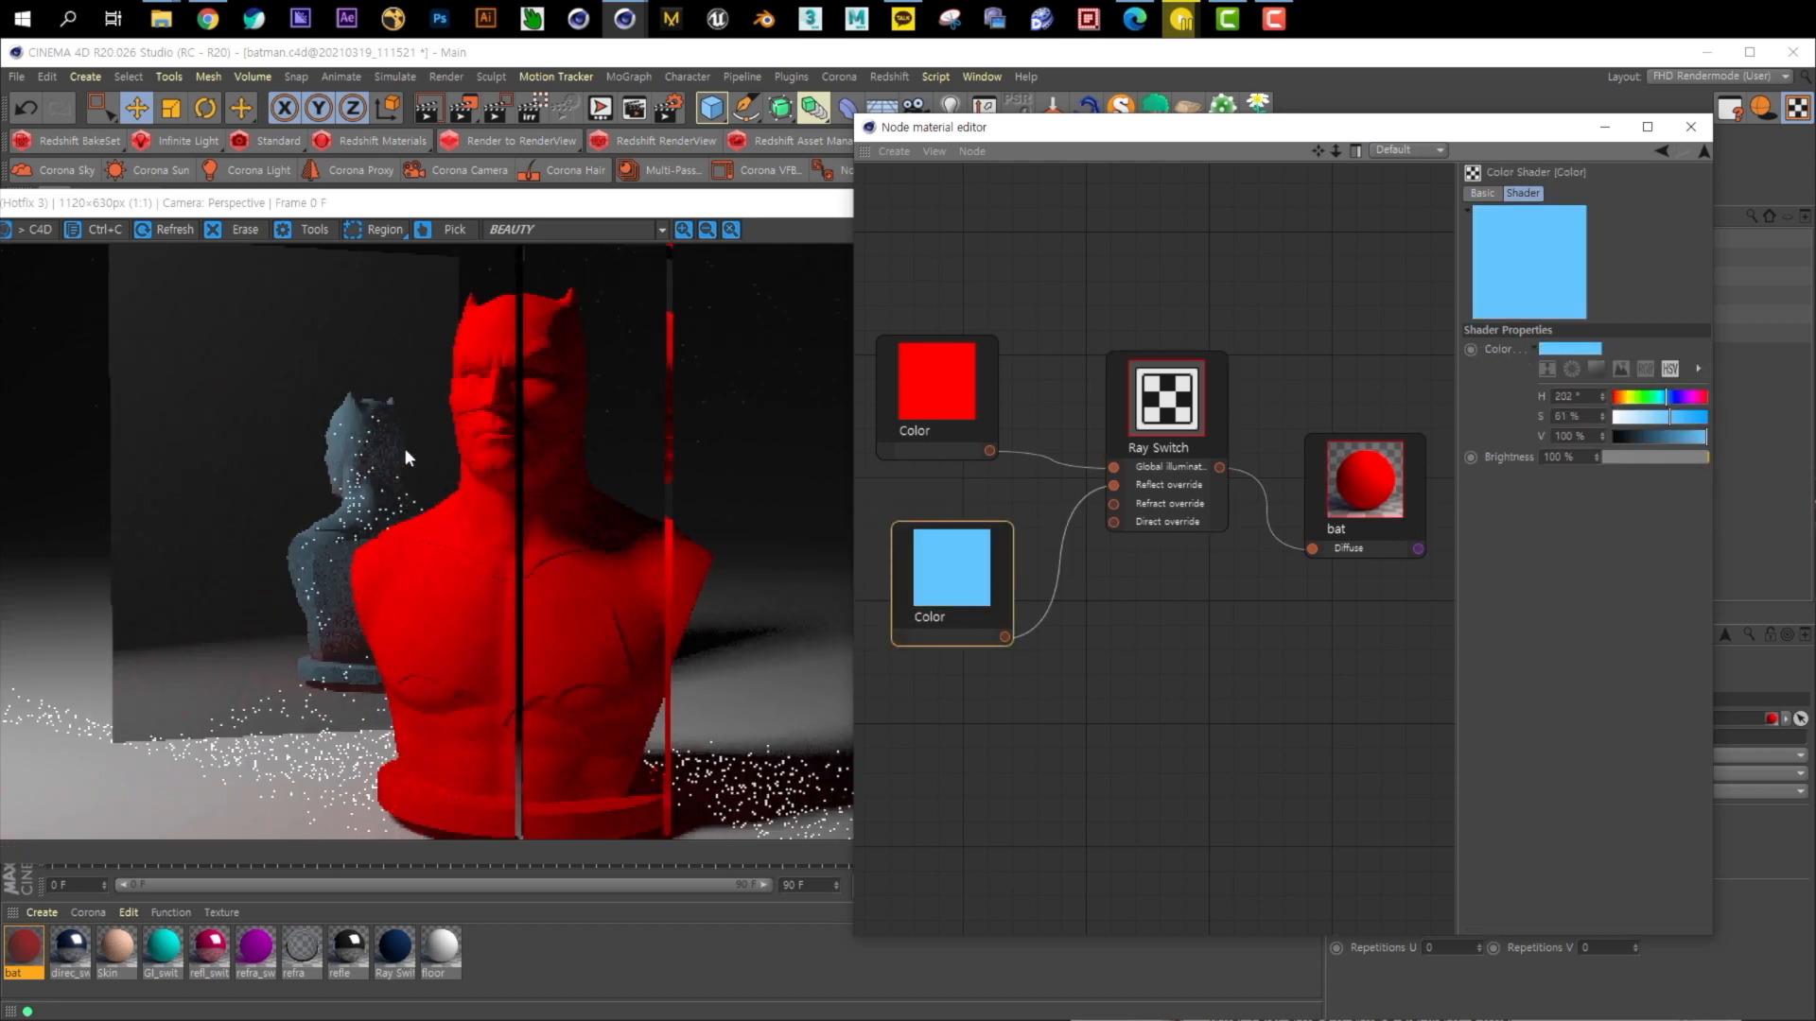
left_click_drag(966, 564, 961, 535)
Load a Color shader into the Ray Switch's Refract override and set it to blue, hue 248° and saturation 100%
left_click(1173, 390)
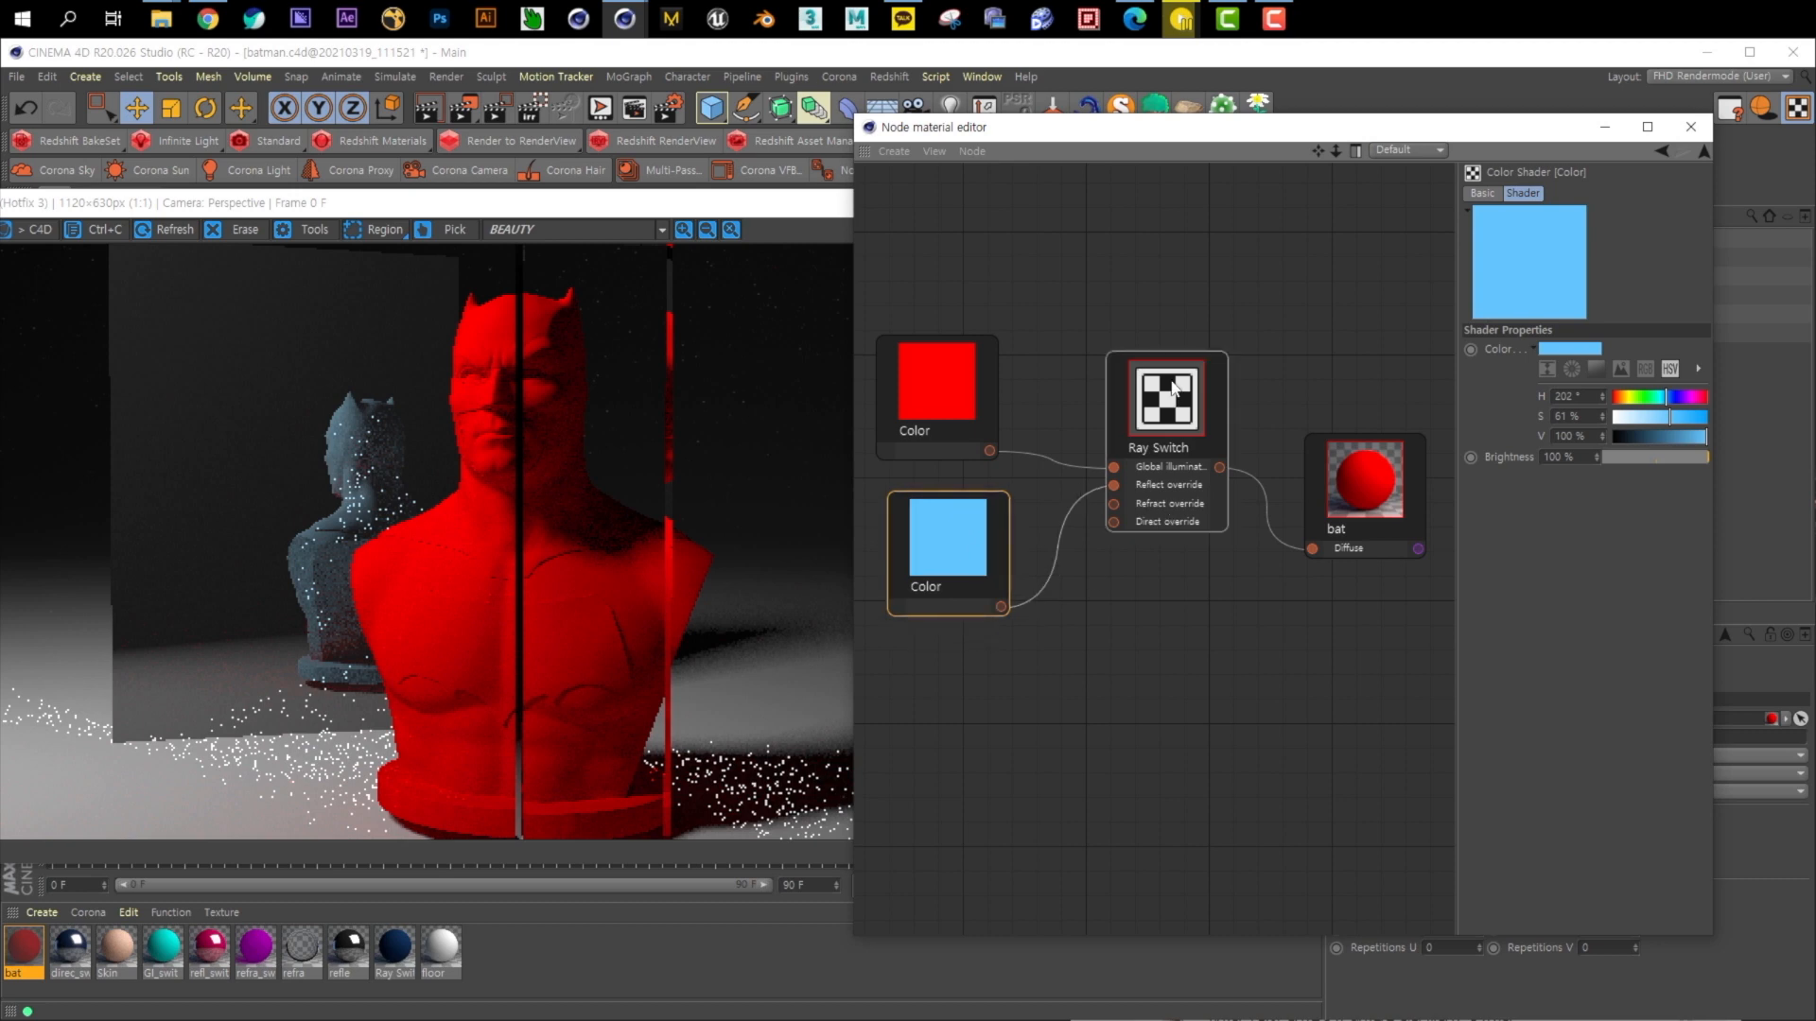
left_click(1591, 520)
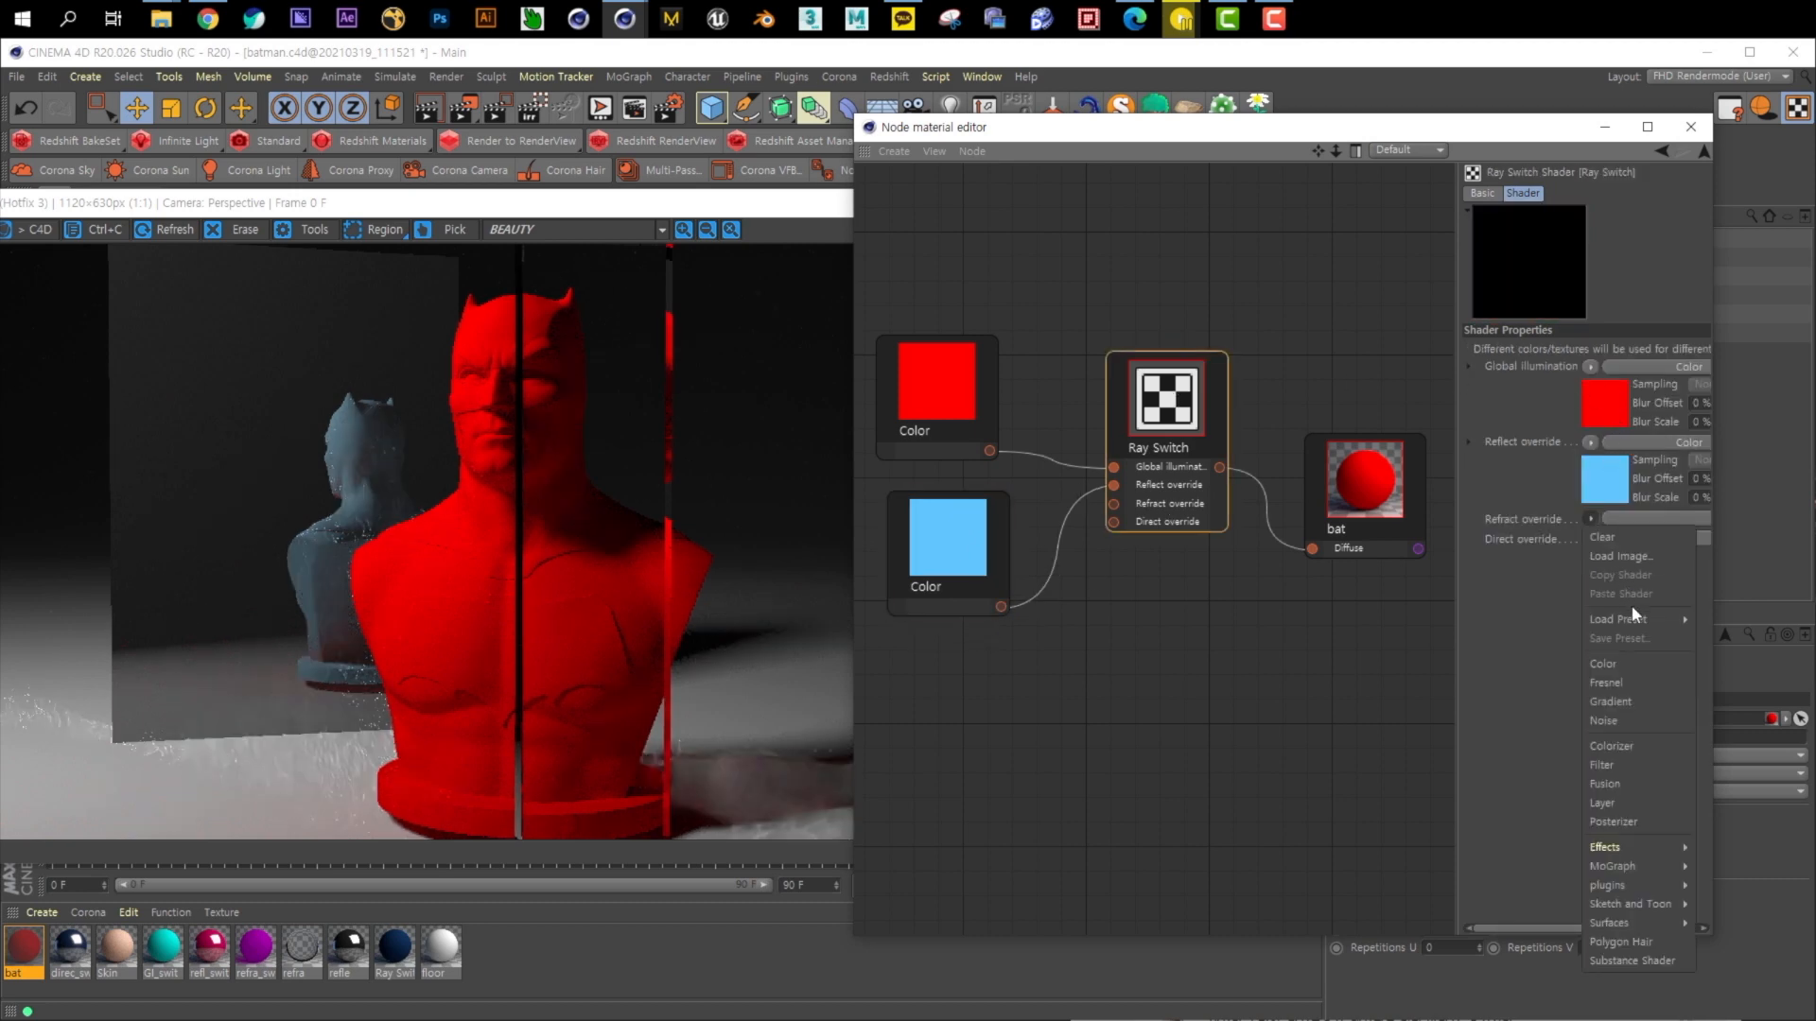
left_click(1632, 666)
left_click_drag(910, 638, 939, 727)
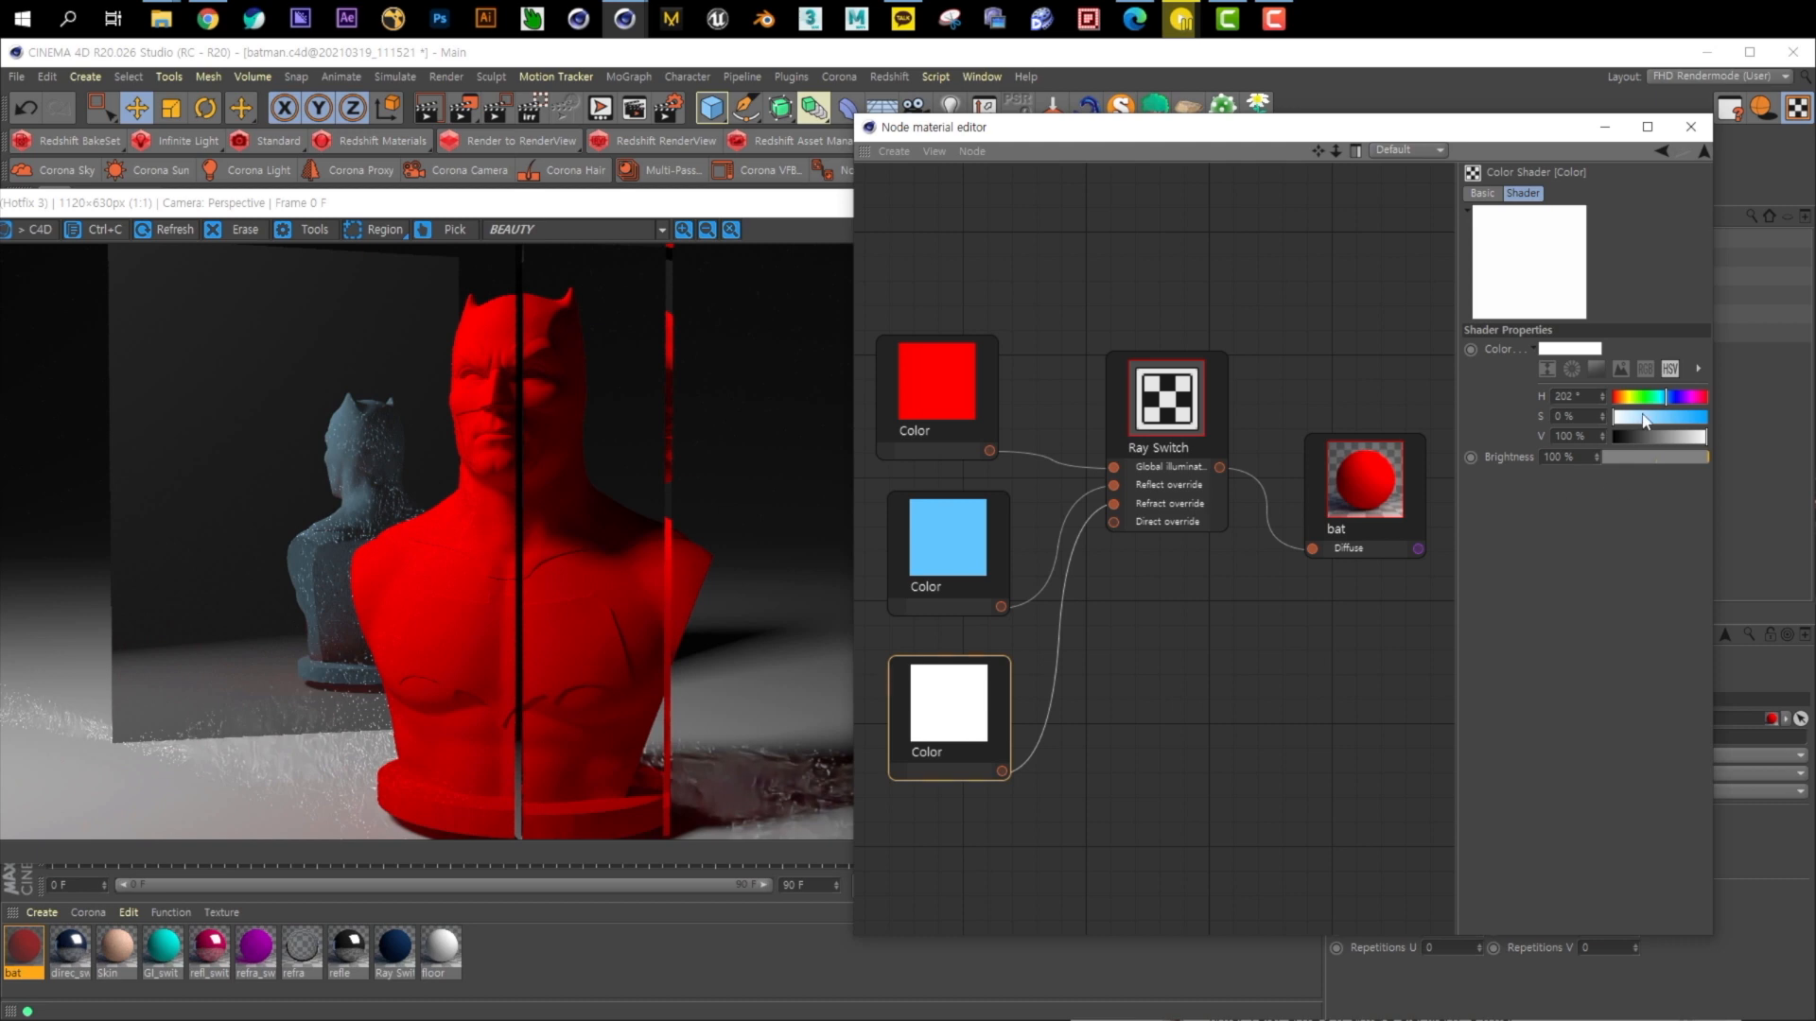
left_click(1719, 424)
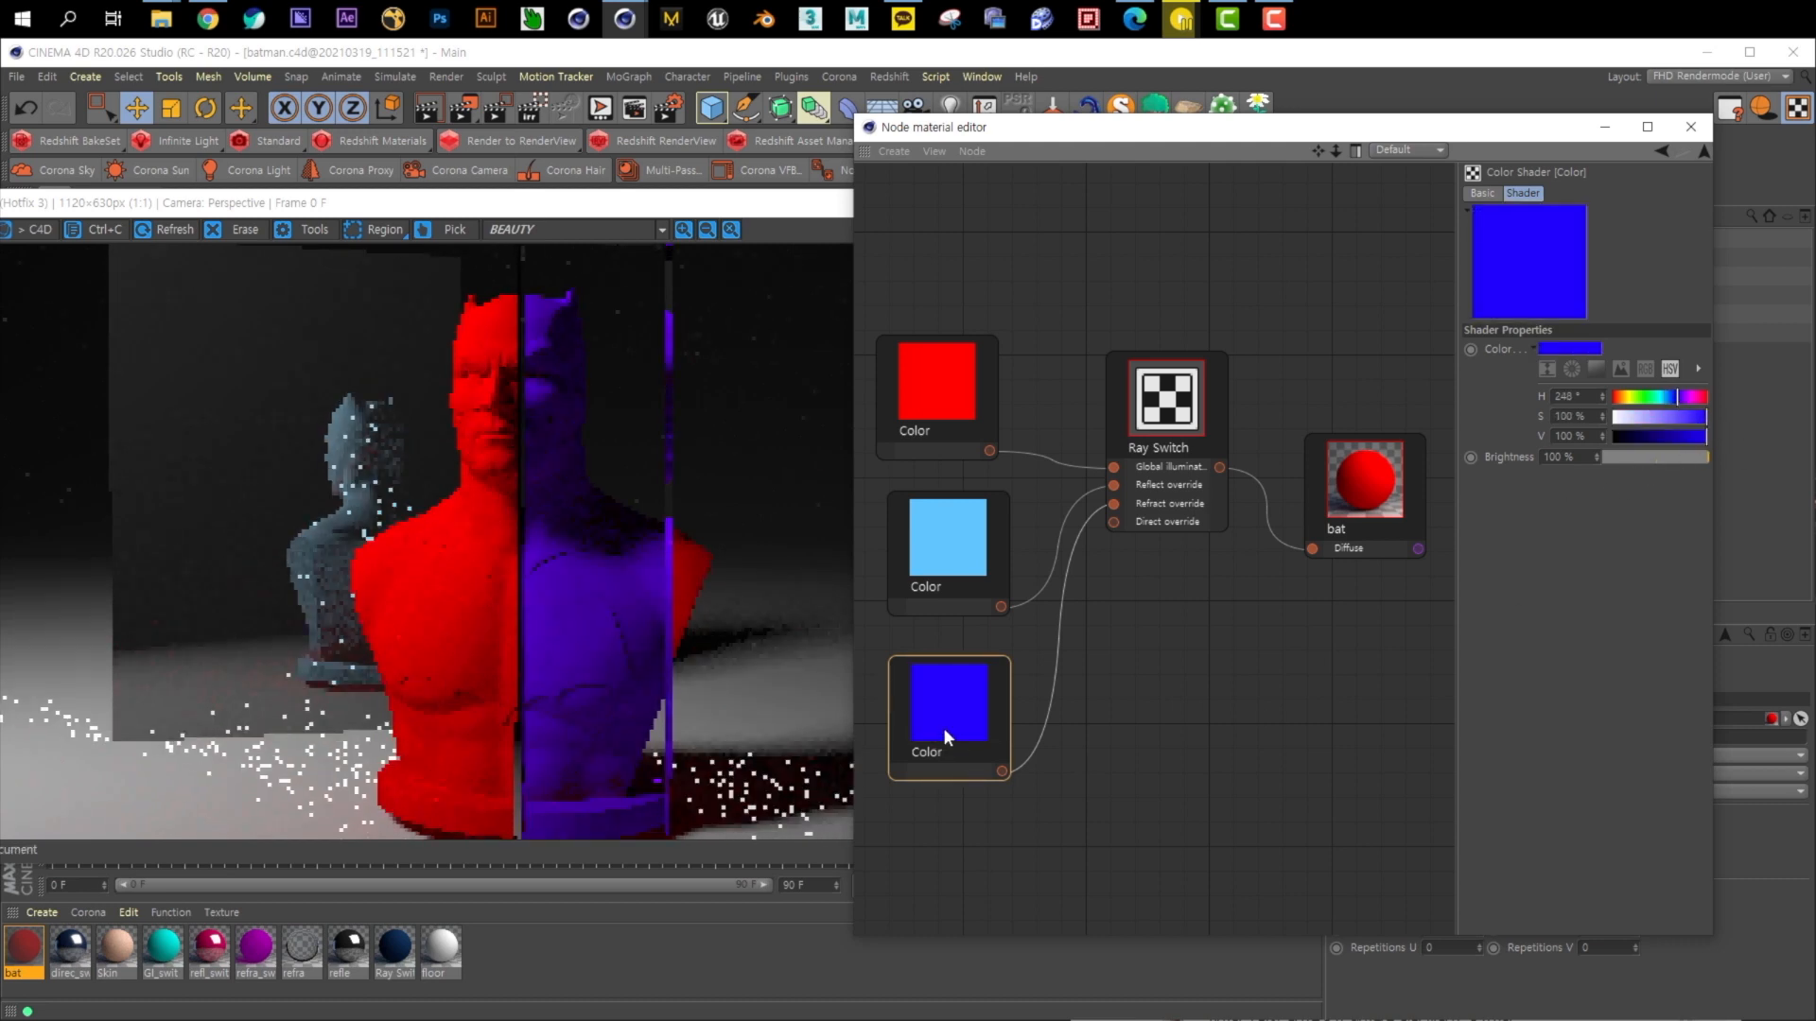
left_click_drag(941, 728, 949, 706)
Load a white Color shader into the Ray Switch's Direct override and place its node below the other Color nodes
left_click(1166, 406)
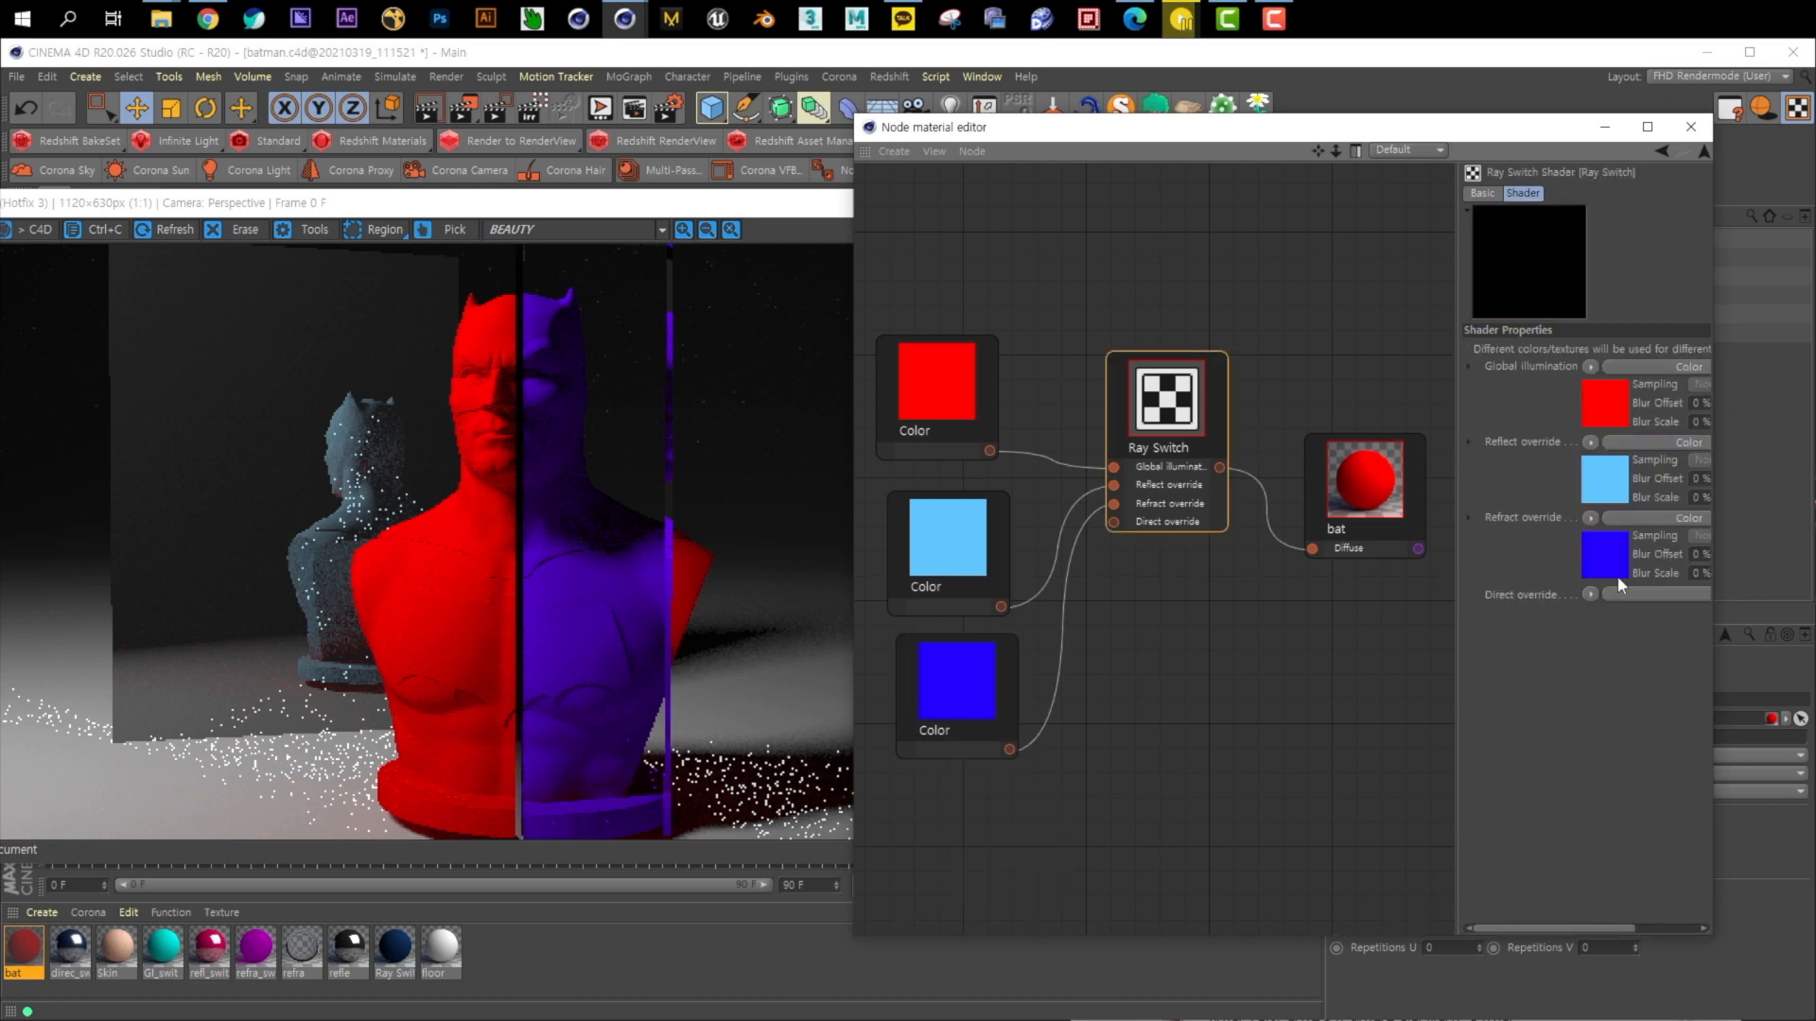
left_click(1592, 594)
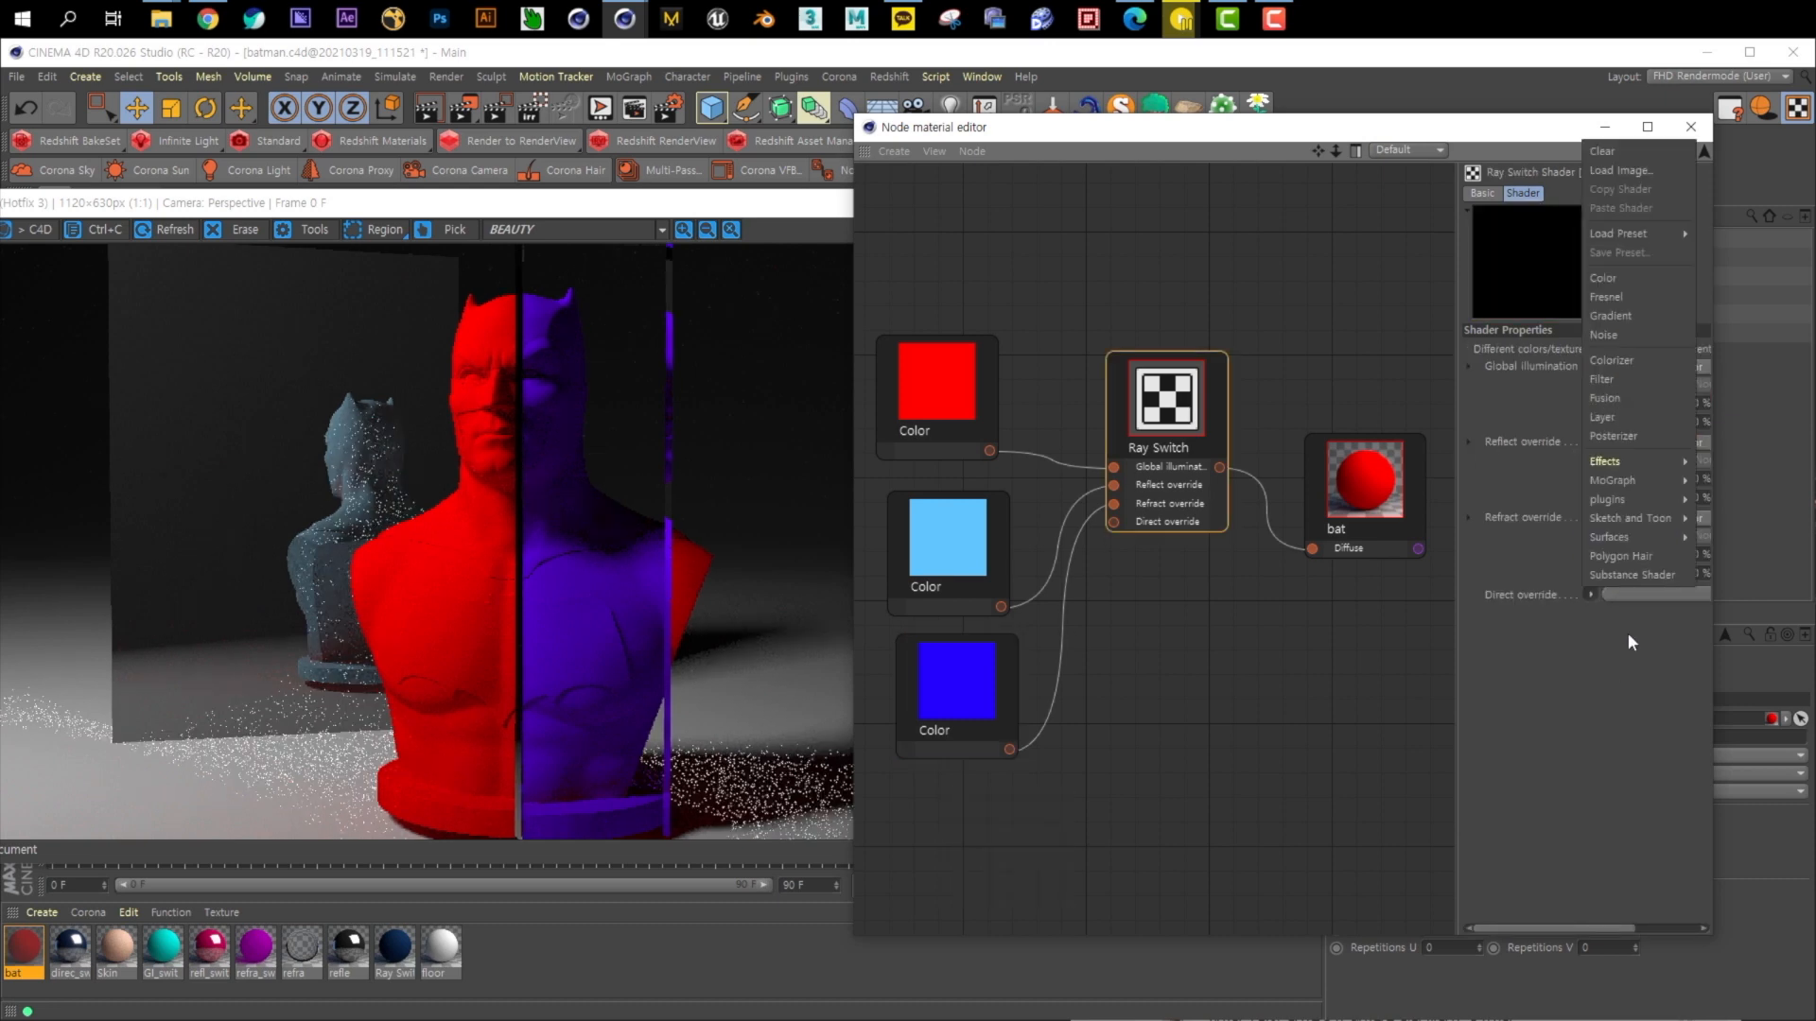
left_click(1636, 282)
left_click(889, 757)
left_click_drag(905, 776, 943, 883)
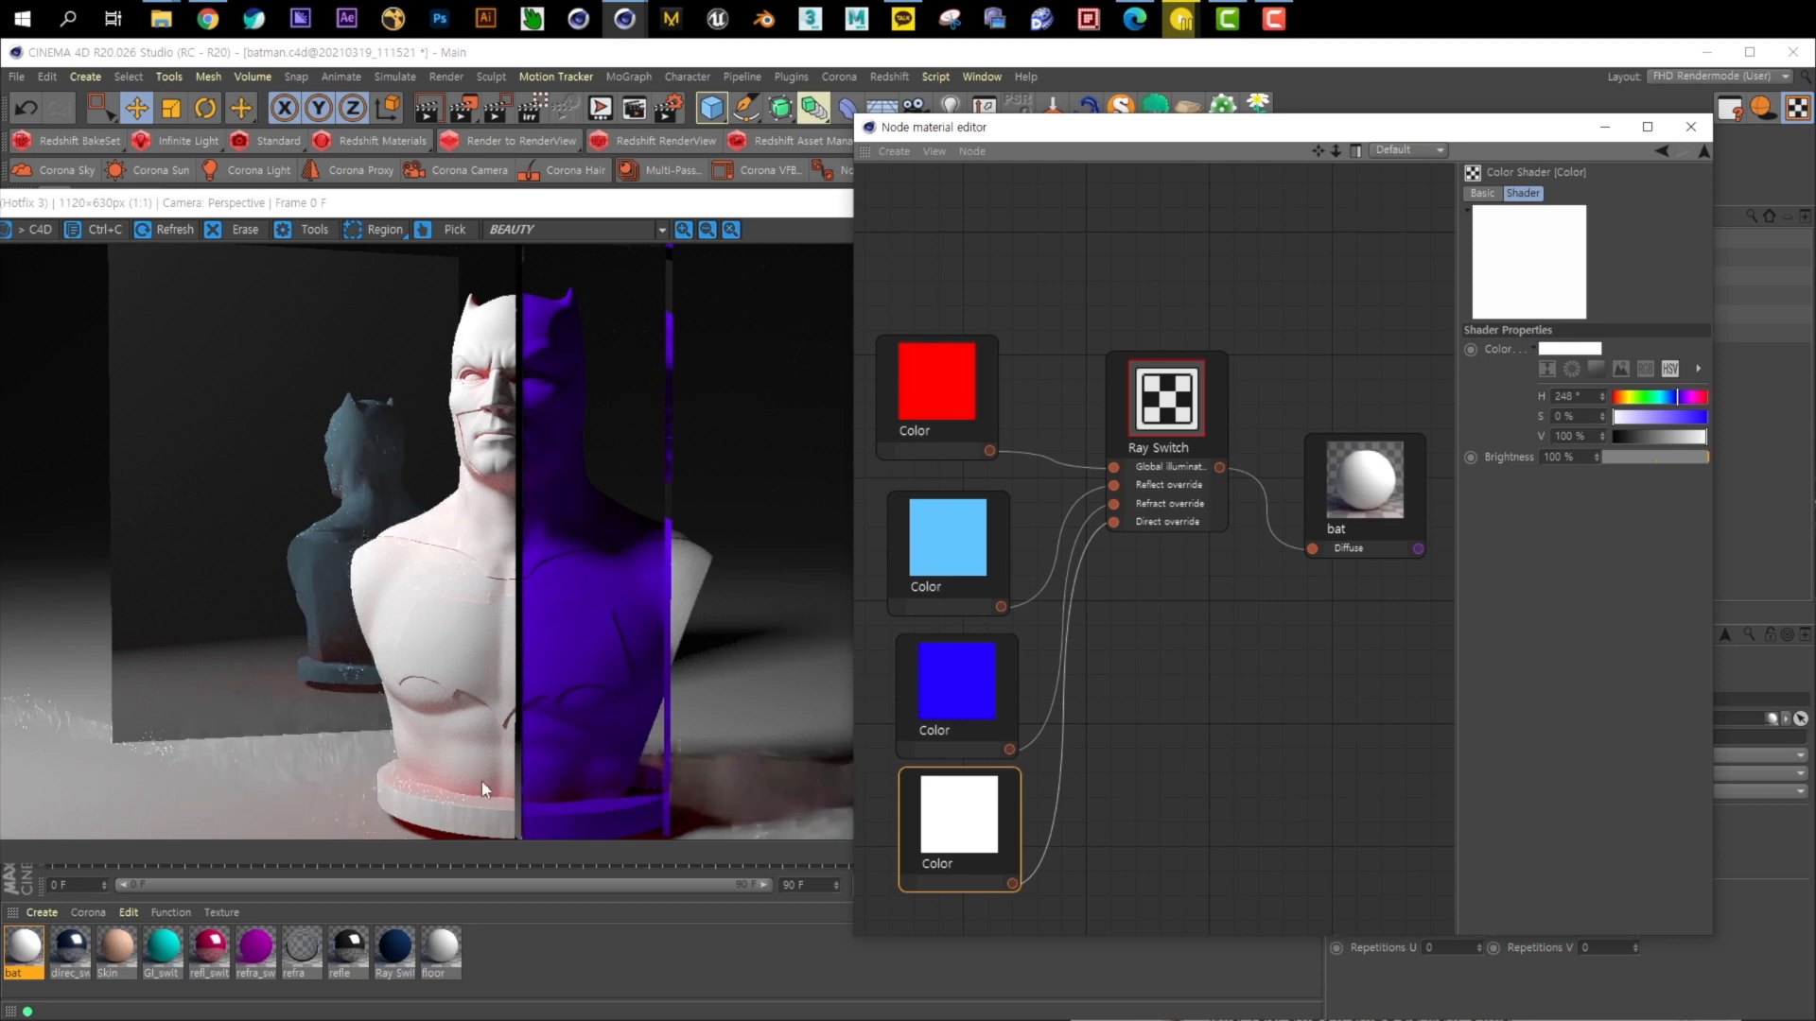
Delete the four Color nodes together with the Ray Switch and bat nodes from the node material editor
left_click(945, 541)
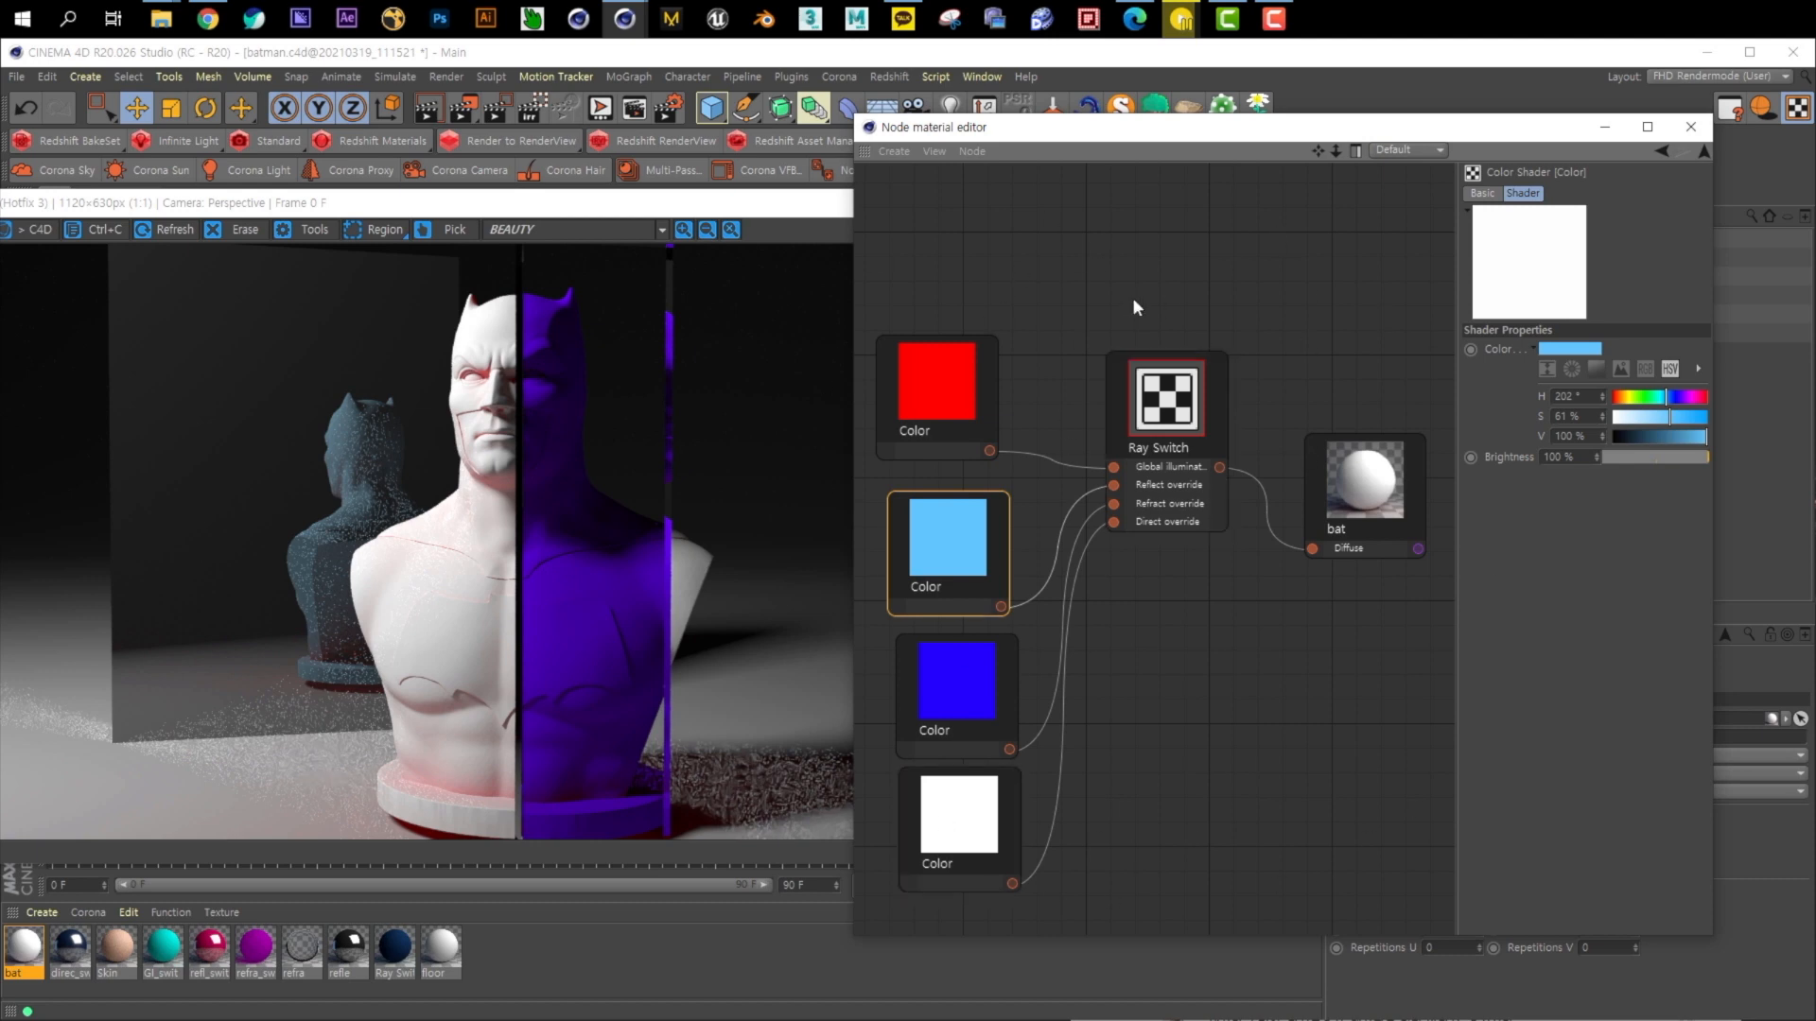
left_click_drag(929, 251, 1411, 833)
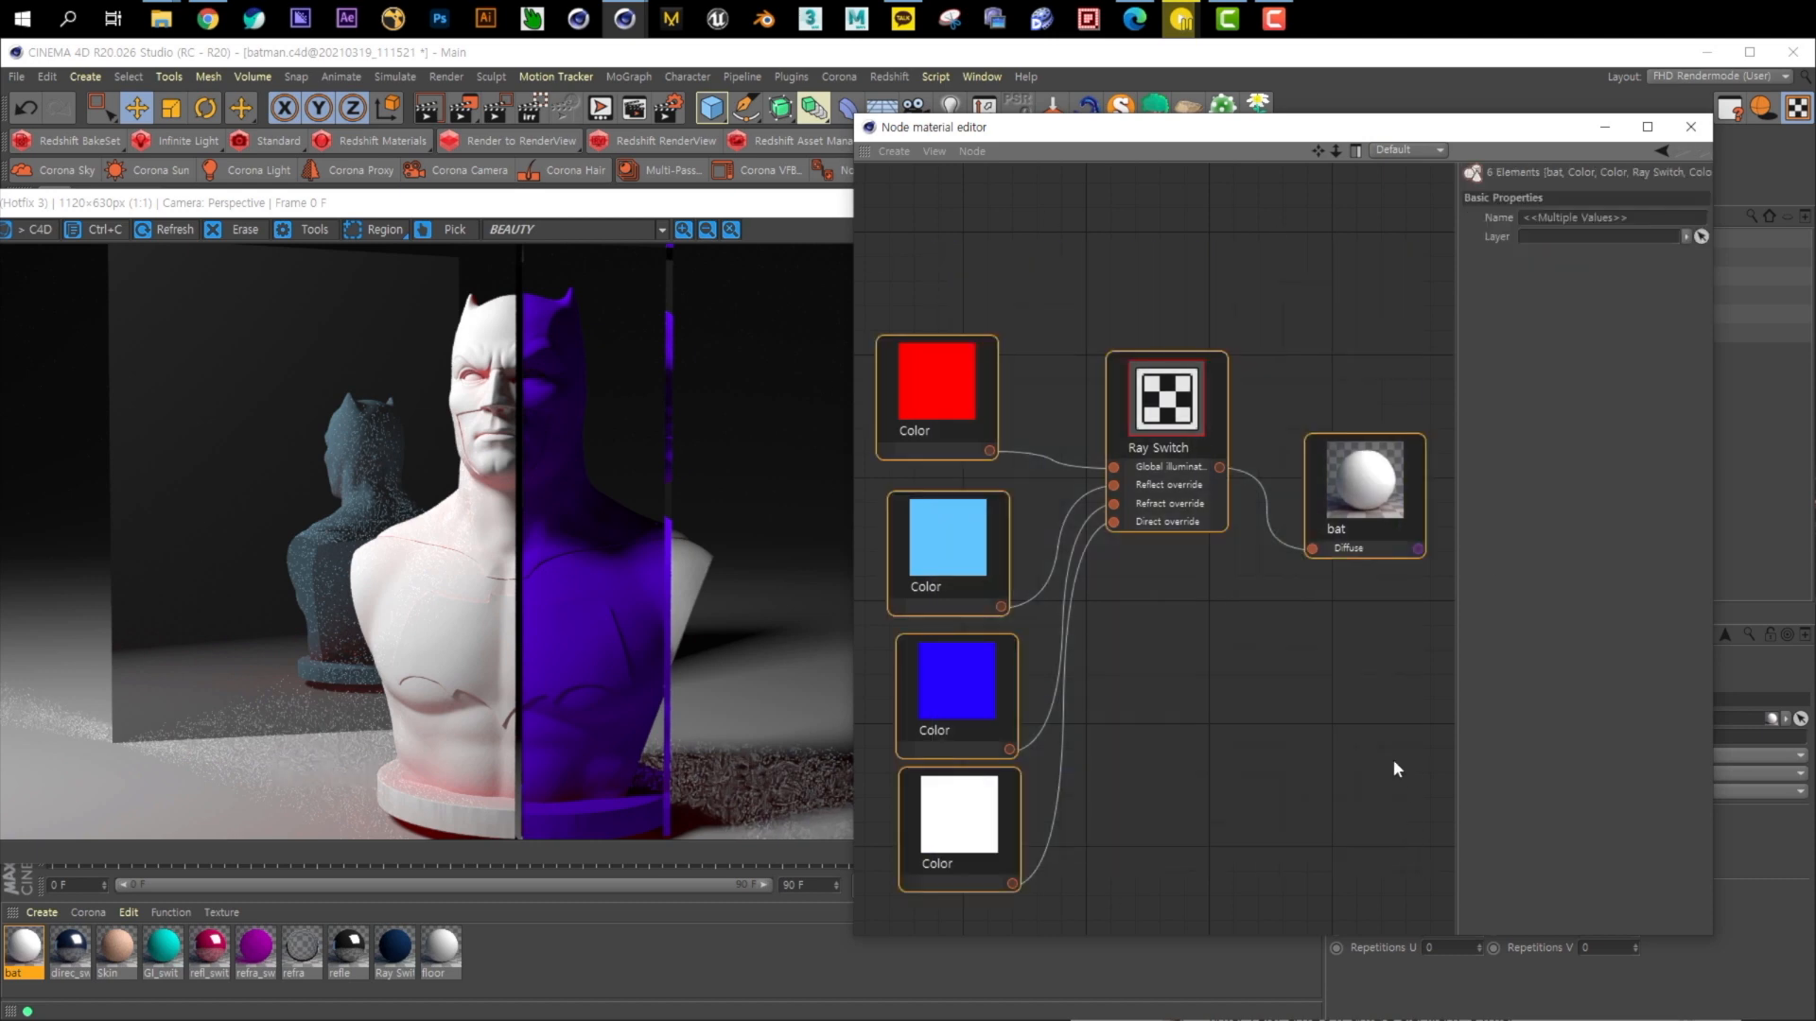
key("Delete")
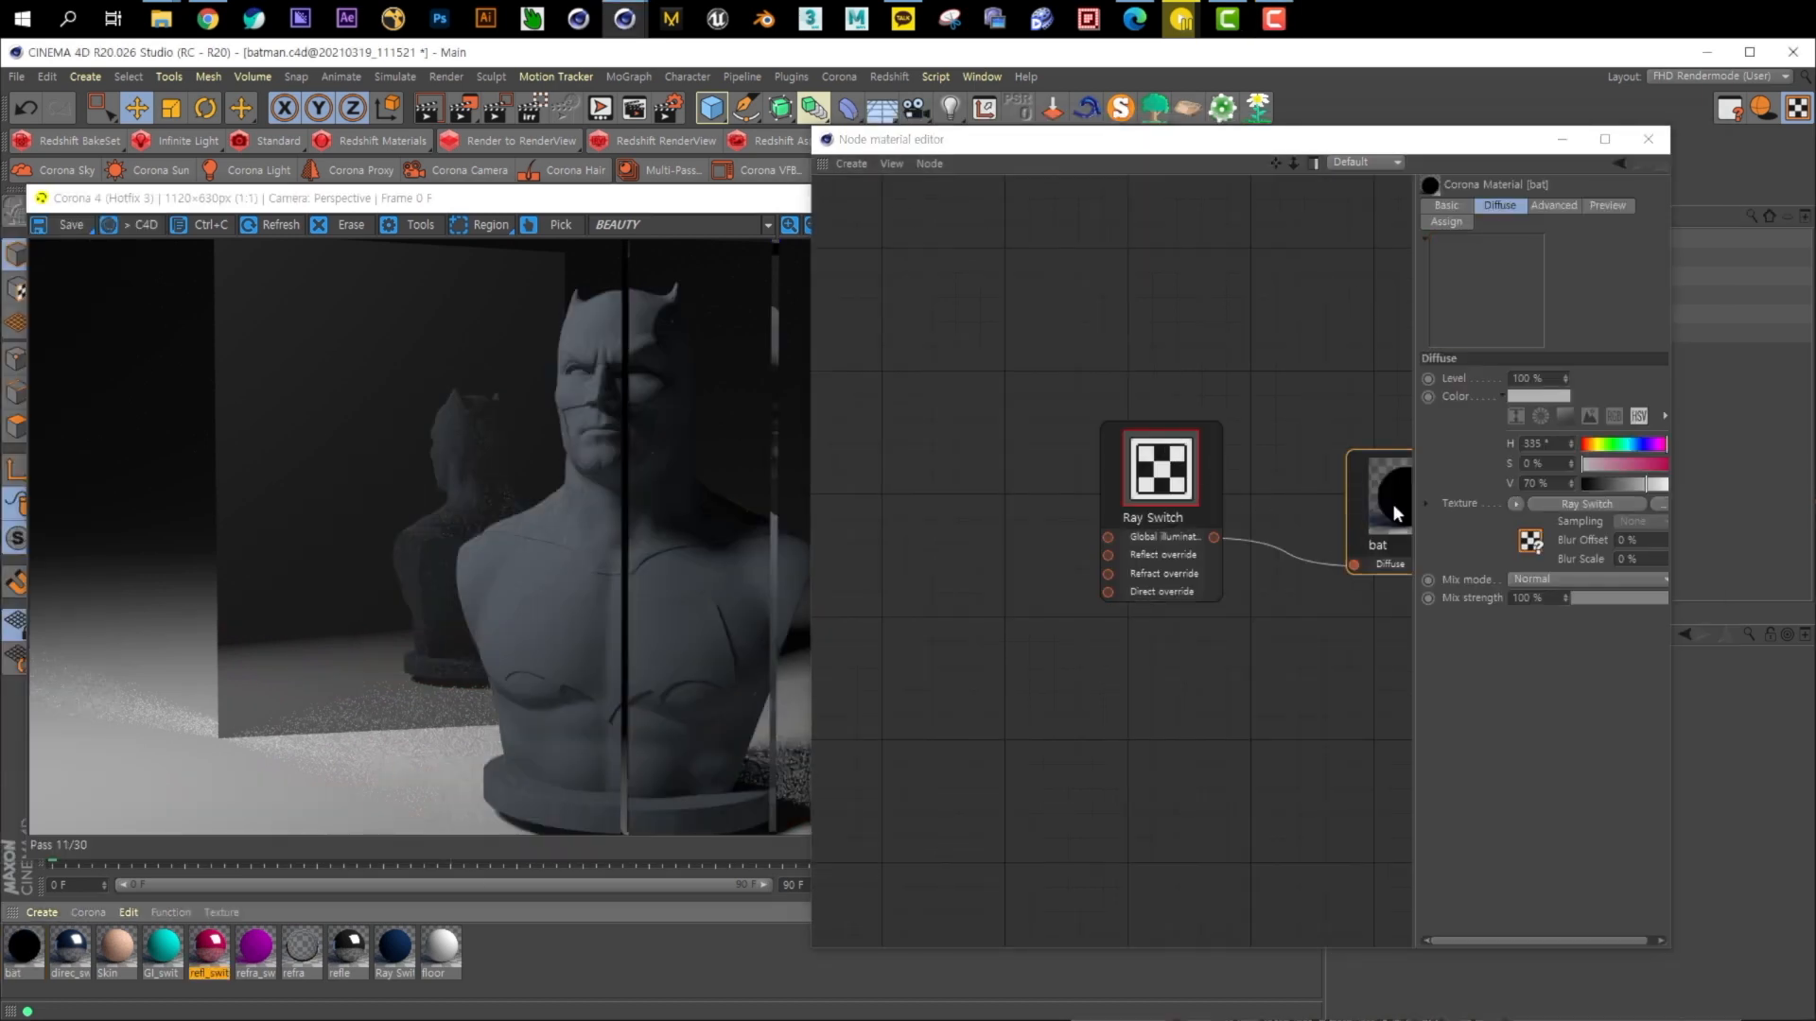
Bring the bat node closer to the Ray Switch node, and delete both from the node material editor
left_click_drag(1392, 503, 1290, 481)
left_click(1180, 488)
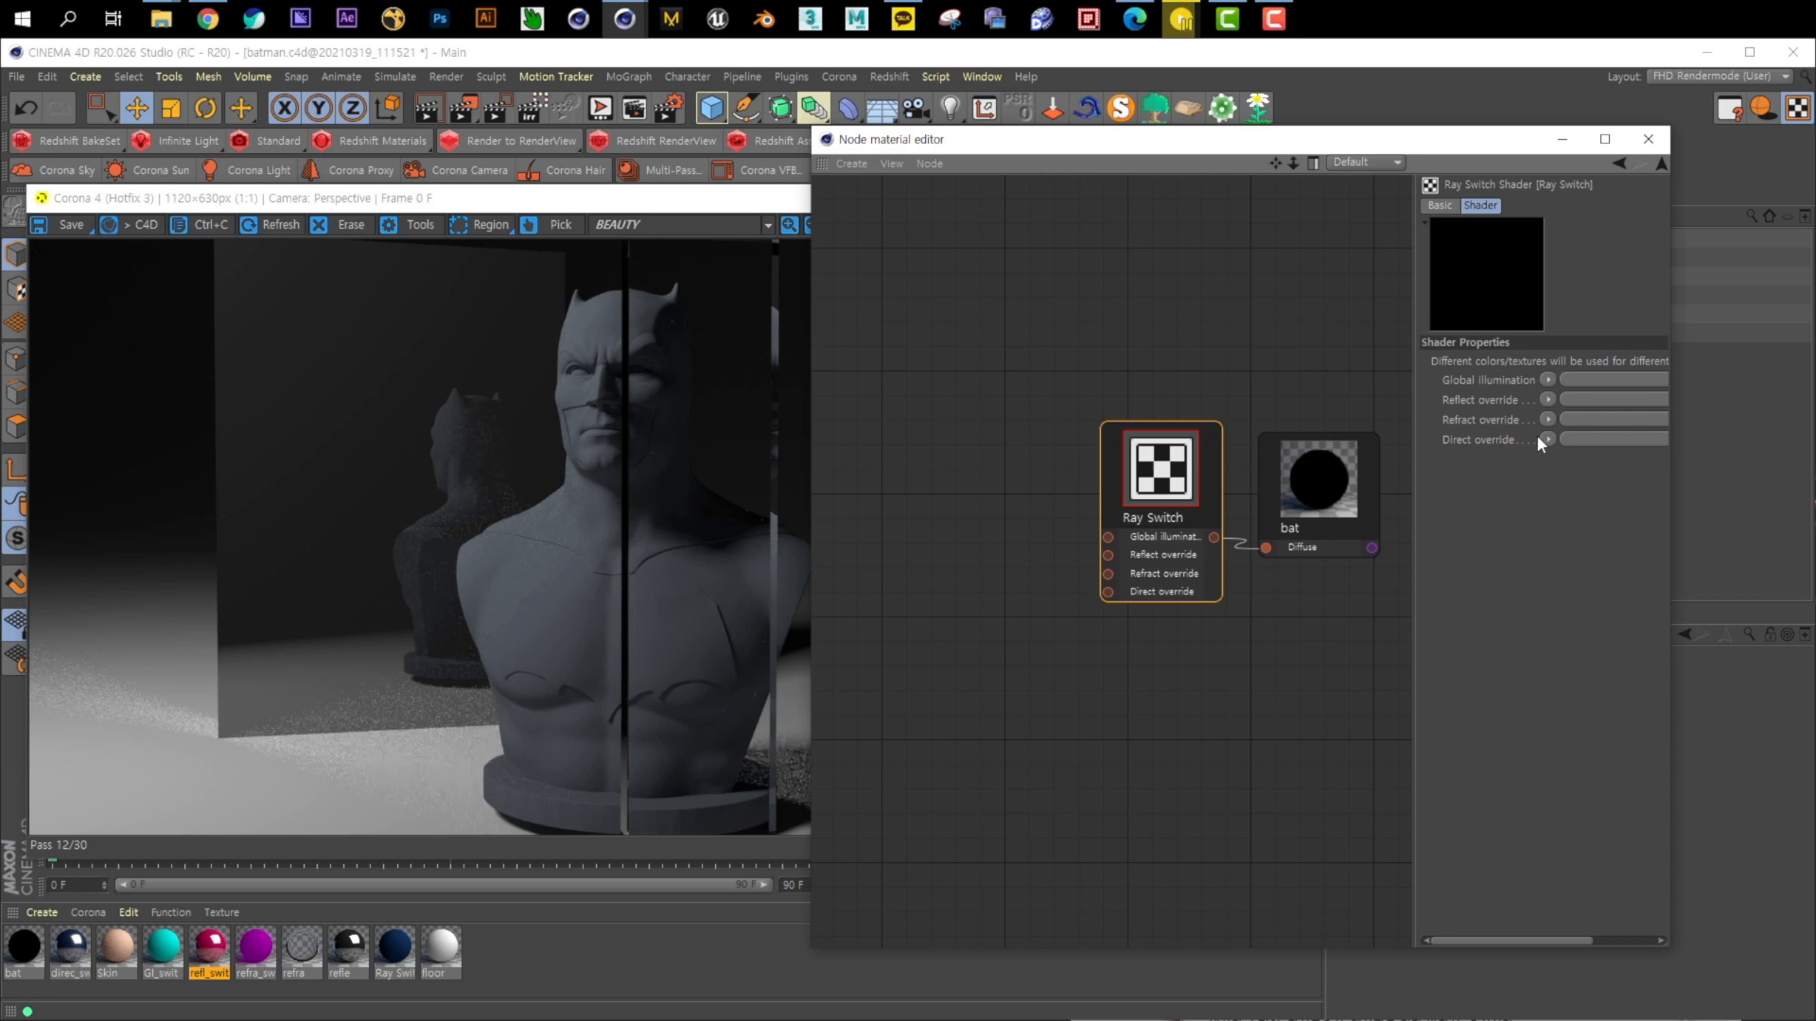
left_click_drag(1066, 346, 1280, 546)
key("Delete")
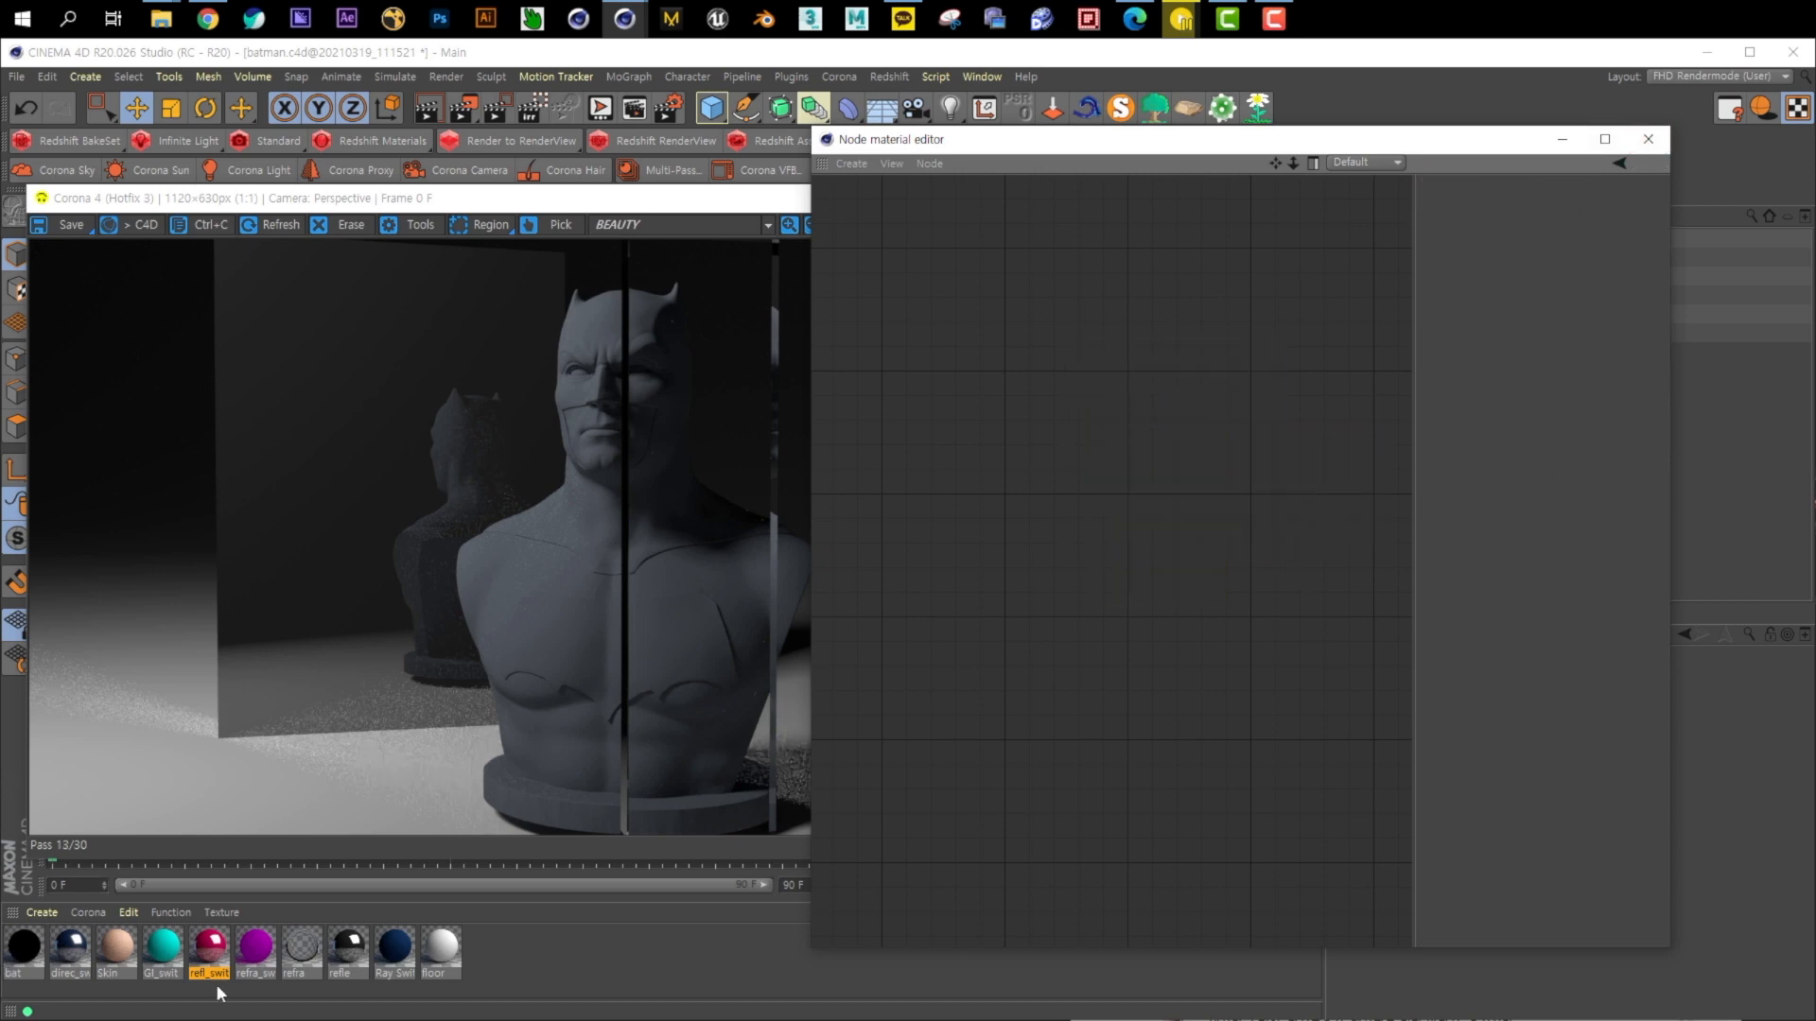
Load the Ray Switcher material into the node material editor and assign it to the batman object
left_click(563, 978)
left_click_drag(676, 801, 1182, 596)
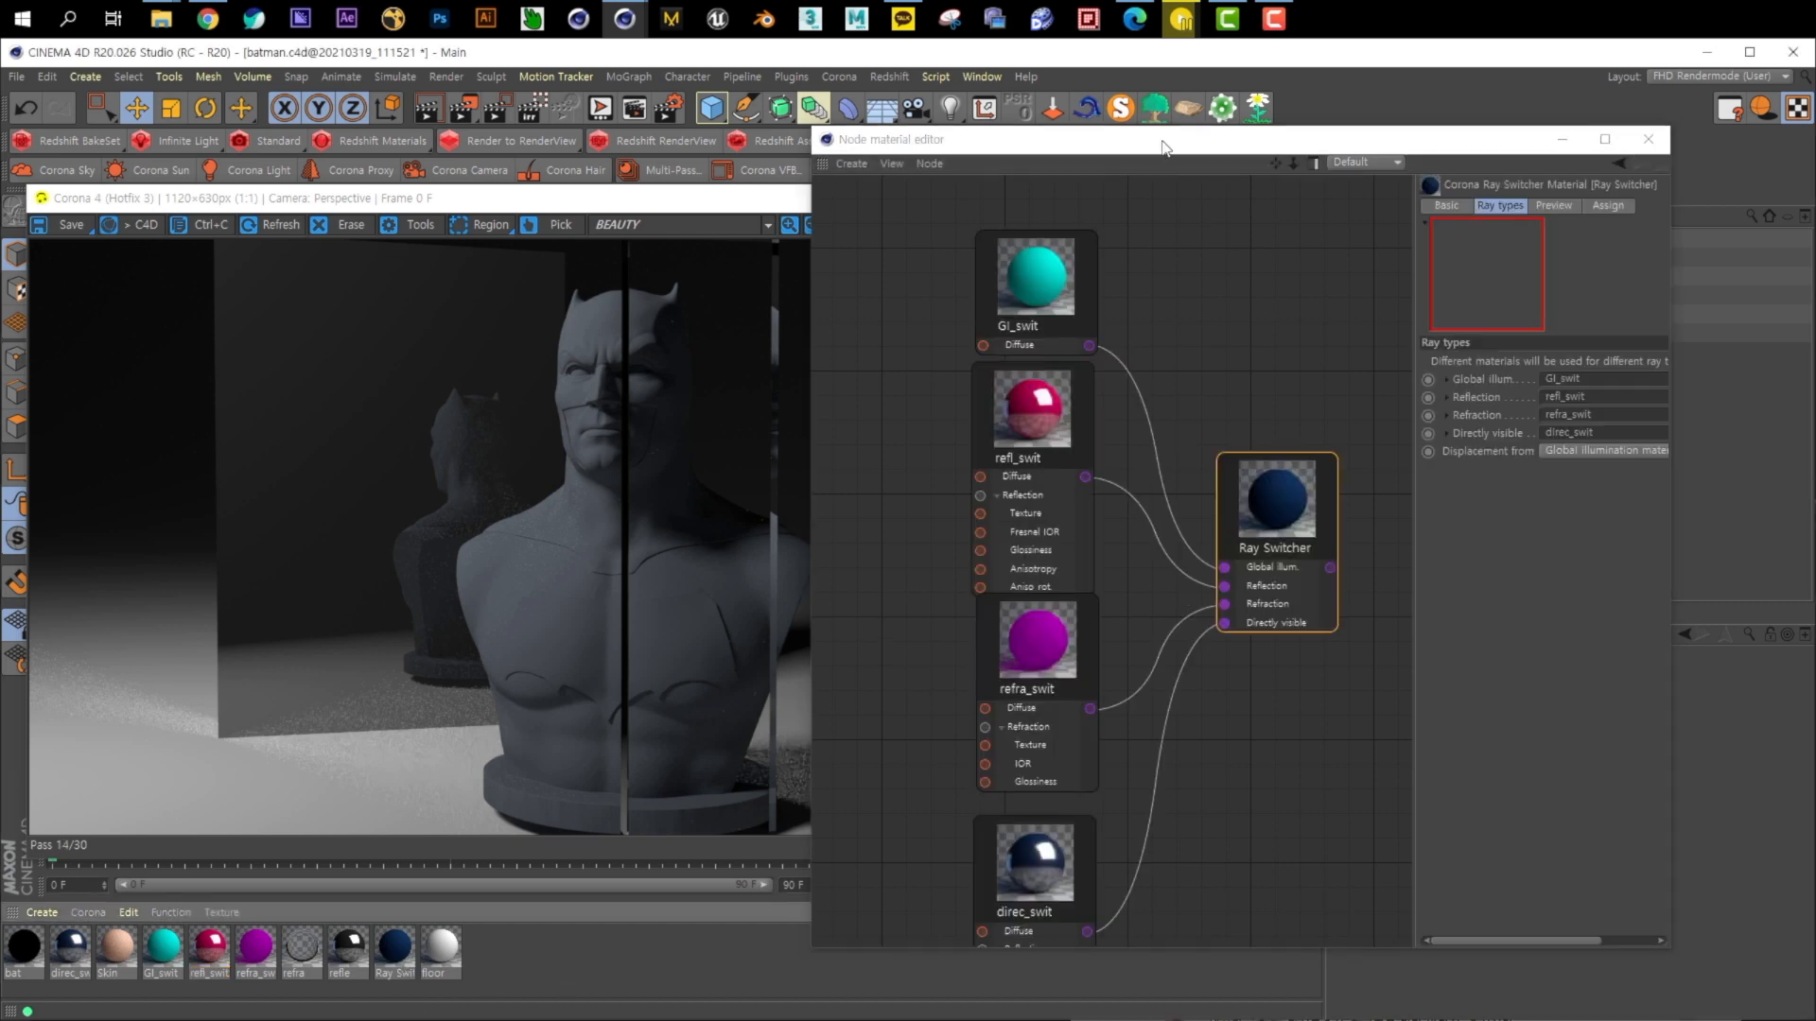
left_click_drag(1154, 151, 790, 219)
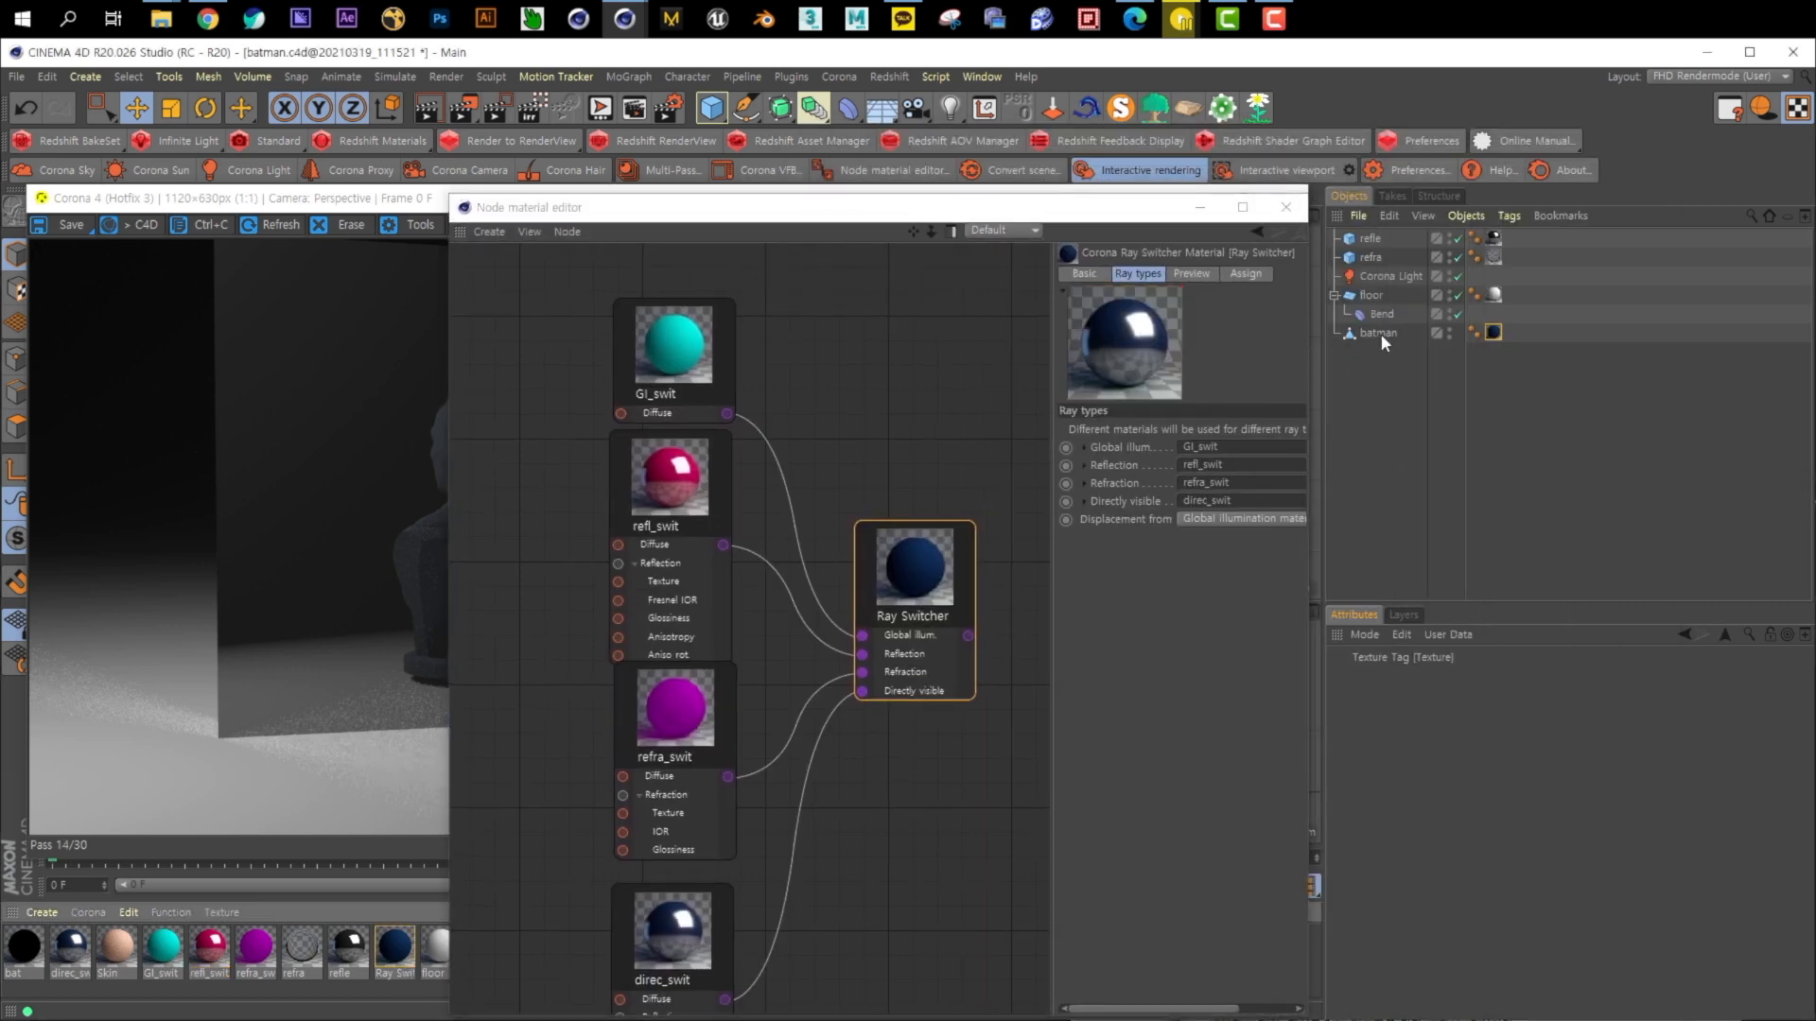
left_click_drag(1384, 345, 1377, 333)
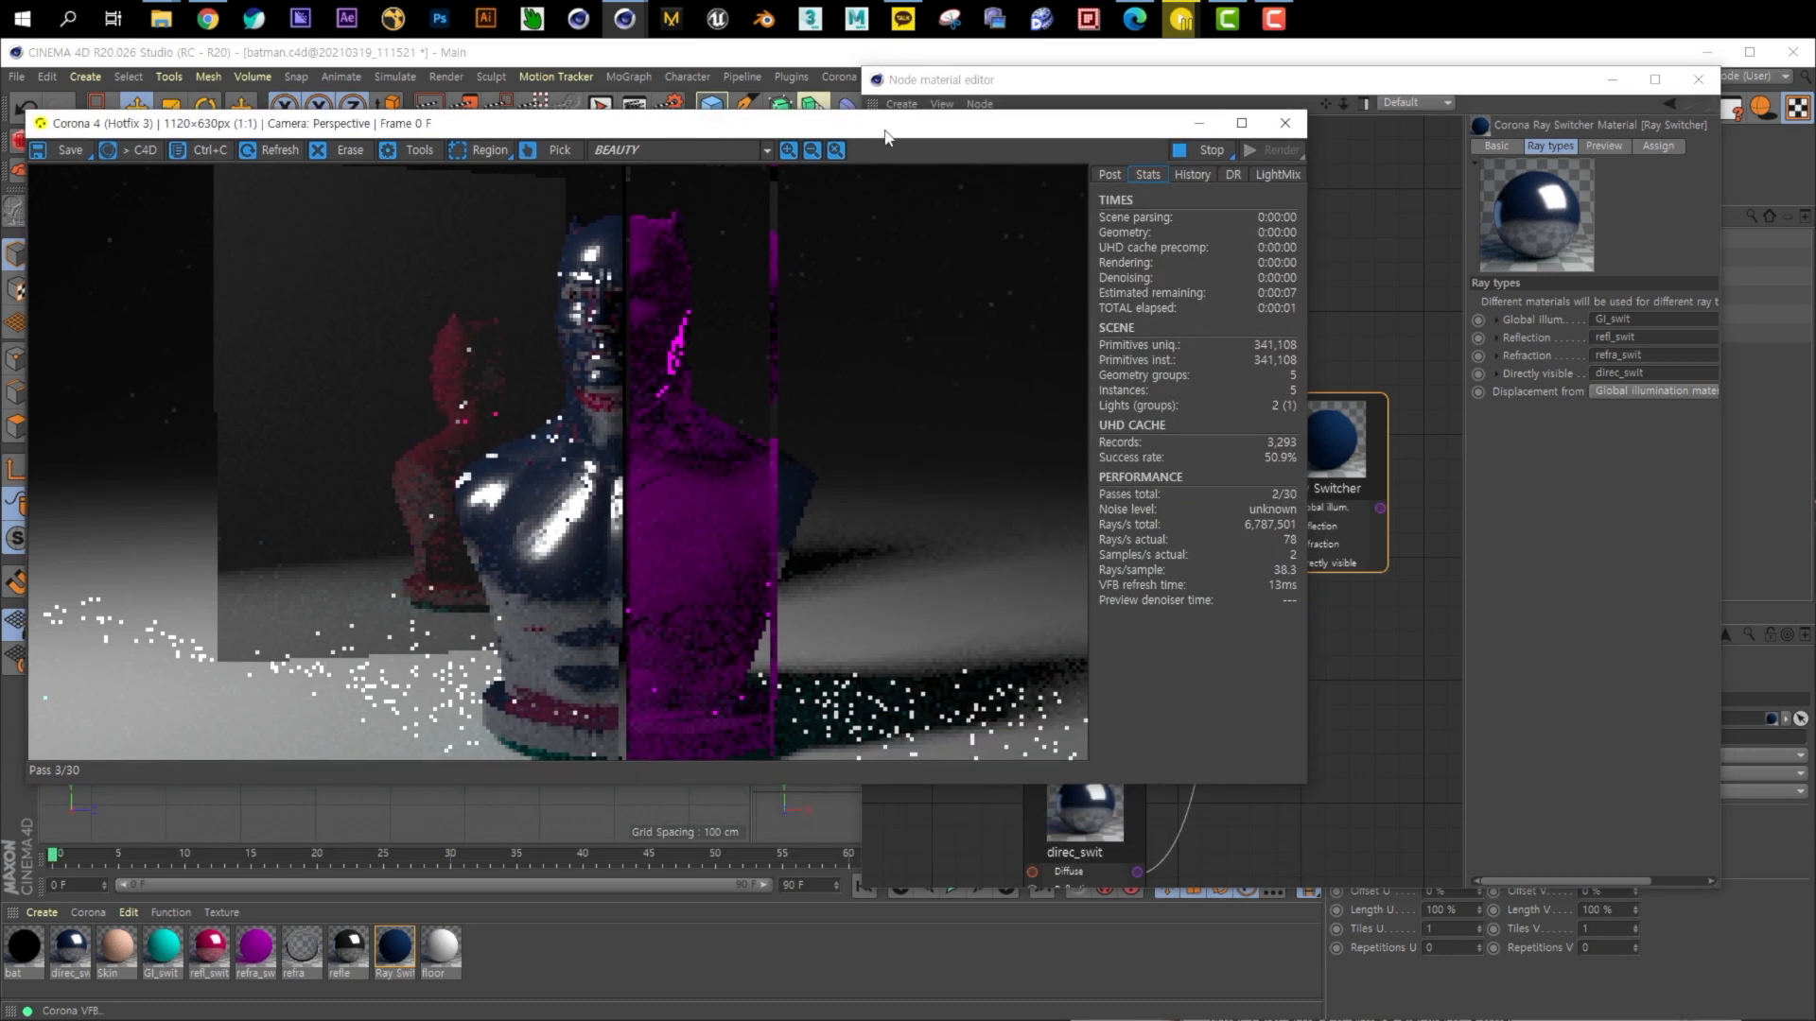
left_click(894, 85)
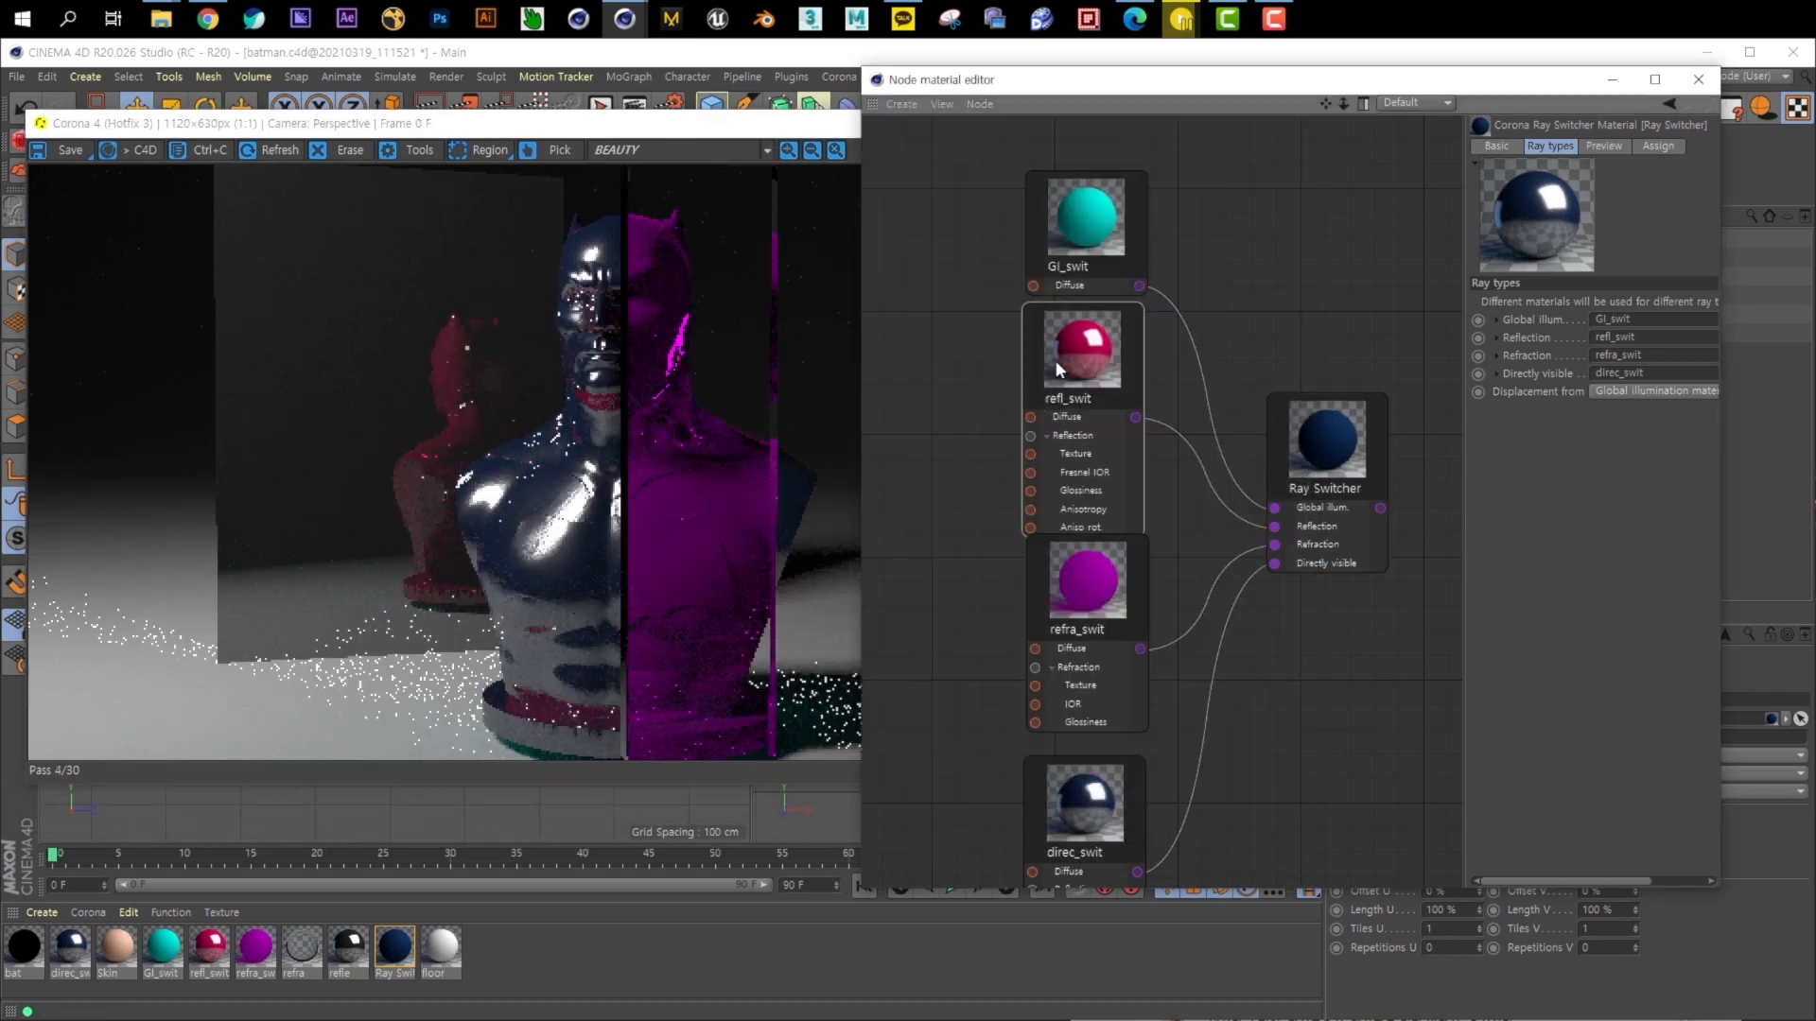
Set the GI_swit material's diffuse color to bright cyan, hue 184°, saturation 100% and value 100%
middle_click_drag(1208, 530, 1172, 572)
left_click(1049, 265)
left_click_drag(1690, 388, 1759, 424)
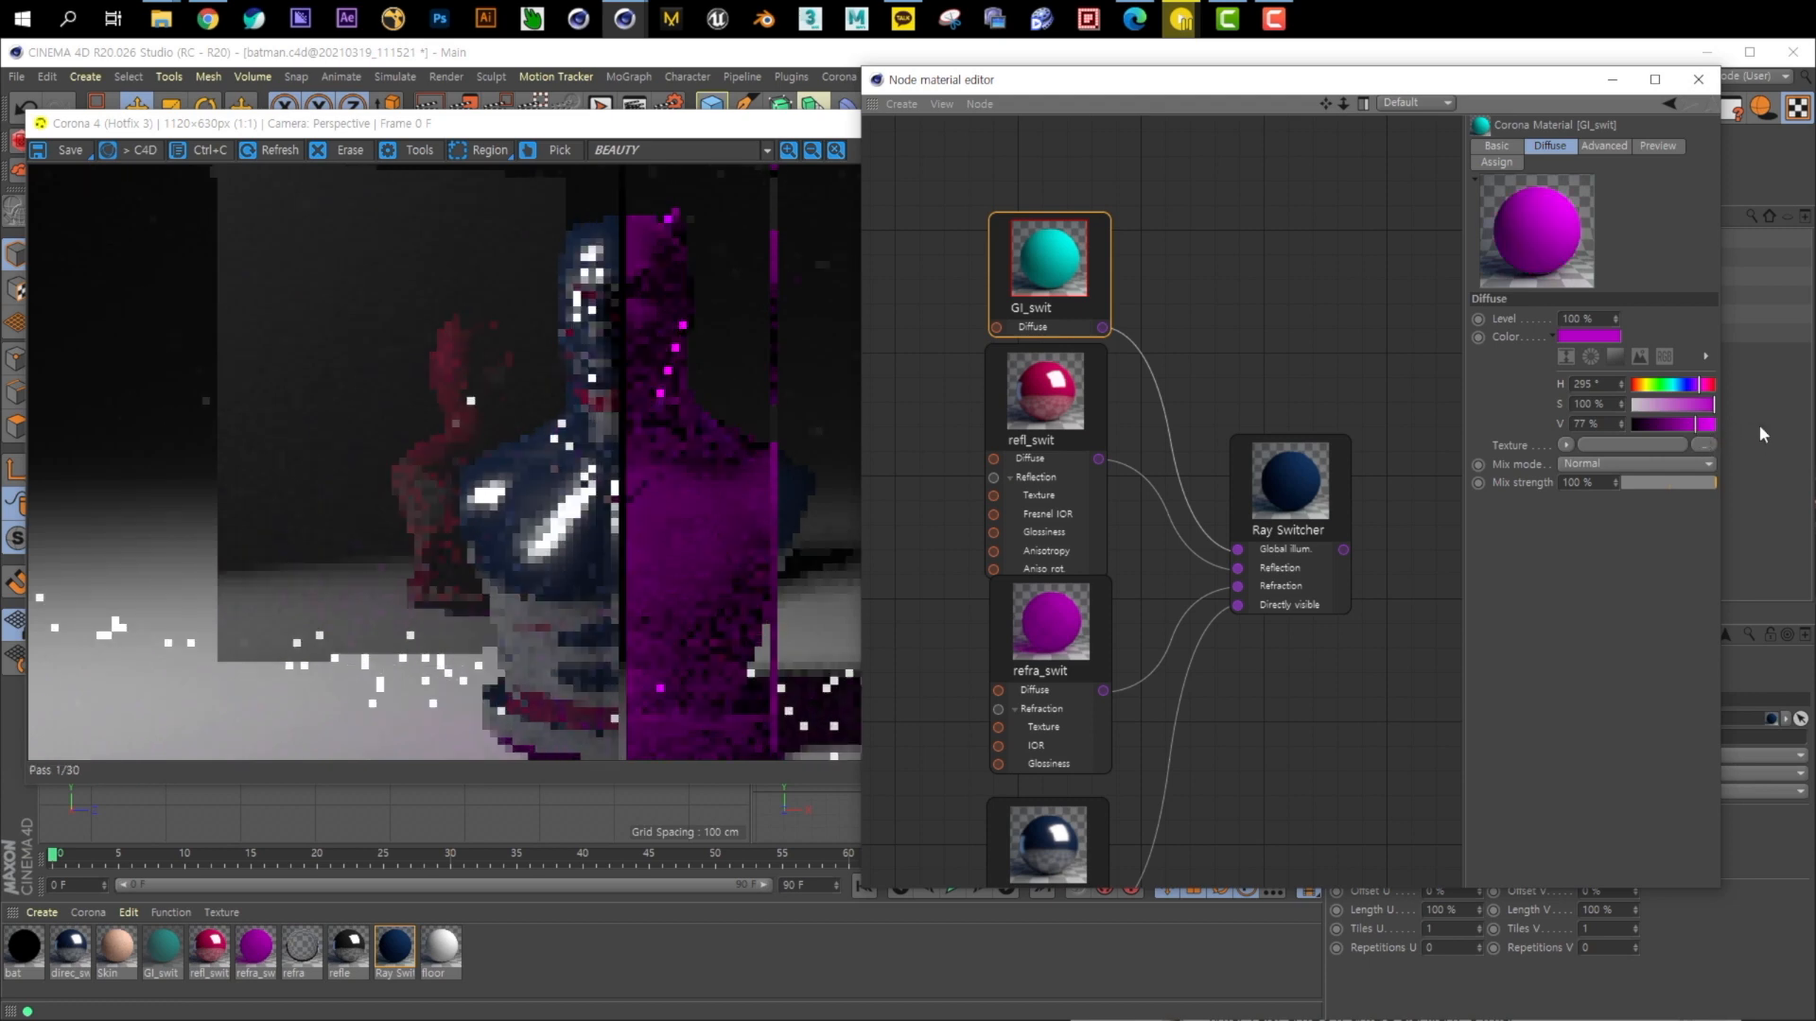
left_click(1674, 386)
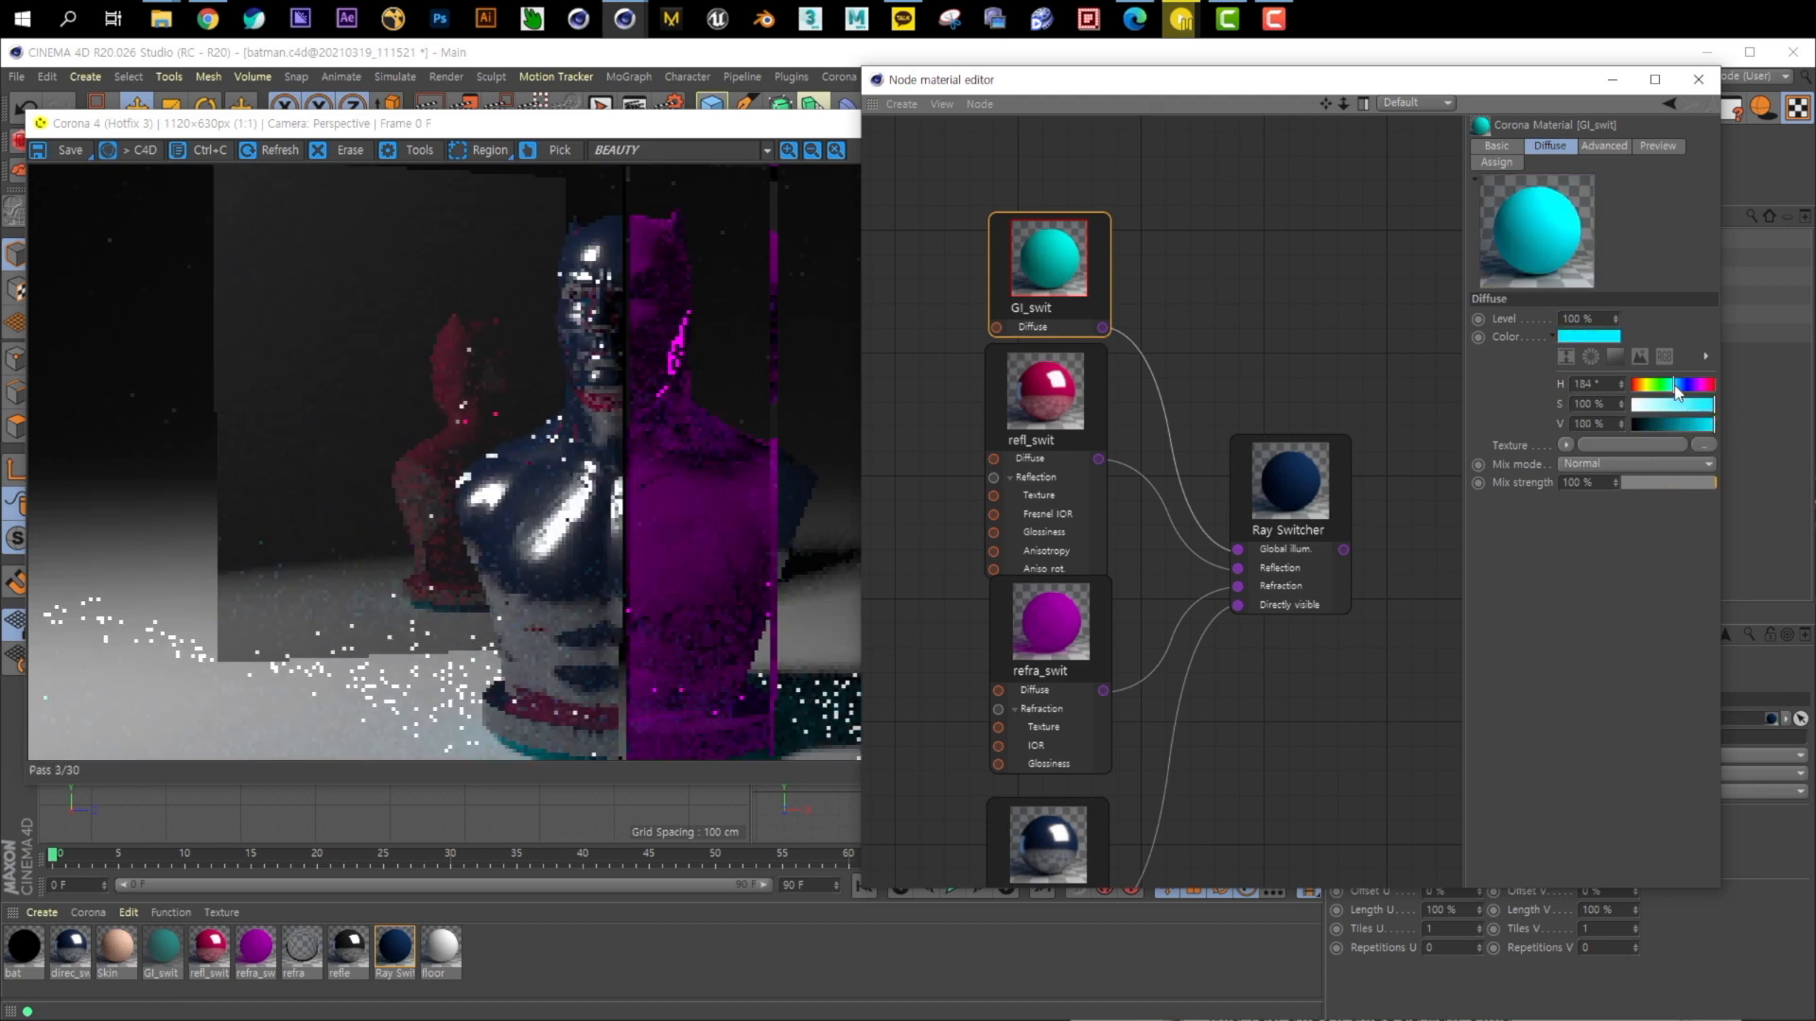
Set the floor material's diffuse color to a dark blue-gray, hue 210°, saturation 29% and value 35%
left_click_drag(1128, 89, 1186, 279)
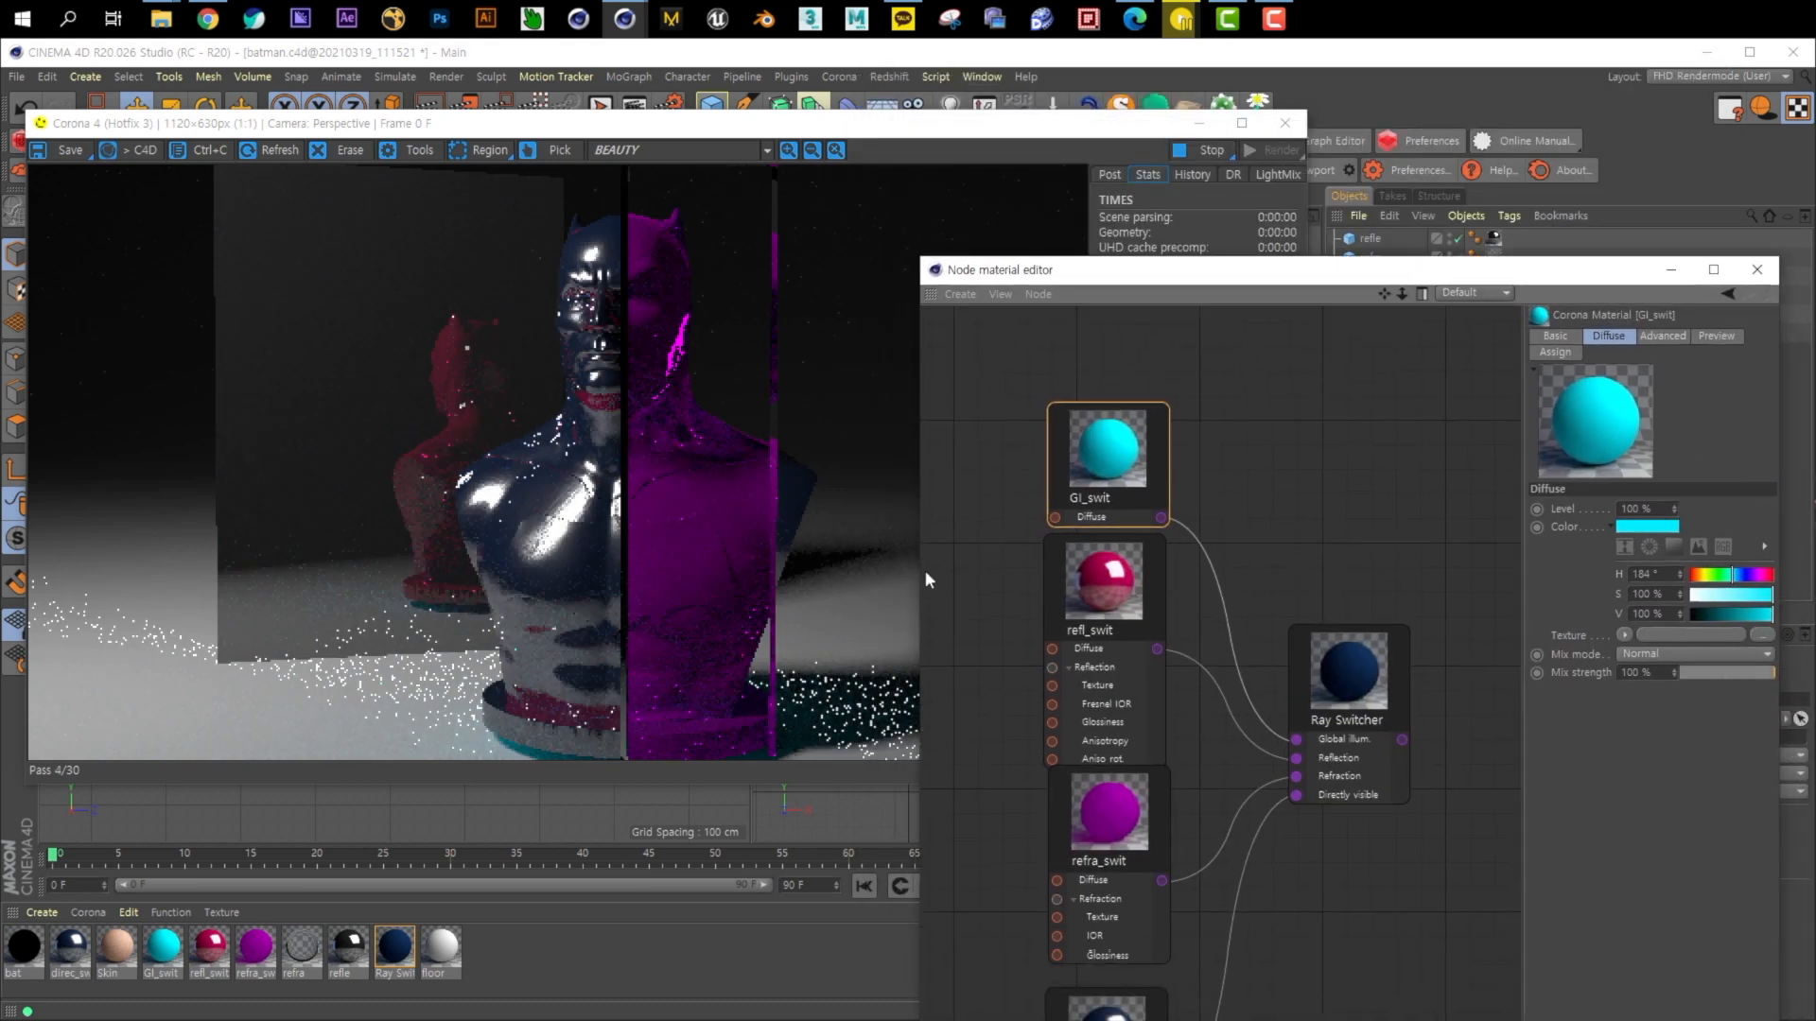
double_click(441, 946)
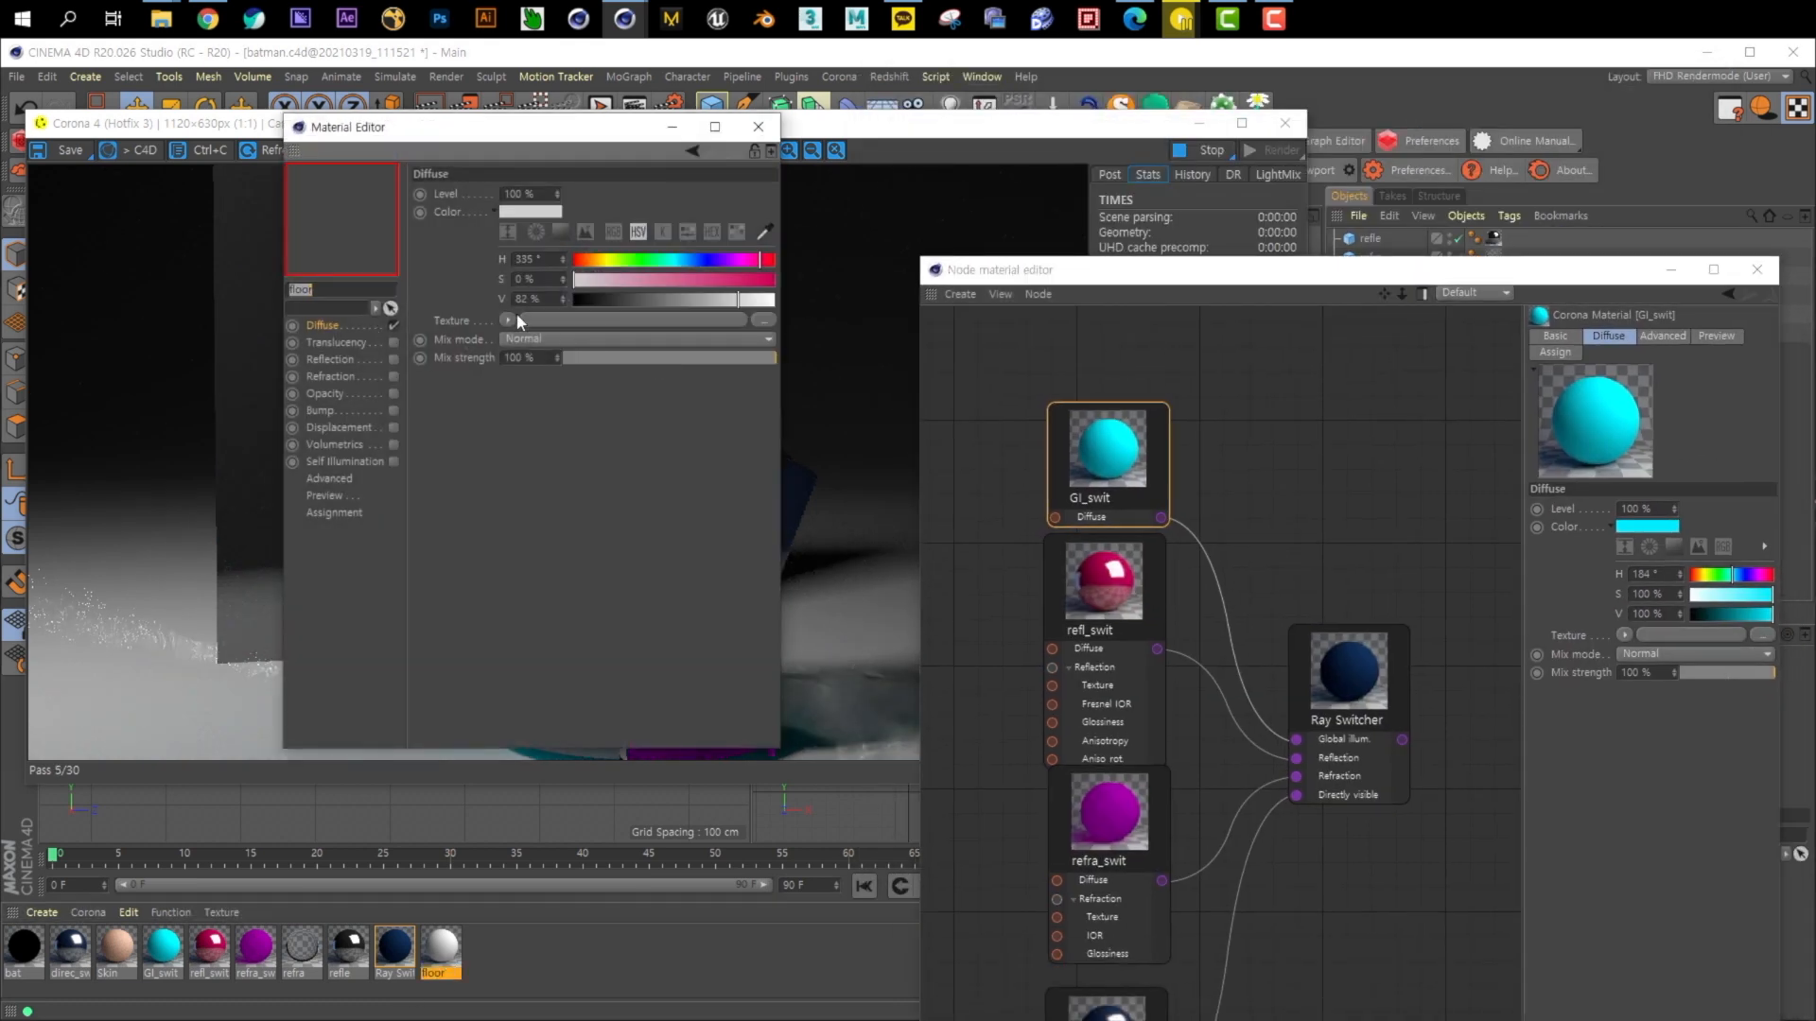
left_click(622, 297)
left_click_drag(615, 129, 1253, 275)
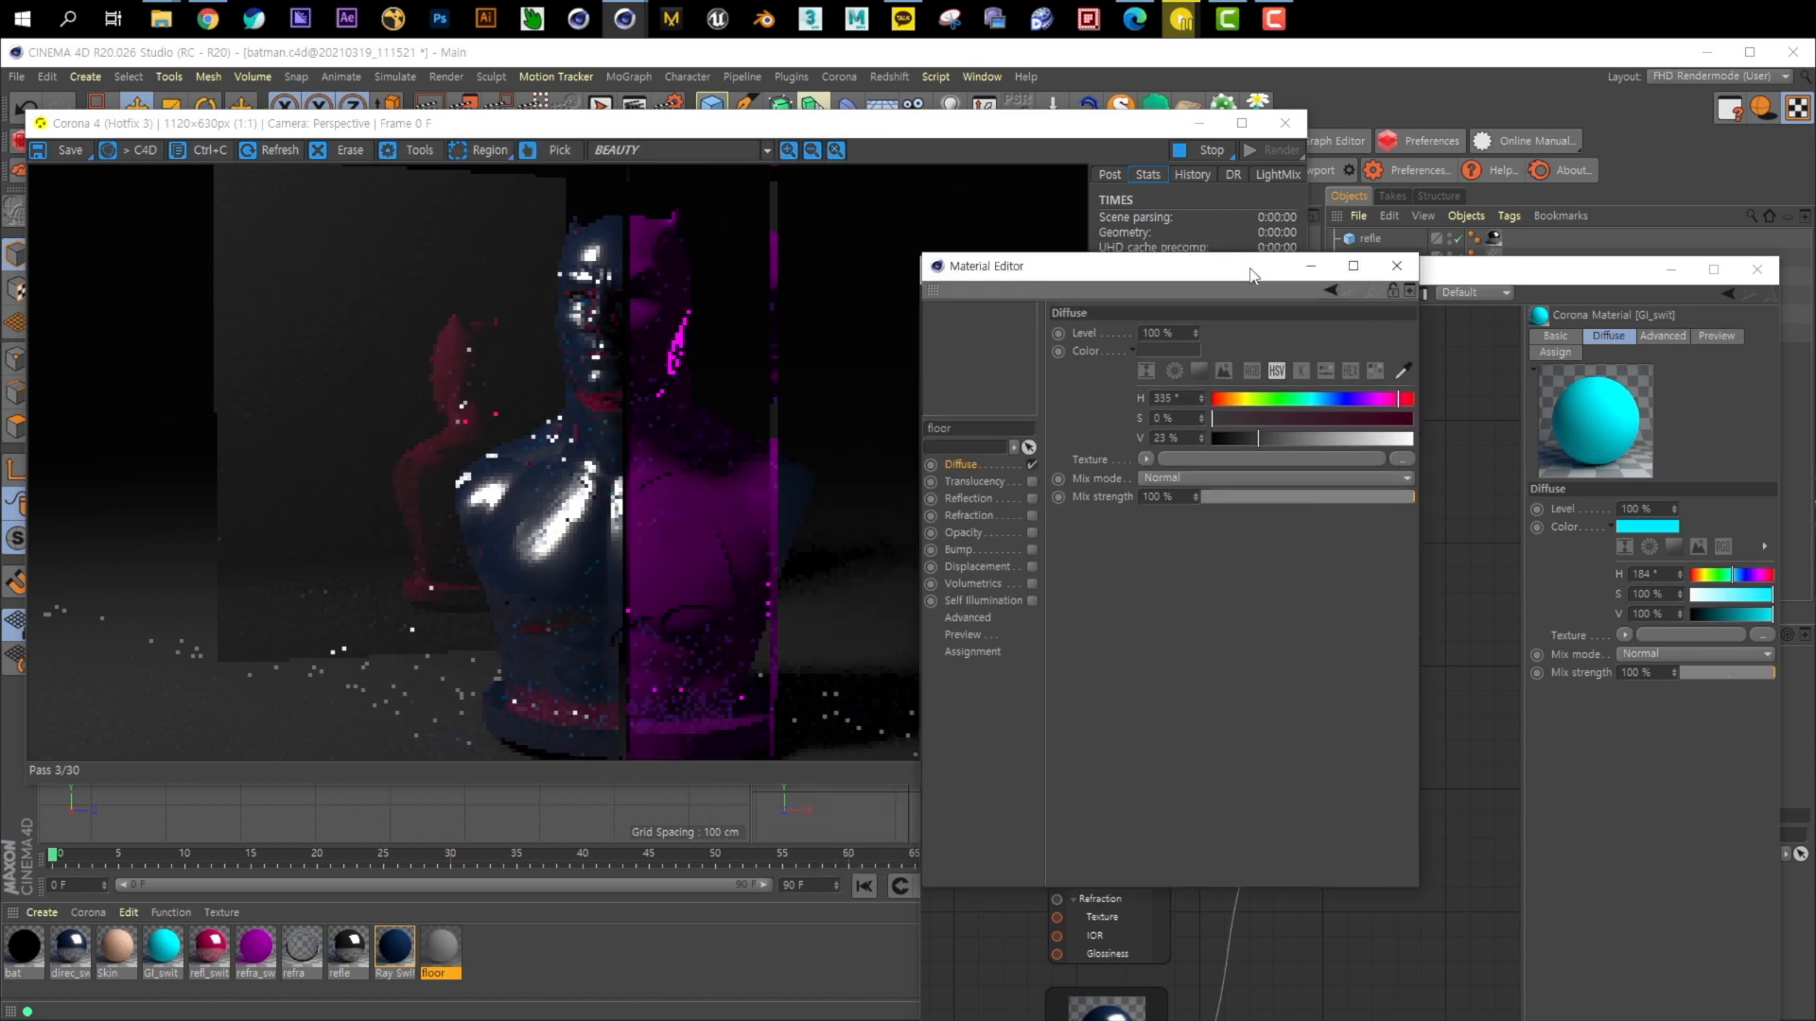
left_click(1283, 439)
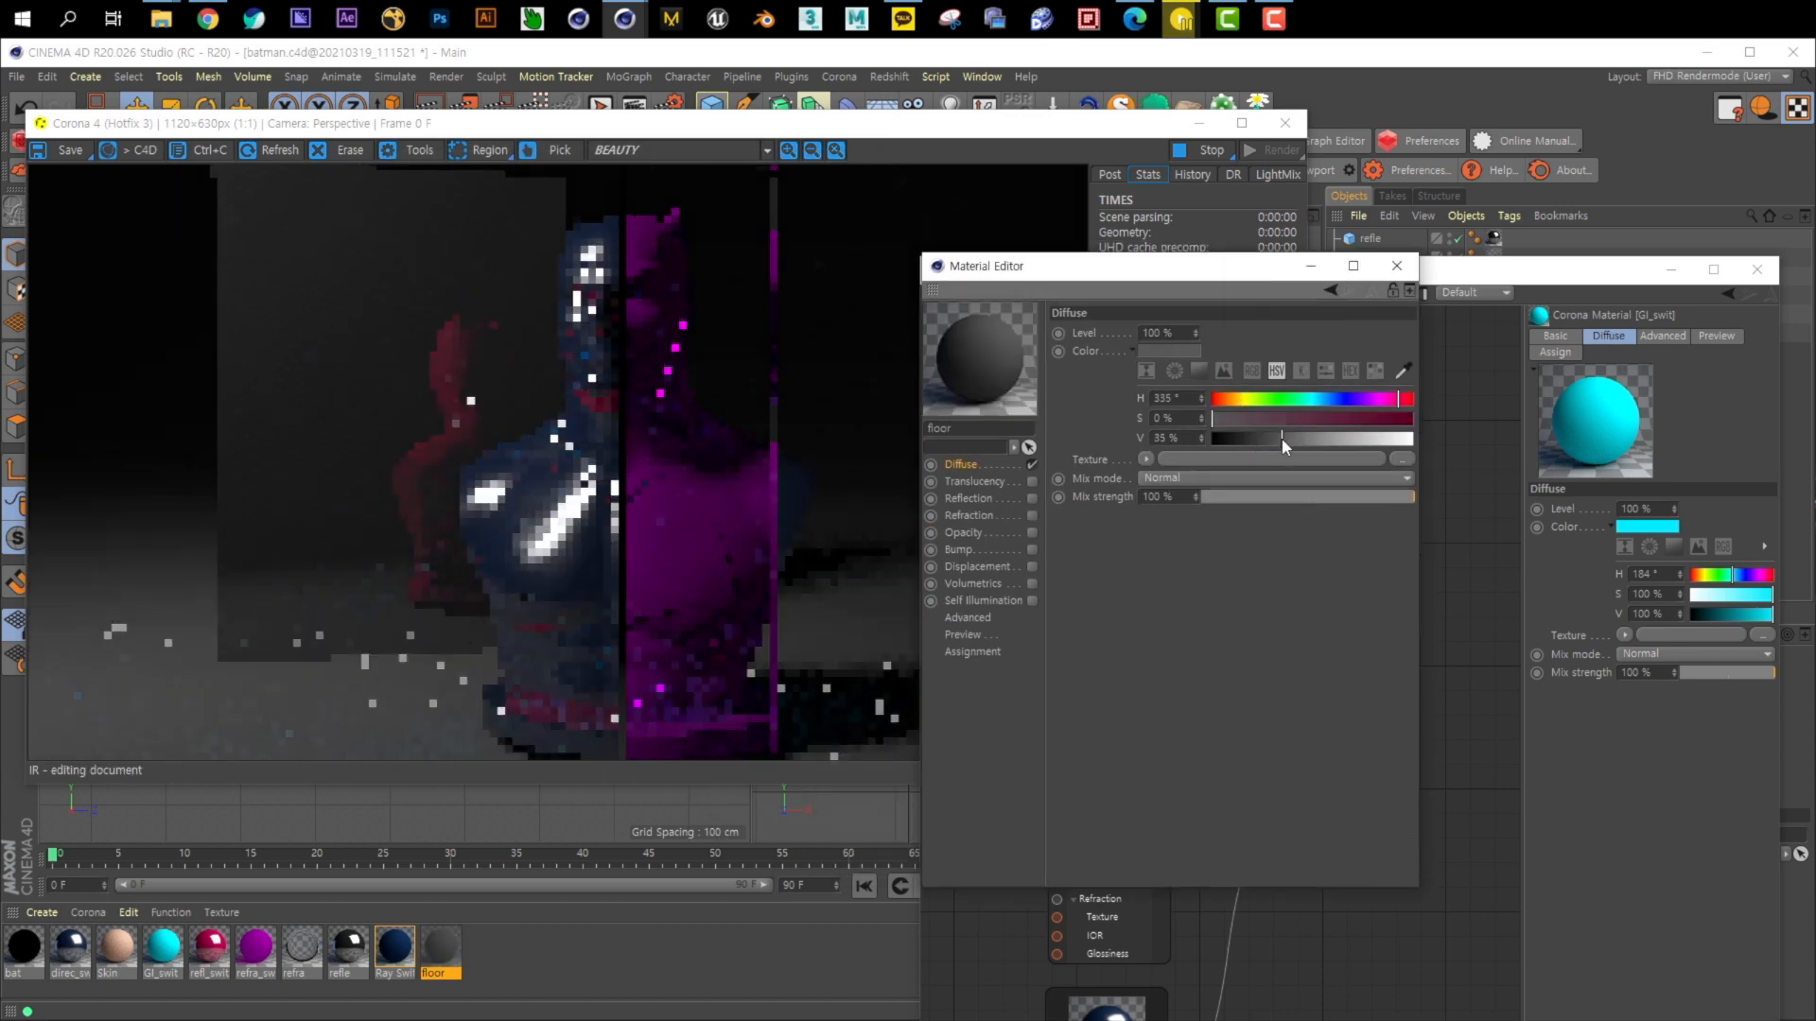
left_click(1330, 399)
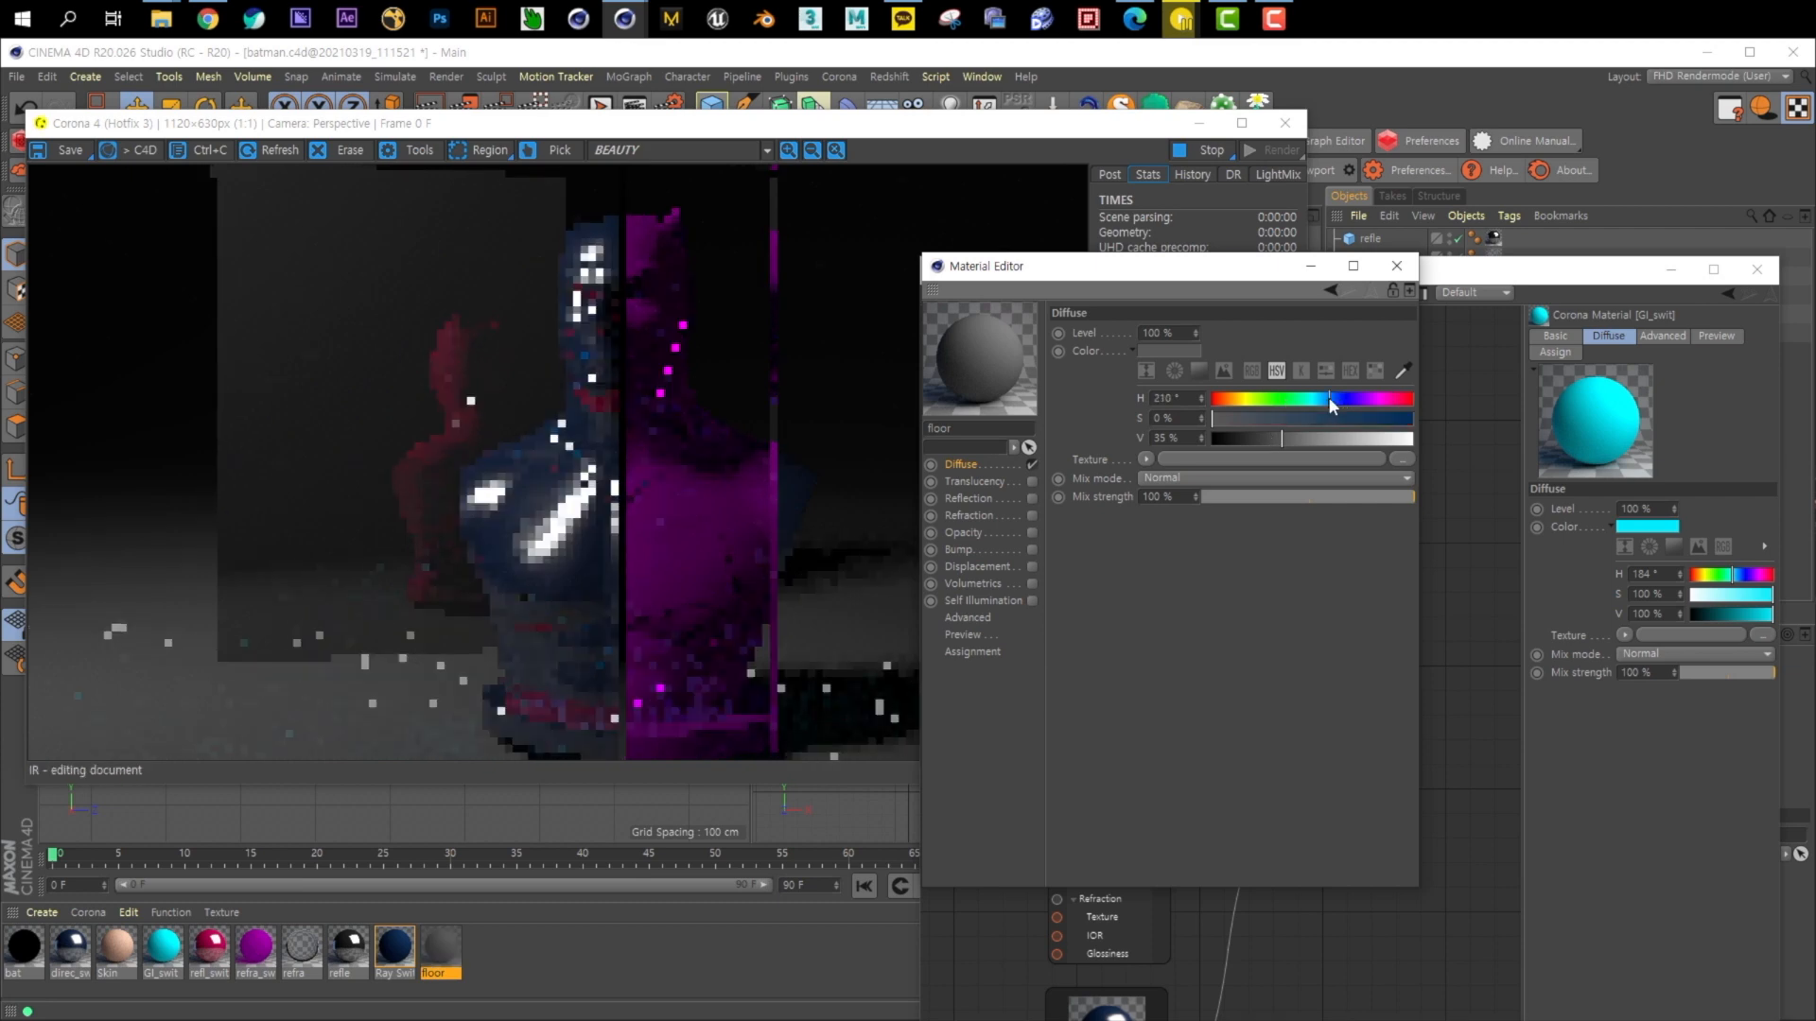
left_click_drag(1291, 418, 1270, 418)
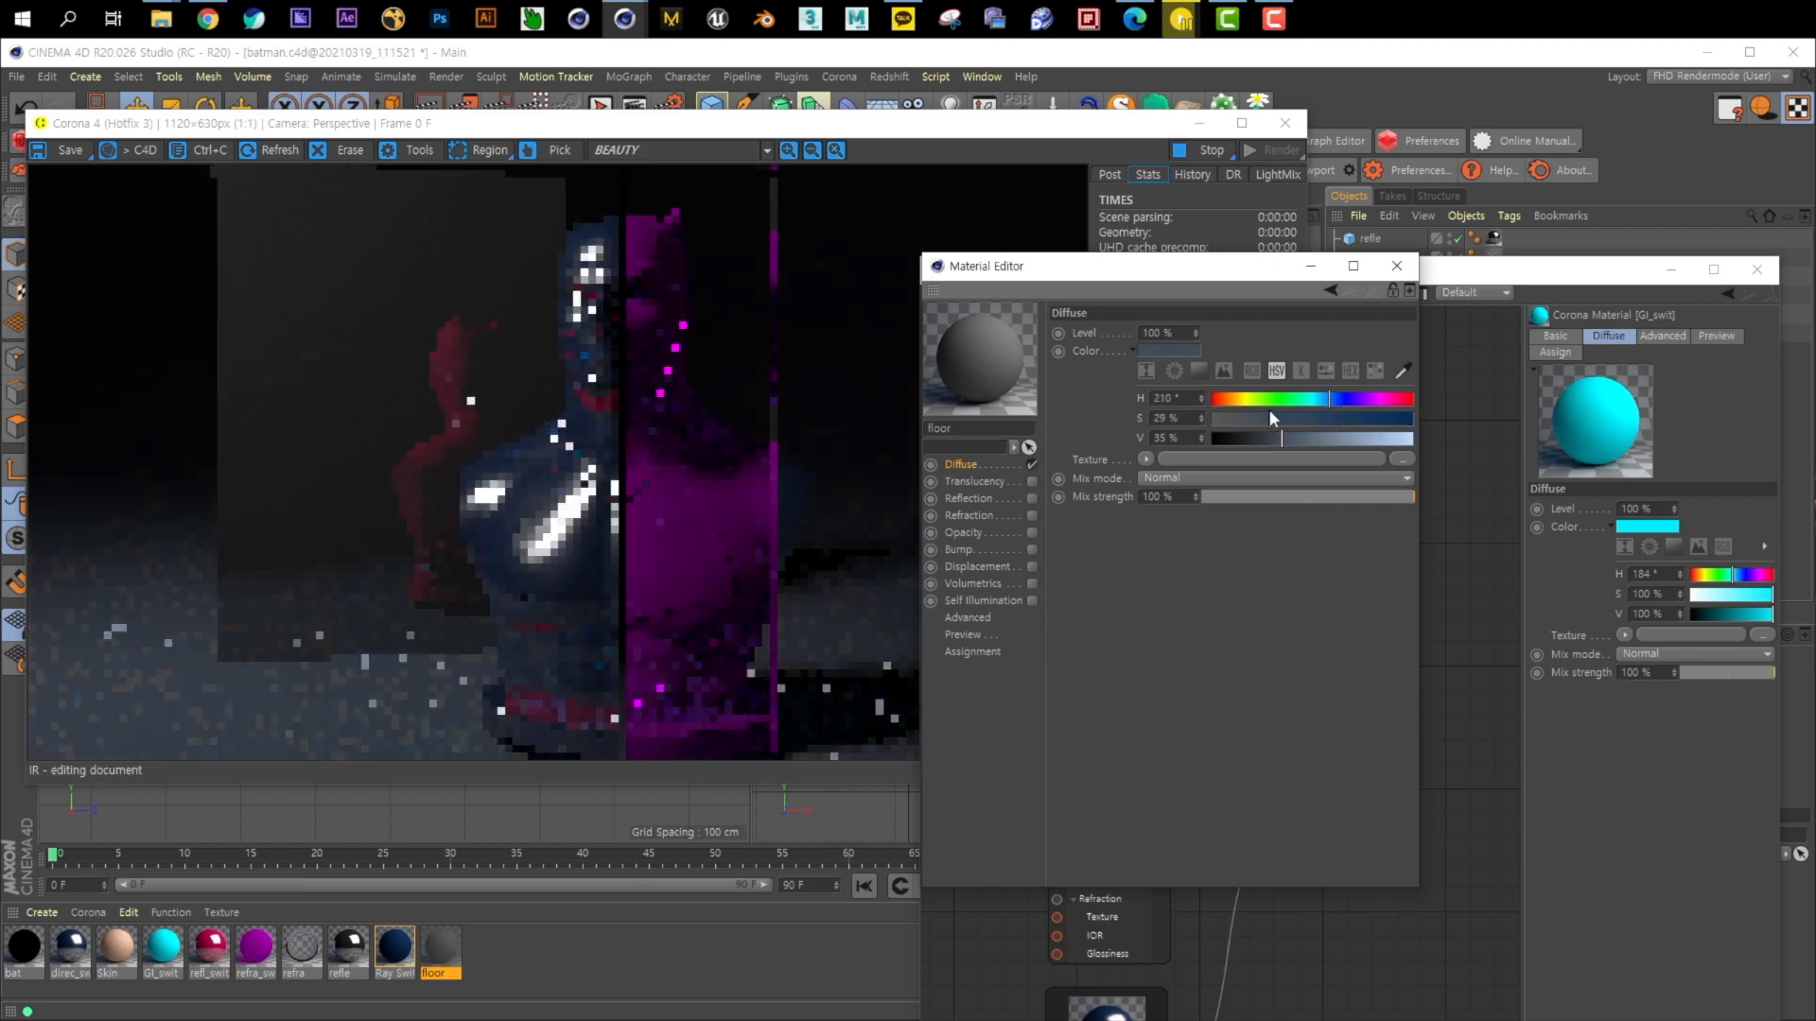
Return to the node material editor and move the GI_swit and refl_swit nodes higher, leaving a gap above refra_swit
left_click(1492, 355)
left_click_drag(1135, 270, 976, 190)
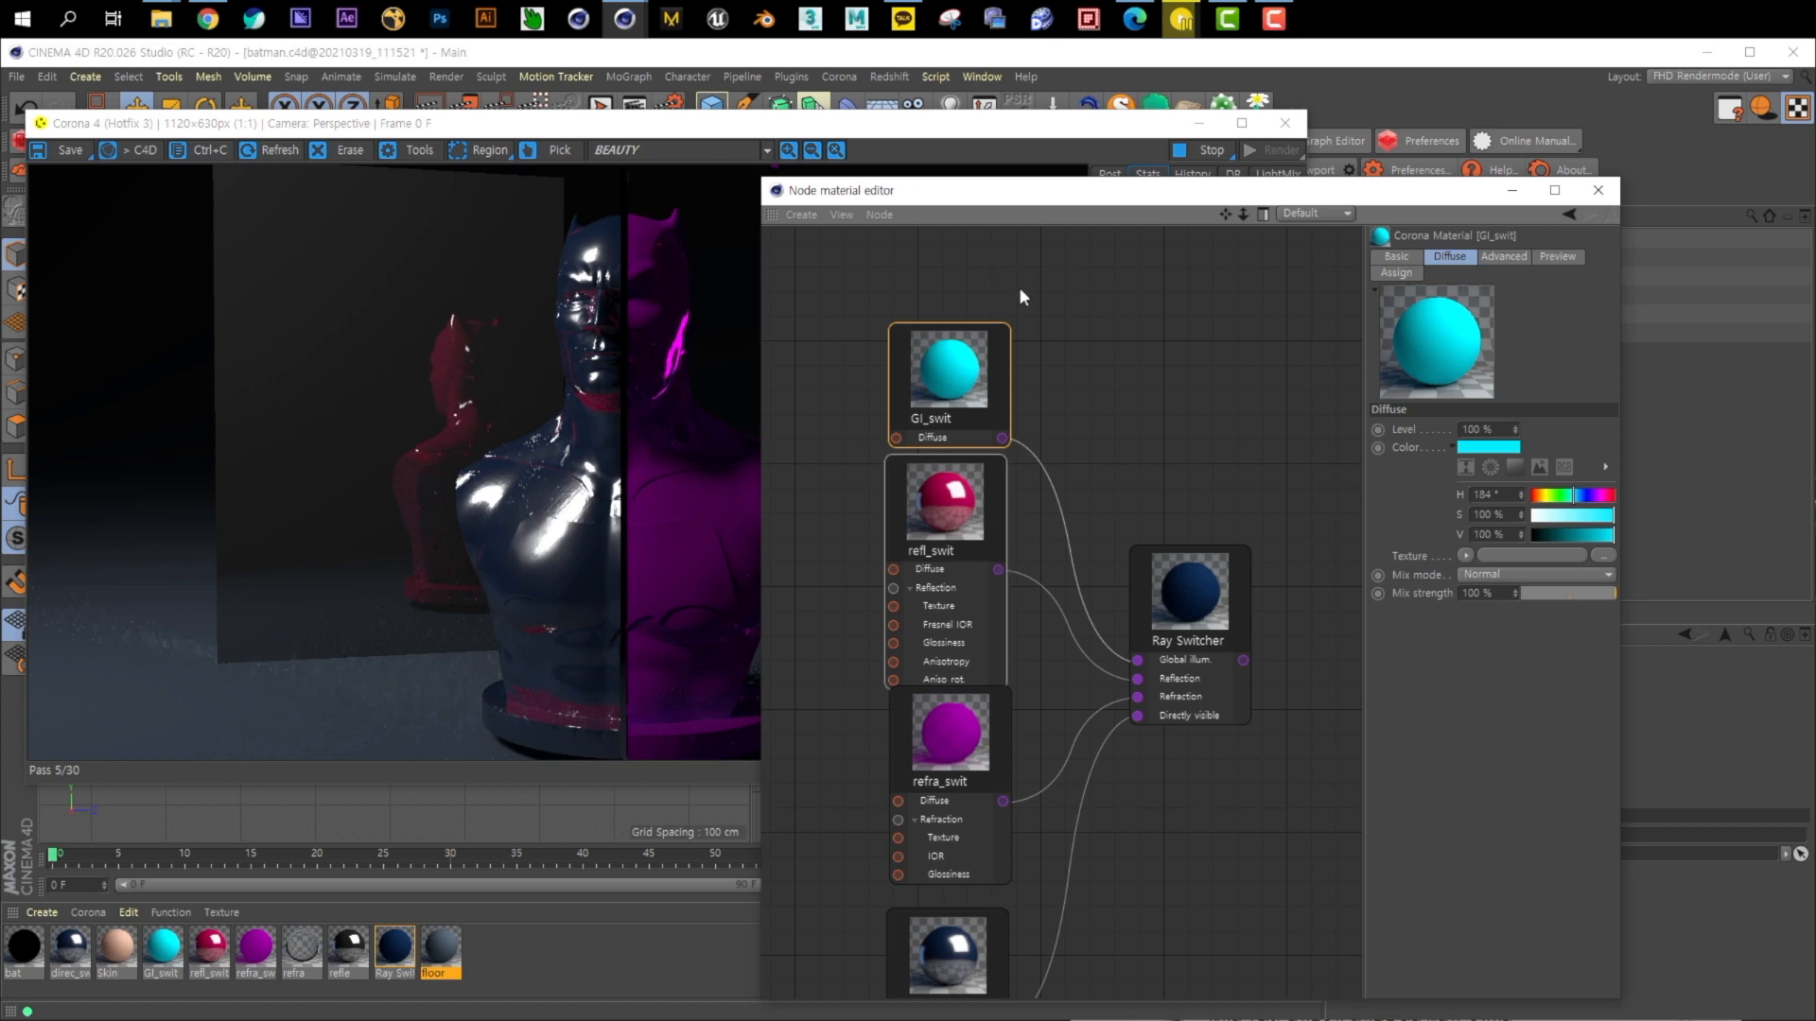
left_click_drag(912, 191, 1033, 140)
left_click(1044, 431)
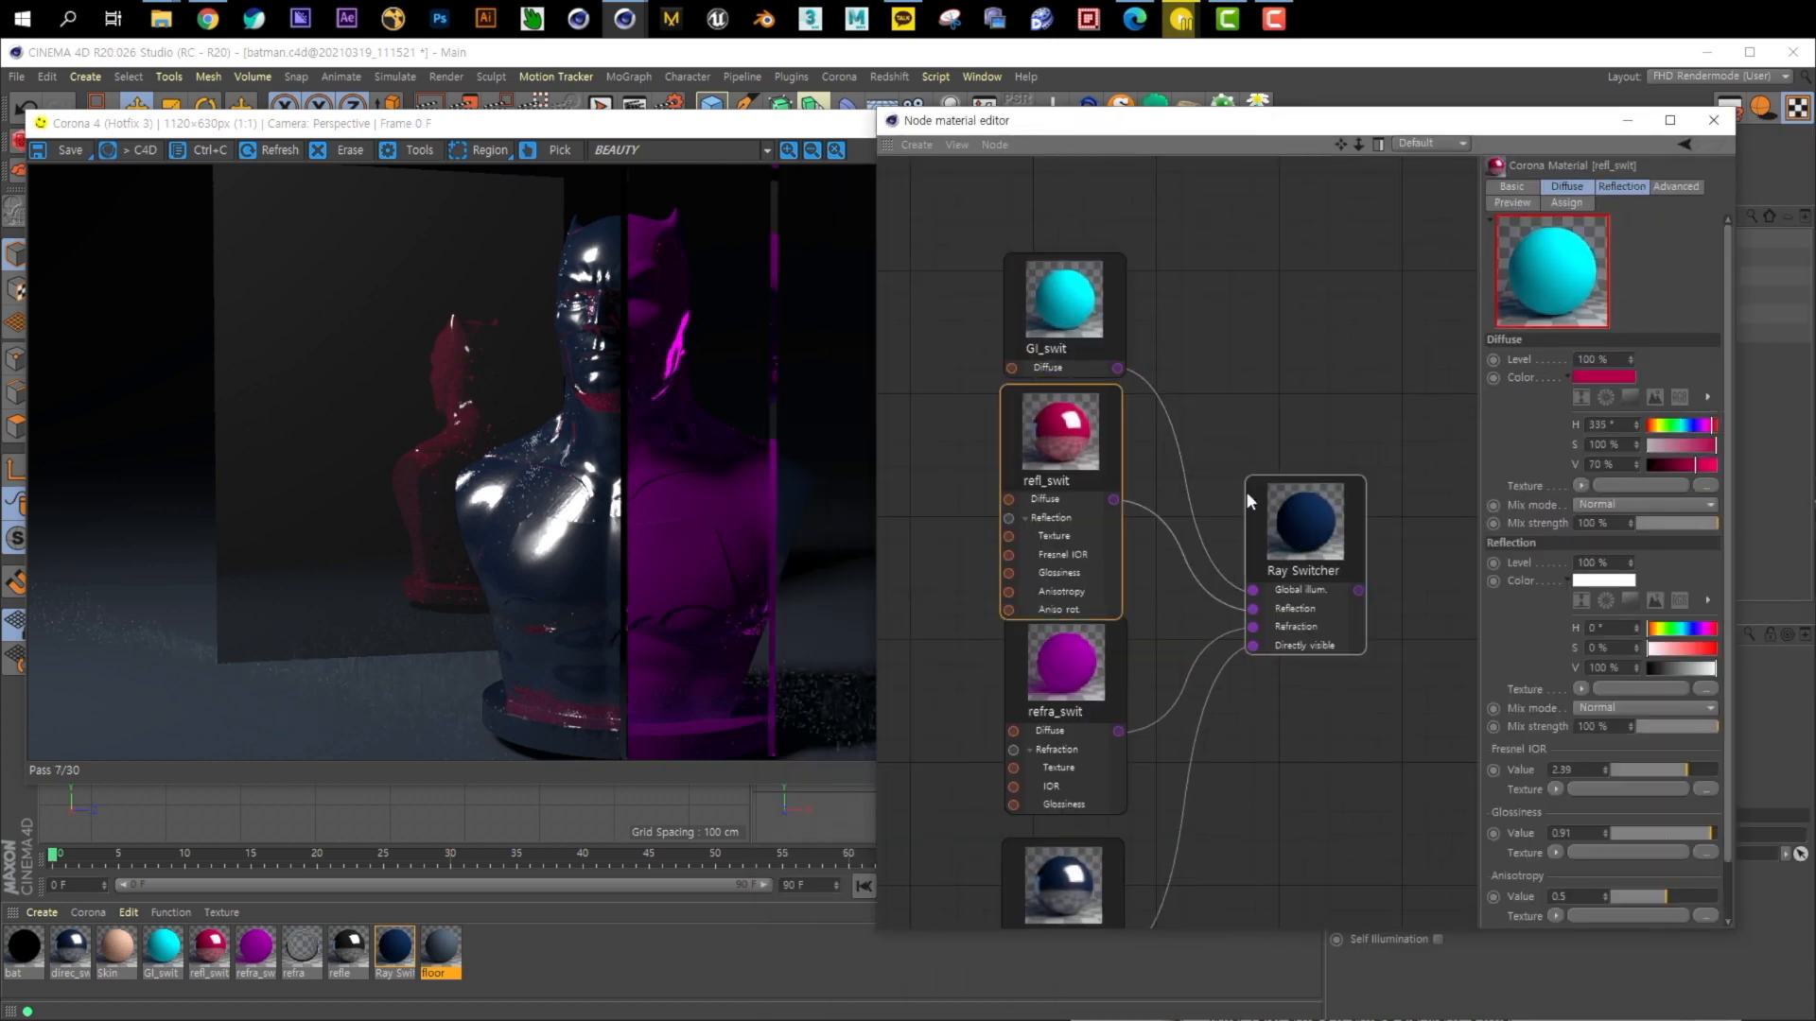
left_click_drag(1055, 446, 1097, 437)
left_click_drag(1078, 350, 1138, 310)
mouse_move(1092, 401)
left_mouse_down()
mouse_move(1115, 404)
mouse_move(1119, 380)
left_mouse_up()
left_click_drag(1122, 300, 1113, 254)
left_click_drag(1140, 398, 1138, 357)
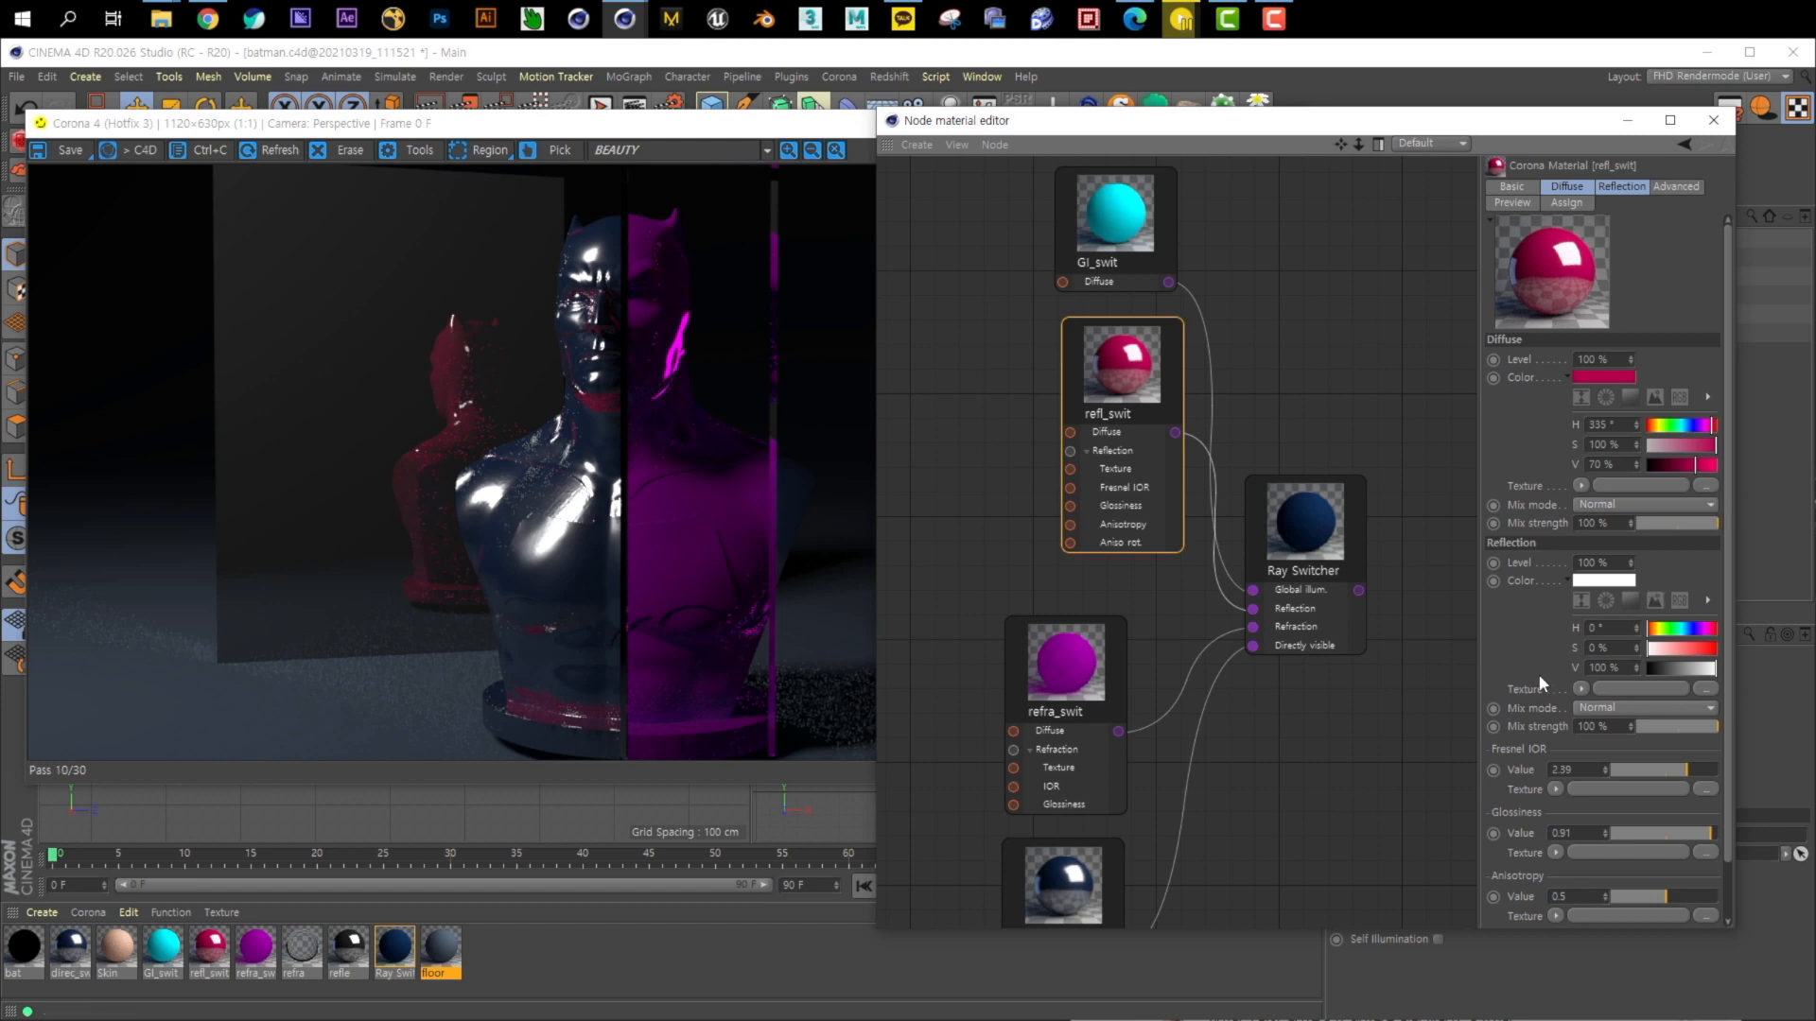
Load the black-marble-texture image from the 2D Sources Dust folder into refl_swit's Reflection texture and bring its Bitmap node closer
left_click(1708, 690)
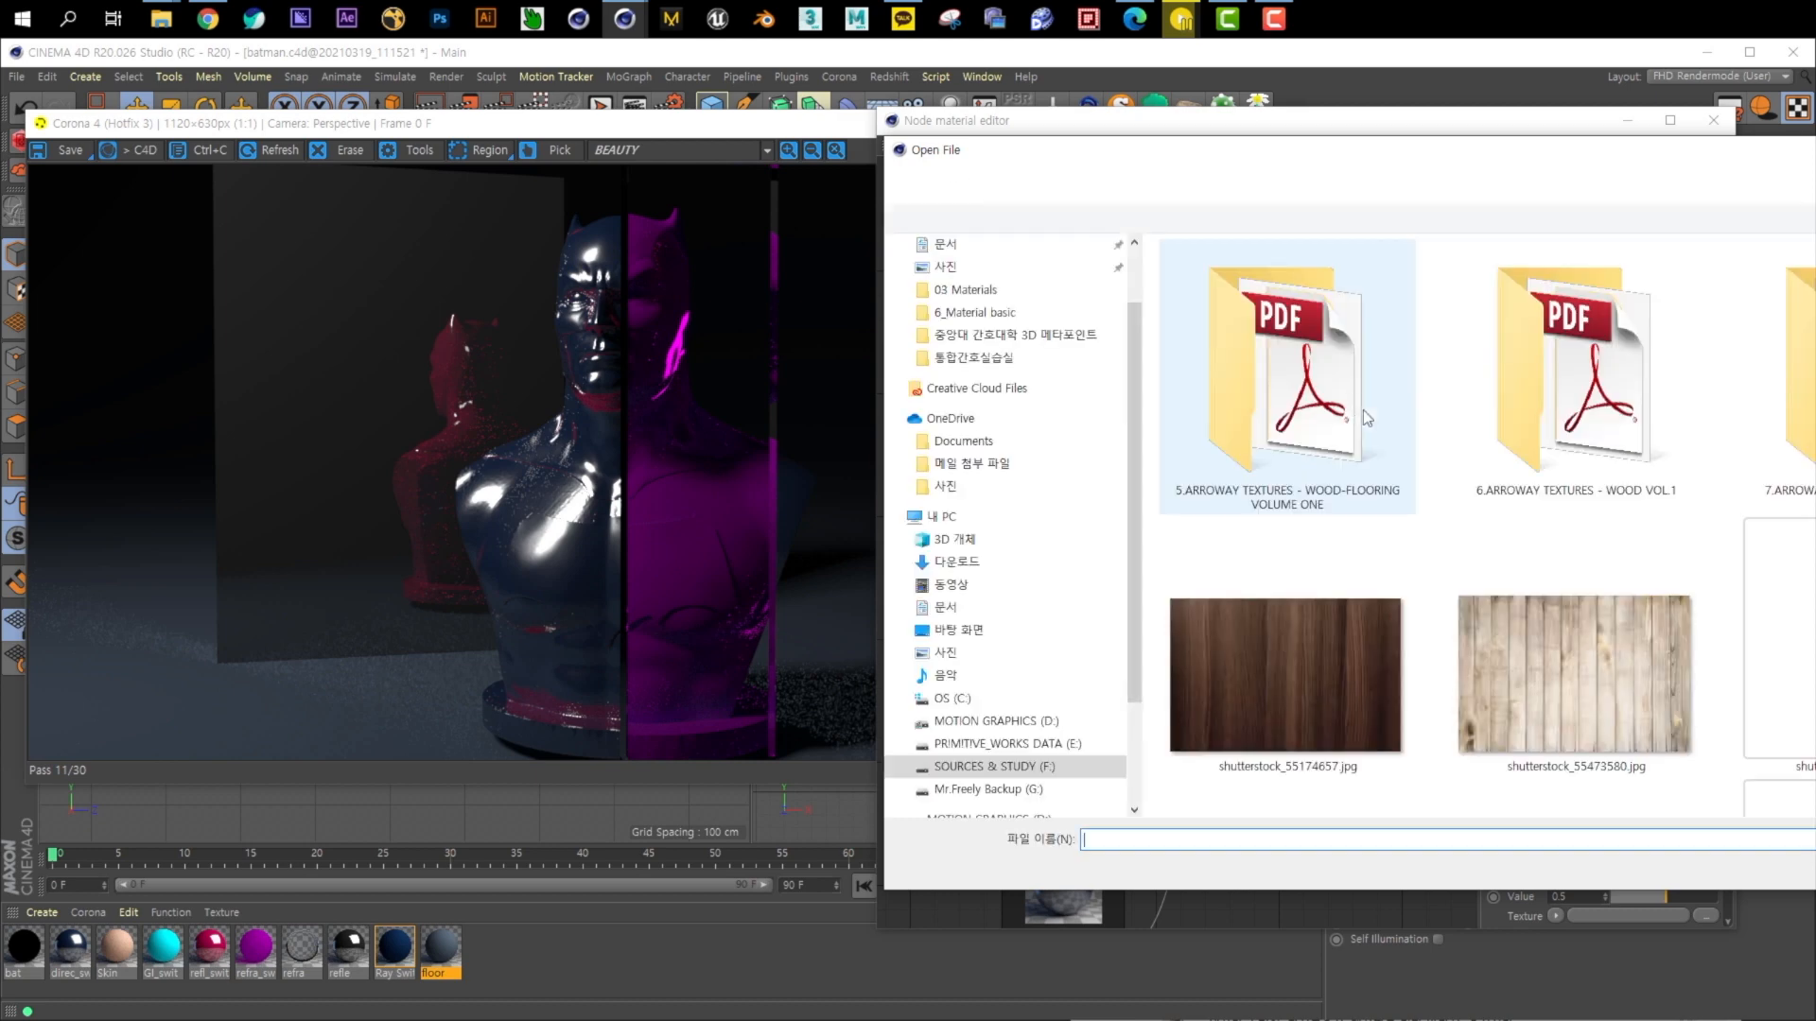
left_click(1244, 183)
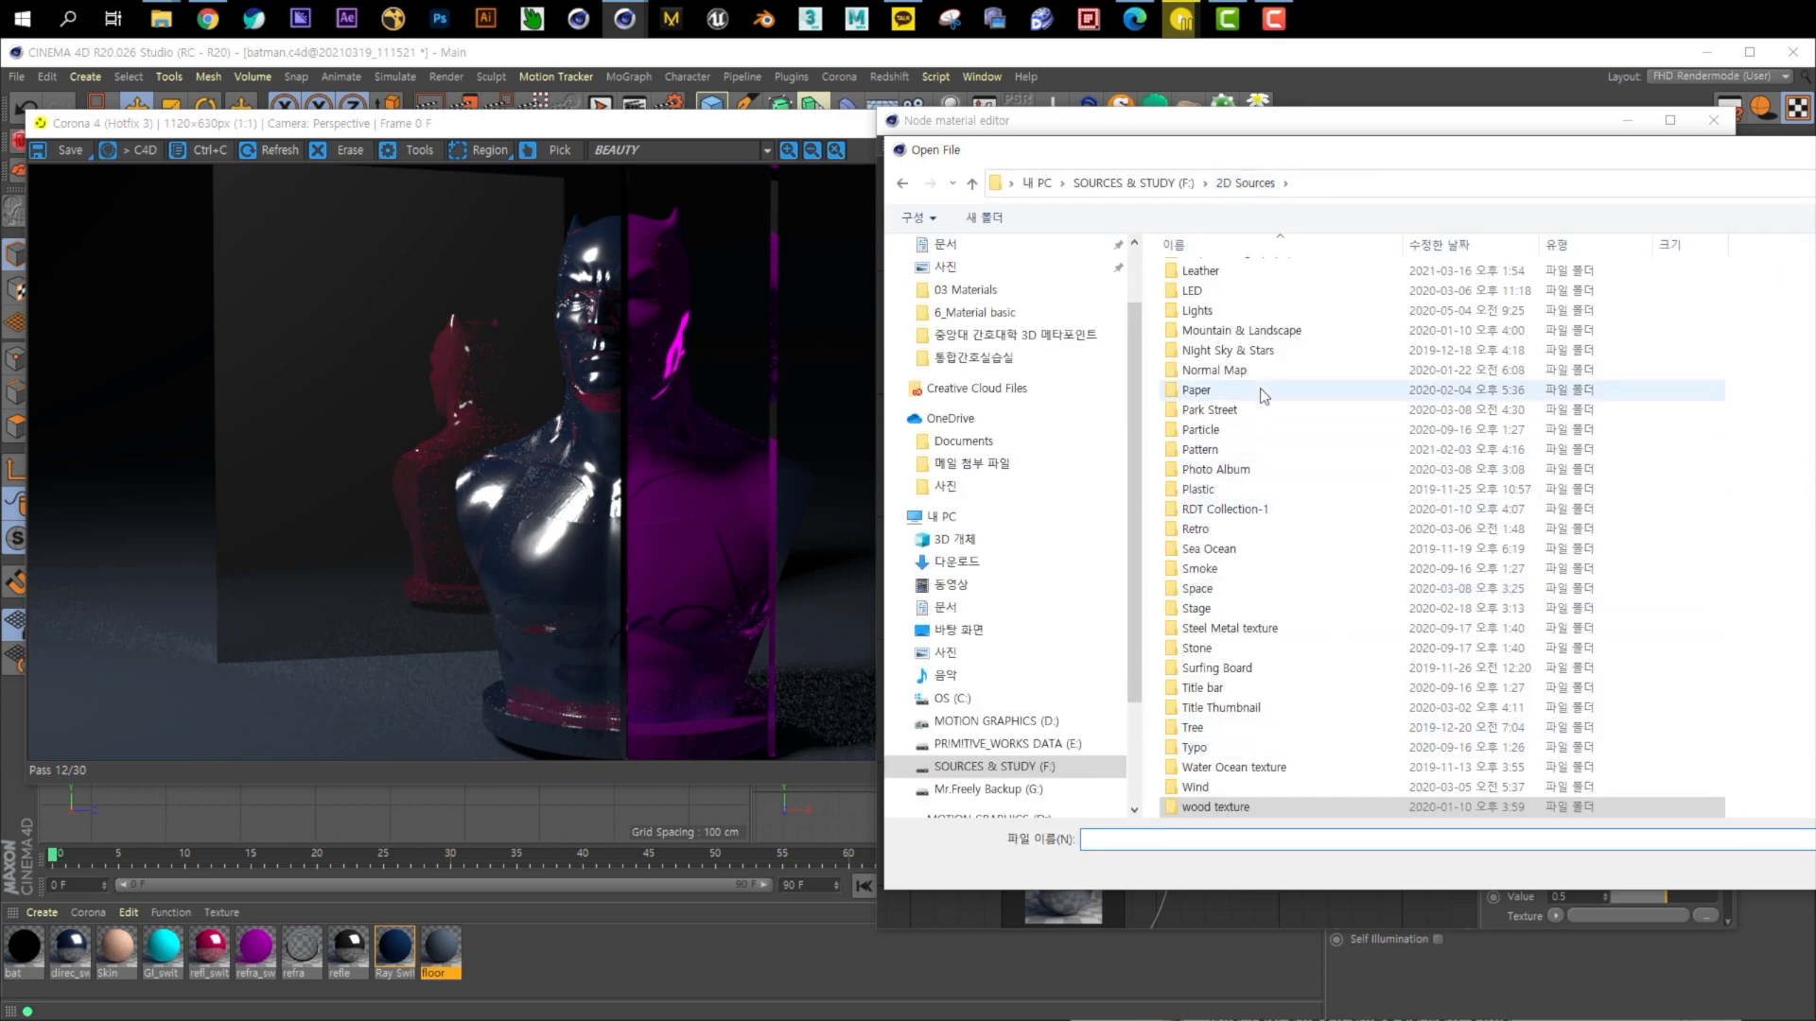
scroll(1263, 454, "up", 5)
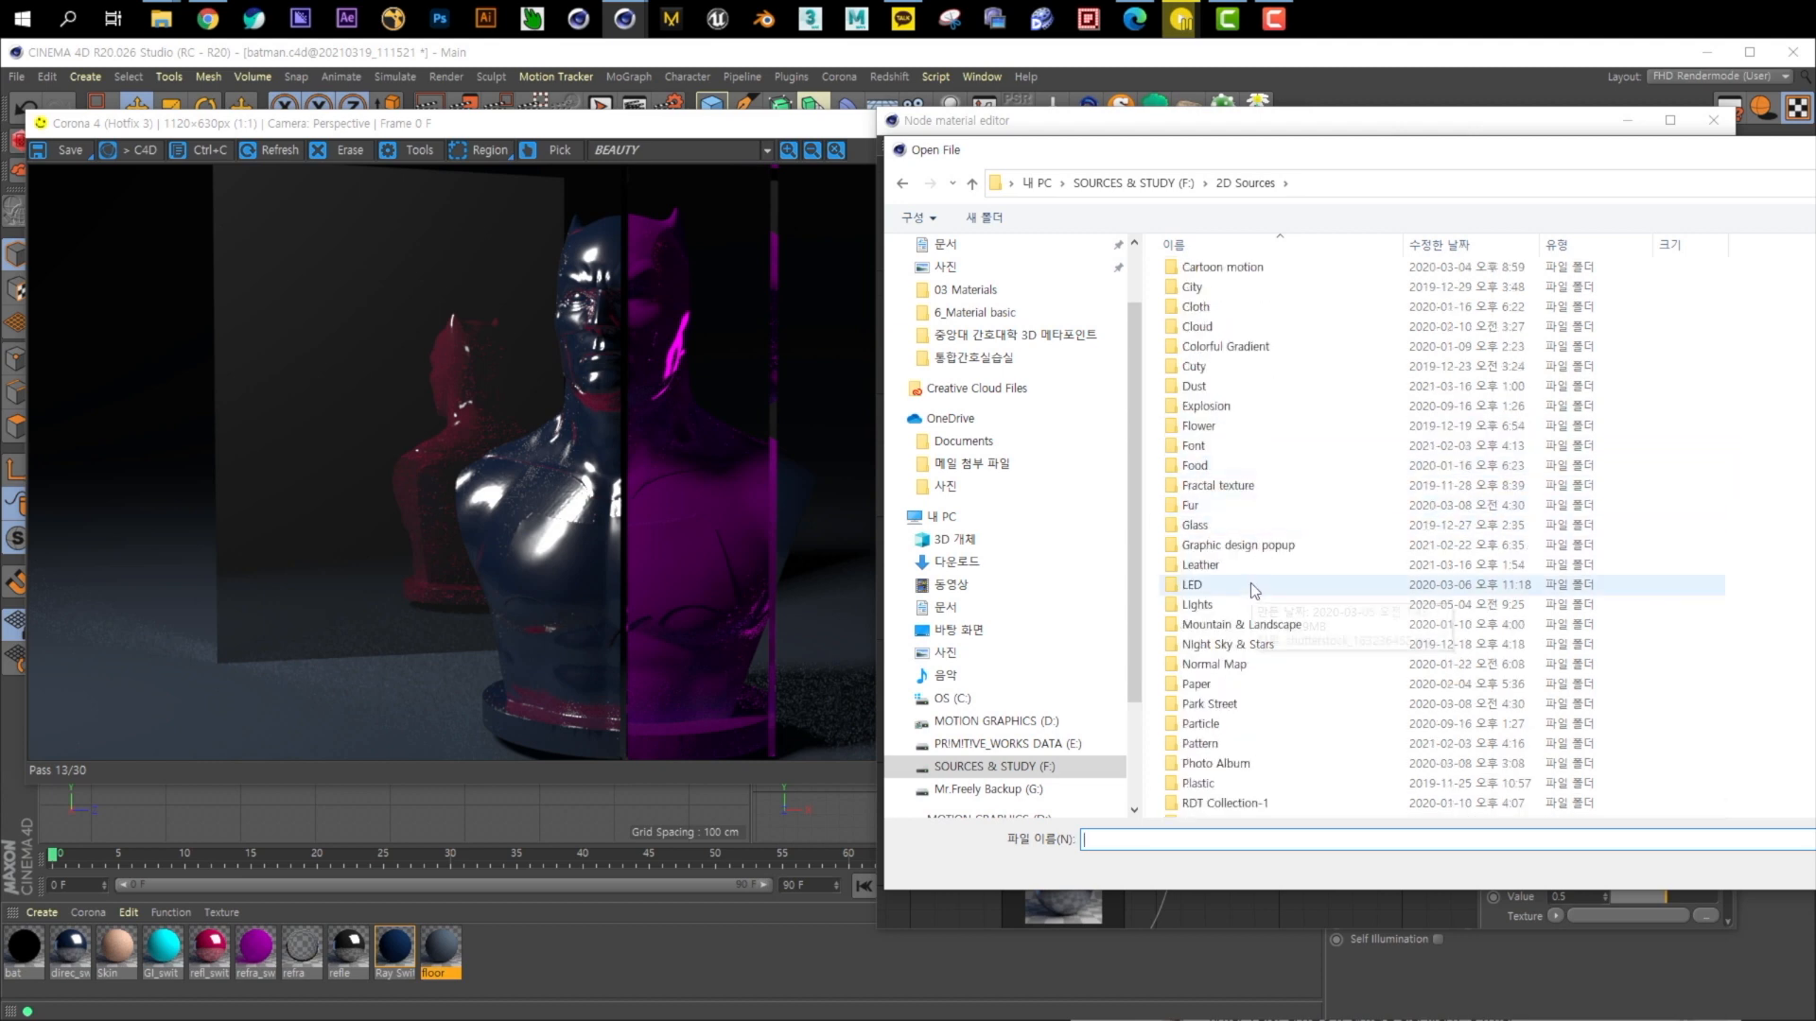
scroll(1254, 590, "up", 2)
left_click(1252, 470)
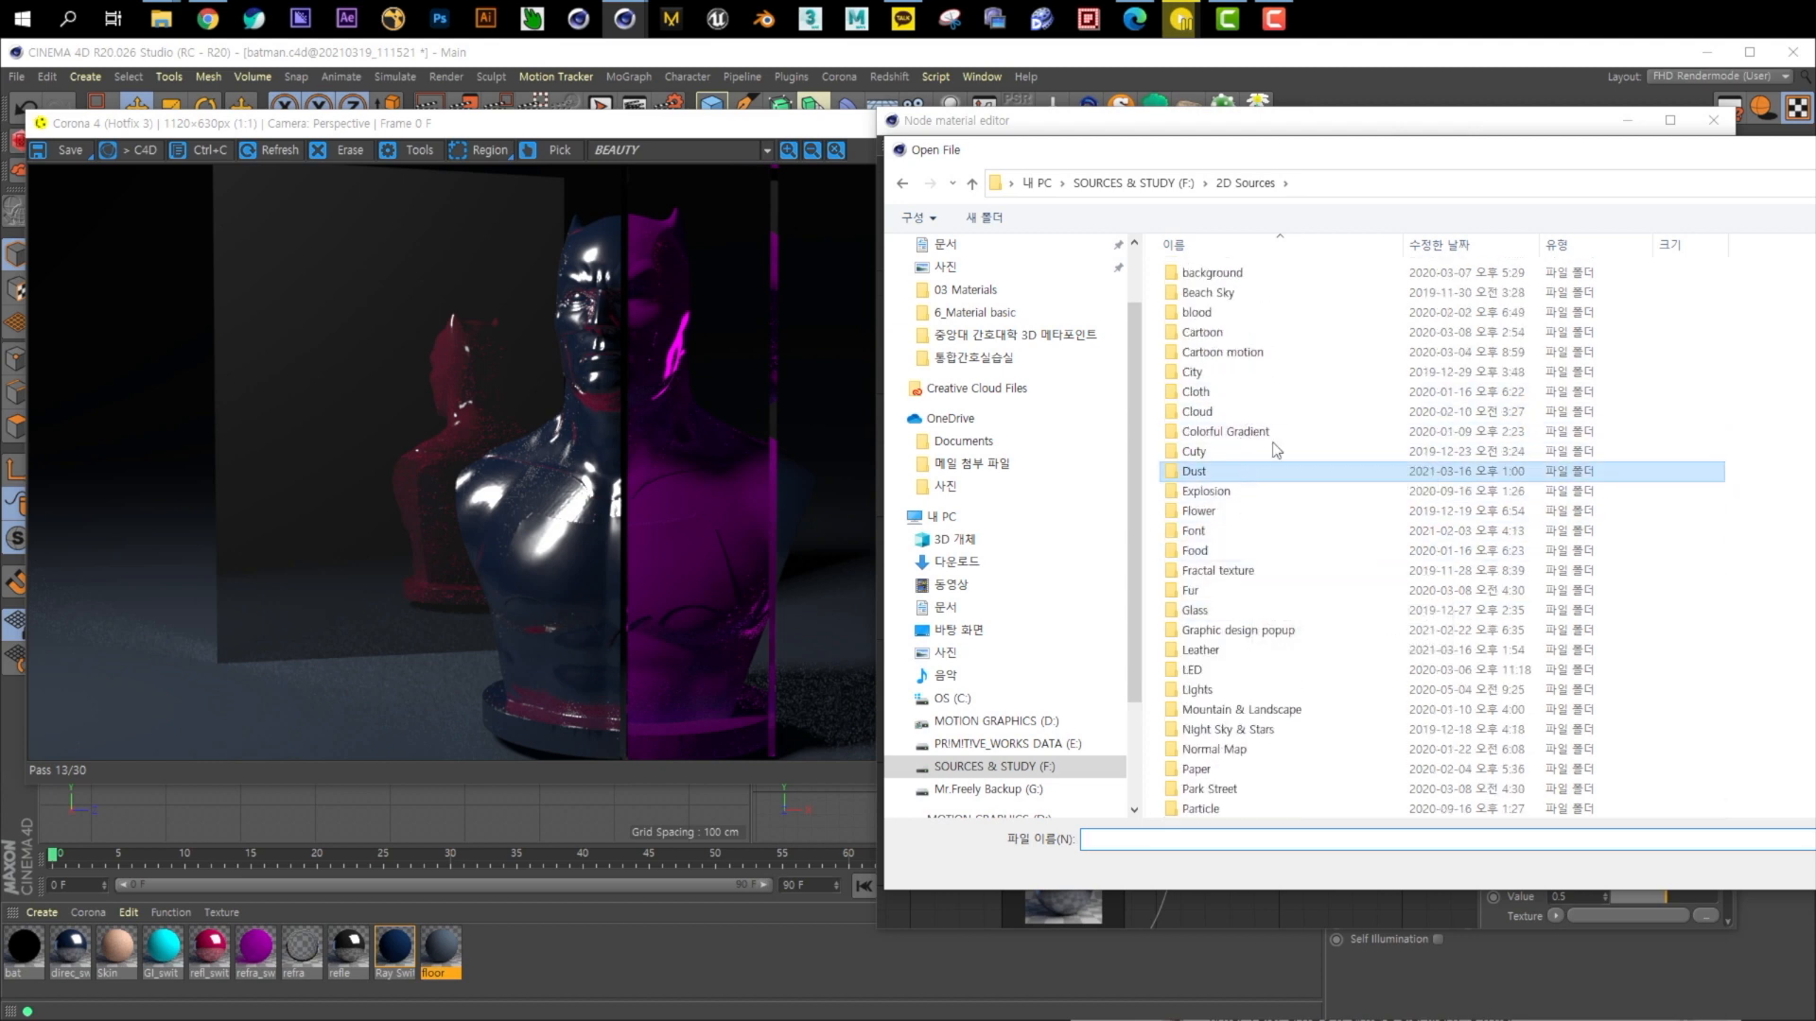
double_click(1252, 470)
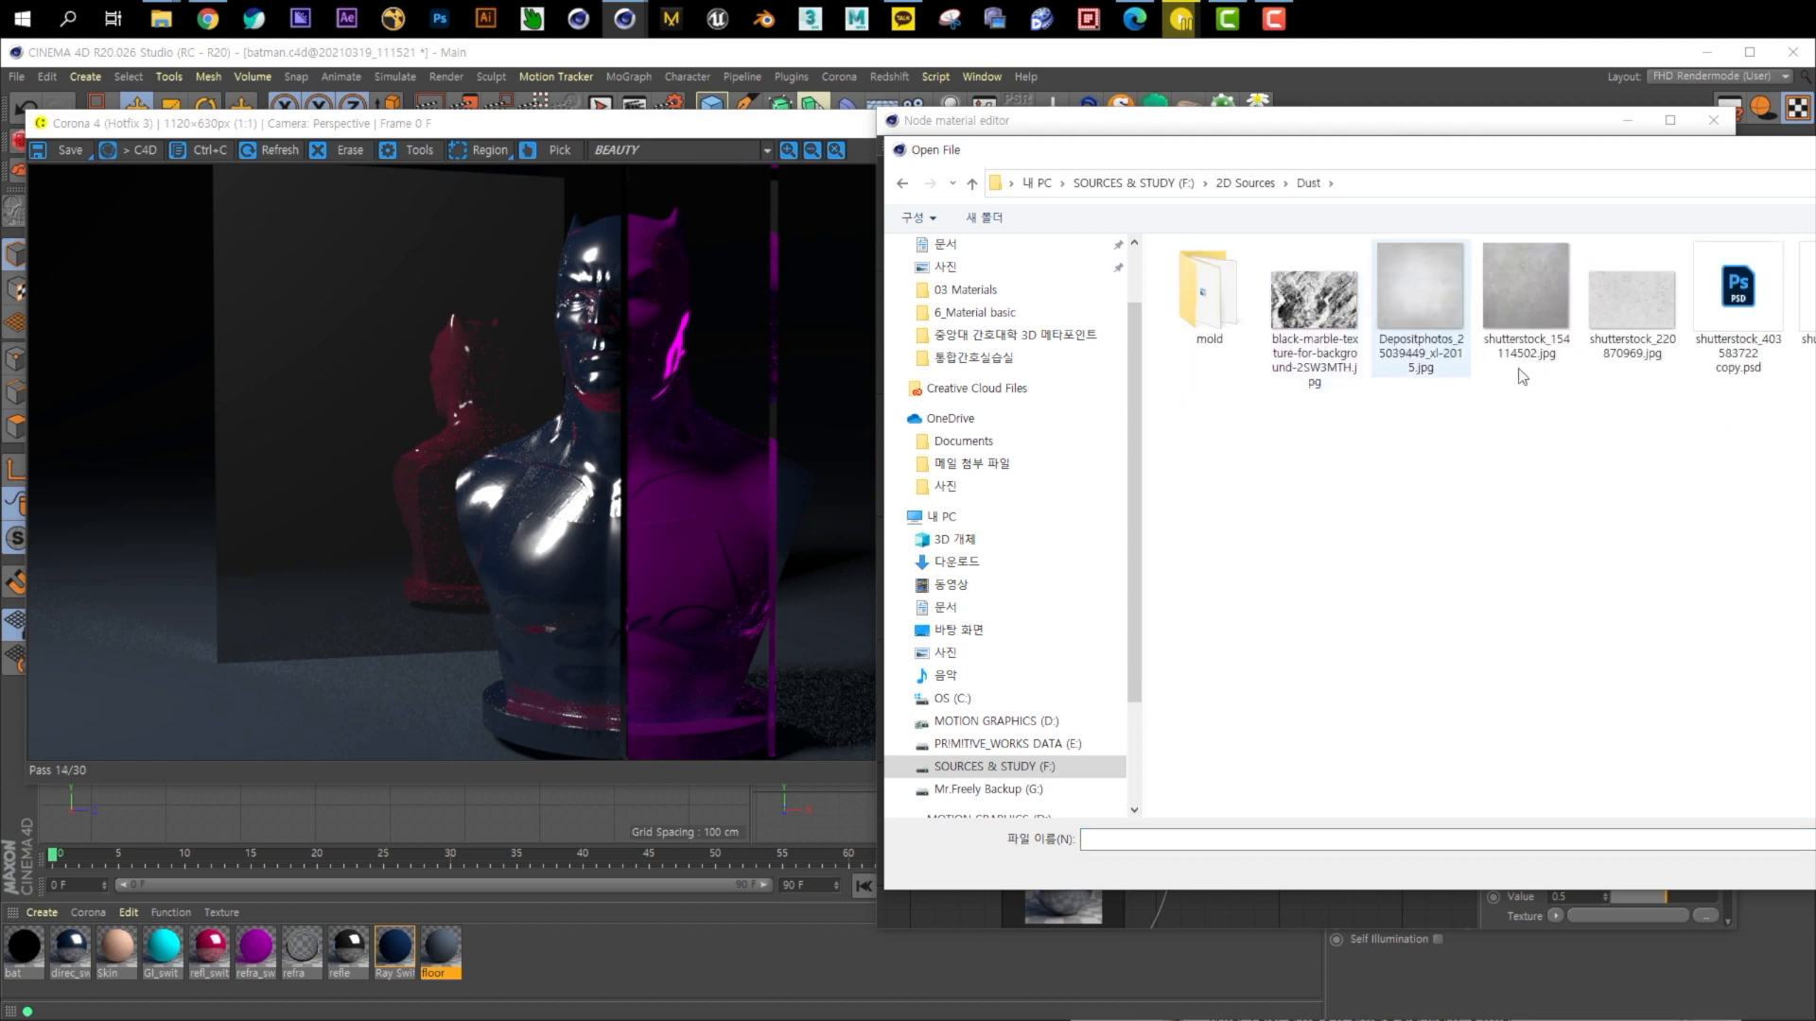
double_click(1313, 301)
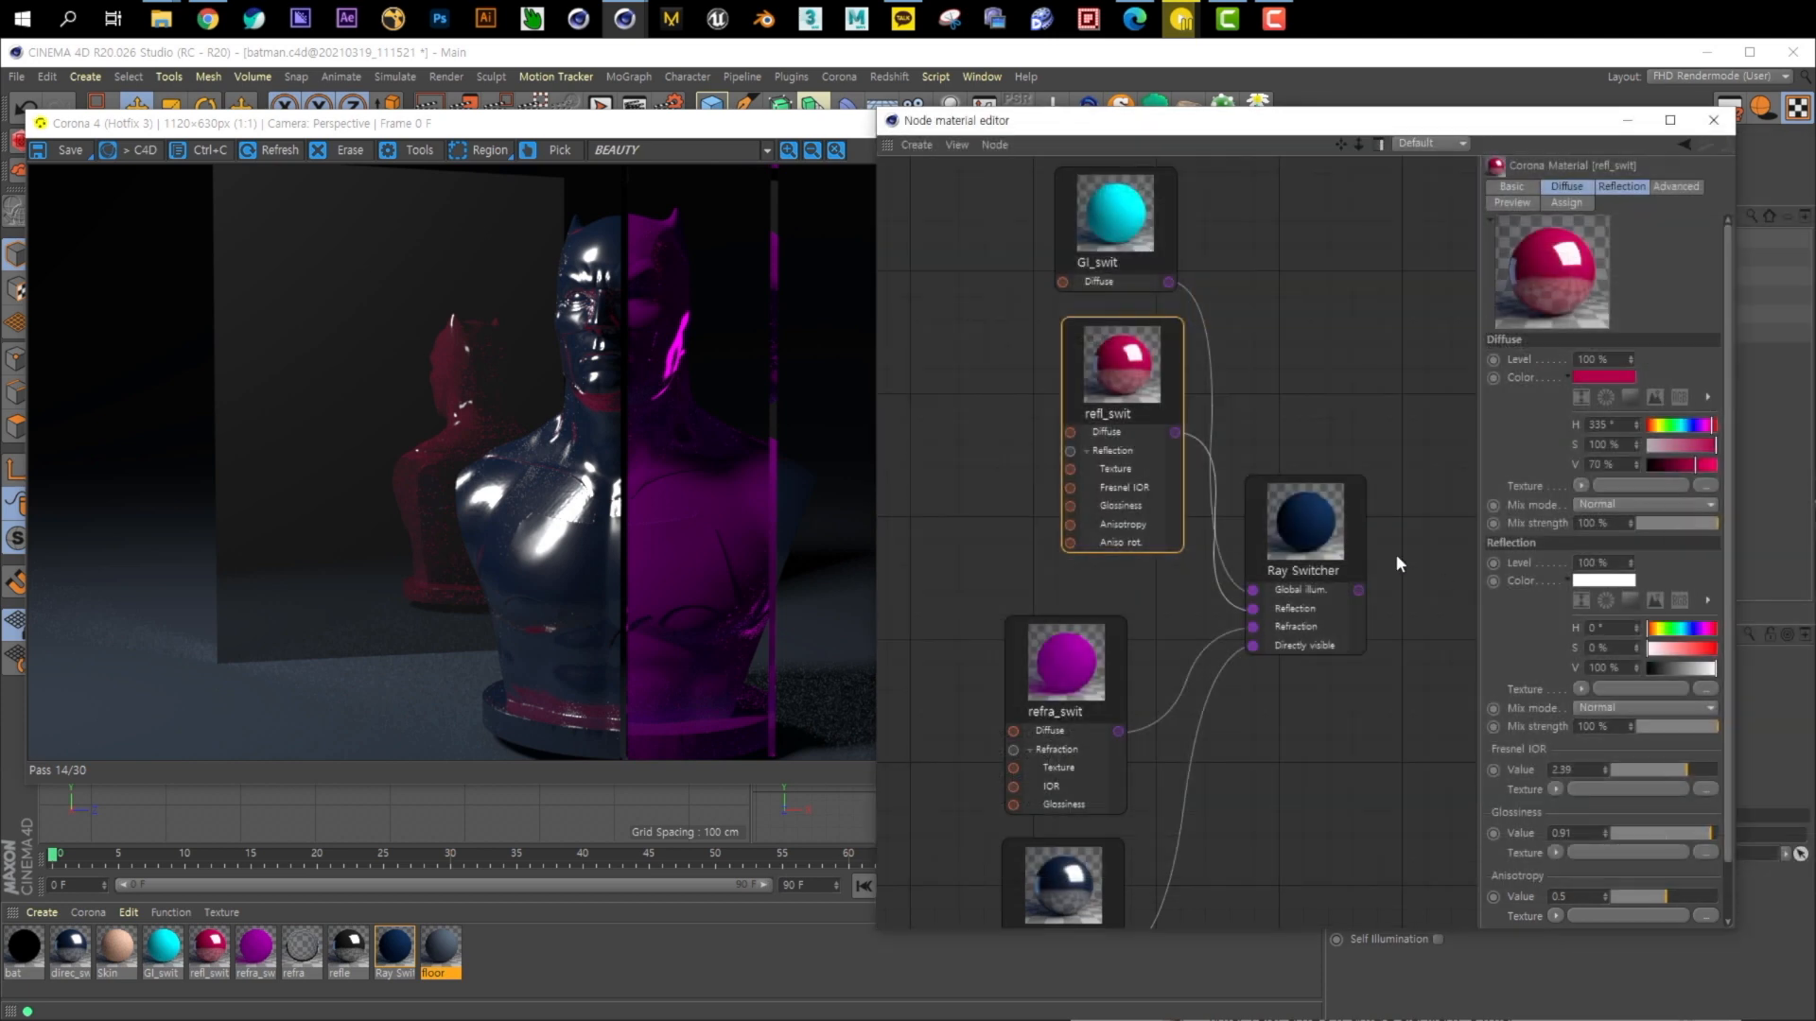
key("Return")
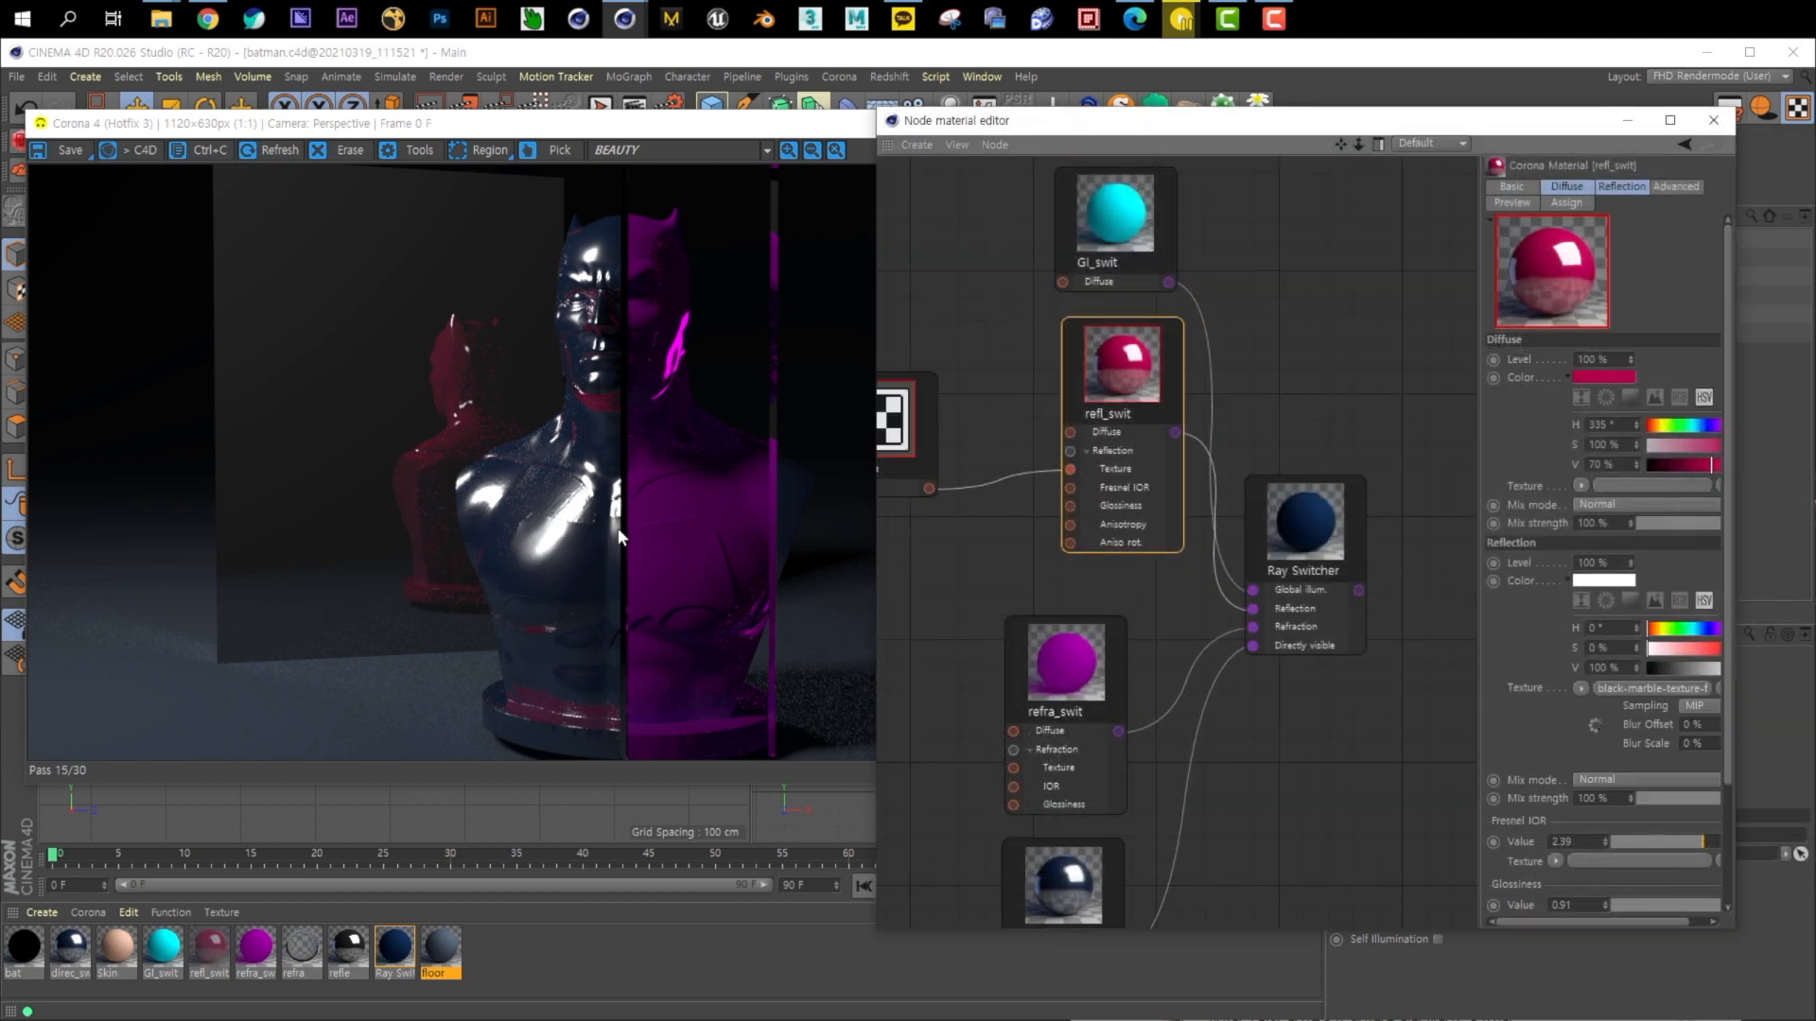
left_click_drag(890, 432, 946, 453)
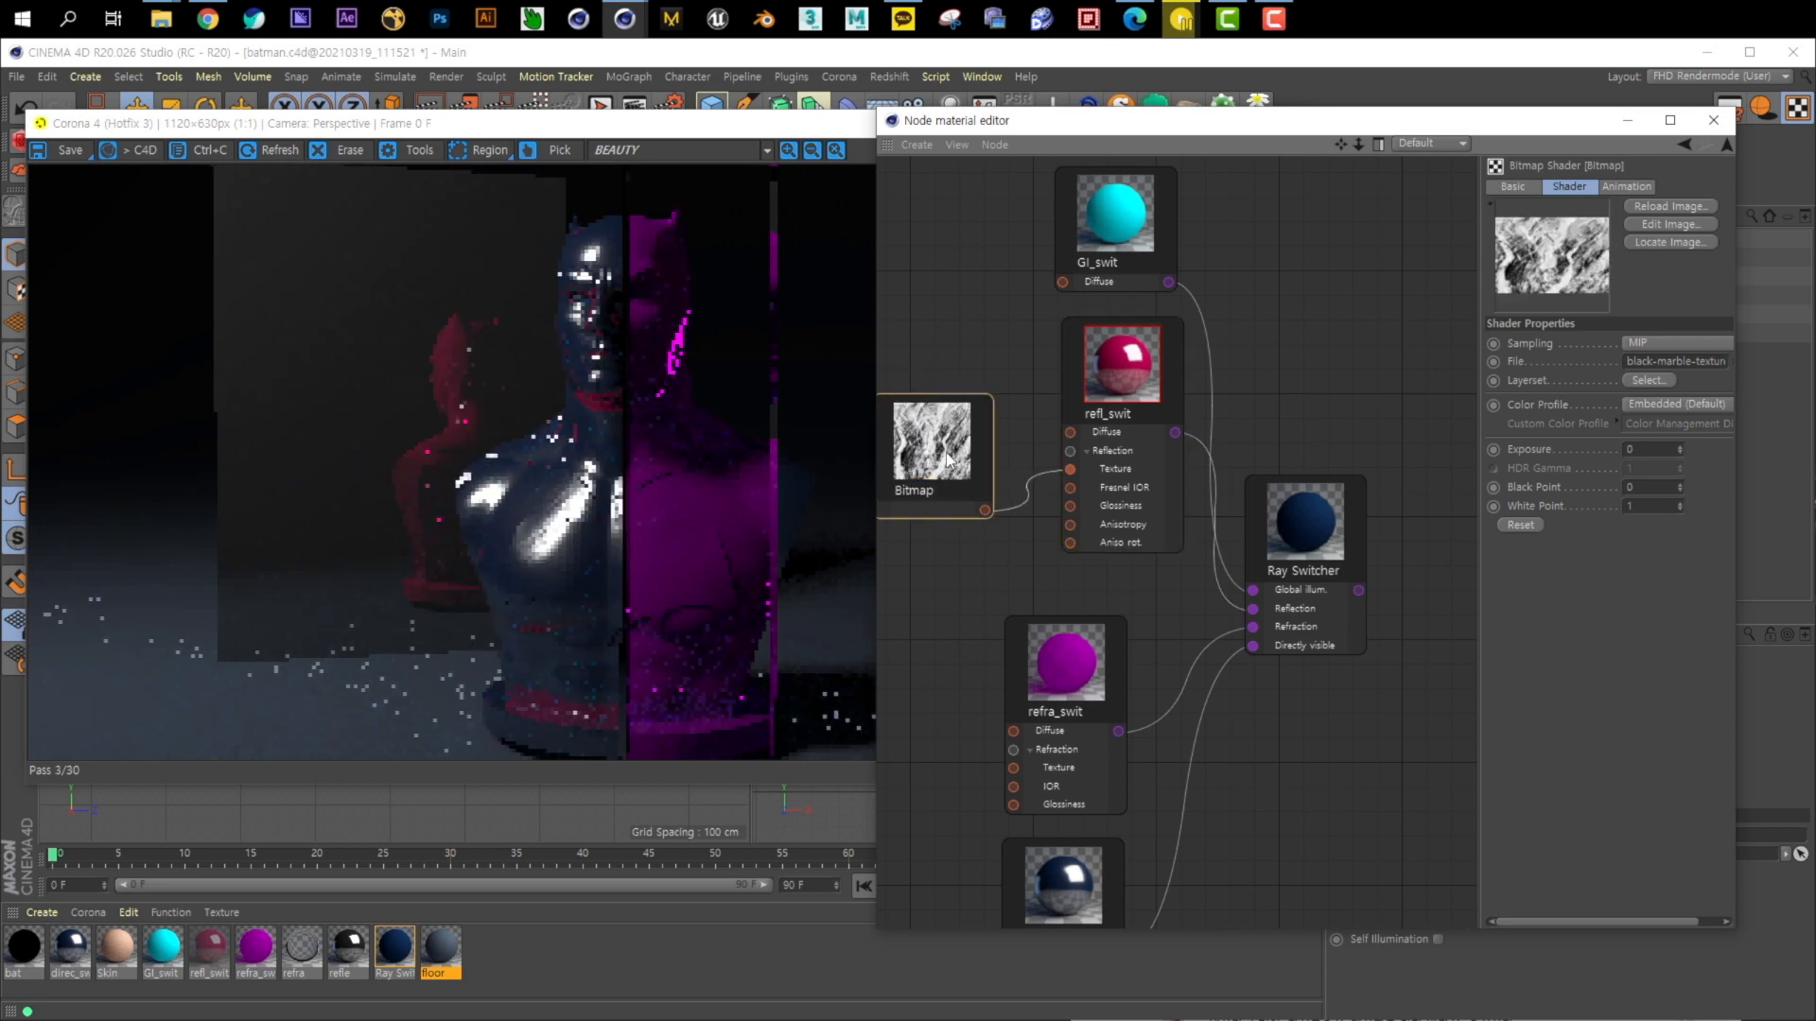
Set refl_swit's Fresnel IOR value to 3 and clear its Reflection texture
left_click(1104, 395)
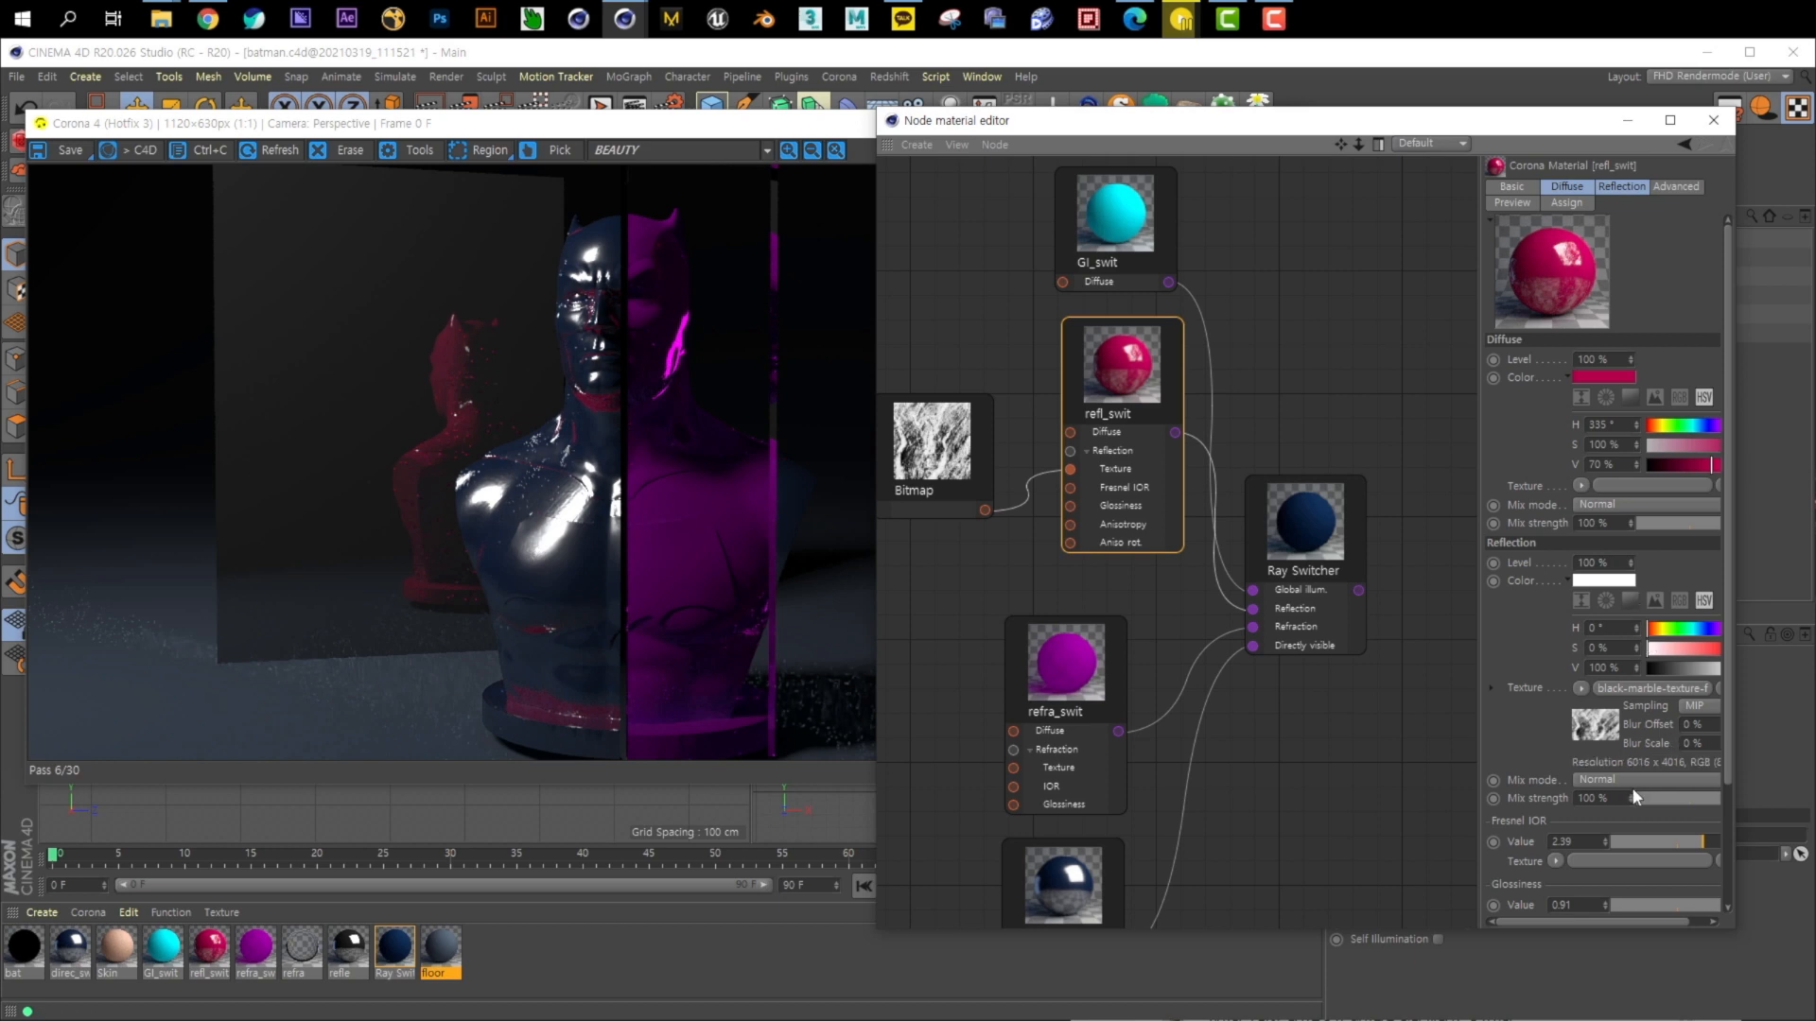
left_click_drag(1696, 845, 1759, 846)
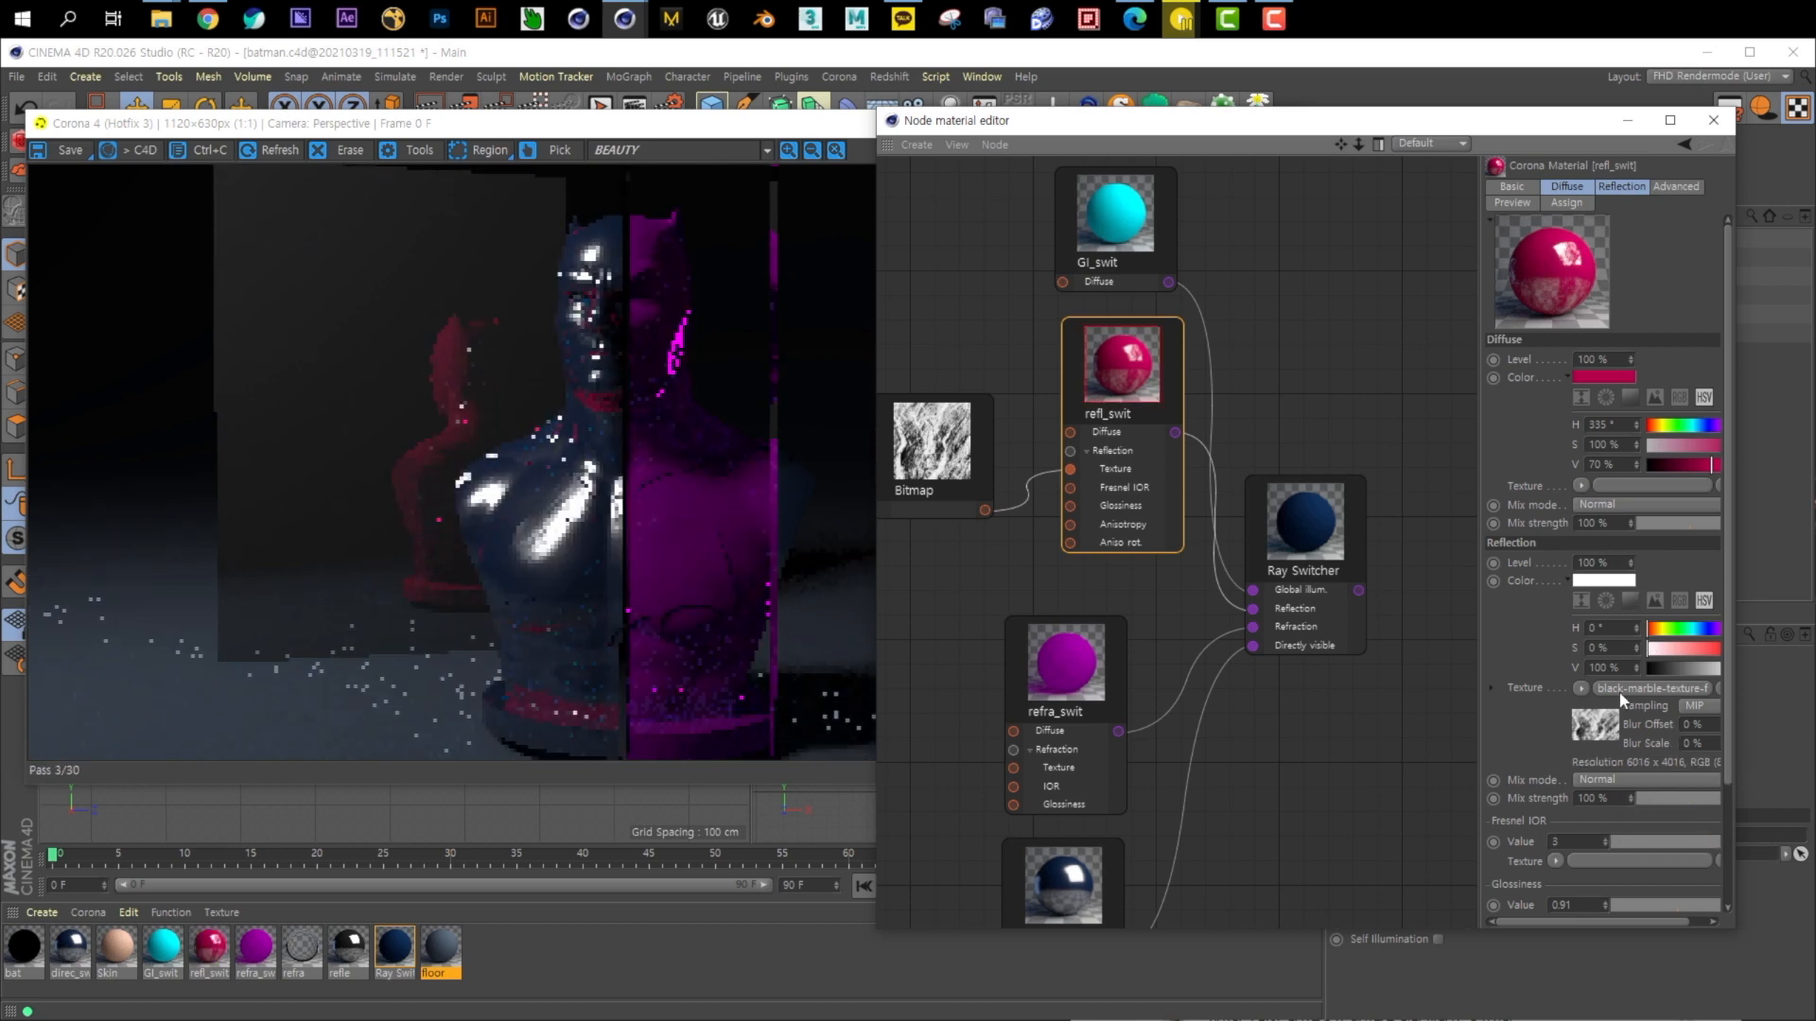
left_click(1581, 690)
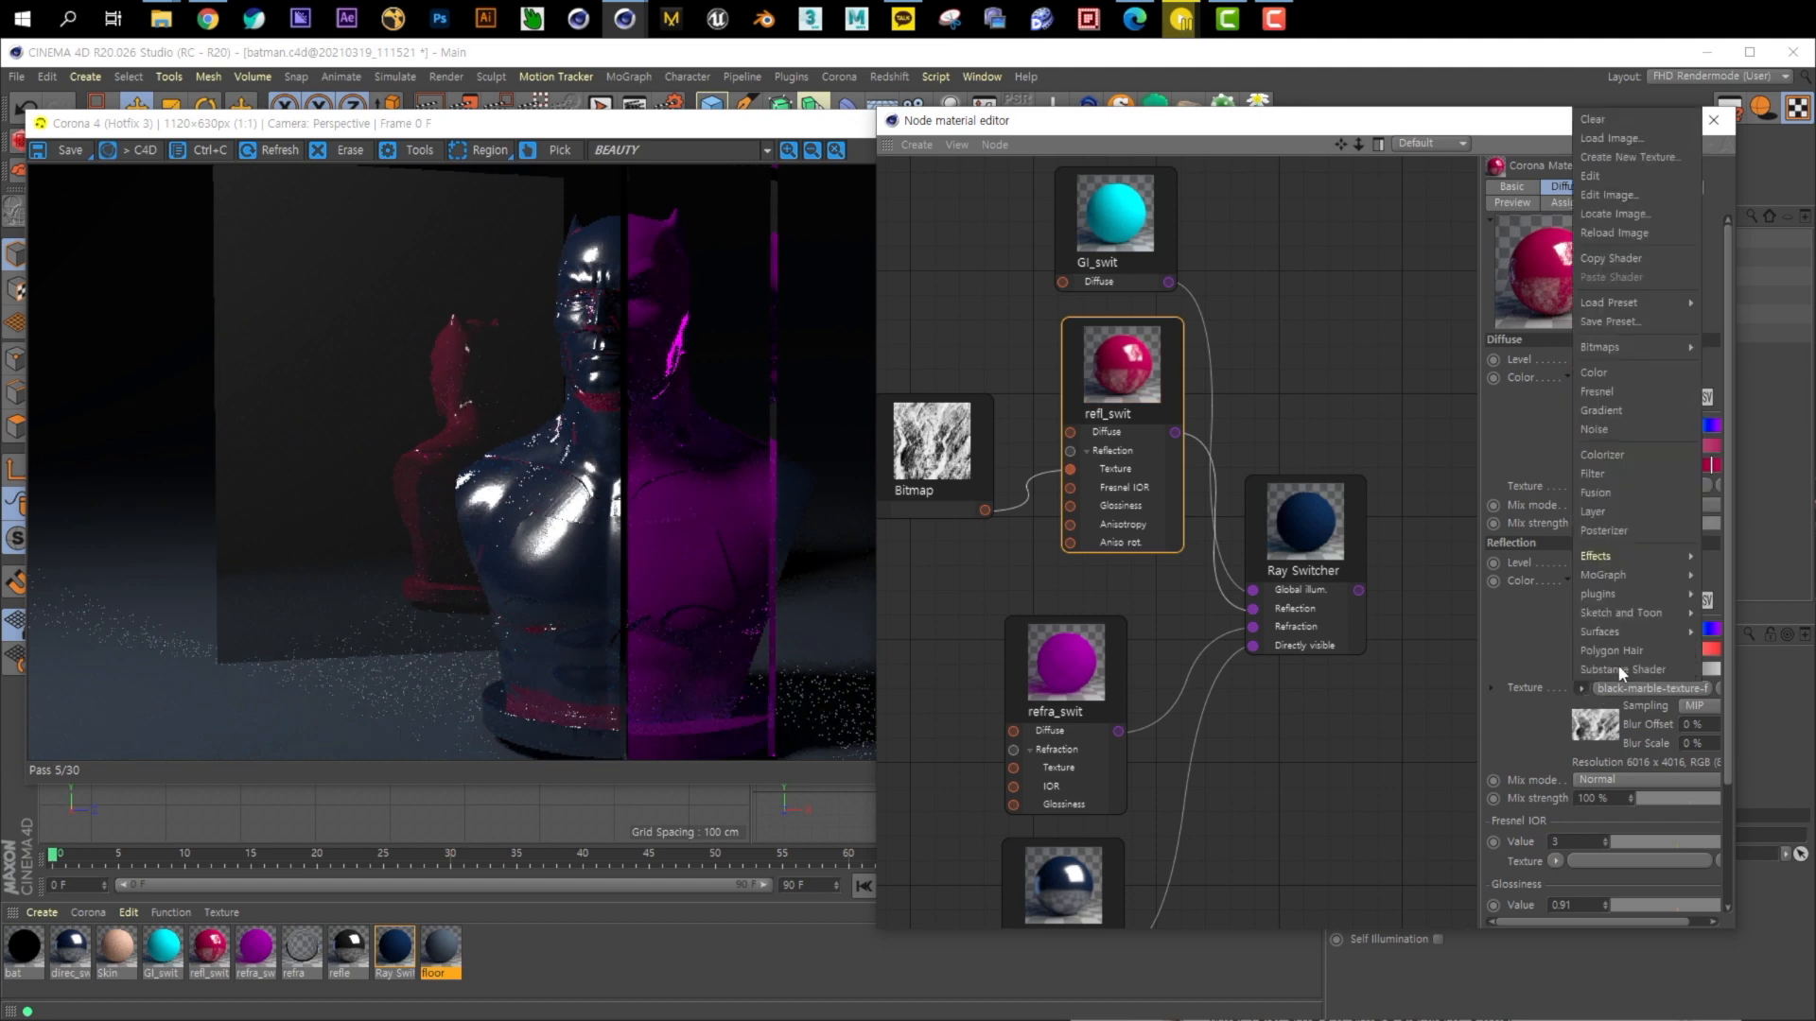
left_click(1619, 121)
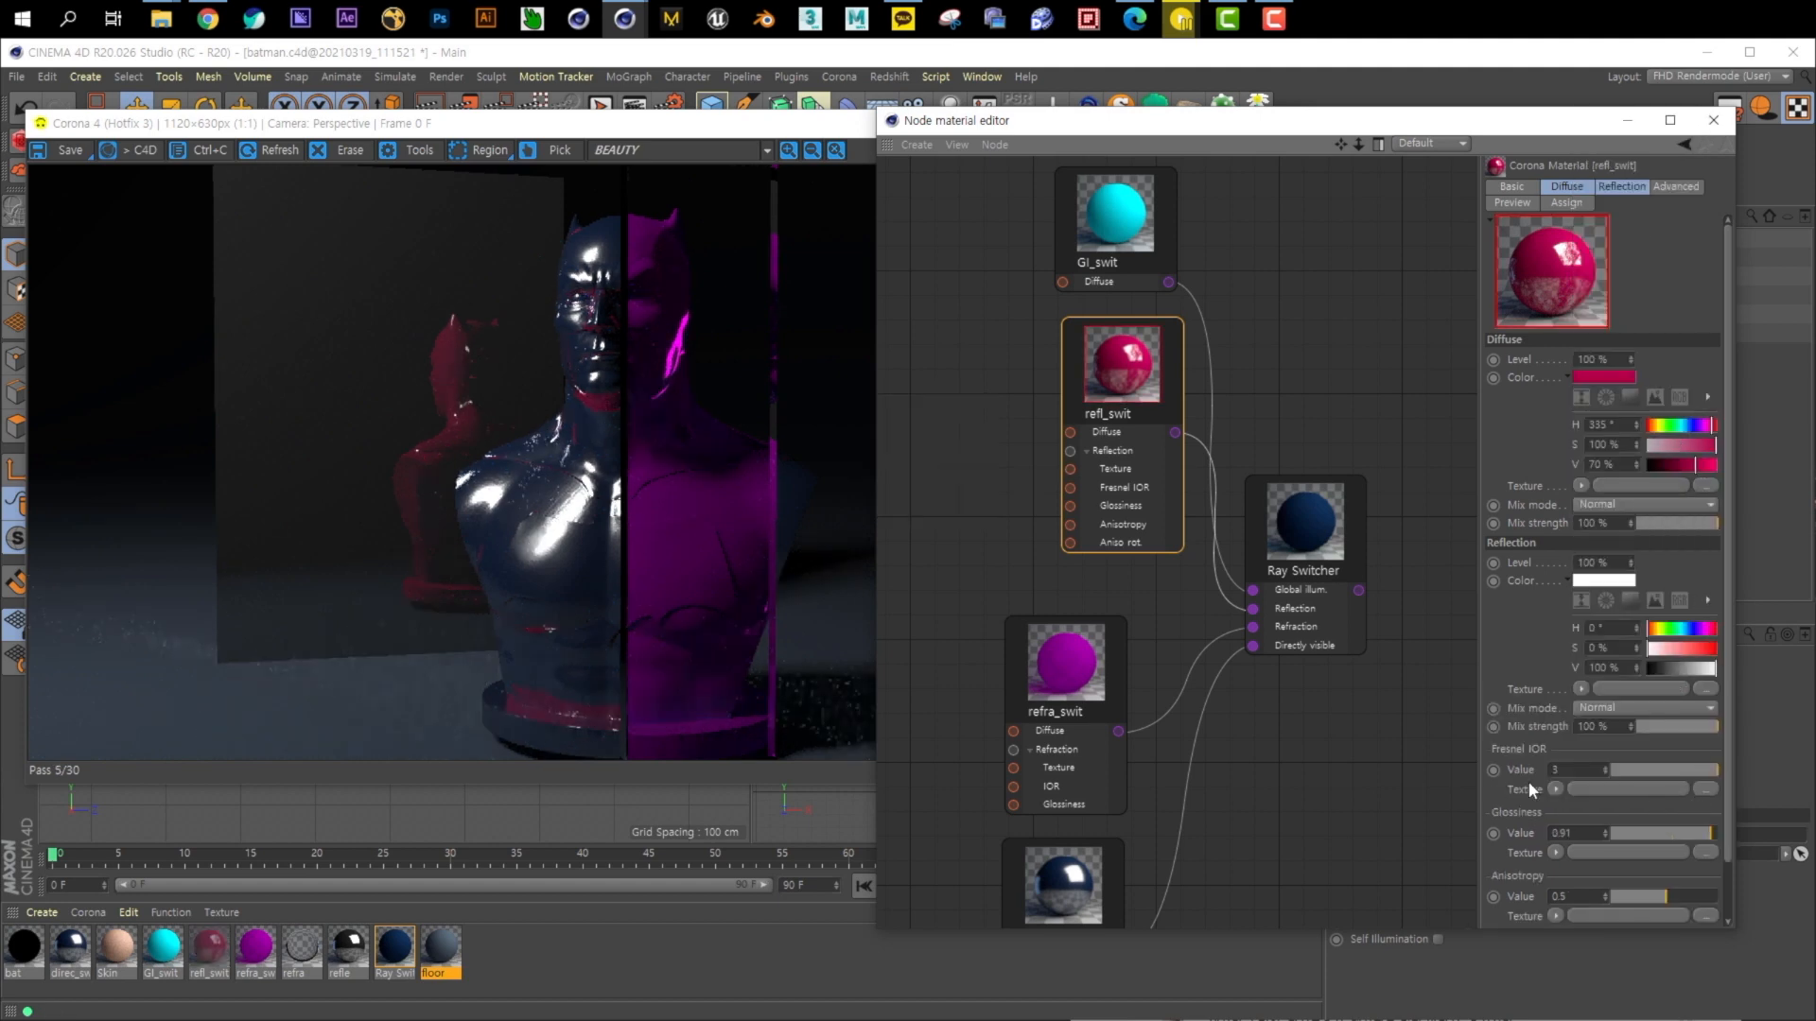
Load the black-marble-texture image into refl_swit's Fresnel IOR texture and also connect its Bitmap node to the Diffuse input
left_click(1704, 788)
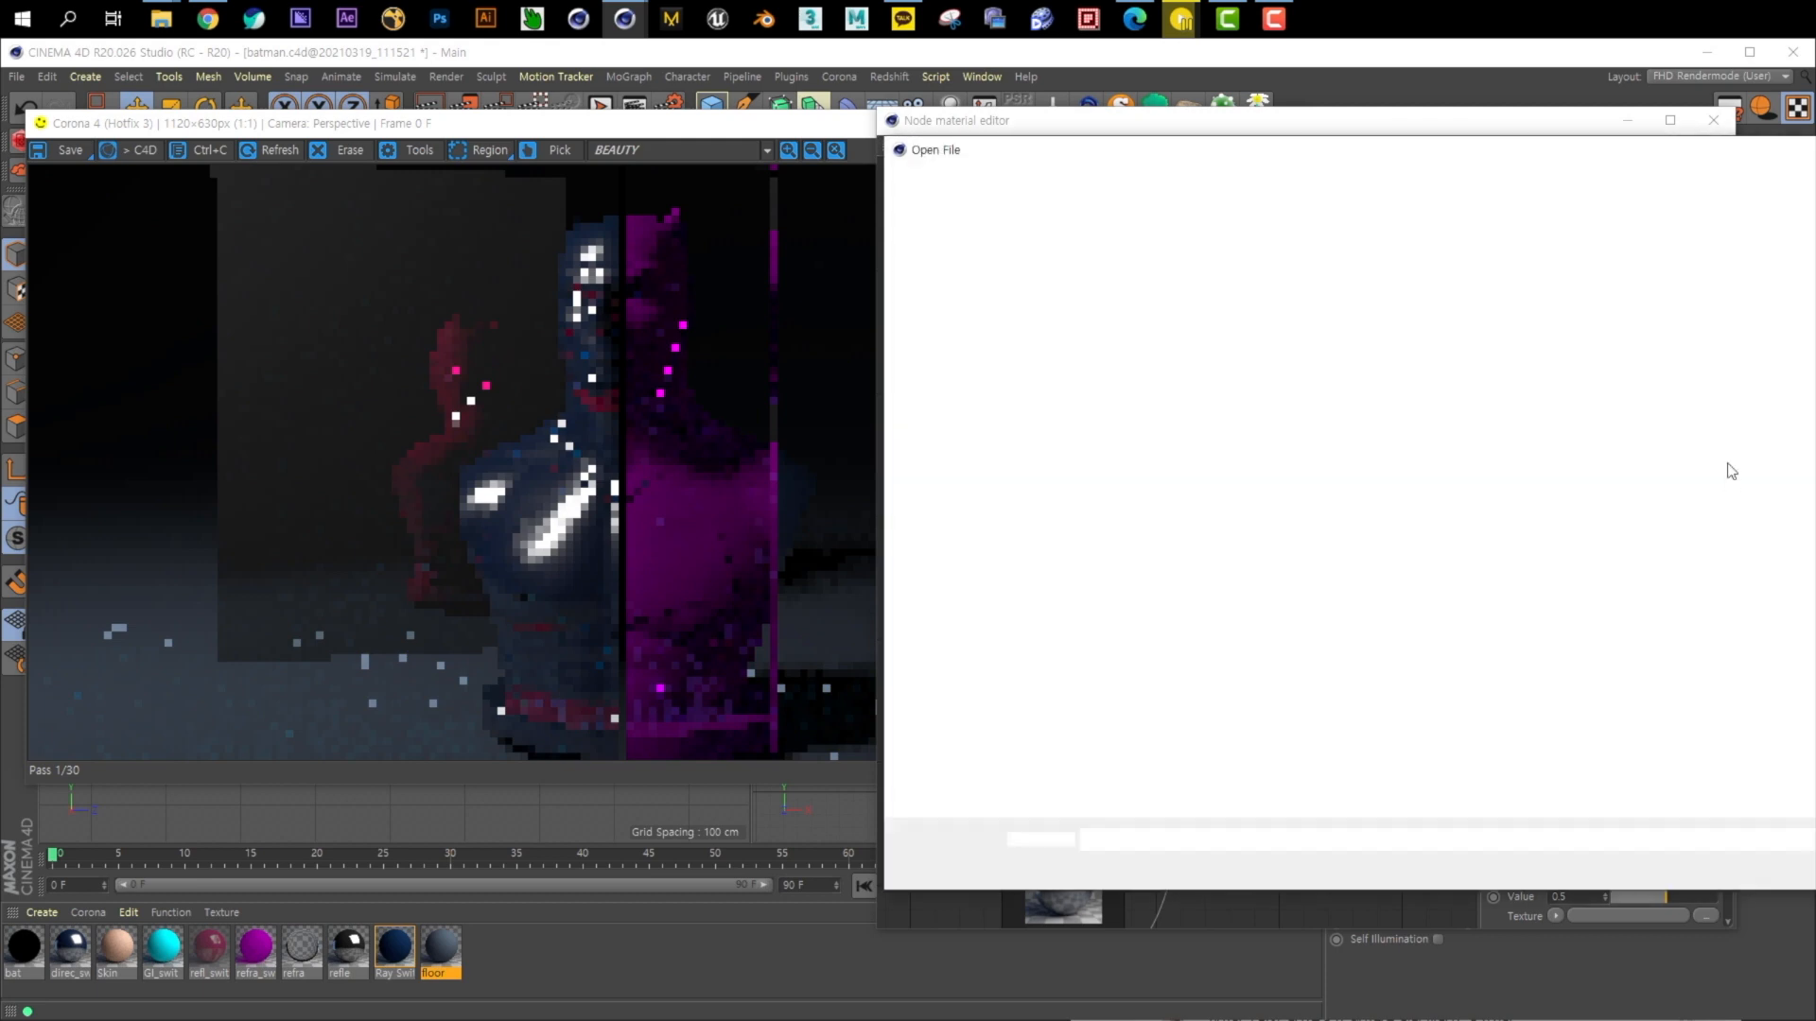
double_click(1317, 307)
left_click(1729, 604)
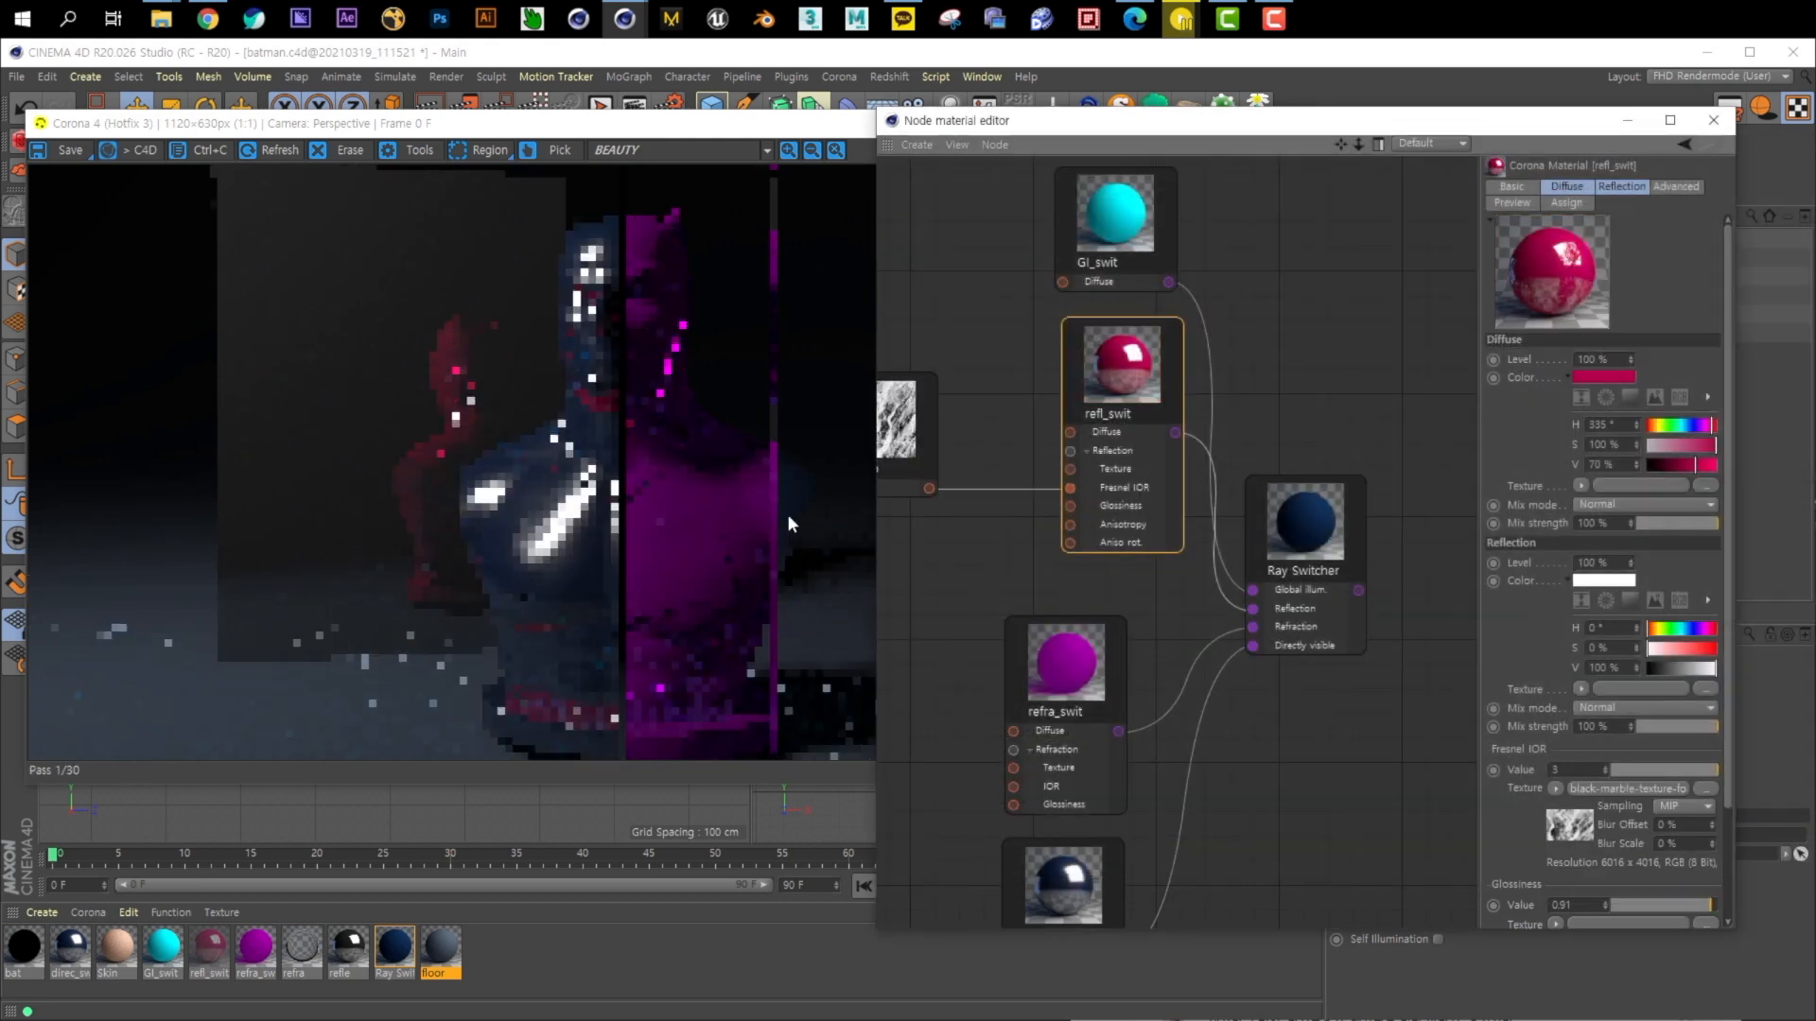
left_click_drag(899, 435, 967, 422)
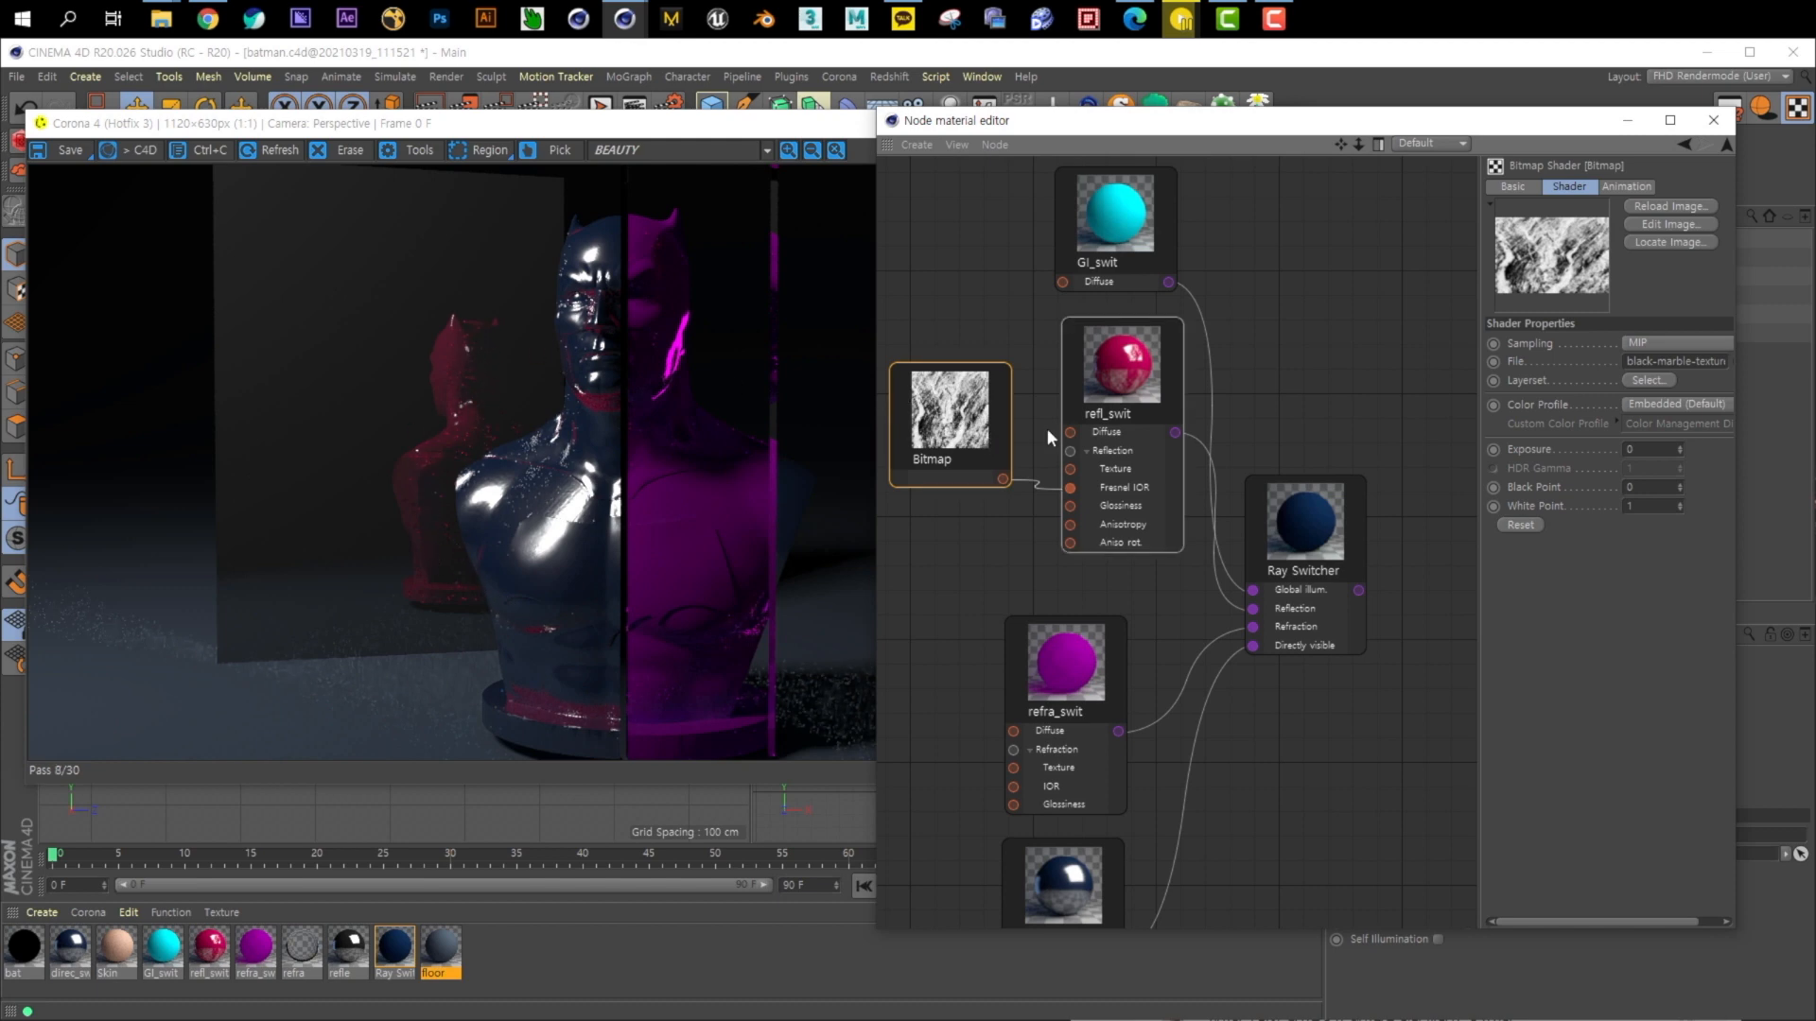
left_click_drag(1055, 433, 1063, 433)
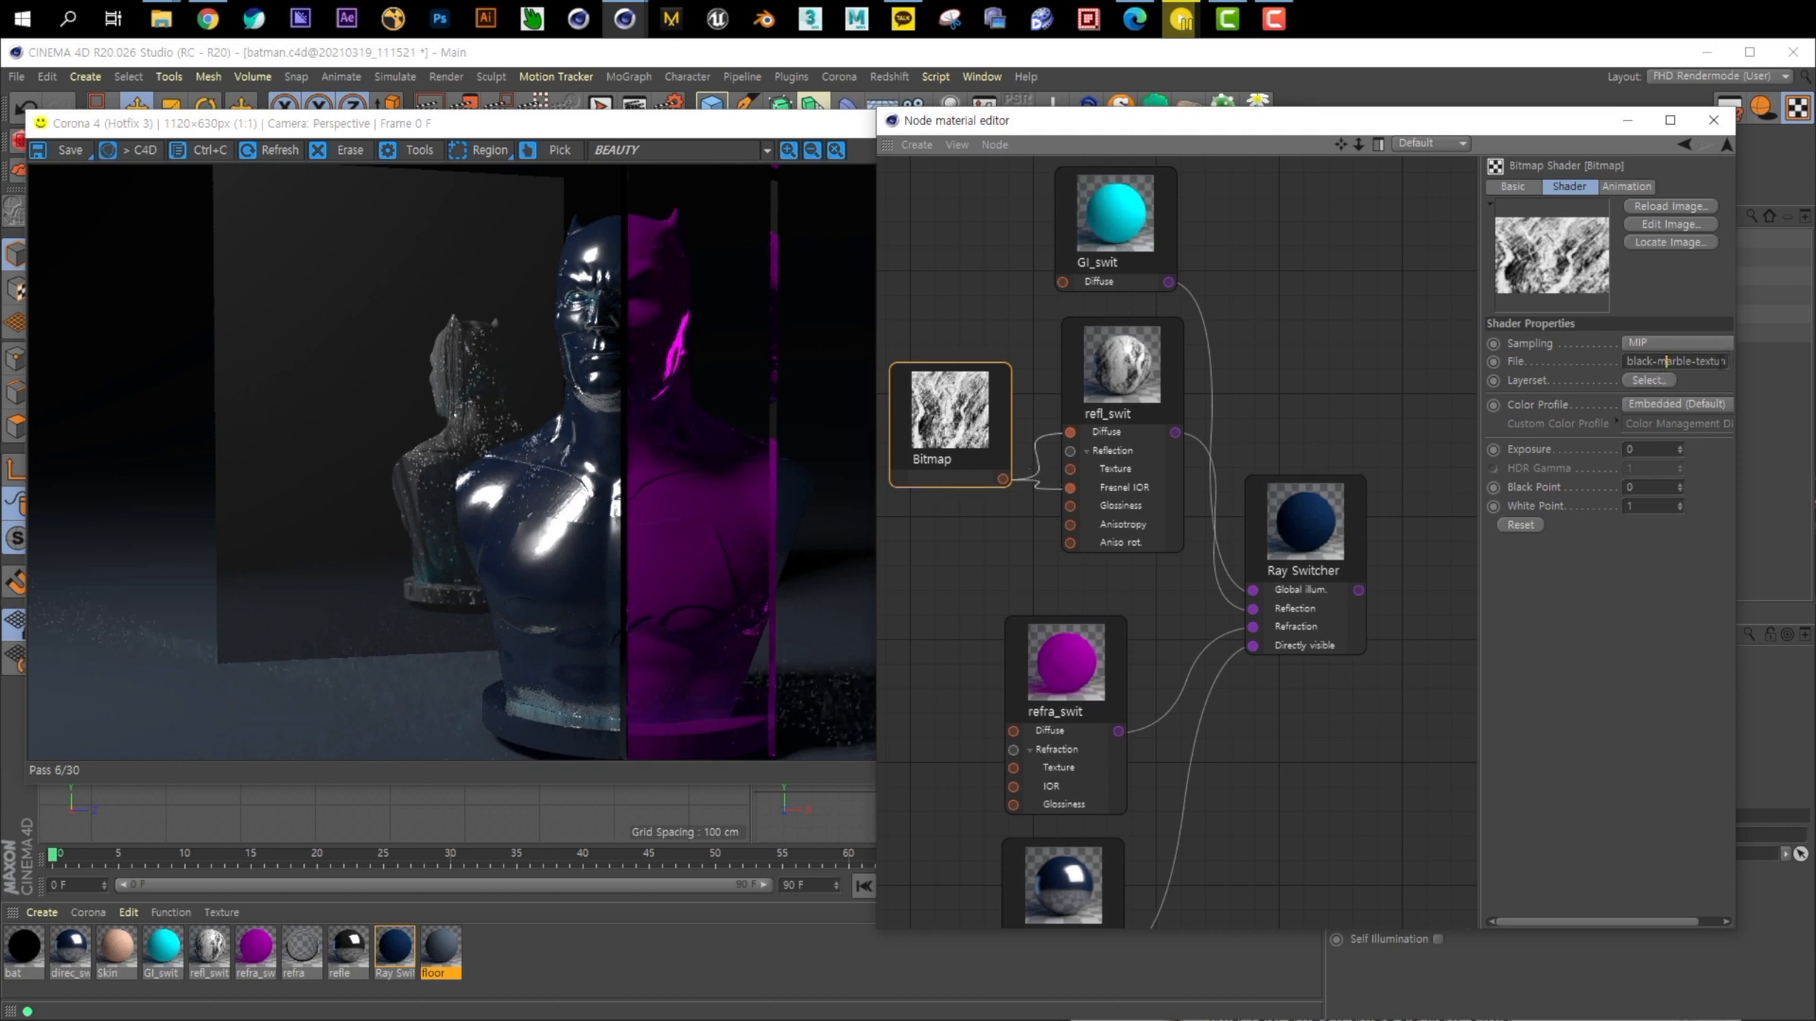
Replace the Bitmap node's marble image with the reddish-brown shutterstock_181776 texture, browsing the 2D Sources folders
left_click_drag(1736, 377, 1778, 366)
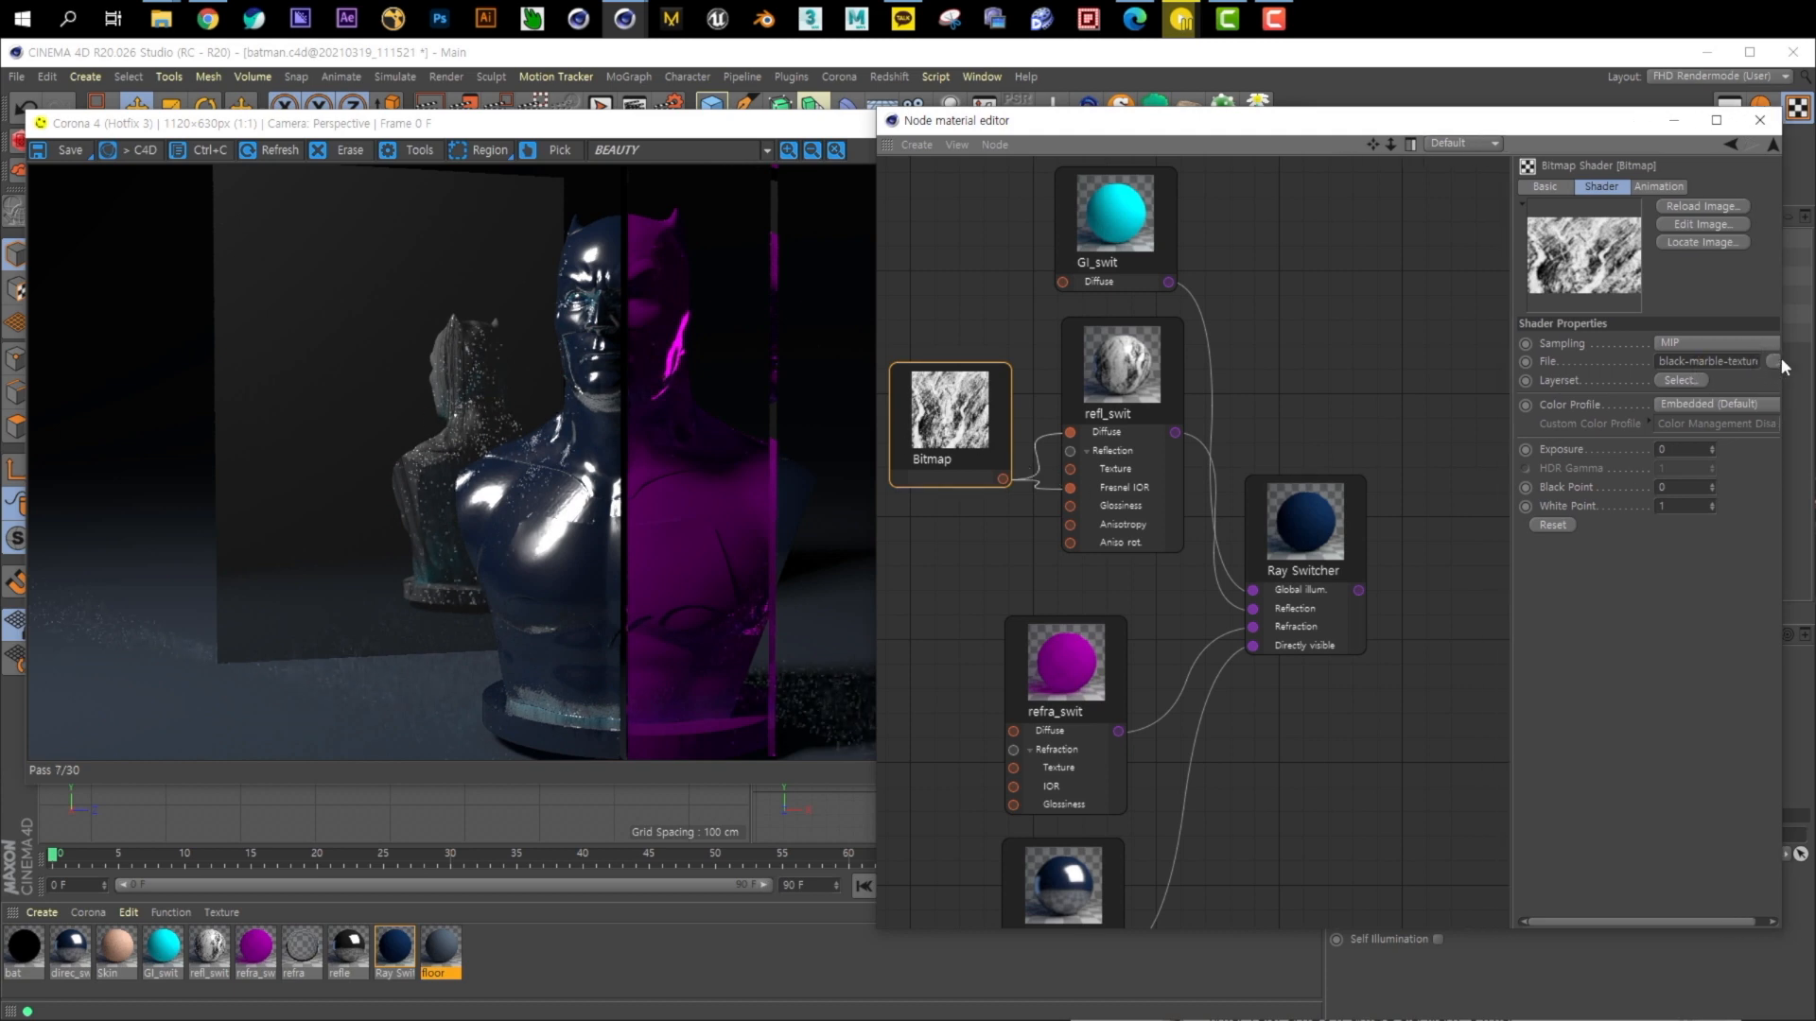
left_click(1775, 362)
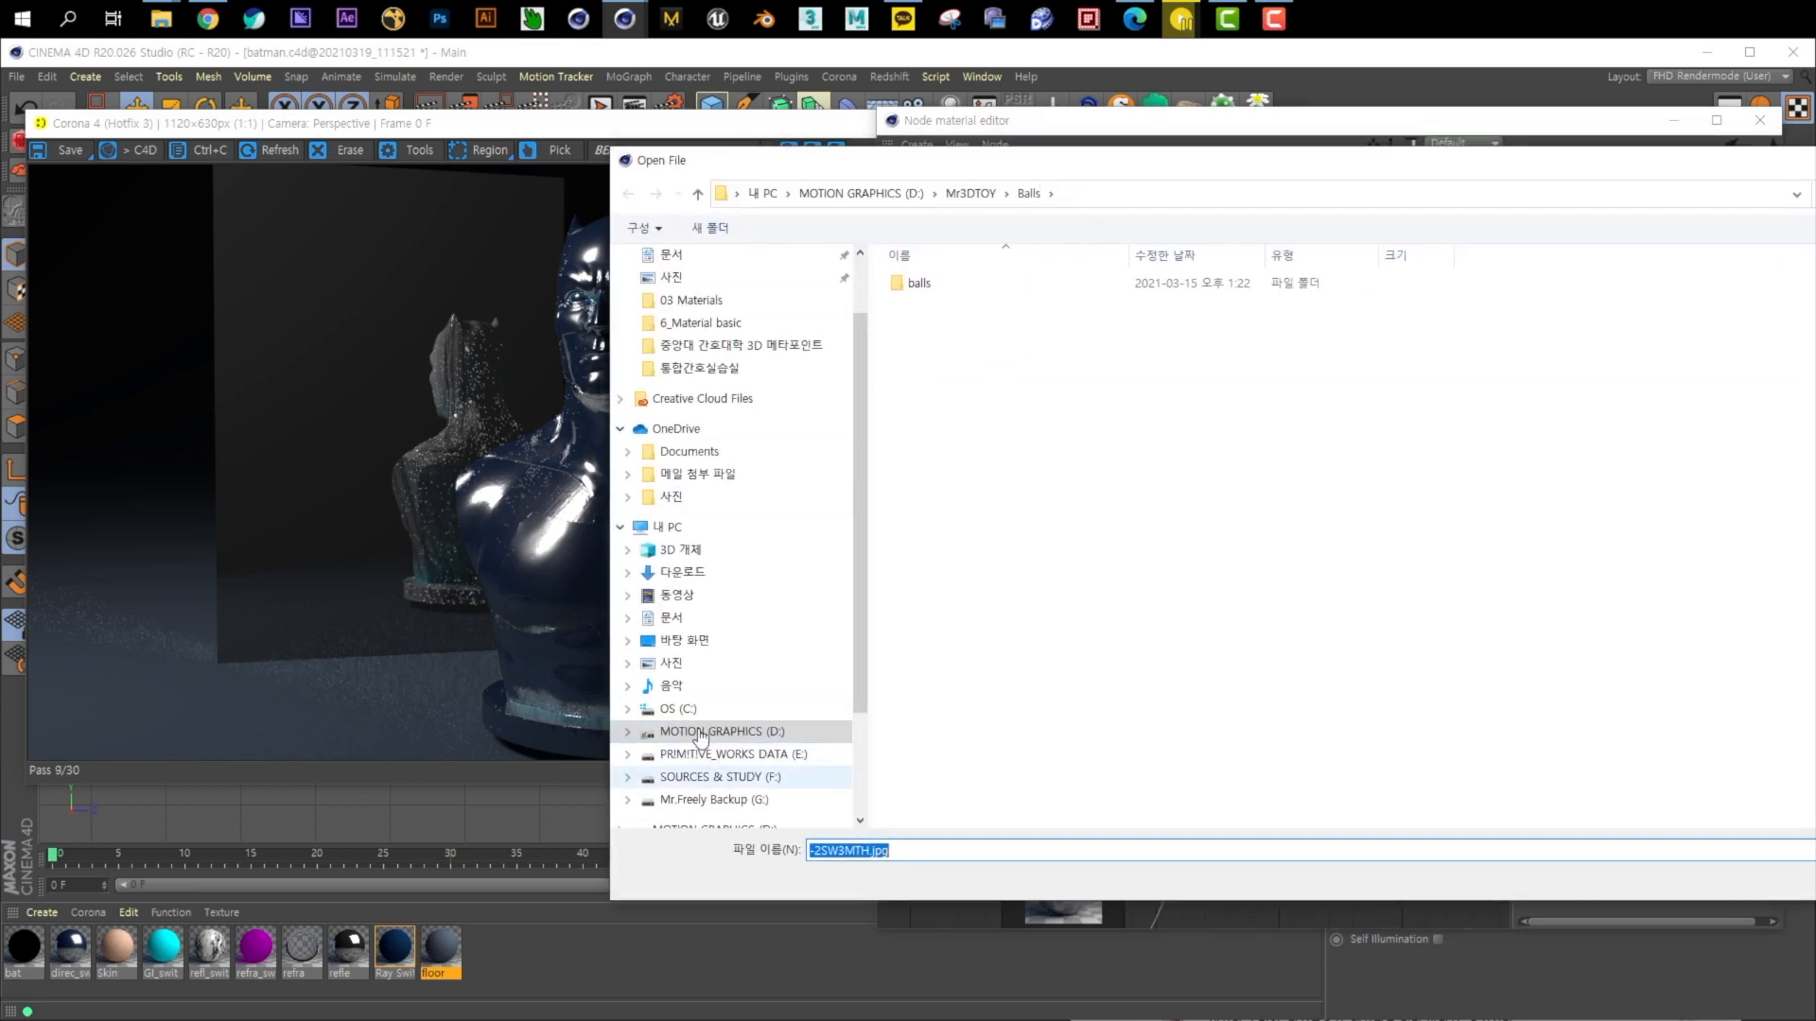
left_click(747, 778)
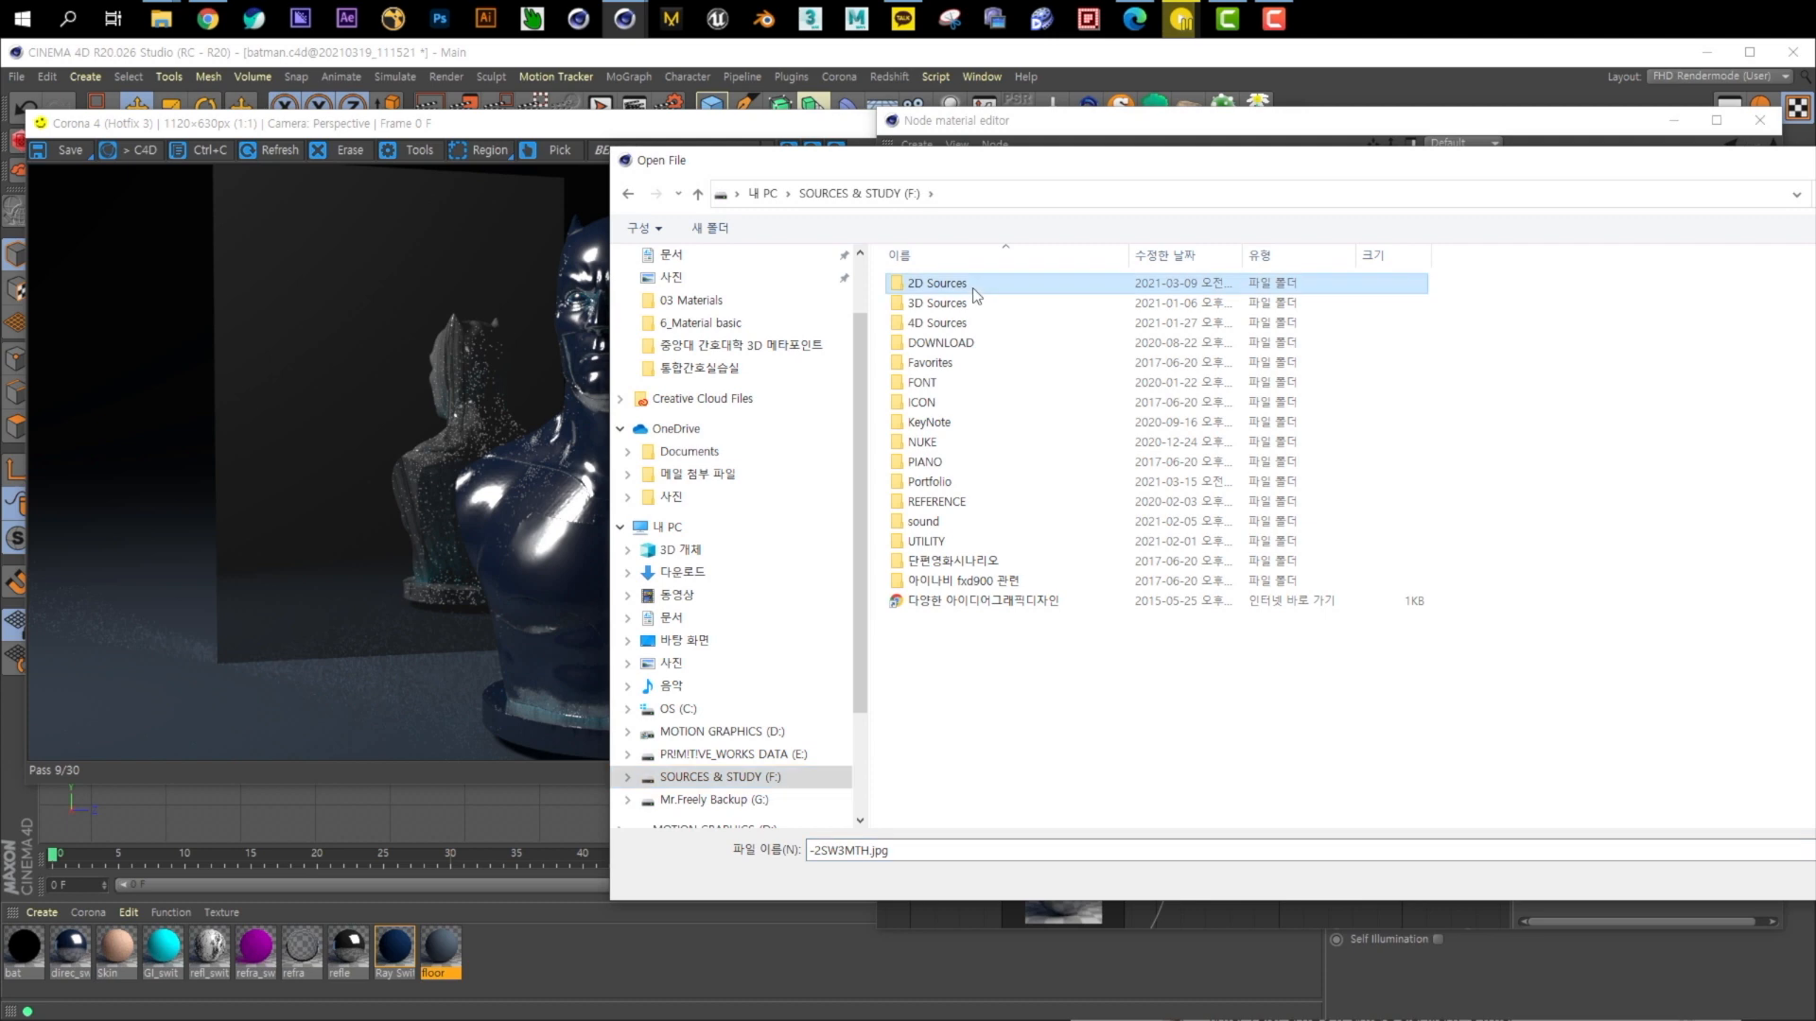
scroll(1040, 764, "down", 7)
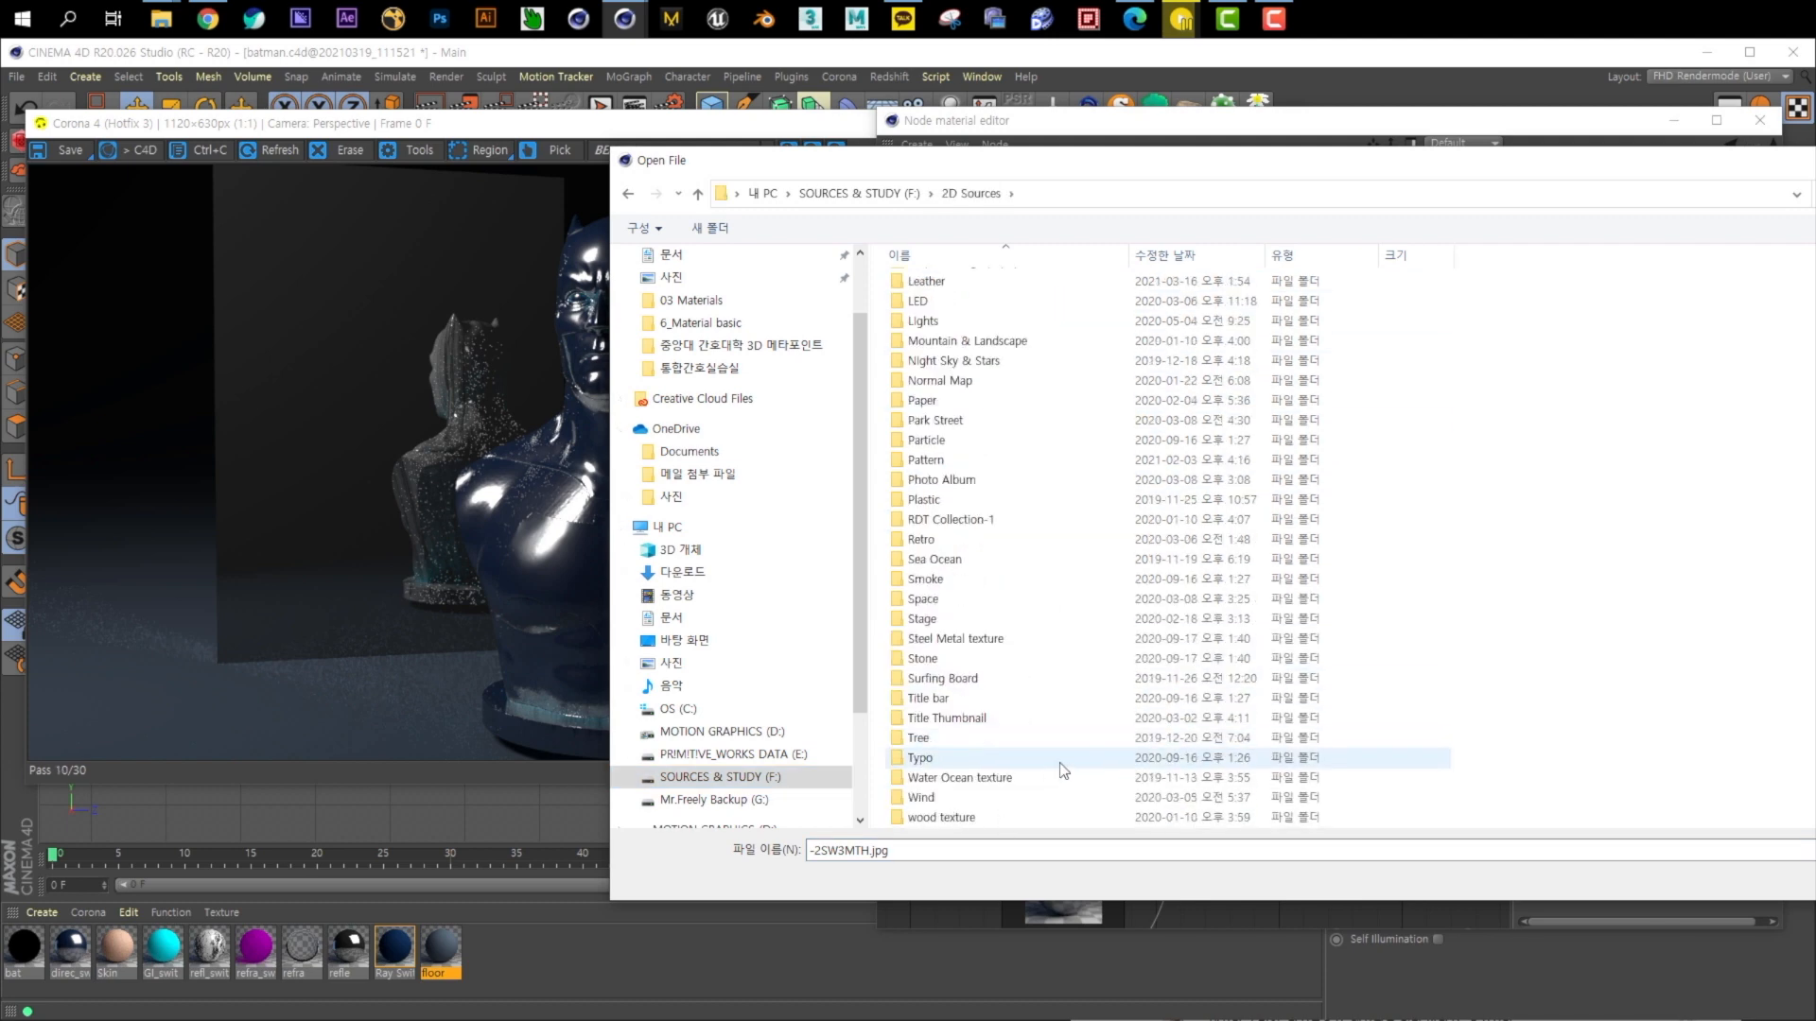
left_click_drag(1046, 178, 1088, 183)
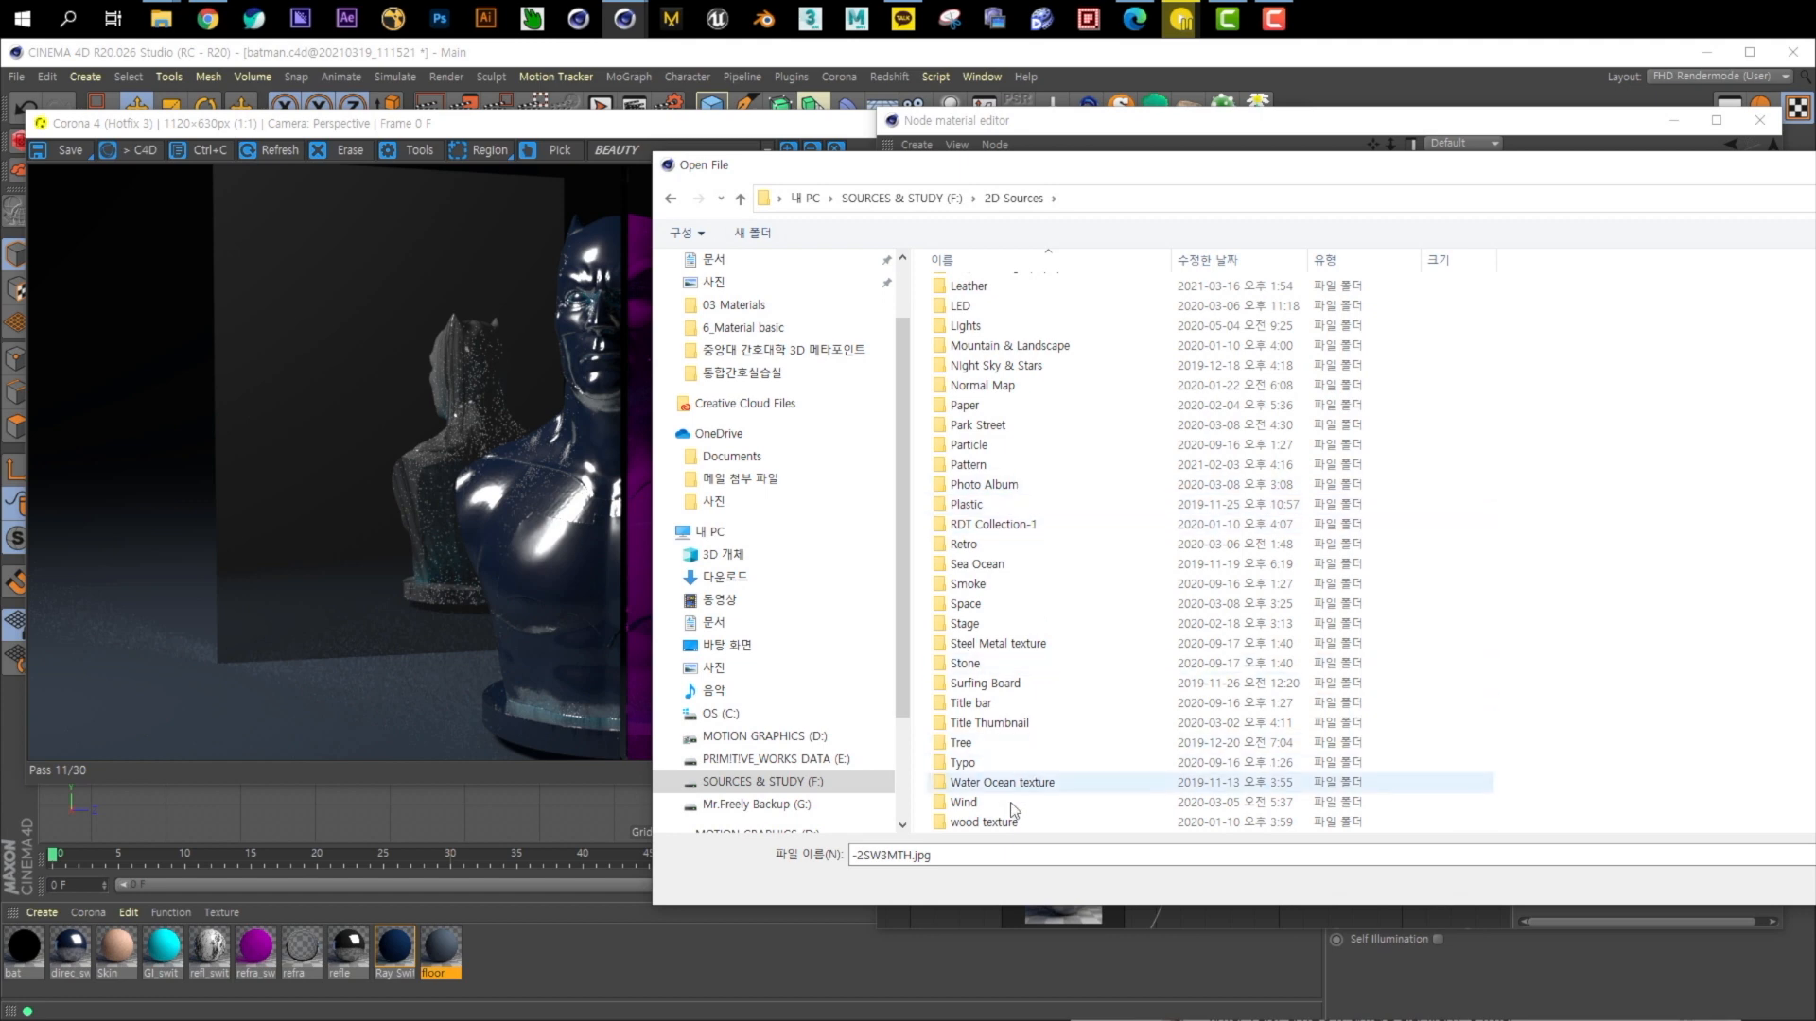
left_click(1029, 646)
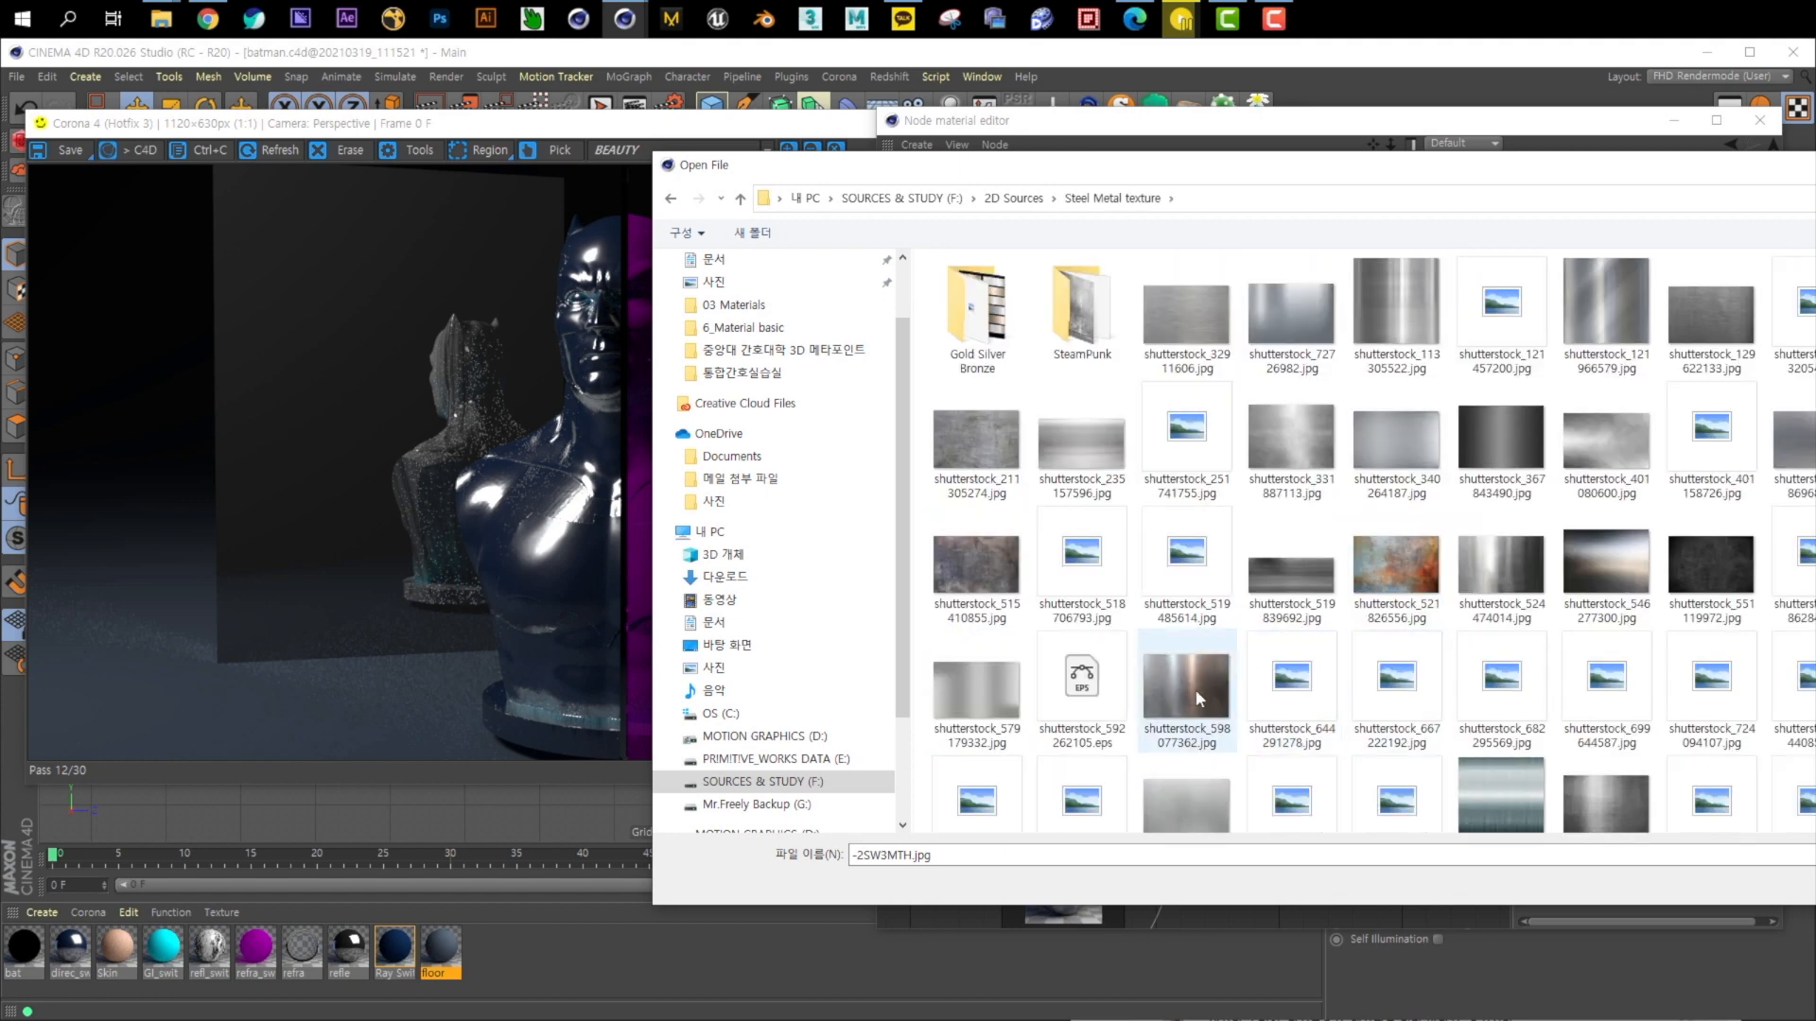
scroll(1686, 642, "down", 3)
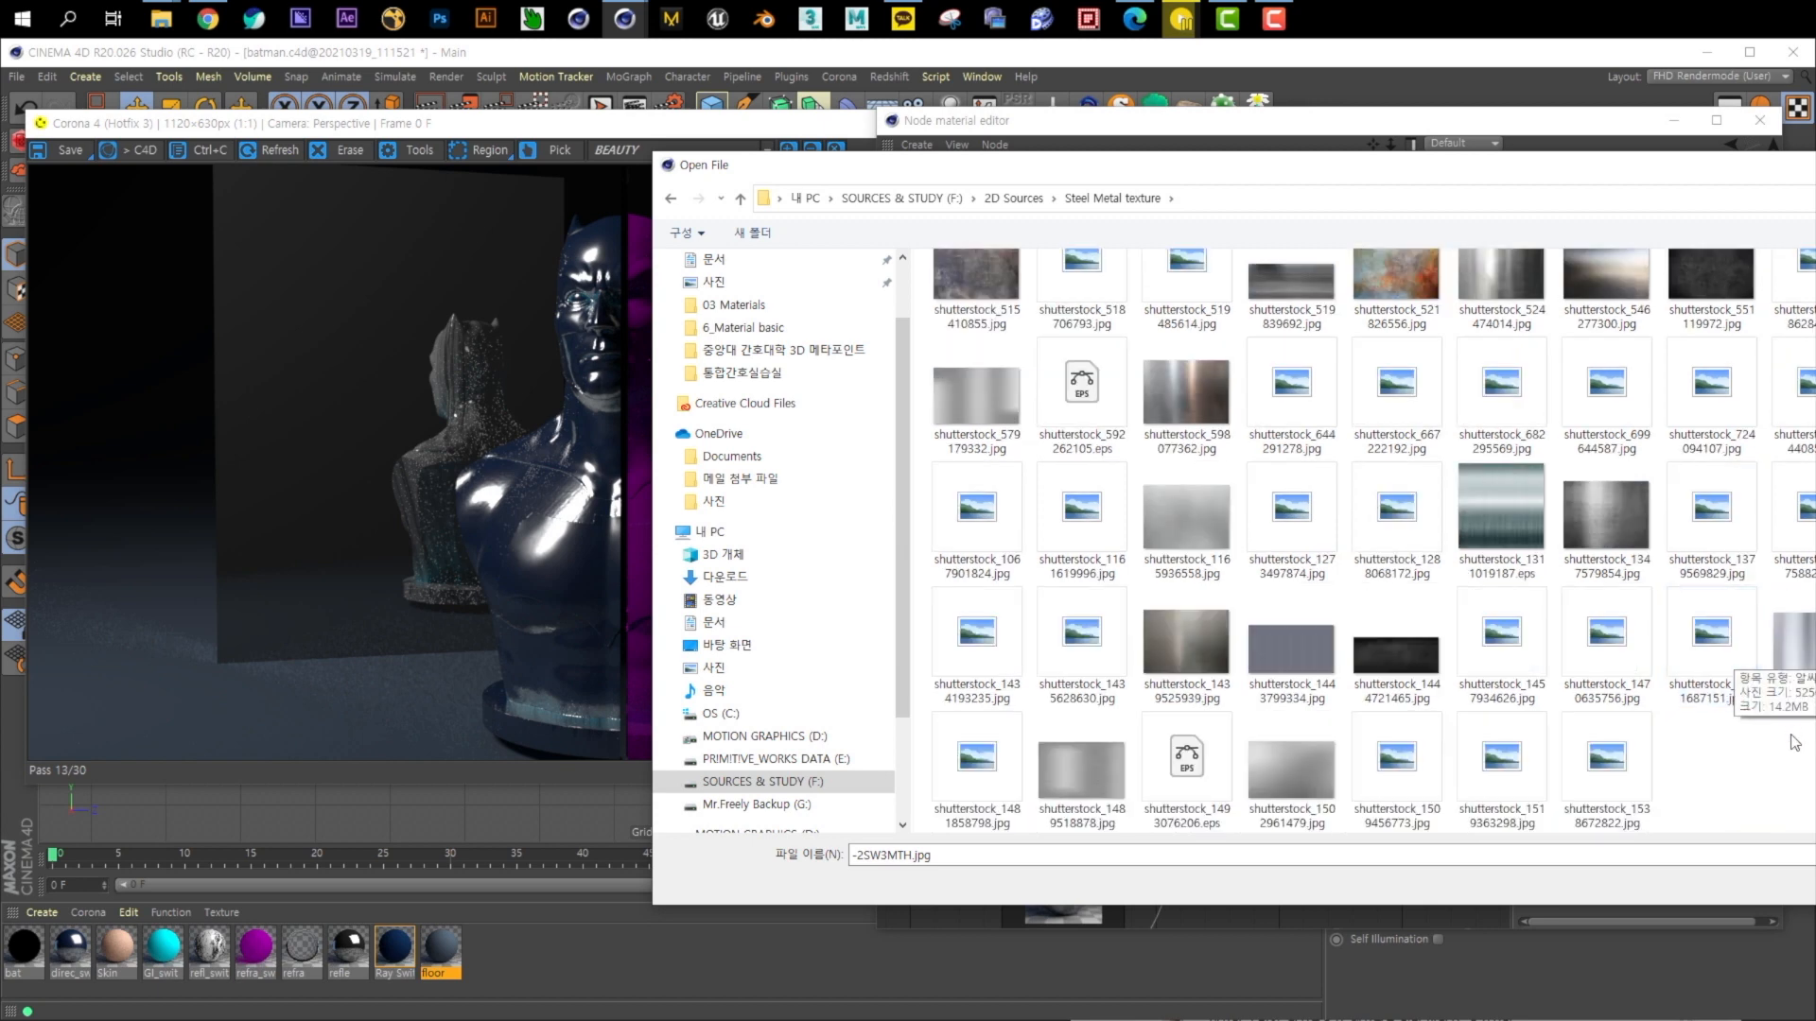
scroll(1800, 731, "up", 3)
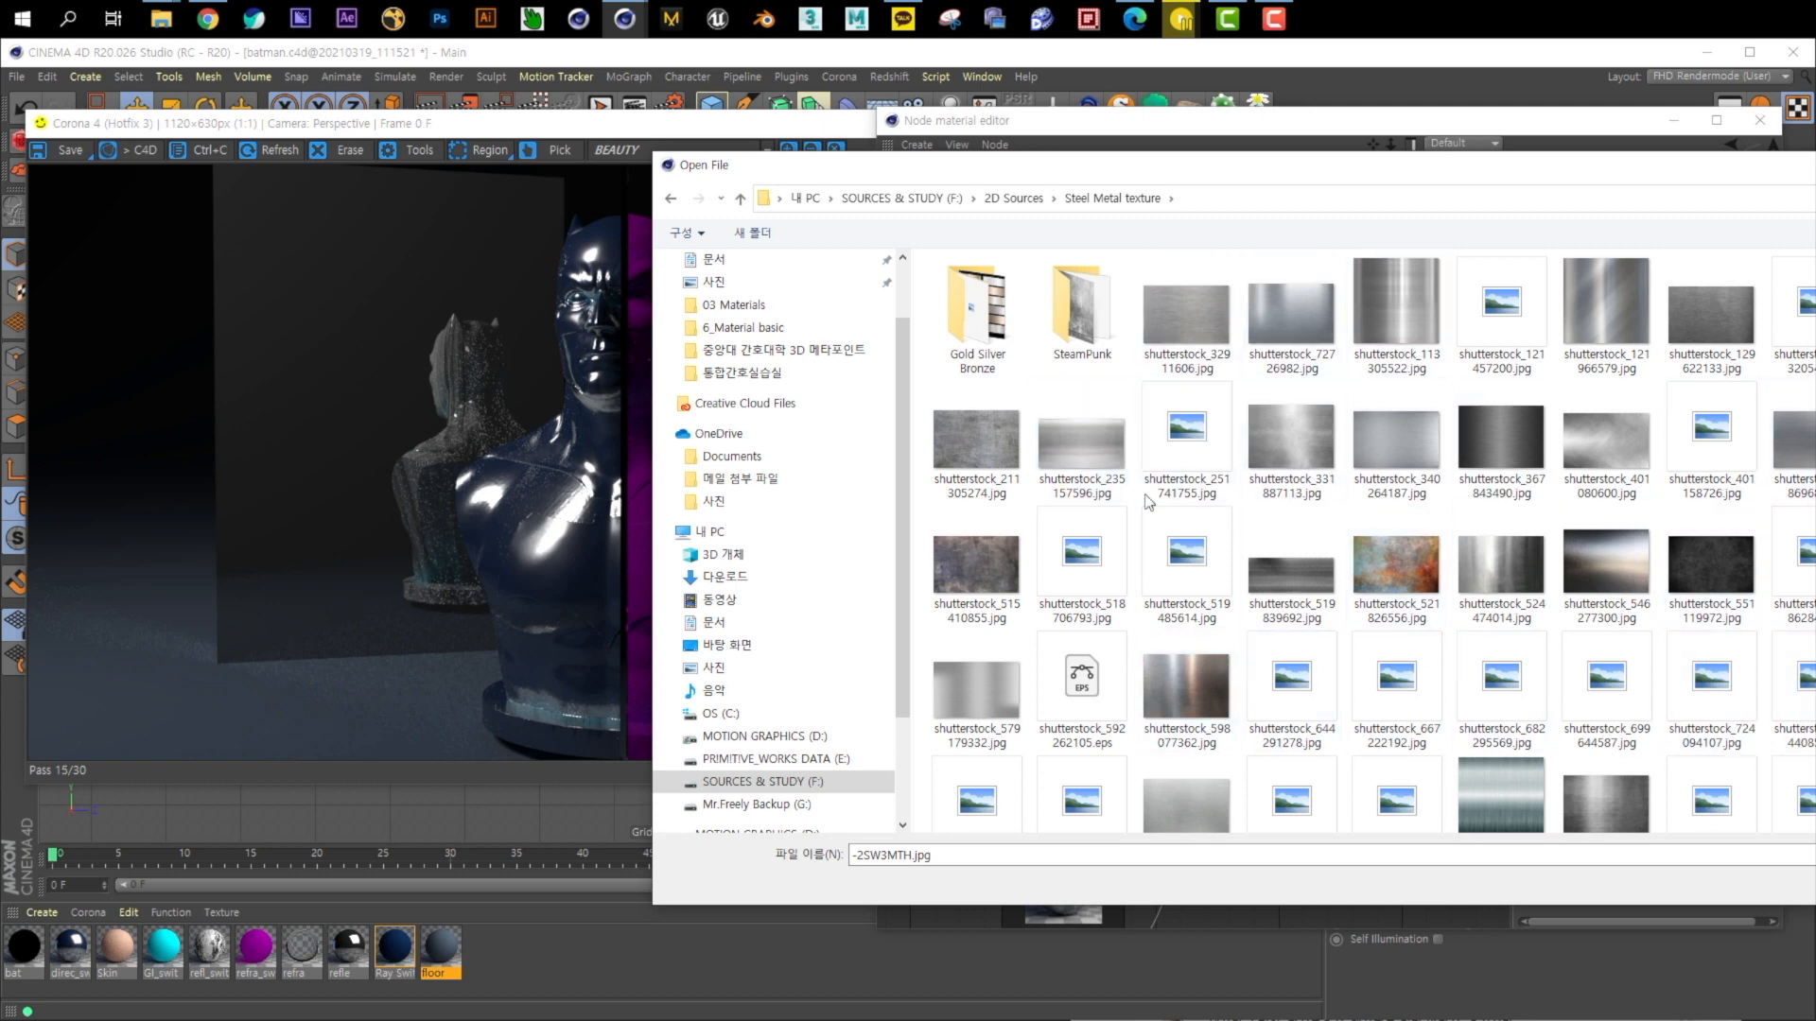
double_click(1551, 508)
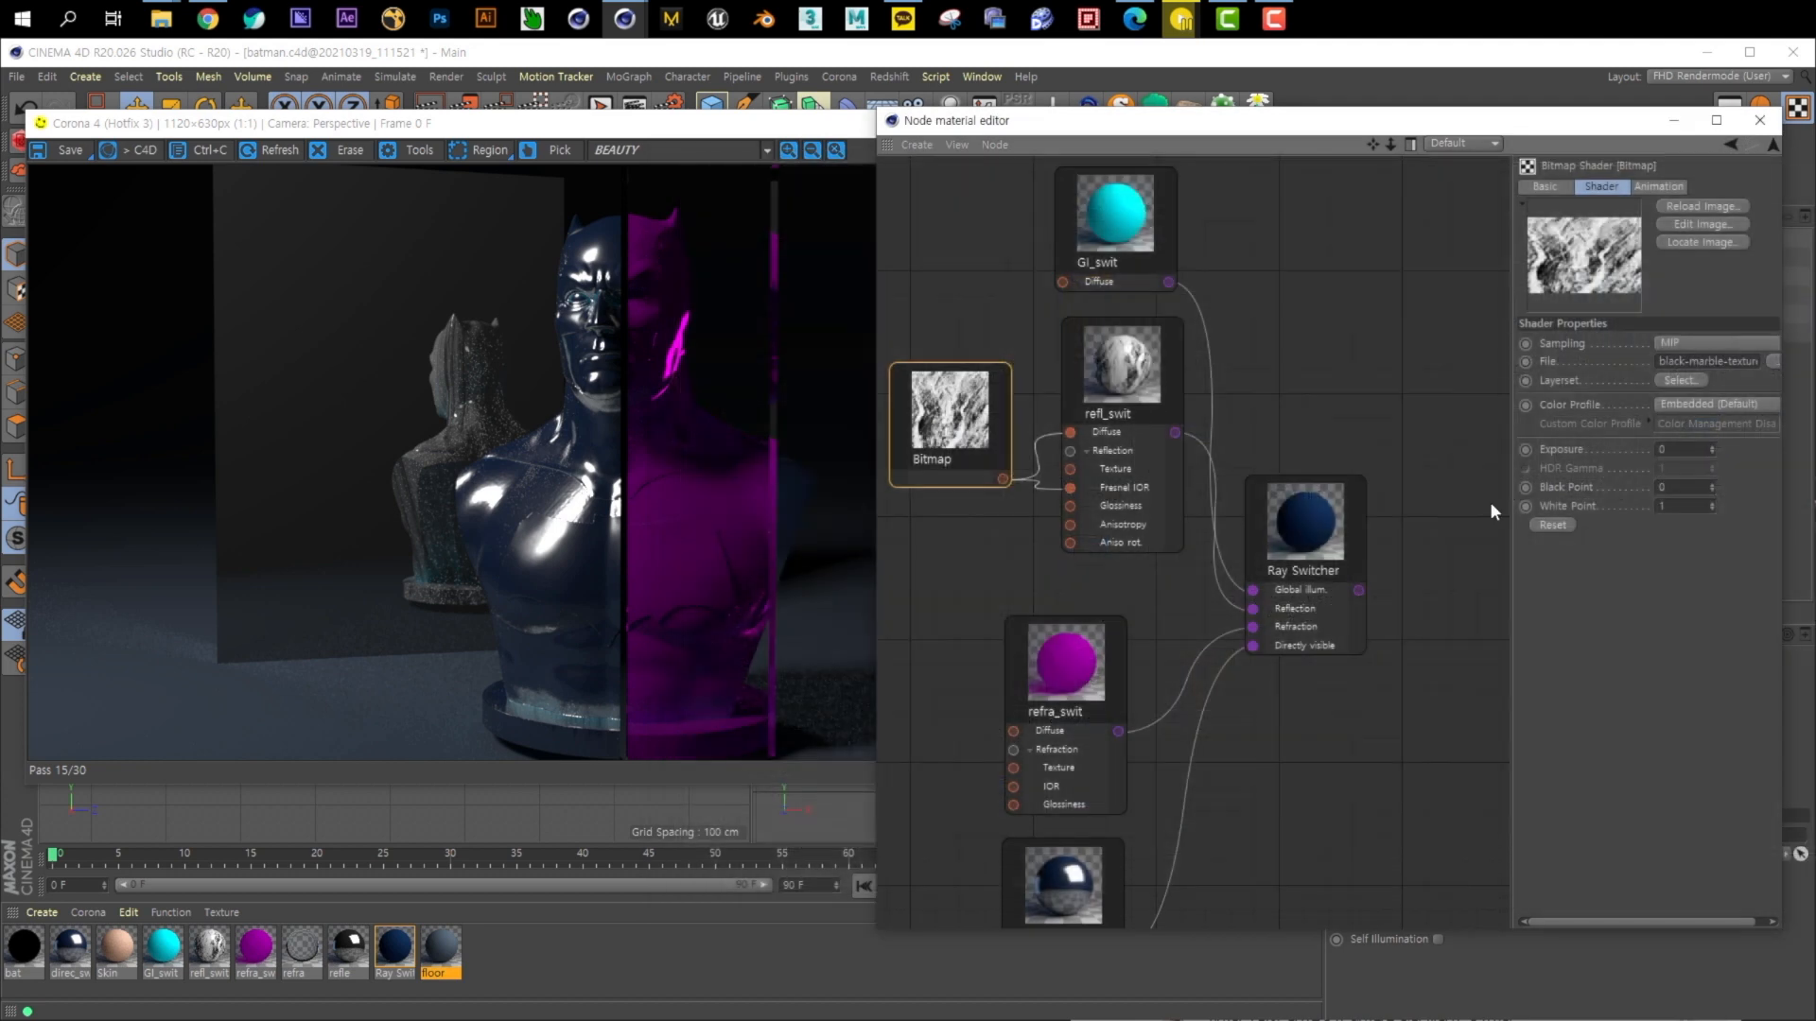
left_click(1795, 607)
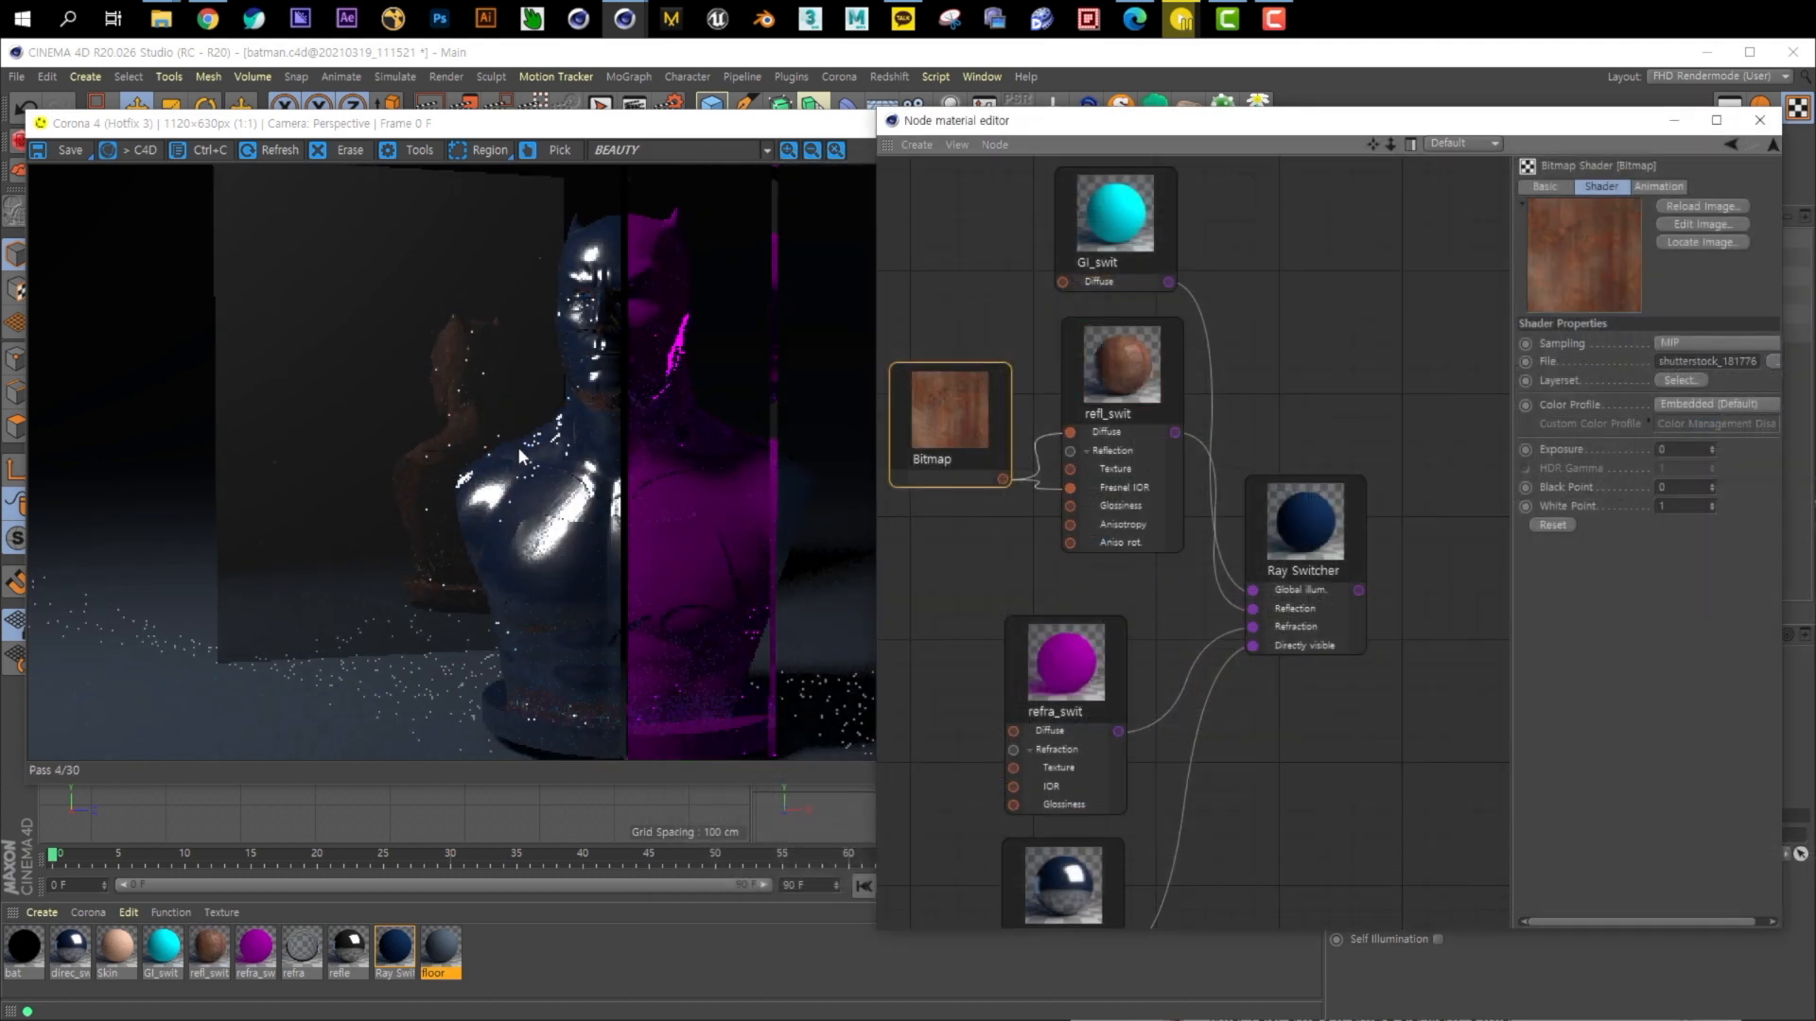
Move and rotate the refle panel behind the bust so that it reflects the bust in profile
left_click(530, 299)
left_click_drag(720, 125, 1127, 182)
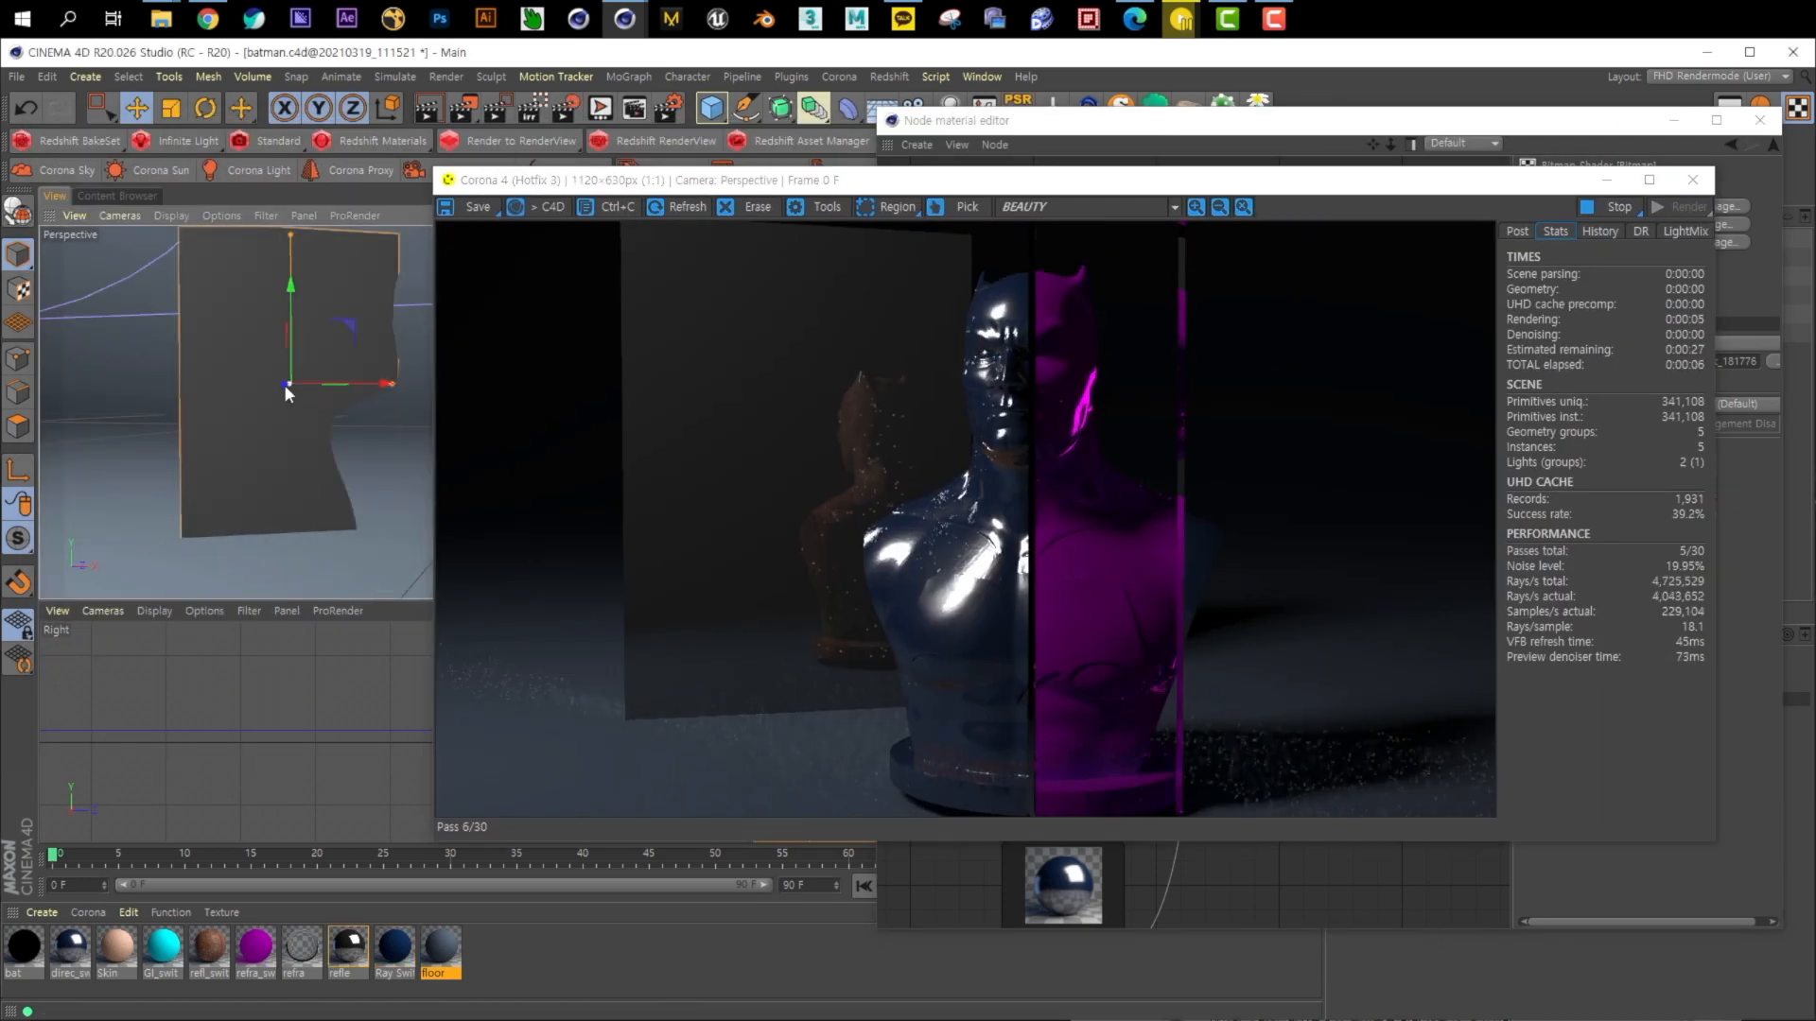
left_click_drag(280, 386, 332, 384)
key("r")
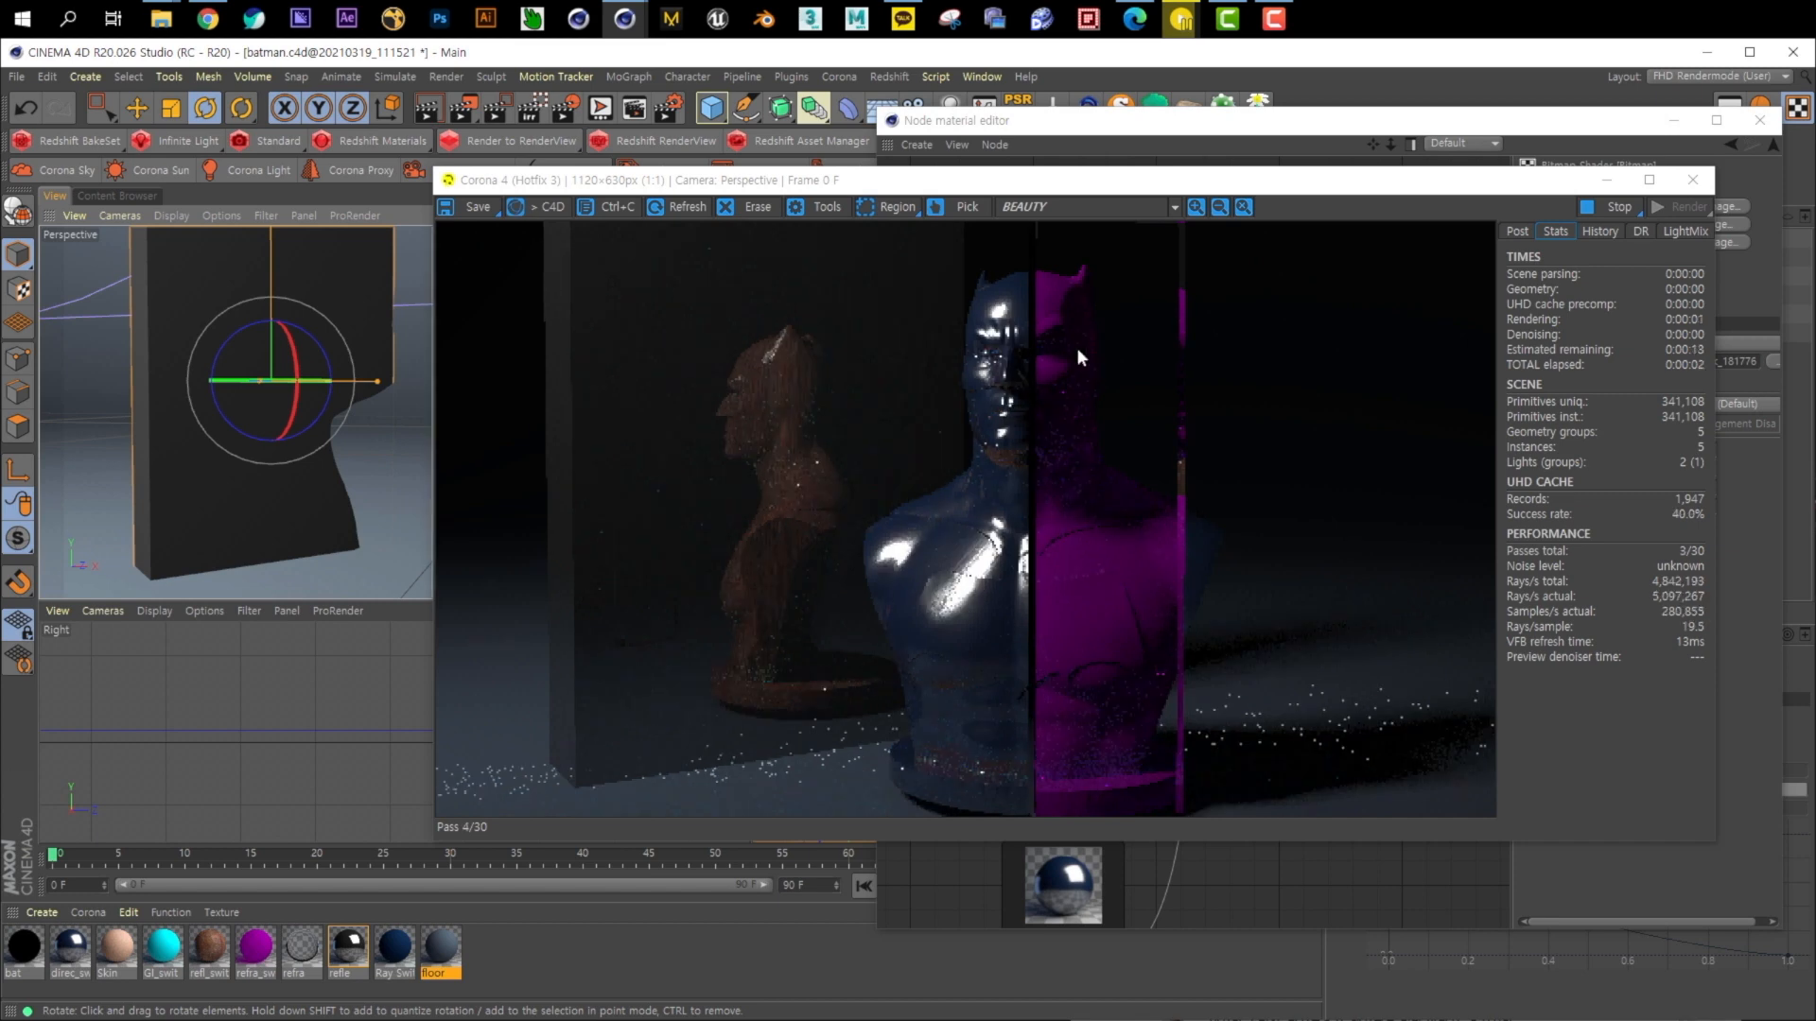
Open the refle panel's material and set its Diffuse color to hue 184°, saturation 50% and value 38%
left_click_drag(991, 186, 958, 460)
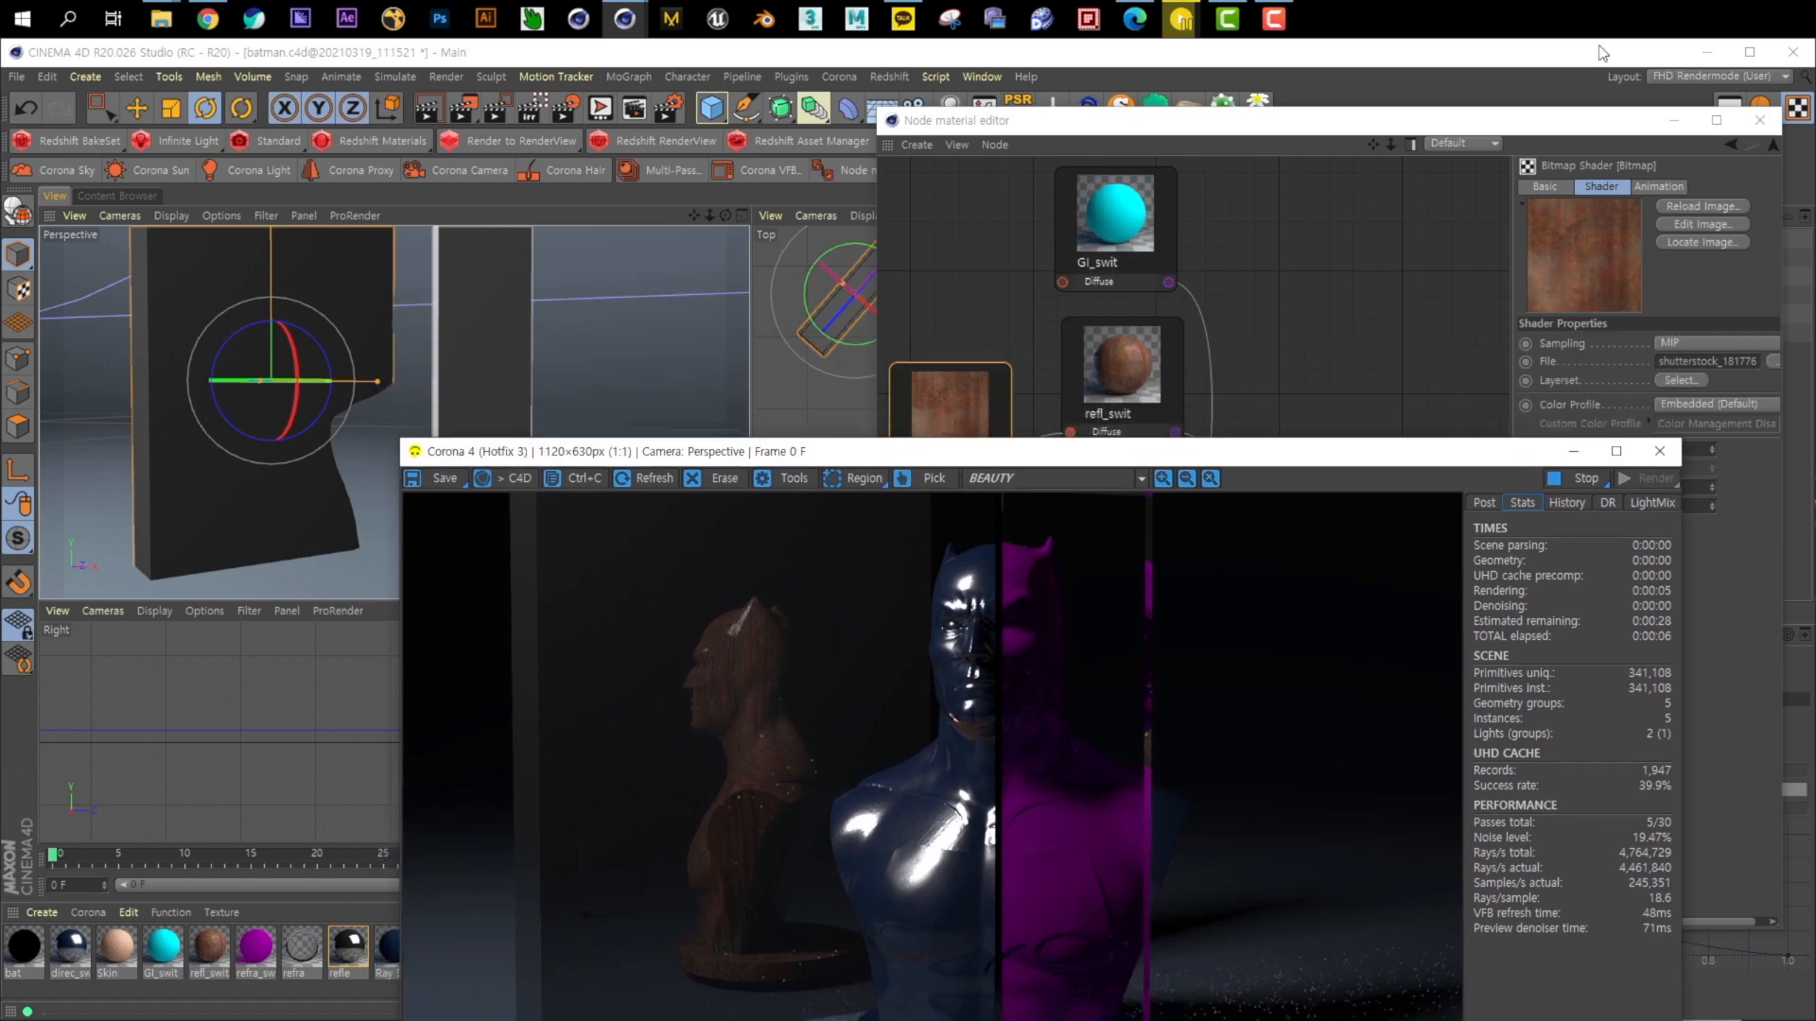
left_click_drag(1515, 121, 1519, 471)
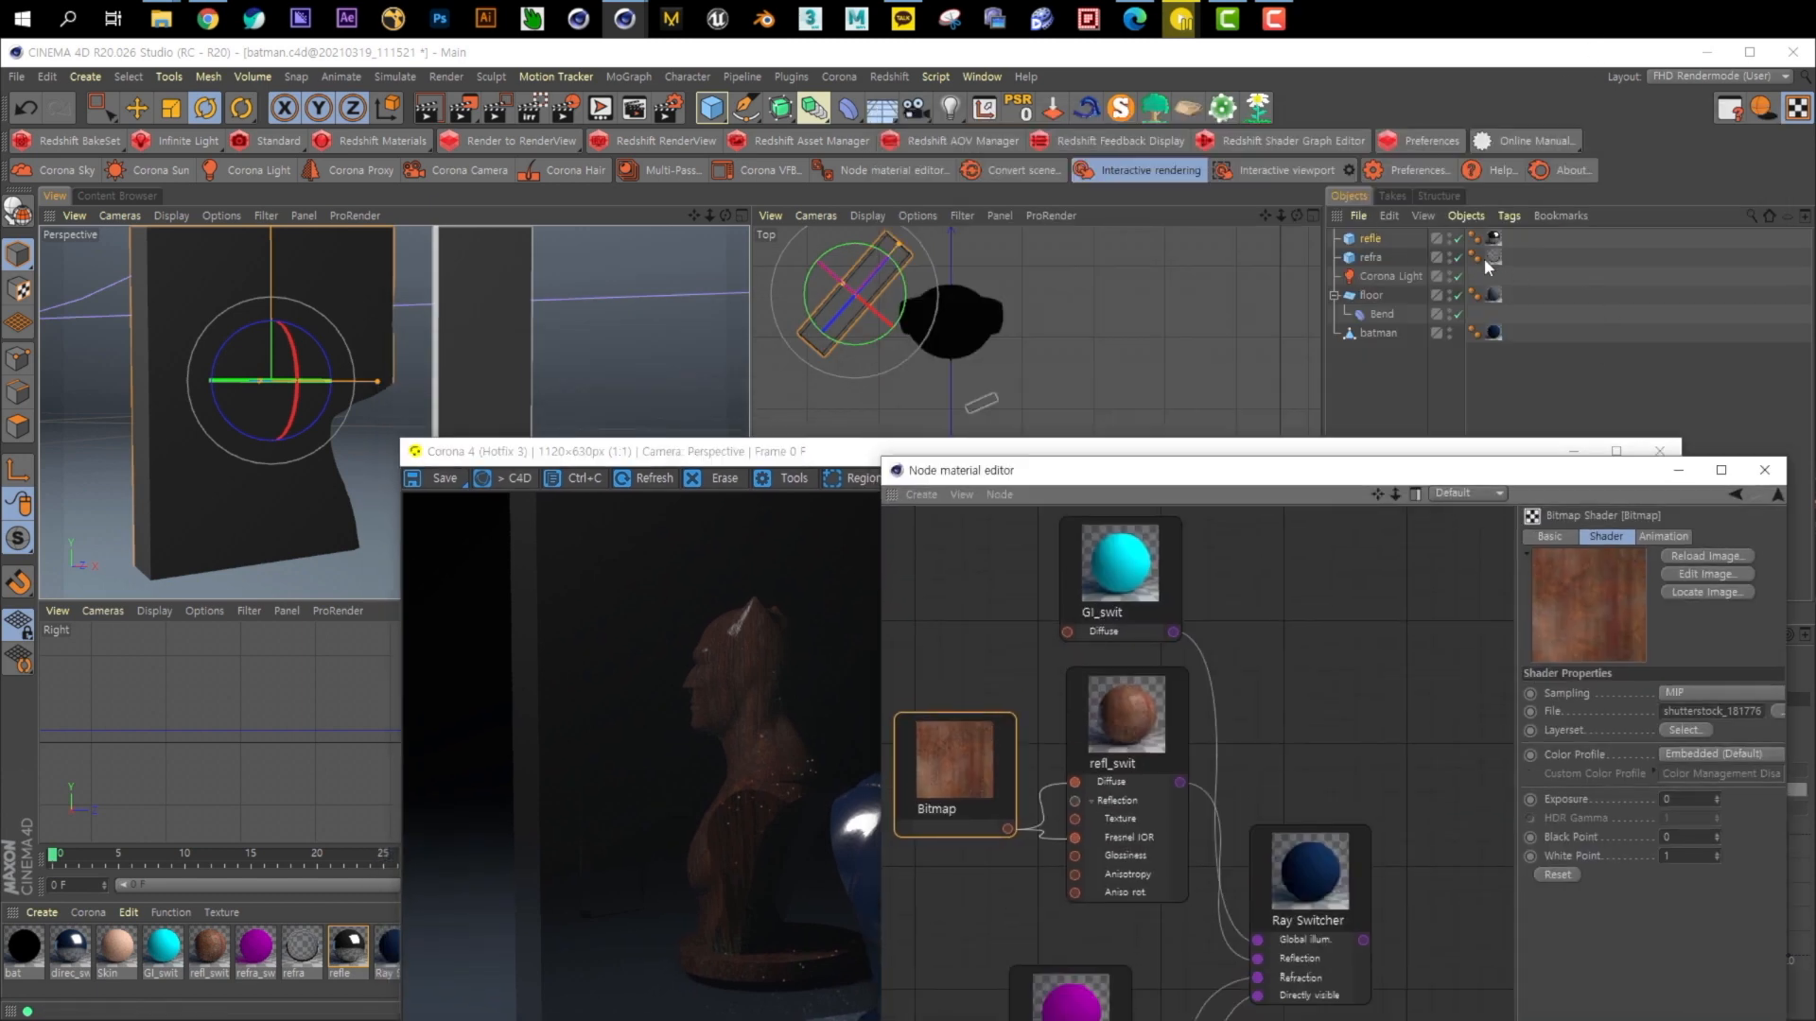
left_click(1493, 238)
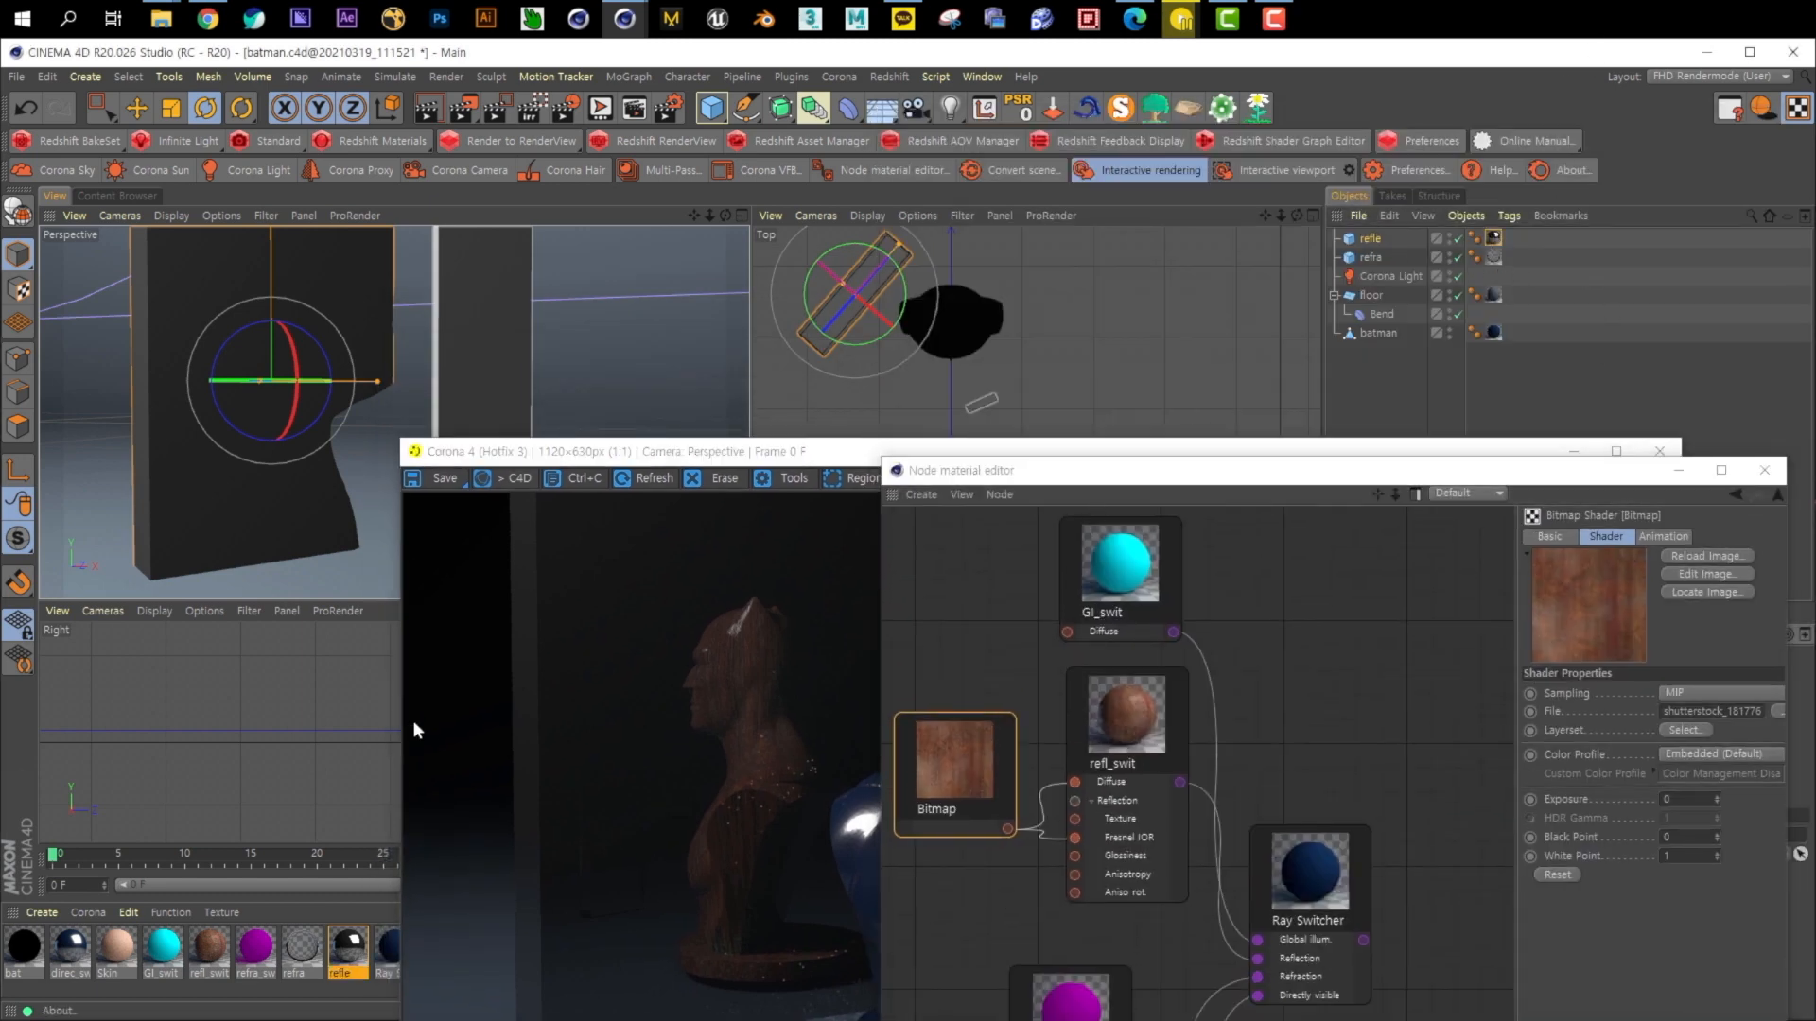
double_click(342, 946)
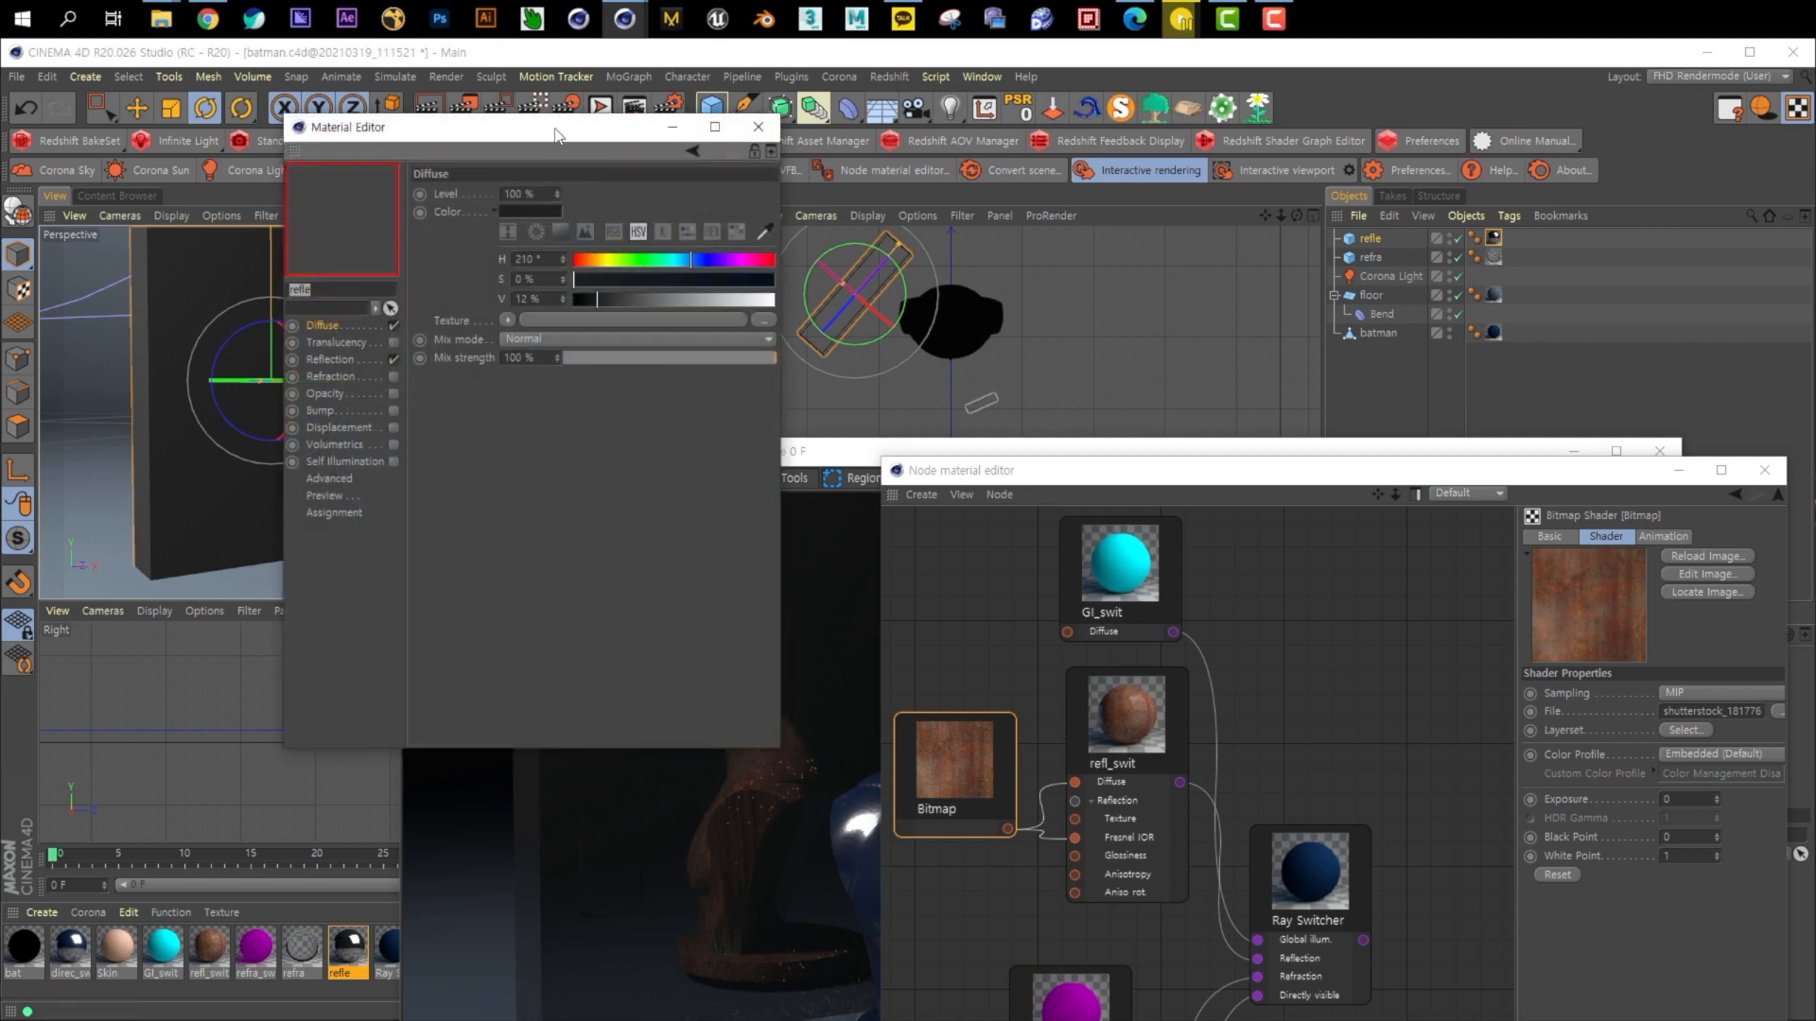
left_click_drag(553, 135, 1329, 157)
left_click_drag(1445, 287, 1420, 284)
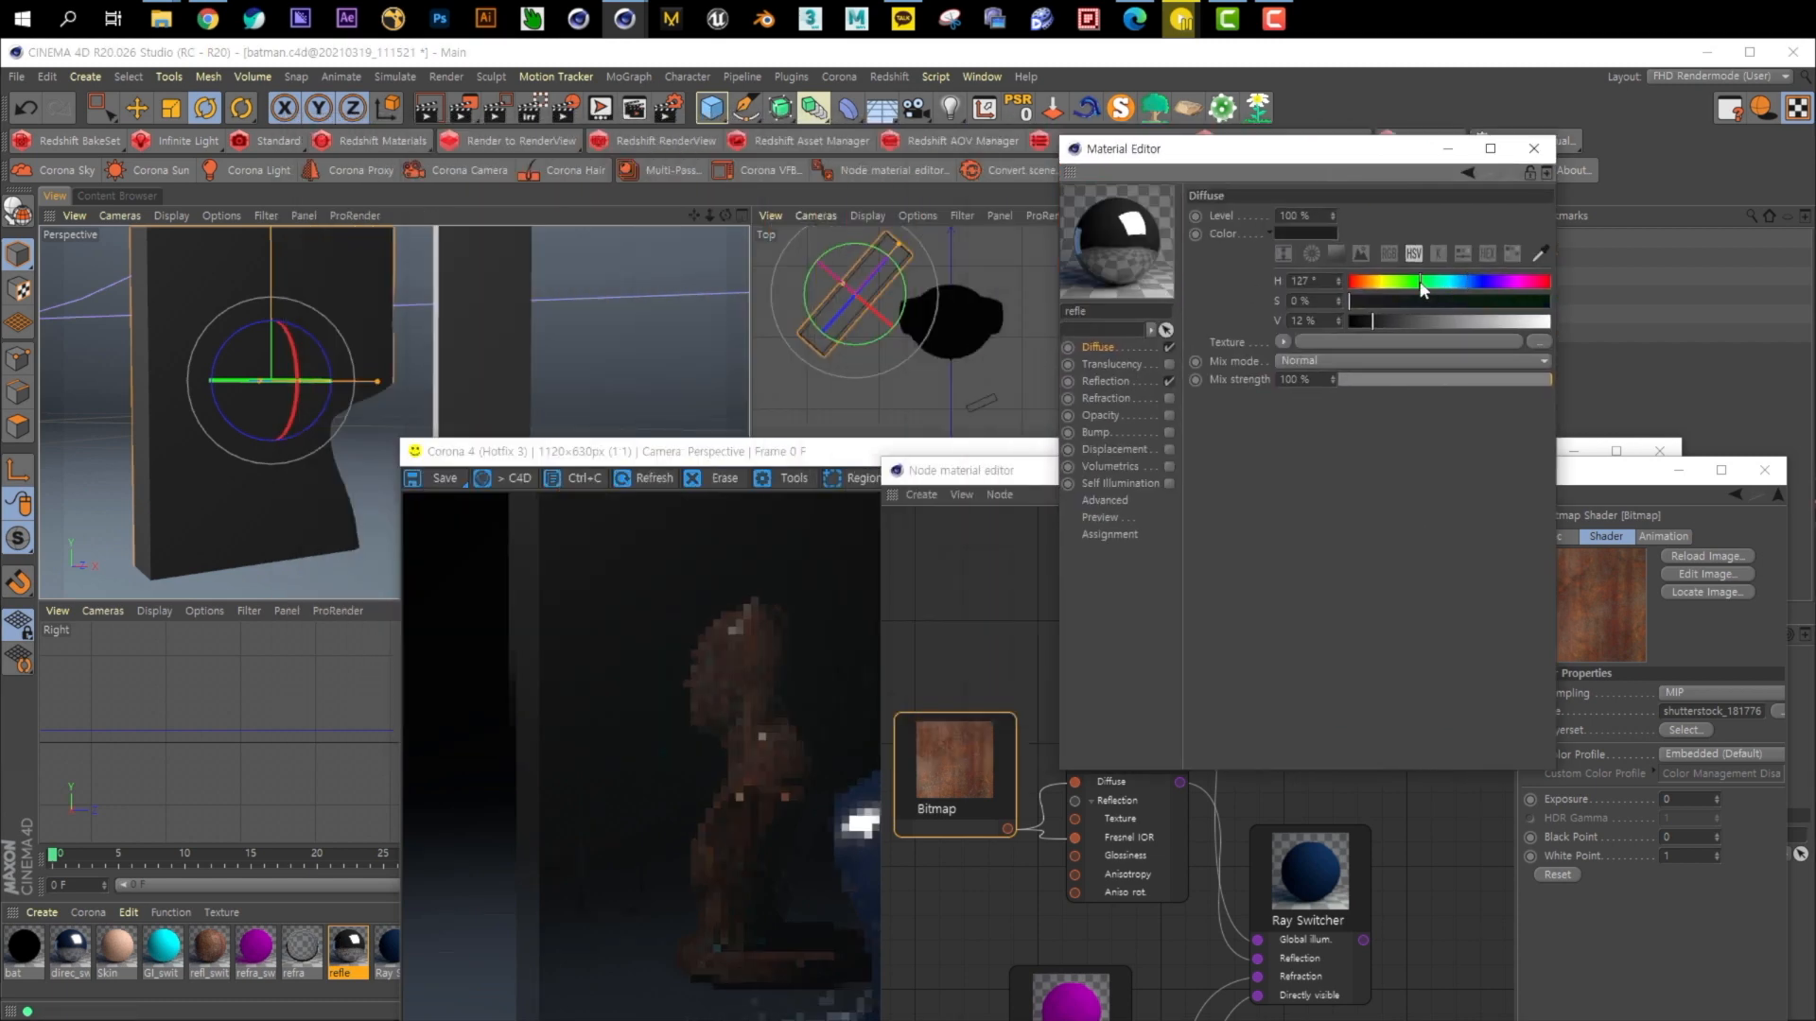
left_click(1425, 319)
left_click(1451, 302)
left_click(1454, 282)
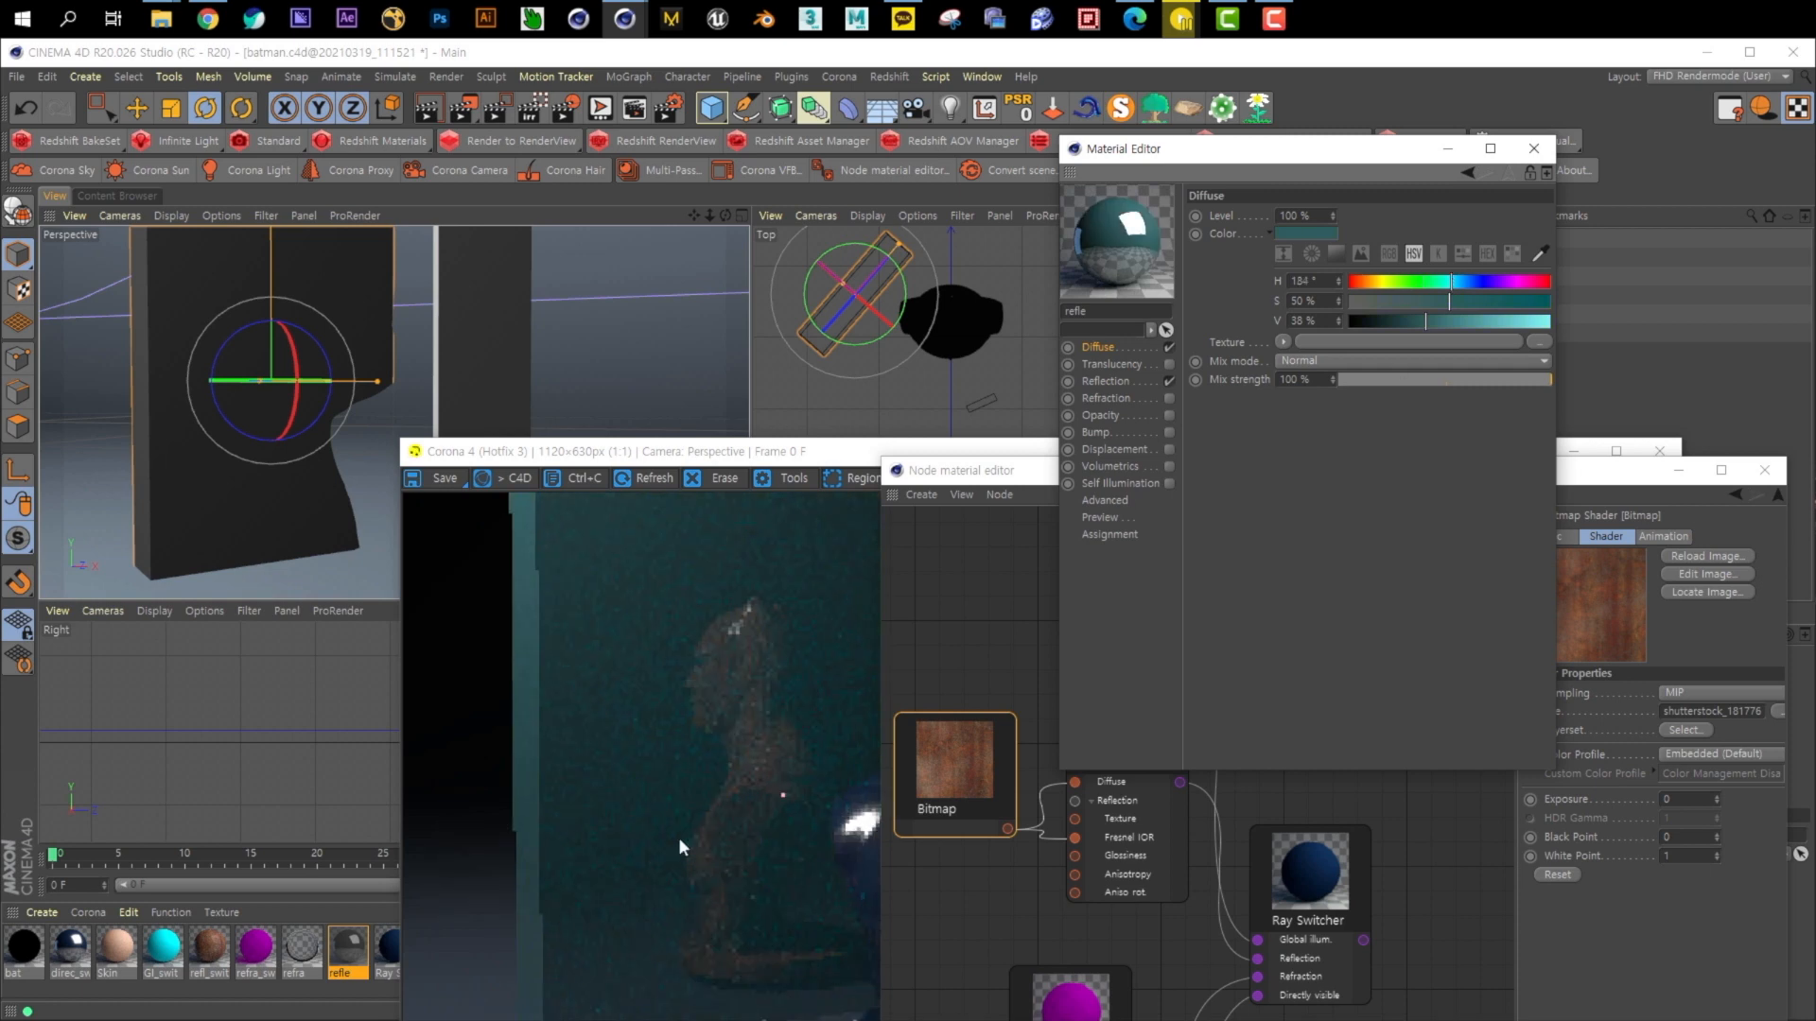
Set the refle material's Diffuse value to 0% and place the render view and node material editor side by side
left_click_drag(1361, 320, 1297, 323)
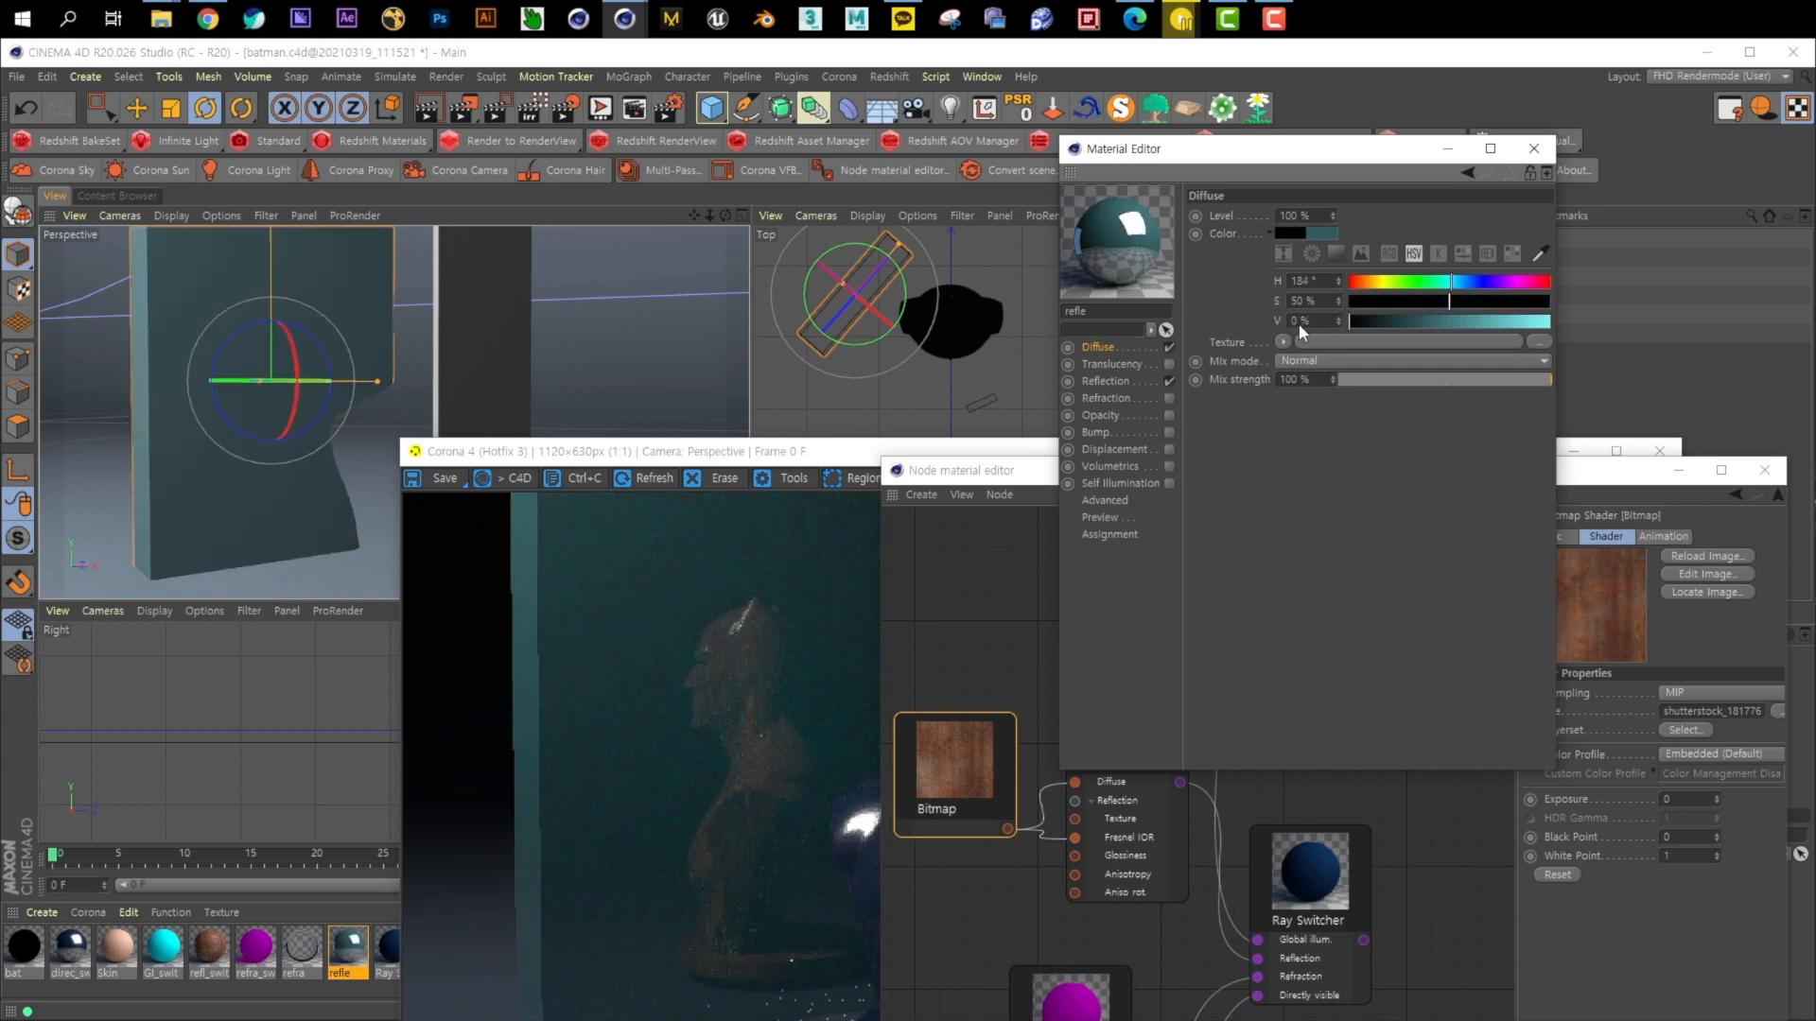
left_click(1535, 149)
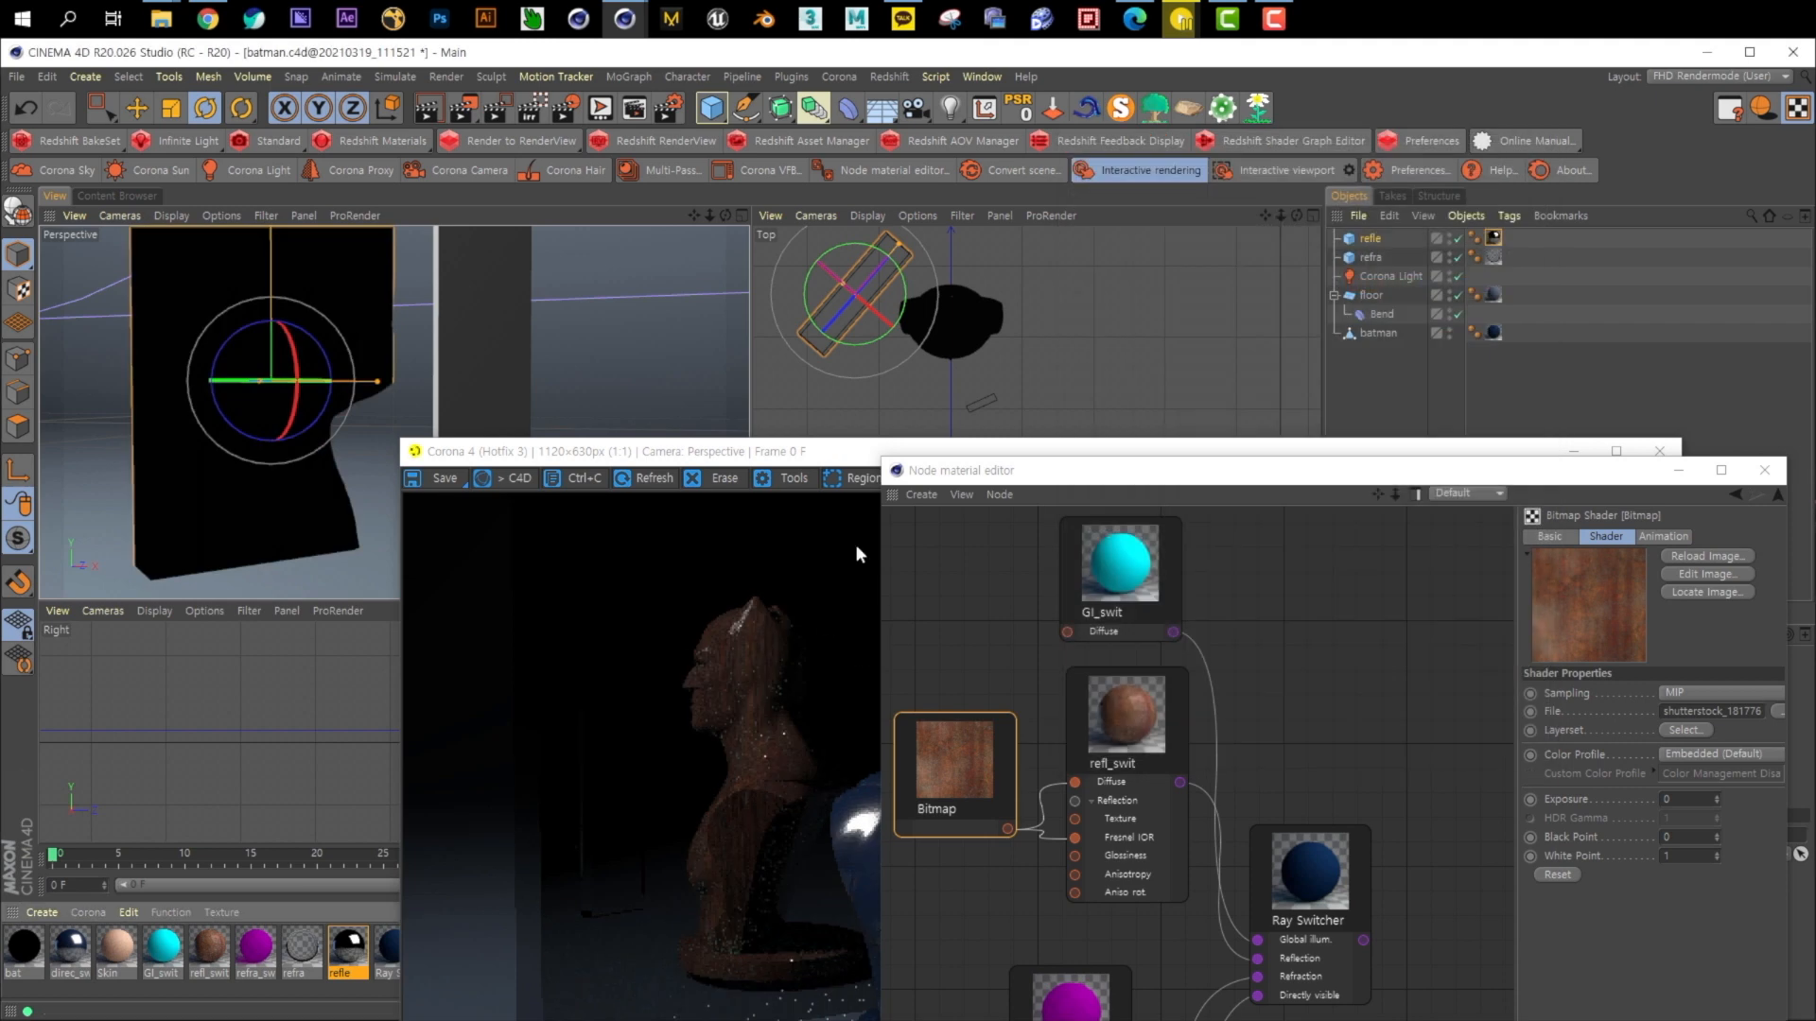
left_click_drag(834, 458, 840, 289)
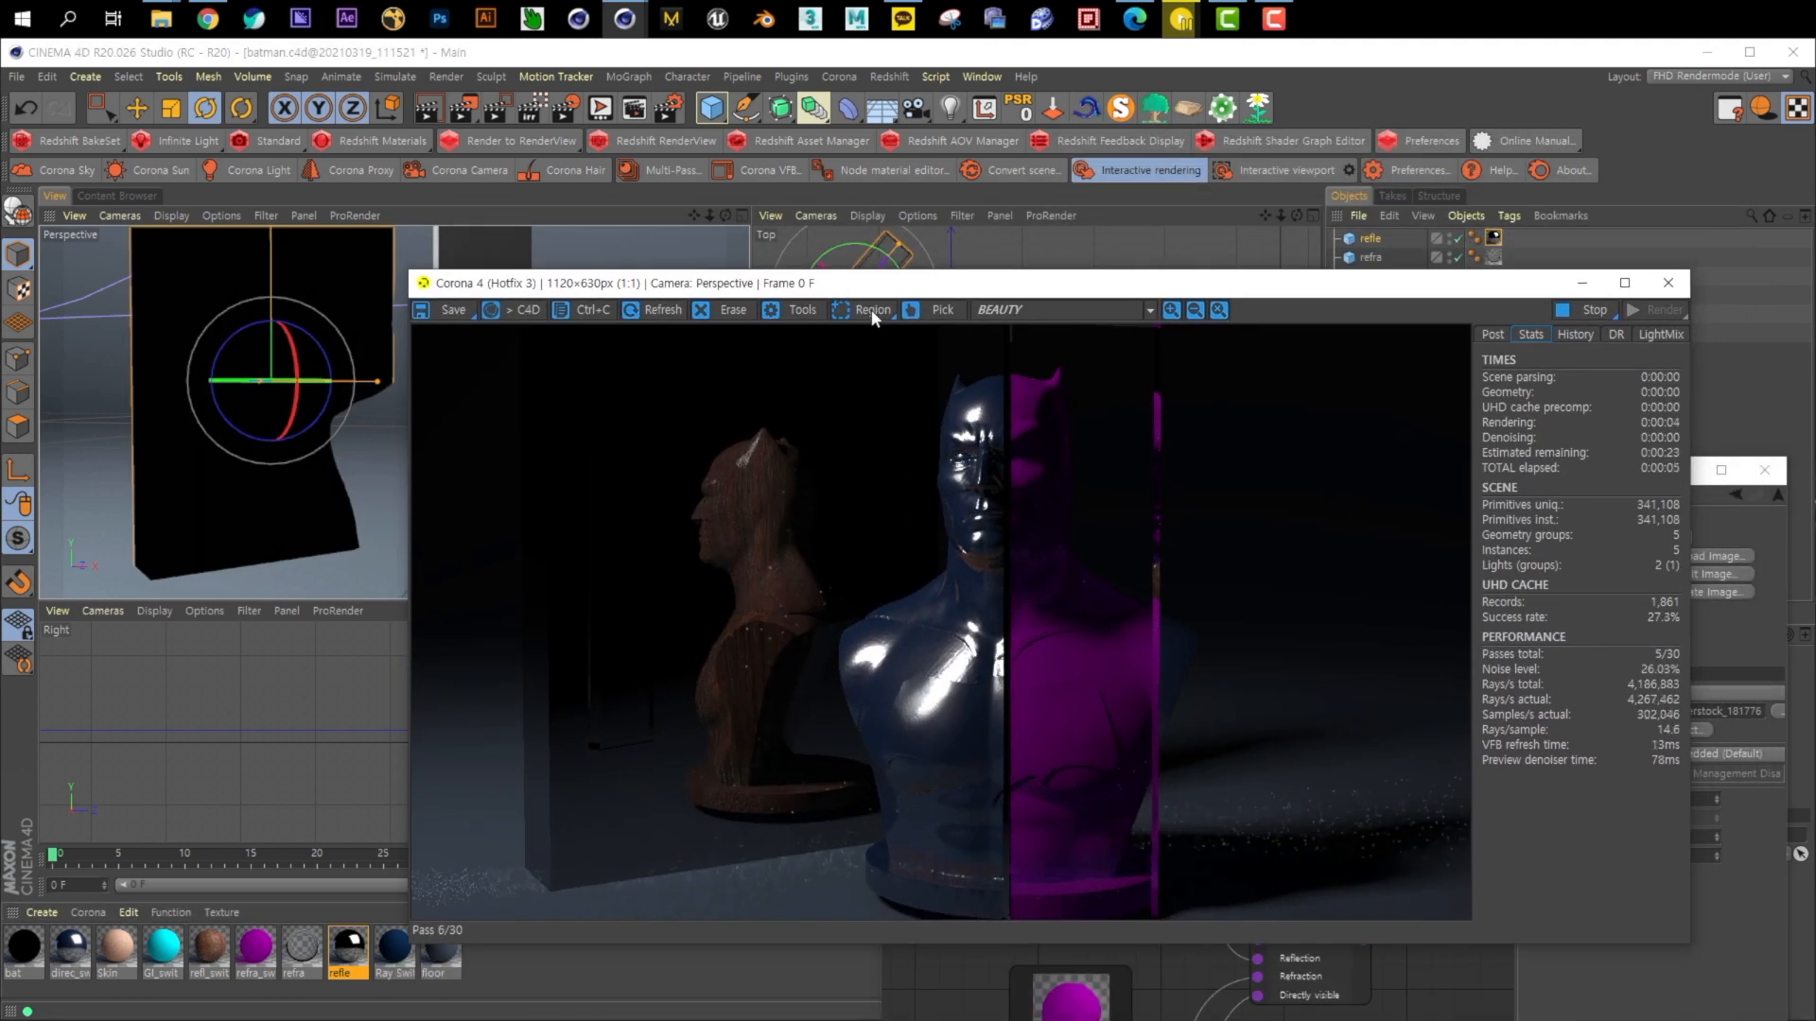
left_click_drag(878, 289, 821, 195)
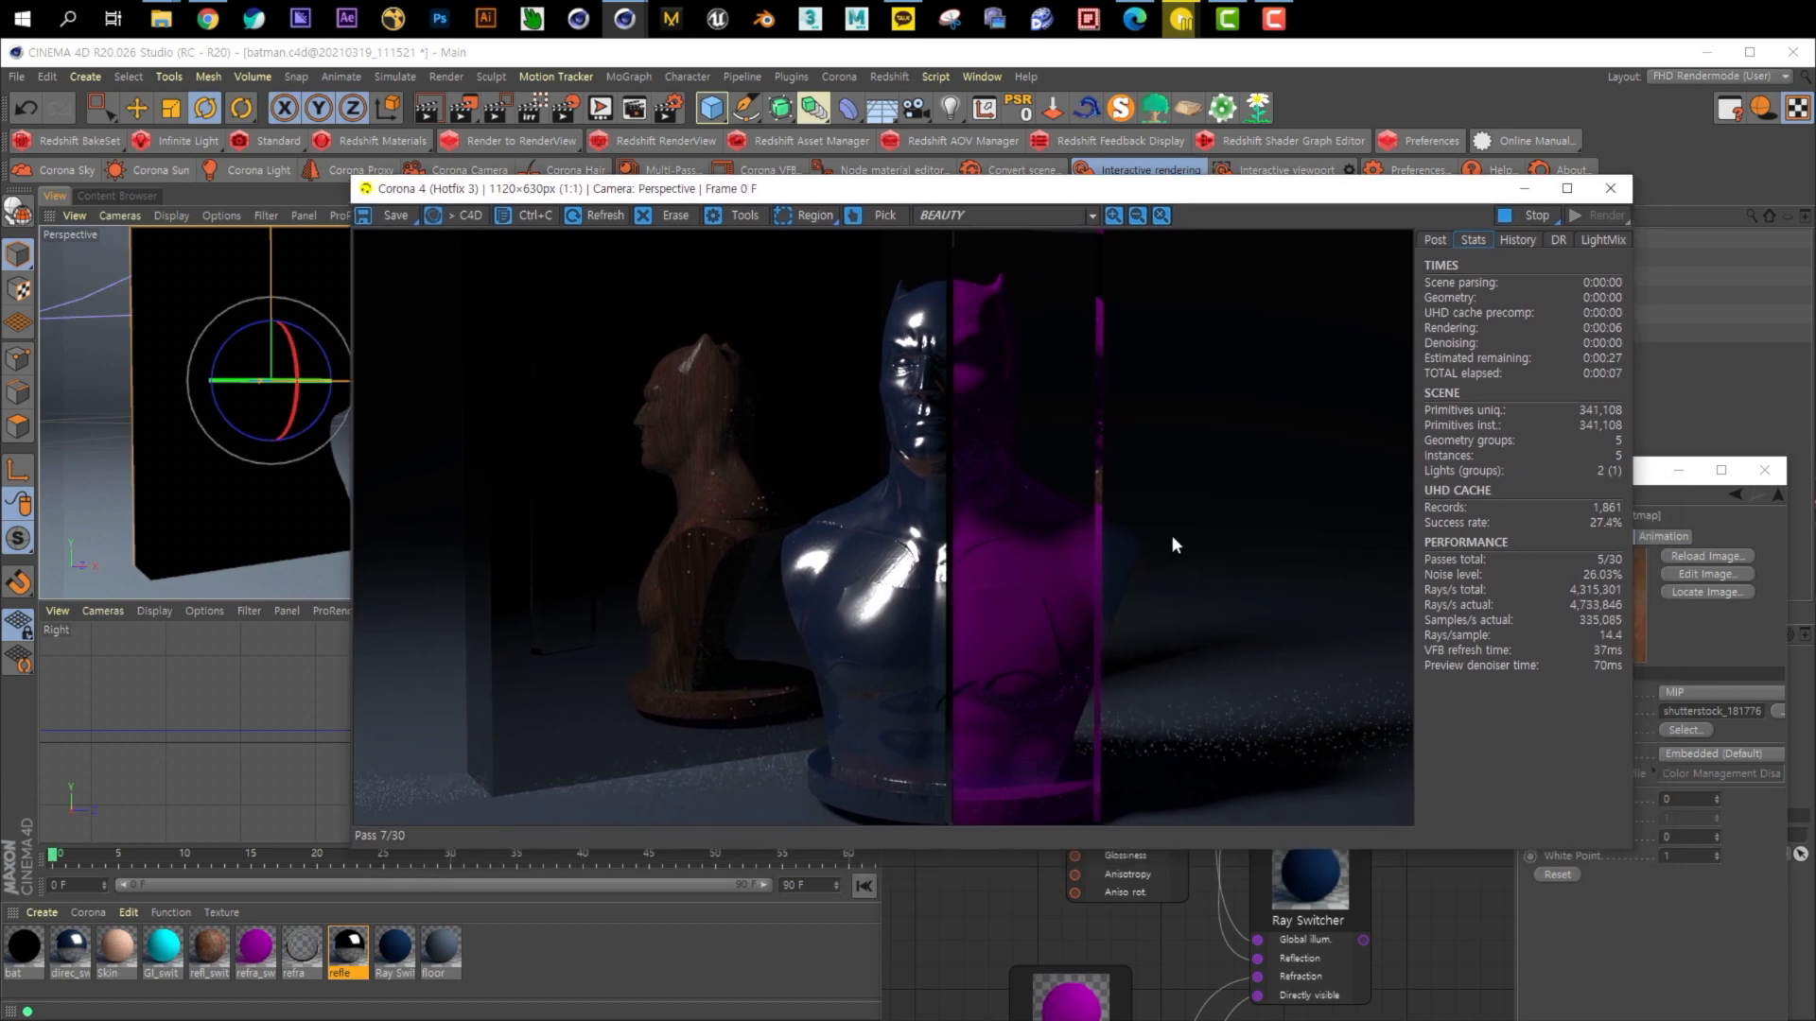
left_click_drag(1189, 200, 908, 171)
left_click_drag(1419, 468, 1420, 135)
Load a light wood-grain image from the wood texture folder into direc_swit's Diffuse texture
left_click(1325, 535)
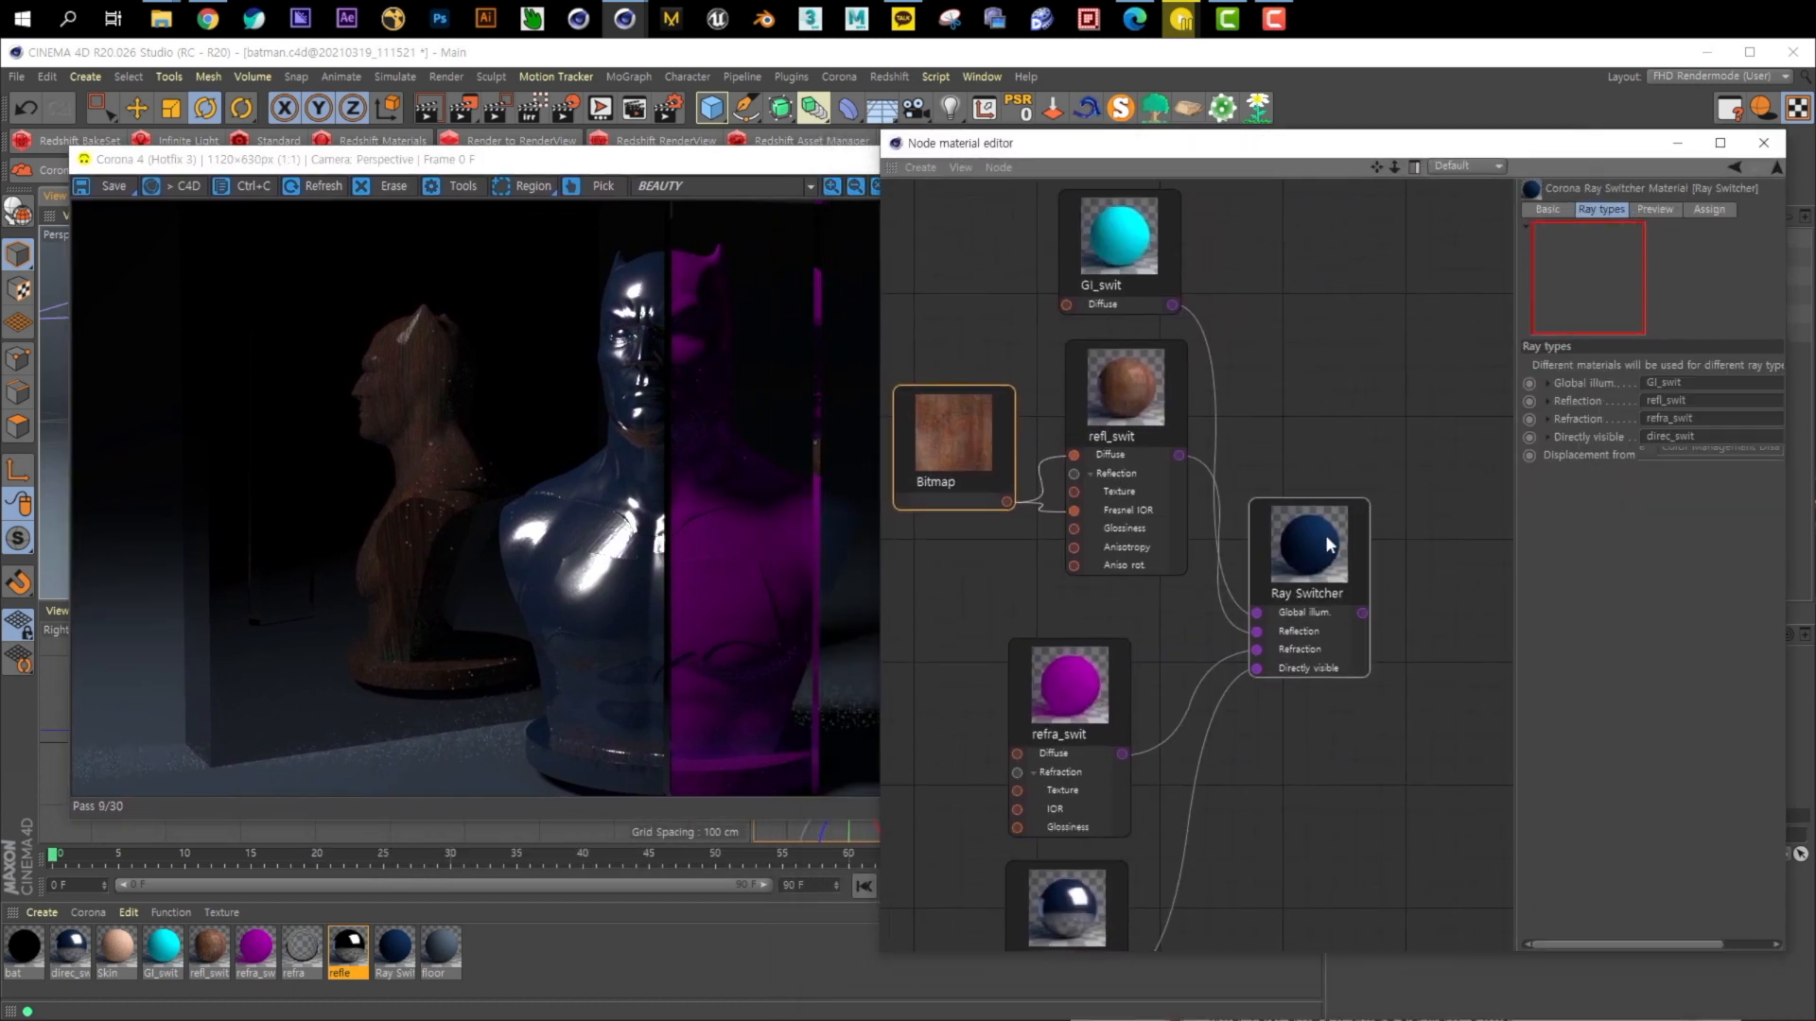
left_click(1040, 908)
left_click(1761, 509)
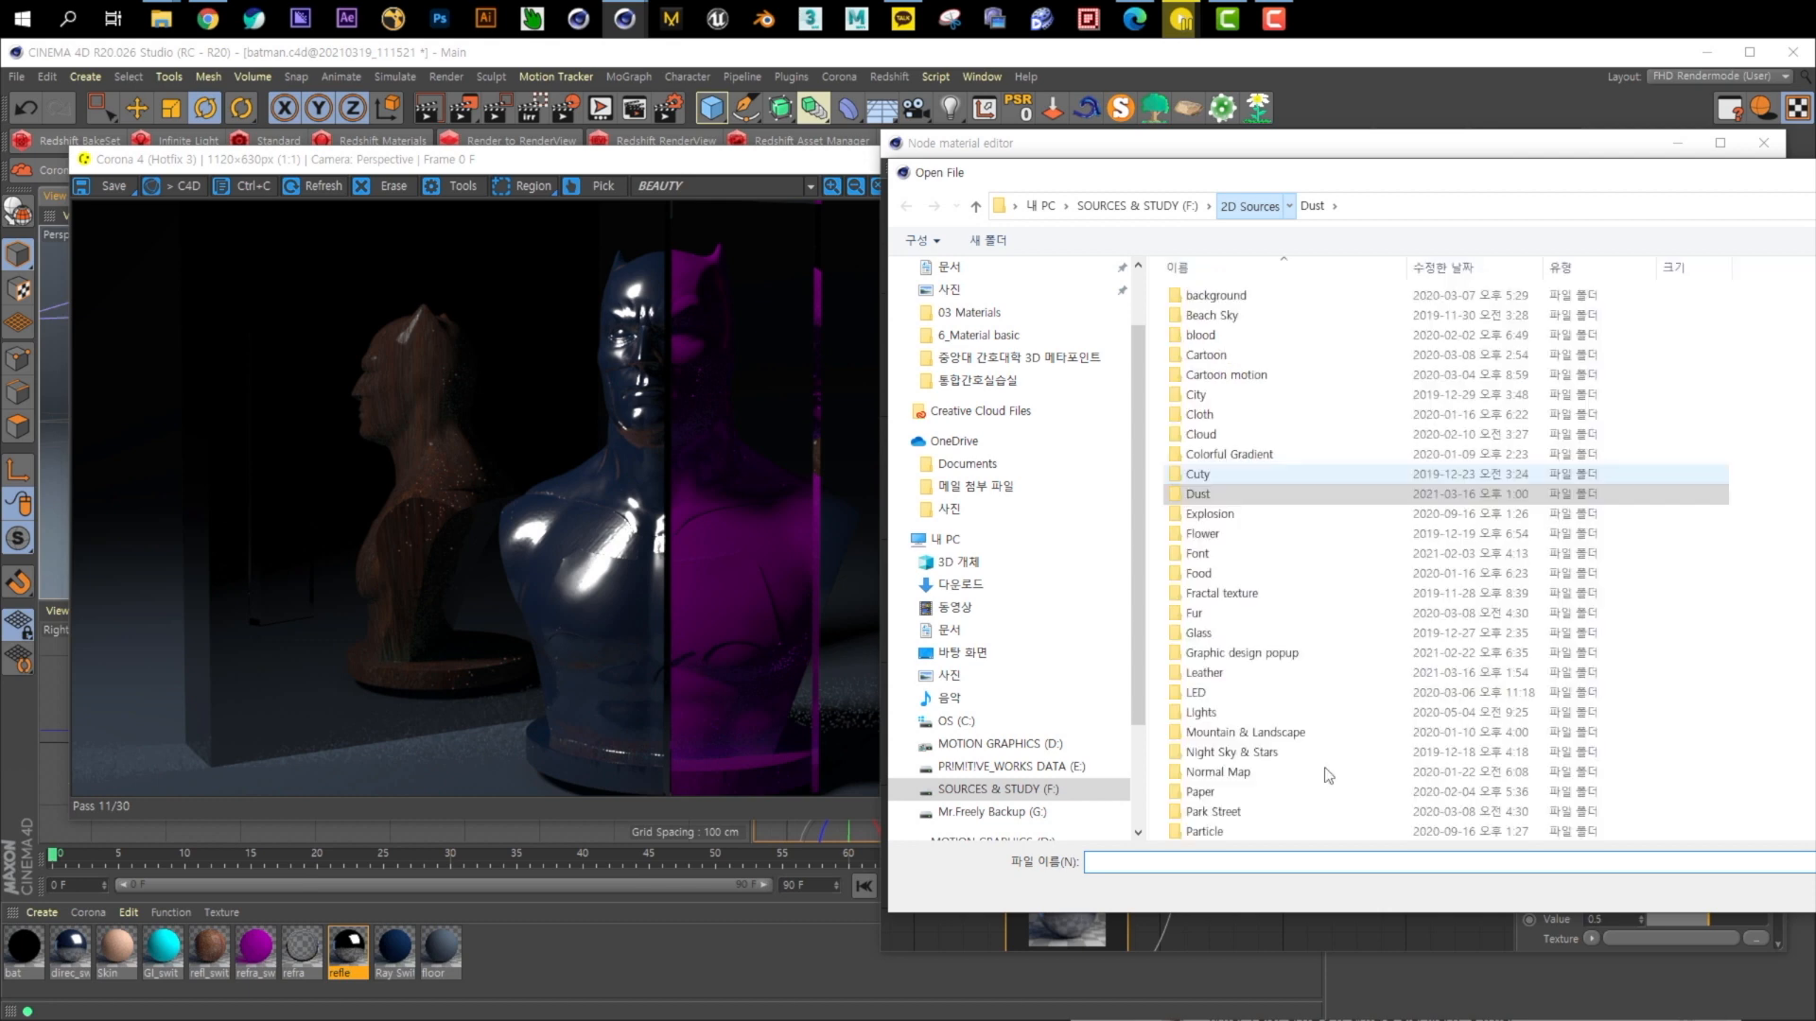
scroll(1318, 823, "down", 3)
double_click(1258, 831)
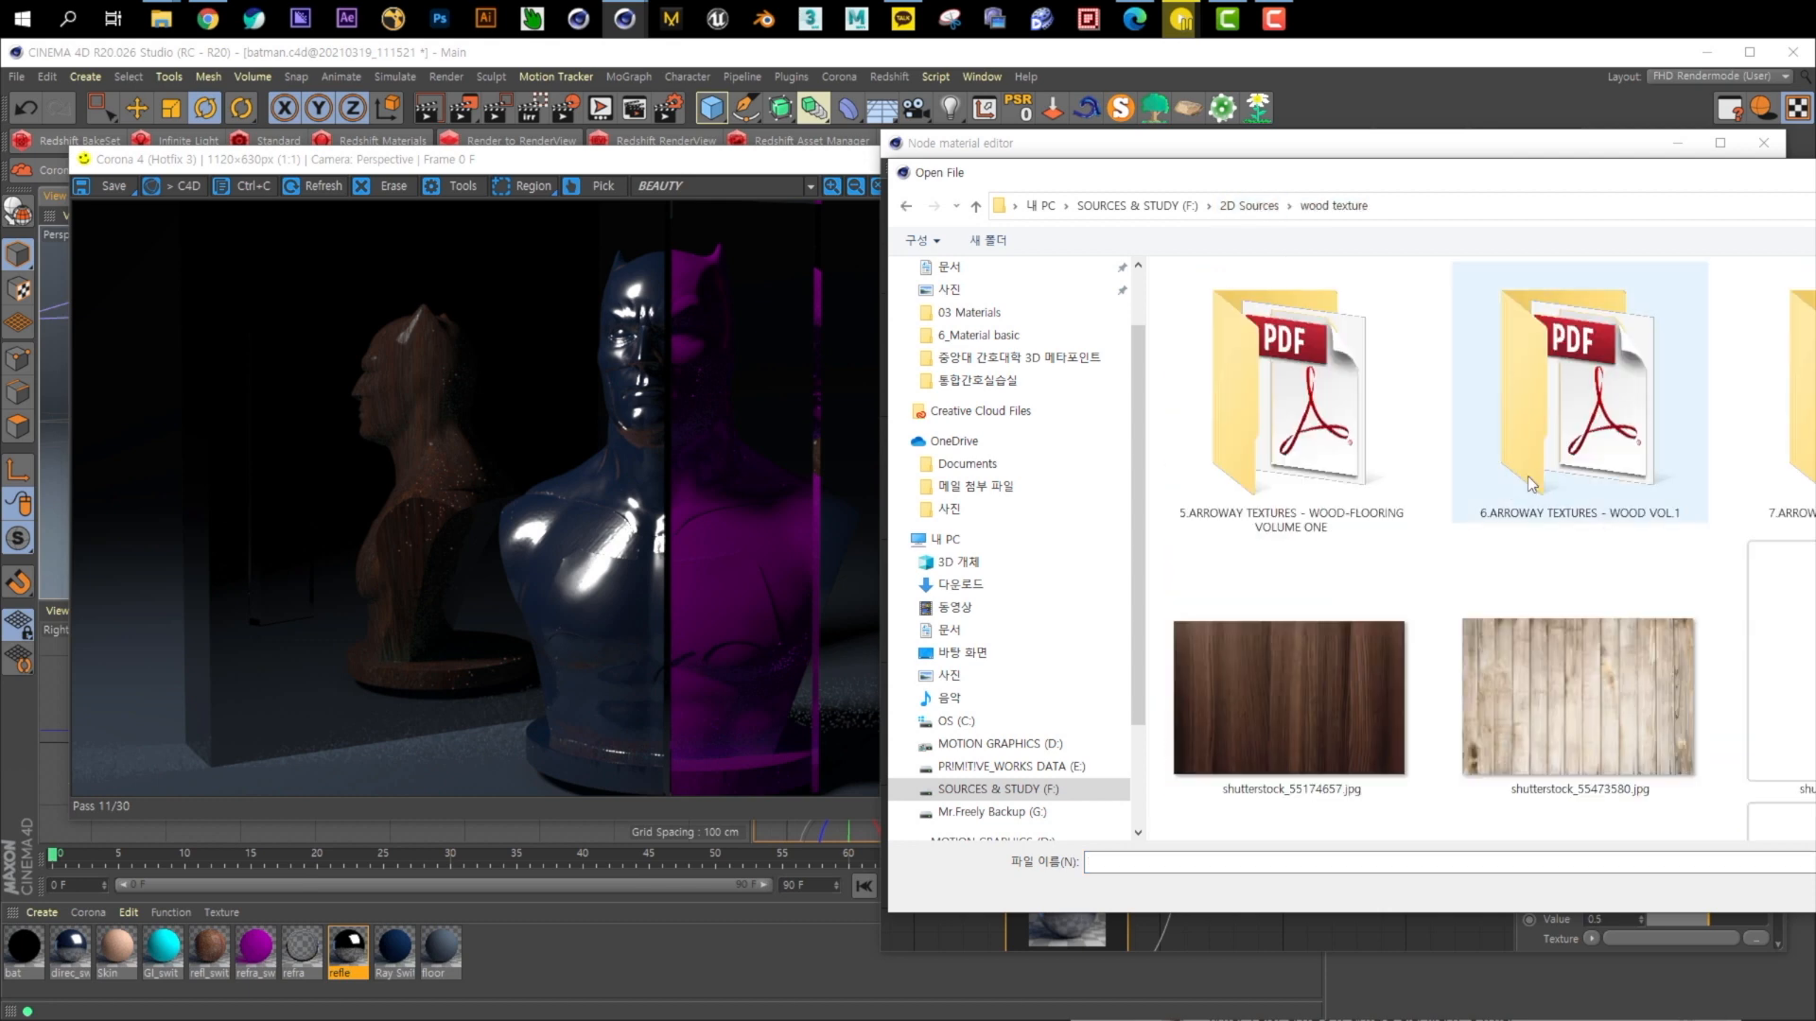
scroll(1654, 747, "down", 4)
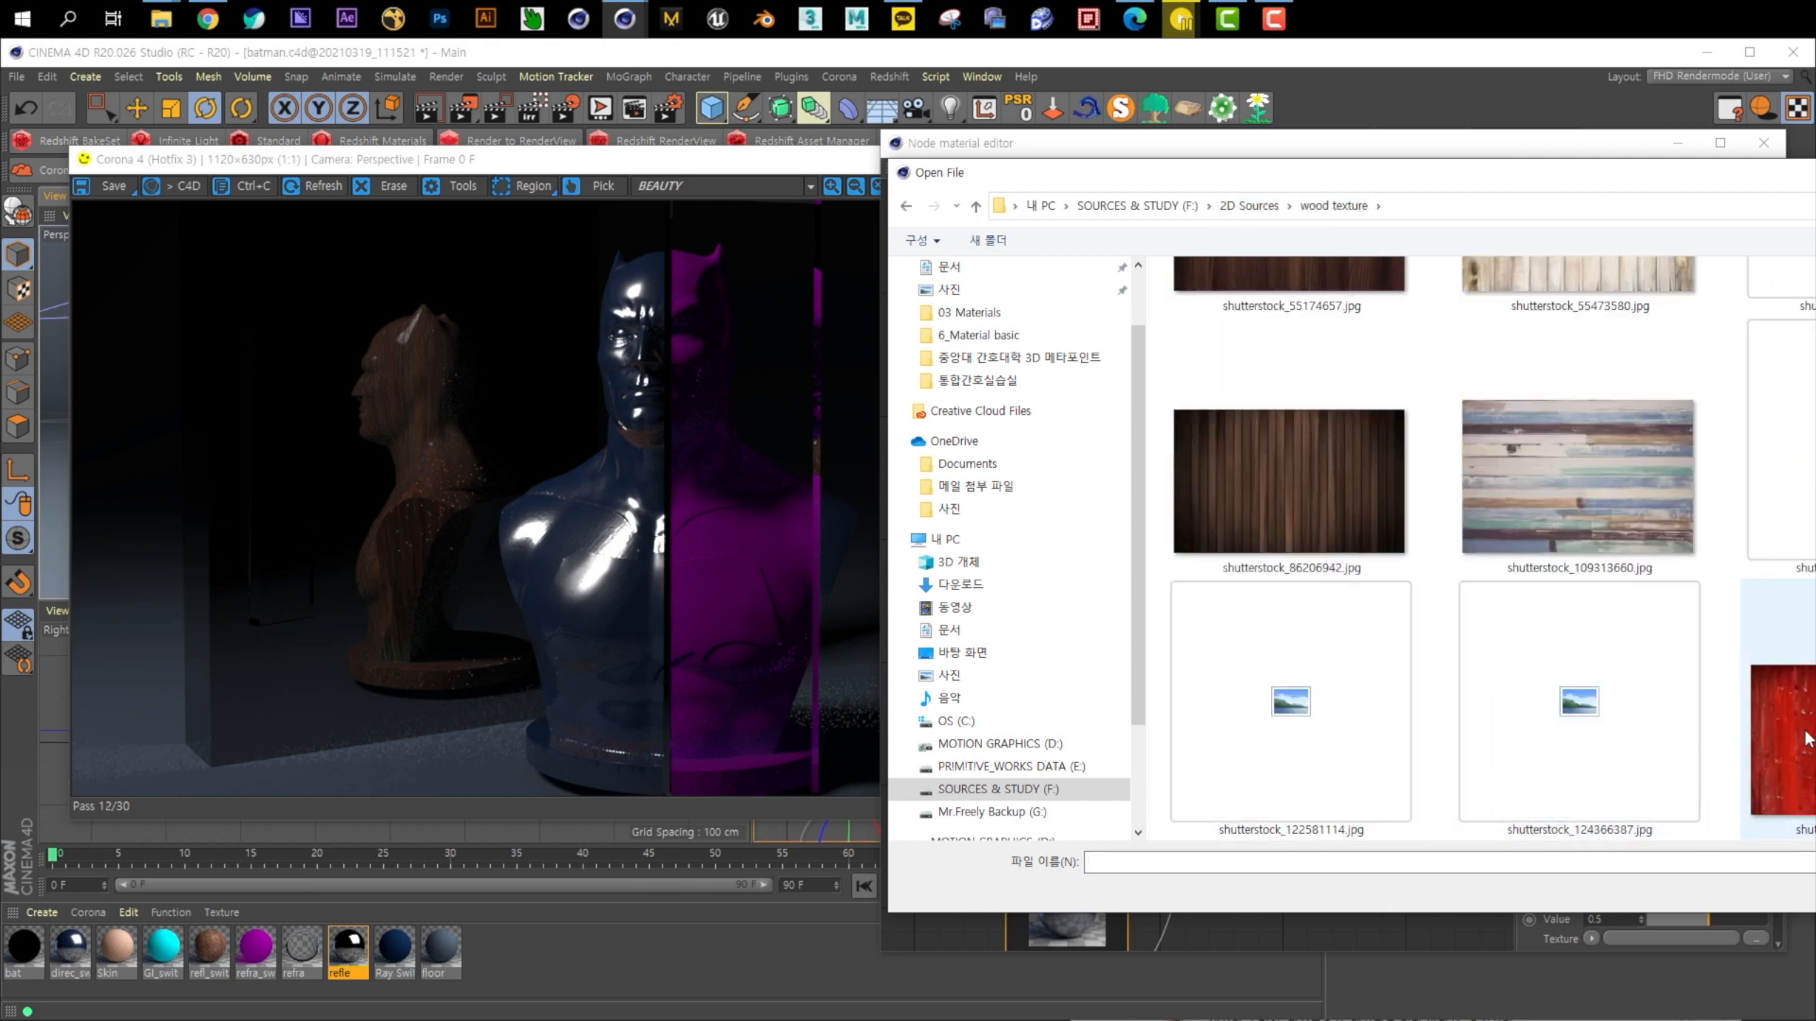
scroll(1800, 738, "down", 3)
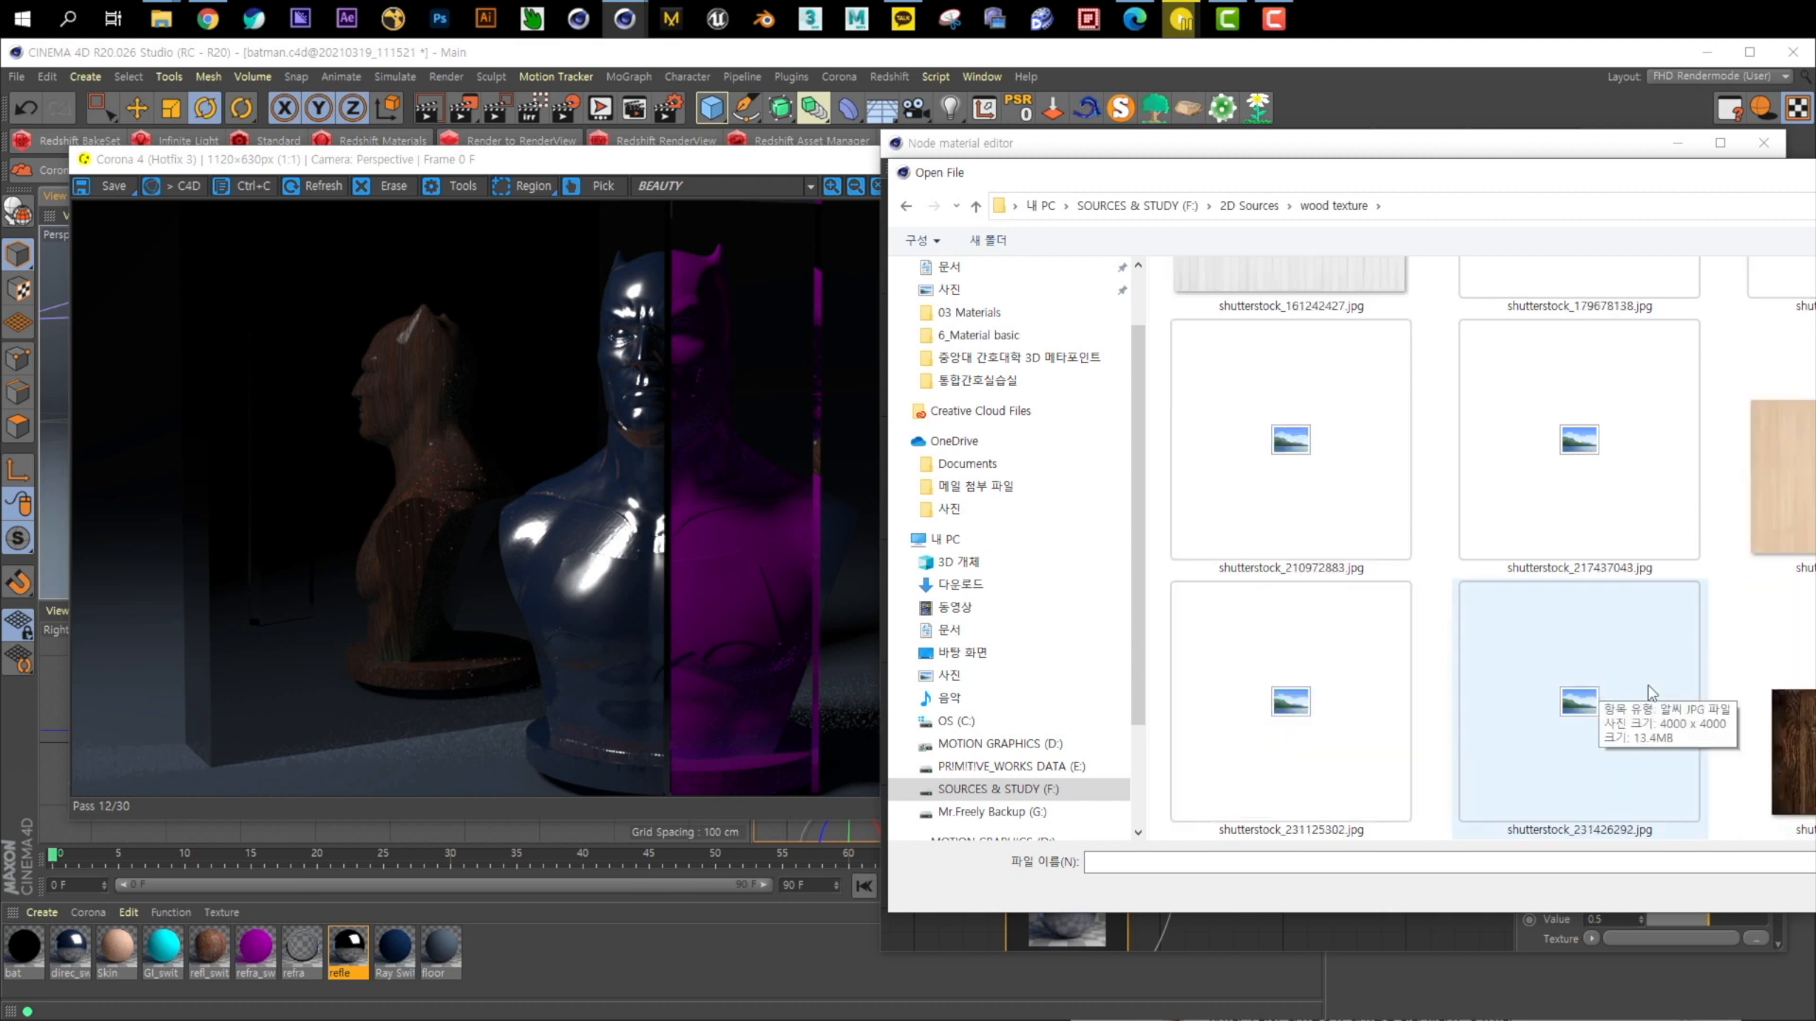
scroll(1550, 638, "down", 2)
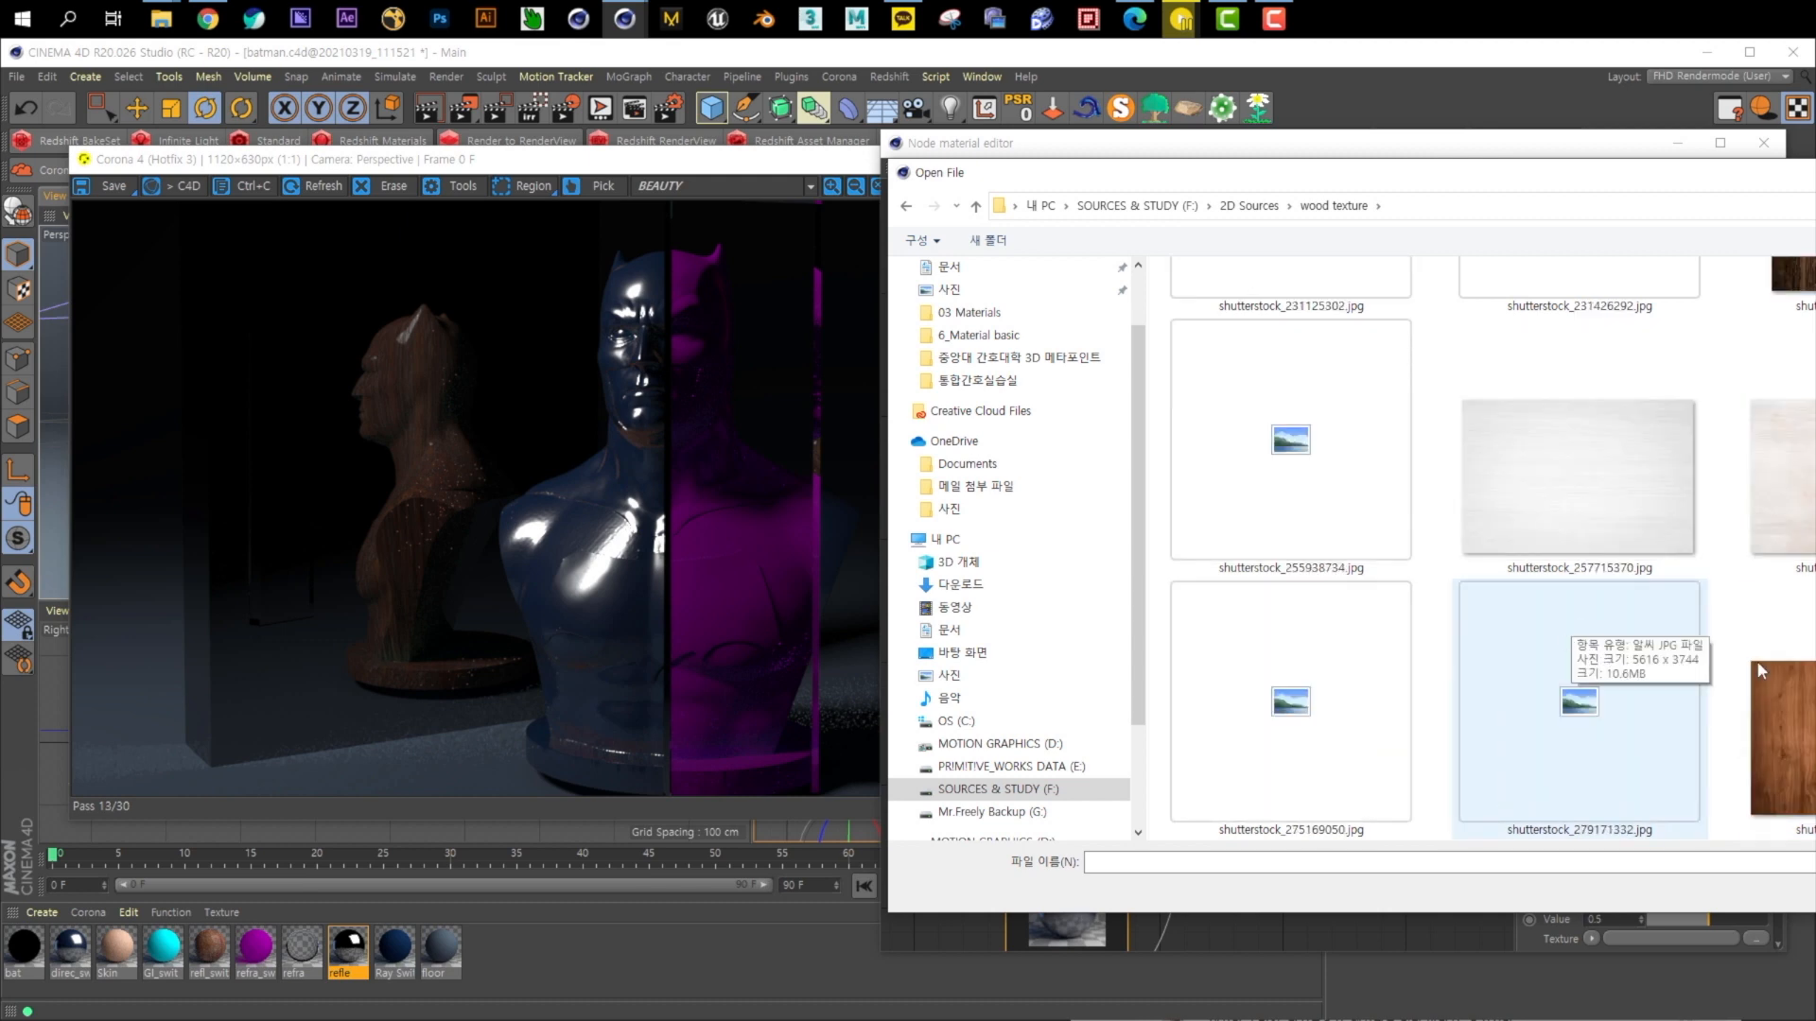
scroll(1698, 669, "up", 1)
scroll(1778, 681, "down", 5)
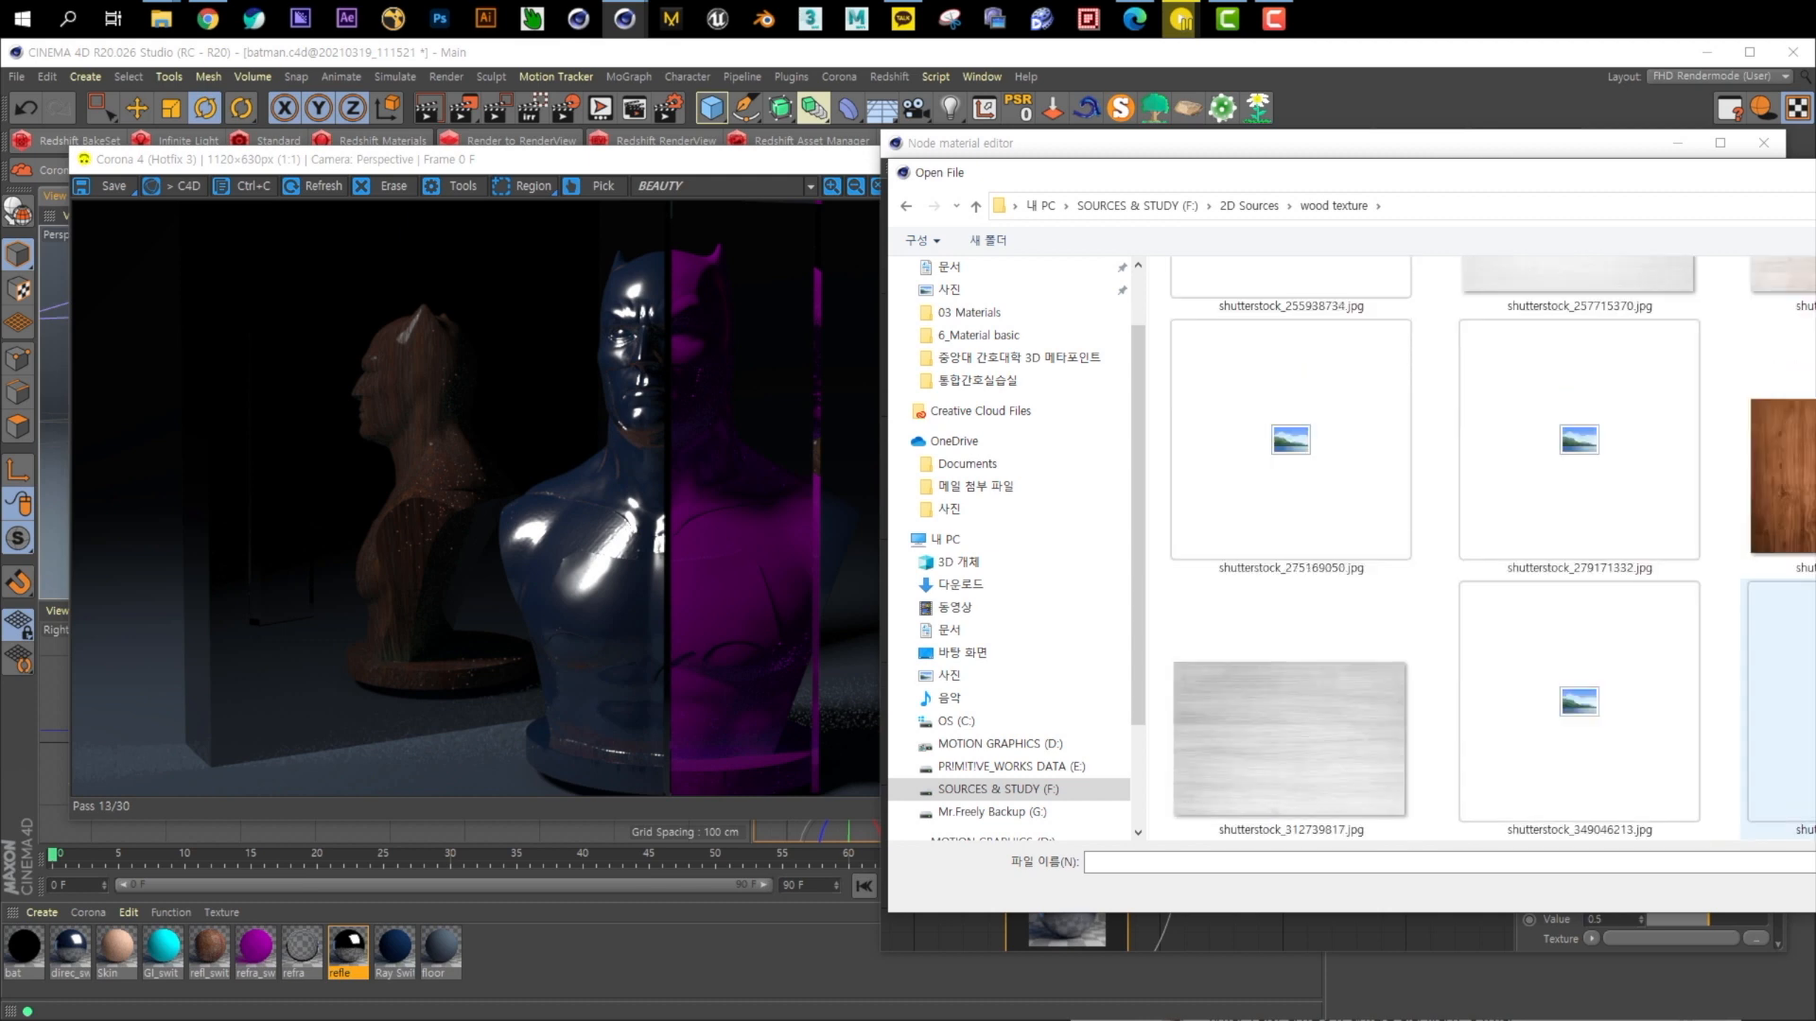
scroll(1777, 681, "down", 4)
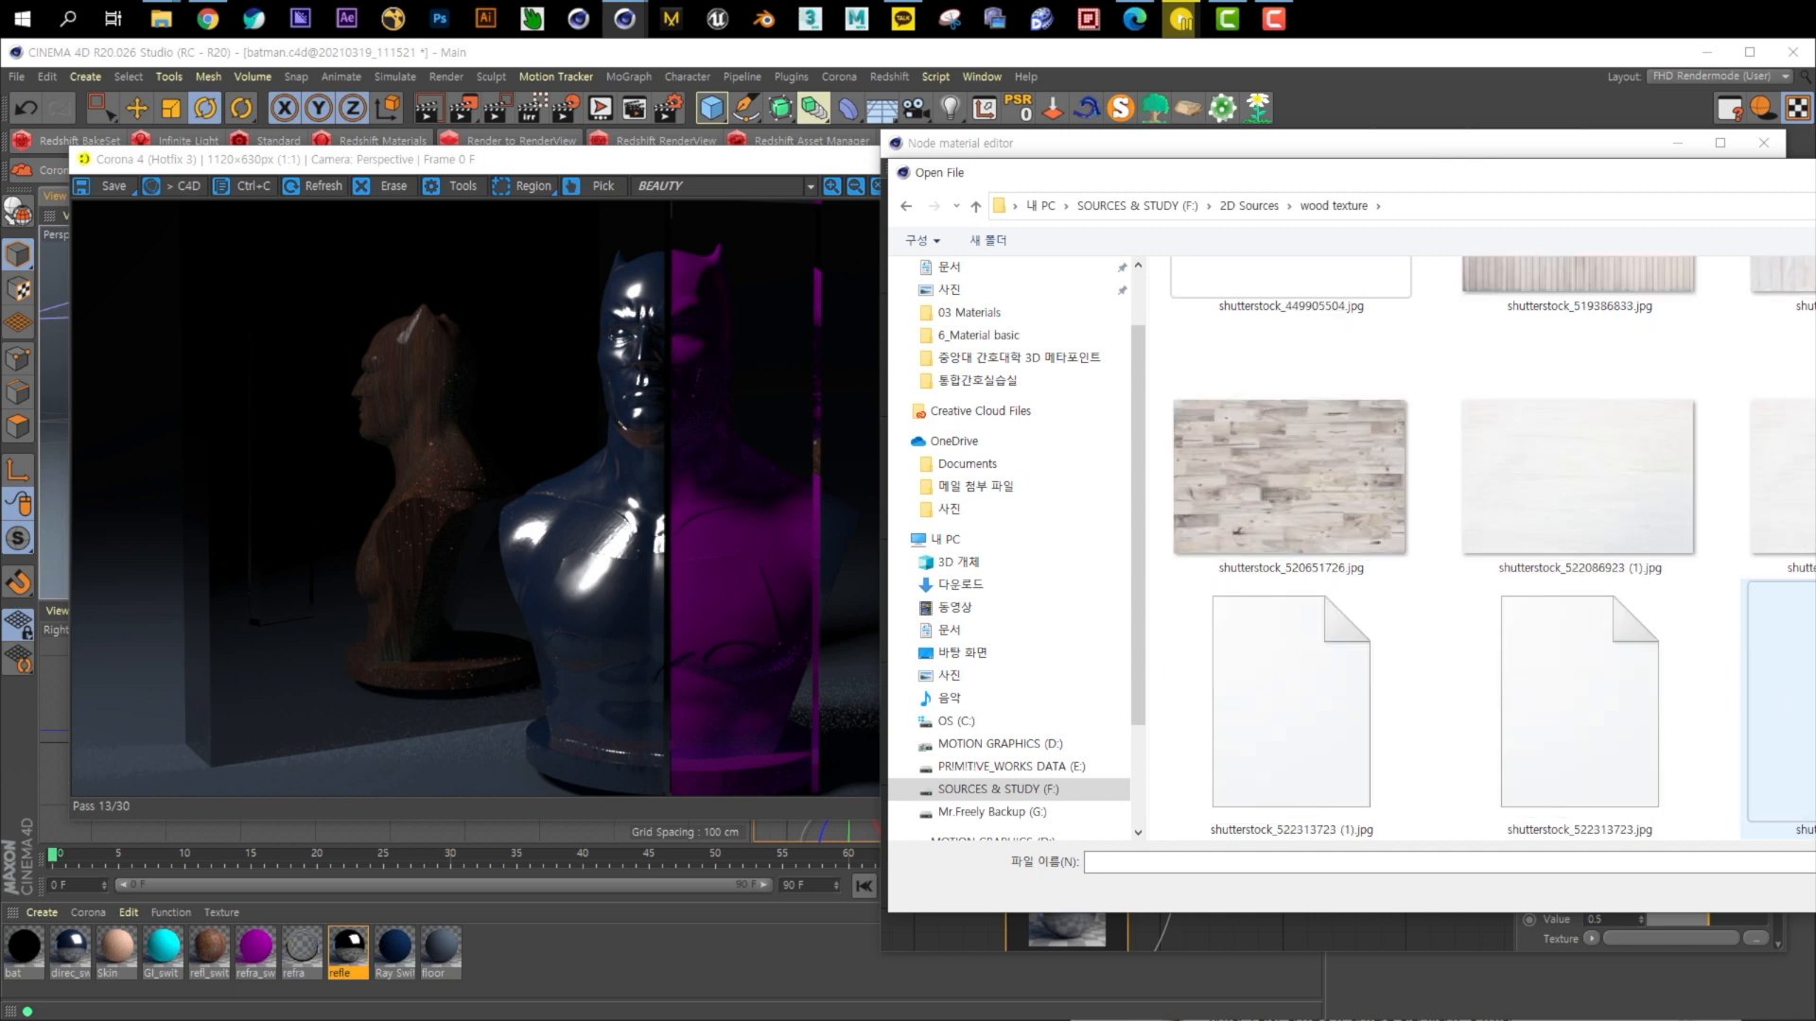
scroll(1778, 681, "up", 3)
double_click(1778, 681)
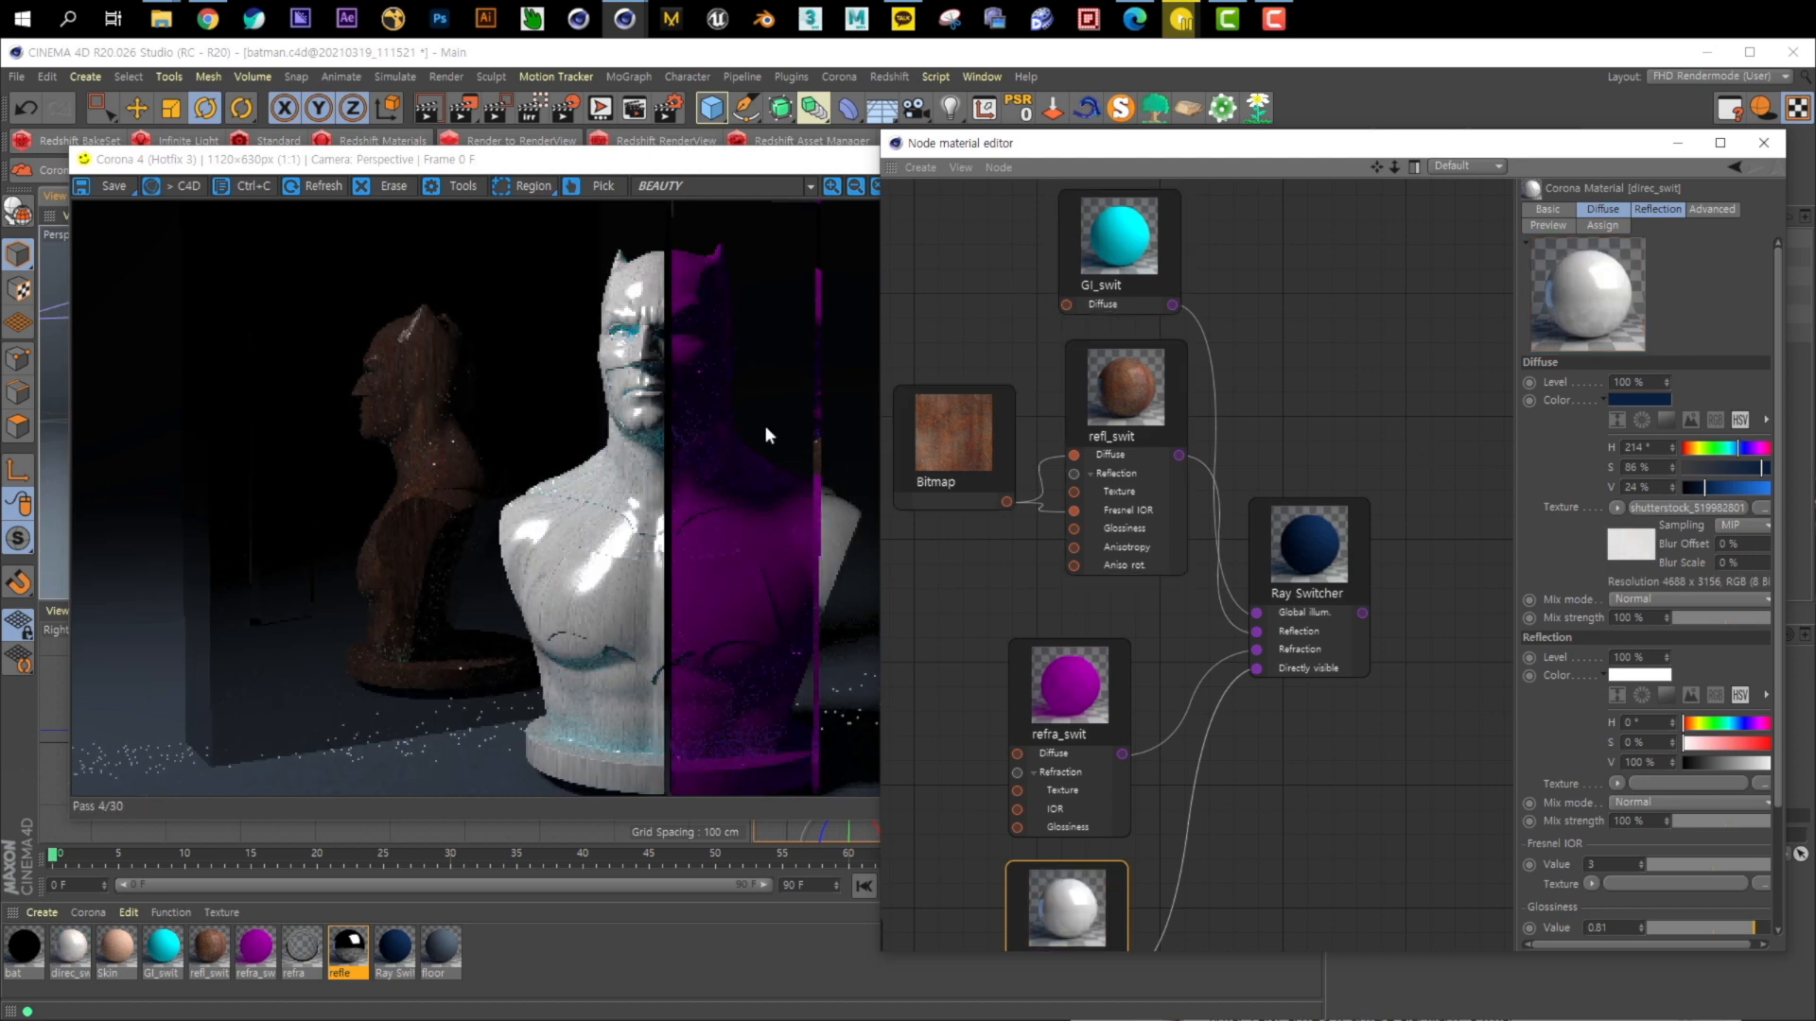
Load shutterstock_225170971.jpg from the 2D Sources Glass folder into refra_swit's Diffuse texture
left_click_drag(993, 153, 943, 151)
left_click(1022, 716)
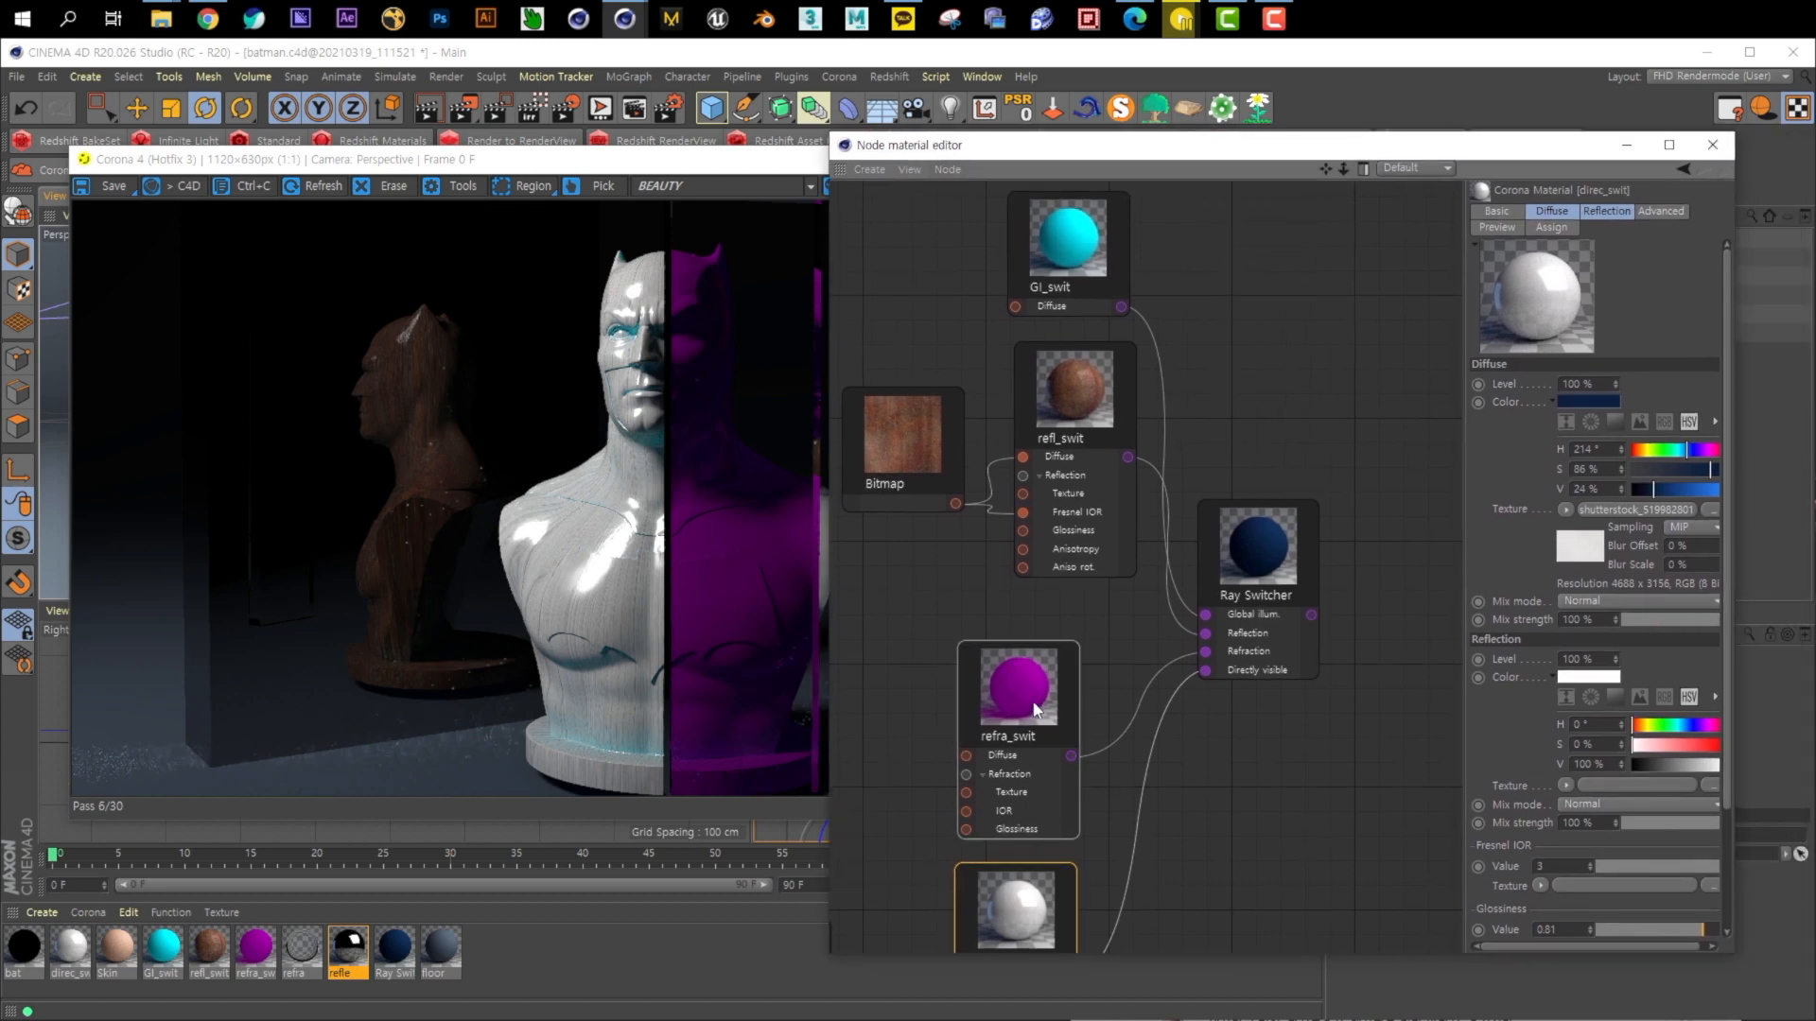
left_click(1707, 510)
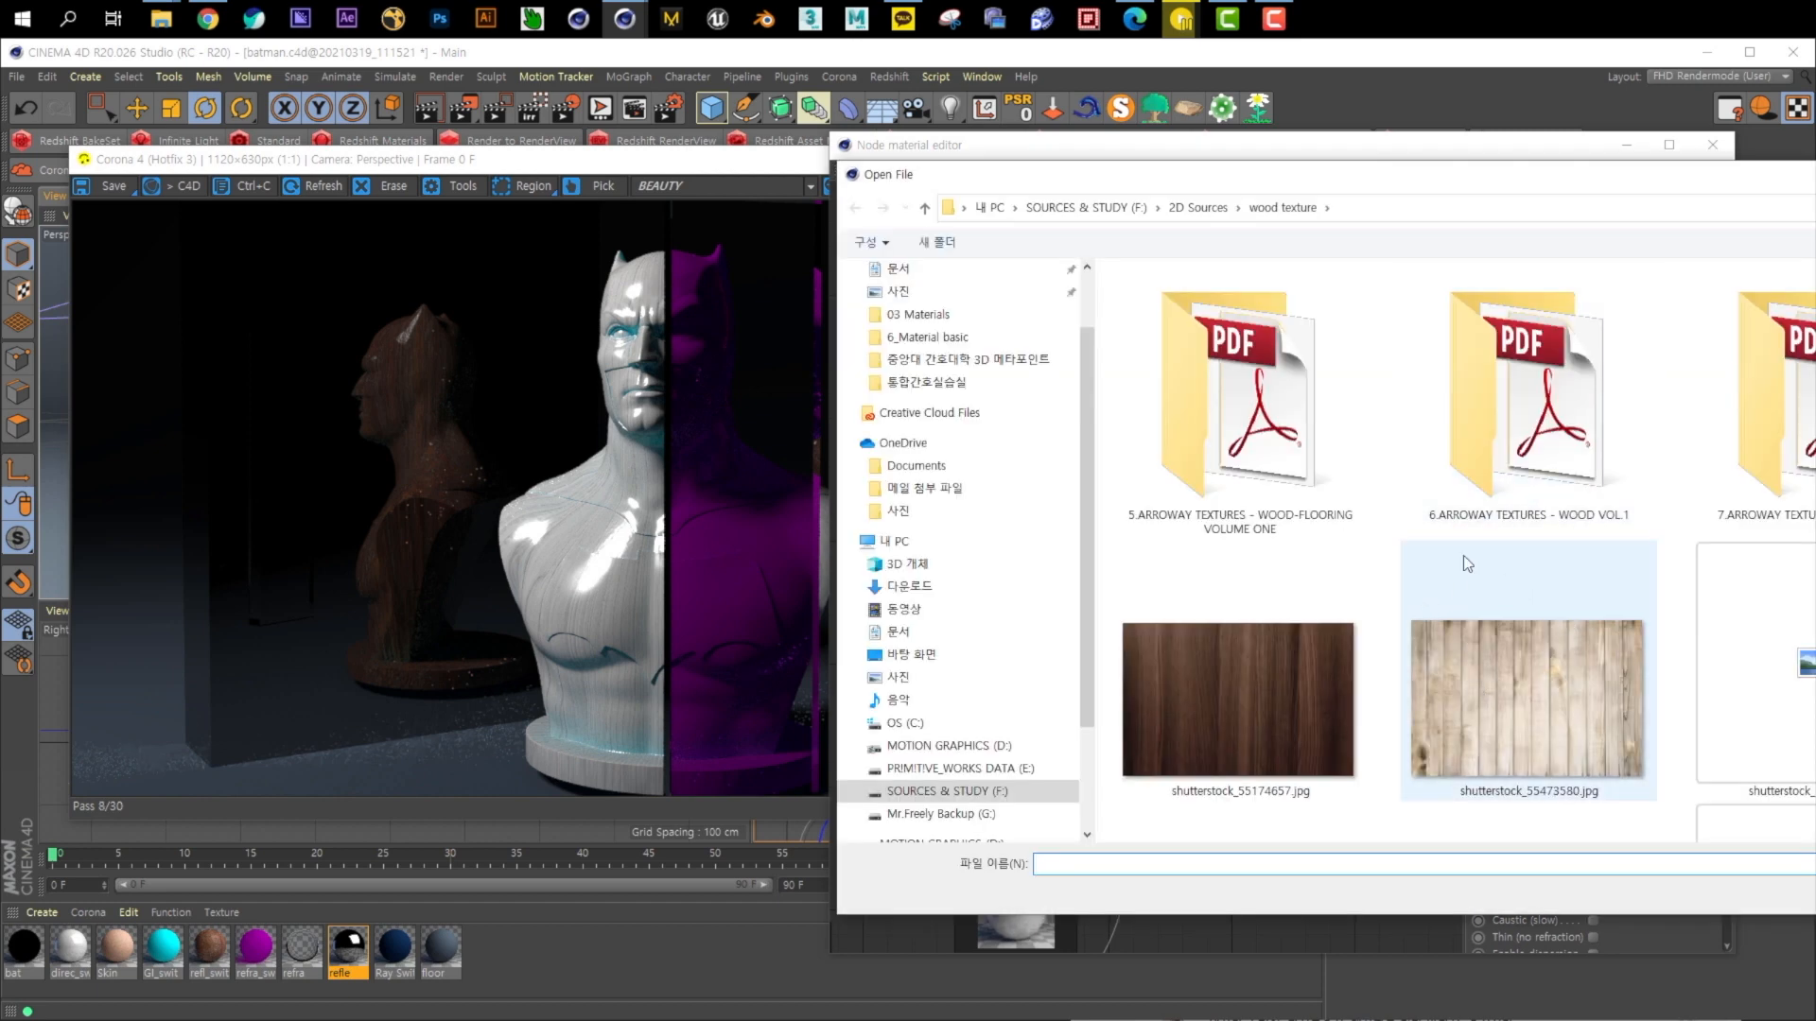
scroll(1523, 406, "down", 2)
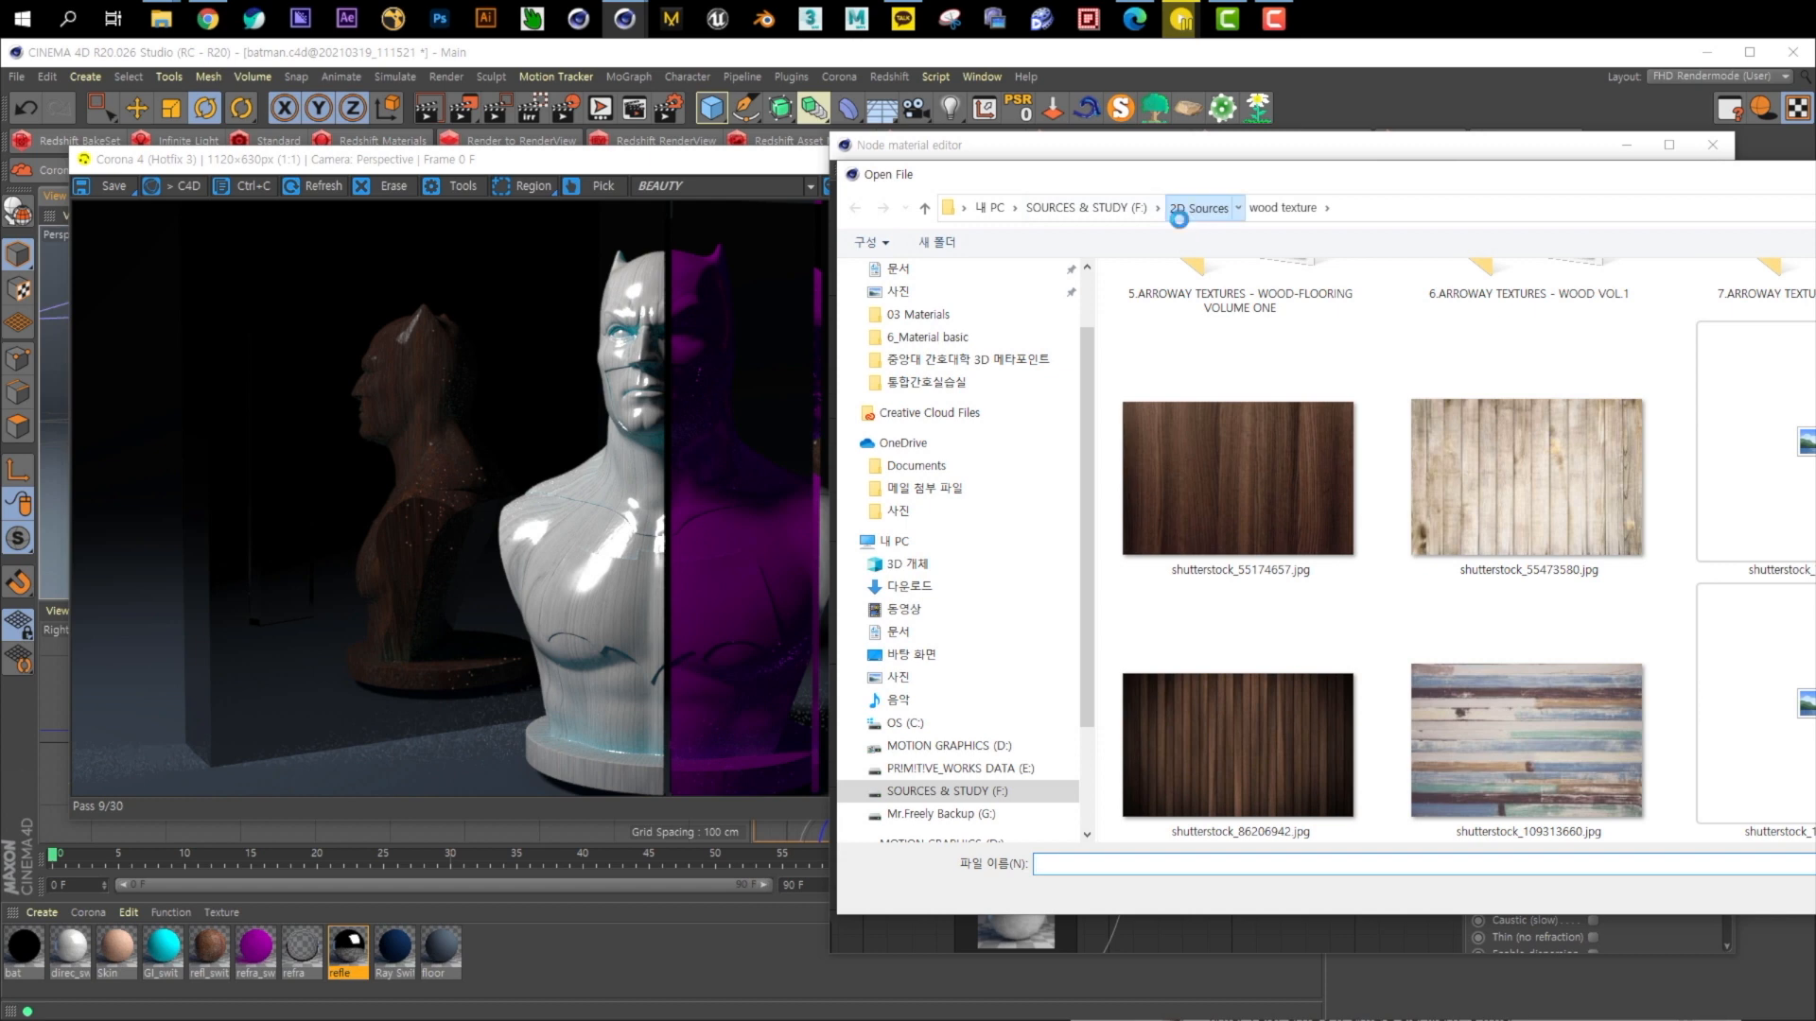
left_click(1186, 216)
scroll(1195, 458, "up", 10)
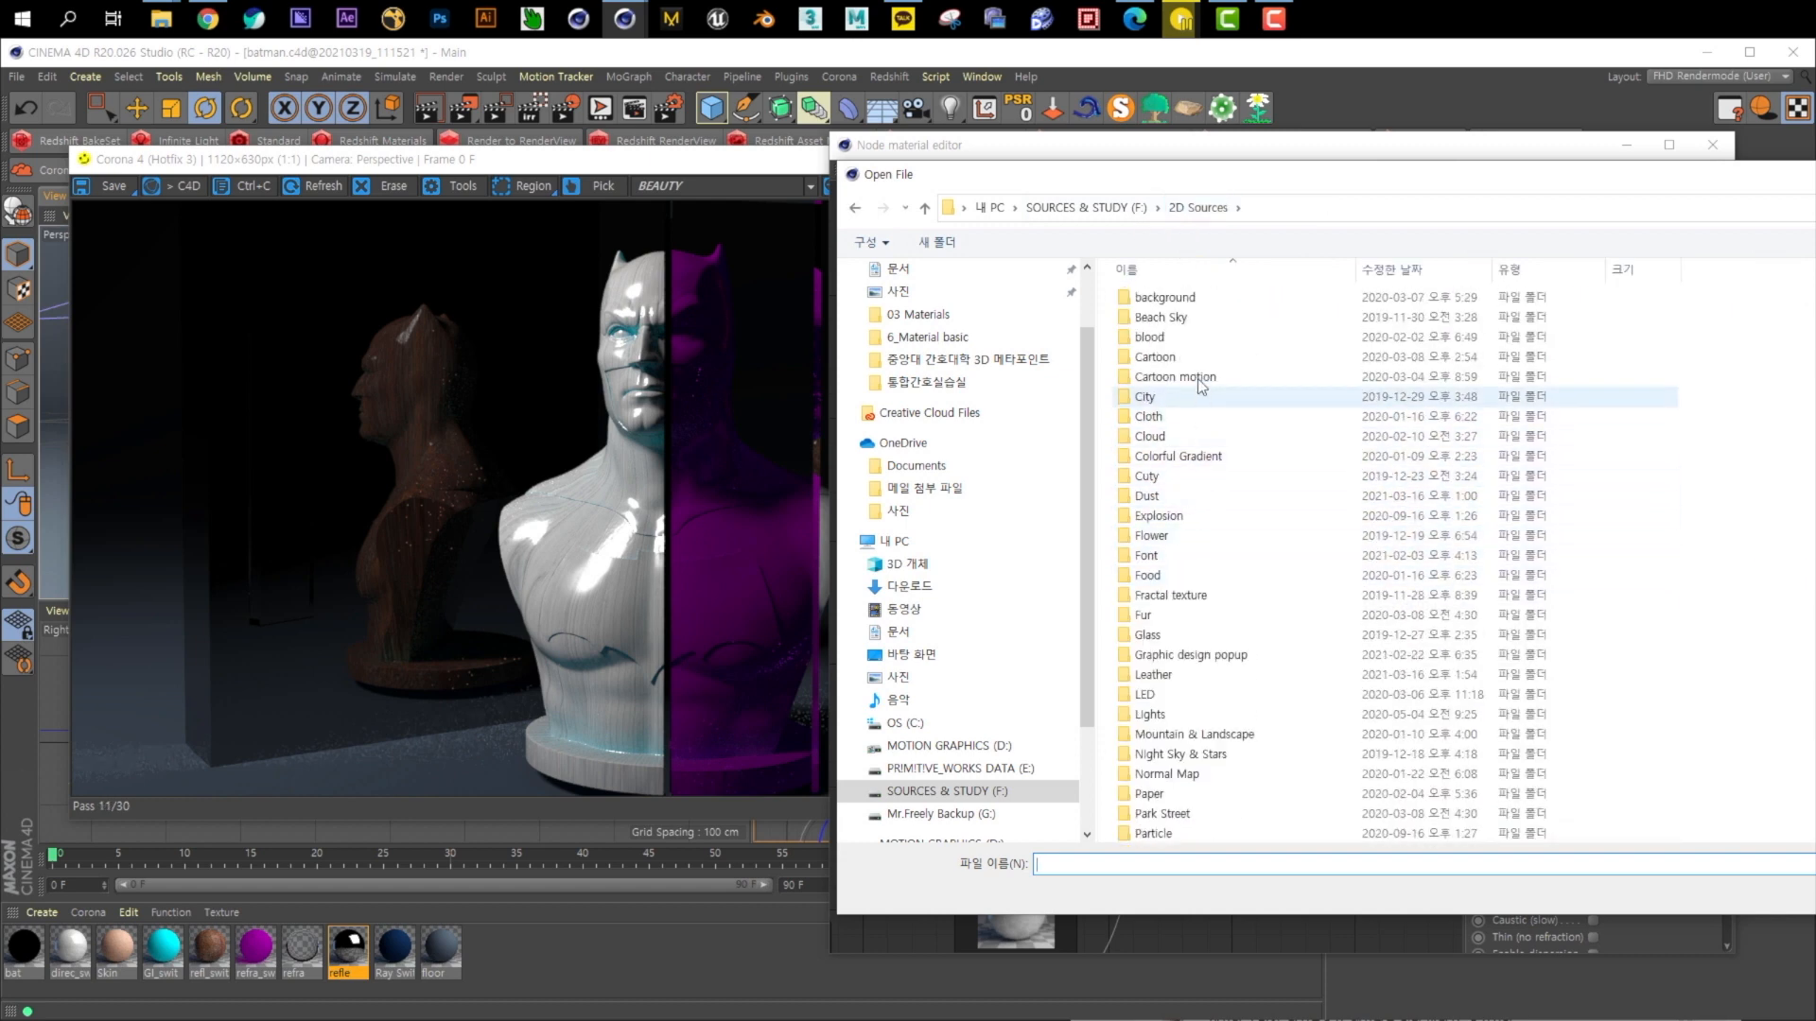
left_click(1203, 634)
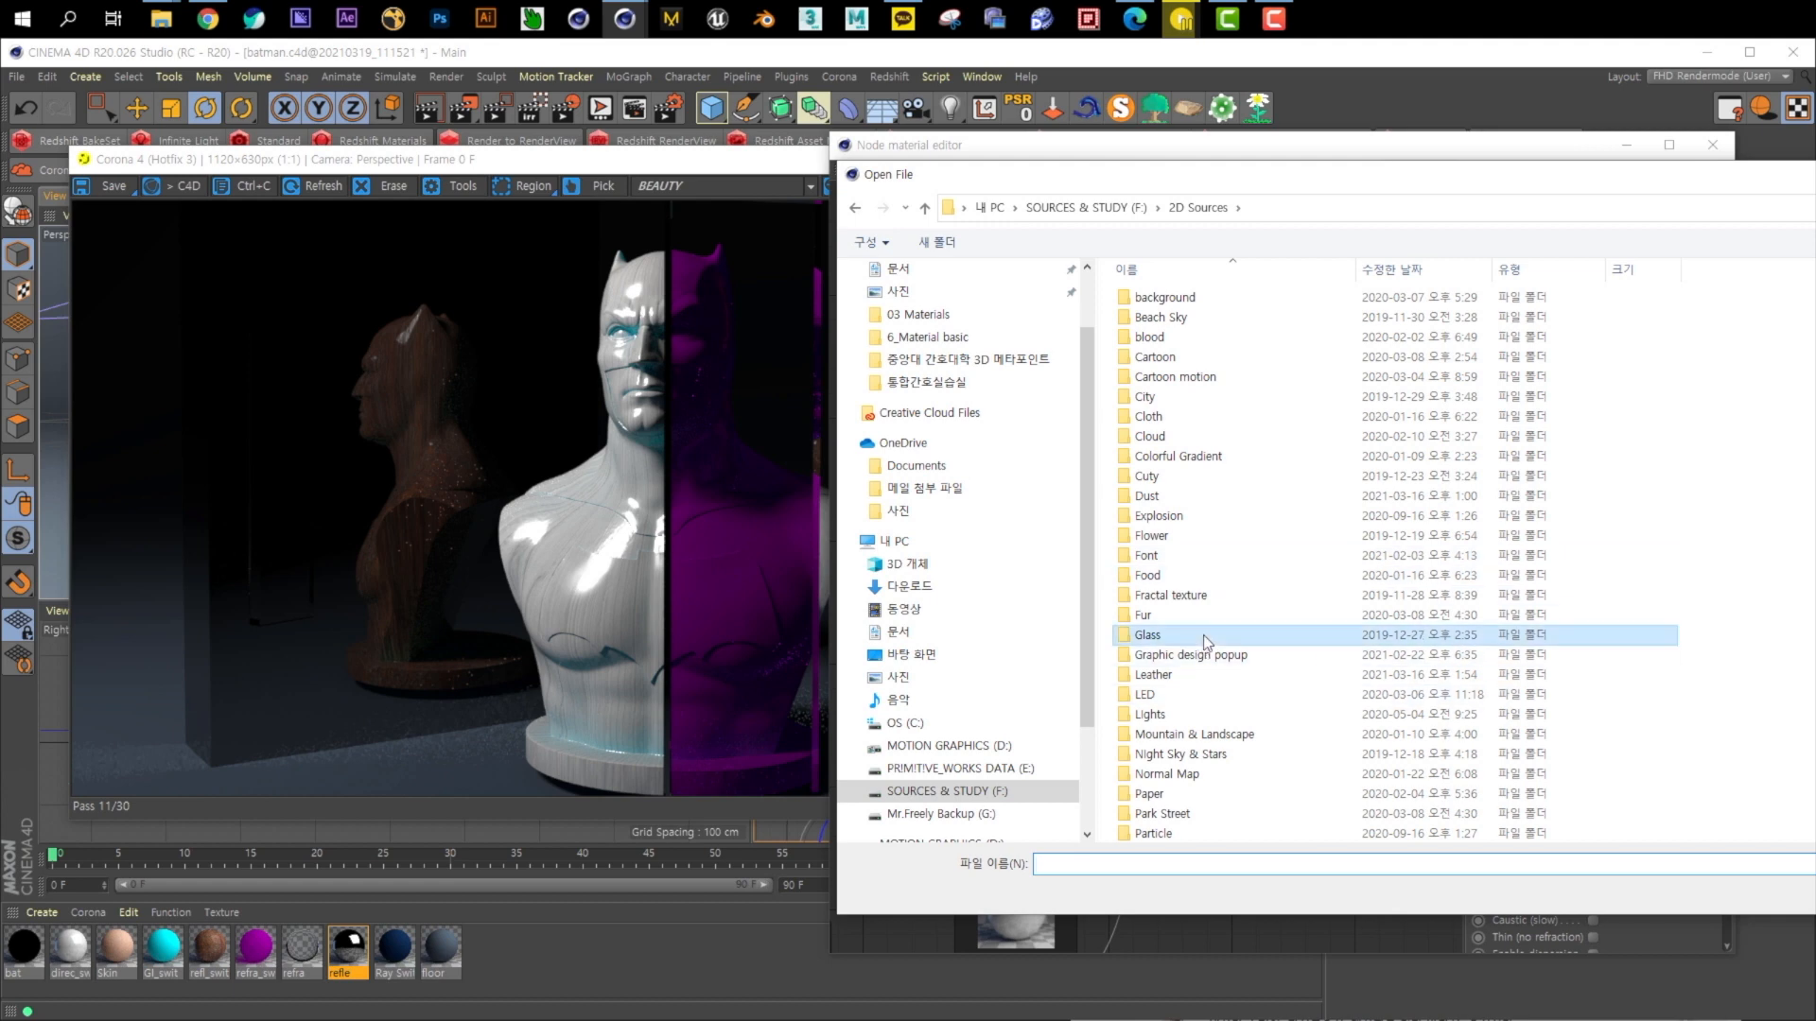
double_click(1519, 639)
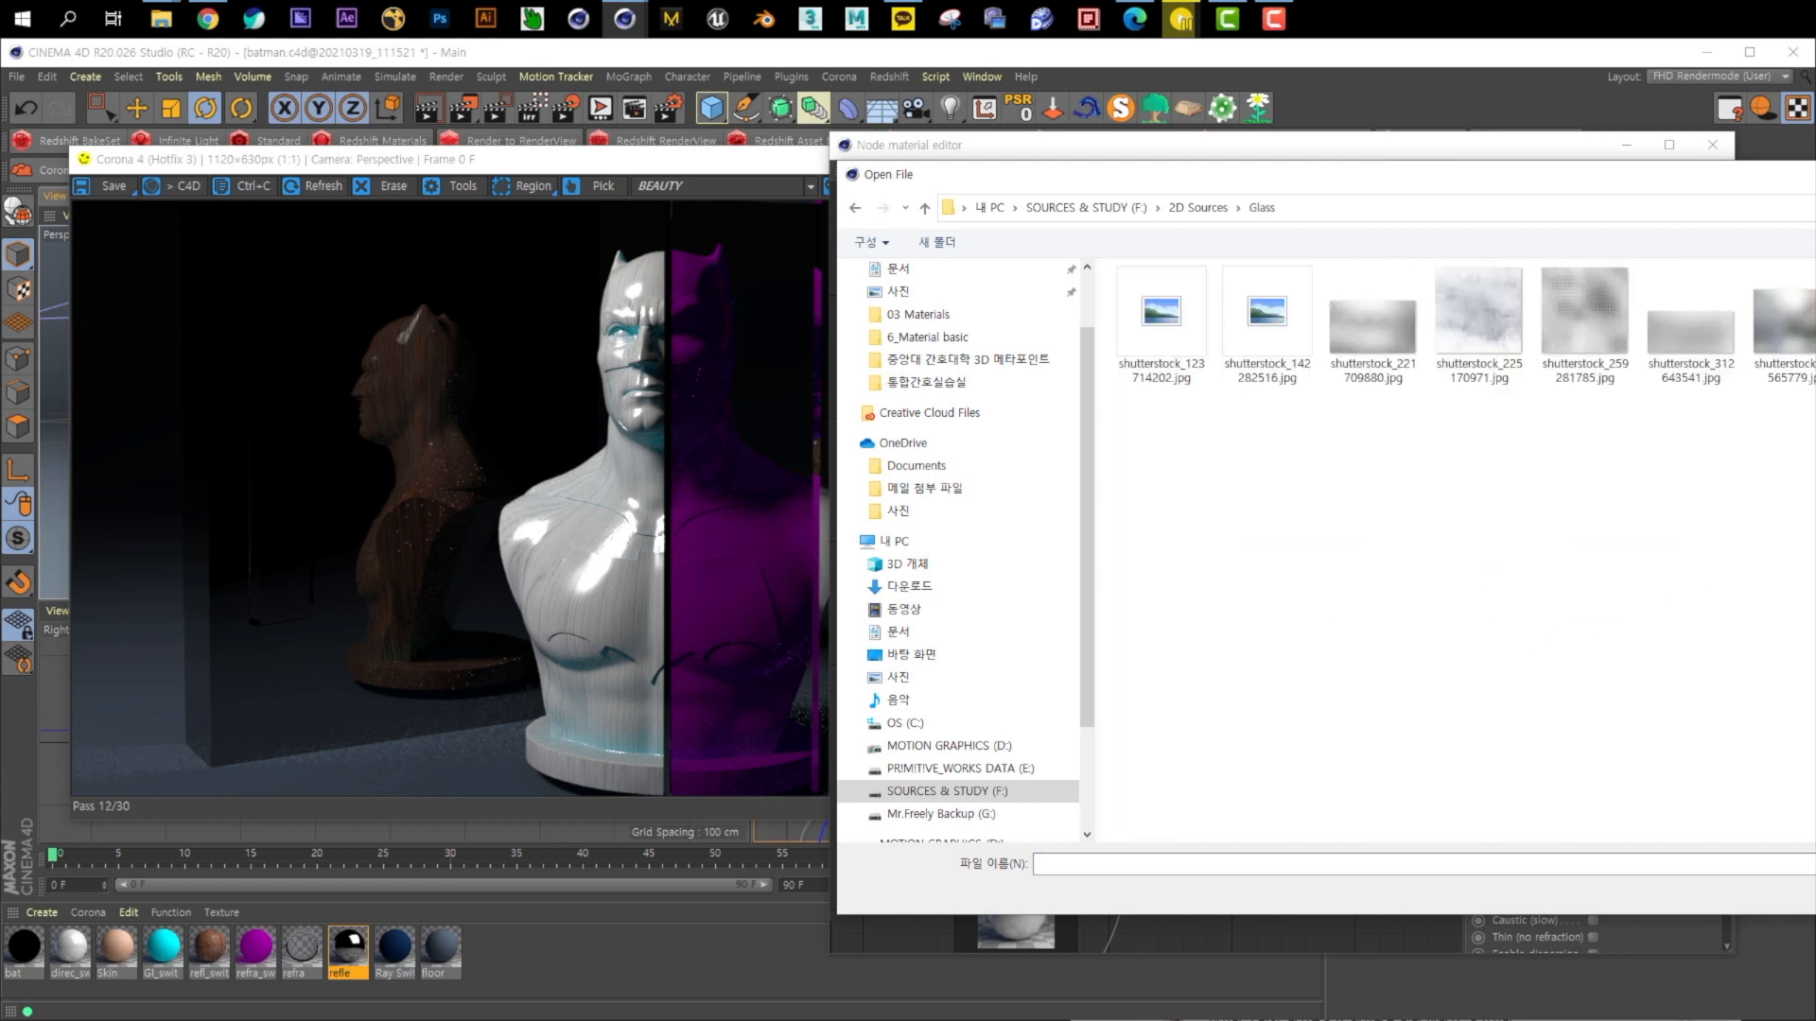
double_click(1479, 312)
key("Return")
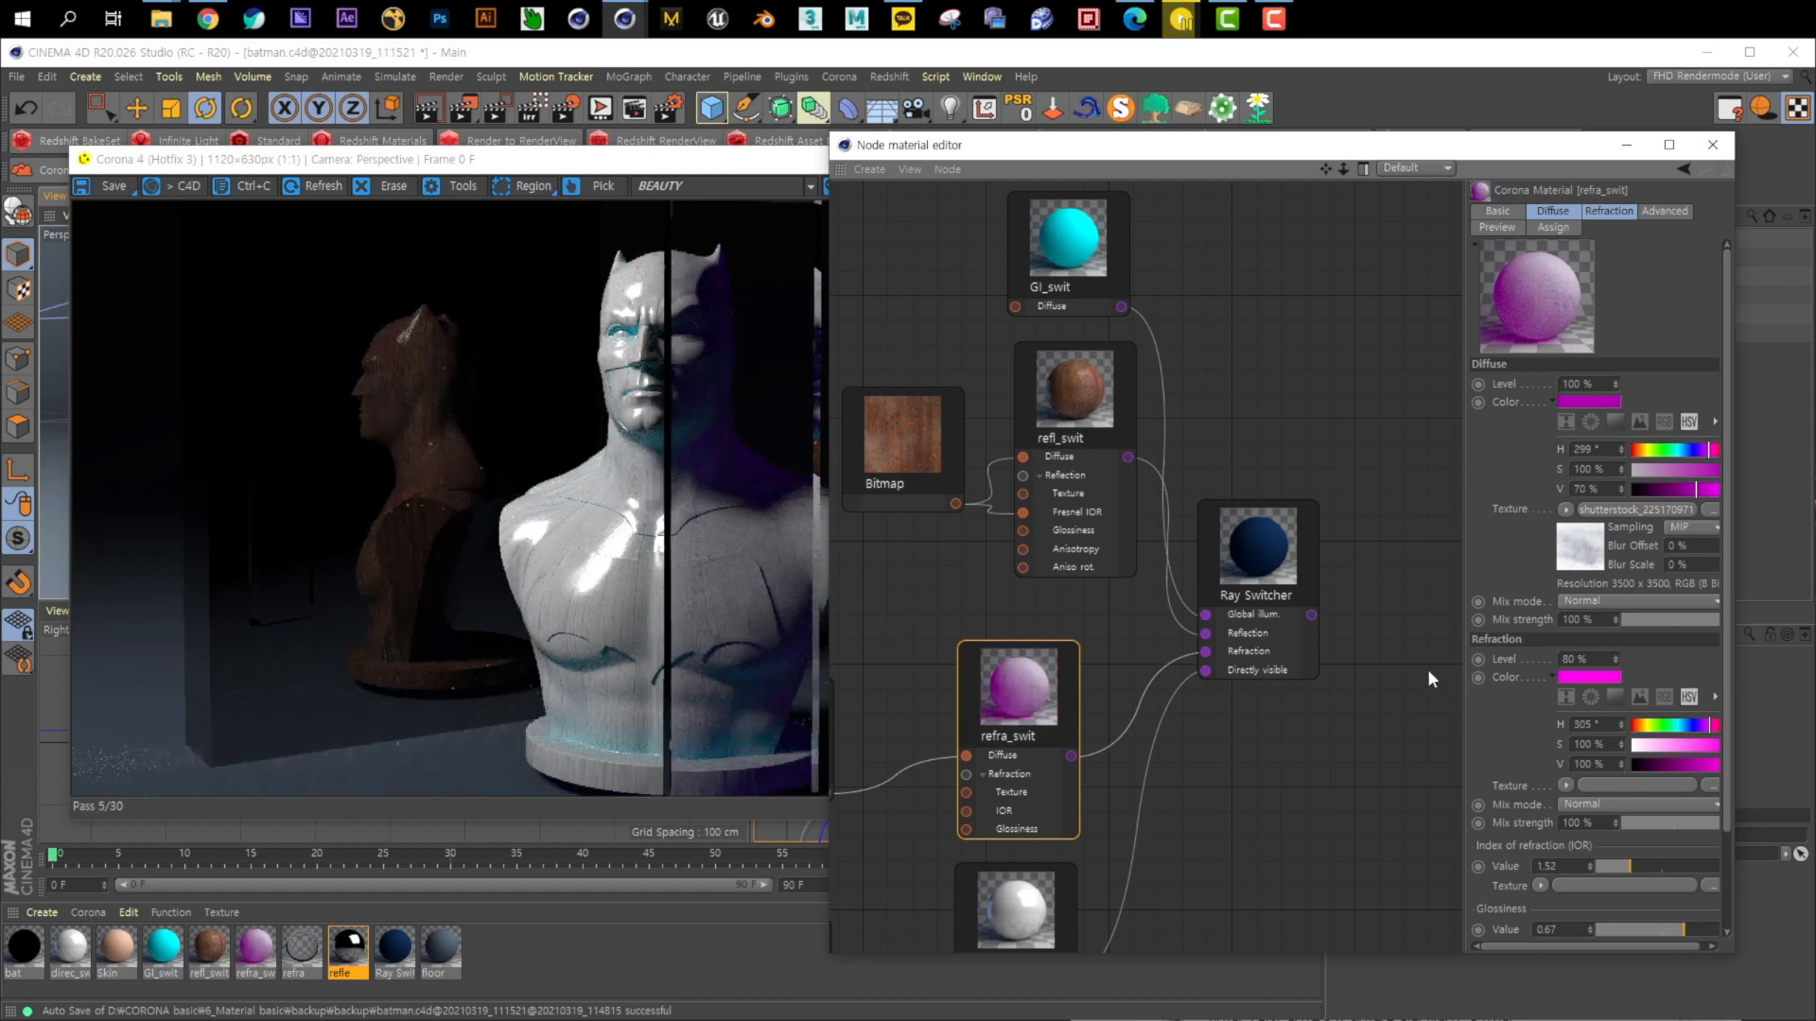
Replace the image in refra_swit's Bitmap node with shutterstock_562565779.jpg from the Glass folder
middle_click_drag(1062, 668, 1128, 648)
left_click(862, 704)
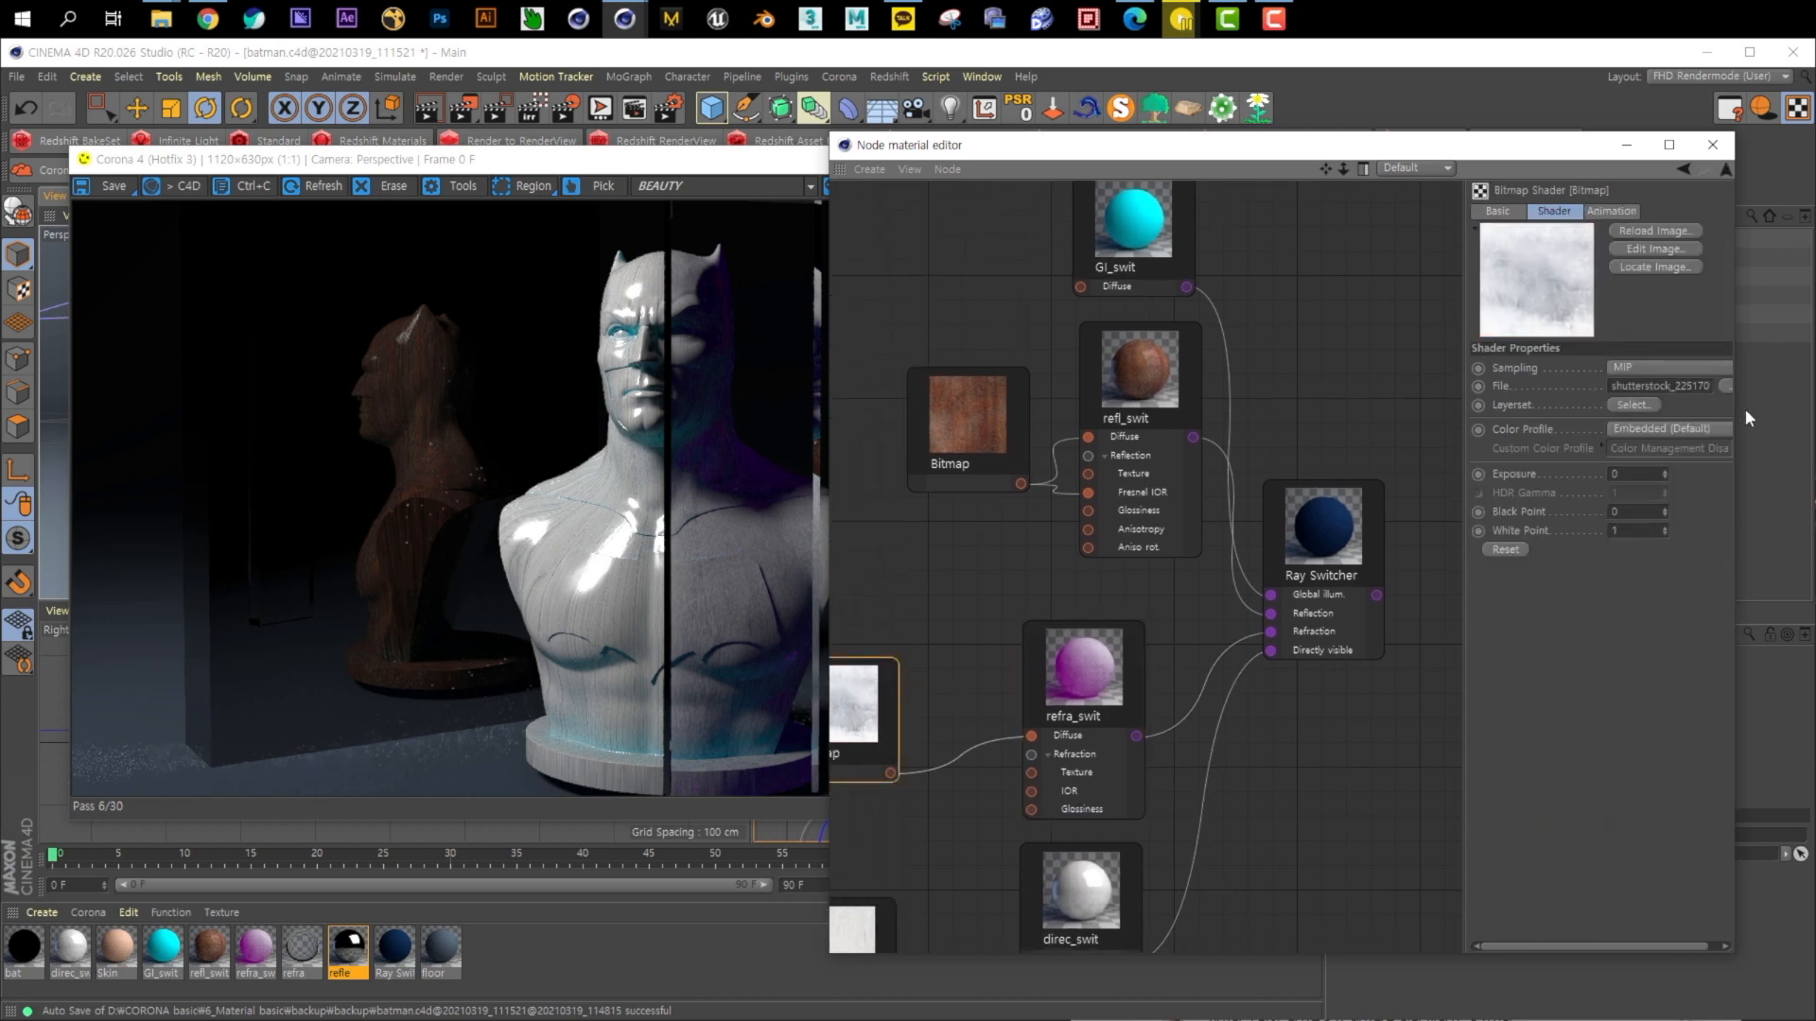
left_click(1725, 386)
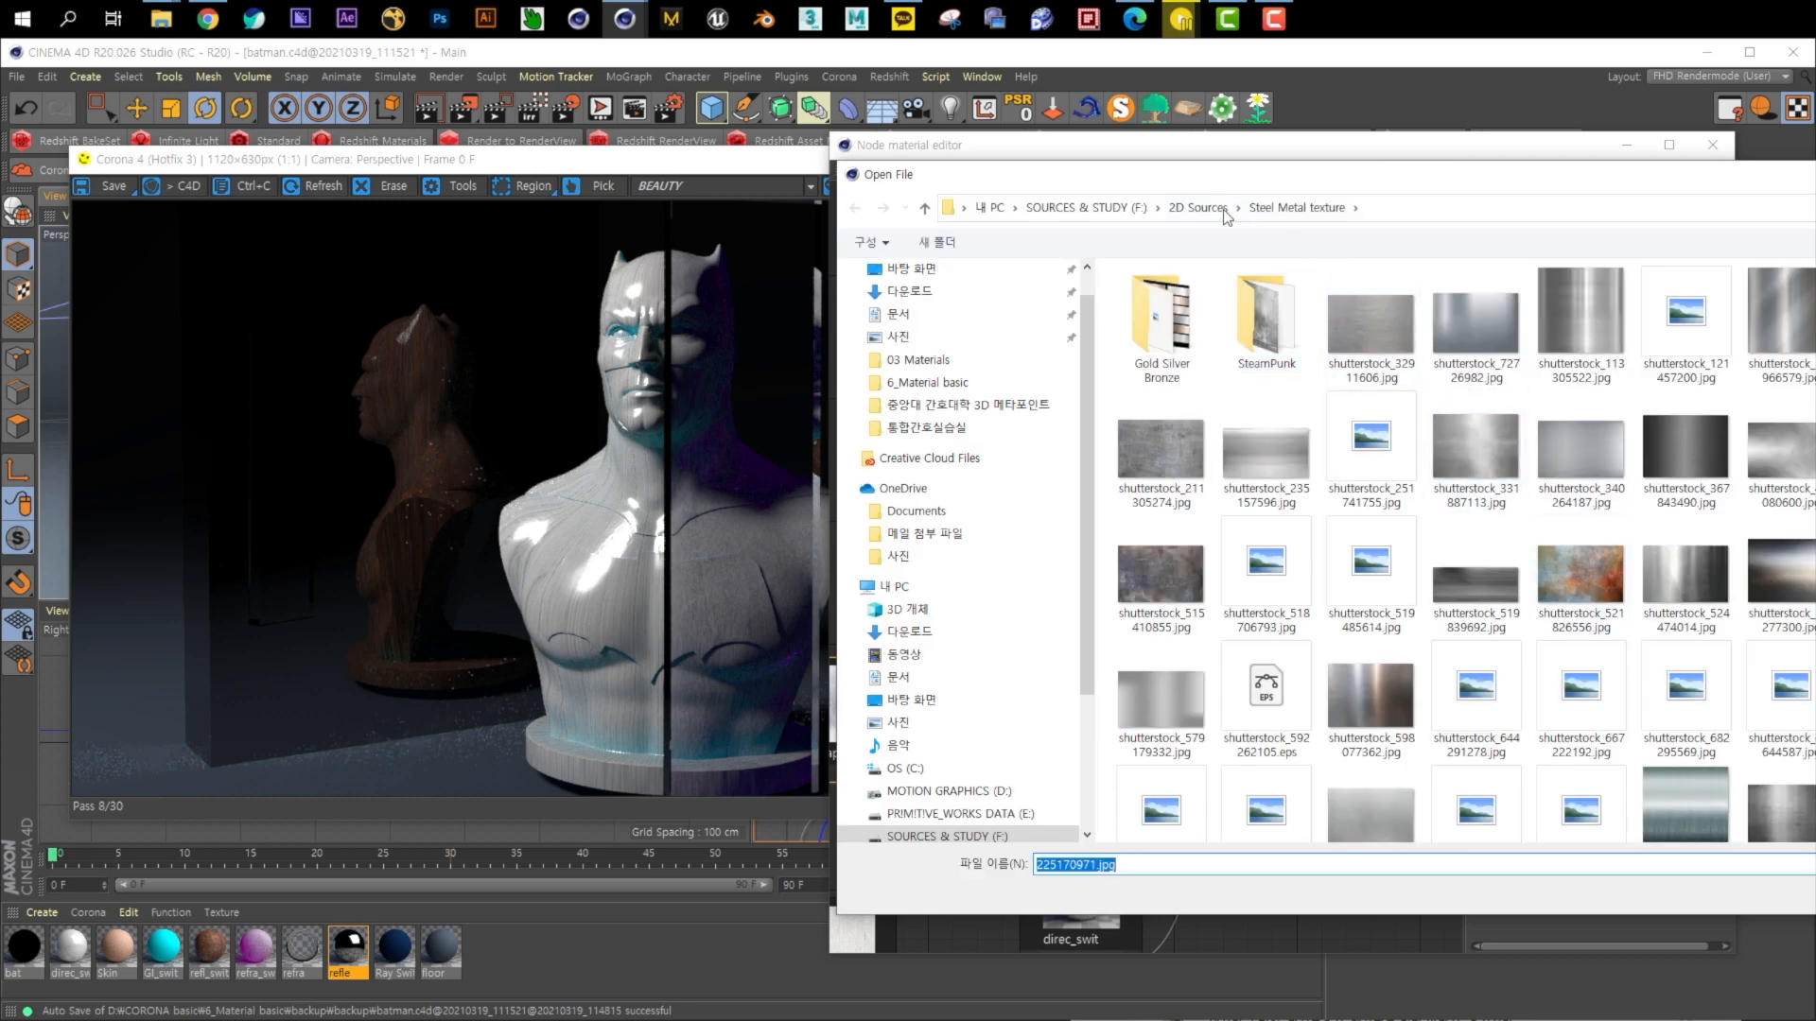
double_click(1190, 438)
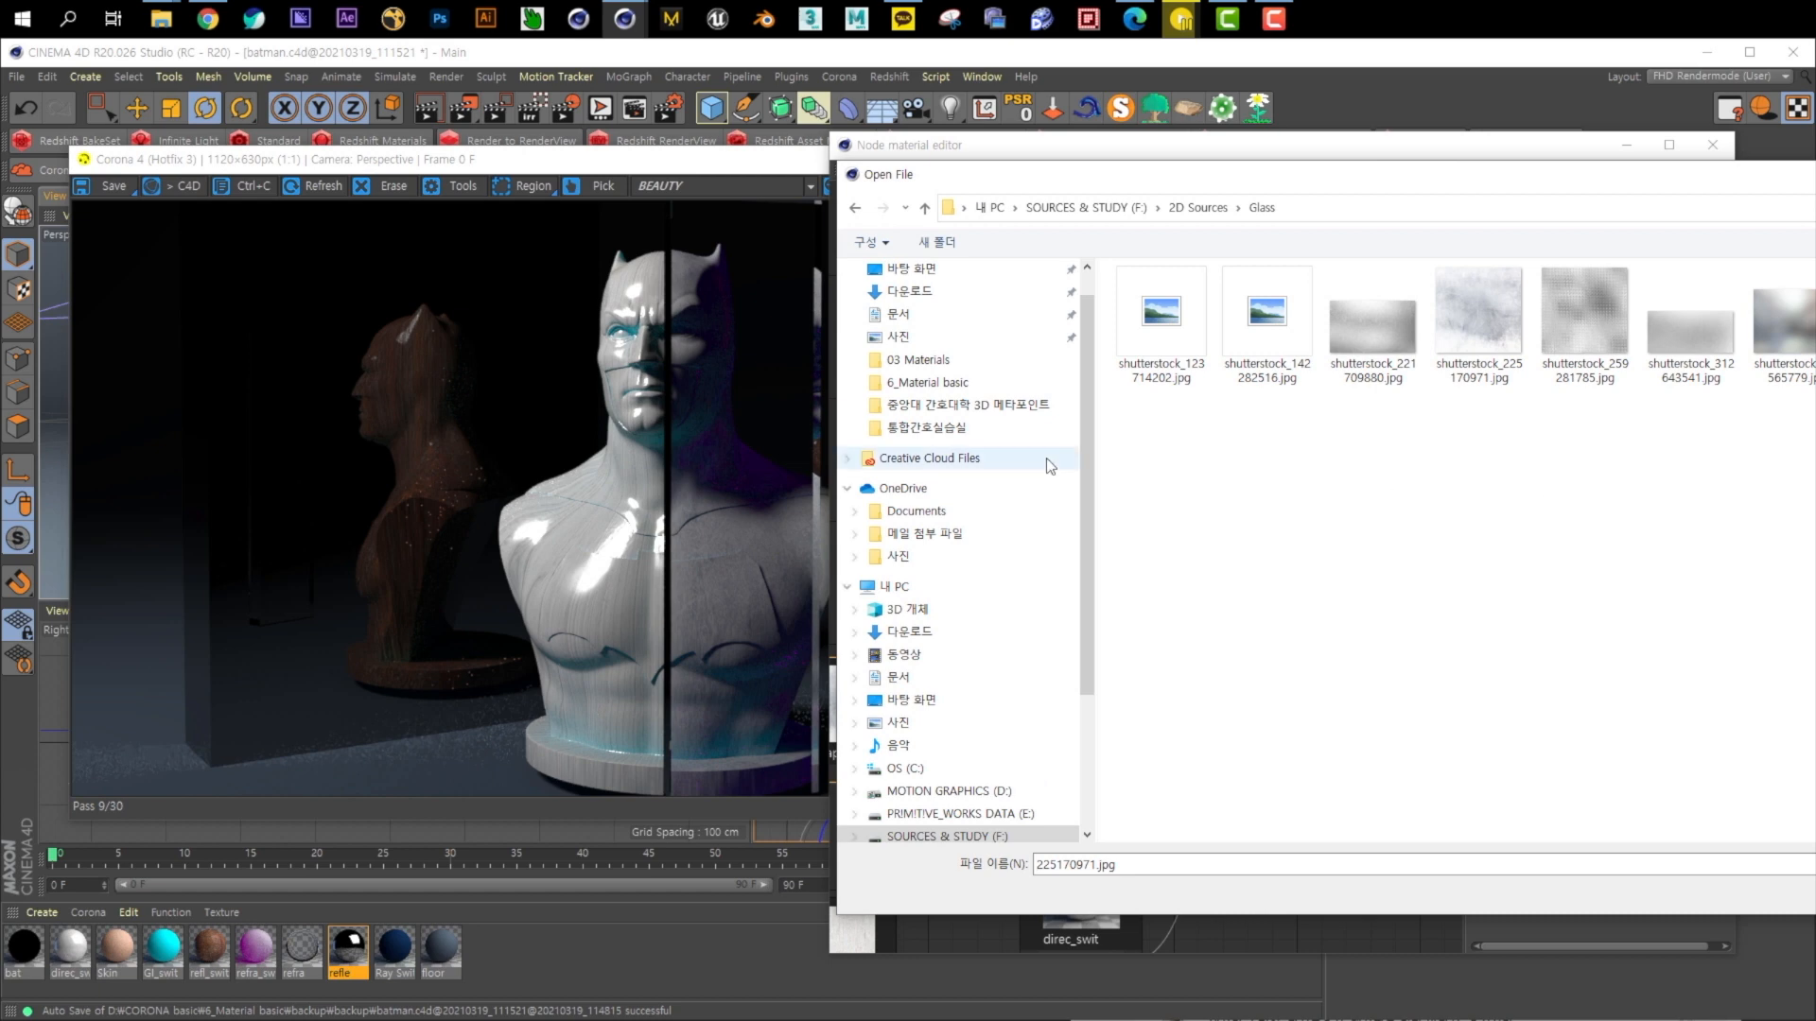
left_click(1267, 359)
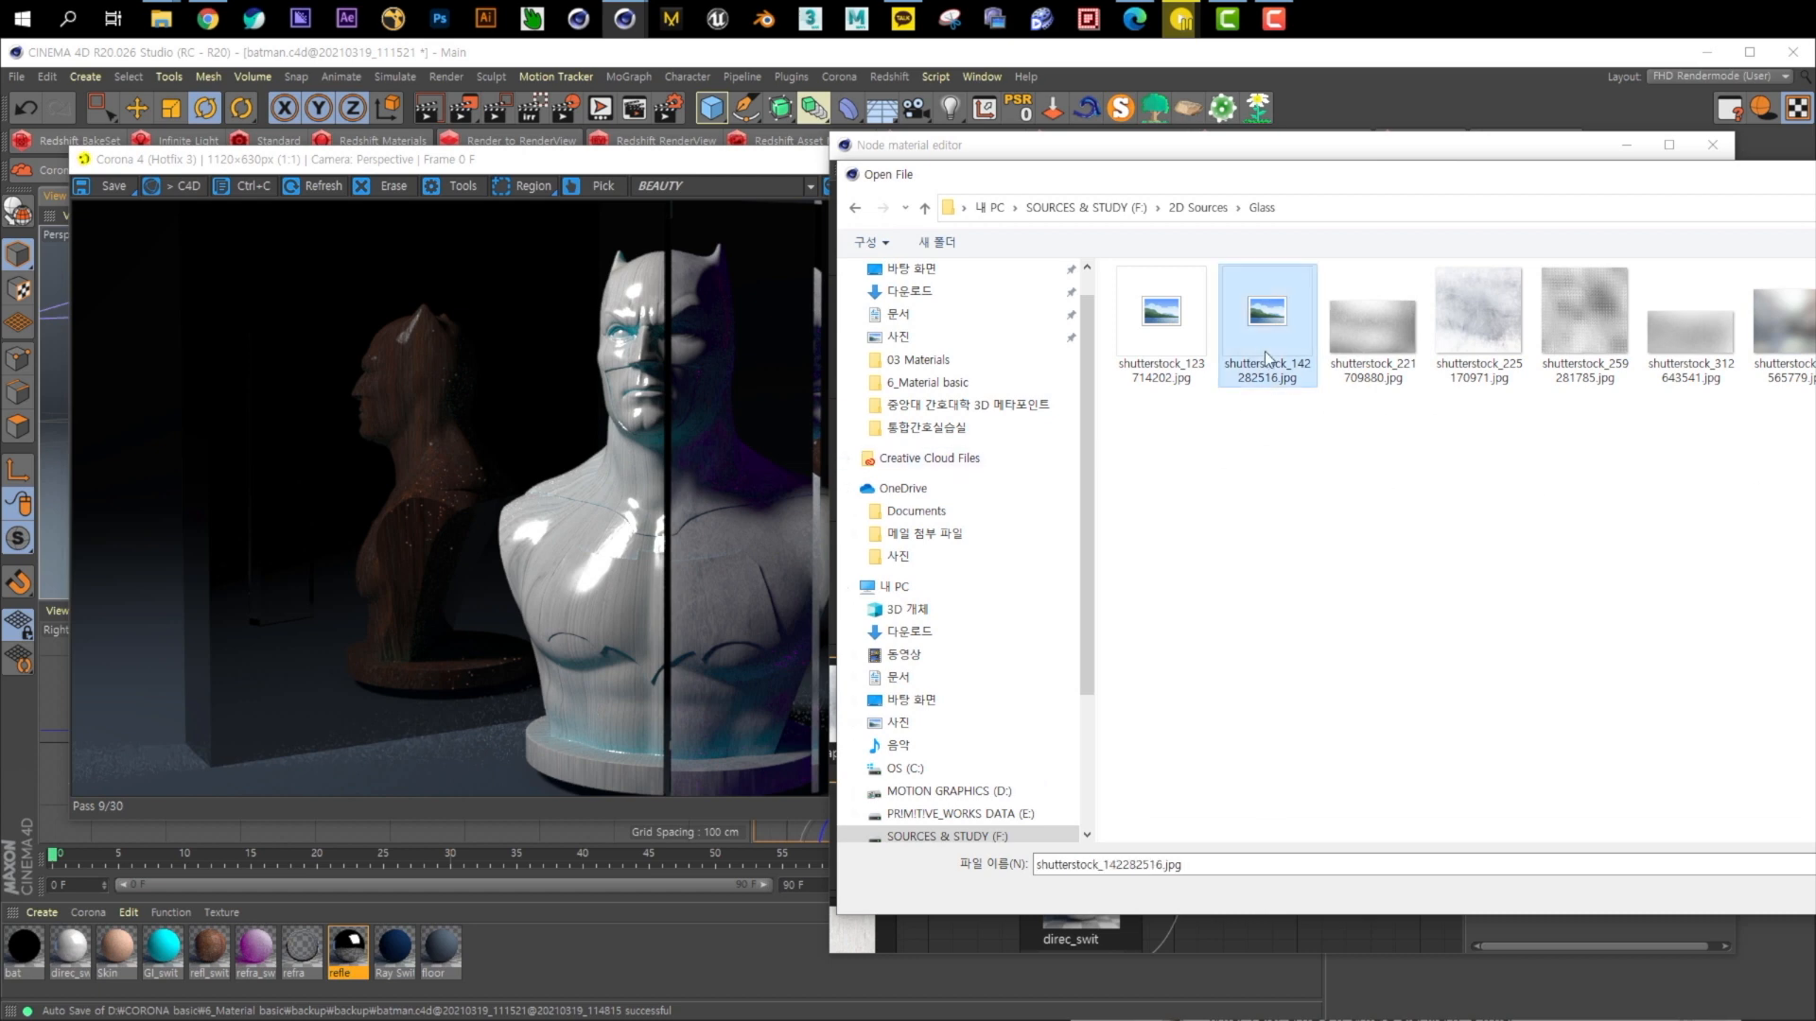
right_click(1267, 360)
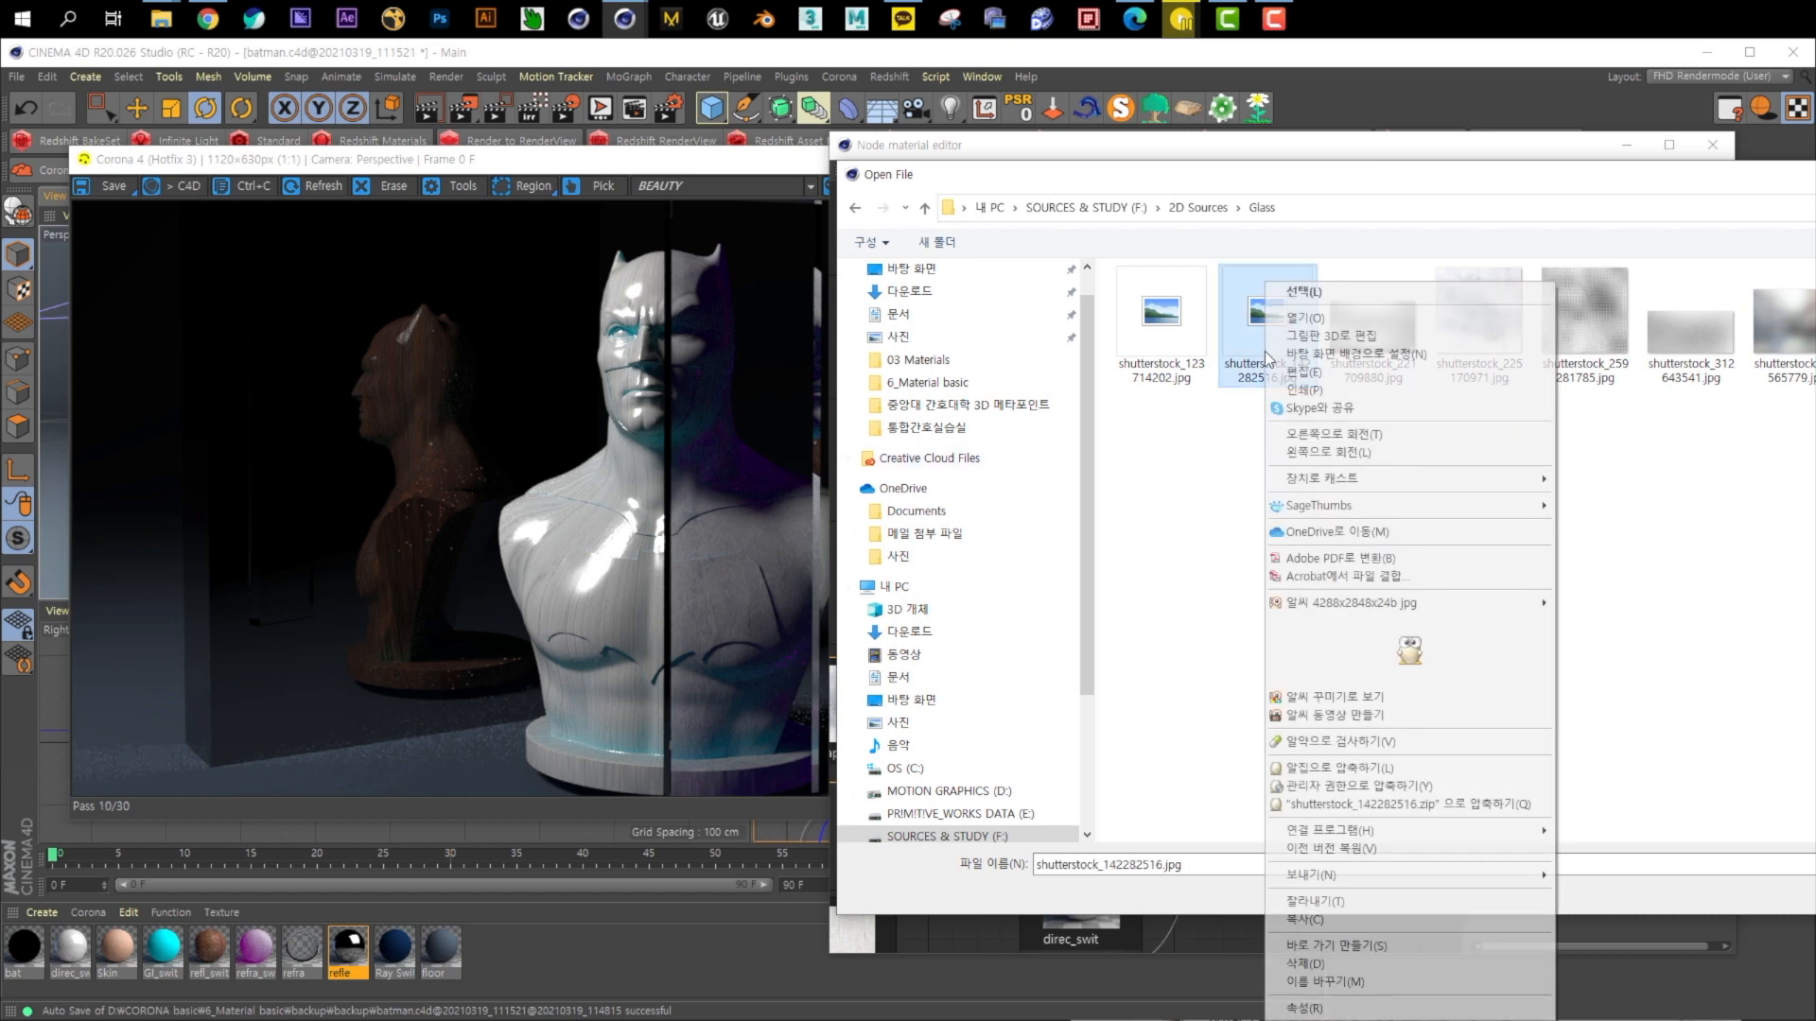
left_click(1771, 507)
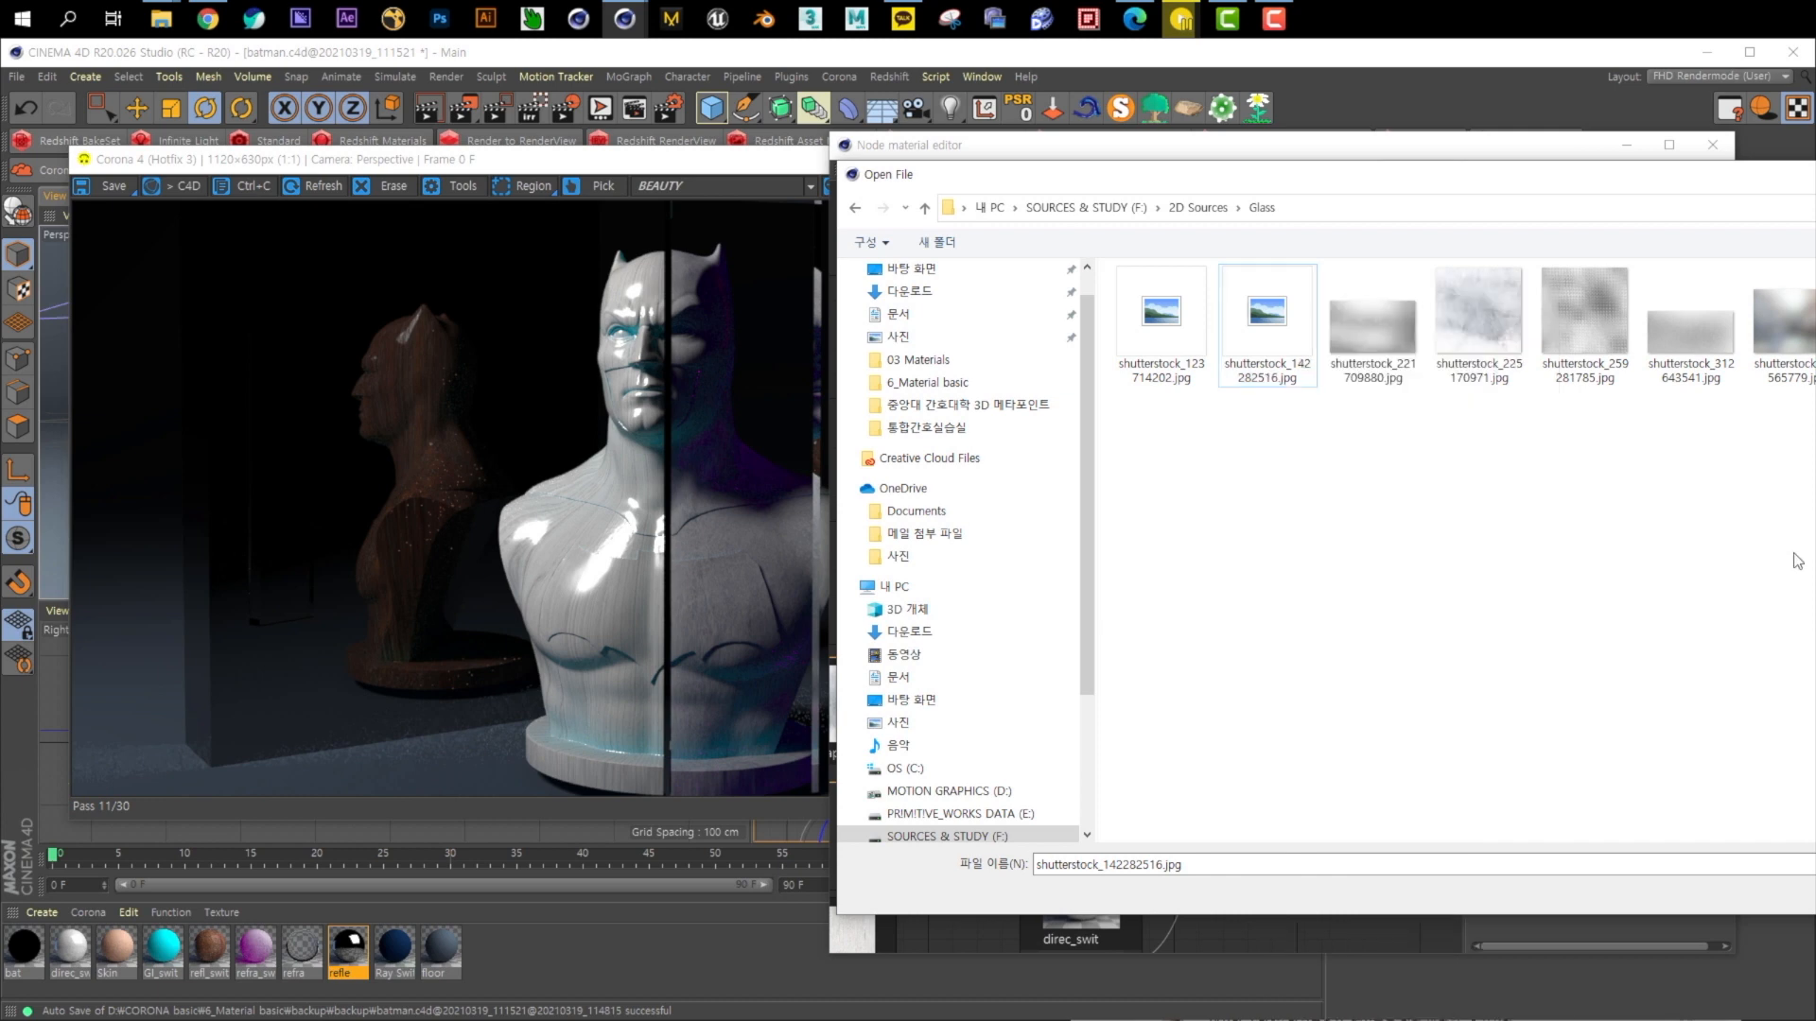
double_click(1783, 322)
key("Return")
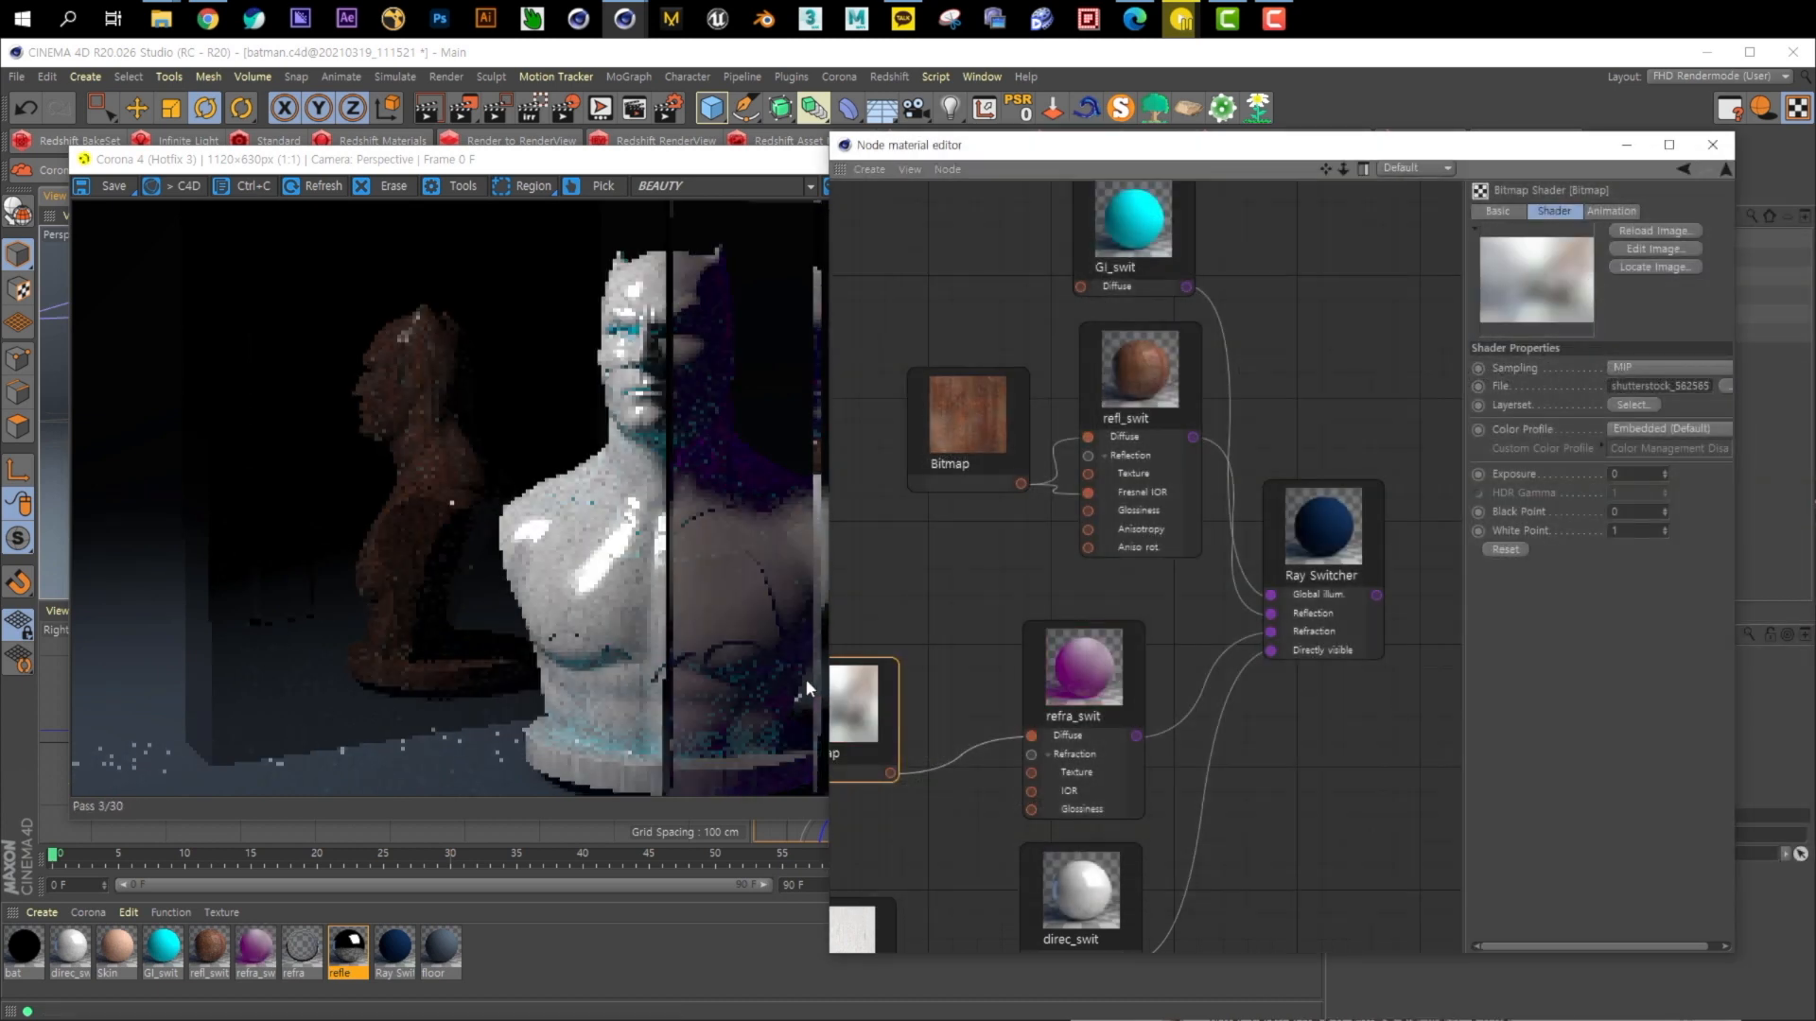
Place the Bitmap node beside refra_swit and shift the render view so the whole bust shows next to the node editor
left_click_drag(893, 701, 955, 669)
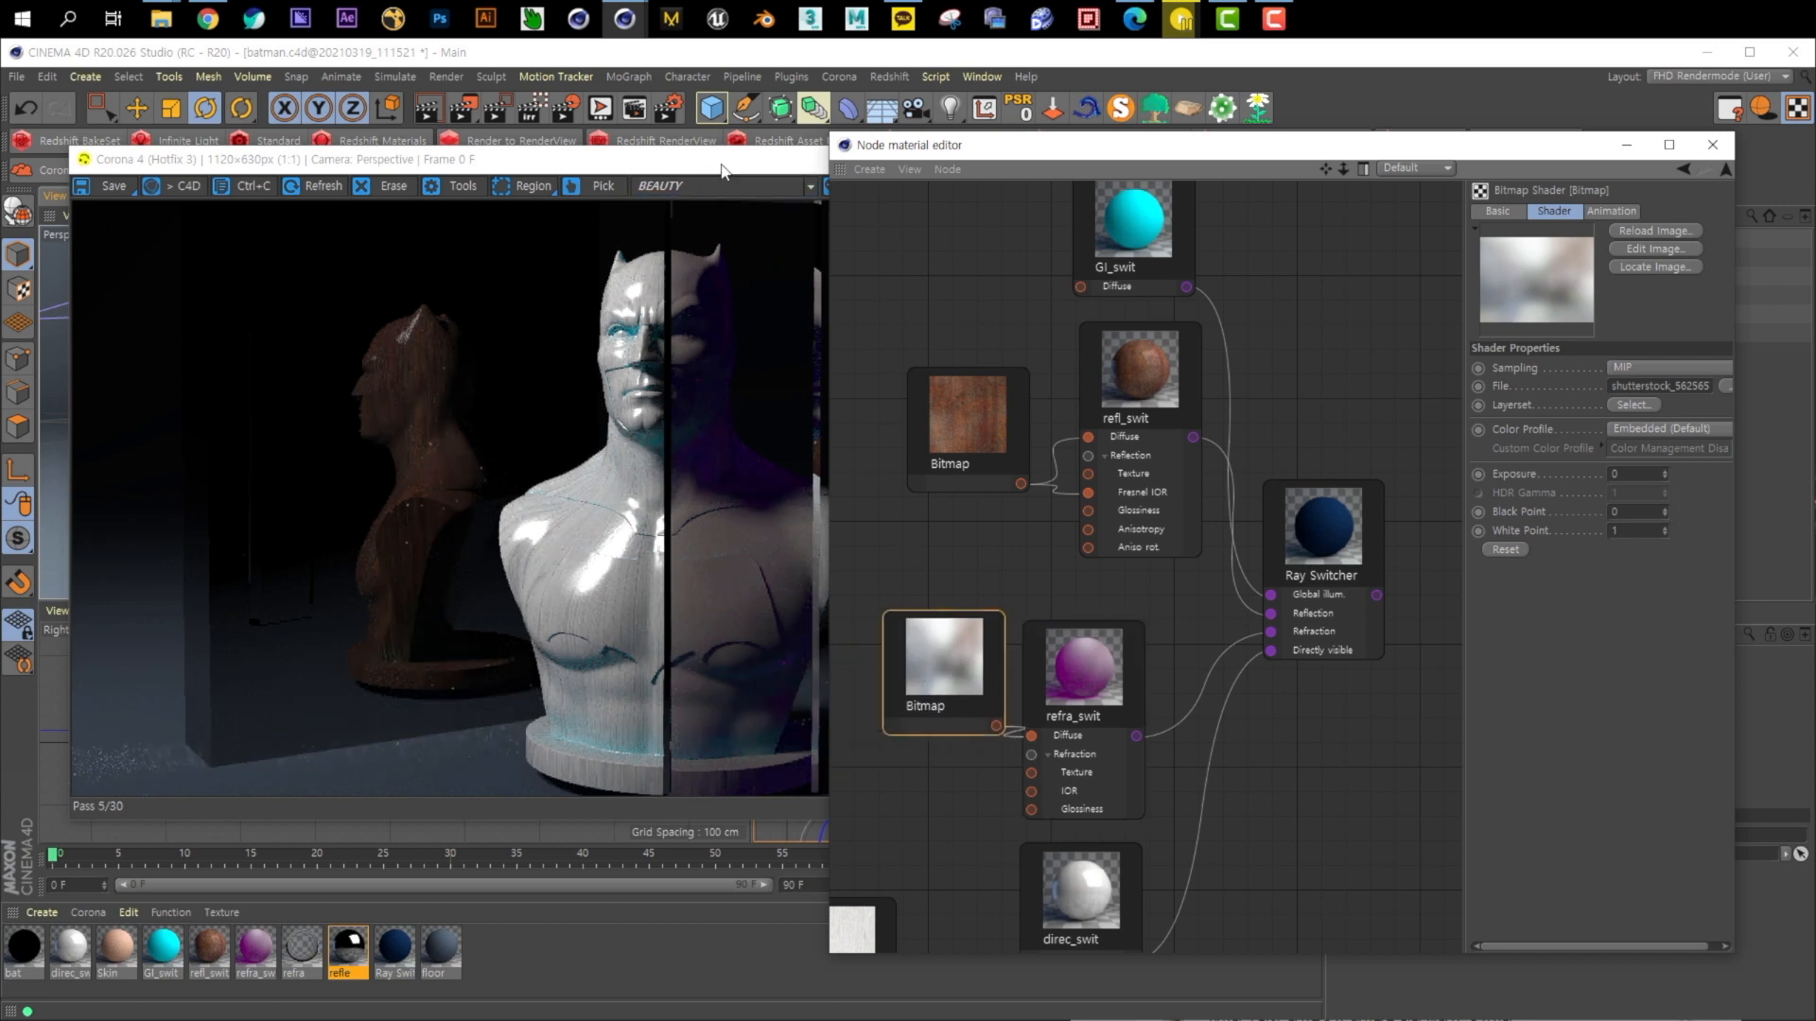
left_click_drag(726, 162, 629, 163)
left_click(1029, 692)
left_click(965, 685)
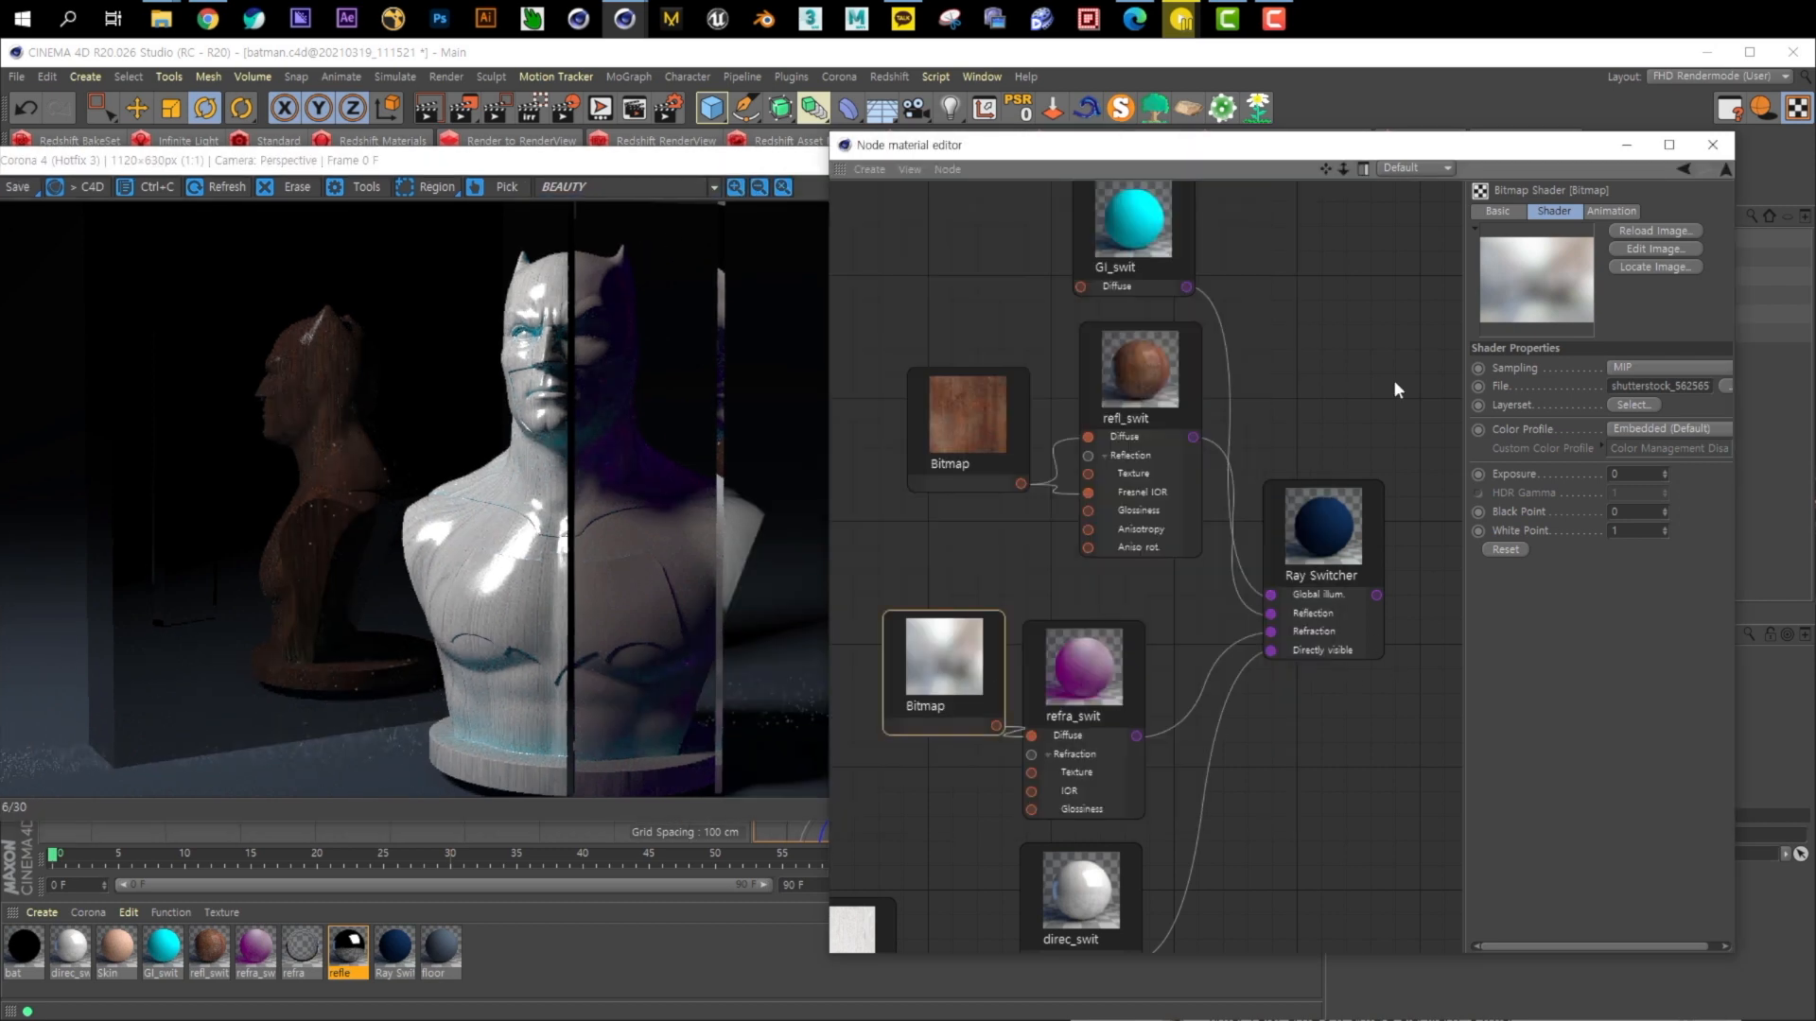
Set refra_swit's Refraction level to 100% and its index of refraction to 2.26
left_click(1115, 690)
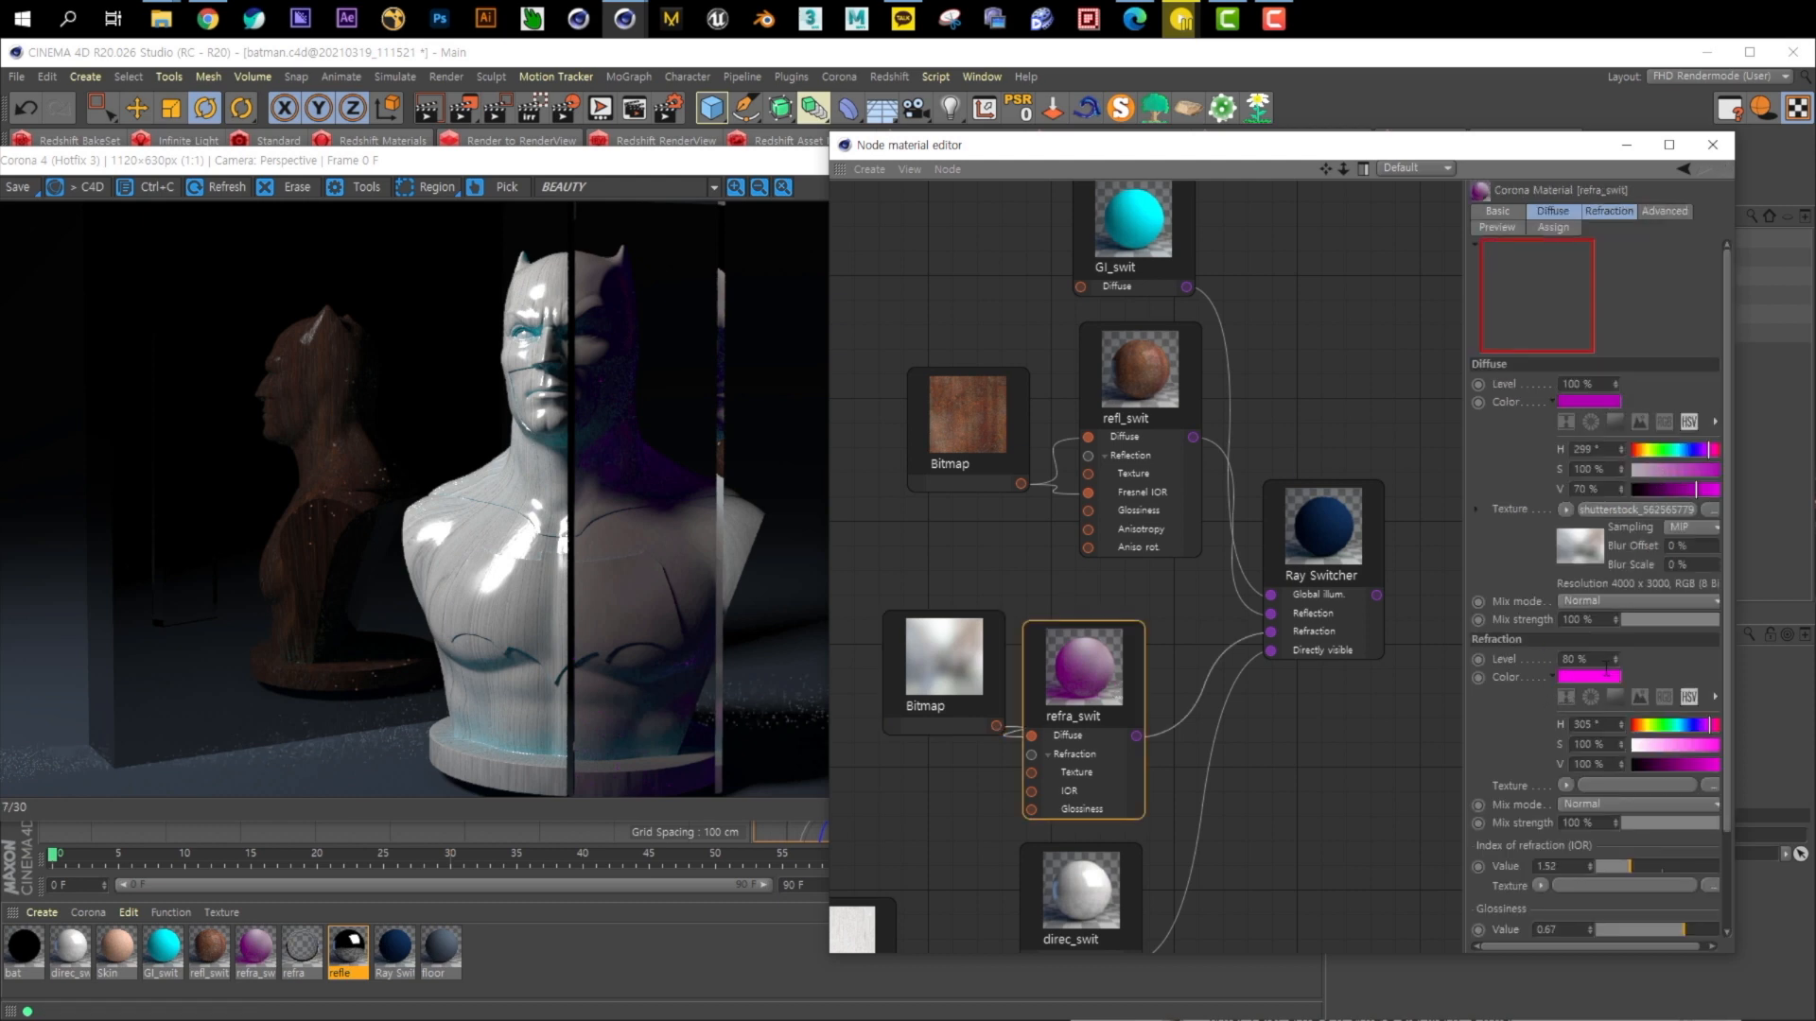
left_click_drag(1605, 662, 1403, 645)
type("50")
key("Return")
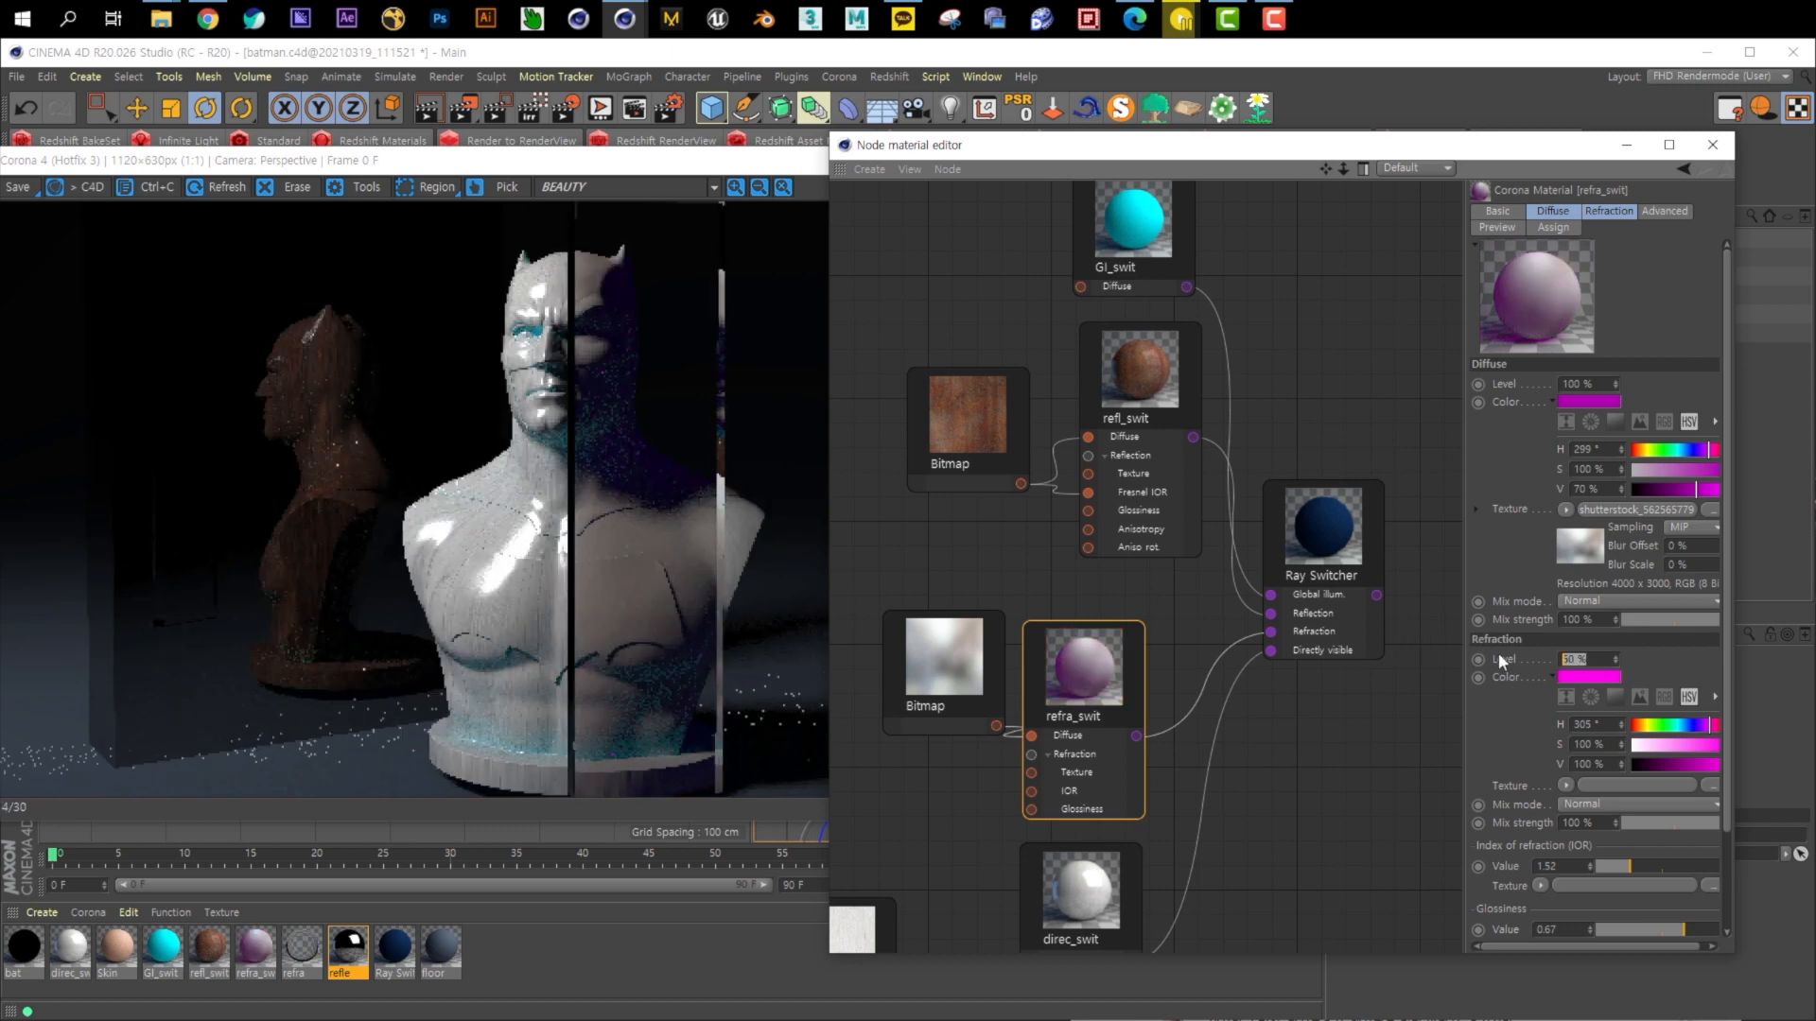
type("100")
key("Return")
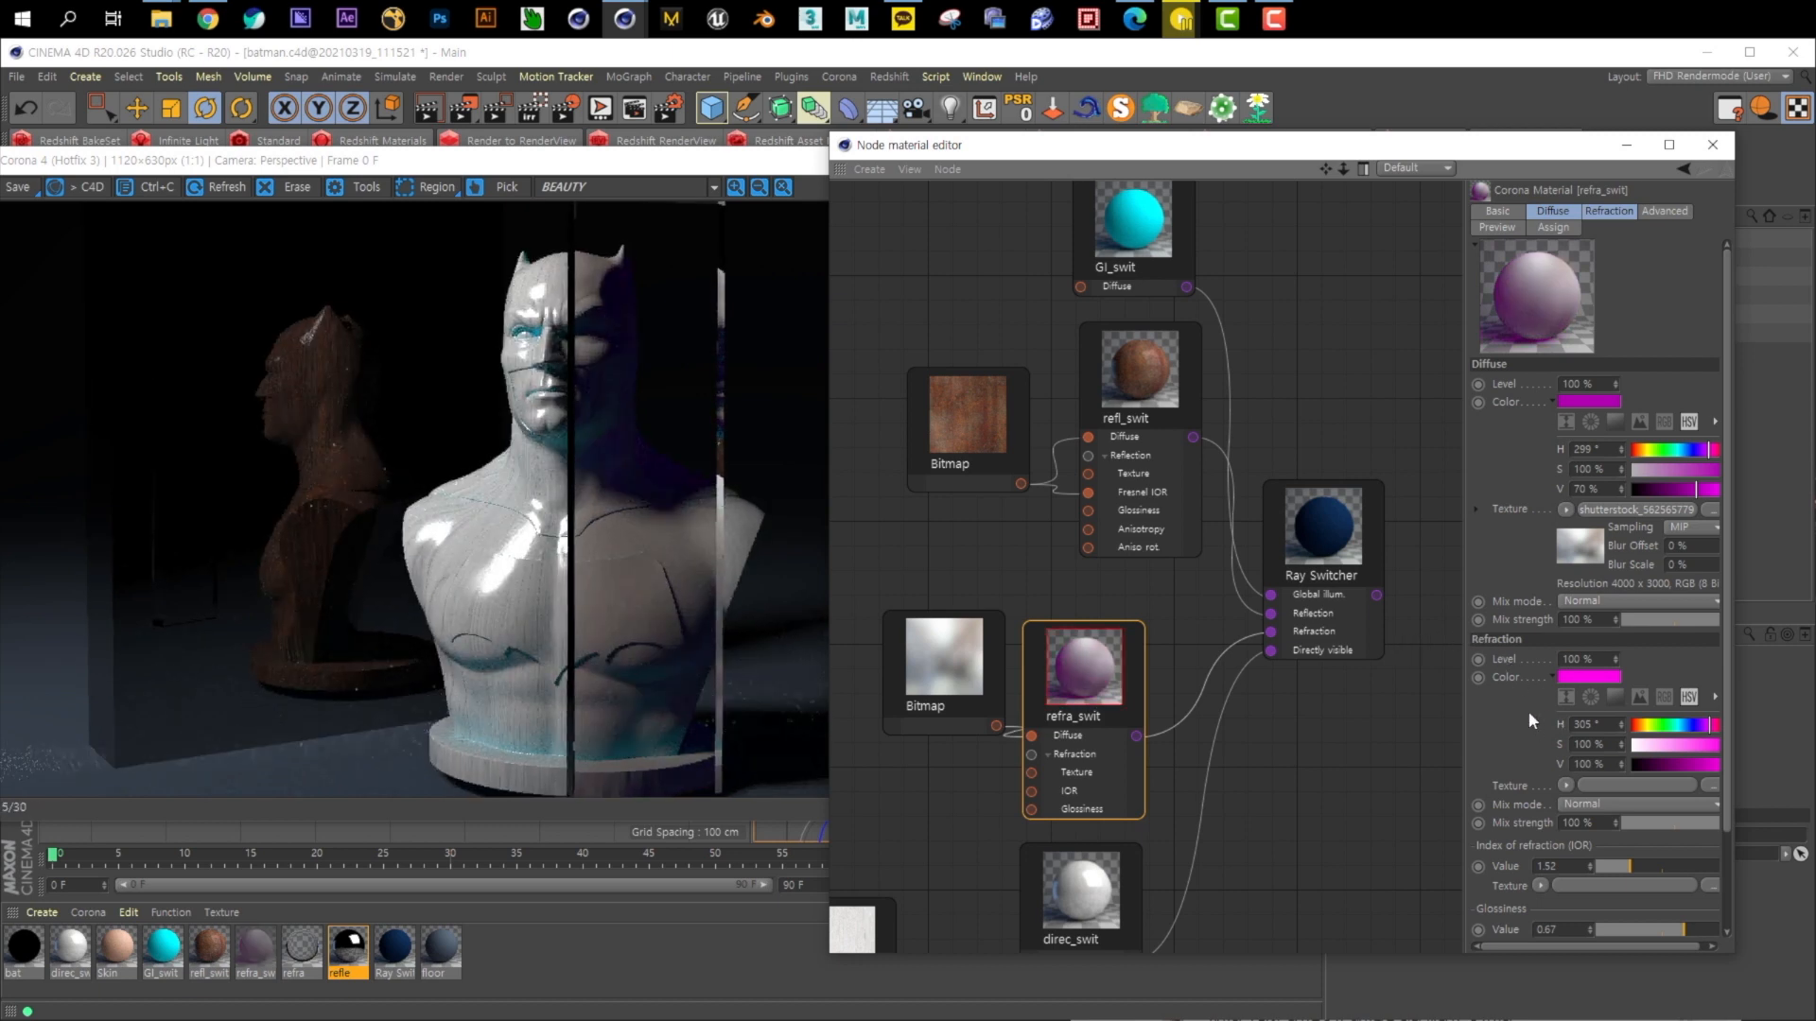
left_click(1665, 864)
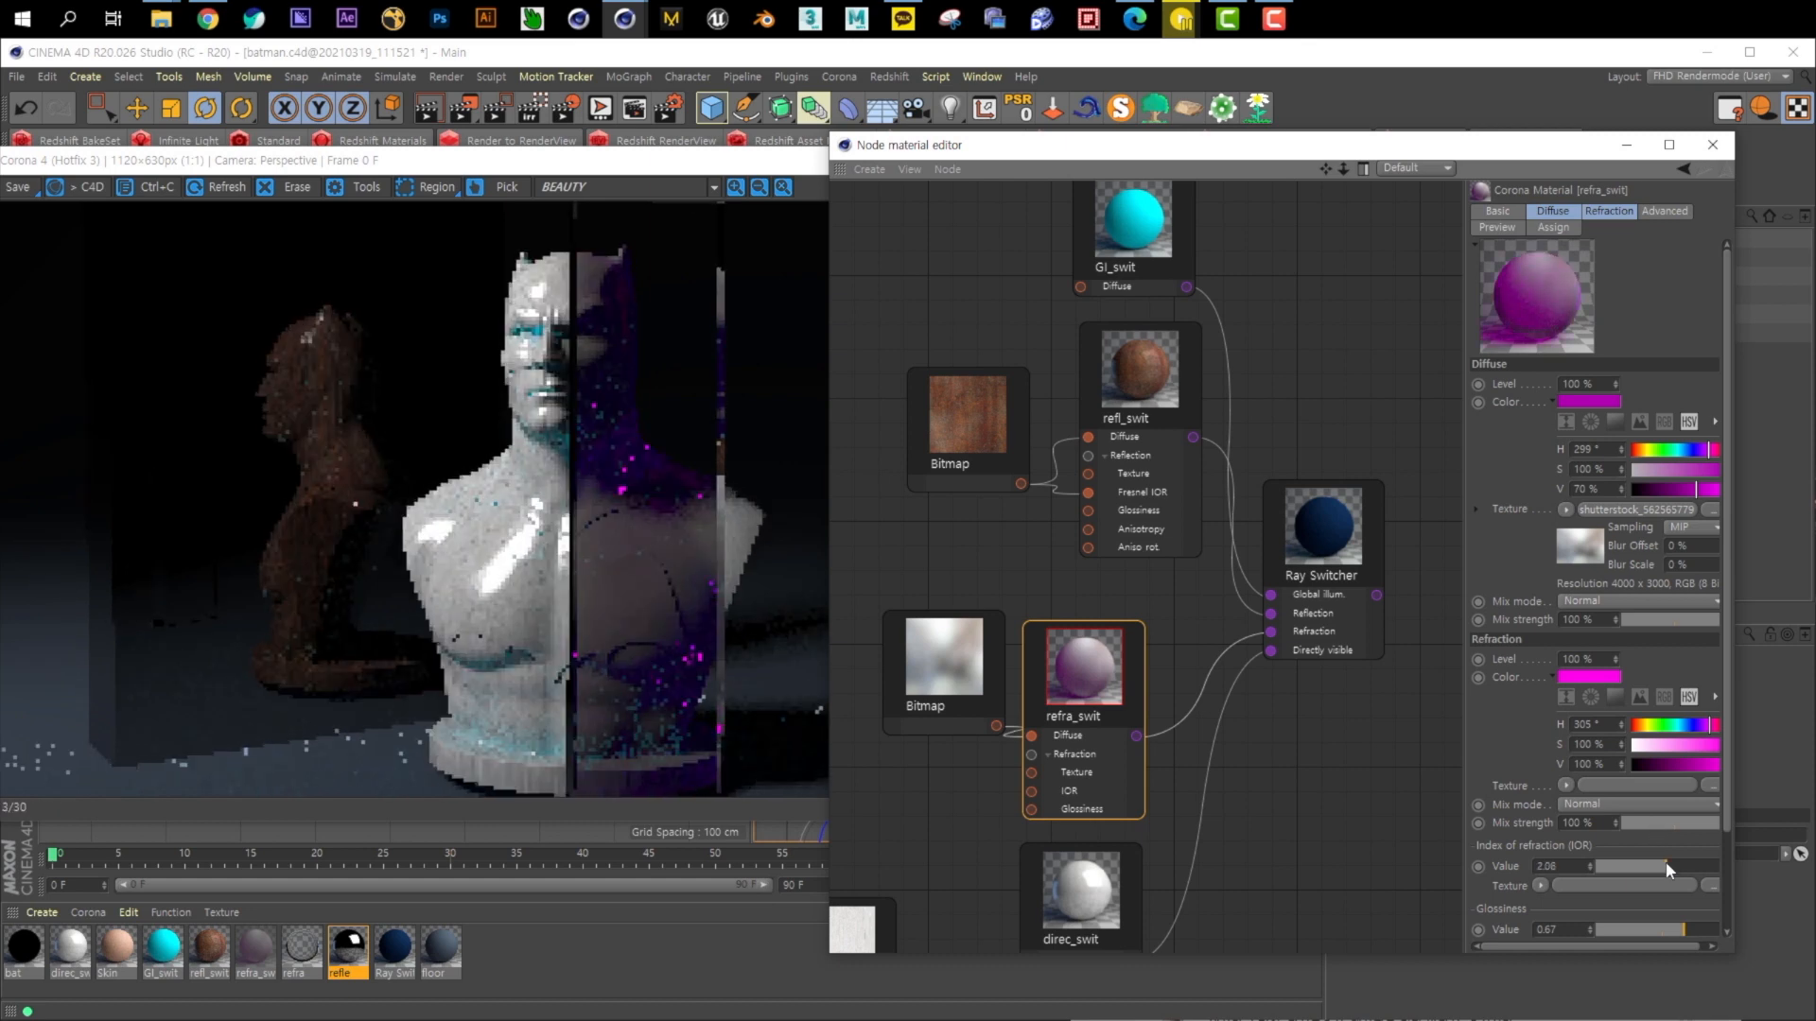
left_click(1679, 865)
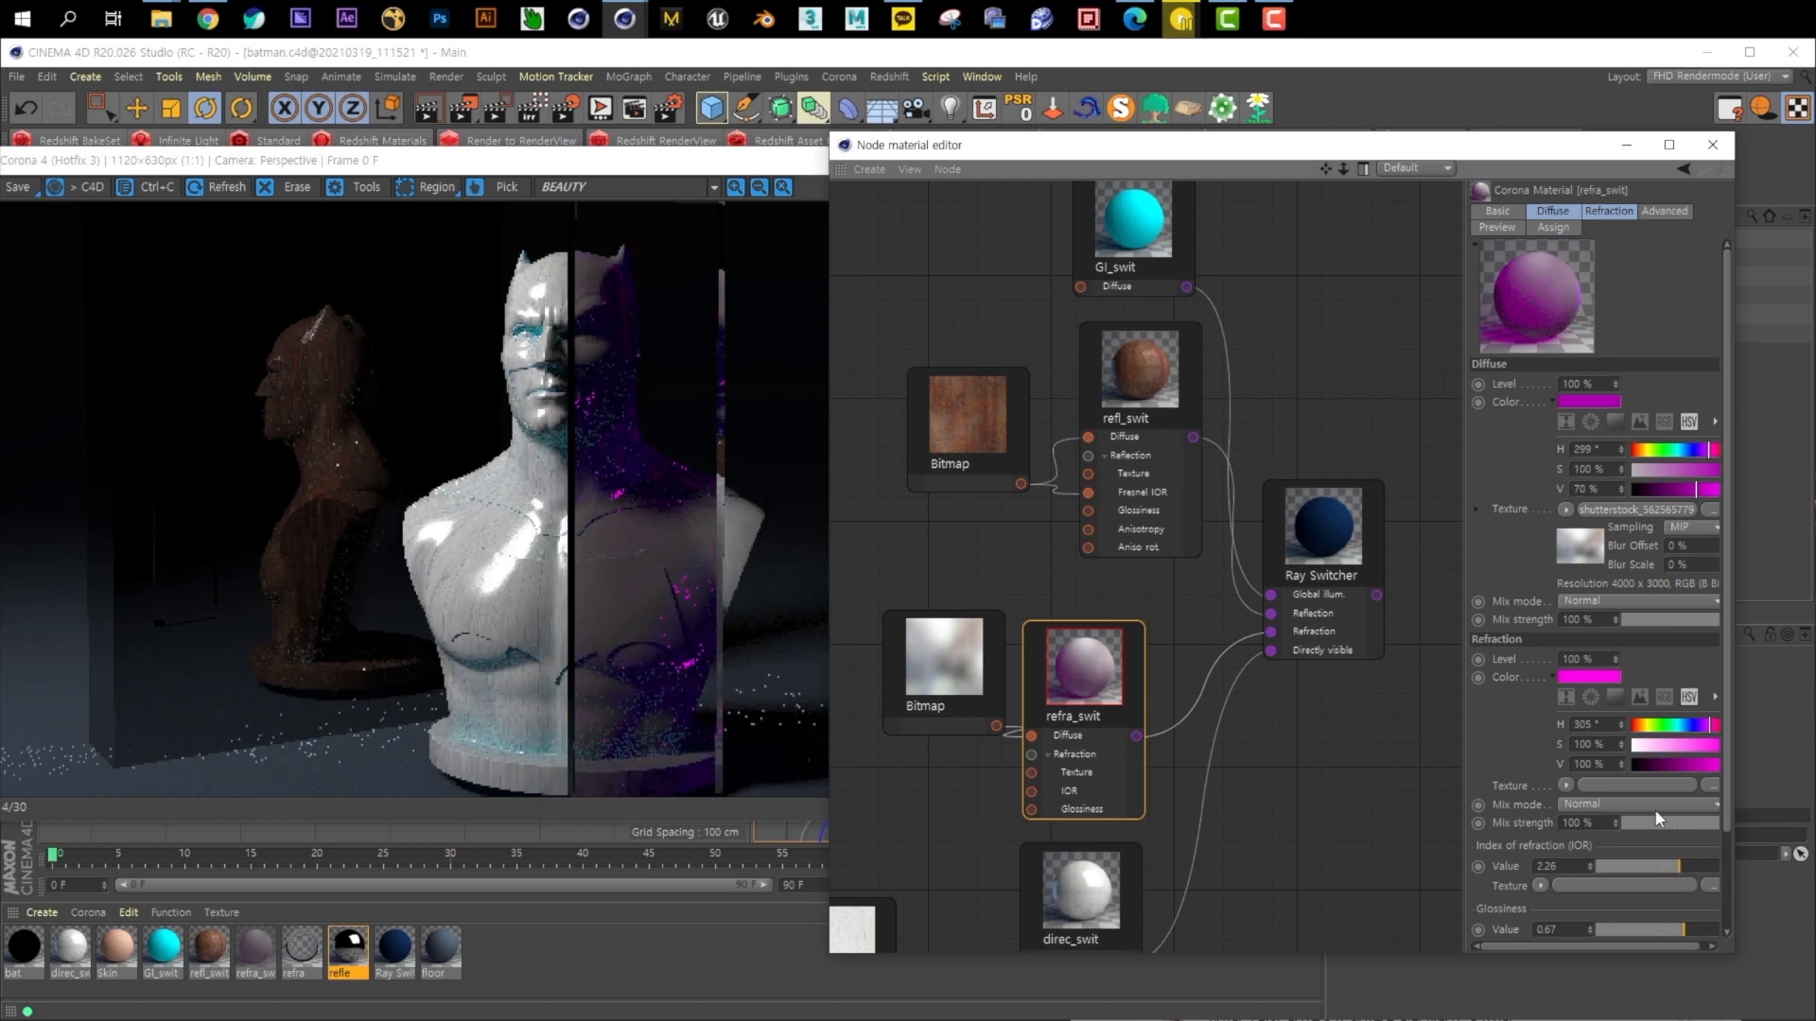
Connect the glass Bitmap to refra_swit's Glossiness input instead of Diffuse, and move the node editor clear of the render
left_click(919, 676)
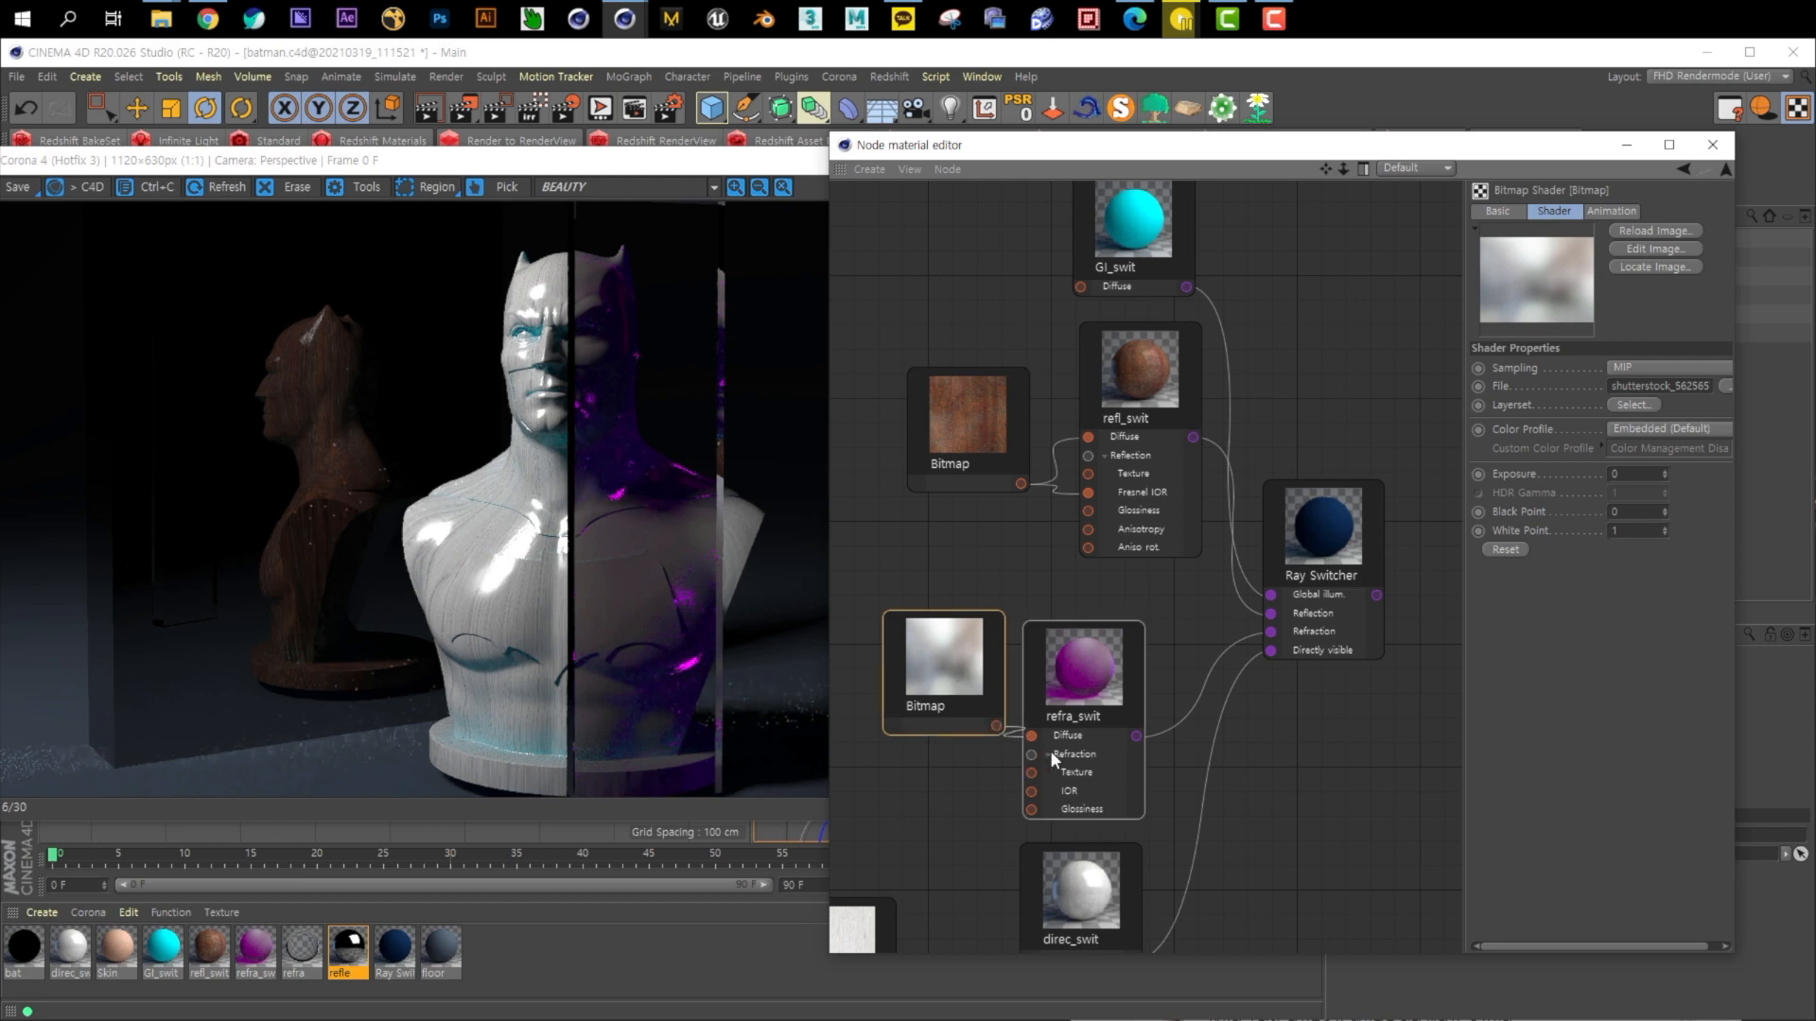
left_click_drag(1008, 736, 1031, 809)
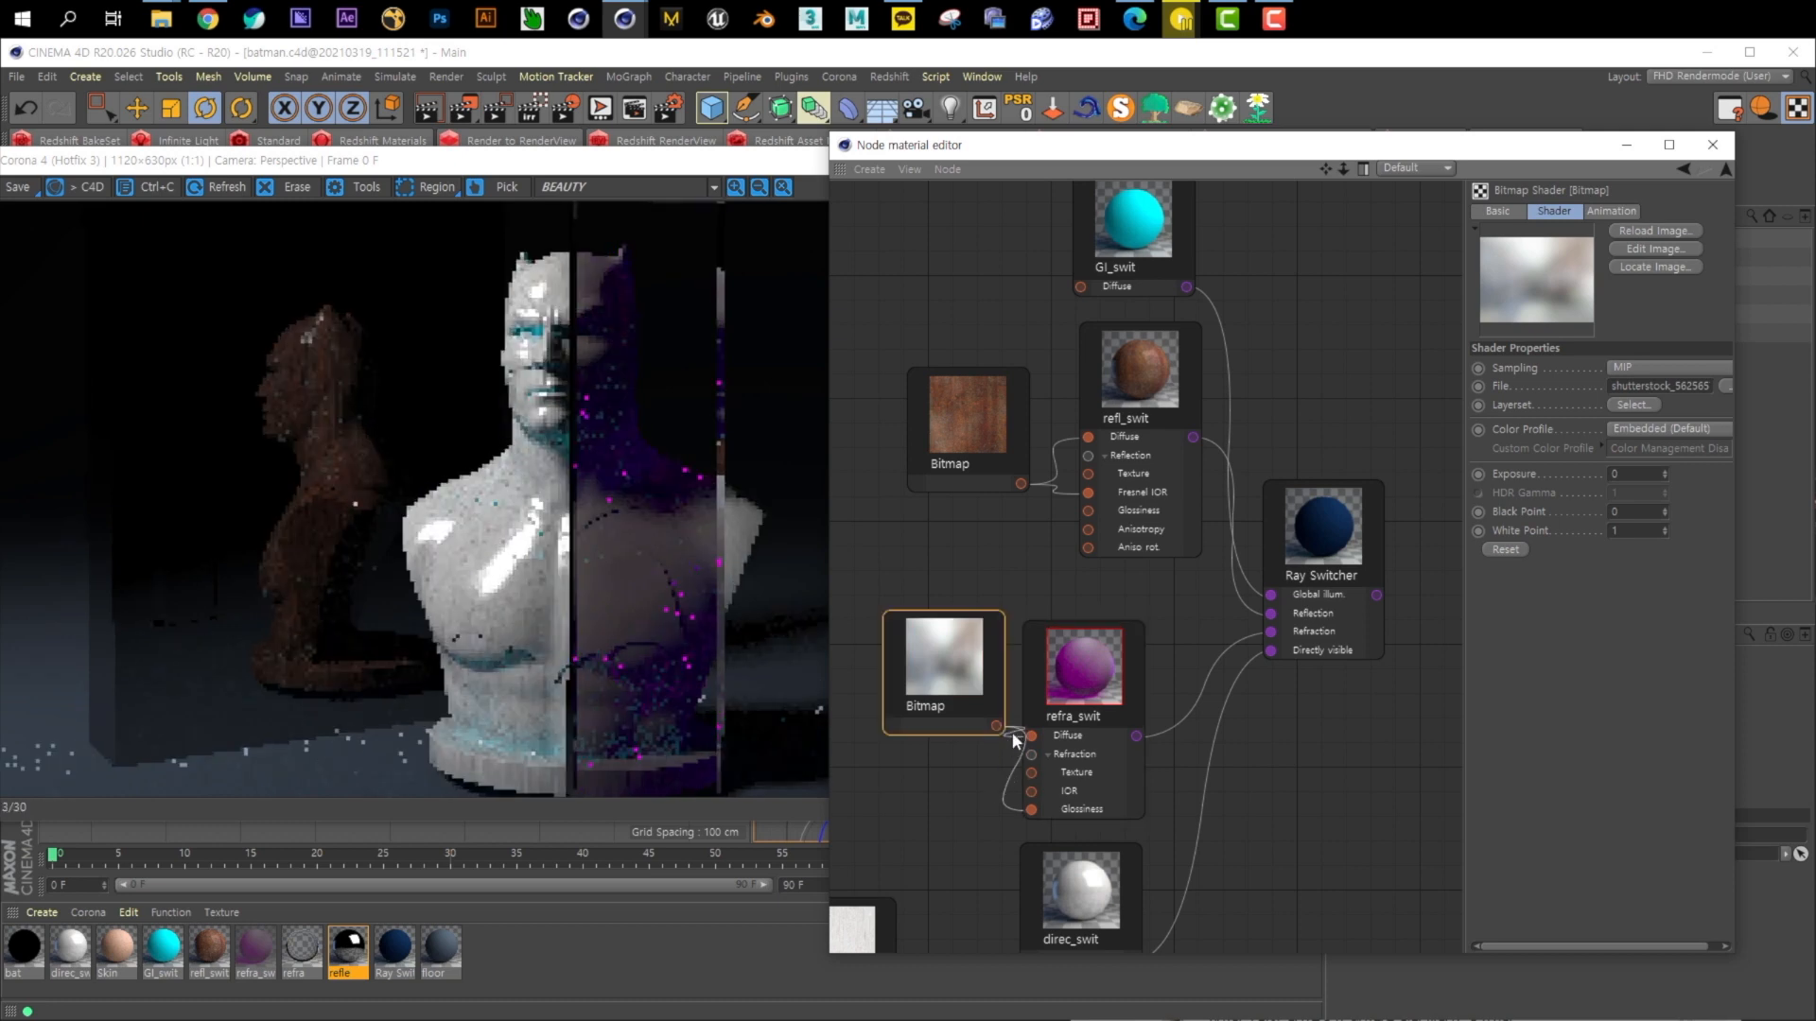
left_click_drag(1007, 735, 1031, 808)
left_click_drag(965, 680, 950, 658)
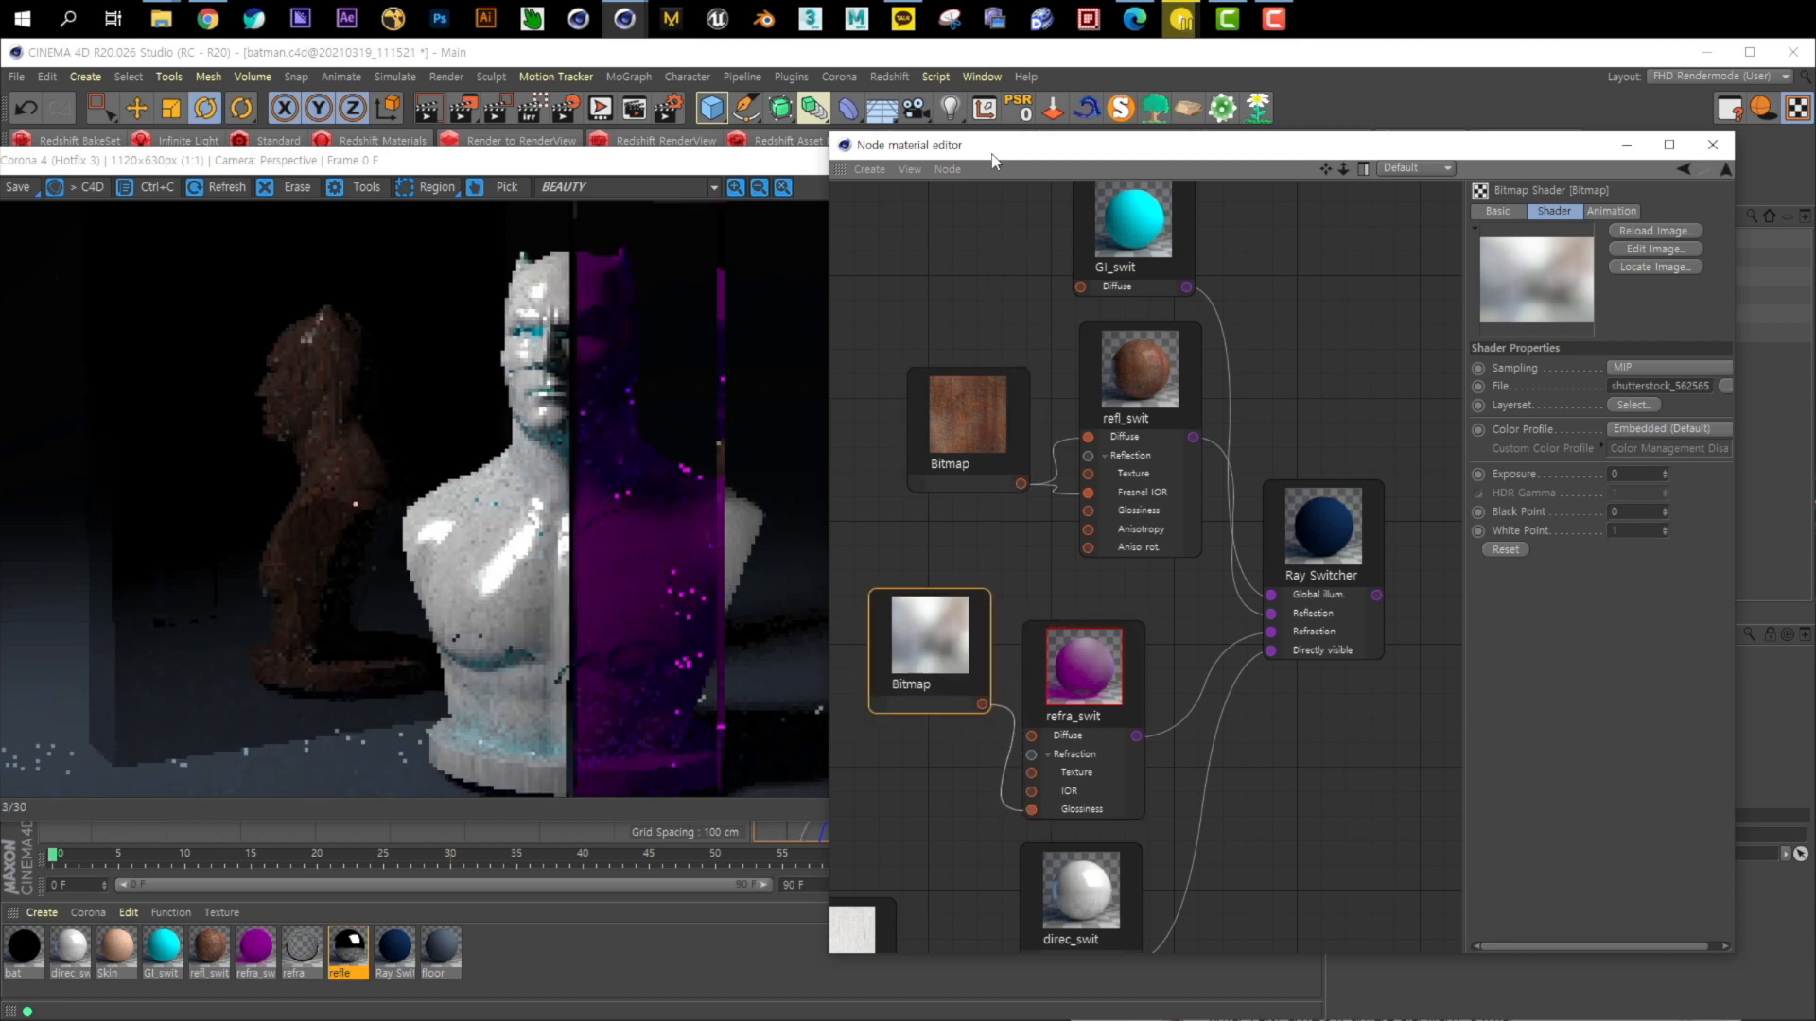
left_click_drag(987, 148, 1031, 99)
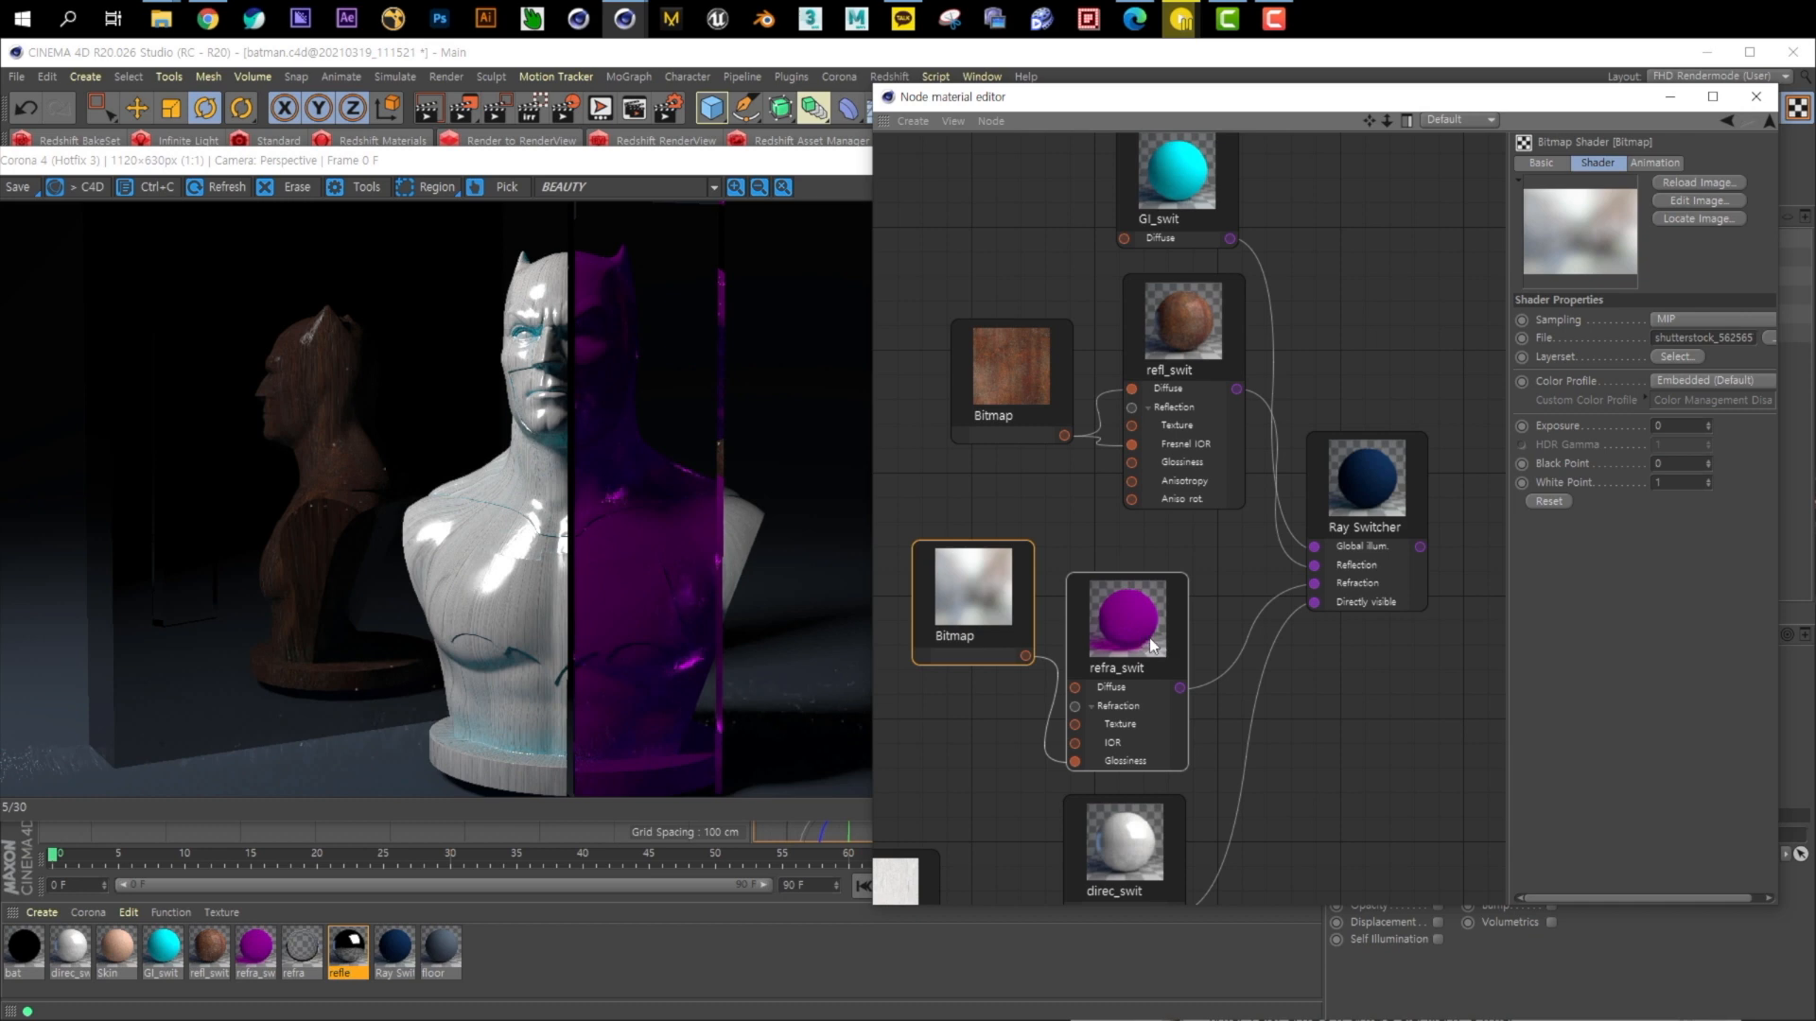
Change refra_swit's Diffuse color to a very dark purple with saturation 13% and value 13%
left_click(1101, 650)
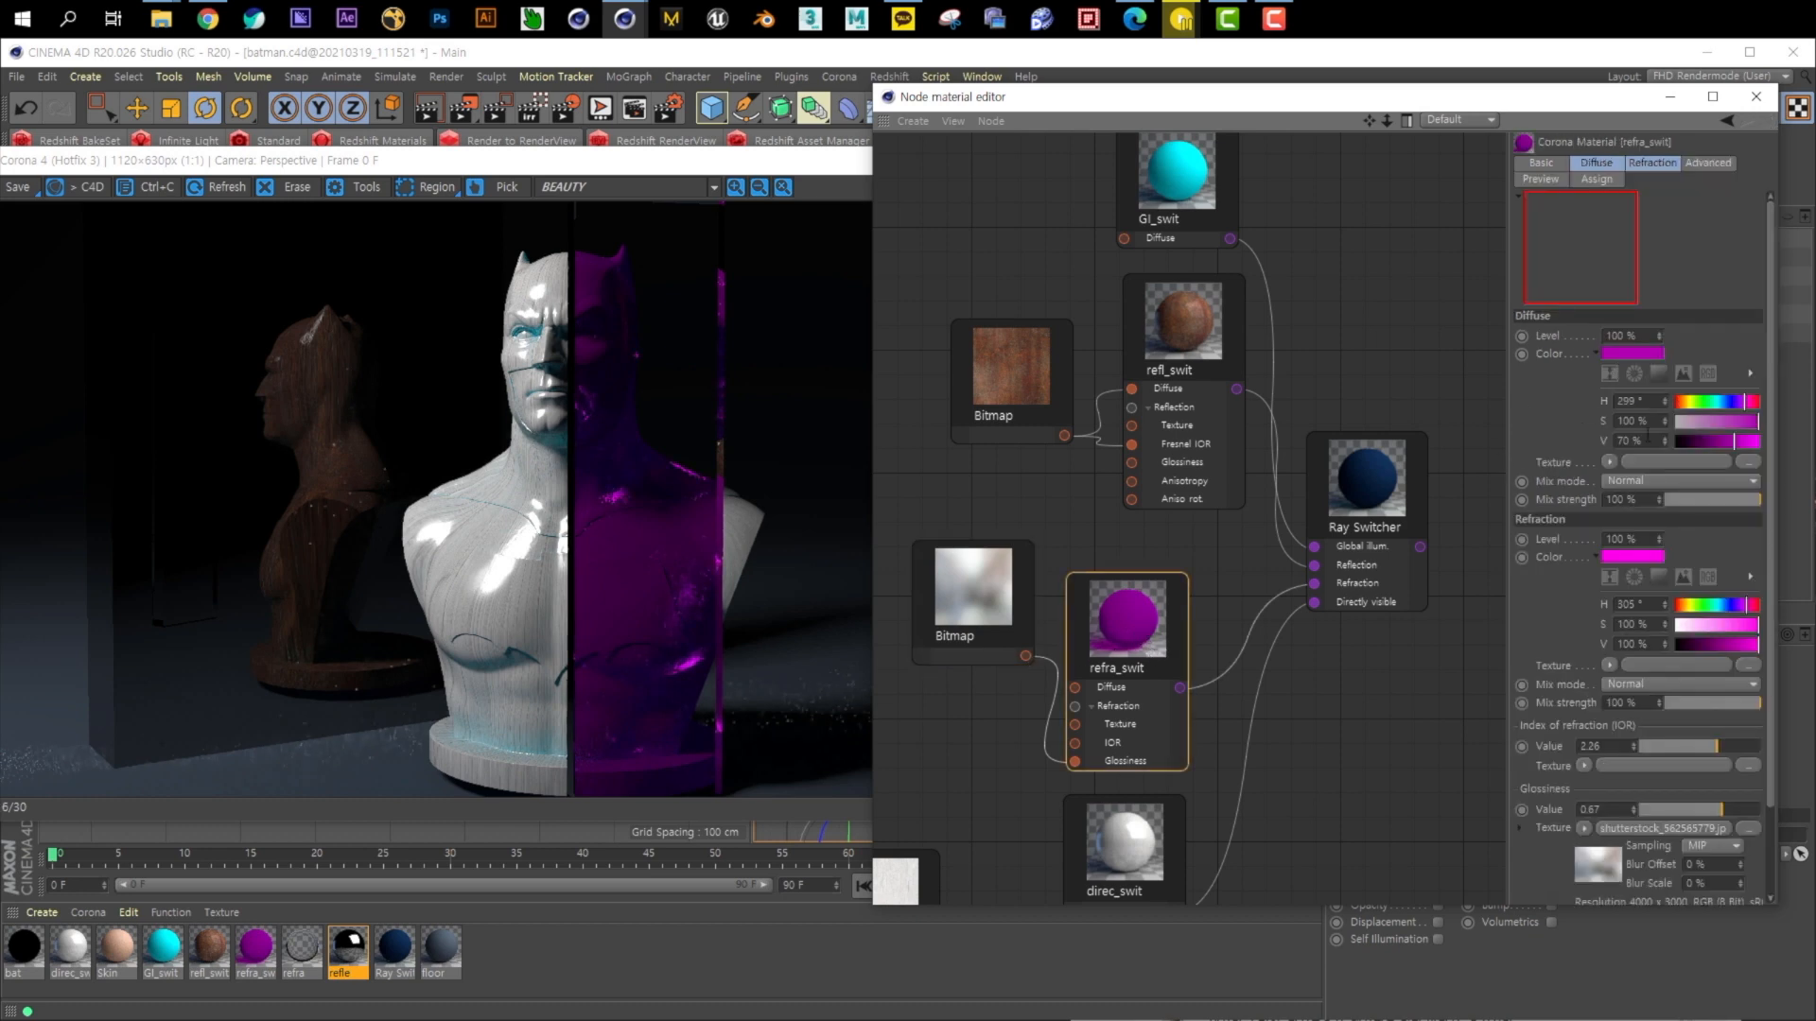
left_click(1721, 403)
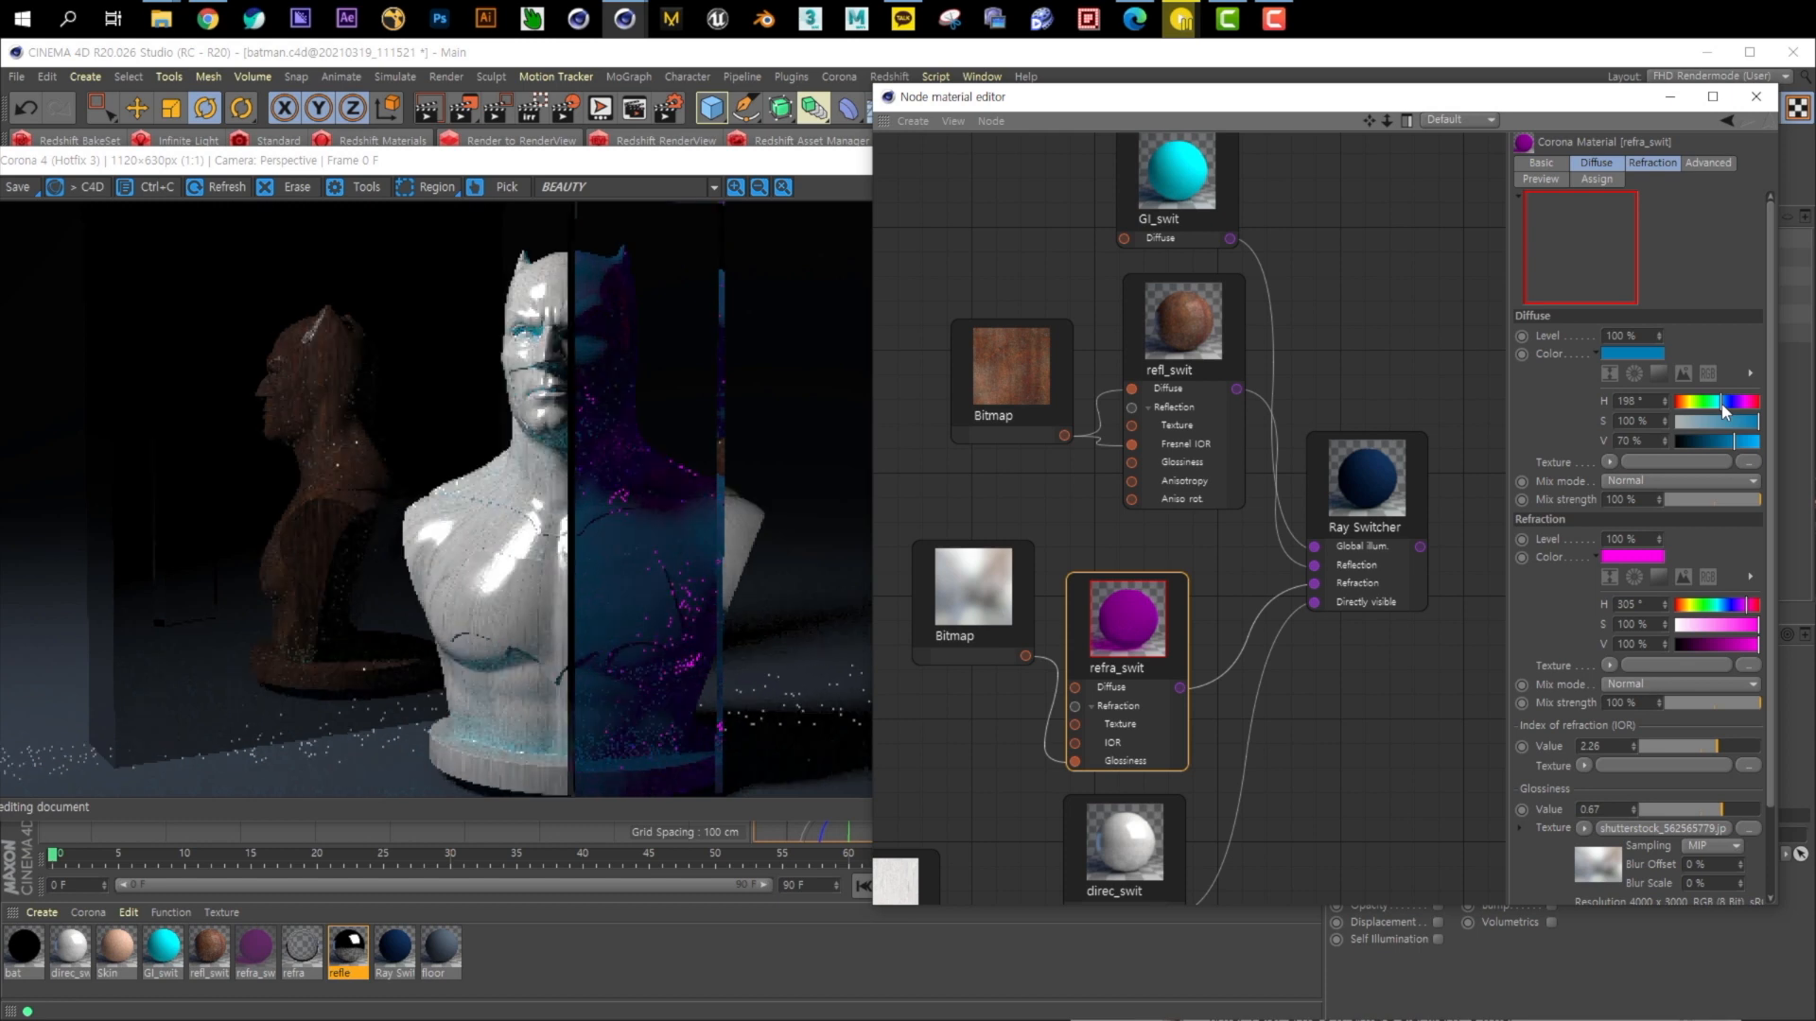
left_click(1713, 403)
left_click(1682, 421)
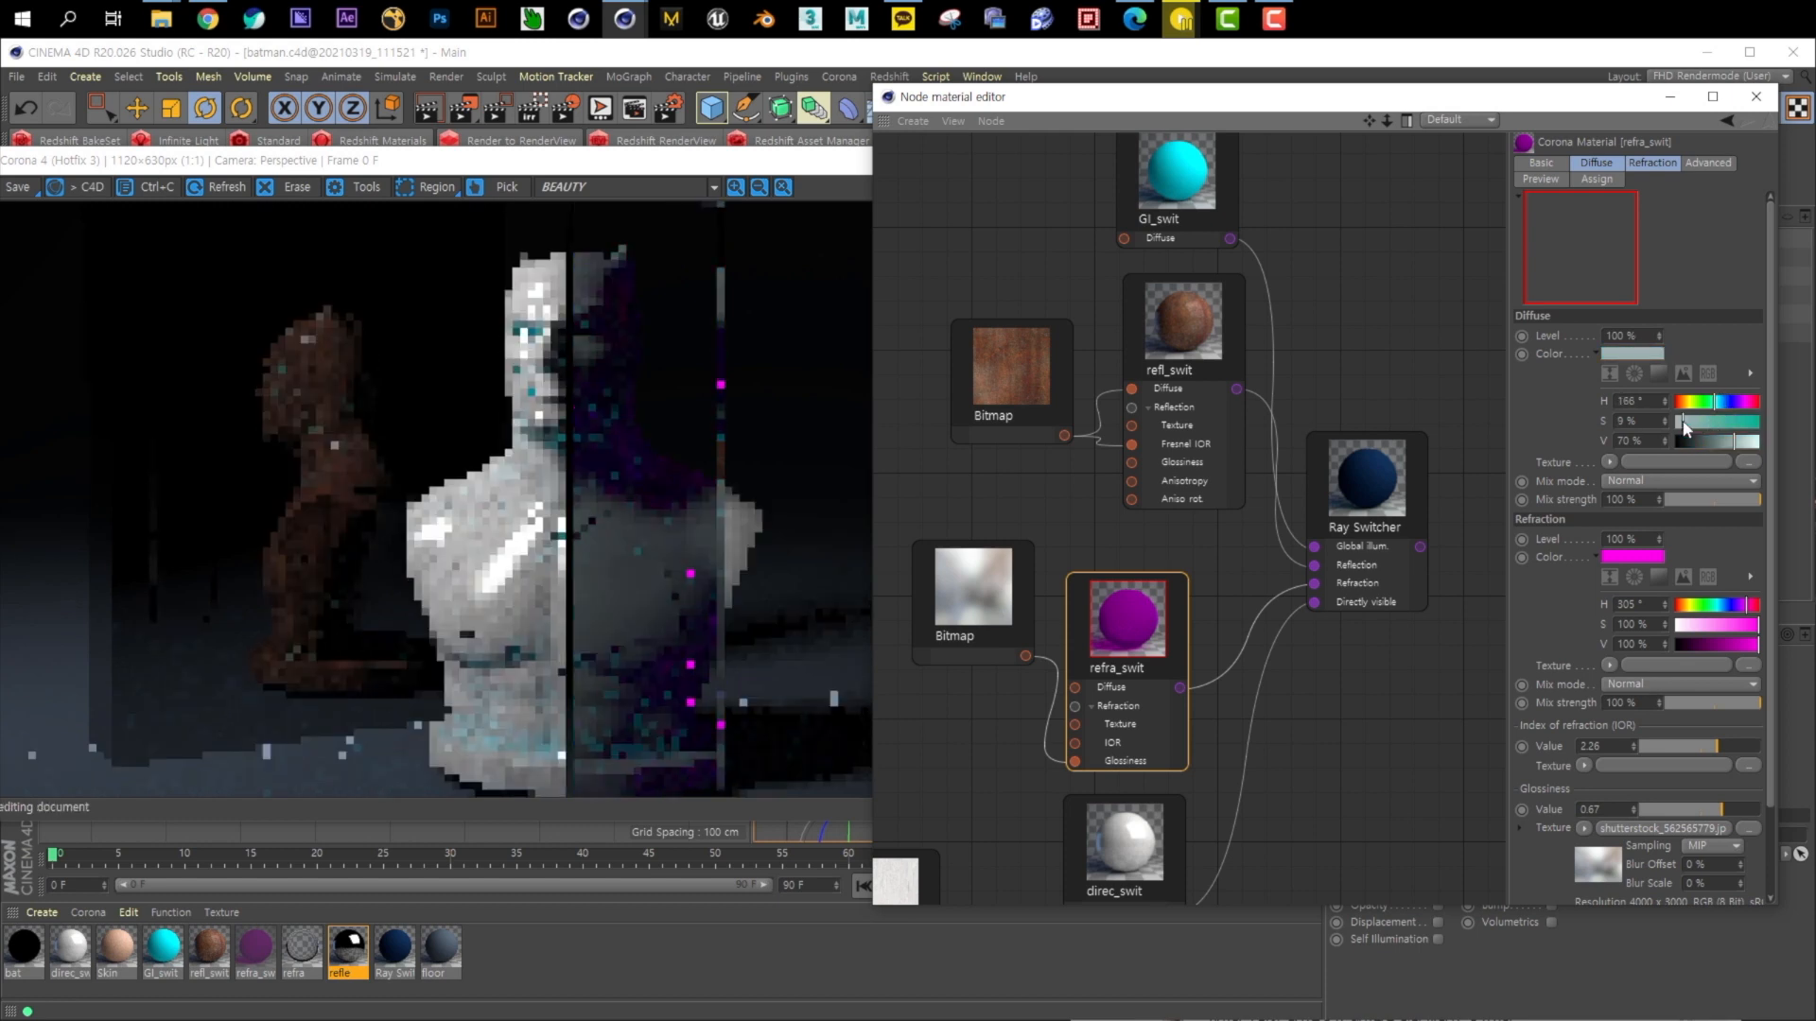
left_click(1679, 441)
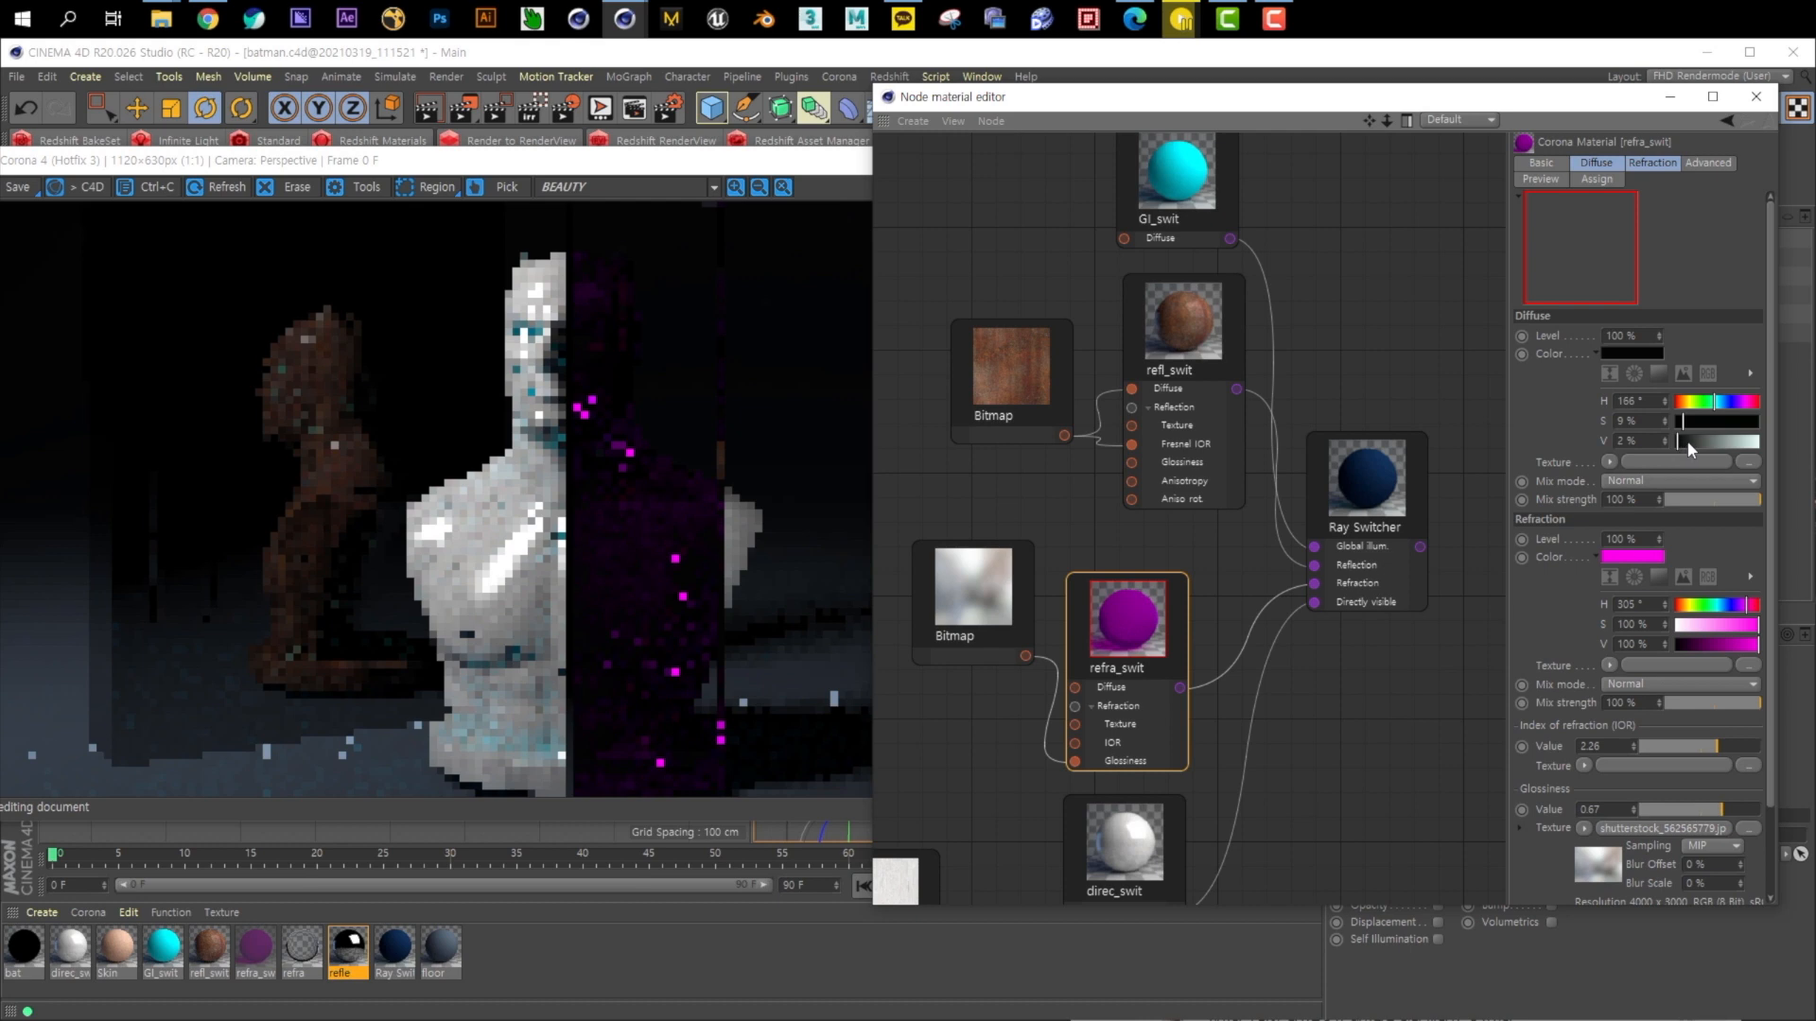
left_click(1687, 440)
left_click(1682, 441)
left_click(1741, 403)
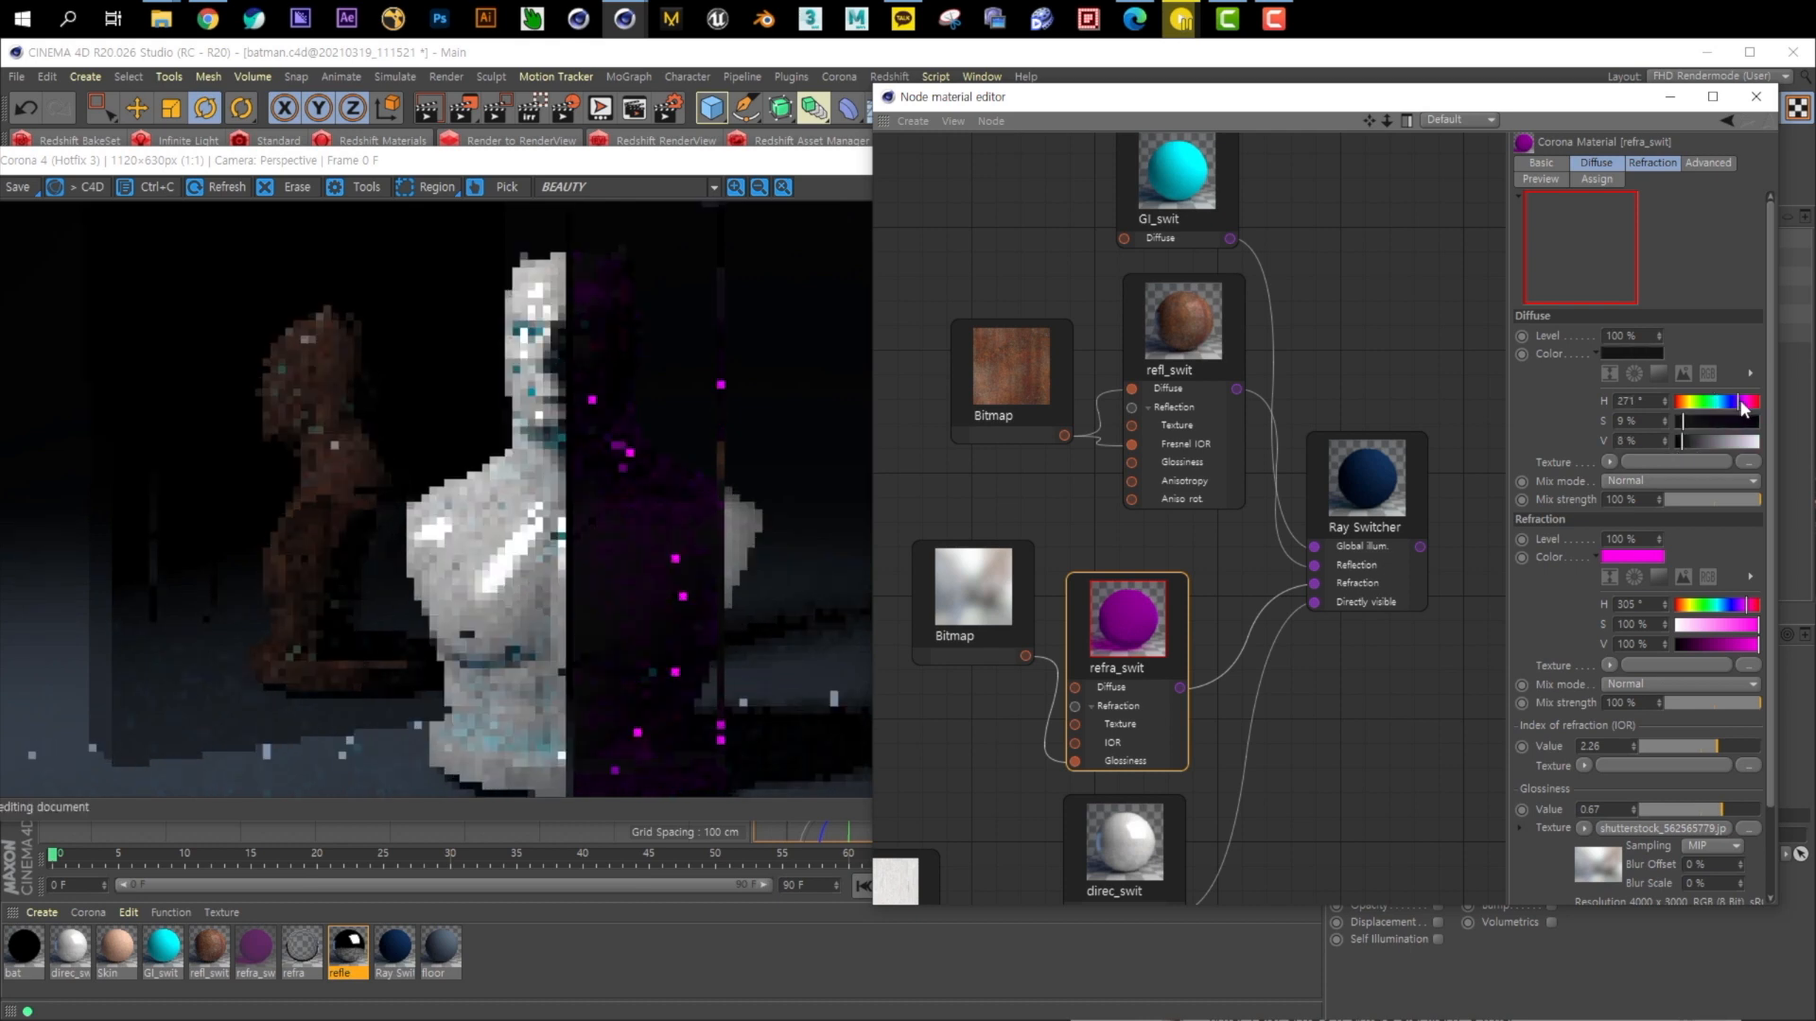
left_click(1686, 421)
left_click(1688, 441)
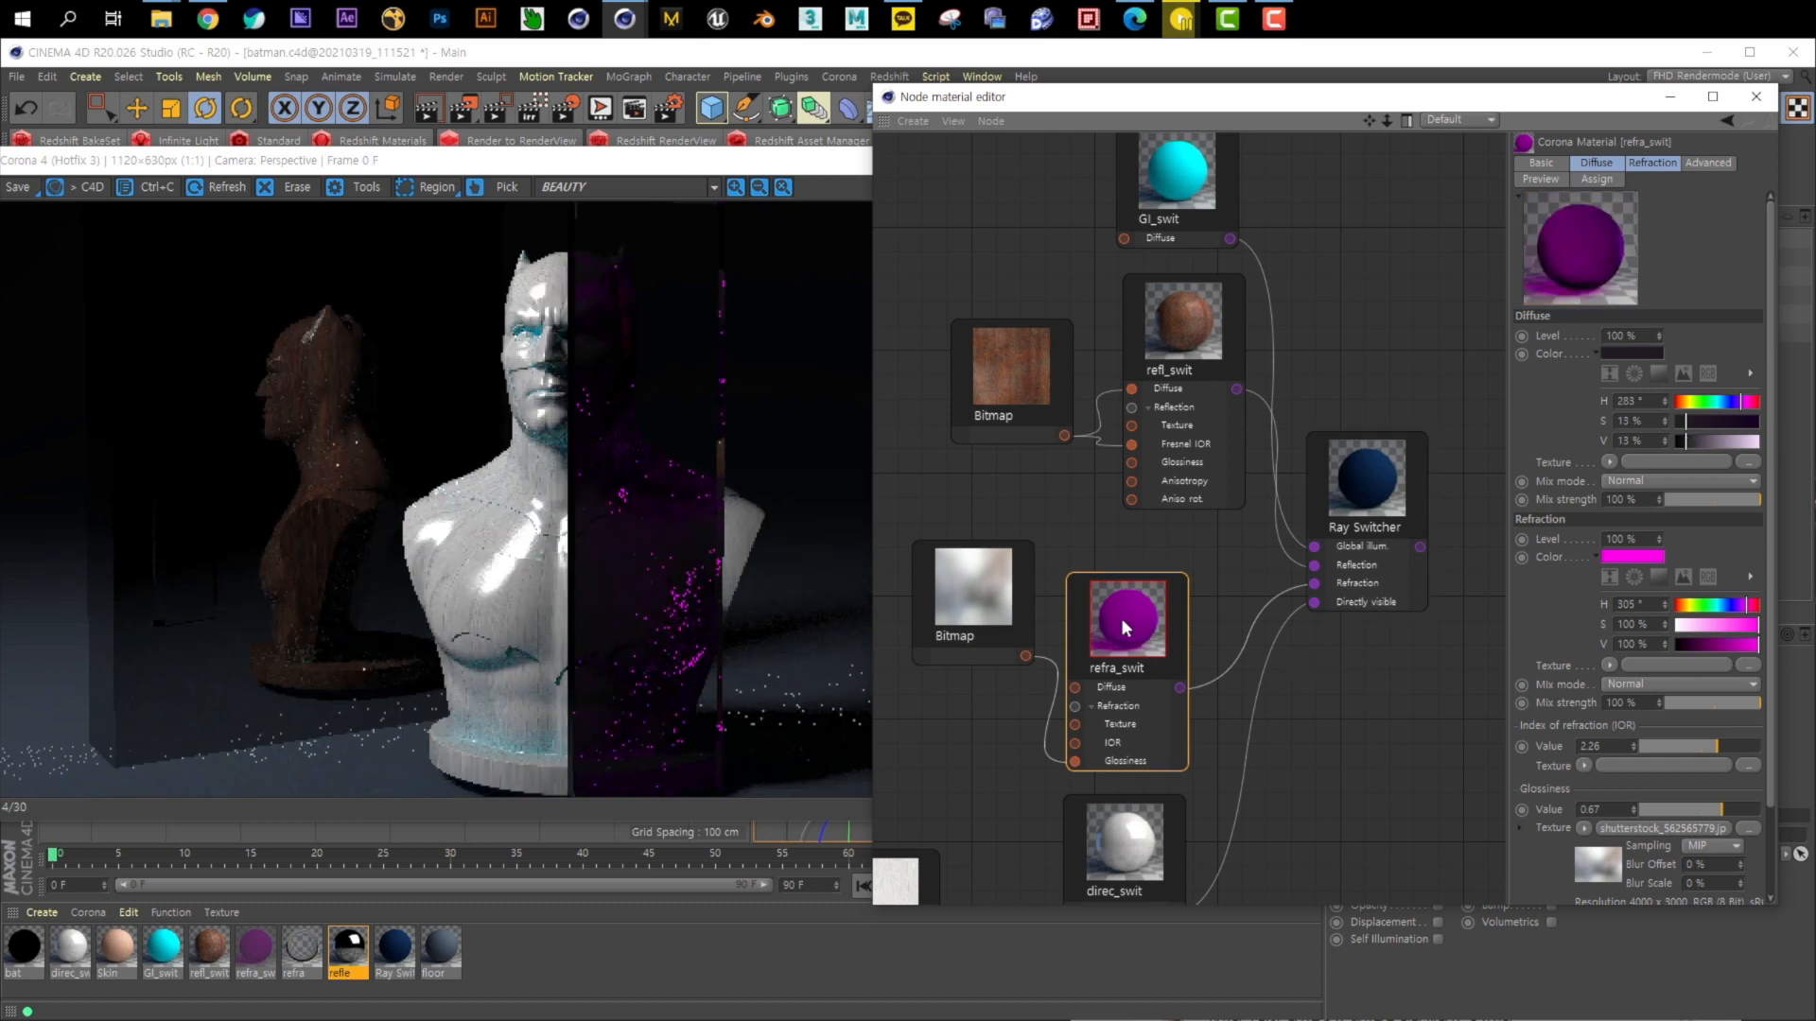
Tidy the node graph by moving refra_swit and direc_swit toward the Ray Switcher and the light wood Bitmap beside direc_swit
left_click_drag(1123, 621, 1188, 571)
left_click_drag(1111, 810, 1188, 772)
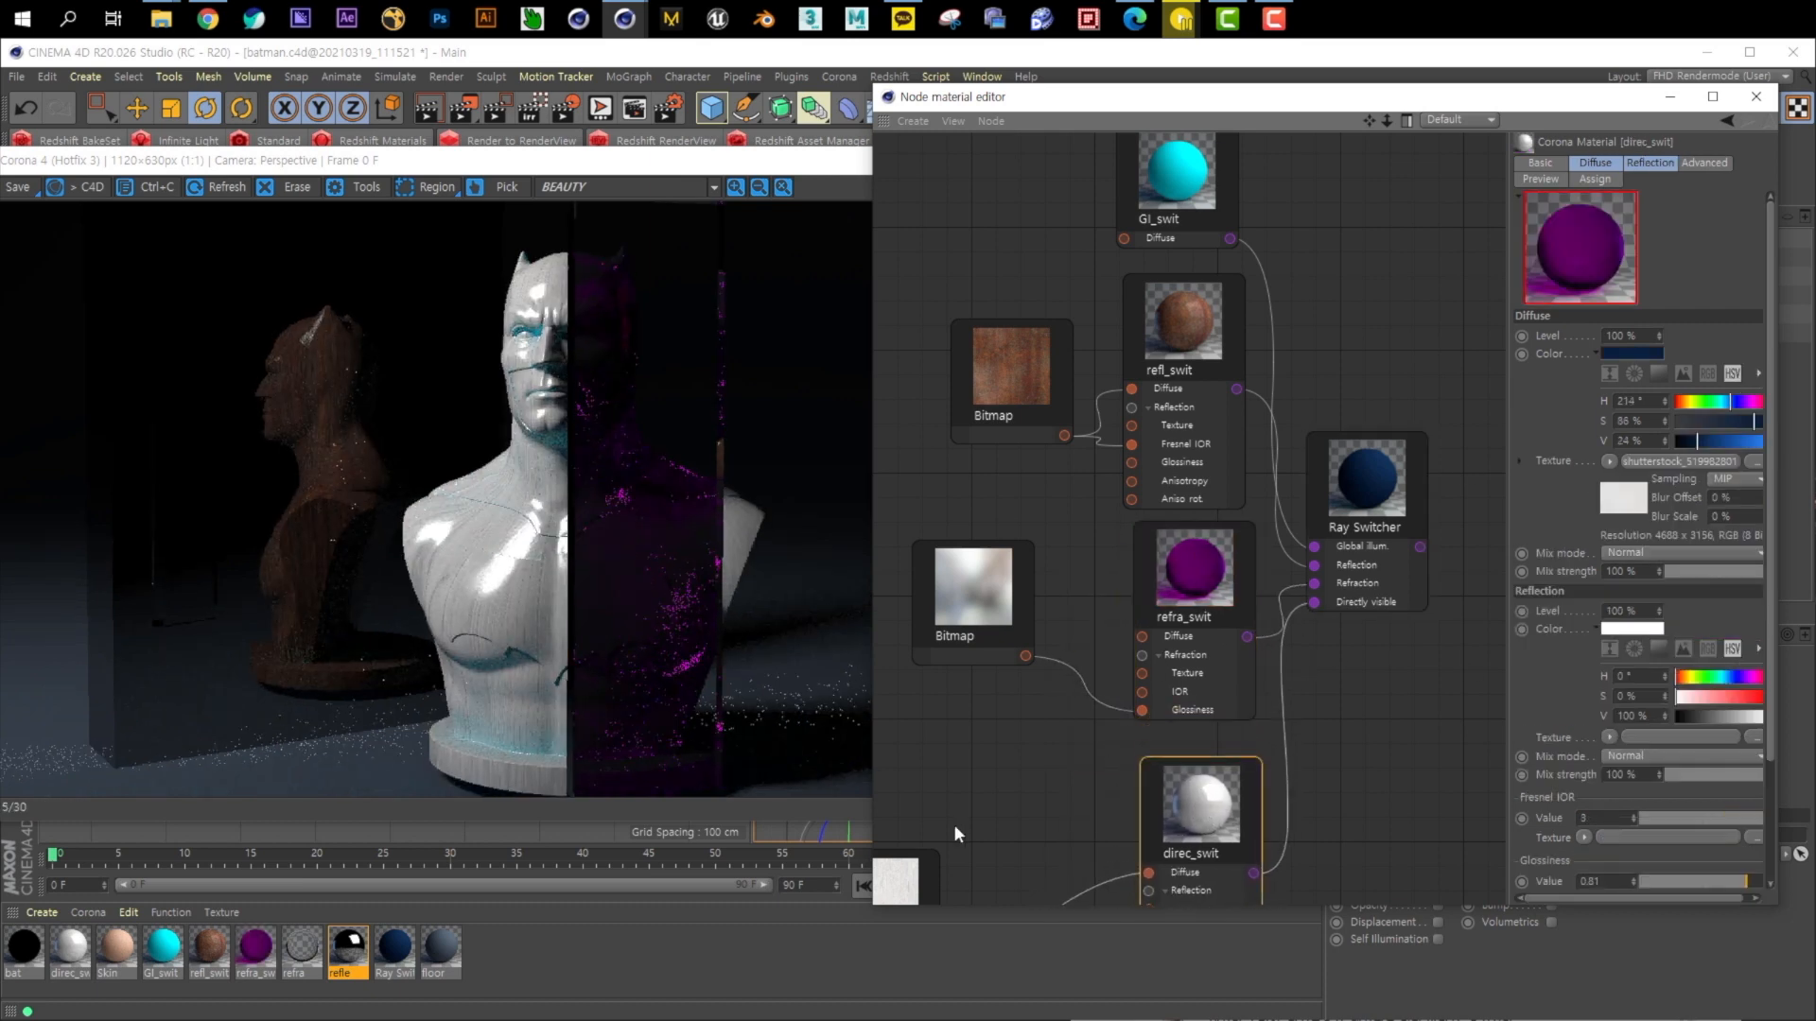
left_click(903, 877)
left_click_drag(903, 878, 1043, 796)
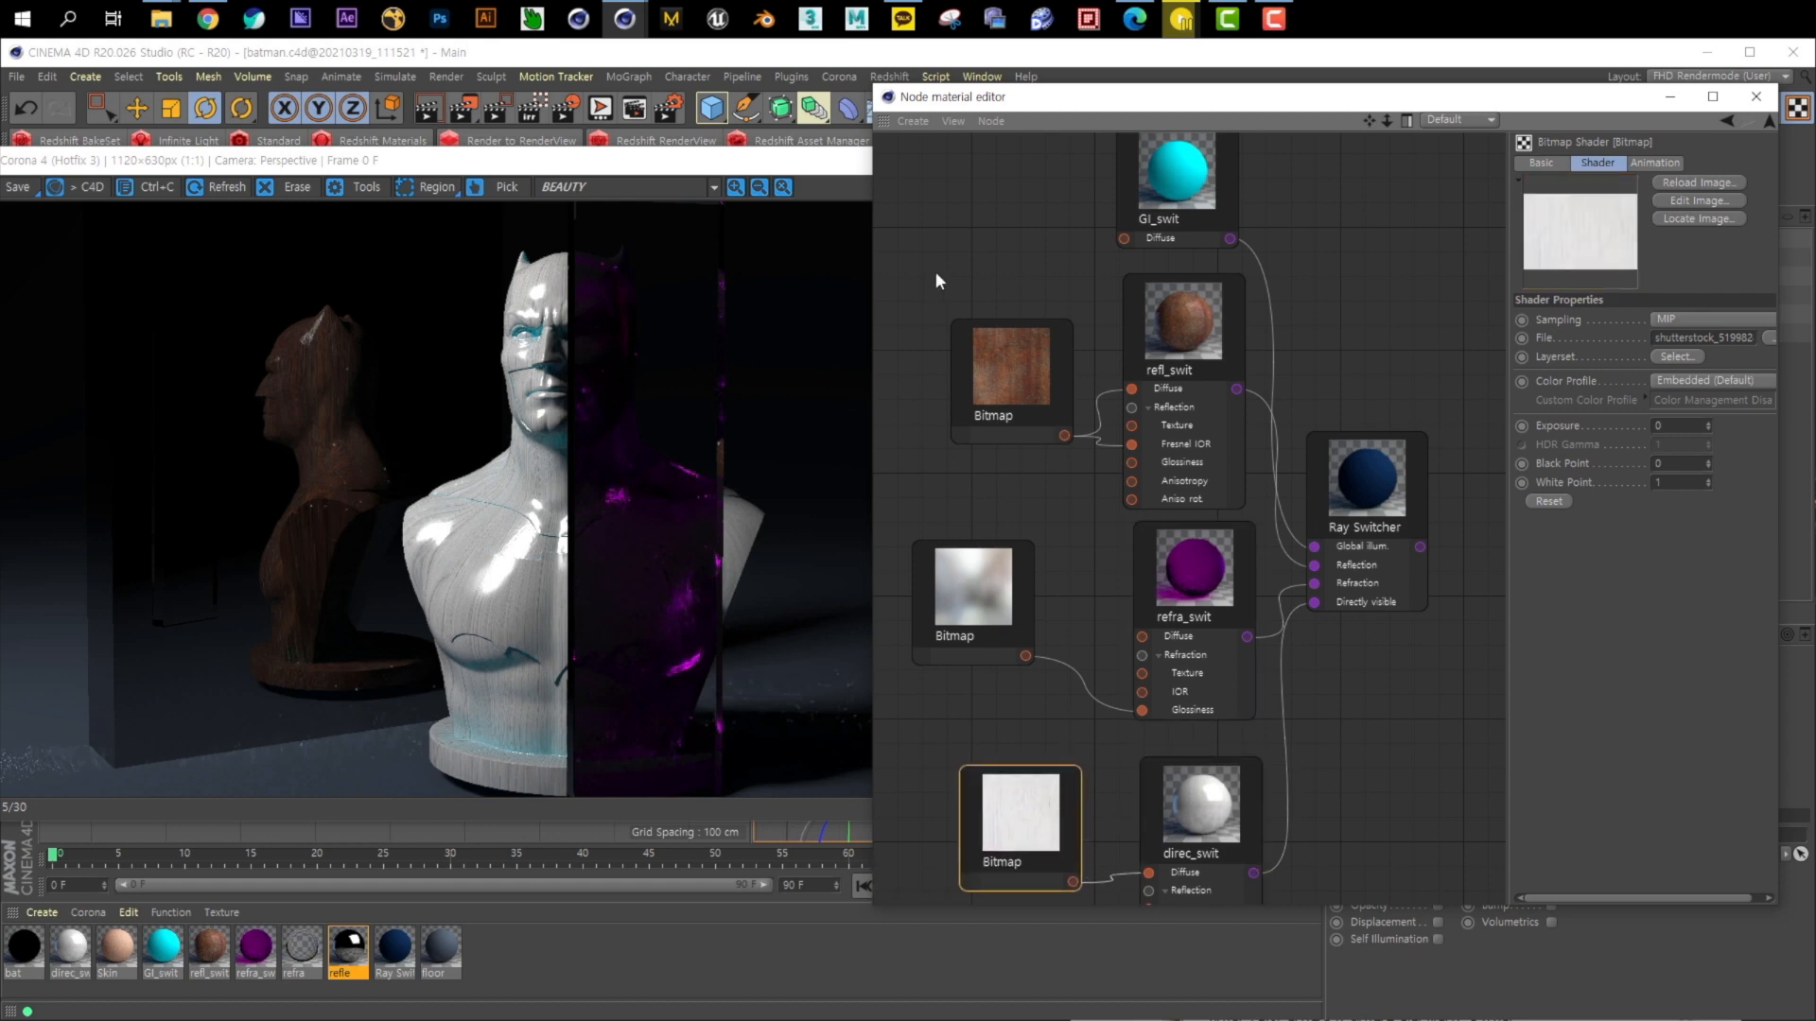
Set the floor material's Diffuse color to saturation 13% and value 100%, and reposition the render view to show the full frame
left_click_drag(770, 164, 1227, 436)
left_click(501, 308)
left_click_drag(945, 432, 1489, 523)
double_click(440, 946)
left_click_drag(1583, 691, 1739, 704)
left_click_drag(1495, 672, 1371, 681)
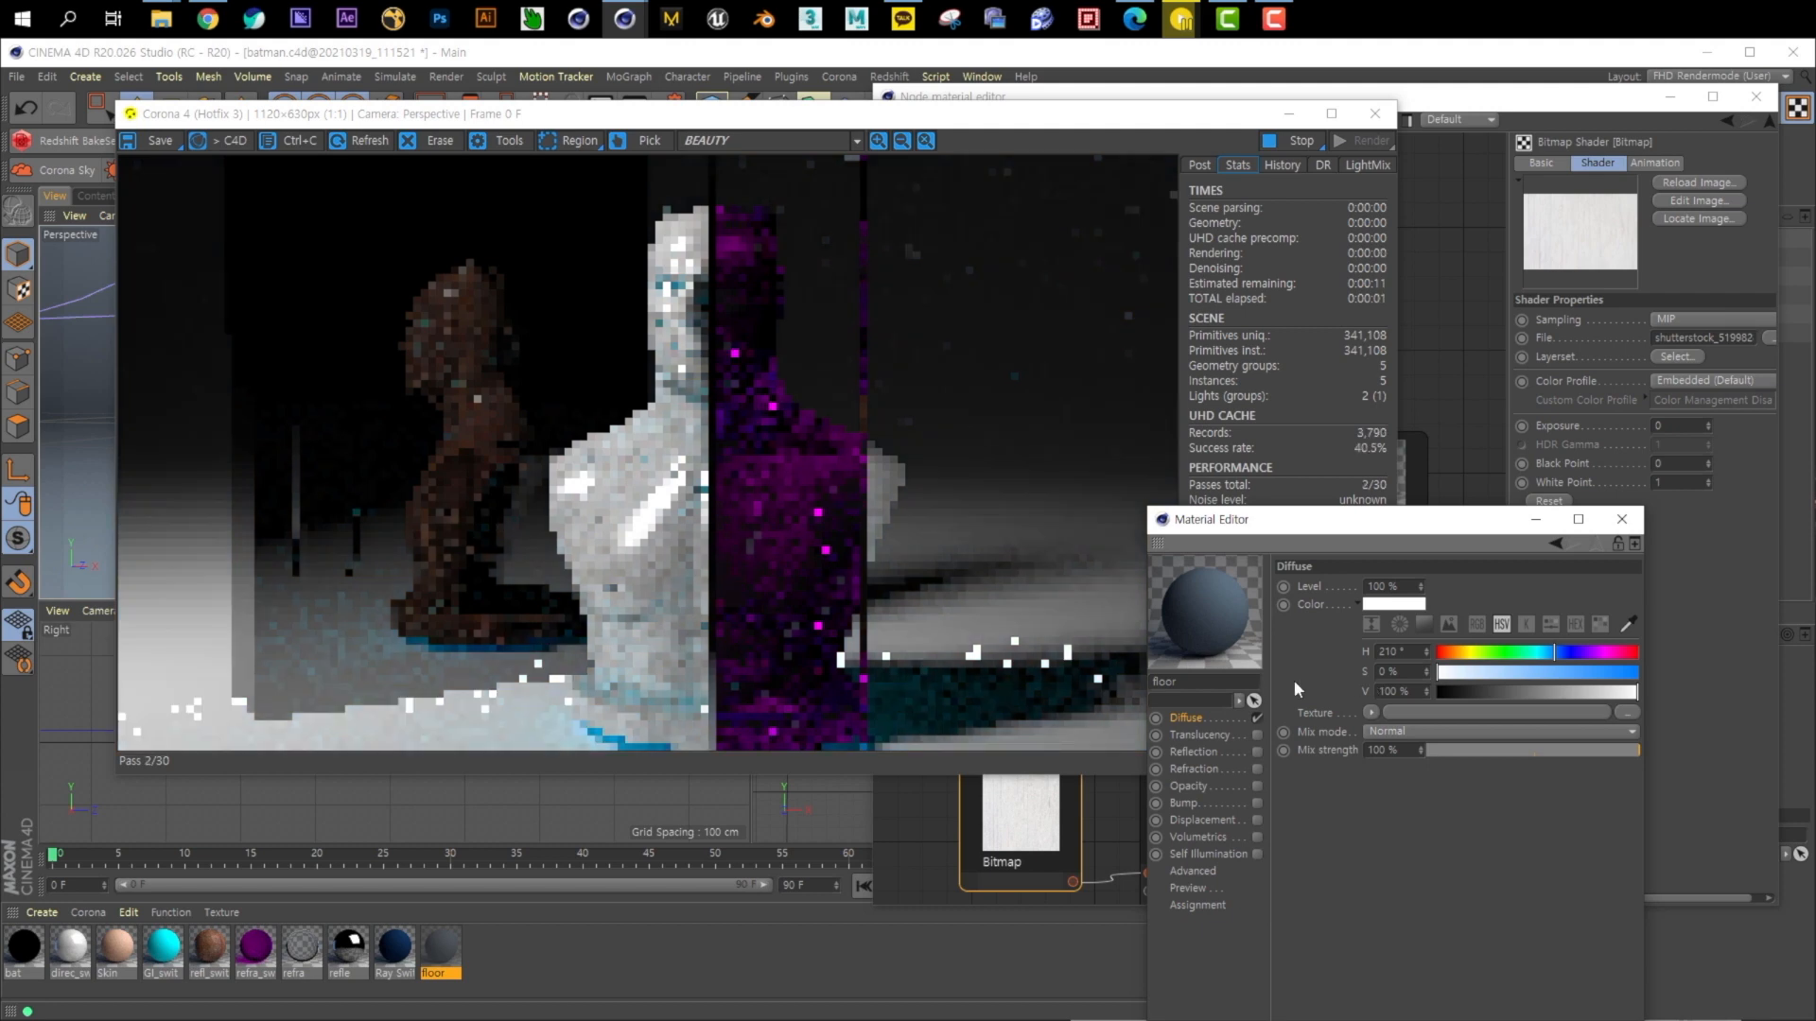
left_click(1464, 676)
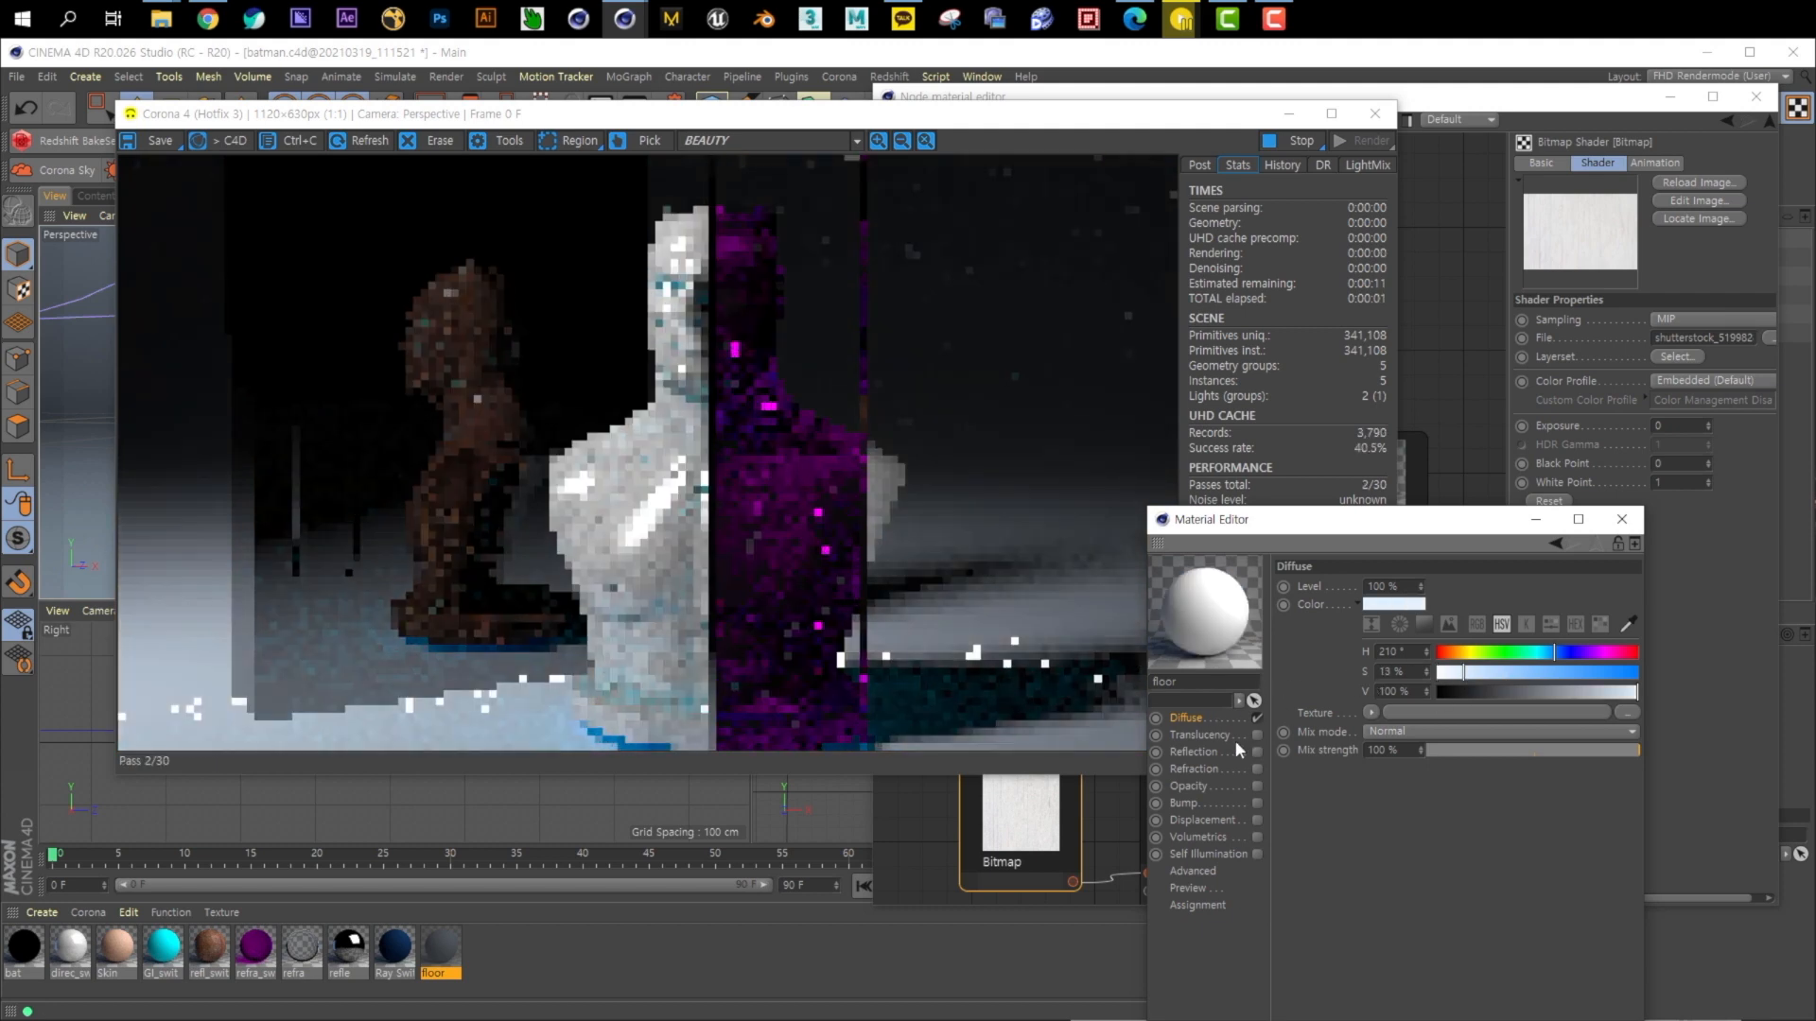
left_click(1638, 520)
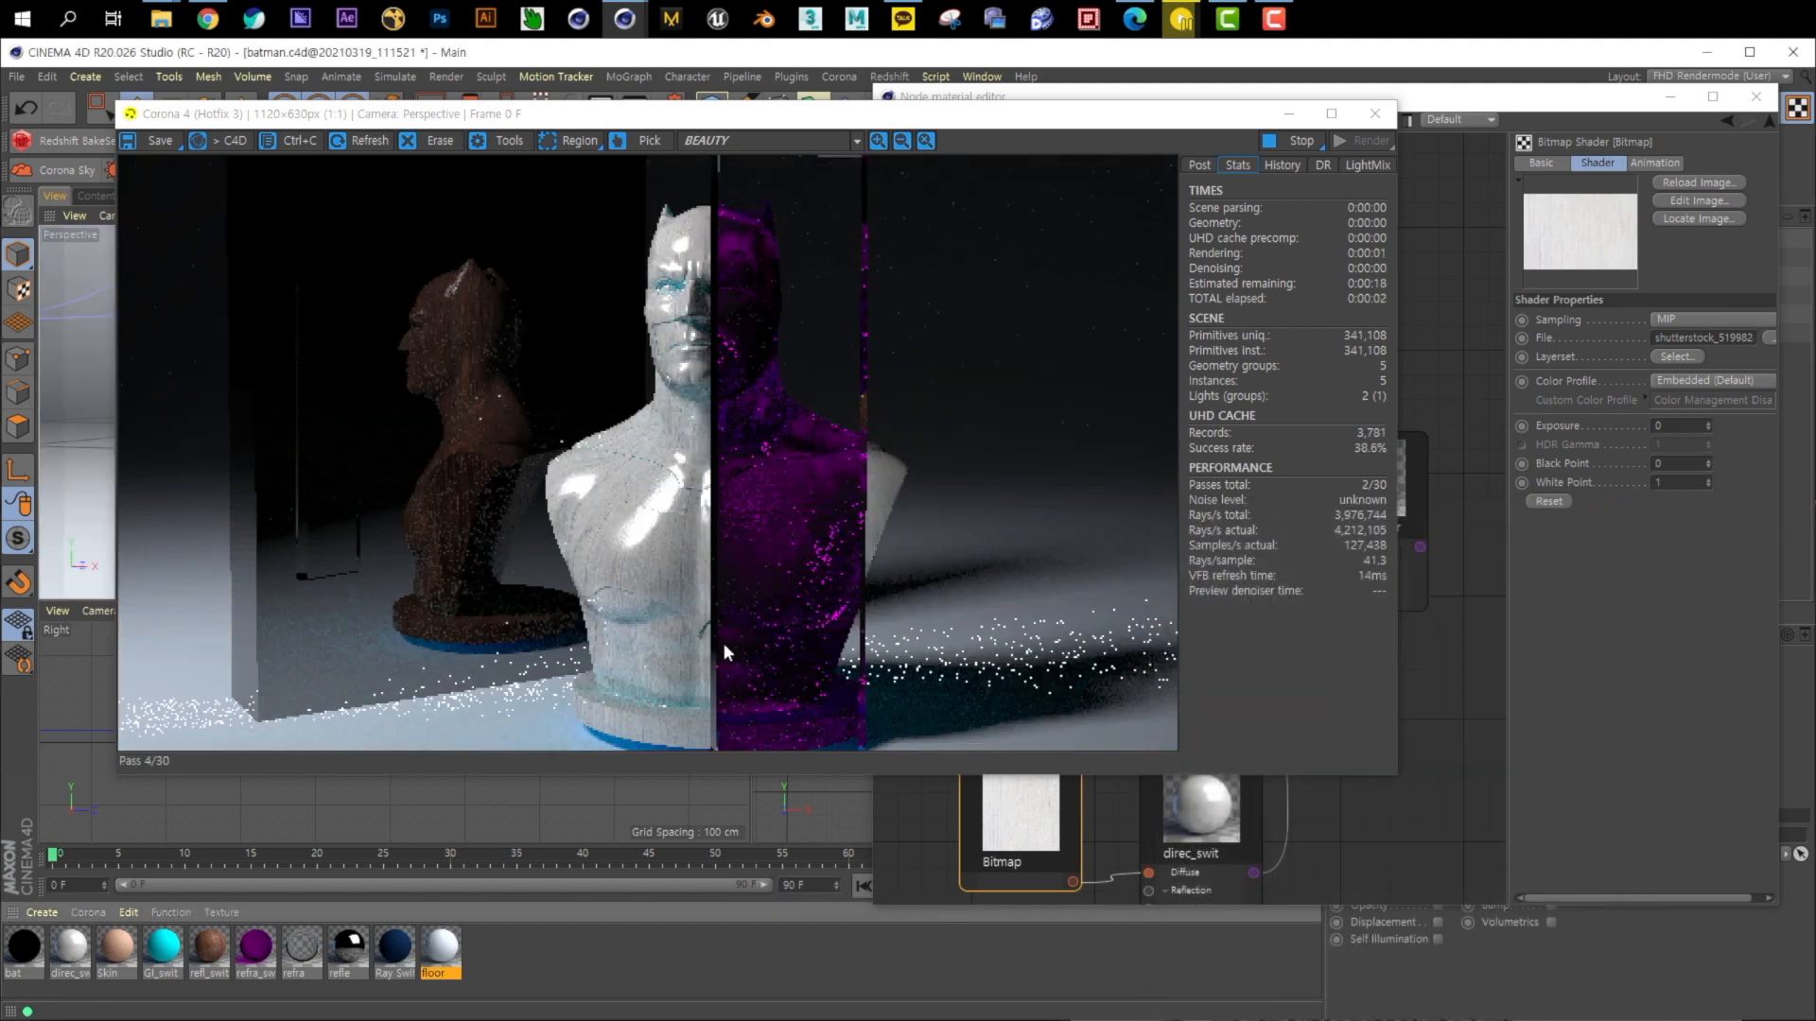
left_click_drag(778, 123, 711, 154)
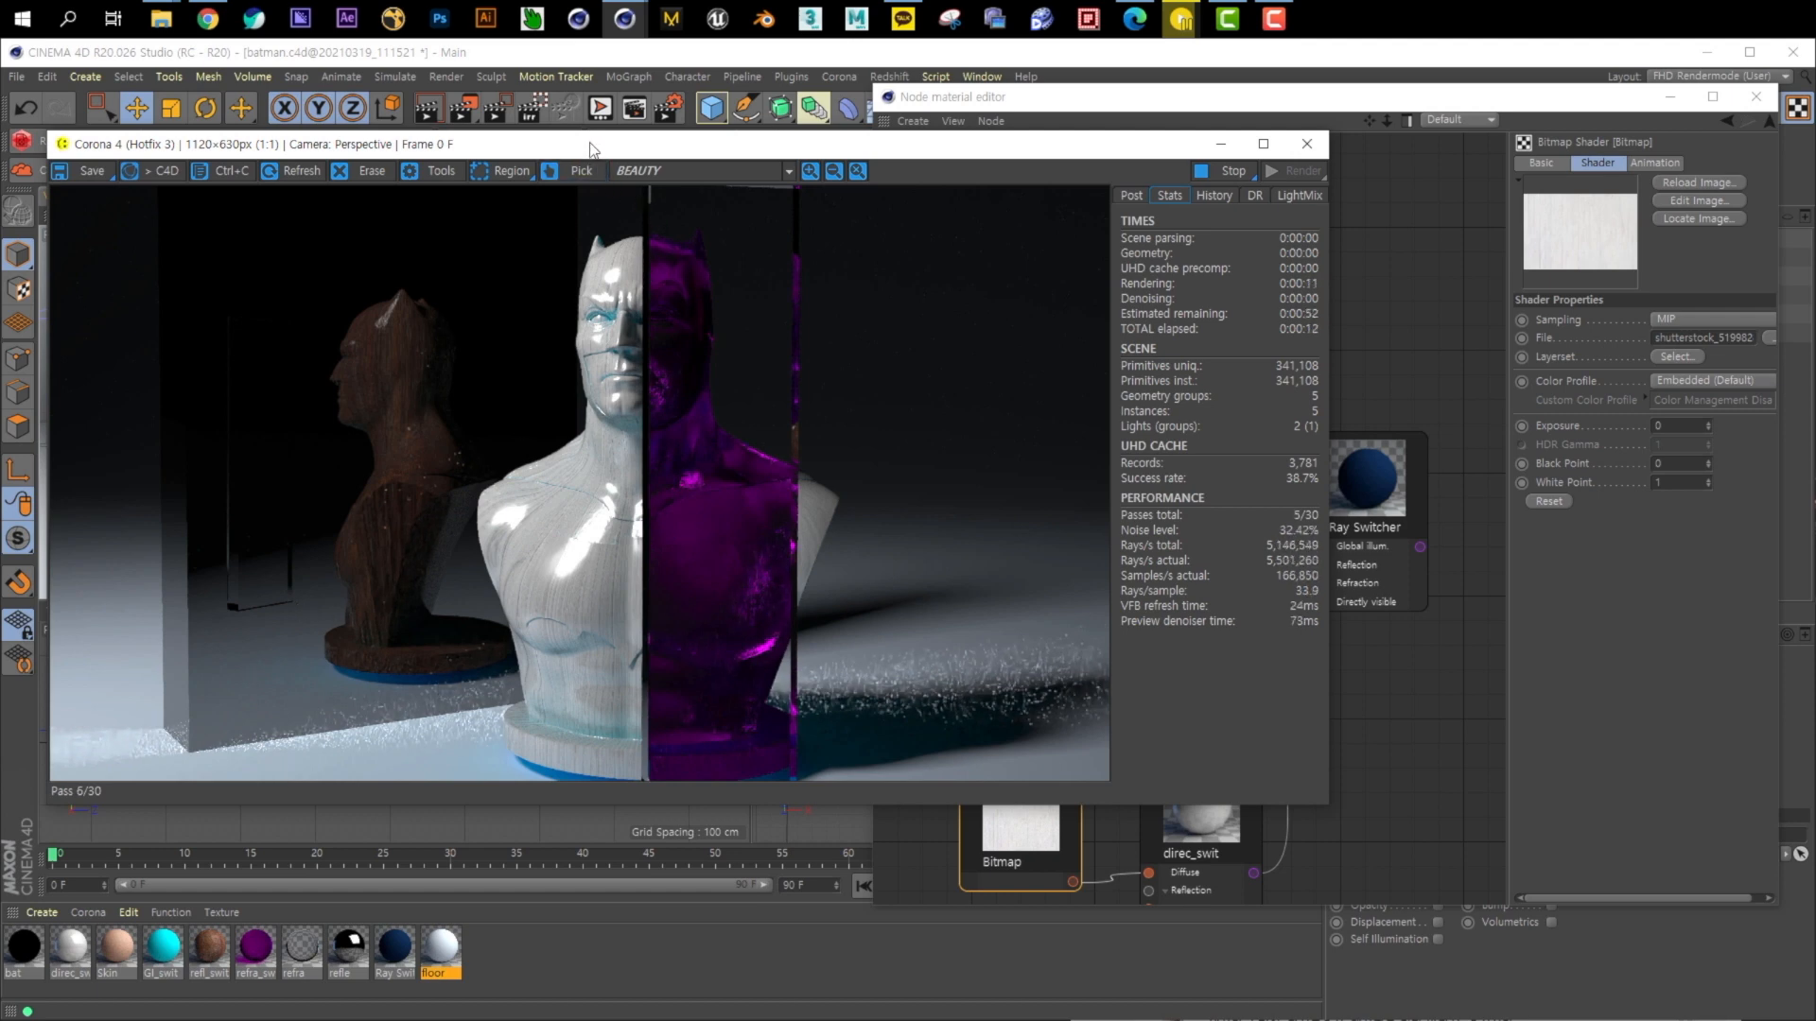
left_click_drag(591, 148, 653, 151)
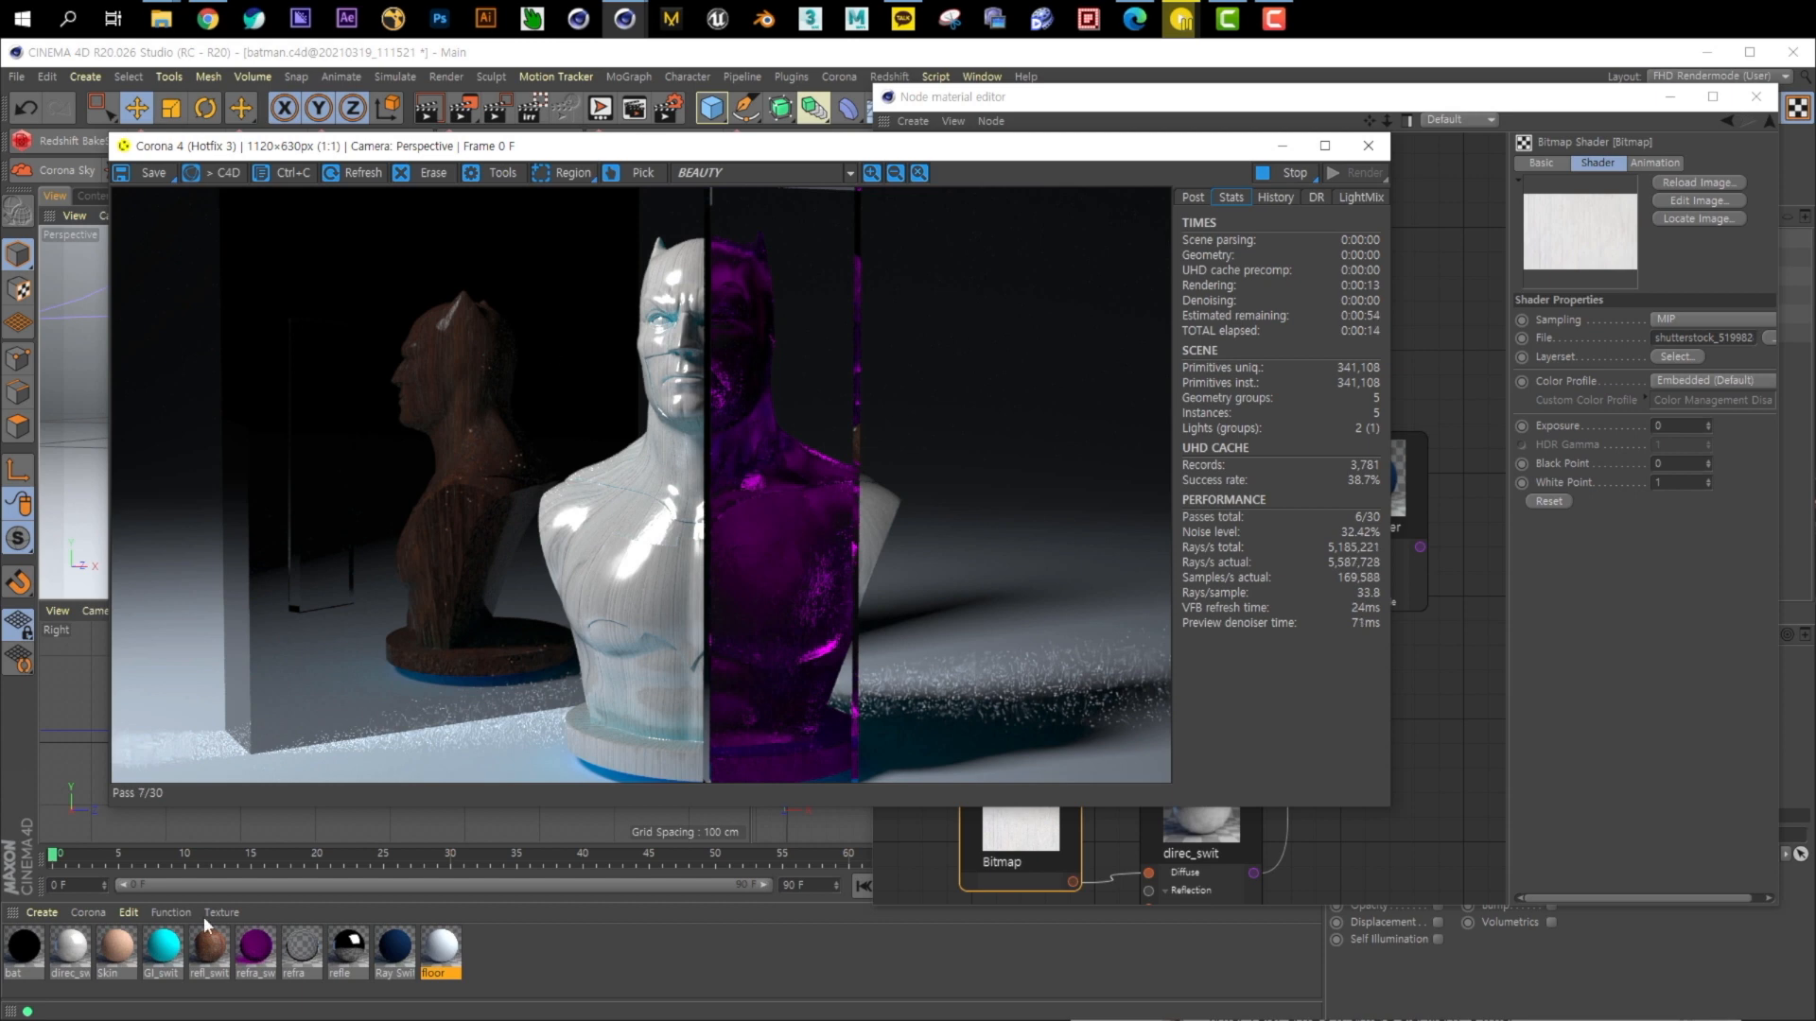